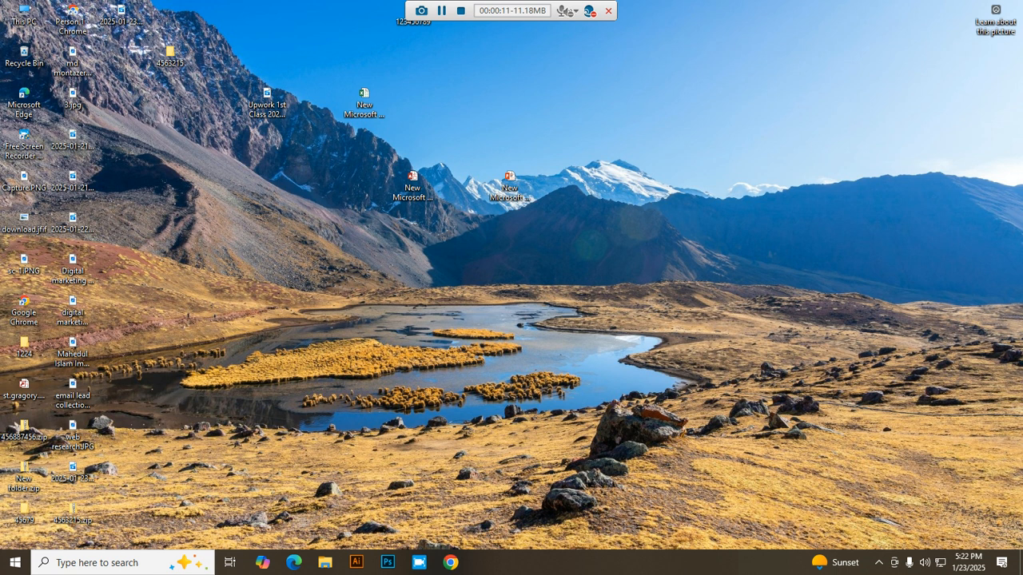
Step: Launch Chrome with the Paid Class profile and sign out of the current Google account
{"action": "left_click_drag", "start_coordinate": [526, 8], "coordinate": [294, 14]}
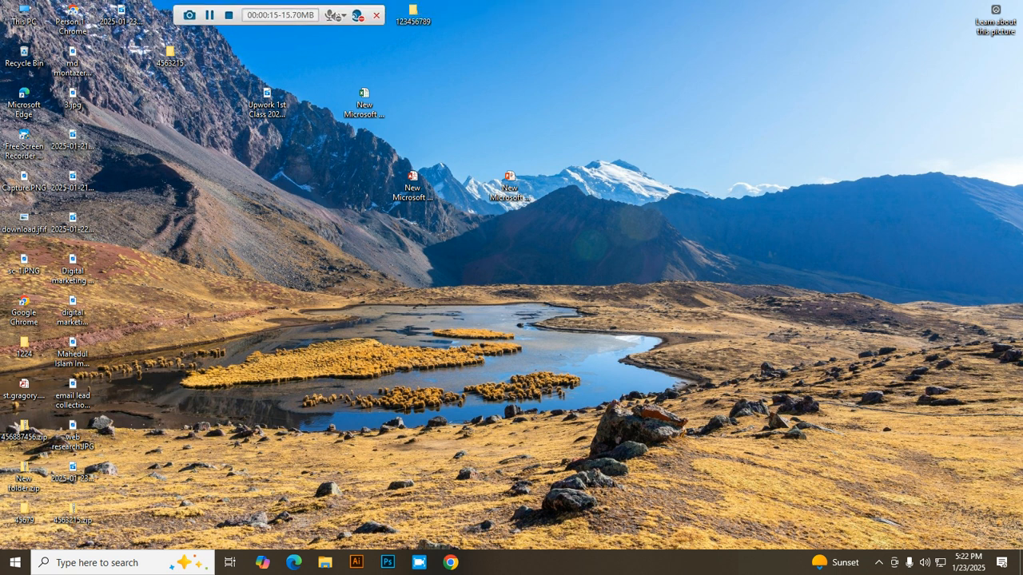
{"action": "left_click", "coordinate": [451, 563]}
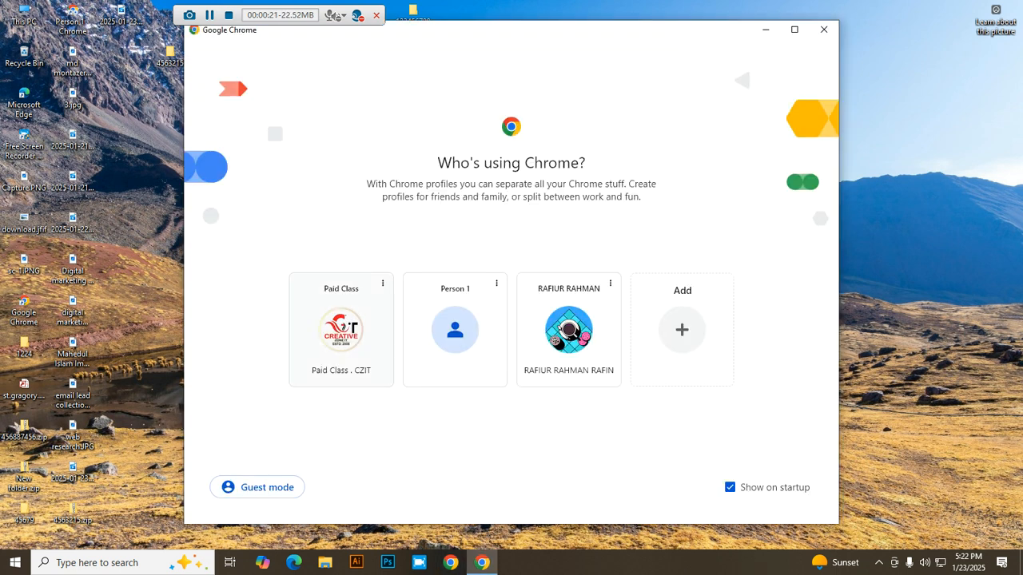
{"action": "left_click", "coordinate": [341, 330]}
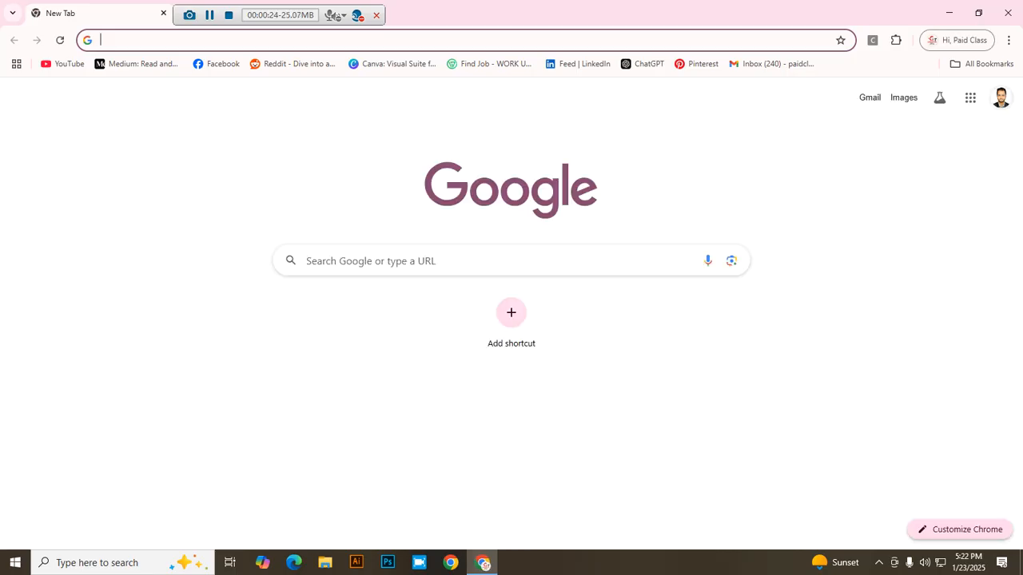
{"action": "left_click", "coordinate": [1000, 97]}
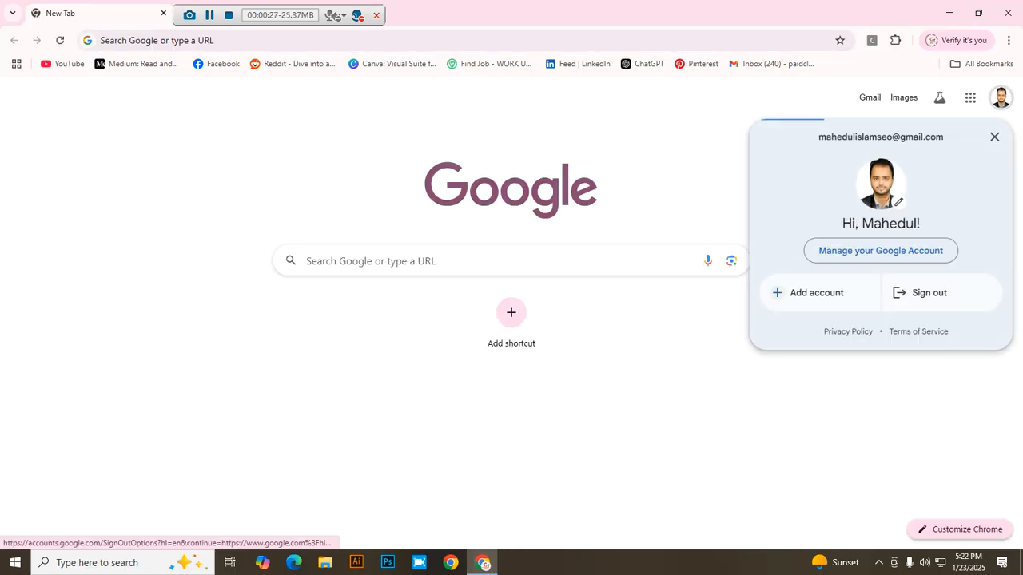
{"action": "left_click", "coordinate": [918, 292]}
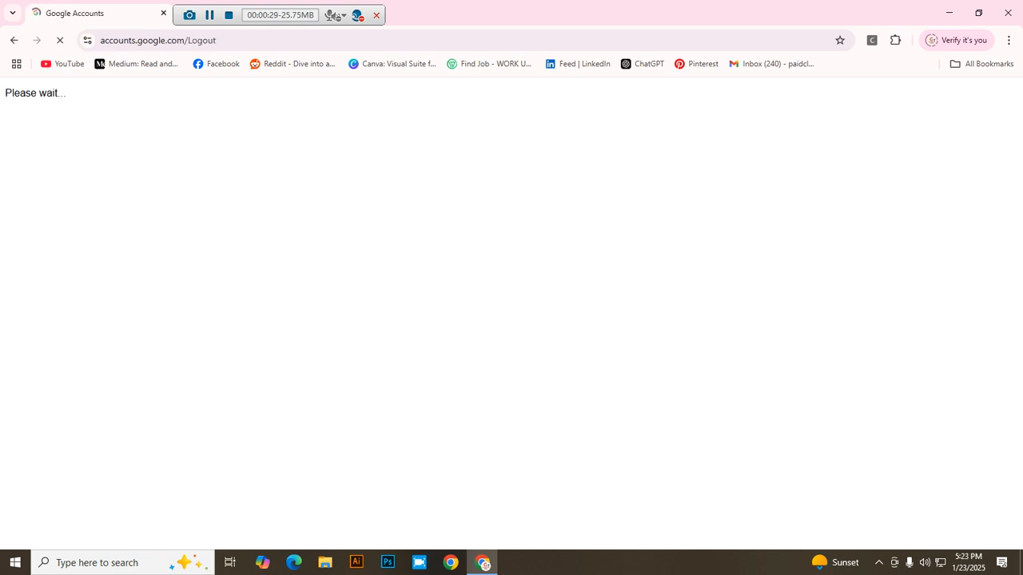
Step: Sign in to Gmail with another saved account and its password, then open the Wordpress link email
{"action": "left_click", "coordinate": [860, 96]}
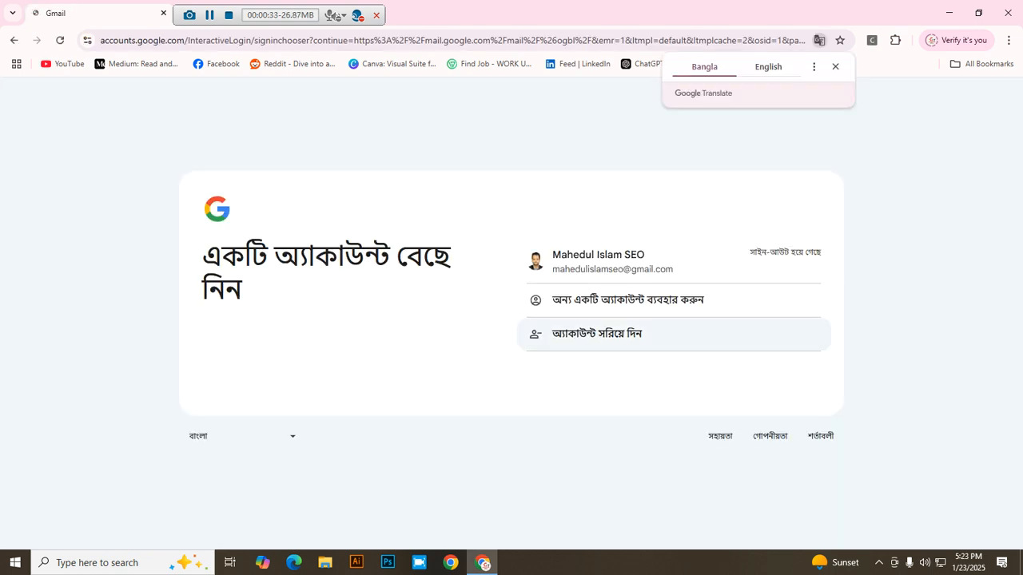
{"action": "left_click", "coordinate": [615, 299]}
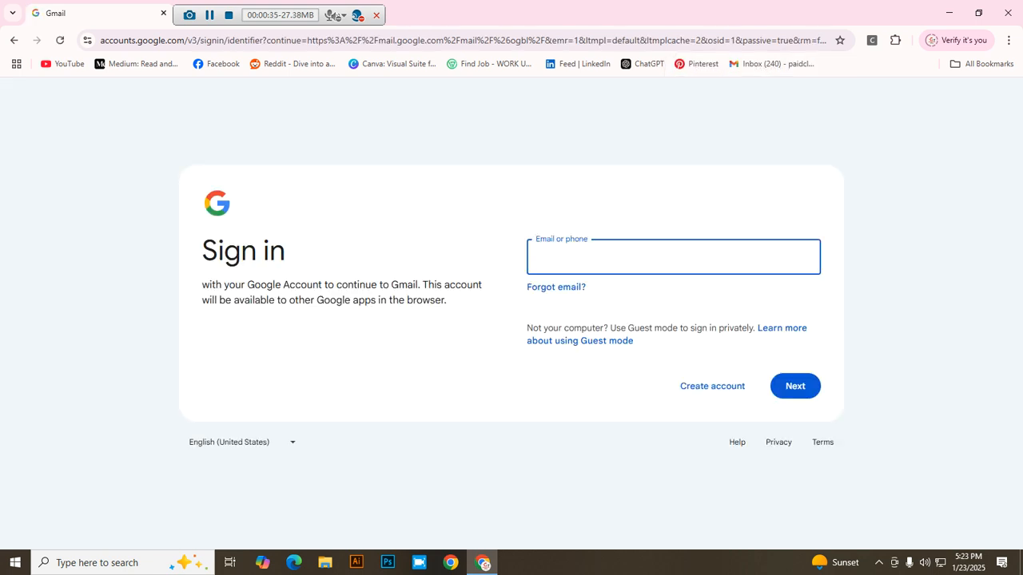
{"action": "type", "text": "m"}
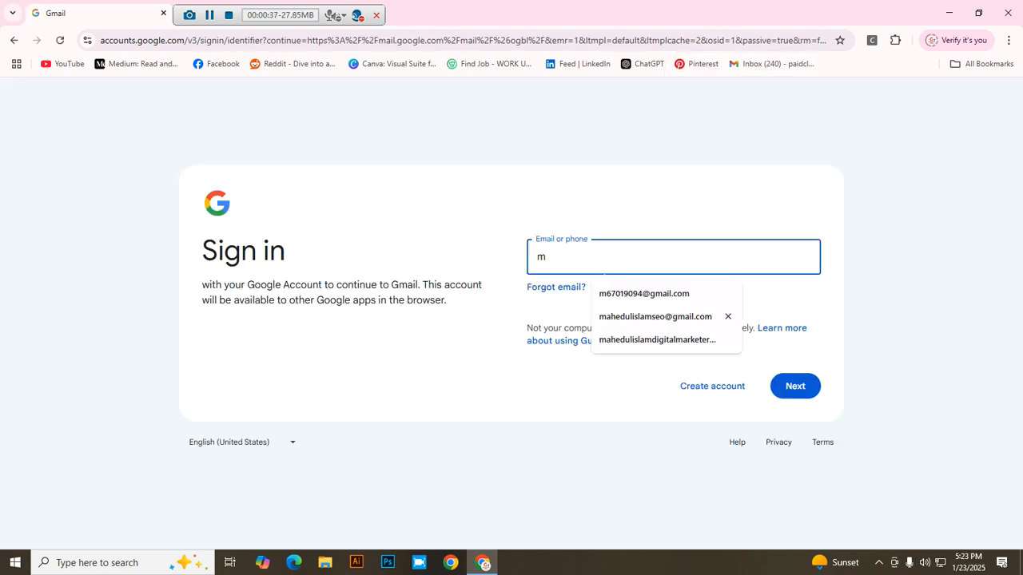
{"action": "key", "text": "Down"}
{"action": "key", "text": "Return"}
{"action": "key", "text": "Return"}
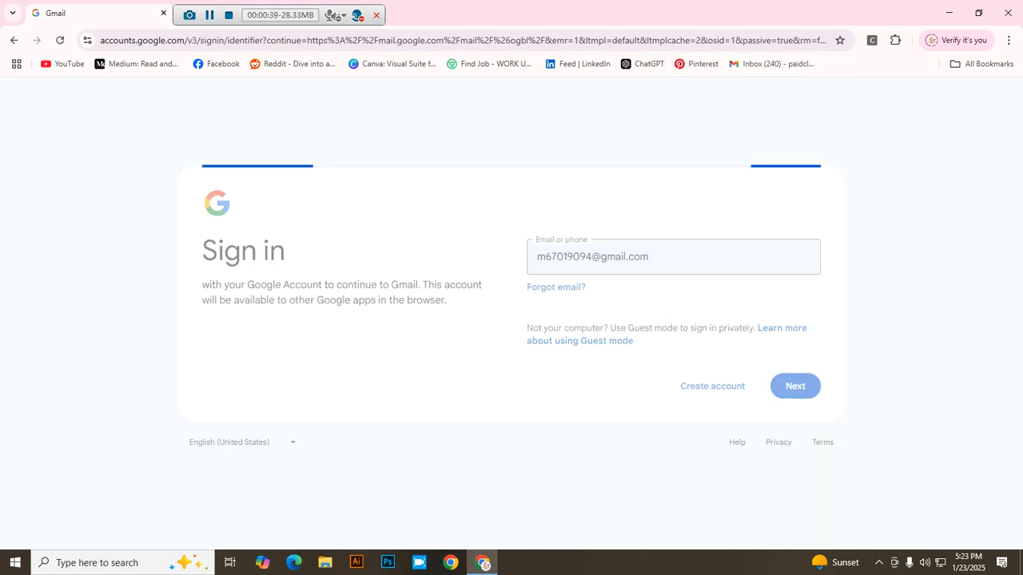
{"action": "type", "text": "•••••••••••"}
{"action": "key", "text": "Return"}
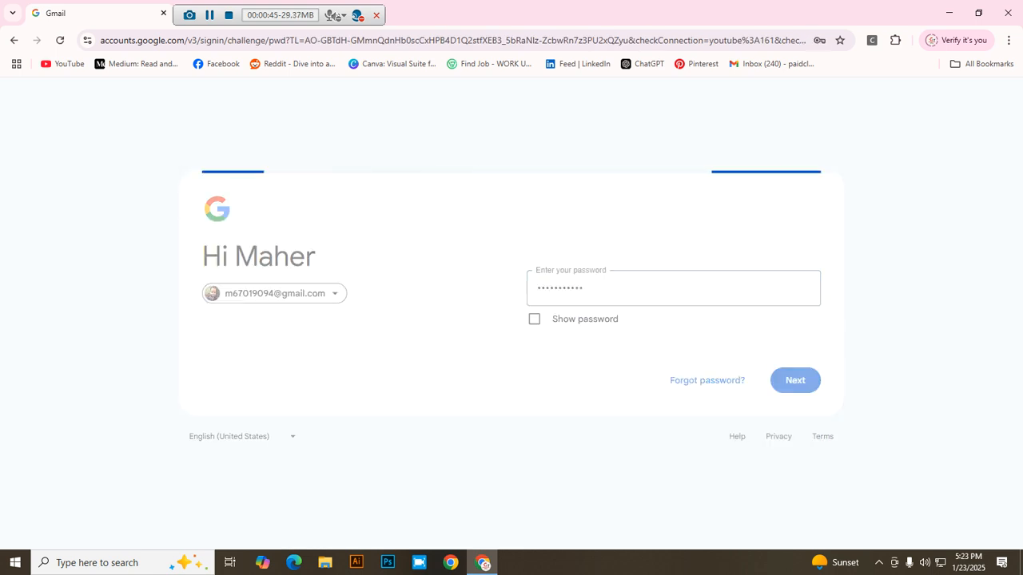
{"action": "left_click_drag", "start_coordinate": [334, 15], "coordinate": [163, 13]}
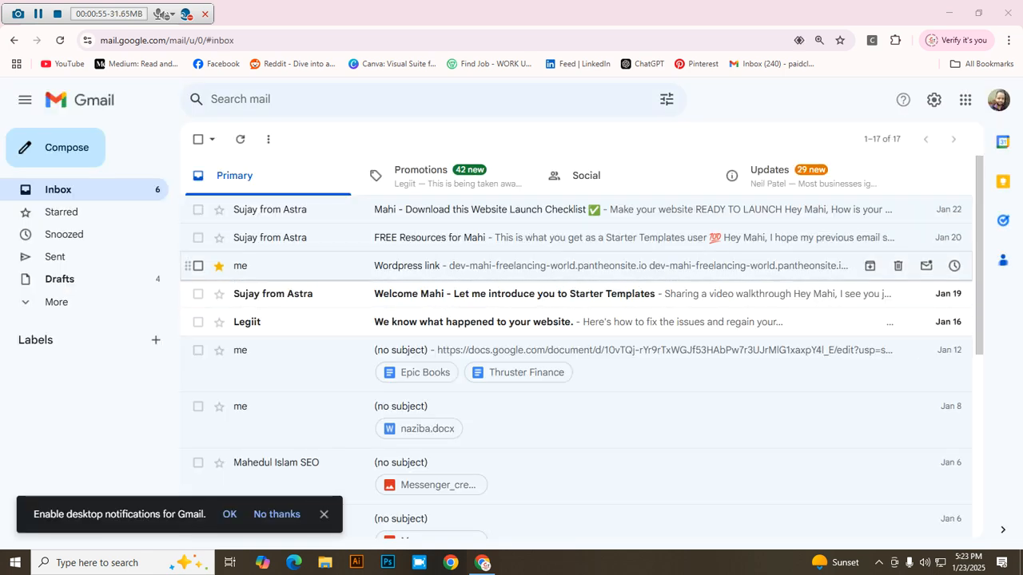
{"action": "left_click", "coordinate": [336, 269]}
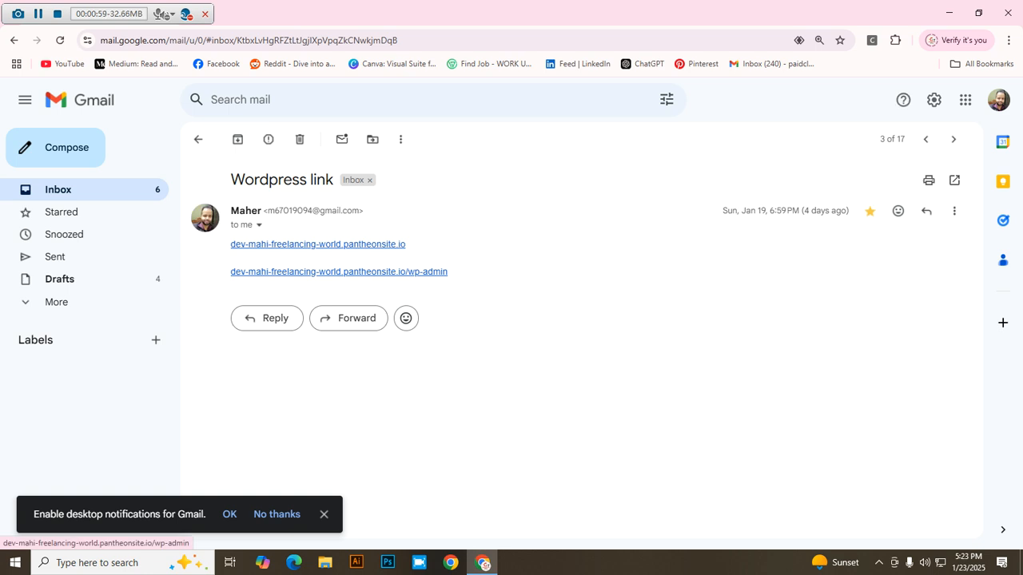
Step: Follow the emailed wp-admin link to the Mahi Freelancing World login page in a new tab
{"action": "left_click", "coordinate": [339, 272]}
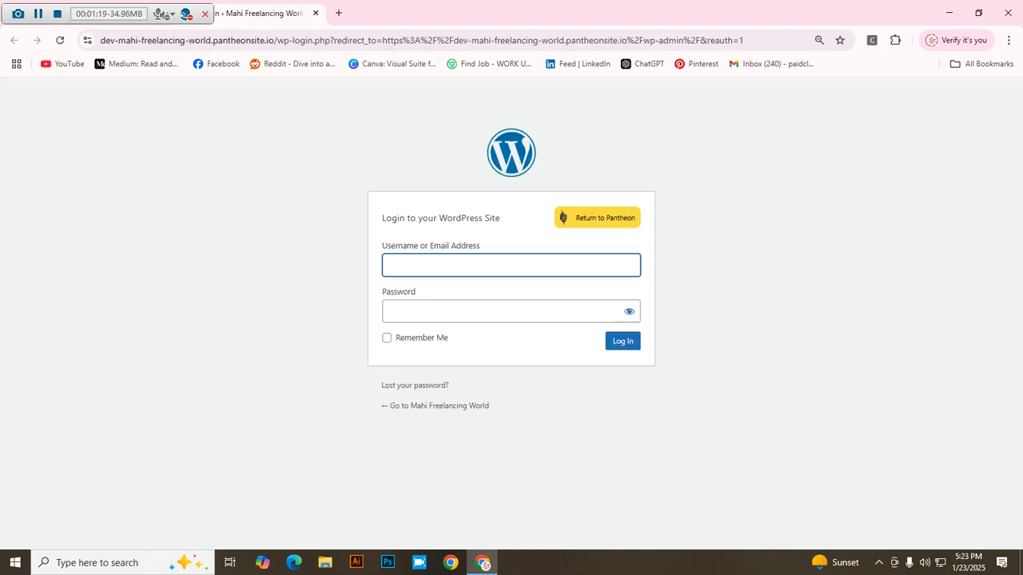
Step: Log in to the Mahi Freelancing World admin with the saved username and the account password
{"action": "key", "text": "Return"}
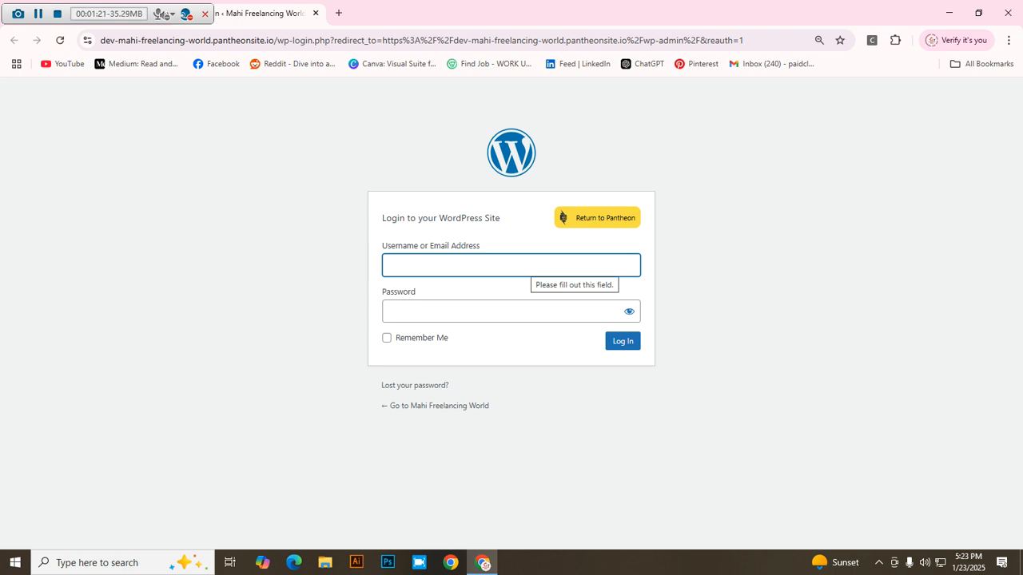
{"action": "type", "text": "mahi"}
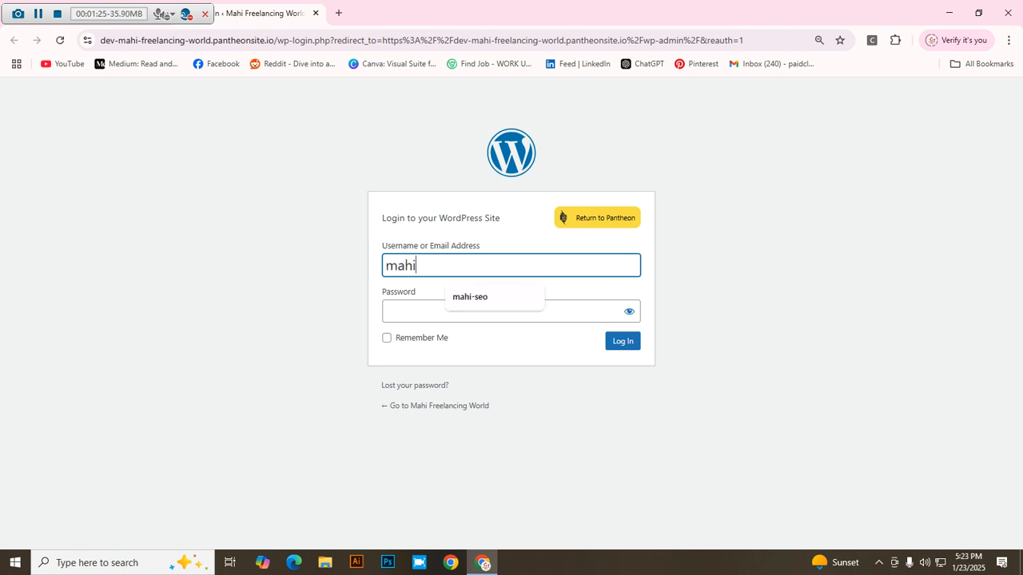
{"action": "key", "text": "Down"}
{"action": "key", "text": "Return"}
{"action": "left_click", "coordinate": [386, 312]}
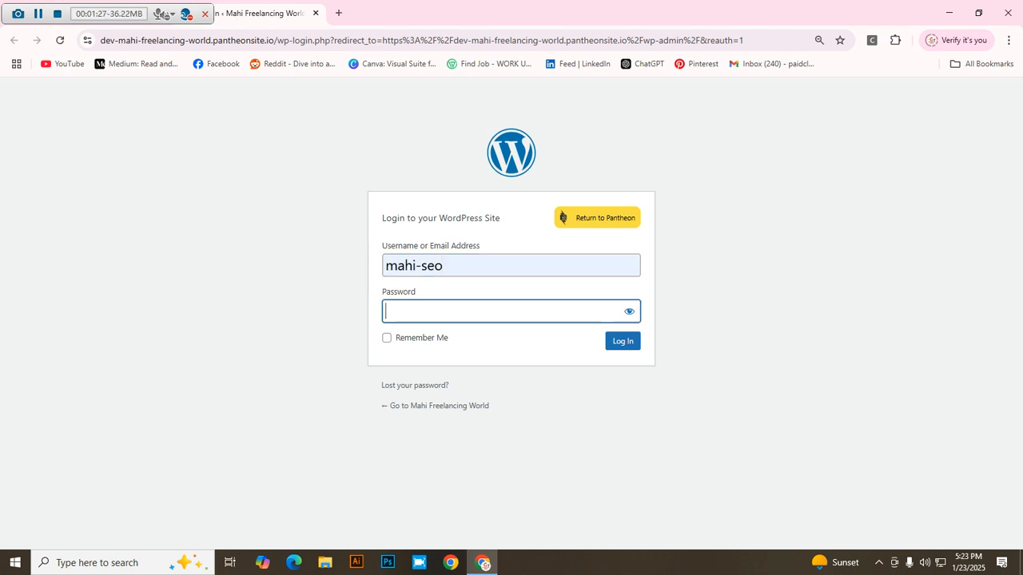
{"action": "type", "text": "•••••••••••••"}
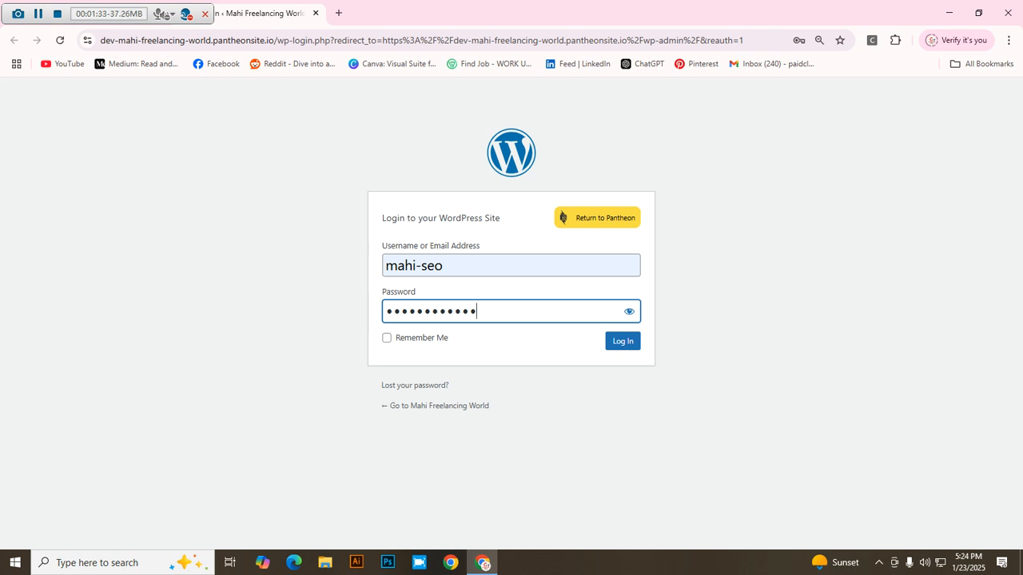
{"action": "key", "text": "Return"}
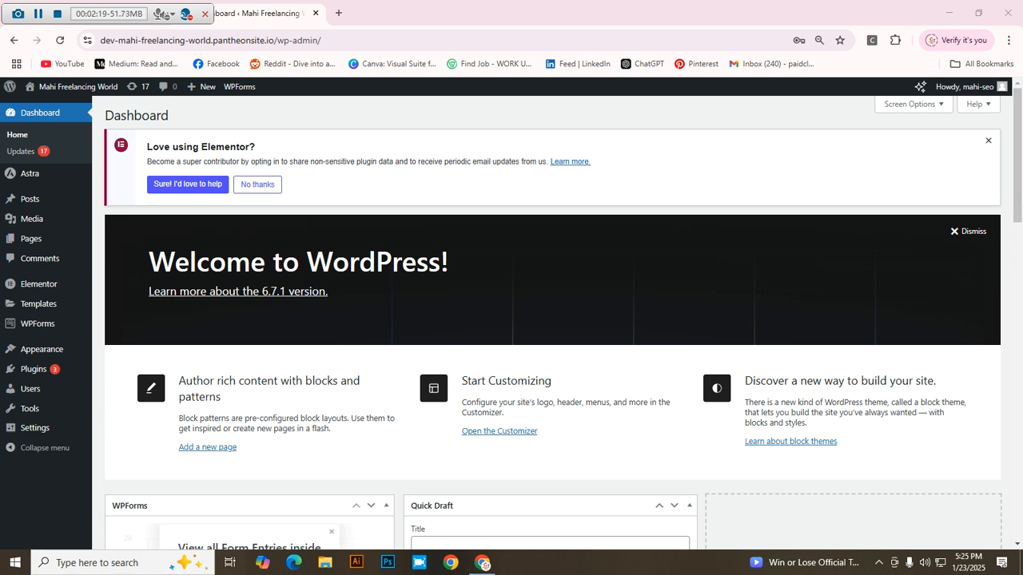
{"action": "mouse_move", "coordinate": [34, 369]}
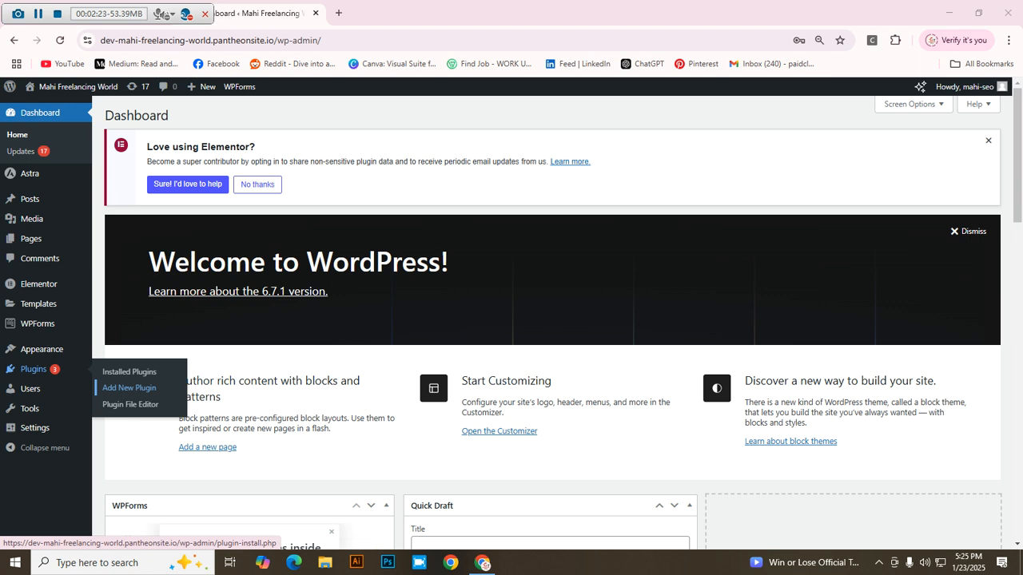
Step: Install Classic Editor from Add New Plugin and activate it
{"action": "left_click", "coordinate": [129, 388]}
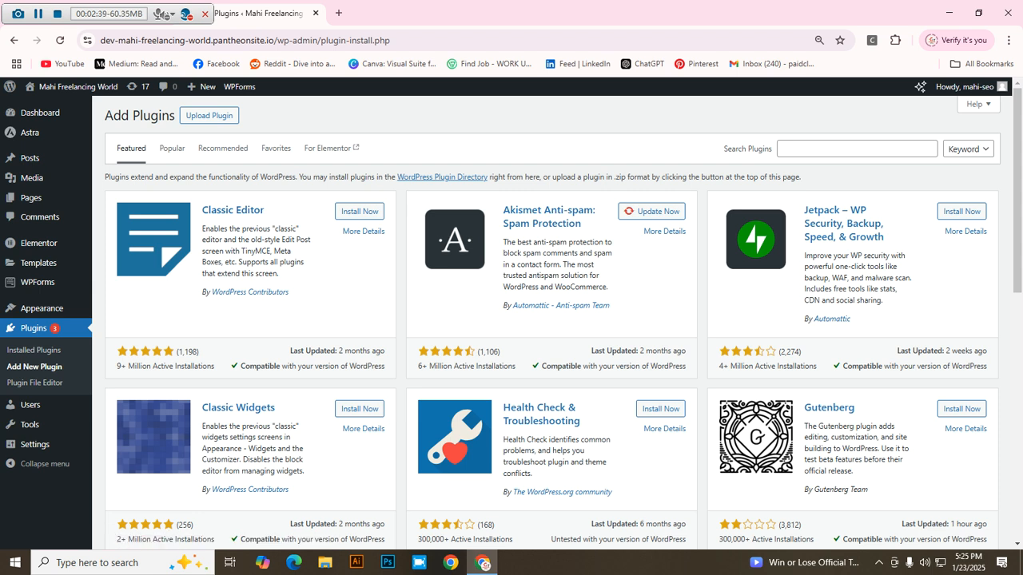
{"action": "left_click", "coordinate": [360, 211]}
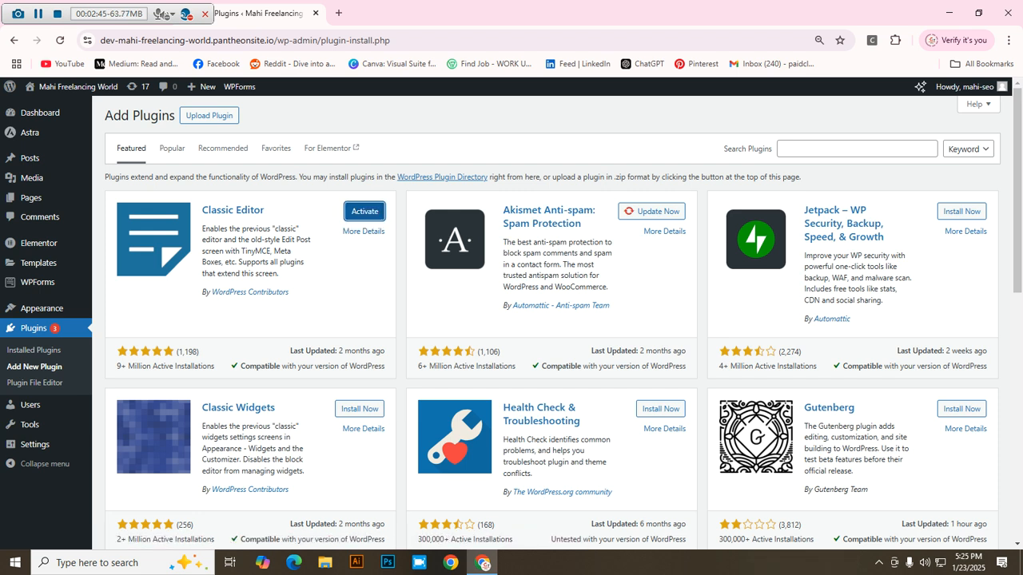
{"action": "left_click", "coordinate": [364, 211]}
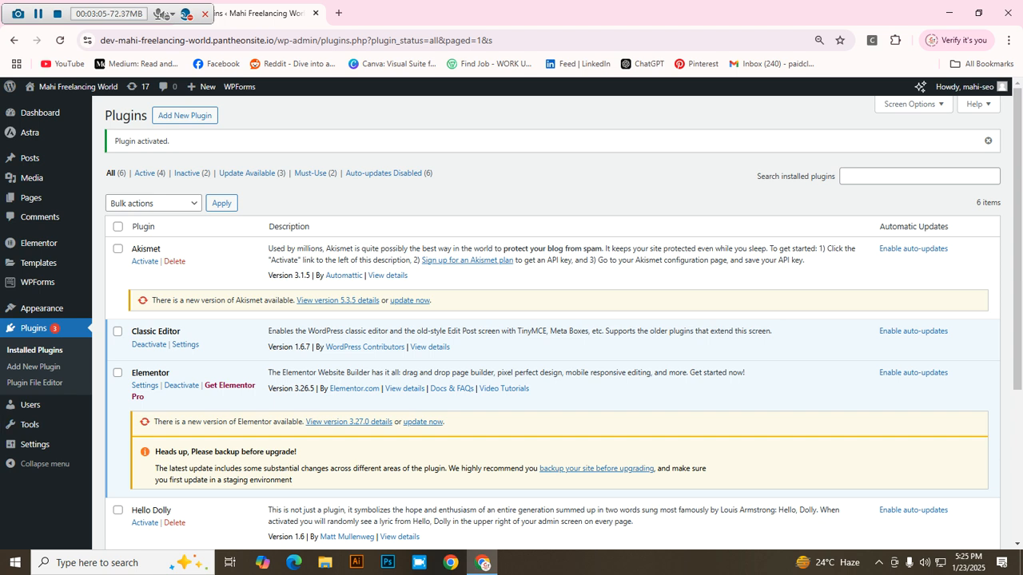
Step: Add a new page at 100% zoom and title it 'Home'
{"action": "mouse_move", "coordinate": [32, 198]}
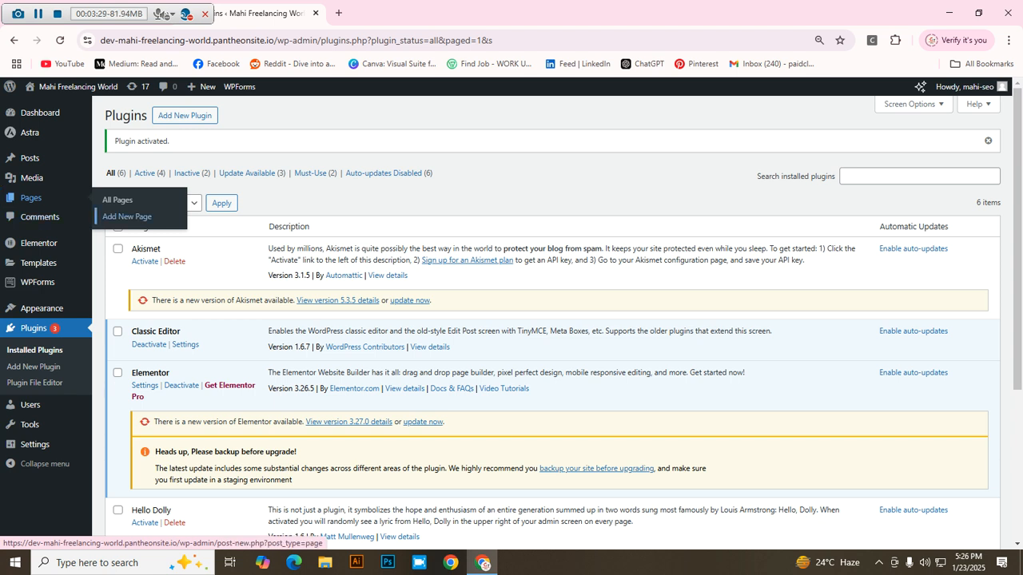
{"action": "left_click", "coordinate": [126, 217]}
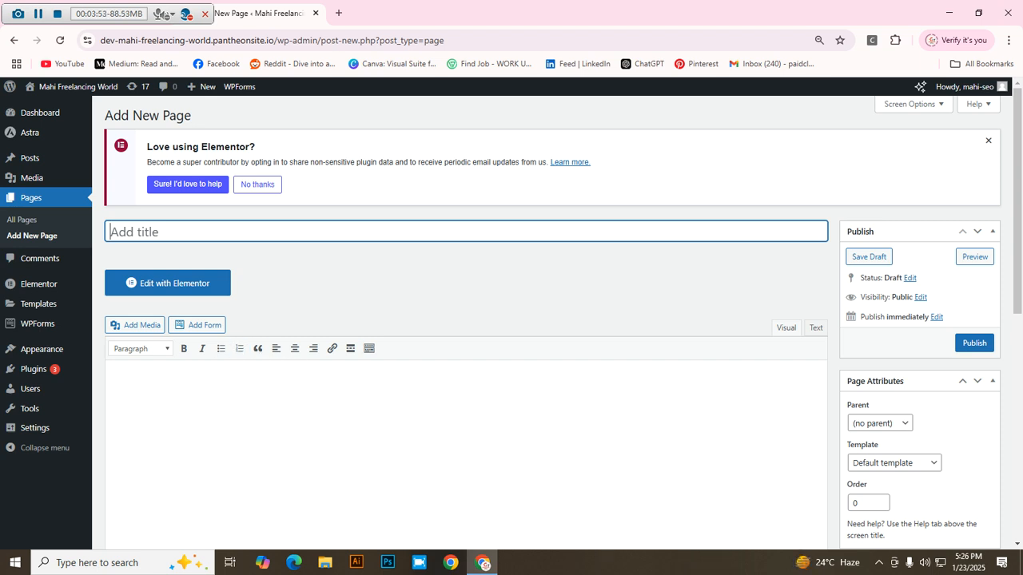
{"action": "left_click", "coordinate": [117, 381]}
{"action": "key", "text": "ctrl+plus"}
{"action": "left_click", "coordinate": [175, 248]}
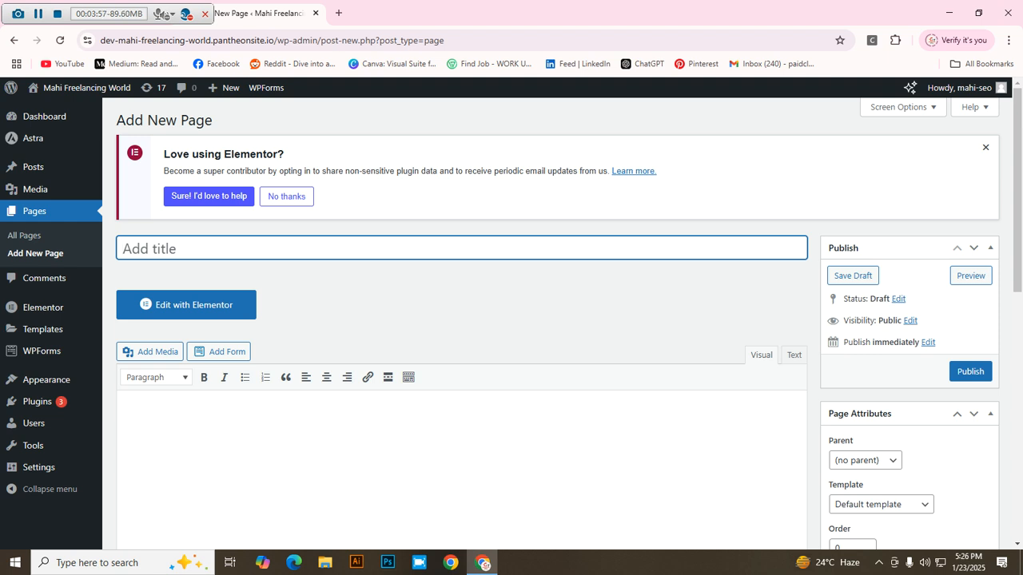
{"action": "type", "text": "Home Page"}
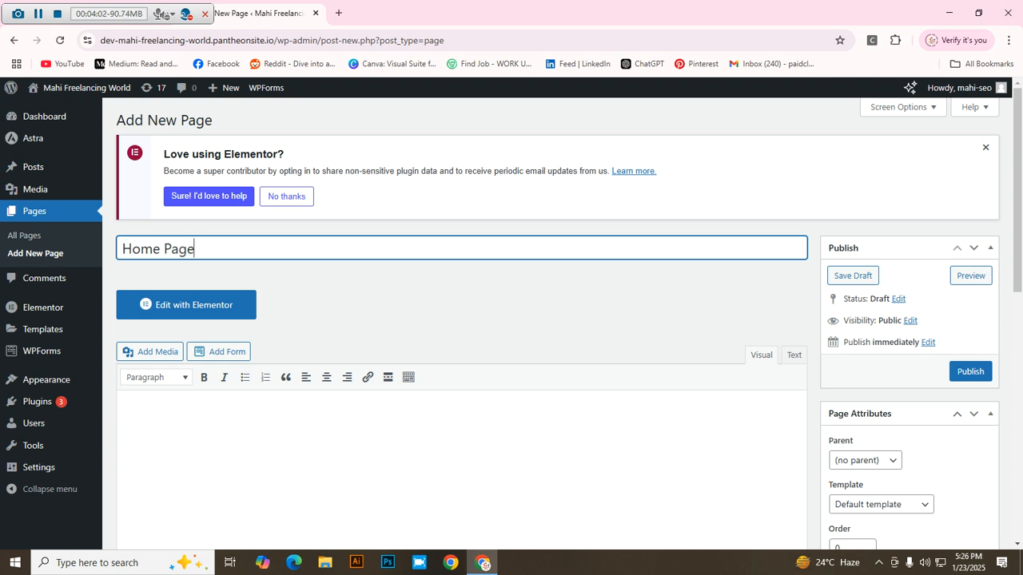
{"action": "key", "text": "BackSpace"}
{"action": "key", "text": "BackSpace"}
{"action": "key", "text": "BackSpace"}
{"action": "key", "text": "BackSpace"}
{"action": "key", "text": "BackSpace"}
Step: Save the Home page draft with its permalink and open a blank browser tab
{"action": "scroll", "coordinate": [559, 319], "scroll_direction": "down", "scroll_amount": 1}
{"action": "left_click", "coordinate": [131, 349]}
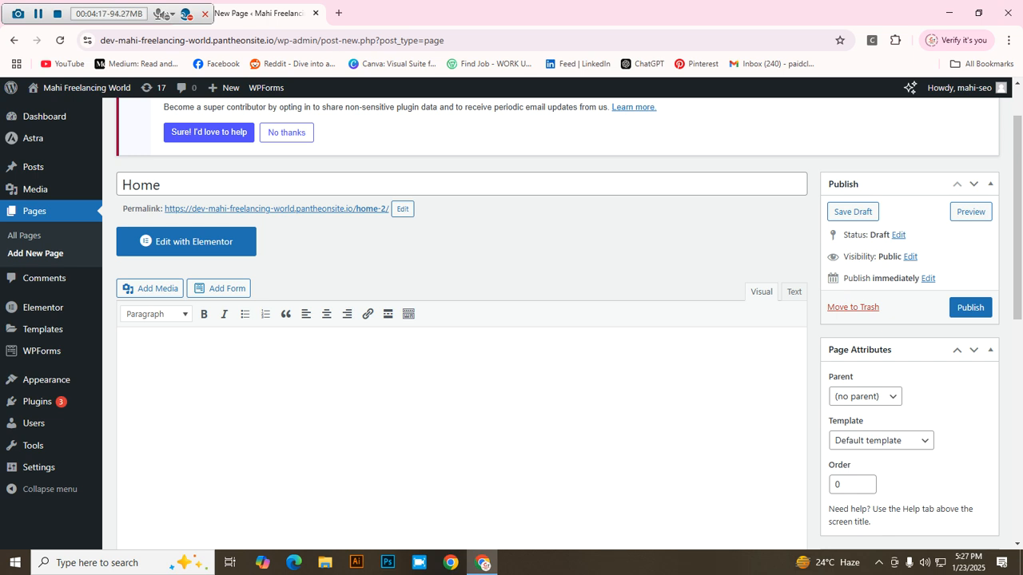
{"action": "left_click", "coordinate": [339, 13]}
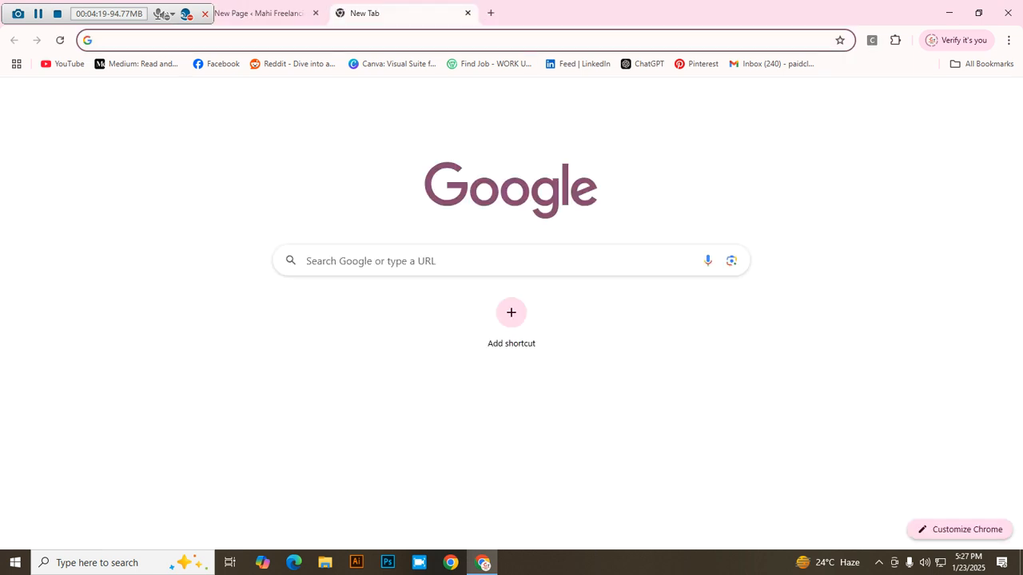
Step: Search Google for 'chatgpt', open ChatGPT from the OpenAI result, and sign in with Google
{"action": "left_click", "coordinate": [384, 260]}
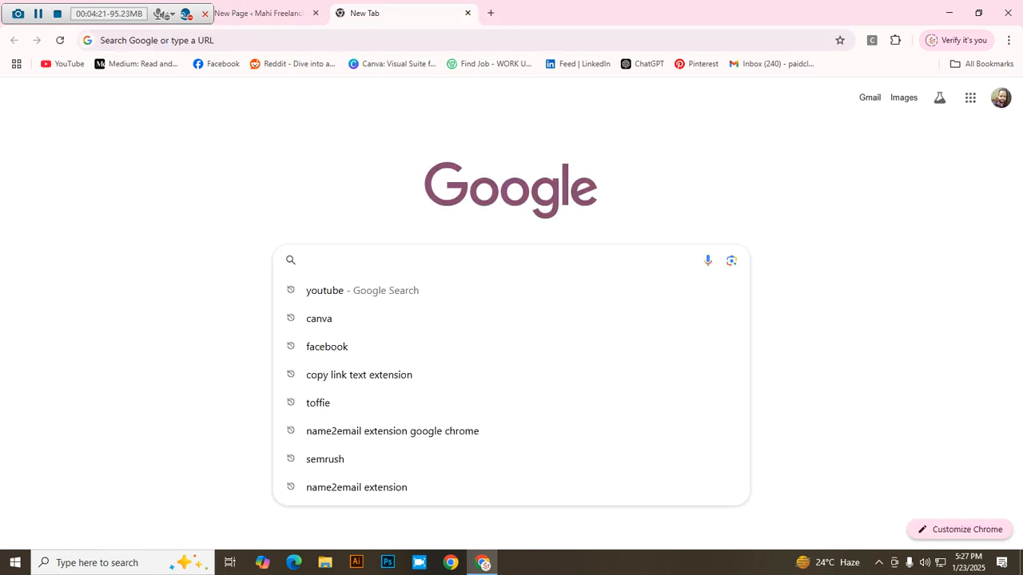
{"action": "type", "text": "cha"}
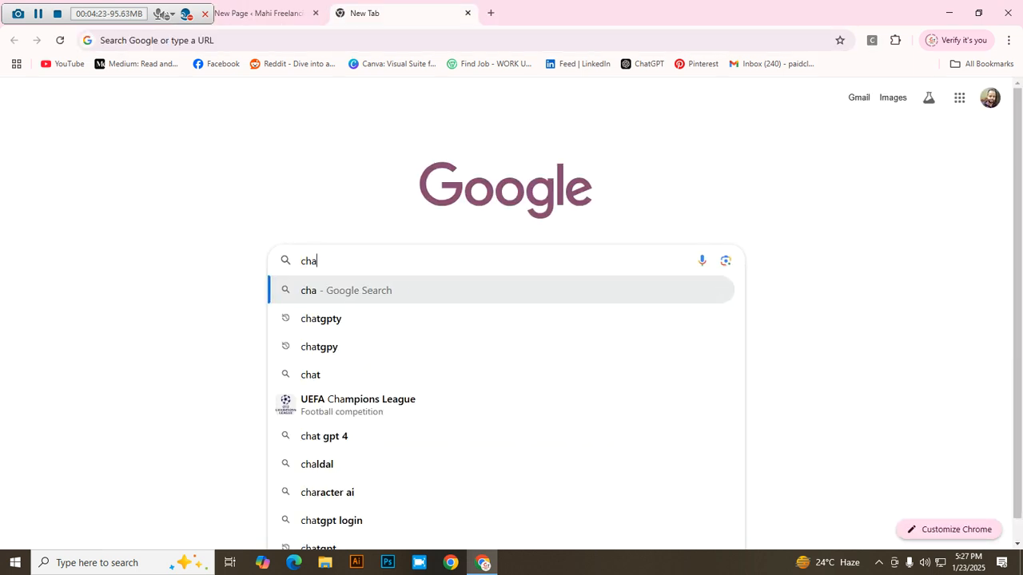
{"action": "type", "text": "tgpt"}
{"action": "key", "text": "Return"}
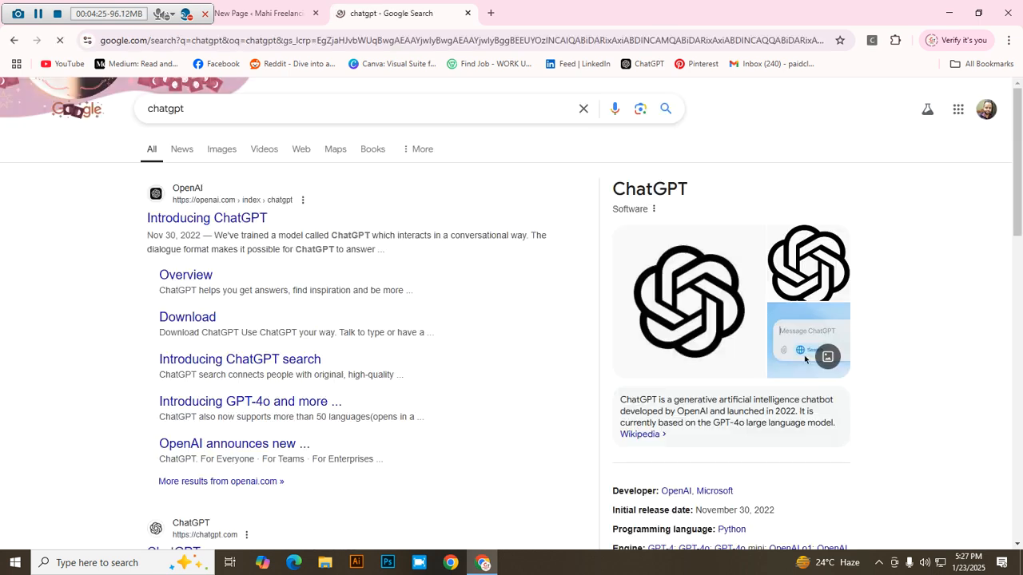
{"action": "left_click", "coordinate": [207, 217]}
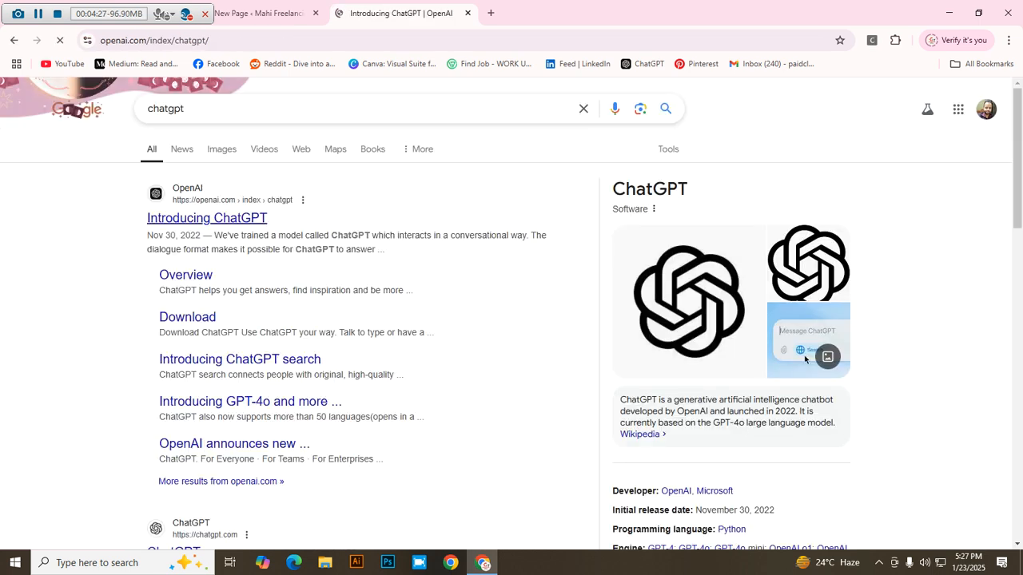
{"action": "left_click", "coordinate": [374, 286]}
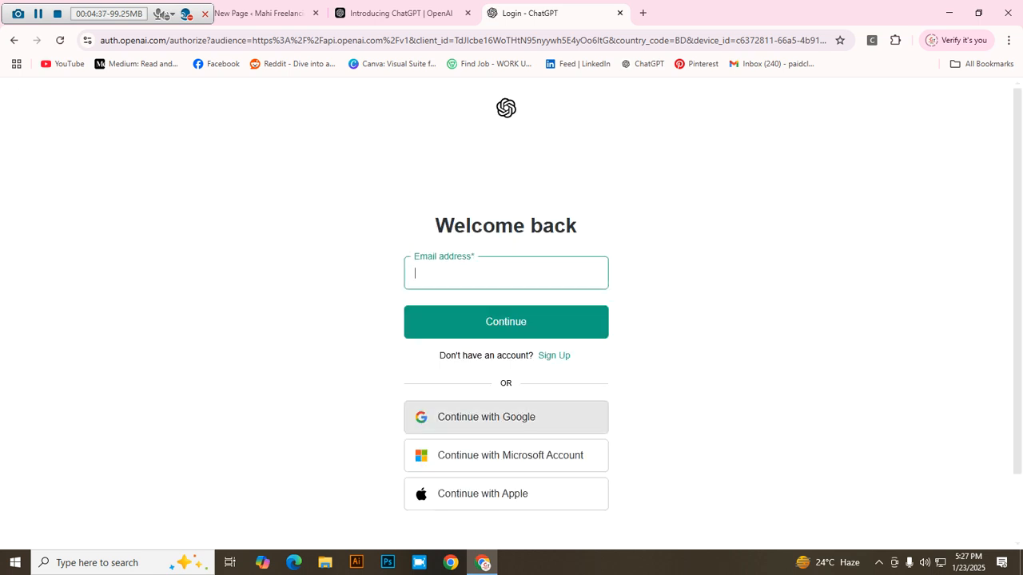
{"action": "left_click", "coordinate": [506, 417]}
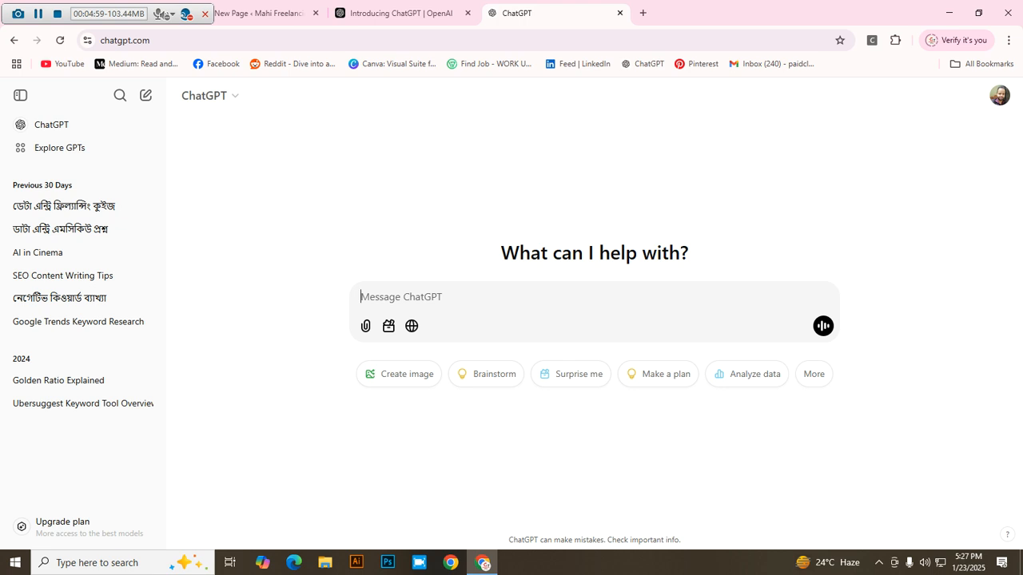
Step: Start the prompt, correcting 'wordpress' to 'WordPress' through the spelling suggestions
{"action": "type", "text": "wordpress"}
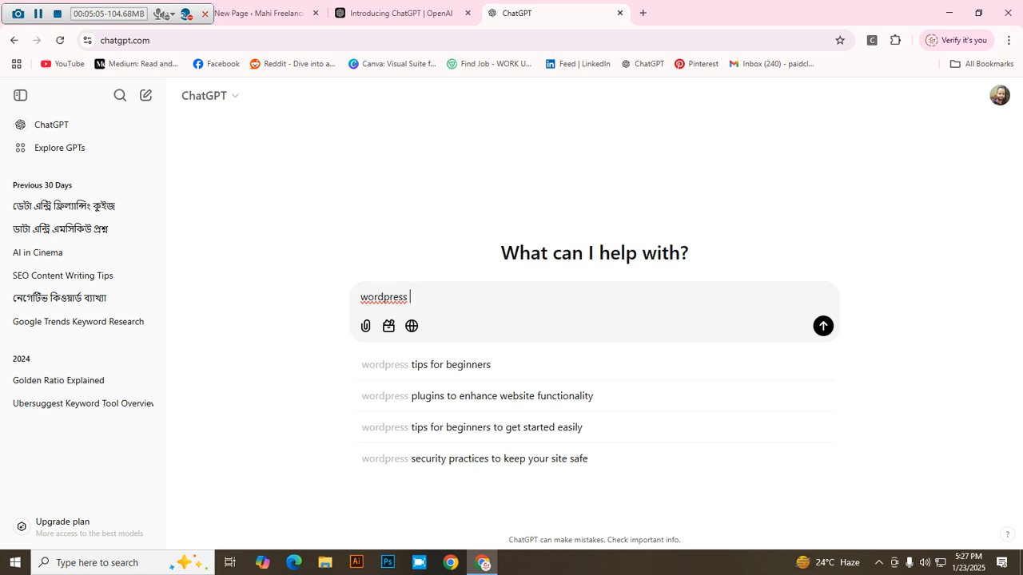
{"action": "right_click", "coordinate": [385, 297]}
{"action": "key", "text": "Escape"}
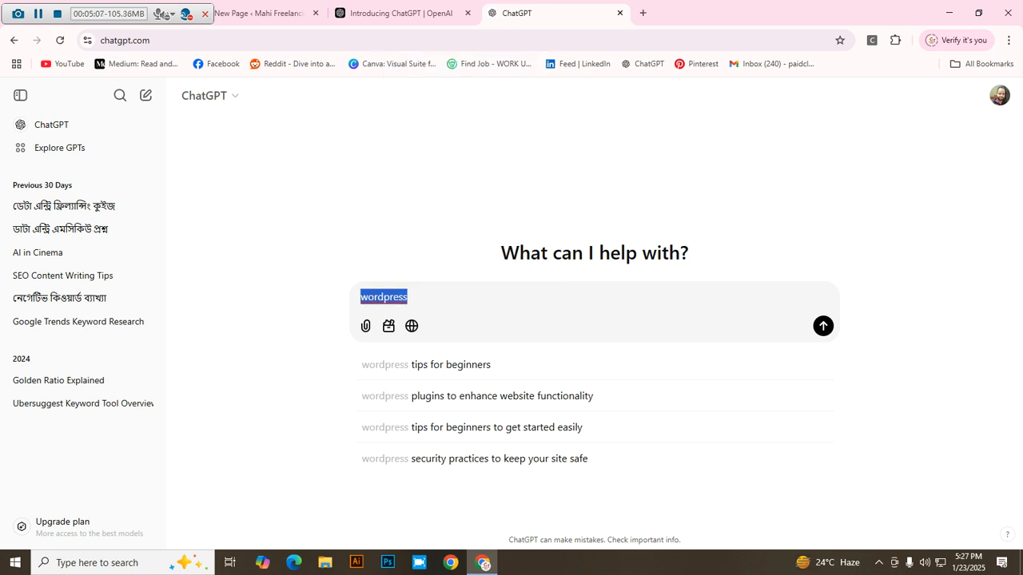
{"action": "right_click", "coordinate": [388, 309]}
{"action": "right_click", "coordinate": [388, 298]}
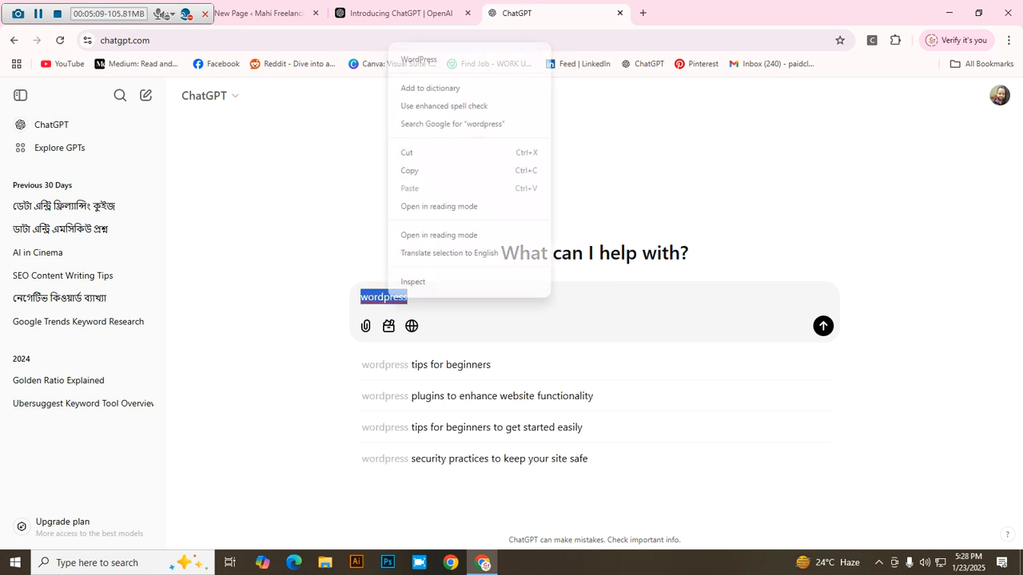
{"action": "left_click", "coordinate": [418, 59]}
{"action": "key", "text": "ctrl+plus"}
{"action": "key", "text": "ctrl+plus"}
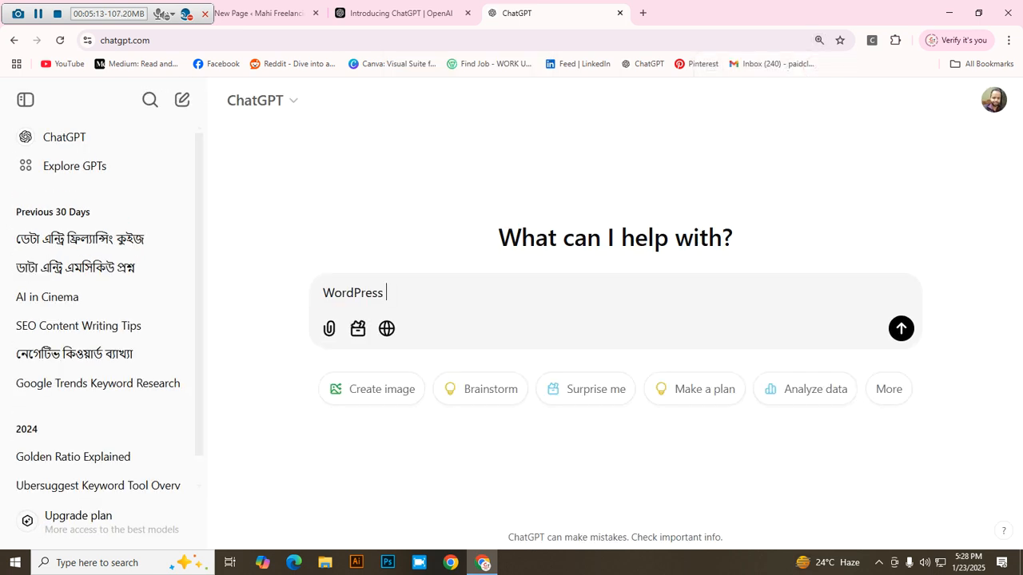
{"action": "key", "text": "ctrl+minus"}
{"action": "key", "text": "ctrl+minus"}
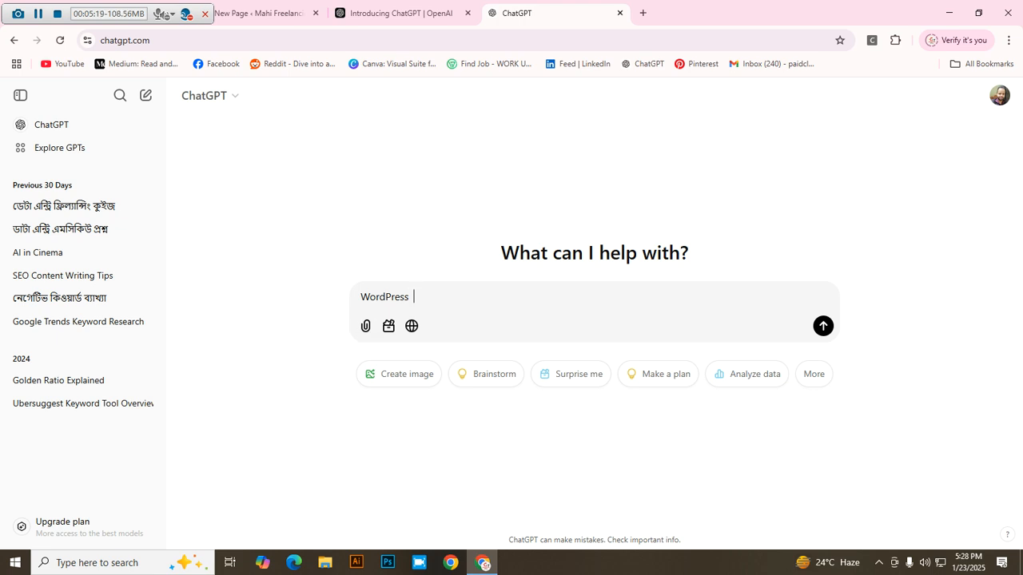
{"action": "type", "text": "Freelancing "}
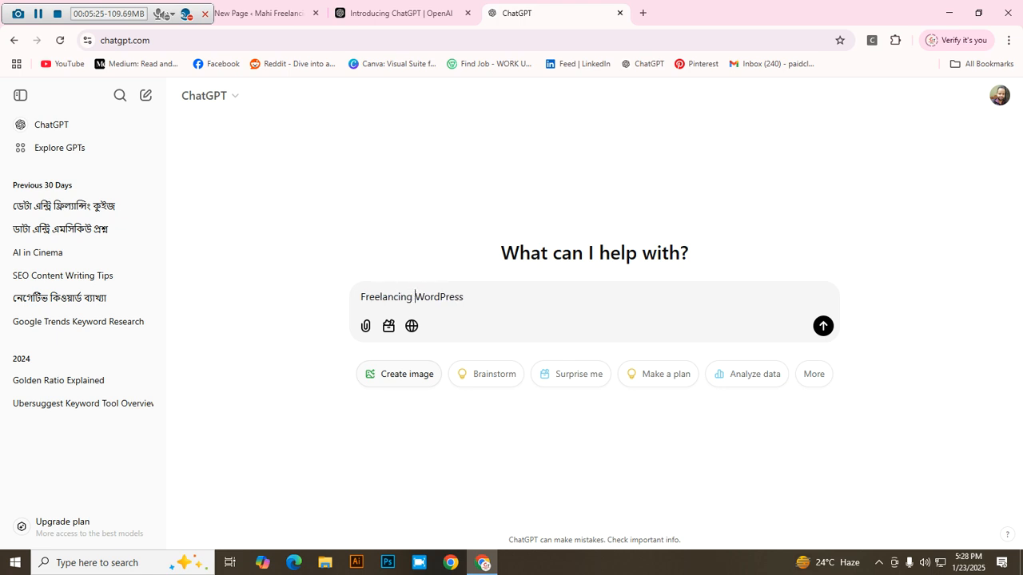
{"action": "type", "text": "trlated"}
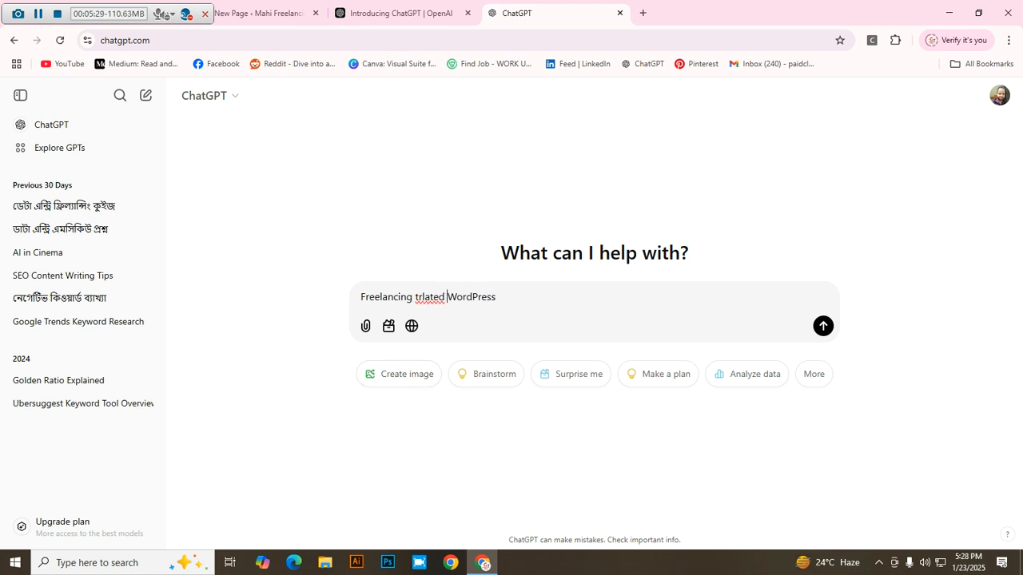
{"action": "right_click", "coordinate": [430, 297]}
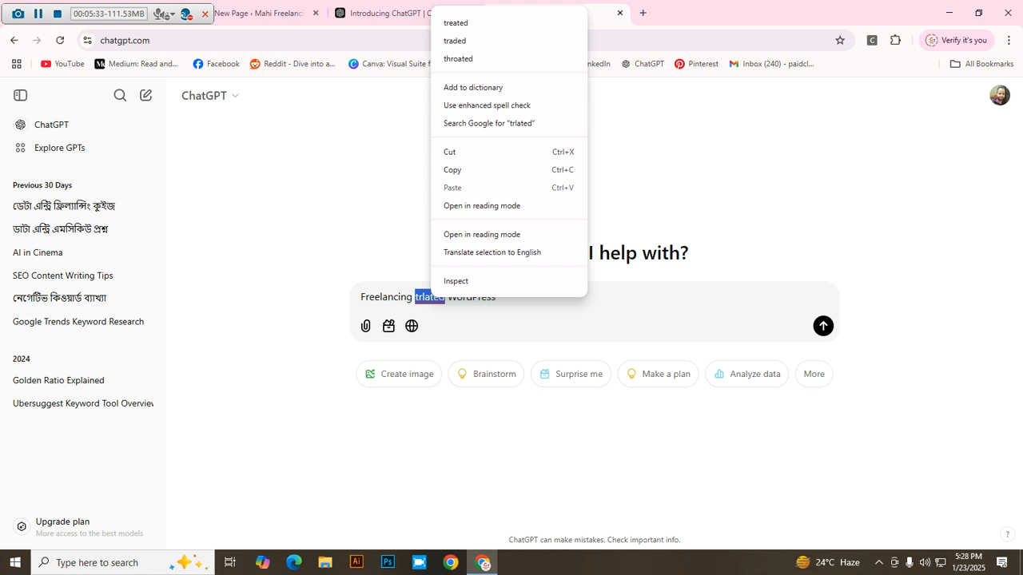
{"action": "left_click", "coordinate": [455, 281]}
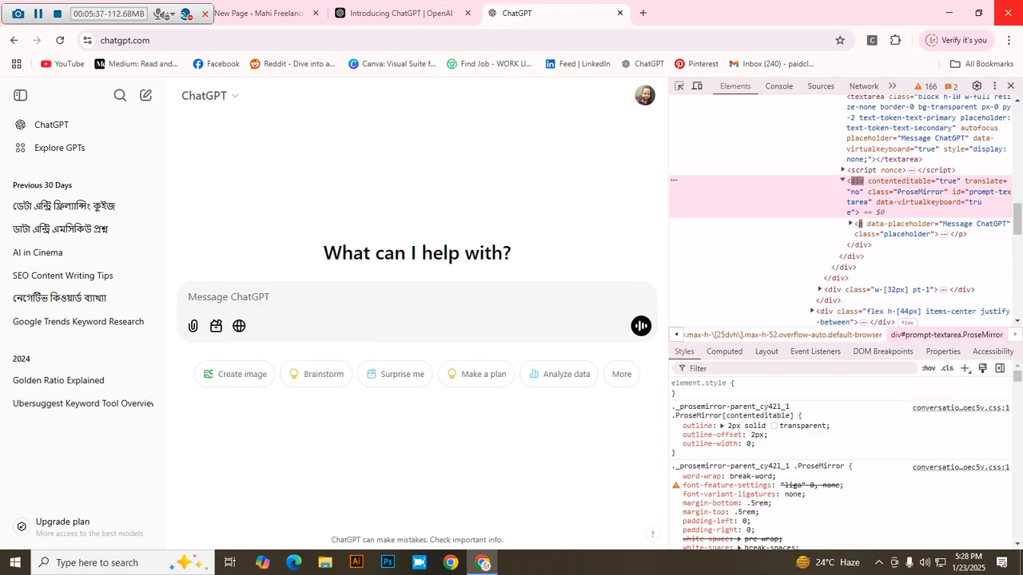
{"action": "left_click", "coordinate": [1010, 86]}
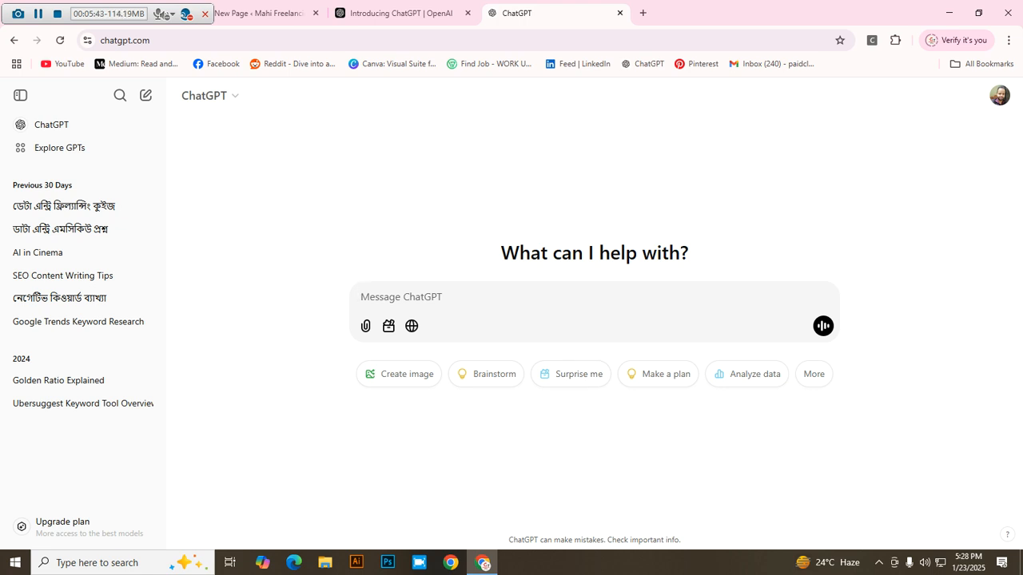
Step: Type 'freelancing related WordPress website homepage description', fix 'homapage' to 'homepage', and send it
{"action": "type", "text": "freelancing"}
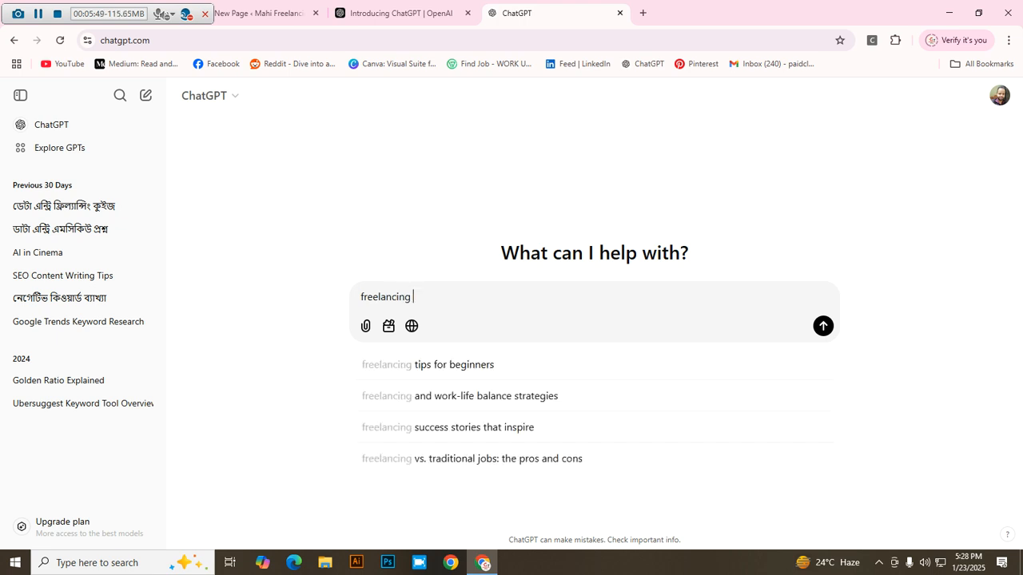
{"action": "type", "text": " e"}
{"action": "type", "text": "re"}
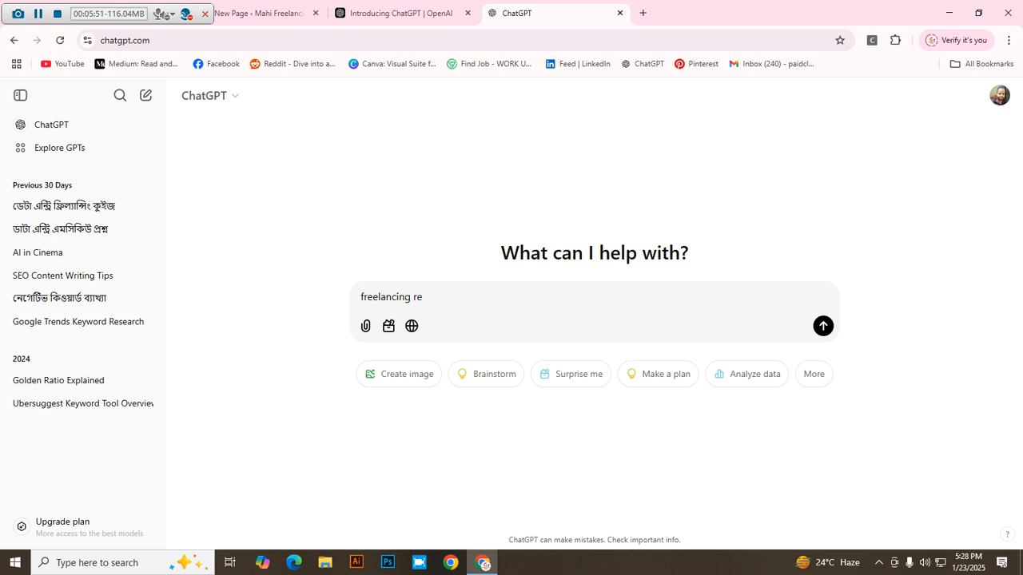
{"action": "type", "text": "lated WordPress es"}
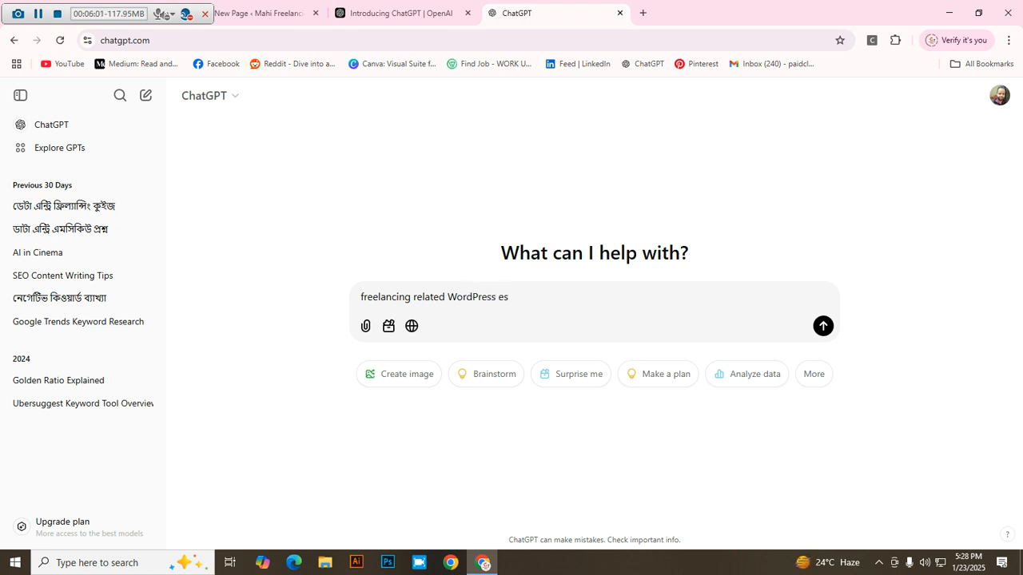
{"action": "key", "text": "BackSpace"}
{"action": "key", "text": "BackSpace"}
{"action": "type", "text": "we"}
{"action": "key", "text": "BackSpace"}
{"action": "type", "text": "ebsite homapage description"}
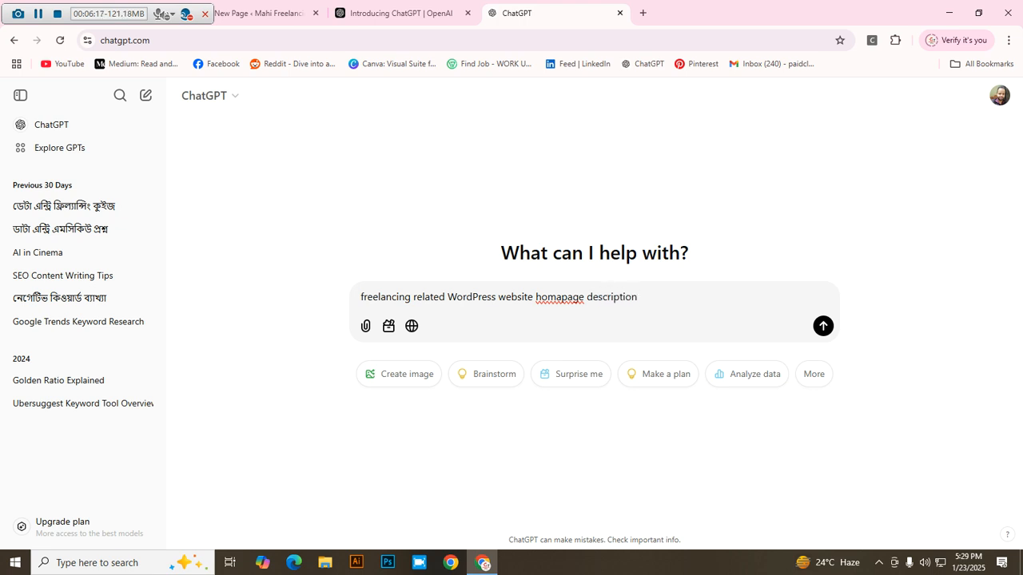
{"action": "type", "text": "\"\""}
{"action": "right_click", "coordinate": [562, 297]}
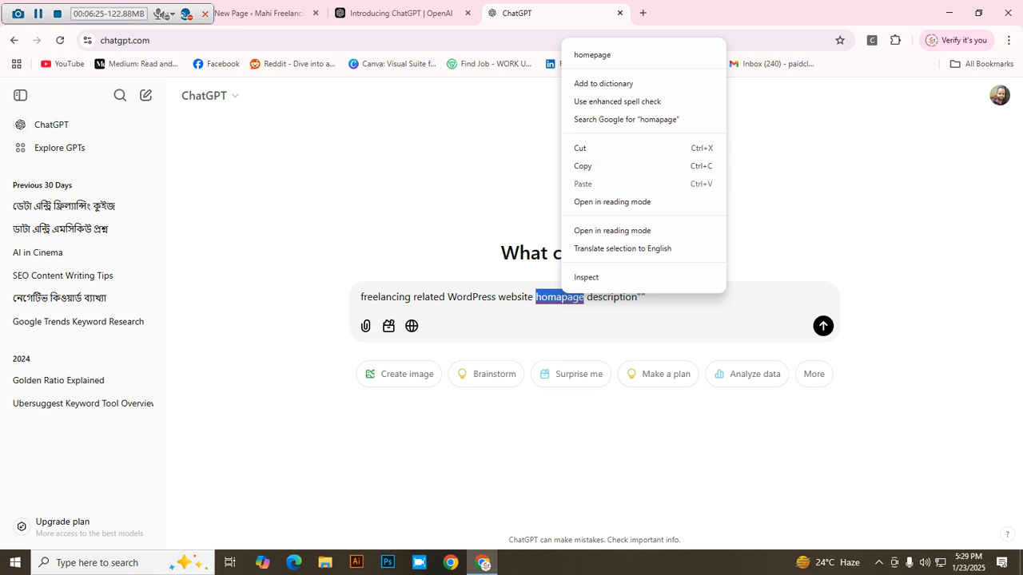
{"action": "left_click", "coordinate": [592, 54]}
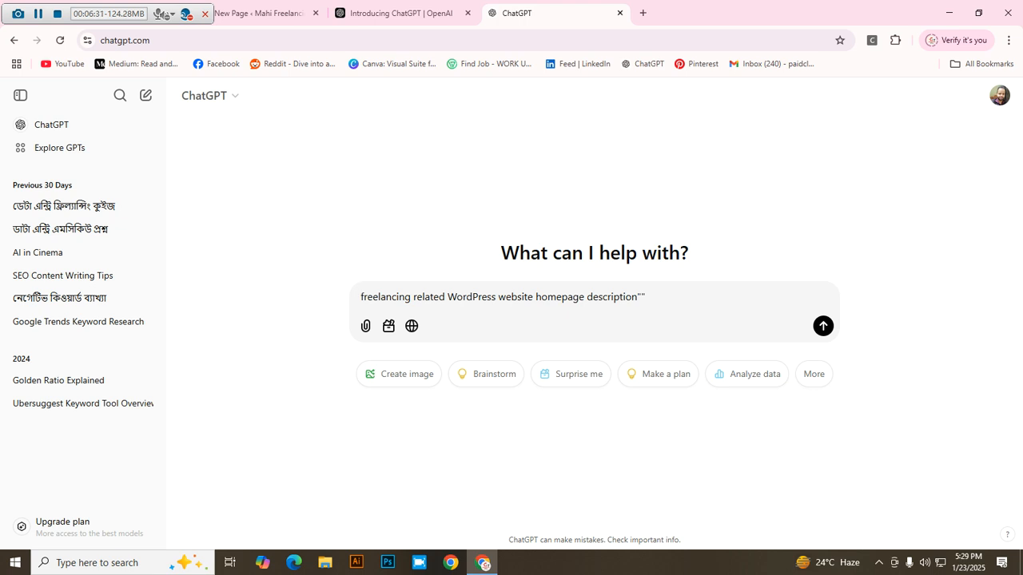
{"action": "type", "text": "\""}
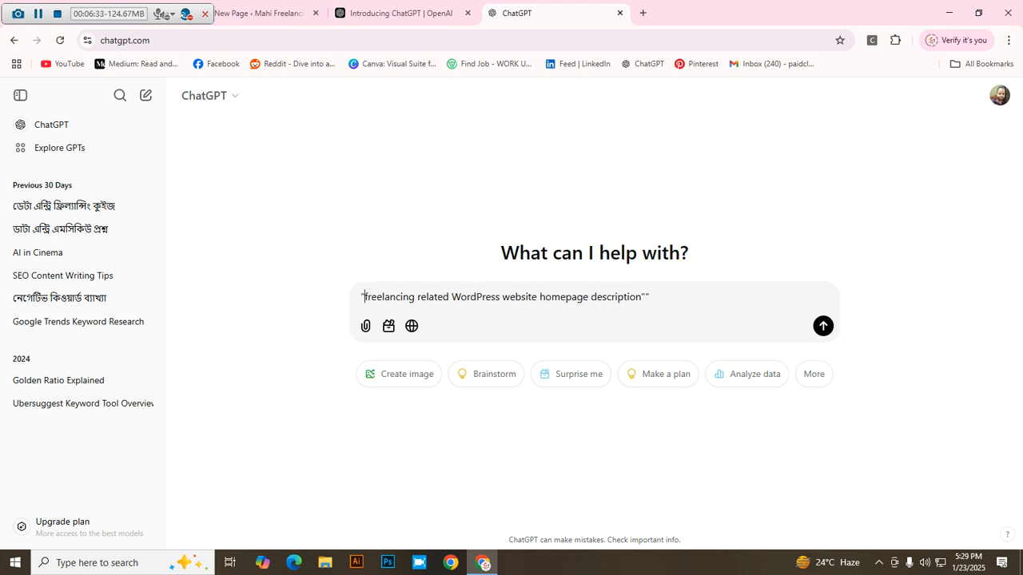
{"action": "key", "text": "BackSpace"}
{"action": "key", "text": "Return"}
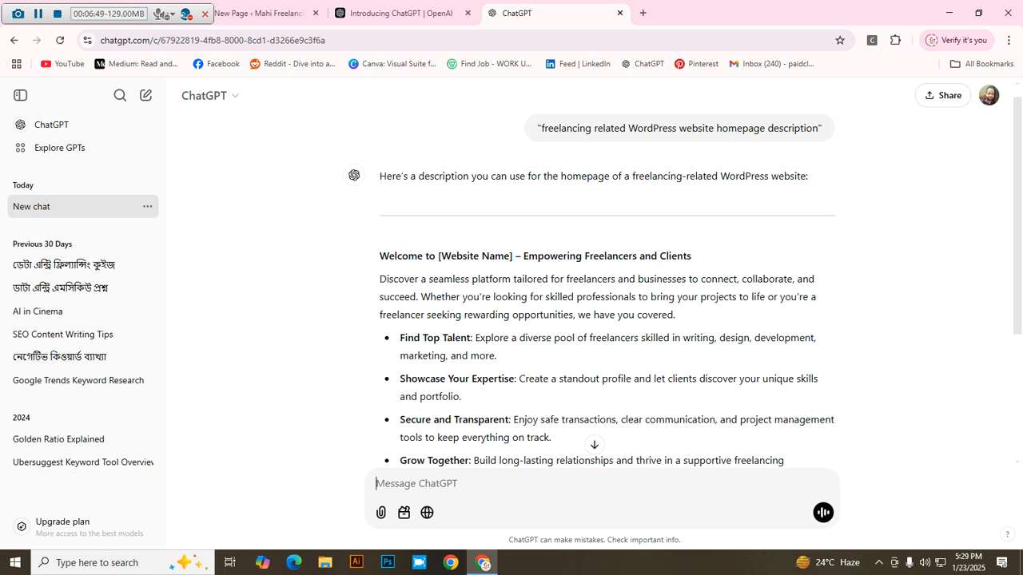
Step: Zoom ChatGPT to 125%, read through the welcome reply, and select its text
{"action": "key", "text": "ctrl+plus"}
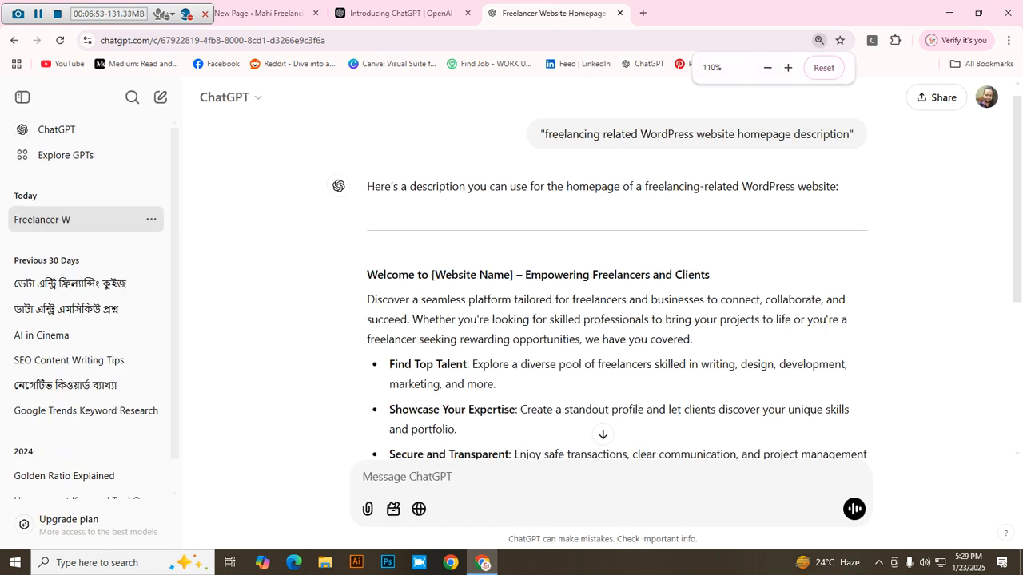
{"action": "key", "text": "ctrl+plus"}
{"action": "scroll", "coordinate": [615, 280], "scroll_direction": "down", "scroll_amount": 1}
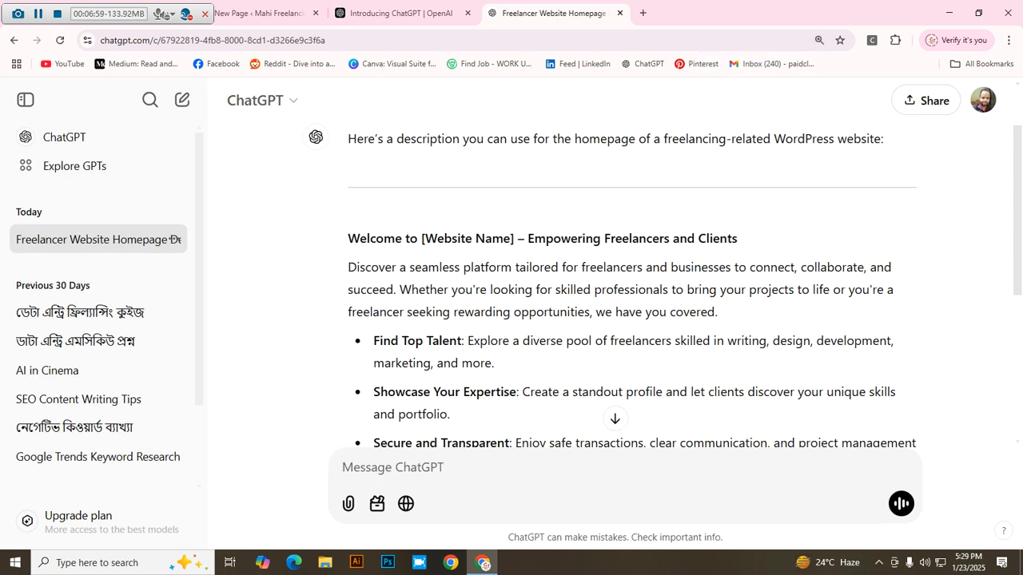
{"action": "scroll", "coordinate": [614, 280], "scroll_direction": "down", "scroll_amount": 1}
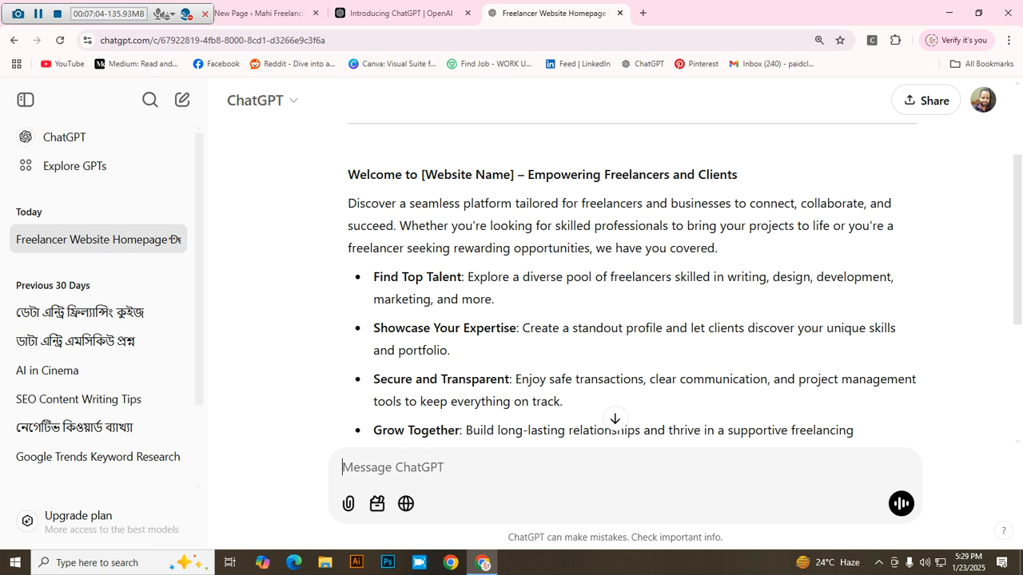
{"action": "scroll", "coordinate": [631, 280], "scroll_direction": "down", "scroll_amount": 1}
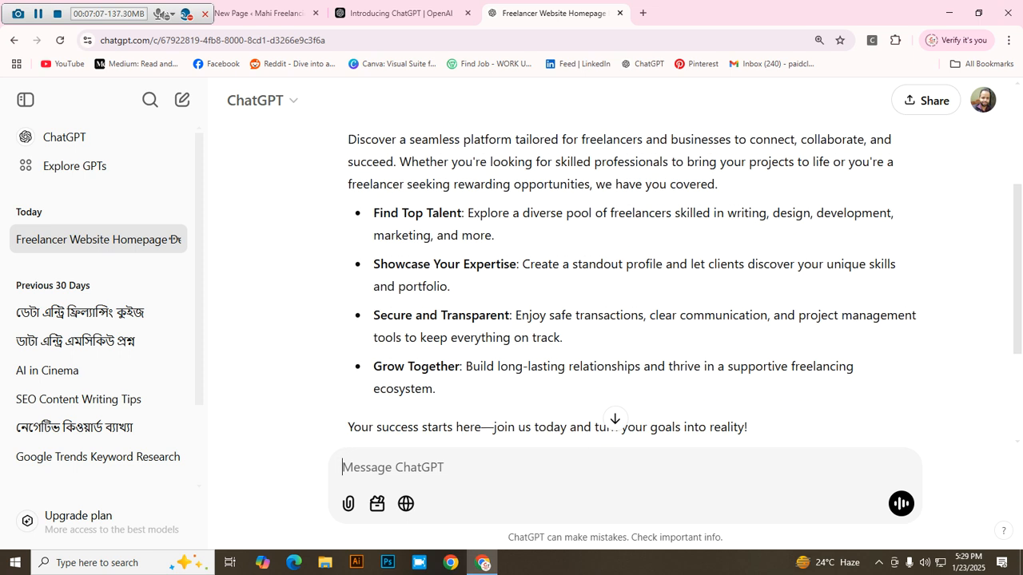
{"action": "scroll", "coordinate": [632, 280], "scroll_direction": "down", "scroll_amount": 1}
{"action": "scroll", "coordinate": [632, 279], "scroll_direction": "down", "scroll_amount": 2}
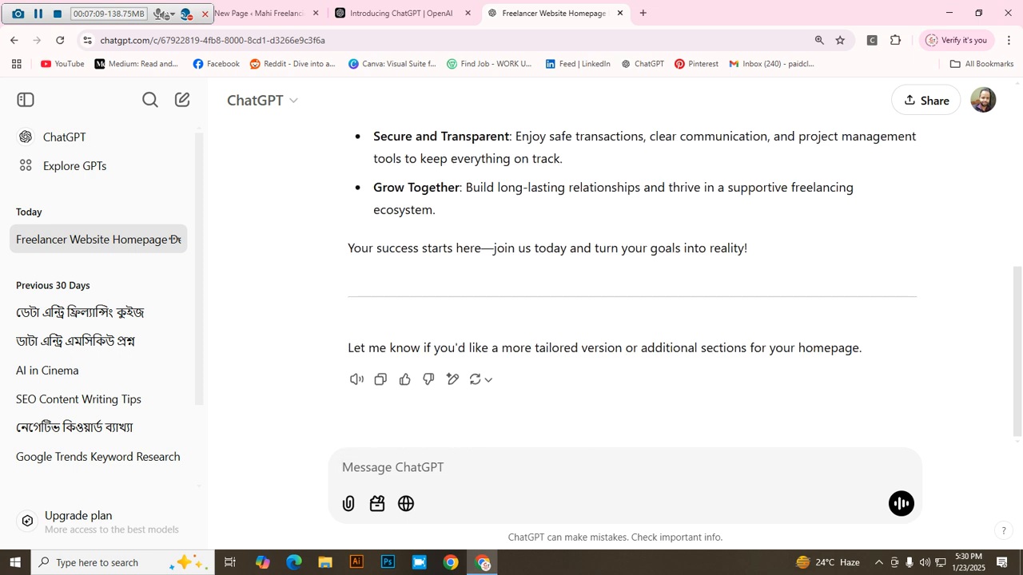
{"action": "scroll", "coordinate": [632, 280], "scroll_direction": "up", "scroll_amount": 4}
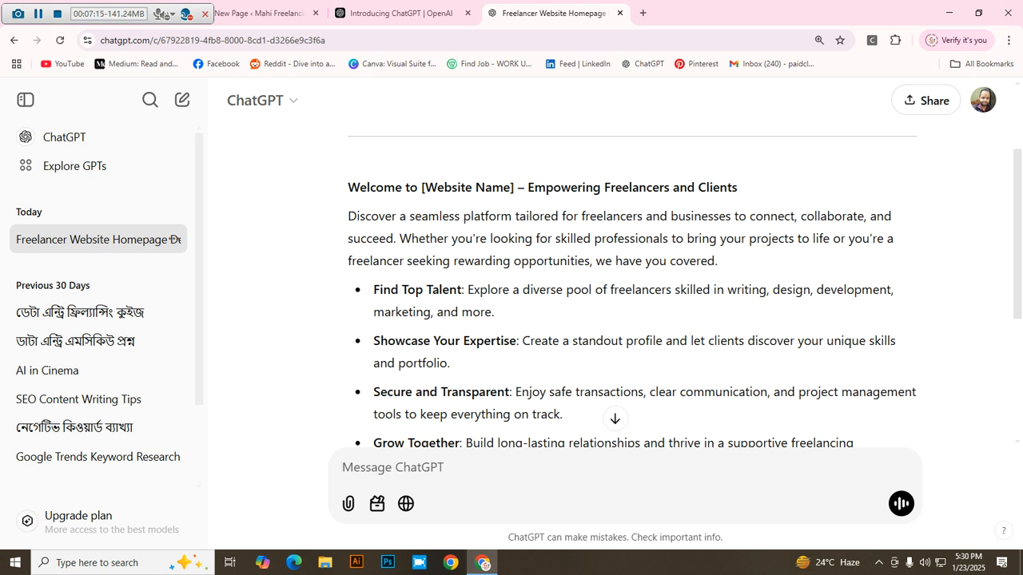
{"action": "scroll", "coordinate": [631, 280], "scroll_direction": "up", "scroll_amount": 1}
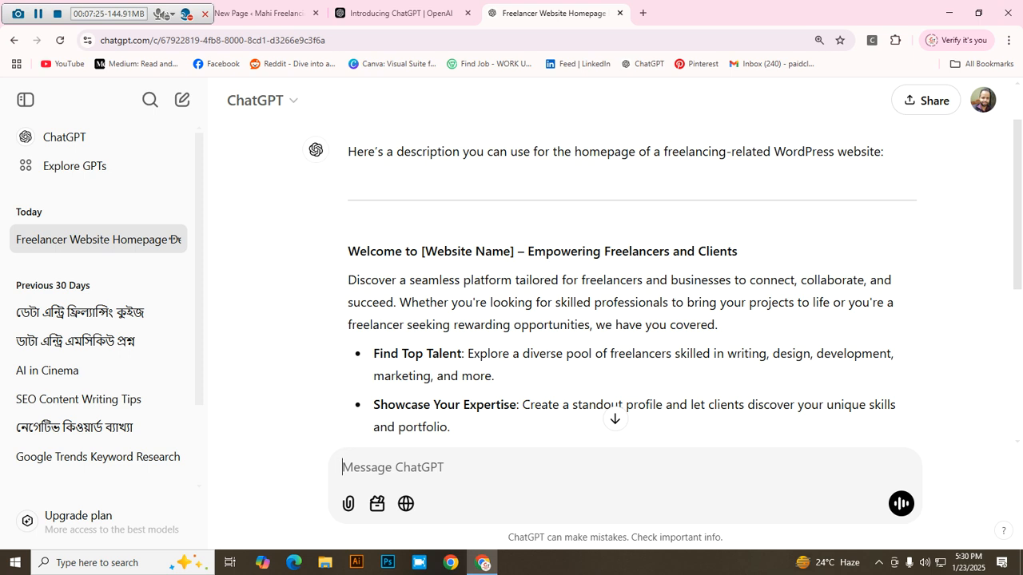
{"action": "scroll", "coordinate": [616, 283], "scroll_direction": "down", "scroll_amount": 5}
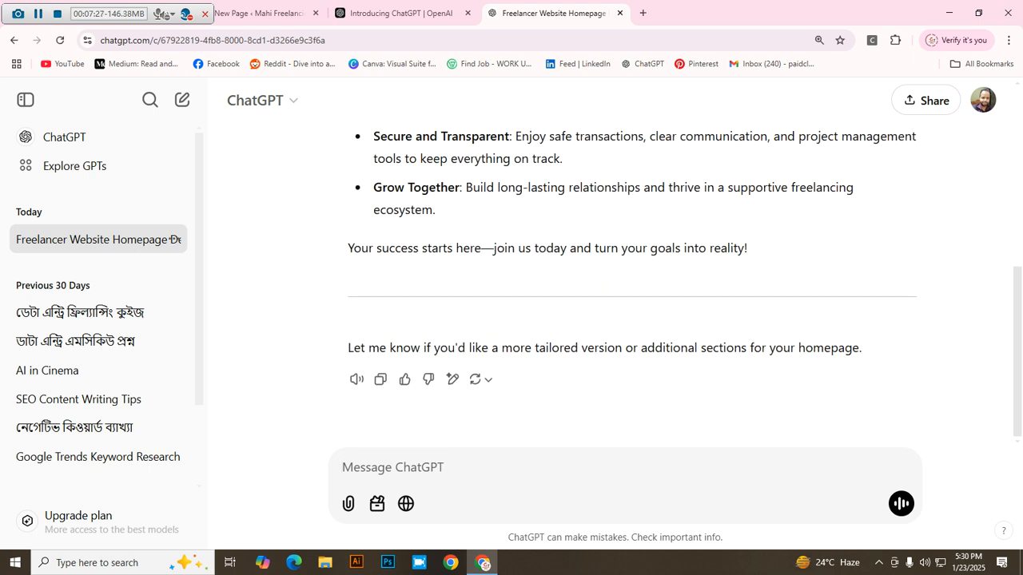
{"action": "scroll", "coordinate": [632, 282], "scroll_direction": "up", "scroll_amount": 4}
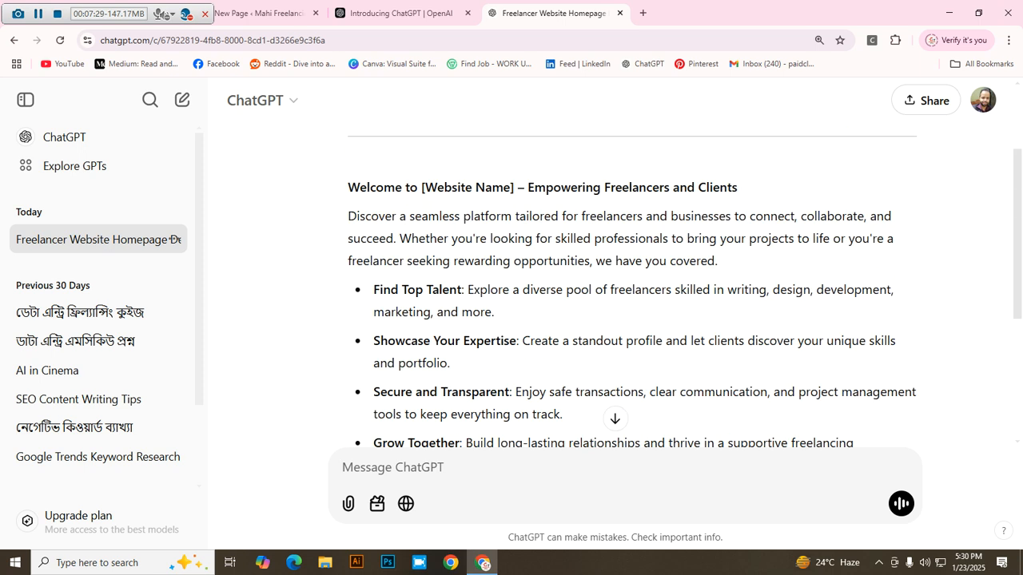
{"action": "left_click_drag", "start_coordinate": [348, 186], "coordinate": [435, 212]}
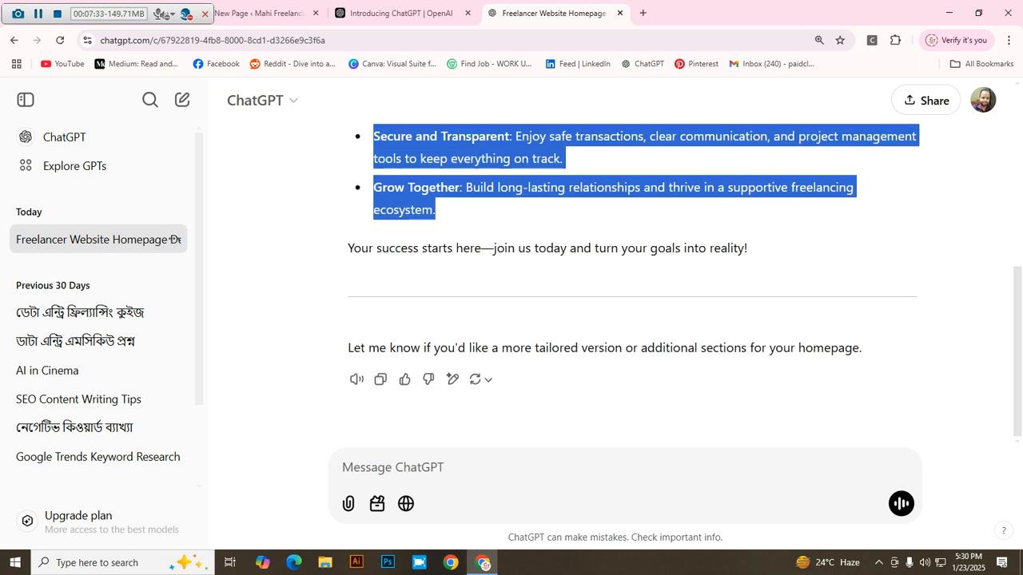
Step: Copy the ChatGPT reply and paste it into the WordPress Home page body
{"action": "right_click", "coordinate": [413, 174]}
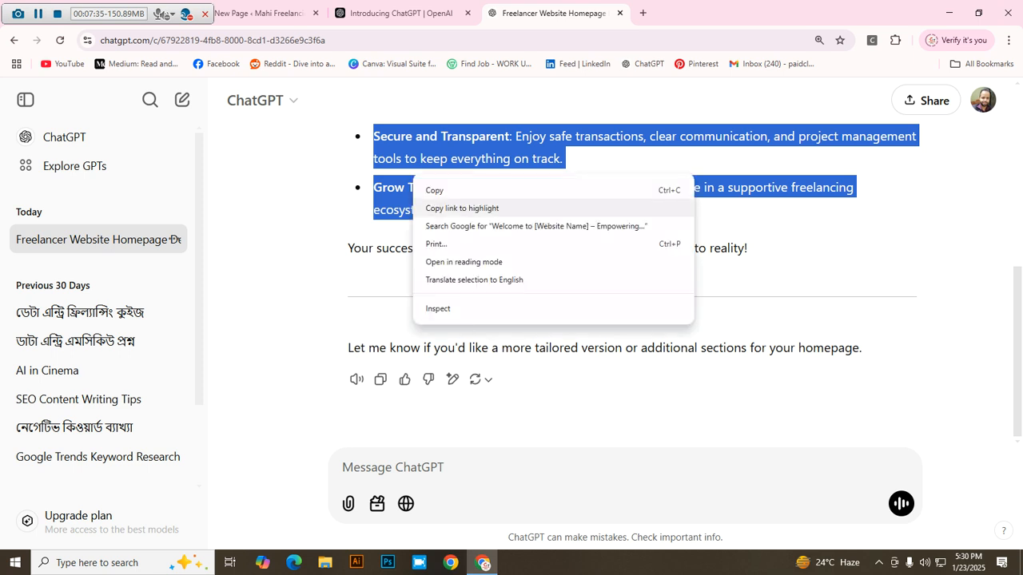
{"action": "left_click", "coordinate": [435, 190]}
{"action": "left_click", "coordinate": [257, 13]}
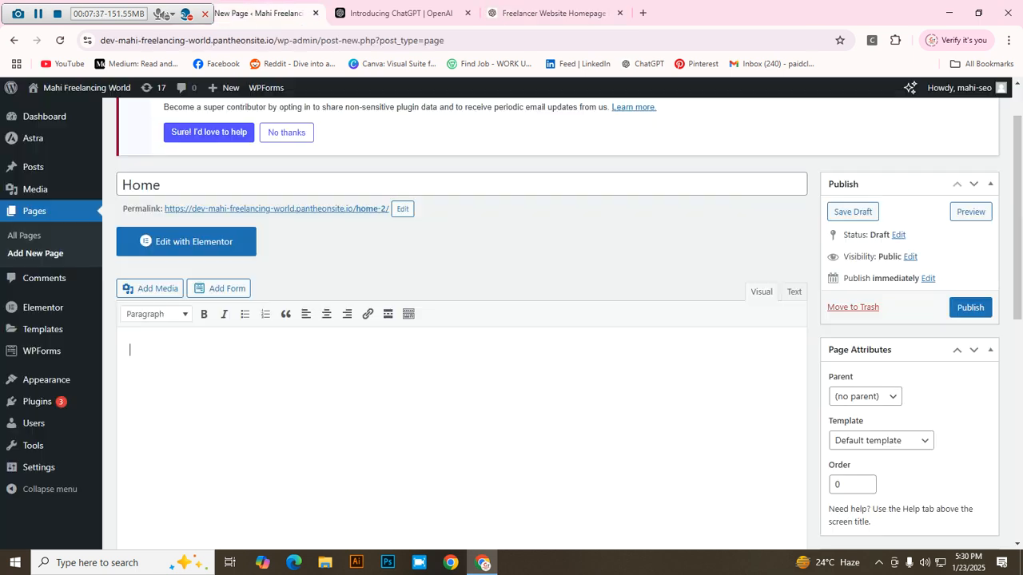
{"action": "right_click", "coordinate": [153, 351]}
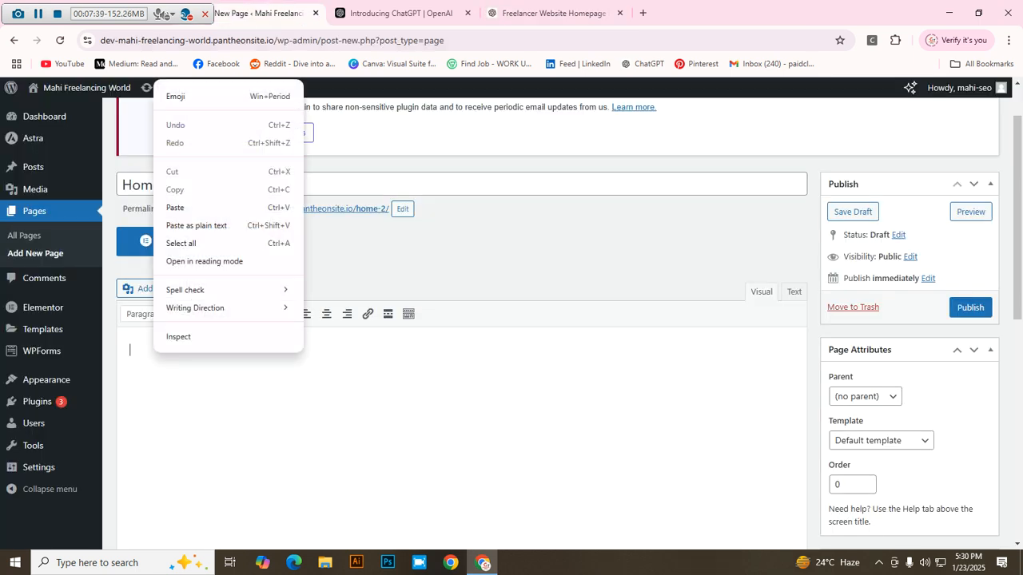
{"action": "left_click", "coordinate": [175, 207]}
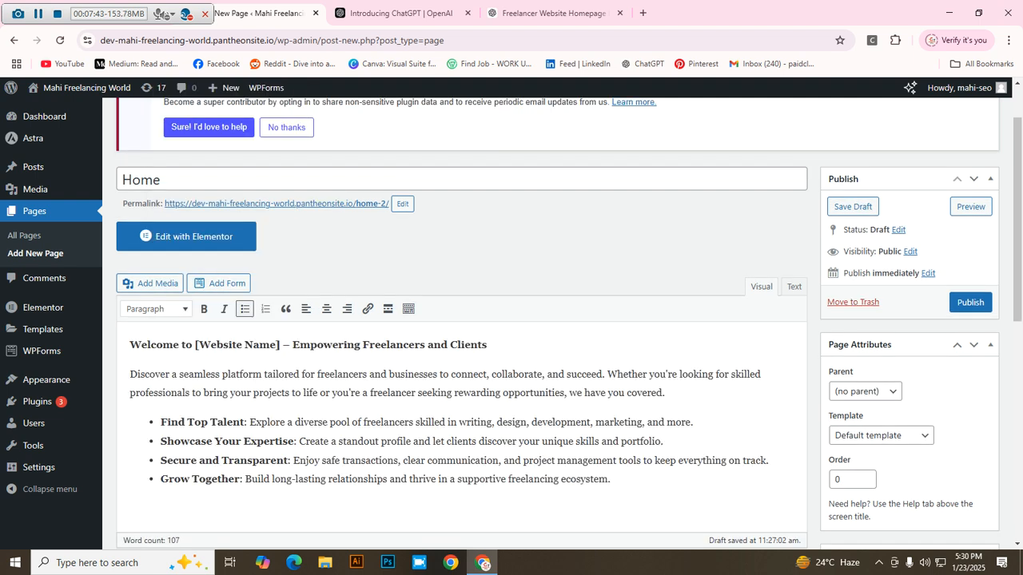
Step: Replace 'Website Name' in the heading brackets with 'Mahi Freelancing World'
{"action": "left_click", "coordinate": [279, 345]}
{"action": "key", "text": "BackSpace"}
{"action": "key", "text": "BackSpace"}
{"action": "key", "text": "BackSpace"}
{"action": "key", "text": "BackSpace"}
{"action": "key", "text": "BackSpace"}
{"action": "key", "text": "BackSpace"}
{"action": "key", "text": "BackSpace"}
{"action": "key", "text": "BackSpace"}
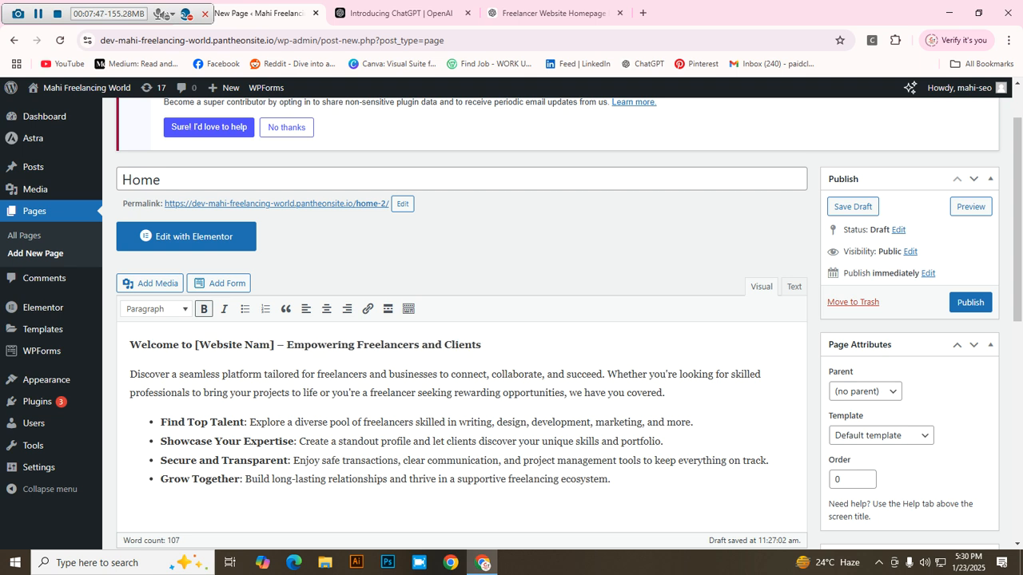
{"action": "key", "text": "BackSpace"}
{"action": "key", "text": "BackSpace"}
{"action": "key", "text": "BackSpace"}
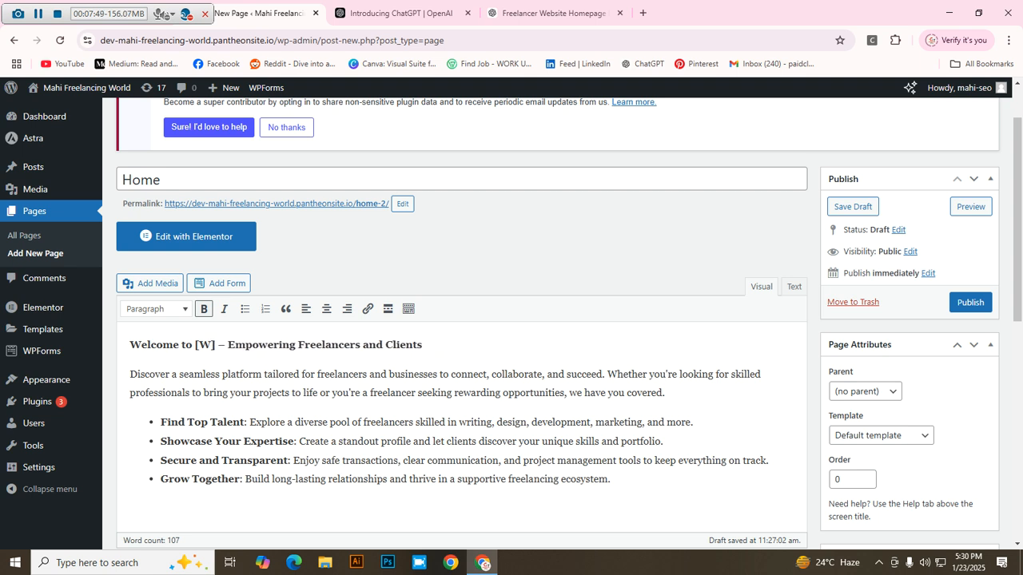
{"action": "key", "text": "BackSpace"}
{"action": "type", "text": "Mahi Freelancing"}
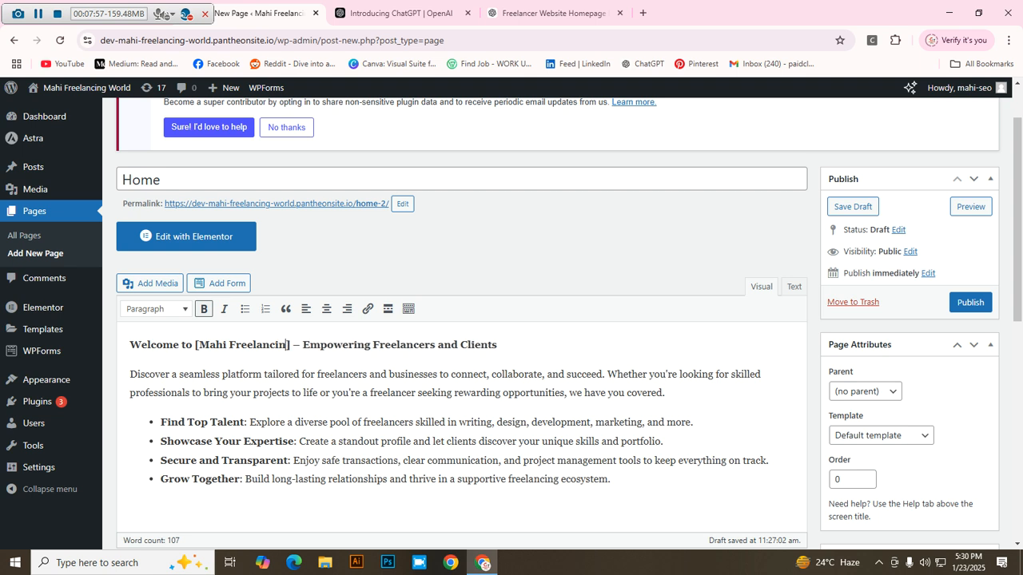
{"action": "type", "text": " World"}
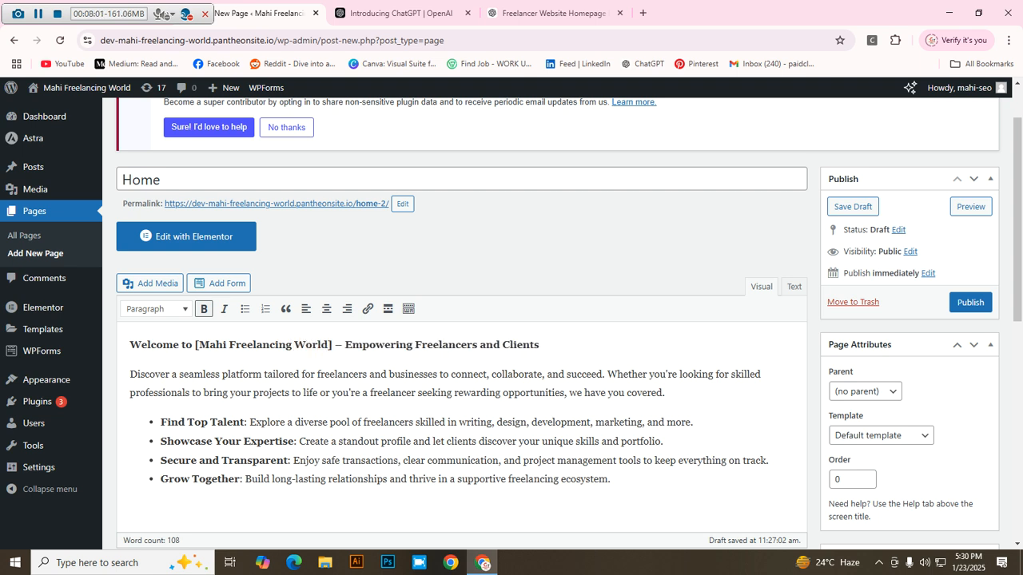
Step: Format the 'Welcome to [Mahi Freelancing World] – Empowering Freelancers and Clients' line as Heading 1
{"action": "scroll", "coordinate": [461, 320], "scroll_direction": "down", "scroll_amount": 3}
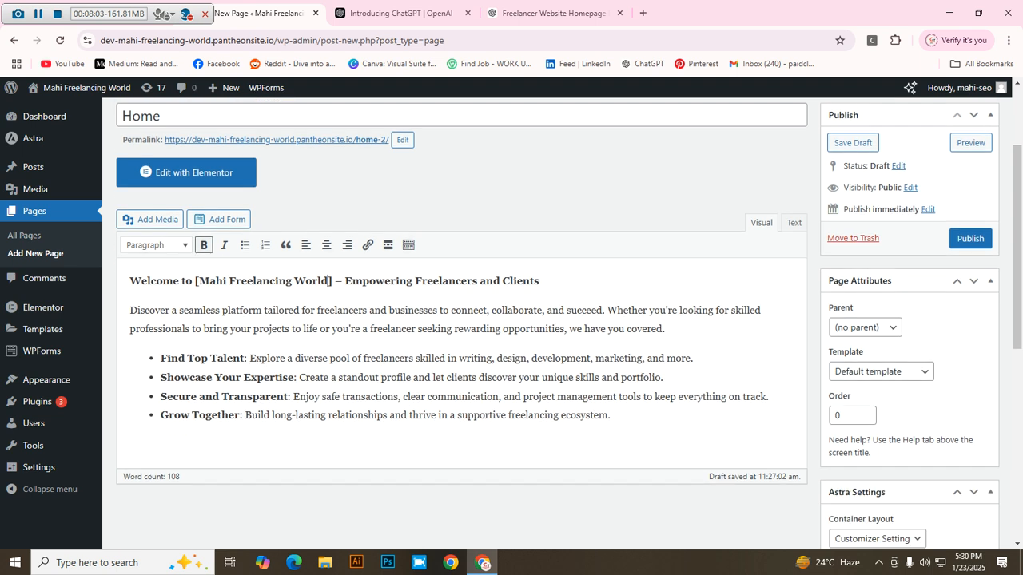
{"action": "scroll", "coordinate": [461, 319], "scroll_direction": "down", "scroll_amount": 1}
{"action": "scroll", "coordinate": [461, 320], "scroll_direction": "up", "scroll_amount": 2}
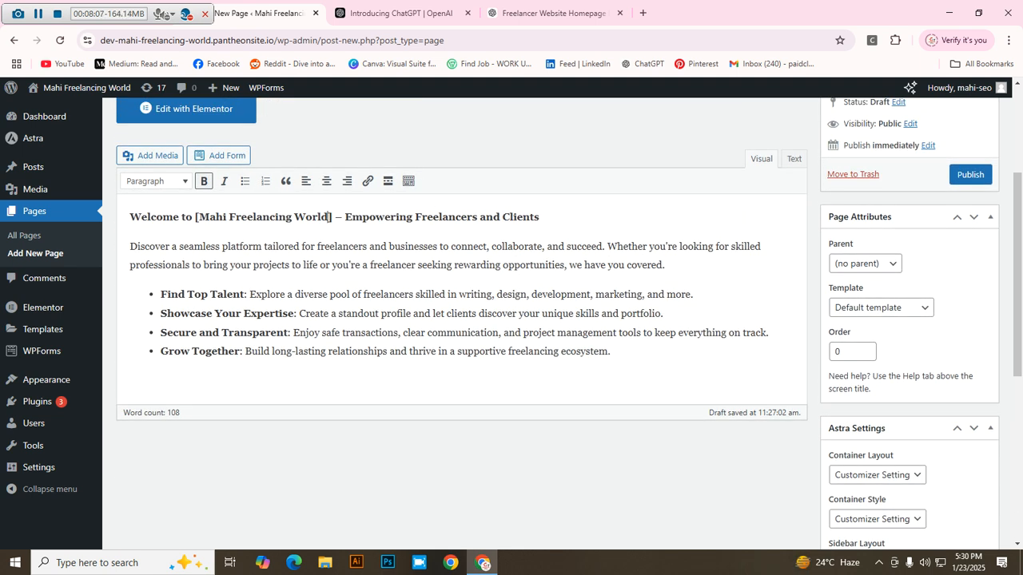
{"action": "key", "text": "ctrl+plus"}
{"action": "key", "text": "ctrl+plus"}
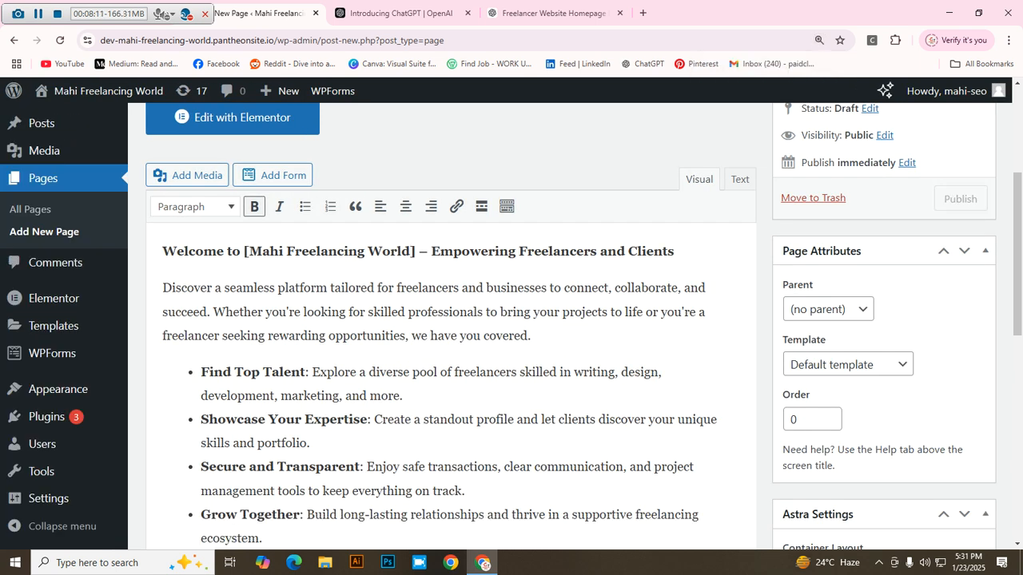
{"action": "scroll", "coordinate": [413, 379], "scroll_direction": "up", "scroll_amount": 2}
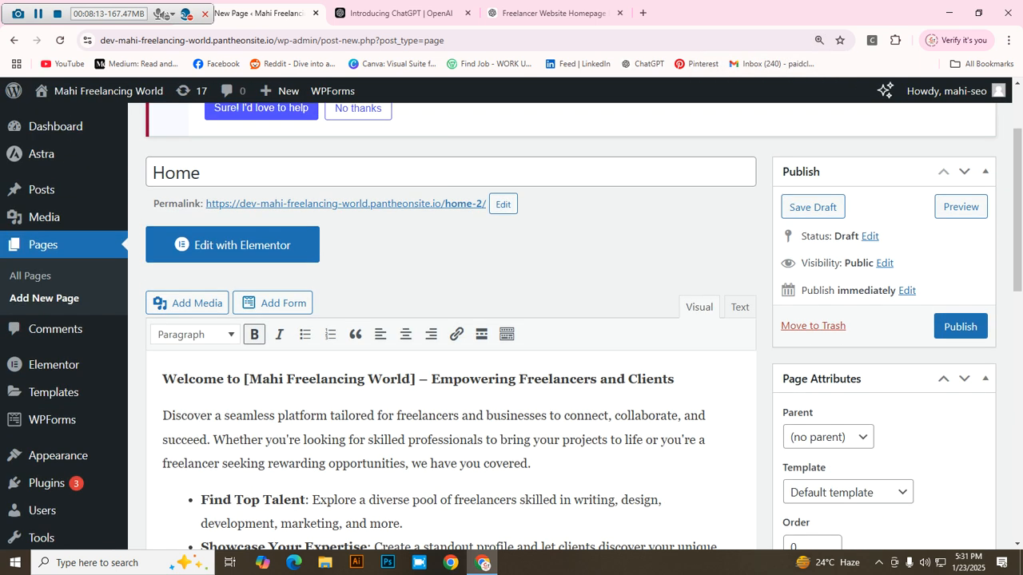
{"action": "left_click_drag", "start_coordinate": [674, 379], "coordinate": [162, 379]}
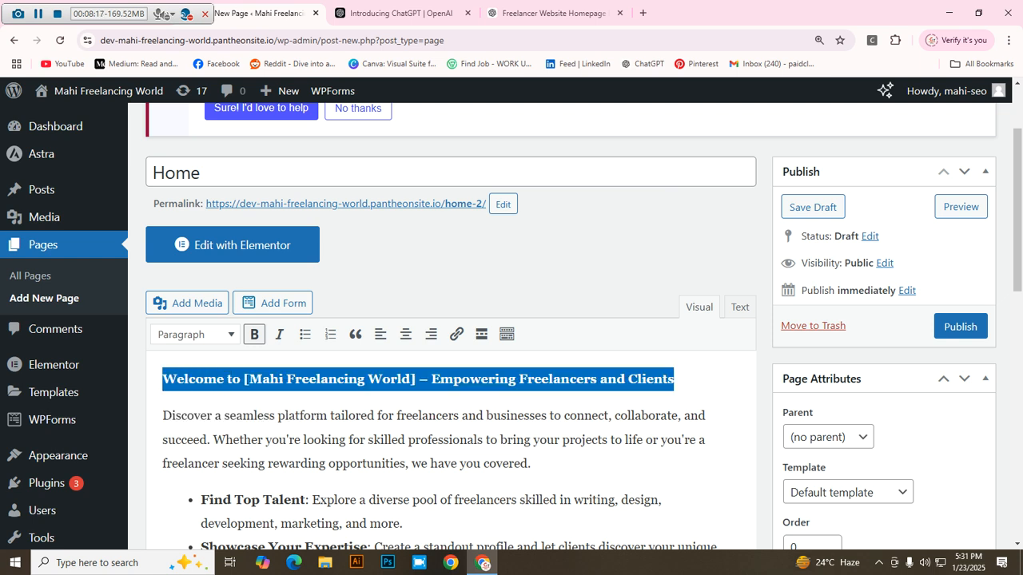
{"action": "left_click", "coordinate": [196, 334]}
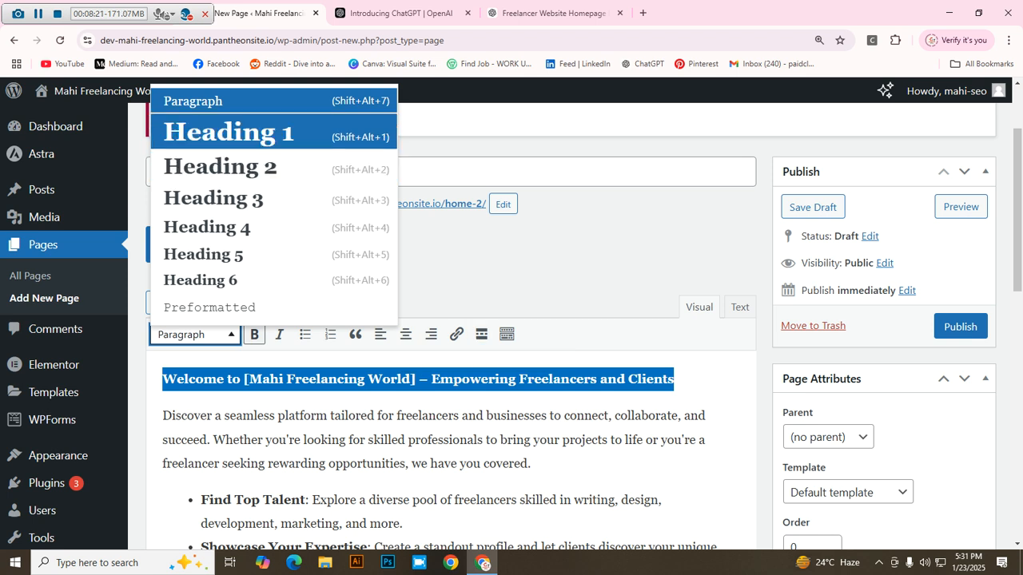
{"action": "left_click", "coordinate": [240, 132]}
Step: Scroll through the Home page content to review the text below the new heading
{"action": "scroll", "coordinate": [330, 295], "scroll_direction": "down", "scroll_amount": 1}
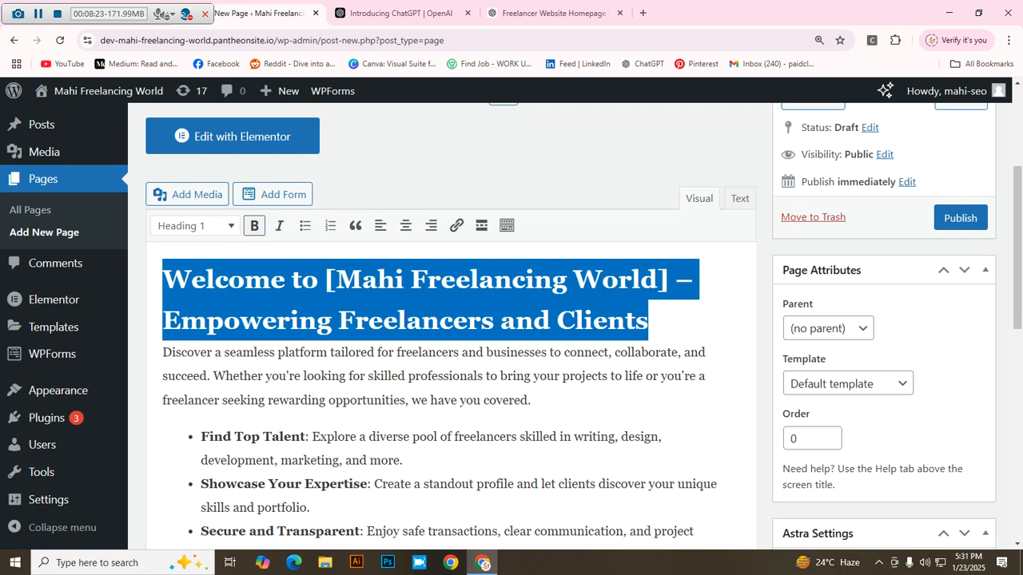
{"action": "left_click", "coordinate": [360, 399]}
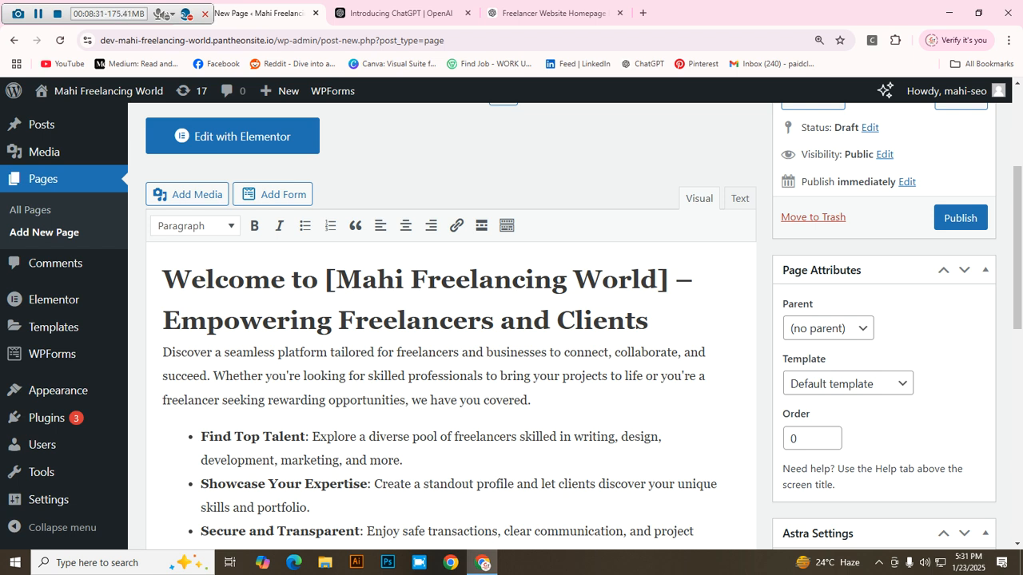
{"action": "scroll", "coordinate": [573, 280], "scroll_direction": "down", "scroll_amount": 1}
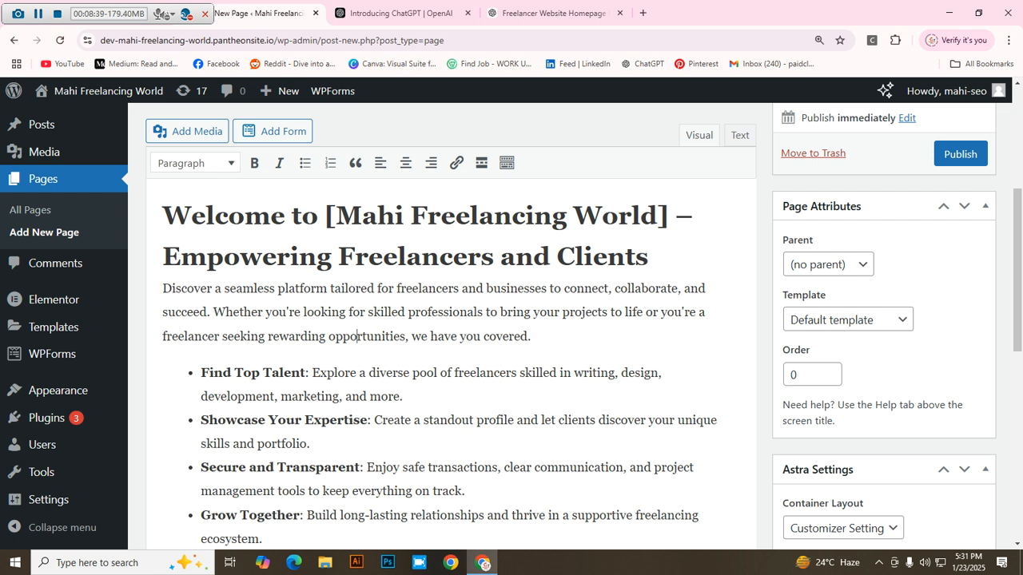
{"action": "scroll", "coordinate": [447, 336], "scroll_direction": "down", "scroll_amount": 2}
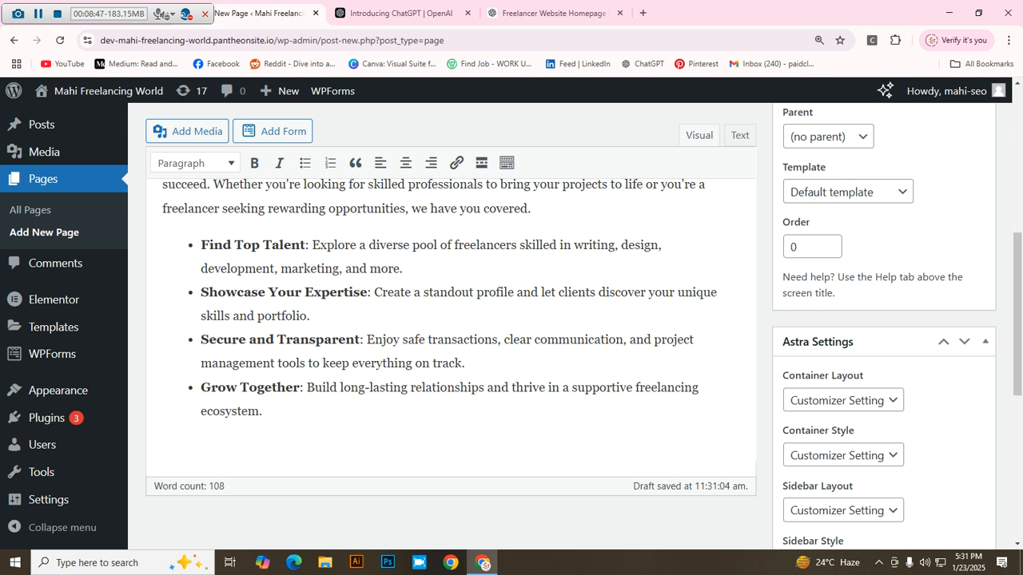
{"action": "scroll", "coordinate": [448, 320], "scroll_direction": "up", "scroll_amount": 3}
{"action": "key", "text": "ctrl+minus"}
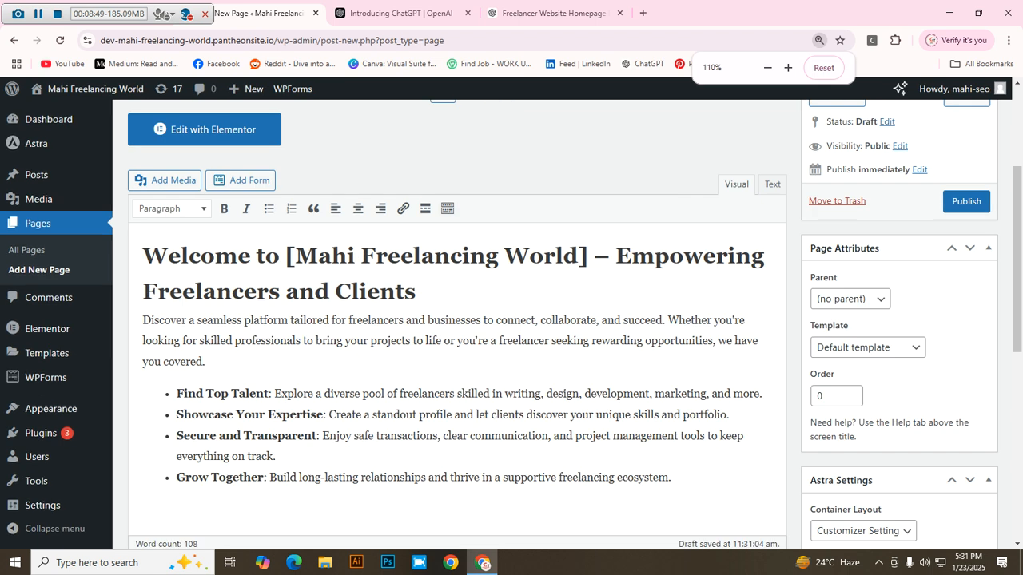
{"action": "scroll", "coordinate": [455, 336], "scroll_direction": "down", "scroll_amount": 2}
{"action": "scroll", "coordinate": [455, 320], "scroll_direction": "up", "scroll_amount": 3}
{"action": "scroll", "coordinate": [456, 320], "scroll_direction": "down", "scroll_amount": 2}
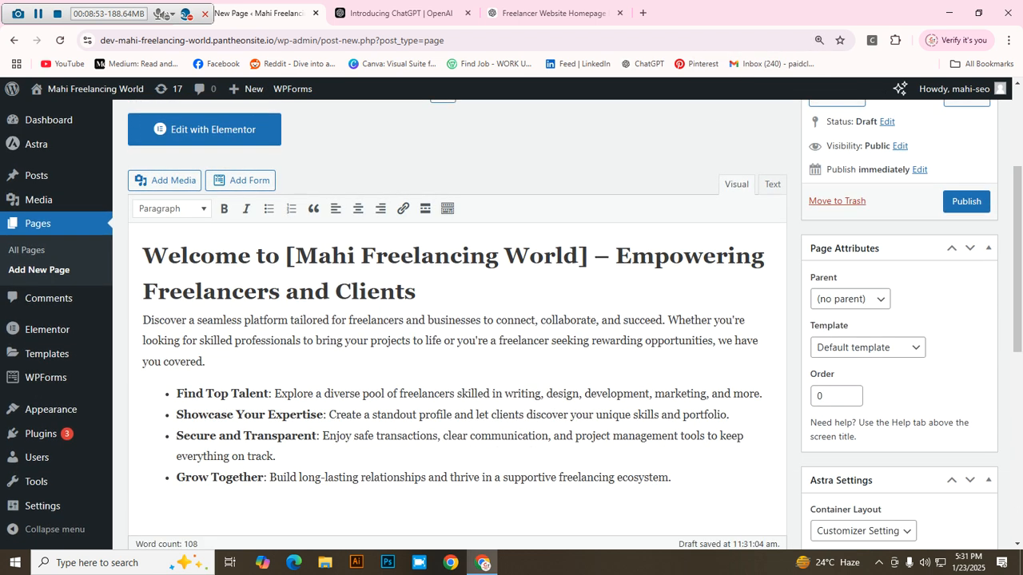
{"action": "scroll", "coordinate": [455, 336], "scroll_direction": "down", "scroll_amount": 1}
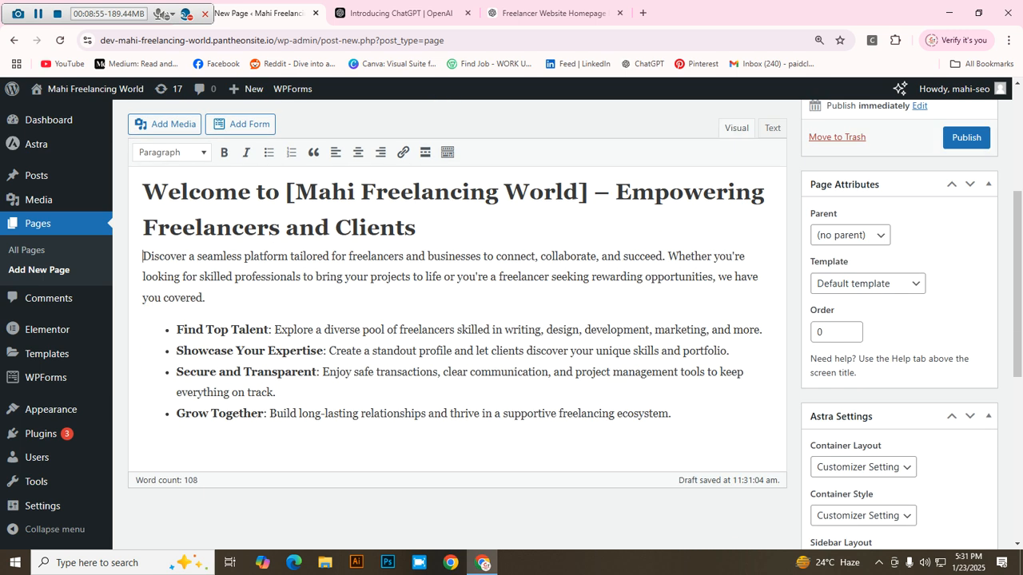
Step: Italicise the intro paragraph and the four bullet points below the Heading 1 title
{"action": "left_click_drag", "start_coordinate": [143, 256], "coordinate": [670, 414]}
{"action": "left_click", "coordinate": [172, 152]}
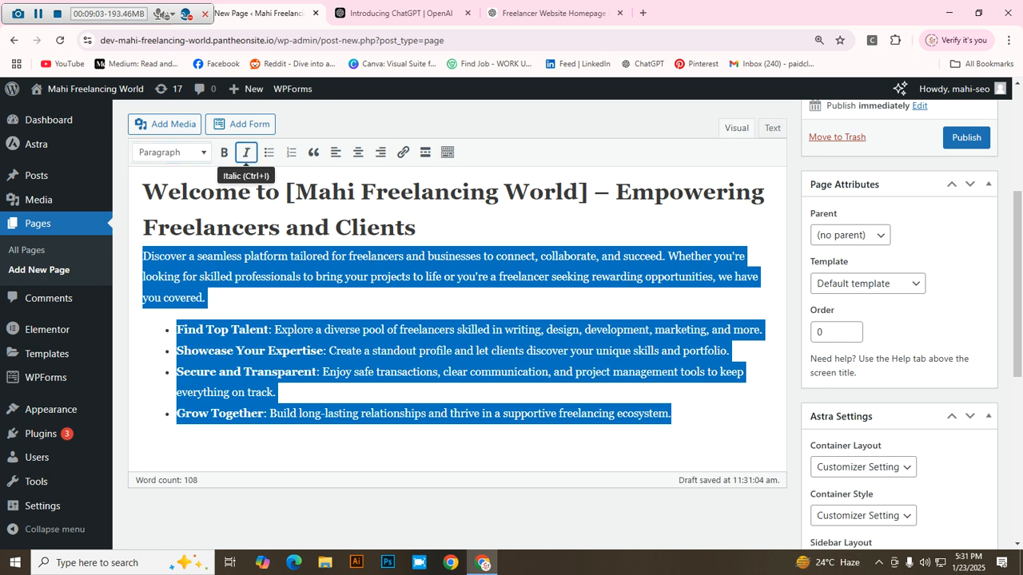
{"action": "left_click", "coordinate": [246, 151]}
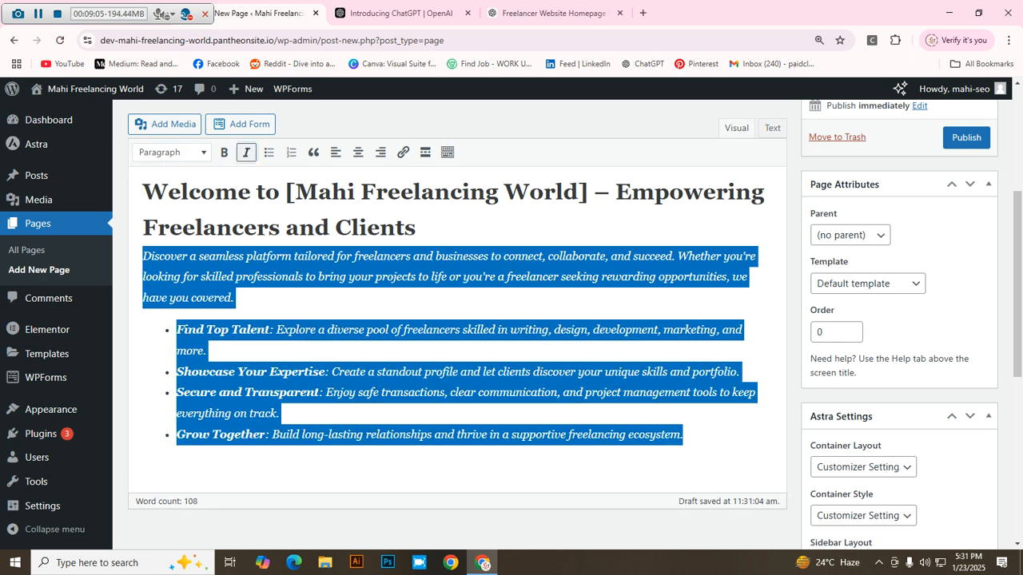
{"action": "left_click", "coordinate": [311, 329]}
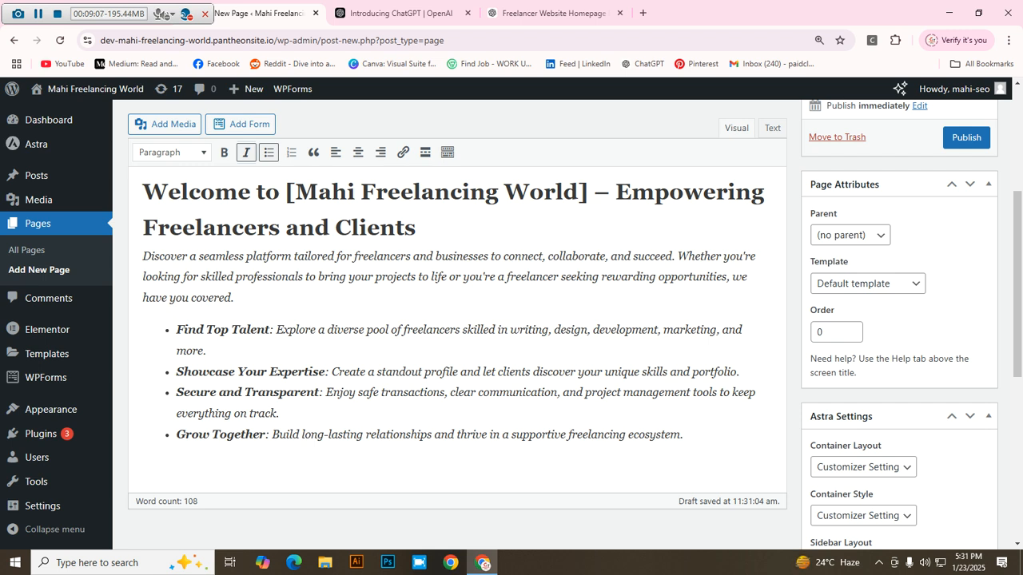
{"action": "scroll", "coordinate": [456, 320], "scroll_direction": "up", "scroll_amount": 1}
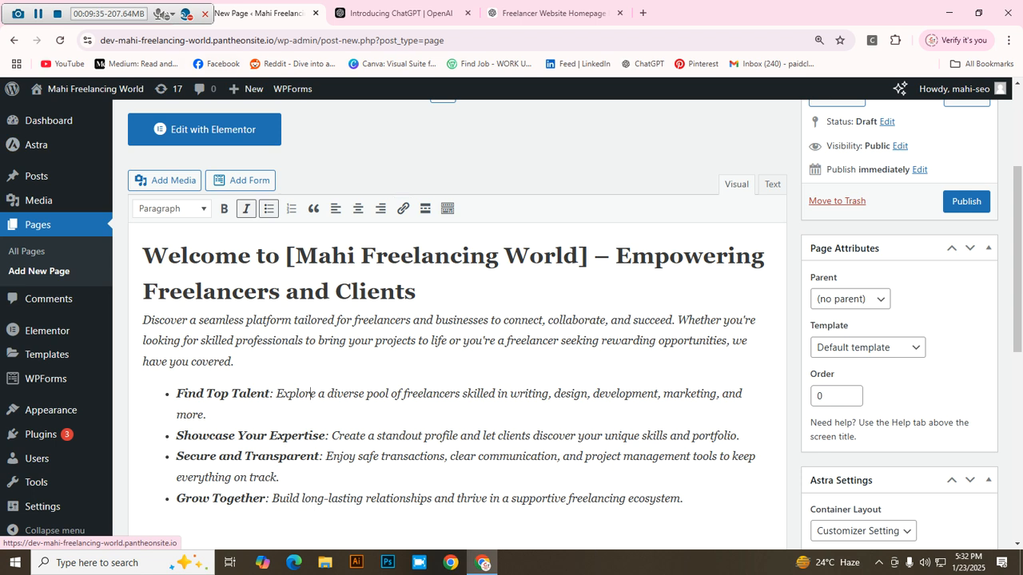
{"action": "left_click_drag", "start_coordinate": [107, 15], "coordinate": [142, 568]}
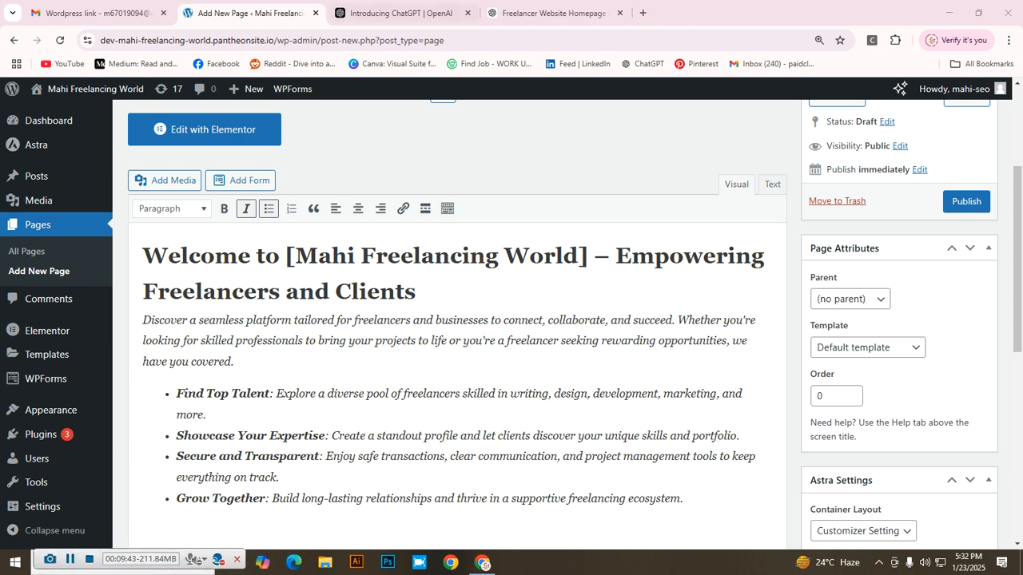
Step: Open the live Mahi Freelancing World site from the emailed link and close the Gmail tab
{"action": "left_click", "coordinate": [92, 13]}
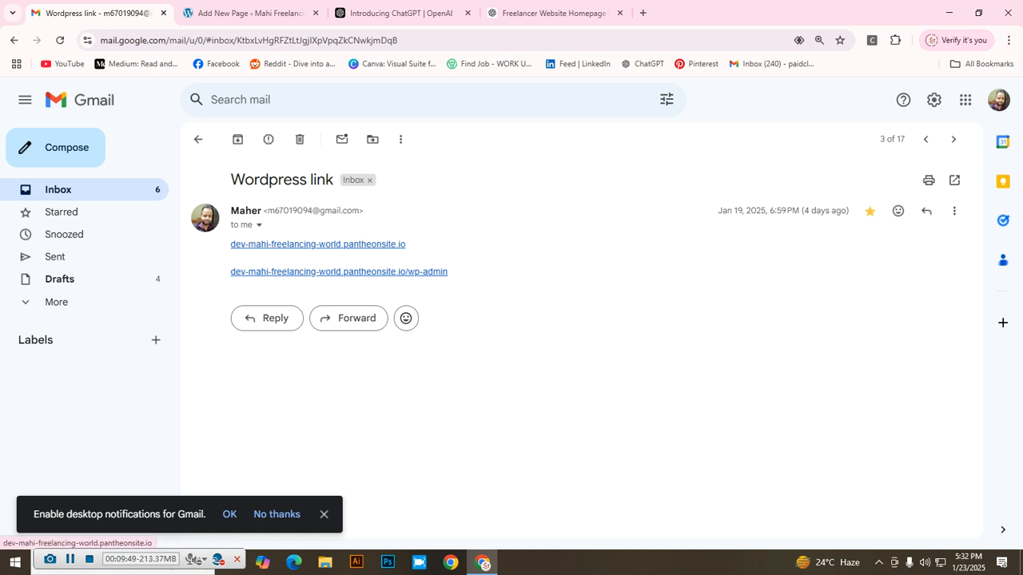
{"action": "left_click", "coordinate": [318, 243]}
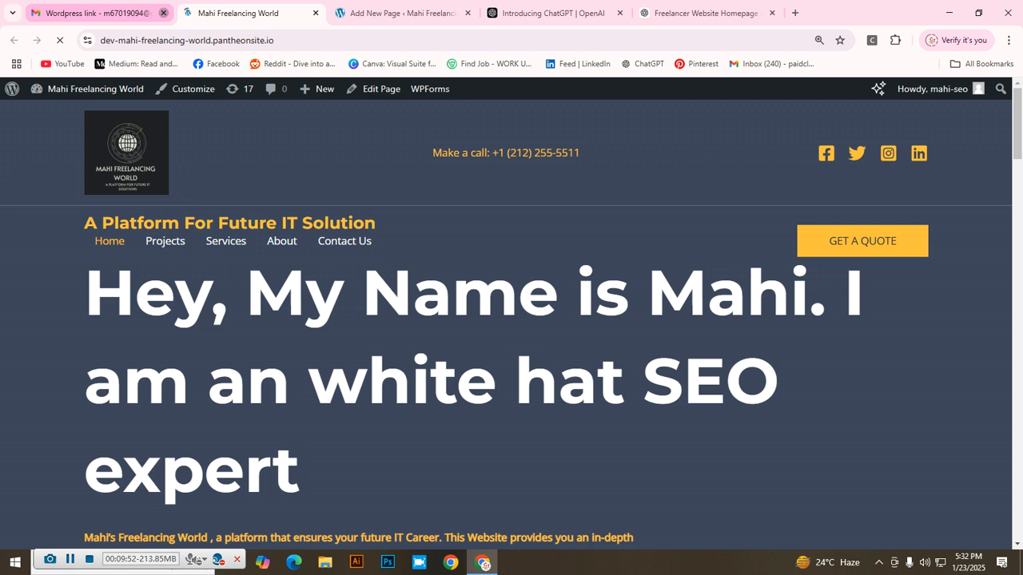
{"action": "left_click", "coordinate": [163, 13]}
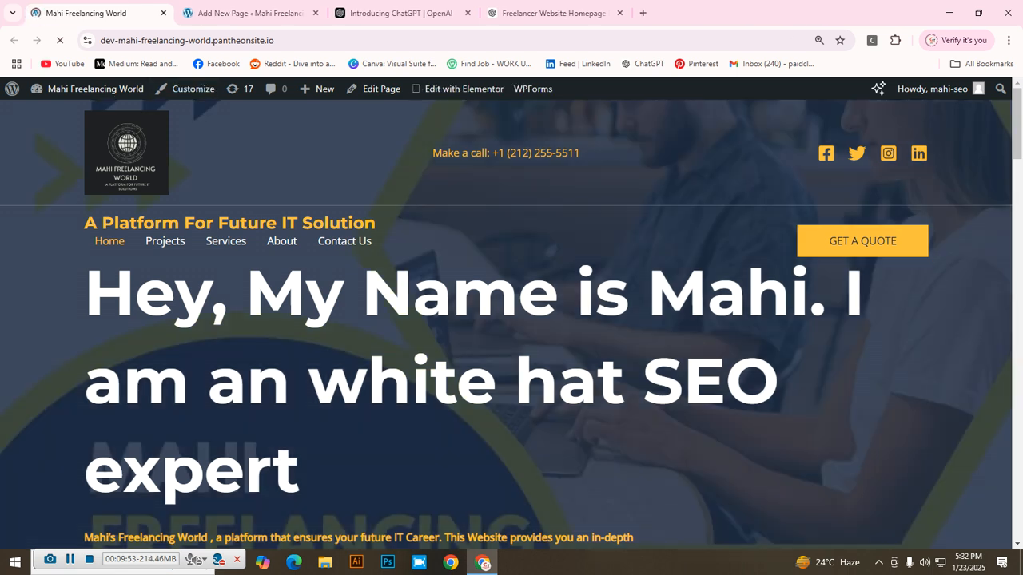
Step: Return the site page to normal size and scroll through the homepage sections
{"action": "key", "text": "ctrl+minus"}
{"action": "scroll", "coordinate": [318, 238], "scroll_direction": "down", "scroll_amount": 7}
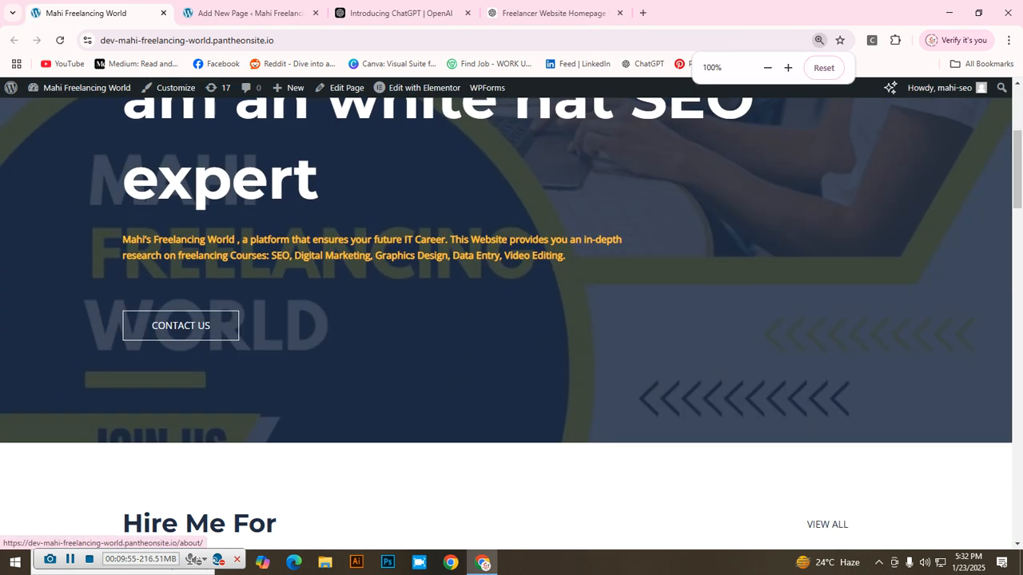
{"action": "scroll", "coordinate": [511, 319], "scroll_direction": "down", "scroll_amount": 10}
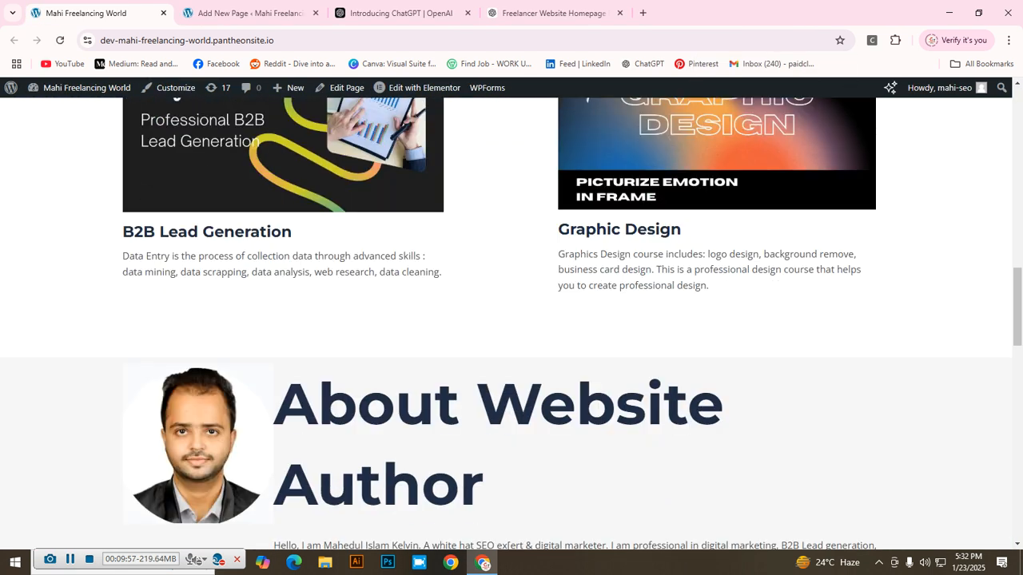
{"action": "scroll", "coordinate": [512, 320], "scroll_direction": "down", "scroll_amount": 10}
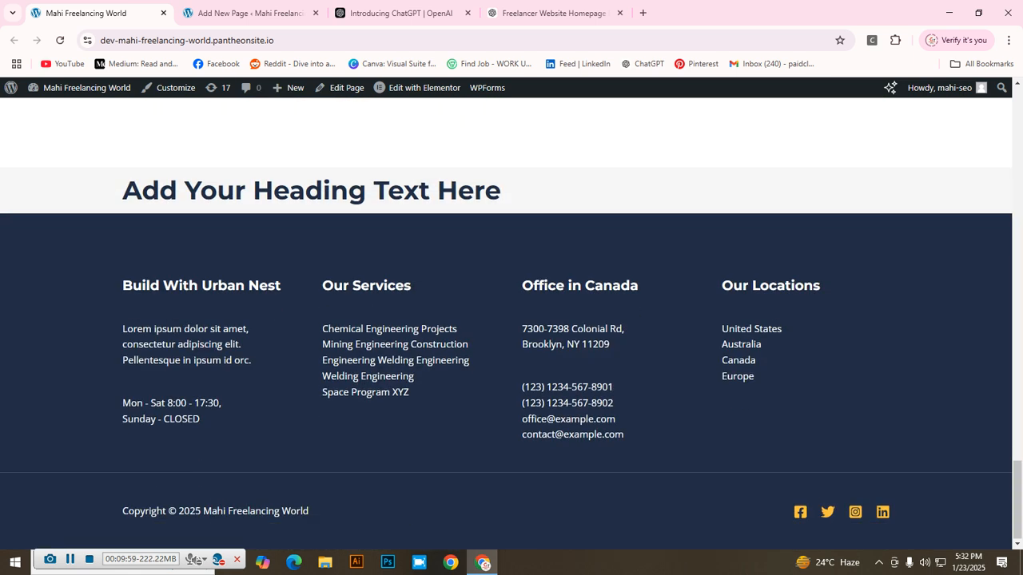
{"action": "scroll", "coordinate": [511, 319], "scroll_direction": "up", "scroll_amount": 15}
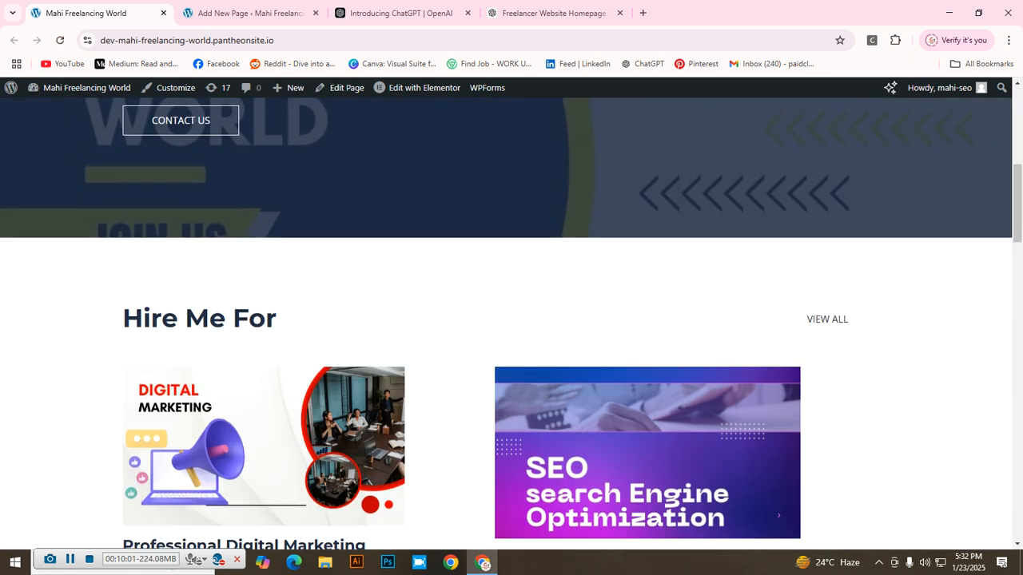
{"action": "scroll", "coordinate": [512, 320], "scroll_direction": "up", "scroll_amount": 5}
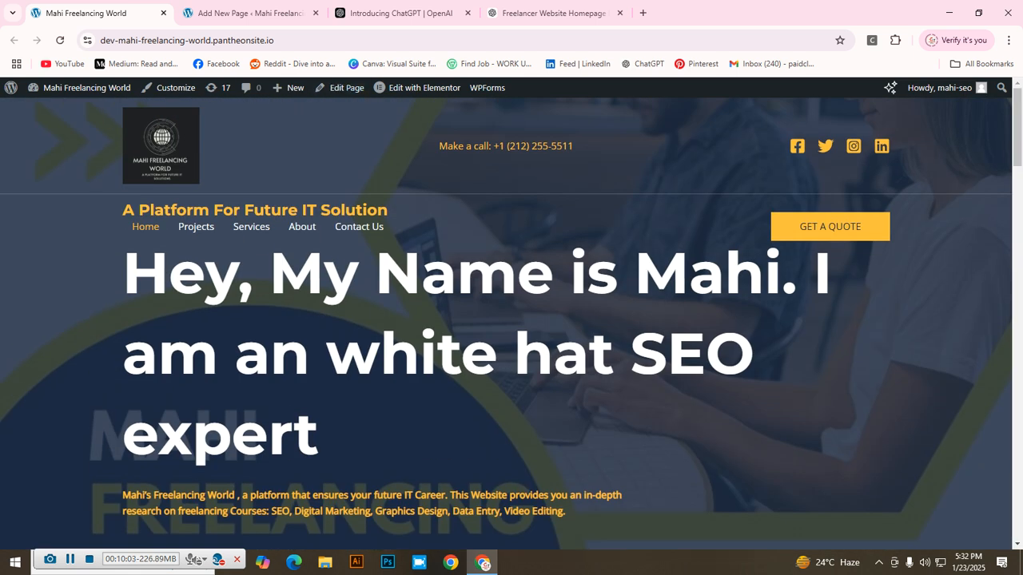
Step: Select 'freelancers' in the intro, start a link, and copy the live homepage address
{"action": "left_click", "coordinate": [247, 13]}
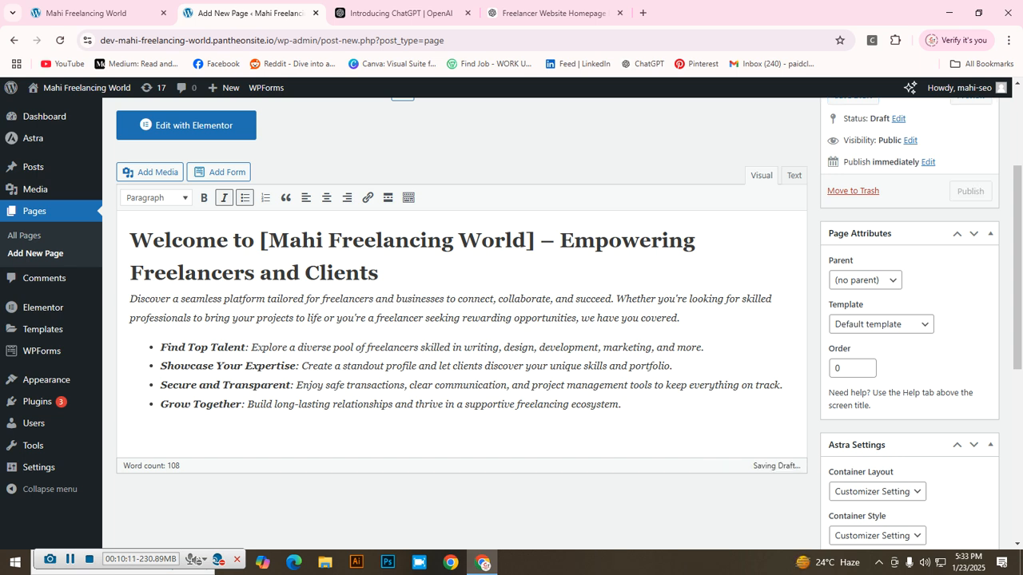
{"action": "left_click_drag", "start_coordinate": [321, 299], "coordinate": [373, 299]}
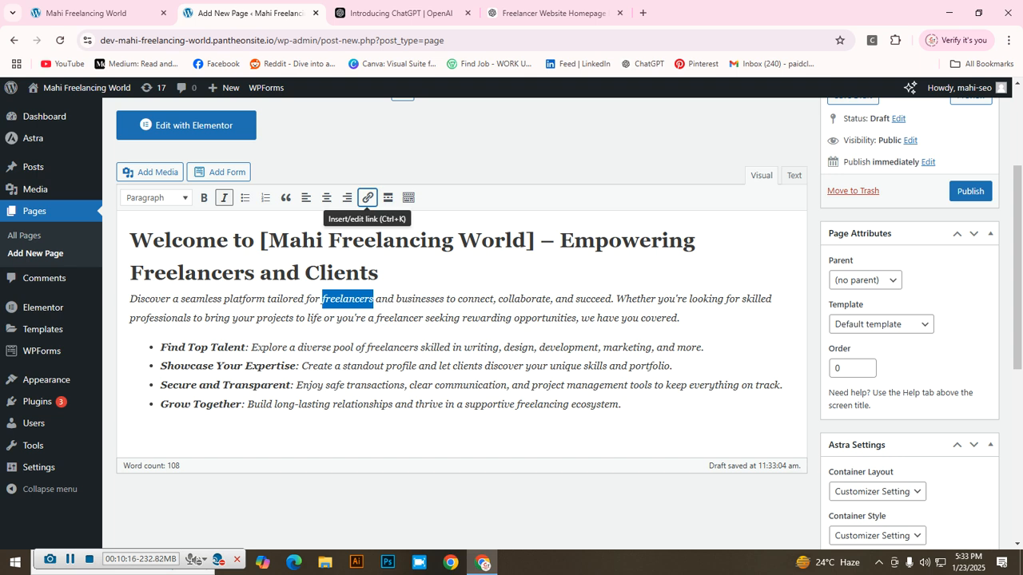
{"action": "left_click", "coordinate": [368, 197]}
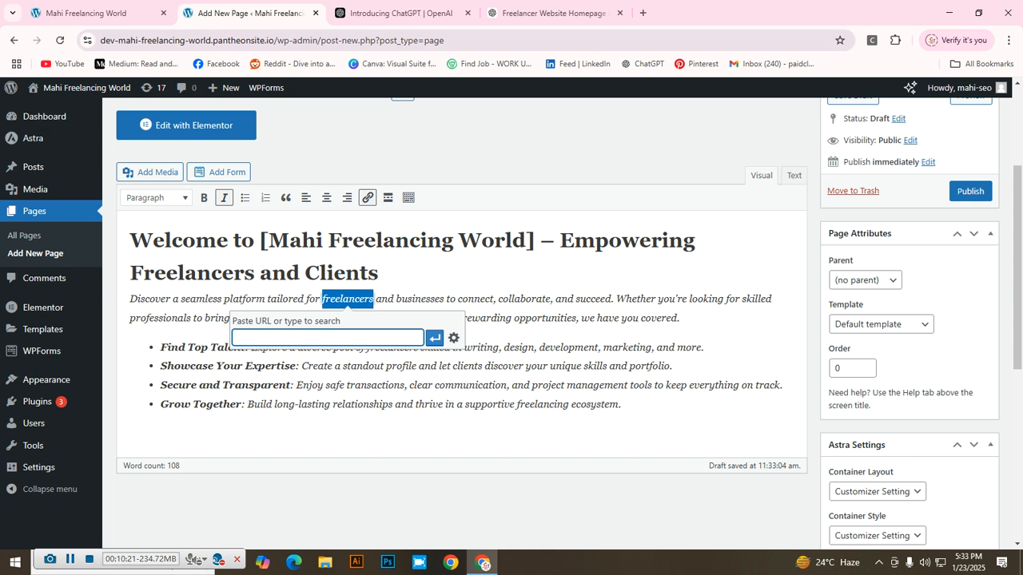
{"action": "left_click", "coordinate": [95, 13]}
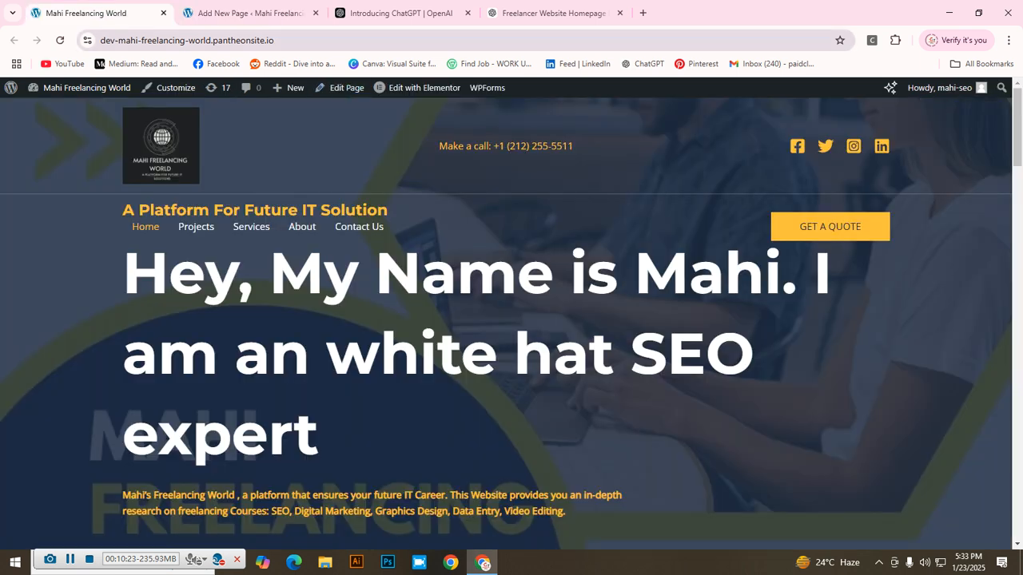
{"action": "left_click", "coordinate": [303, 40]}
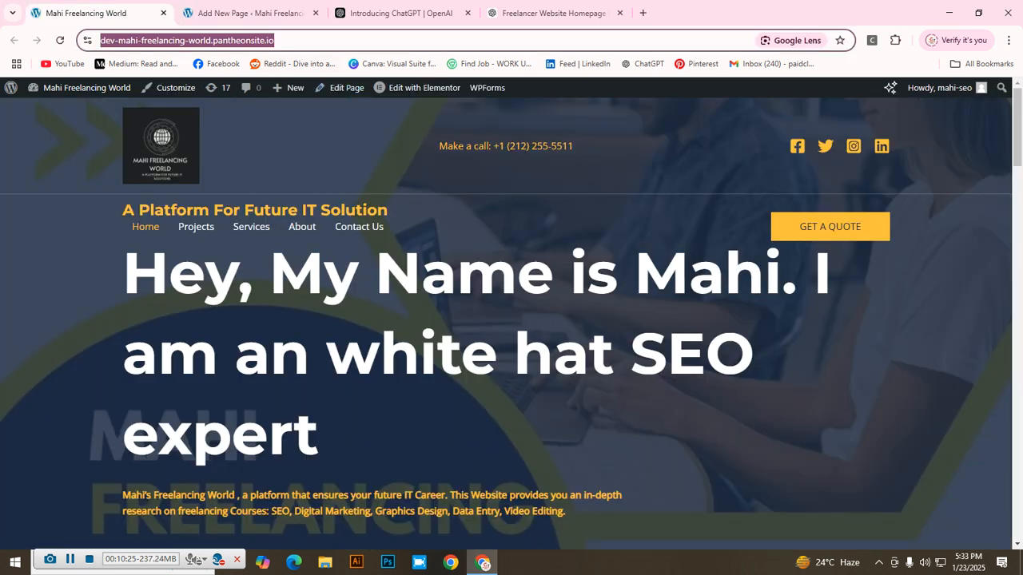
{"action": "right_click", "coordinate": [199, 40]}
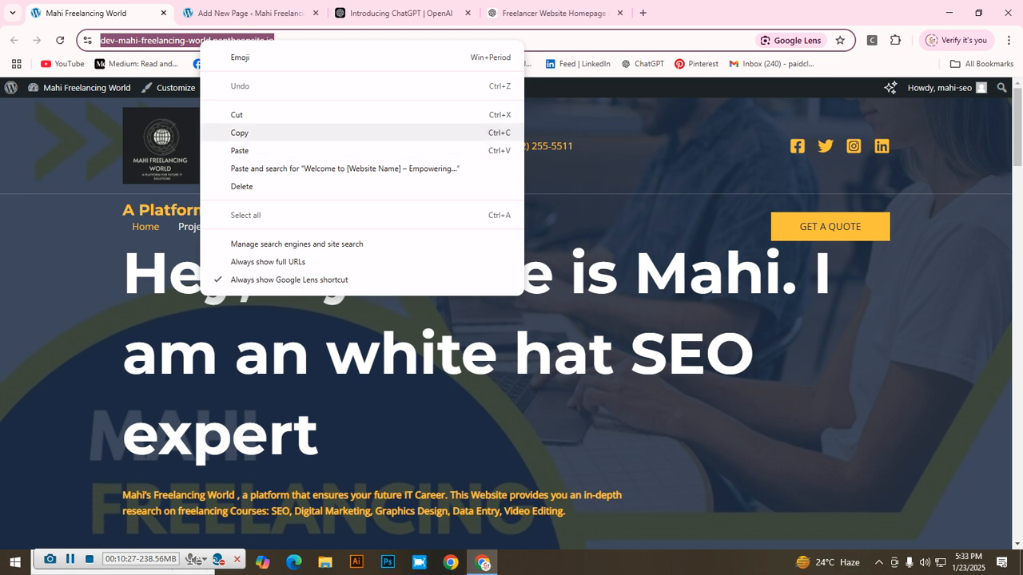
{"action": "left_click", "coordinate": [240, 133]}
Step: Paste the homepage address as the link for 'freelancers', apply it, and test it
{"action": "left_click", "coordinate": [248, 13]}
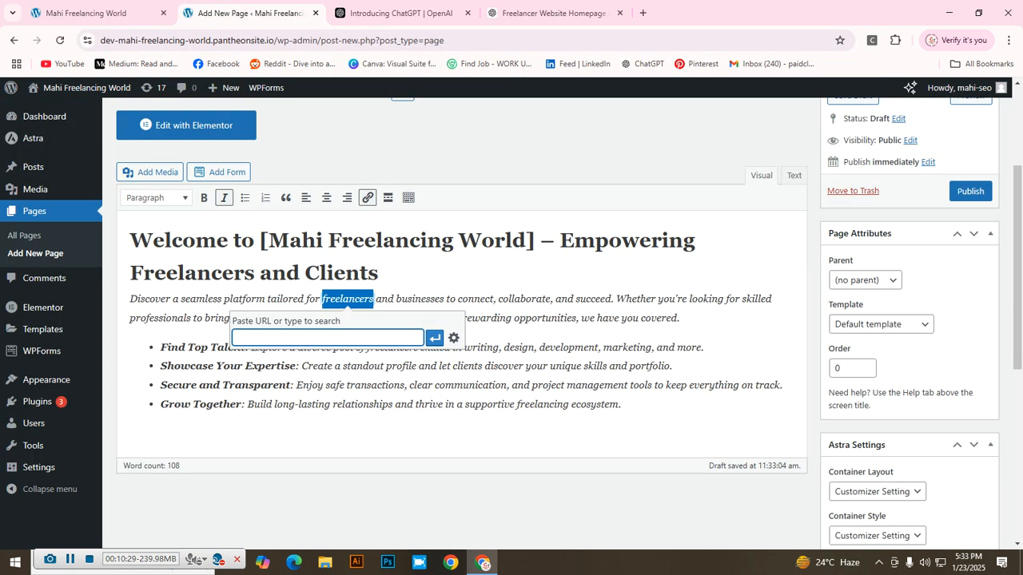
{"action": "right_click", "coordinate": [286, 339]}
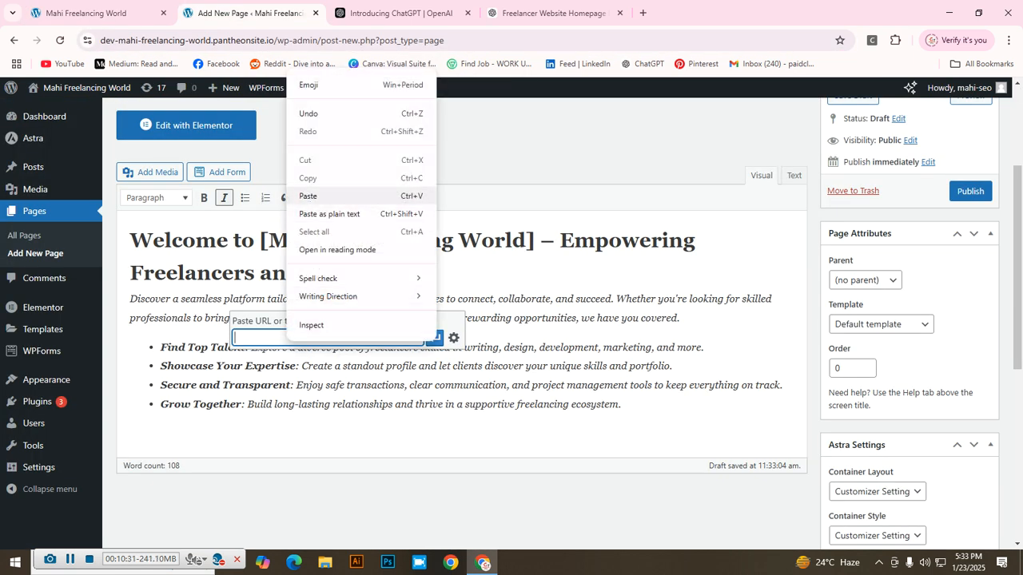
{"action": "left_click", "coordinate": [307, 196]}
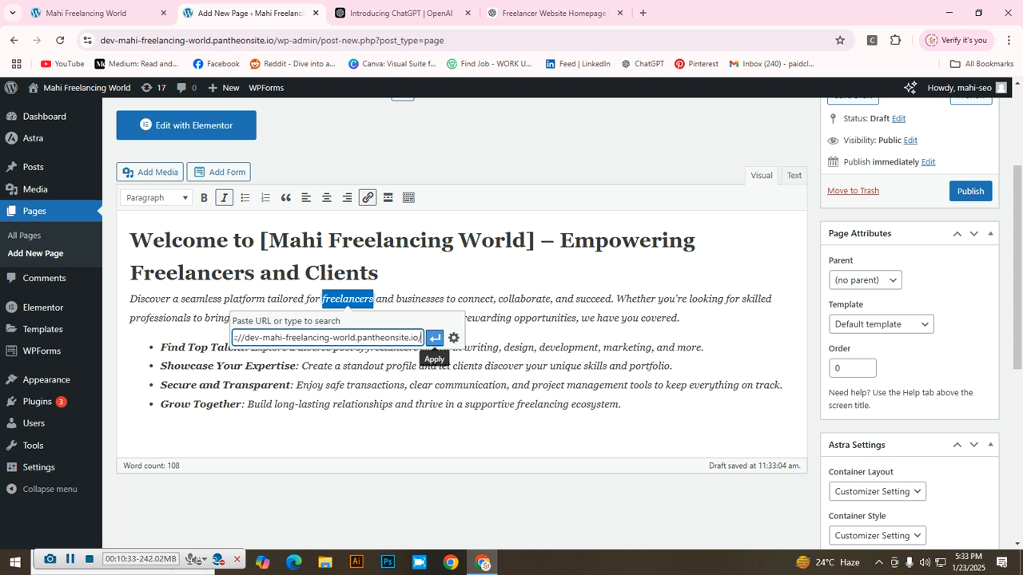
{"action": "left_click", "coordinate": [434, 338]}
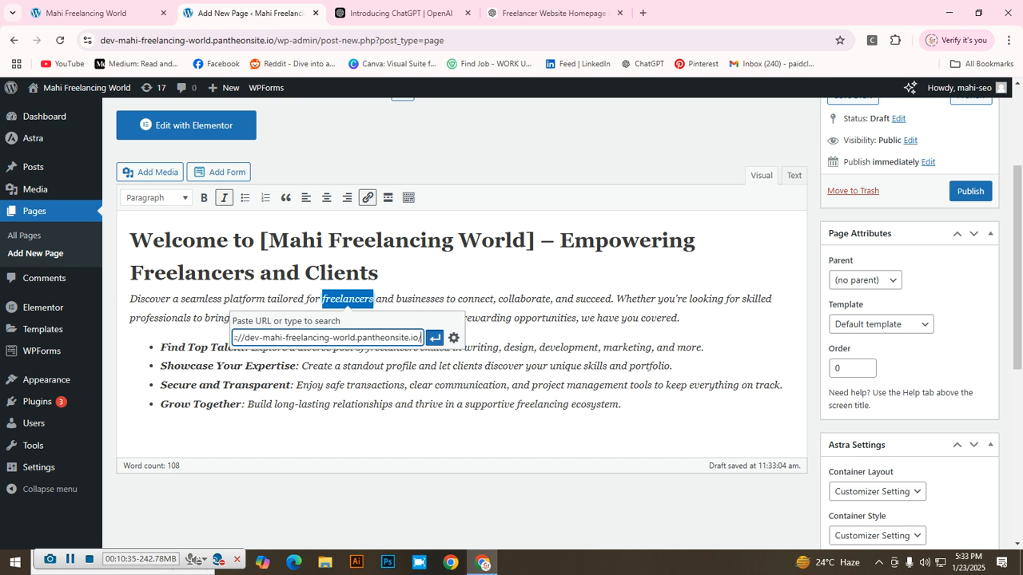
{"action": "left_click", "coordinate": [535, 385]}
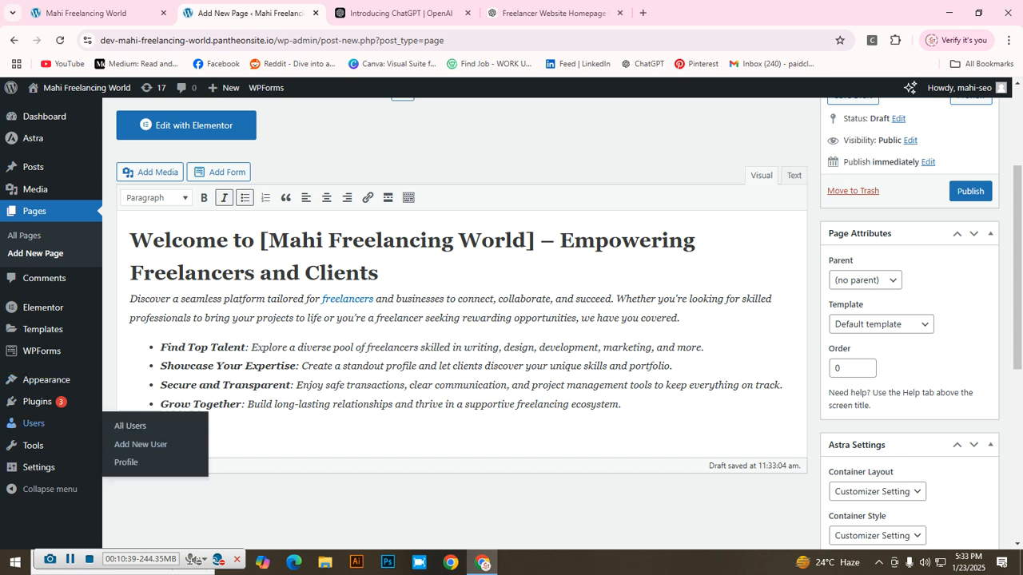
{"action": "left_click", "coordinate": [348, 299]}
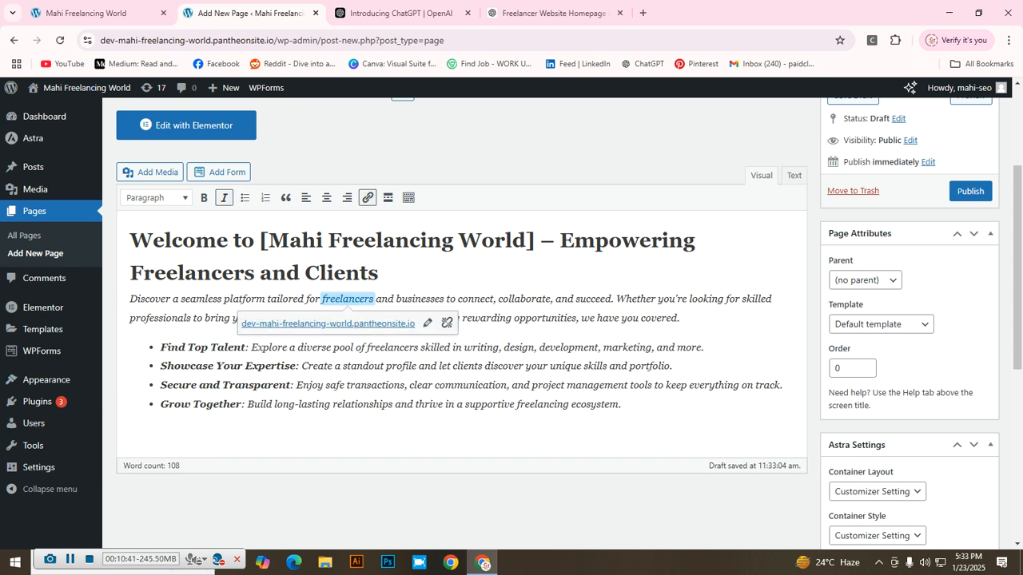
{"action": "left_click", "coordinate": [328, 323]}
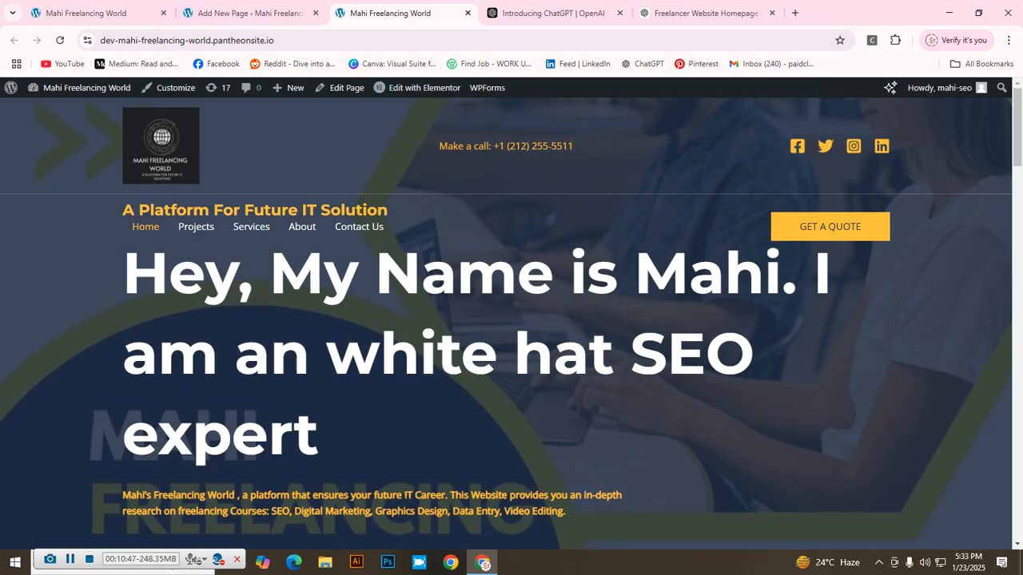
Step: Close both Mahi Freelancing World homepage tabs and review the Home draft in the editor
{"action": "left_click", "coordinate": [467, 13]}
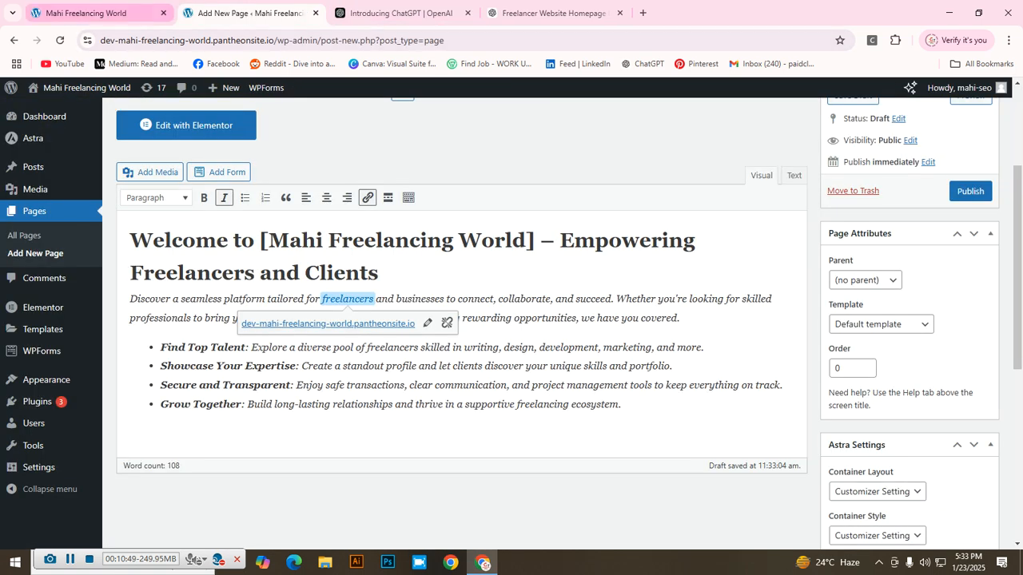
{"action": "mouse_move", "coordinate": [88, 13]}
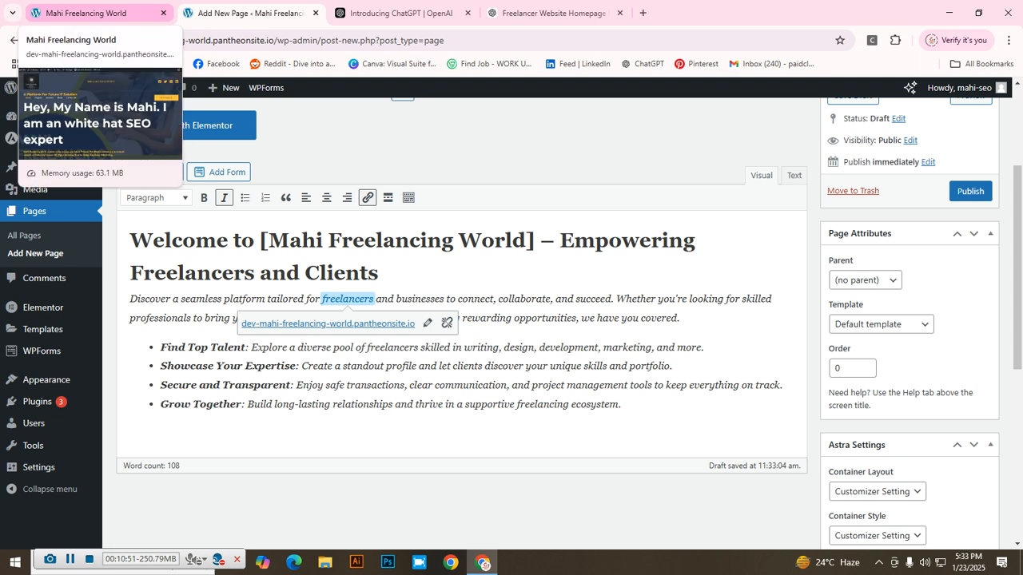
{"action": "left_click", "coordinate": [164, 13]}
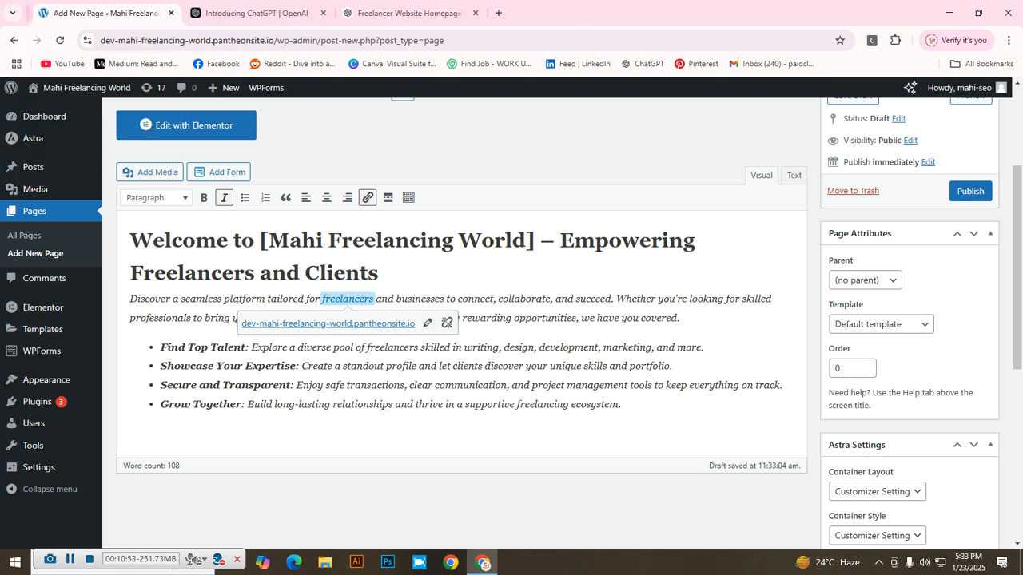
{"action": "scroll", "coordinate": [462, 320], "scroll_direction": "down", "scroll_amount": 2}
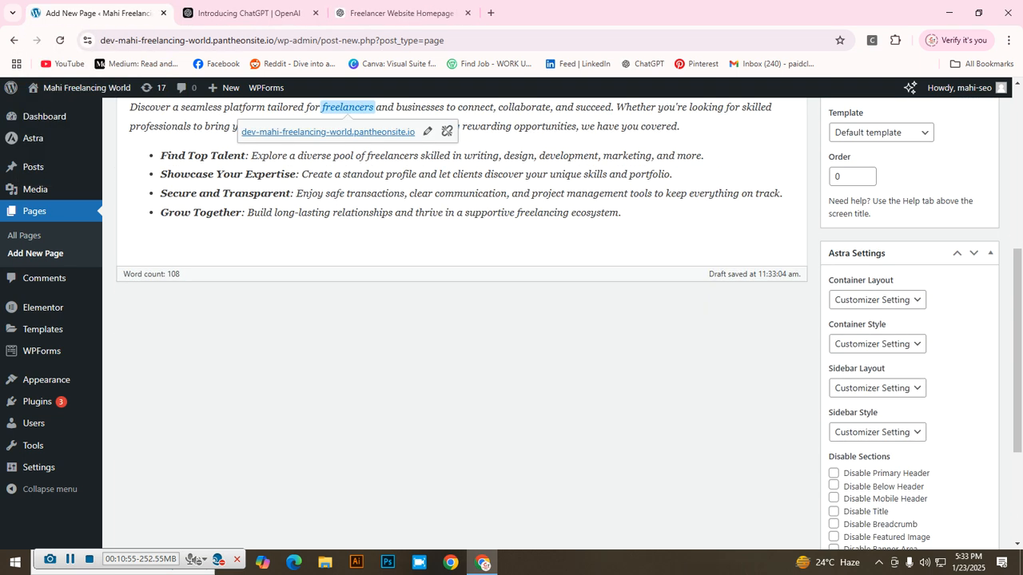
{"action": "scroll", "coordinate": [462, 319], "scroll_direction": "up", "scroll_amount": 2}
{"action": "scroll", "coordinate": [462, 320], "scroll_direction": "down", "scroll_amount": 1}
{"action": "scroll", "coordinate": [462, 320], "scroll_direction": "up", "scroll_amount": 1}
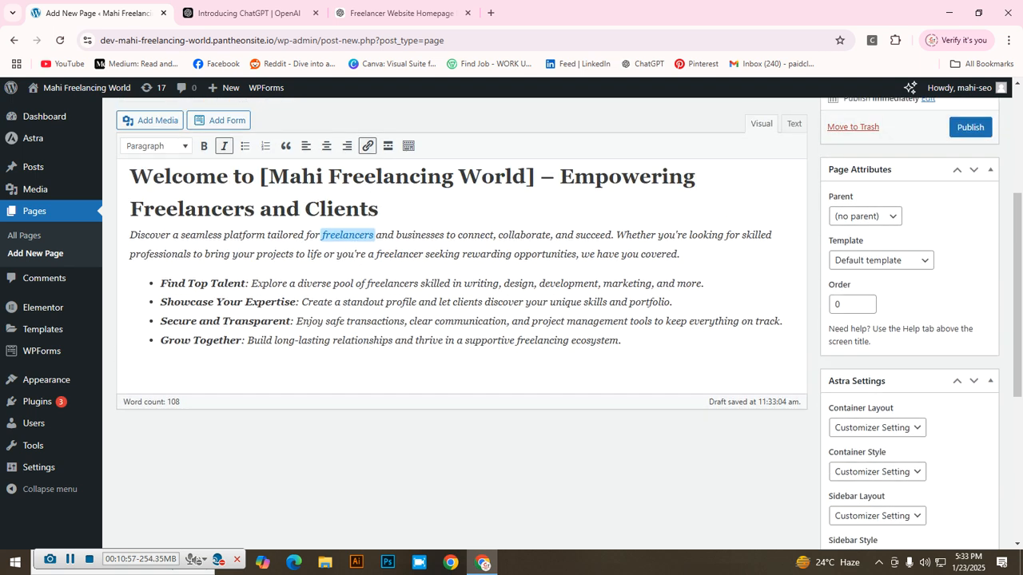
{"action": "scroll", "coordinate": [462, 319], "scroll_direction": "up", "scroll_amount": 1}
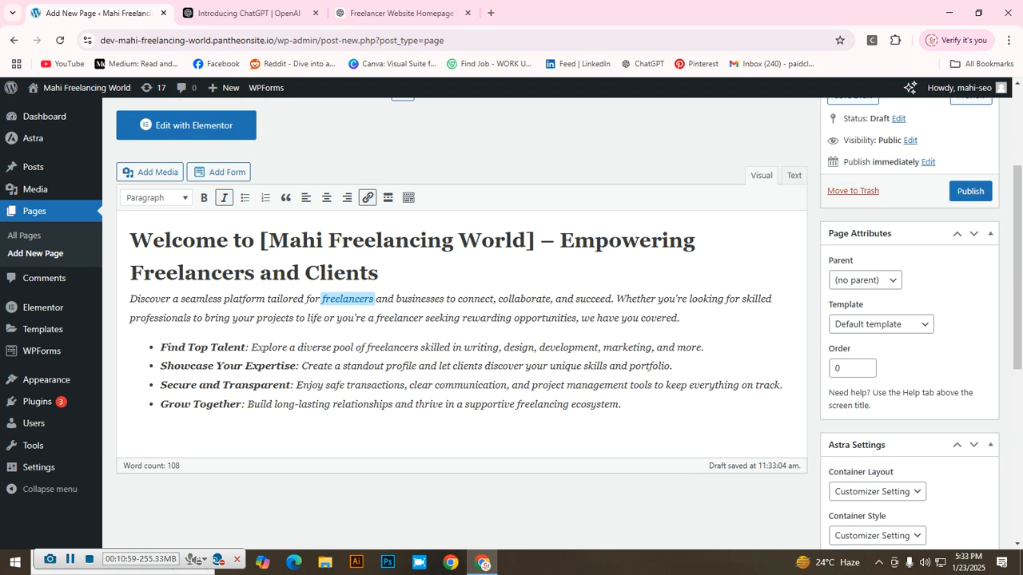
{"action": "scroll", "coordinate": [462, 319], "scroll_direction": "up", "scroll_amount": 1}
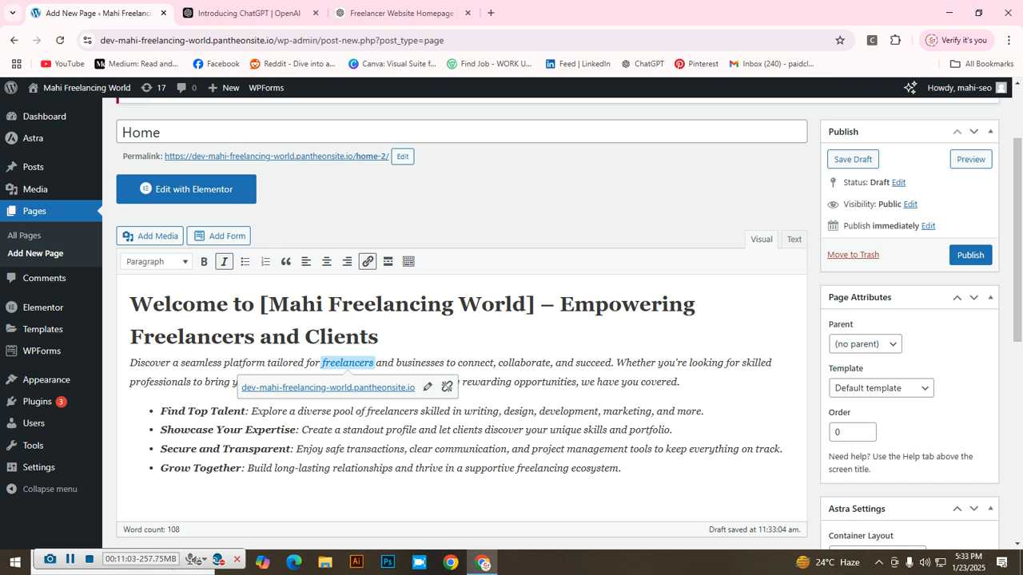
{"action": "scroll", "coordinate": [462, 319], "scroll_direction": "down", "scroll_amount": 1}
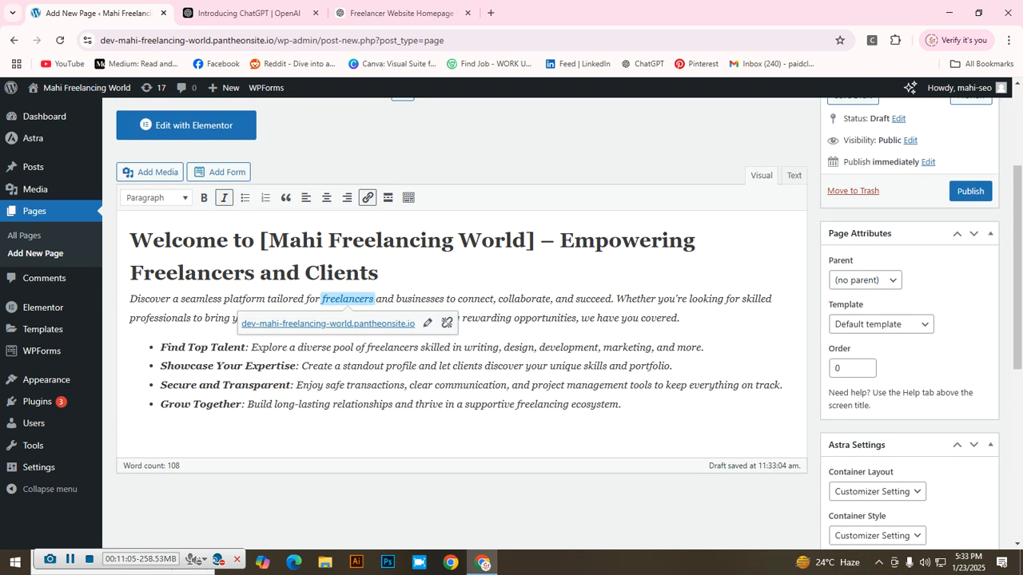
{"action": "scroll", "coordinate": [462, 320], "scroll_direction": "down", "scroll_amount": 4}
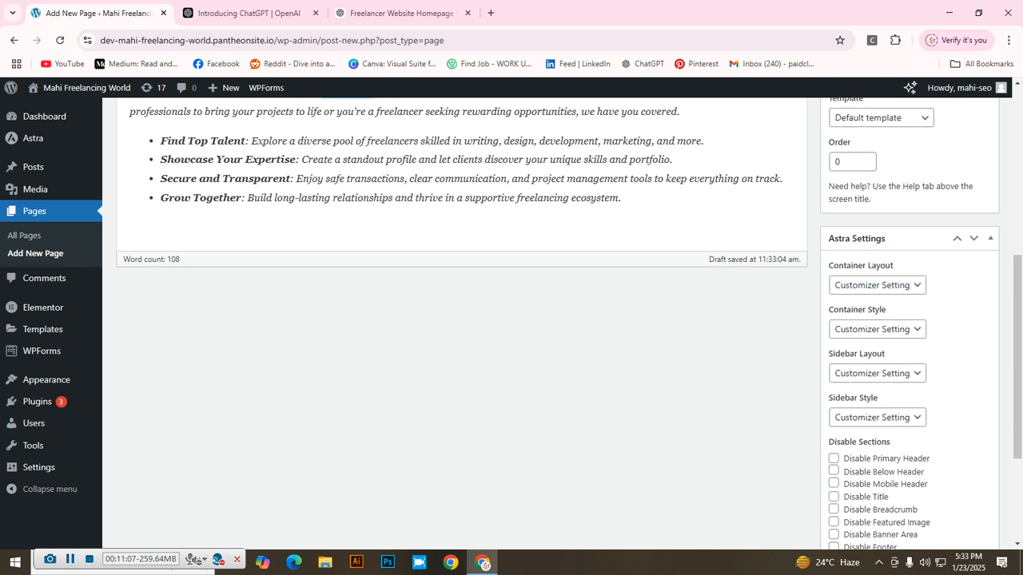
{"action": "scroll", "coordinate": [462, 319], "scroll_direction": "down", "scroll_amount": 2}
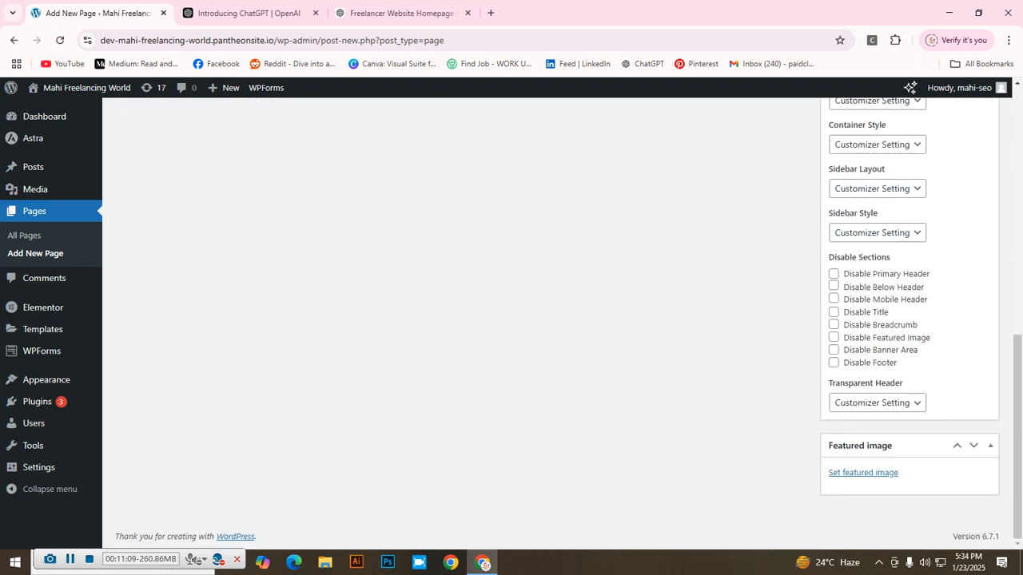
{"action": "scroll", "coordinate": [462, 320], "scroll_direction": "up", "scroll_amount": 6}
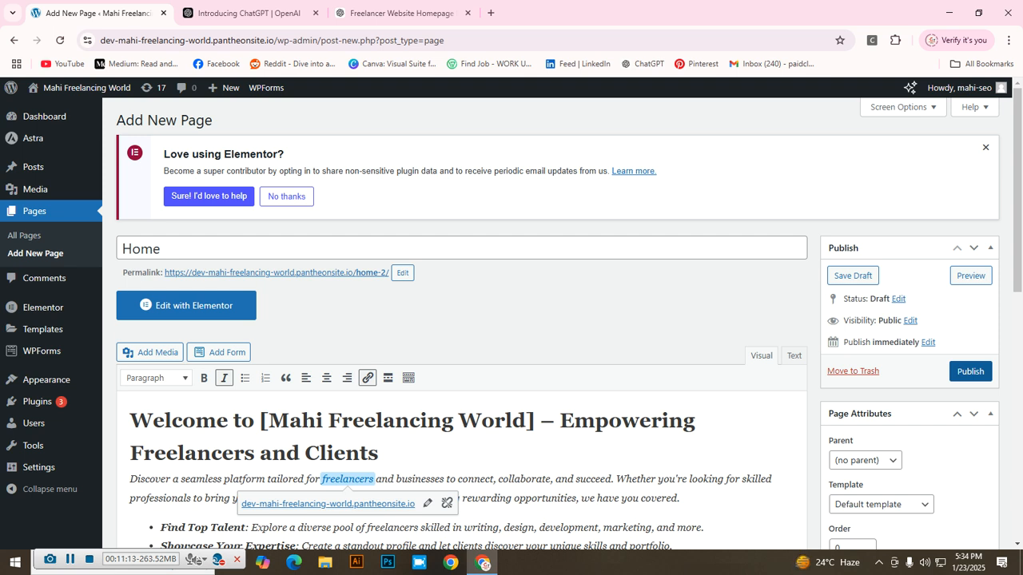
Step: Publish the Home page and go to the list of all site pages
{"action": "left_click", "coordinate": [970, 372]}
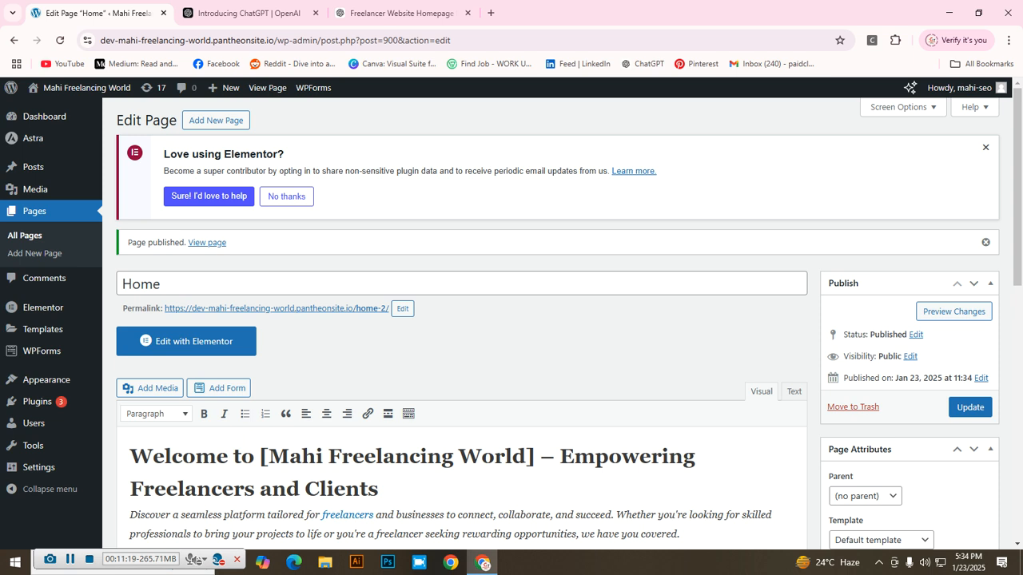
{"action": "scroll", "coordinate": [462, 330], "scroll_direction": "down", "scroll_amount": 3}
{"action": "scroll", "coordinate": [367, 416], "scroll_direction": "down", "scroll_amount": 1}
{"action": "scroll", "coordinate": [367, 415], "scroll_direction": "up", "scroll_amount": 5}
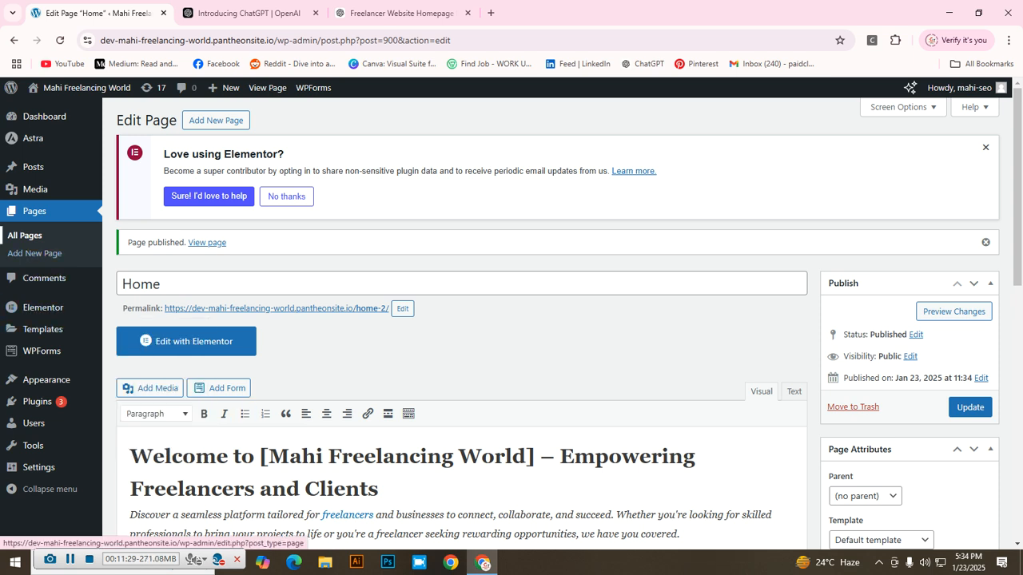
{"action": "left_click", "coordinate": [24, 236]}
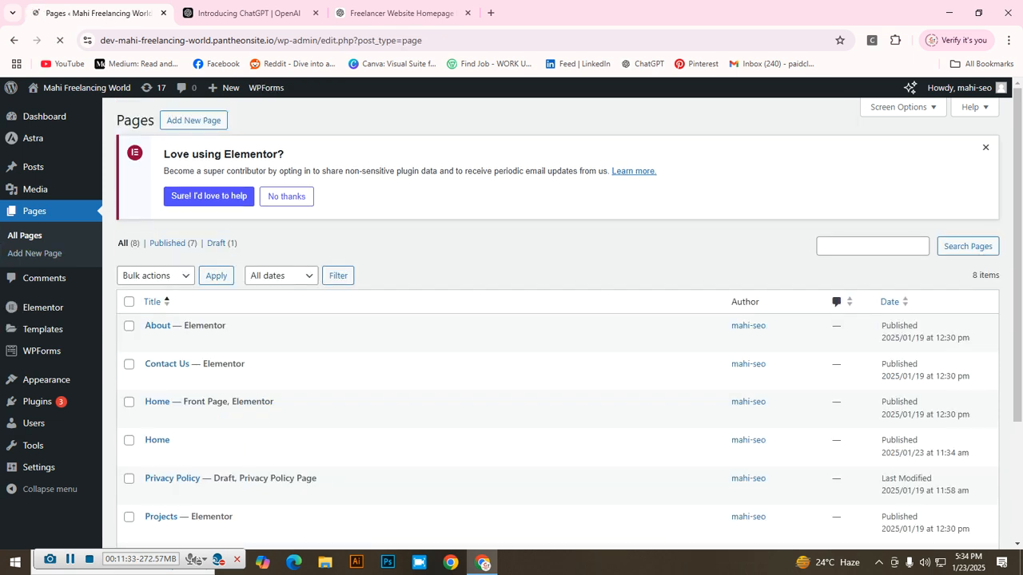
{"action": "scroll", "coordinate": [556, 272], "scroll_direction": "down", "scroll_amount": 1}
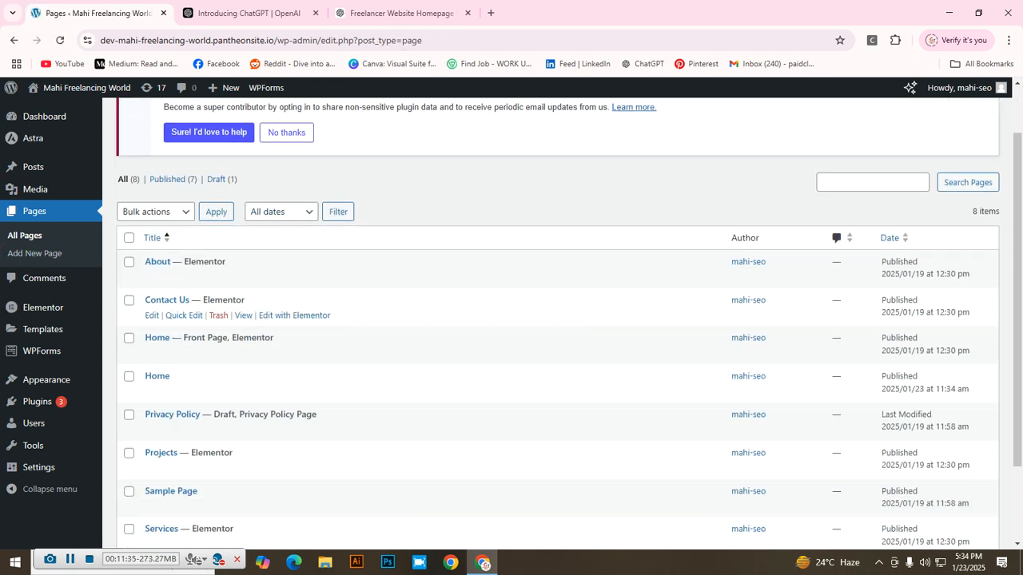
{"action": "scroll", "coordinate": [312, 316], "scroll_direction": "down", "scroll_amount": 1}
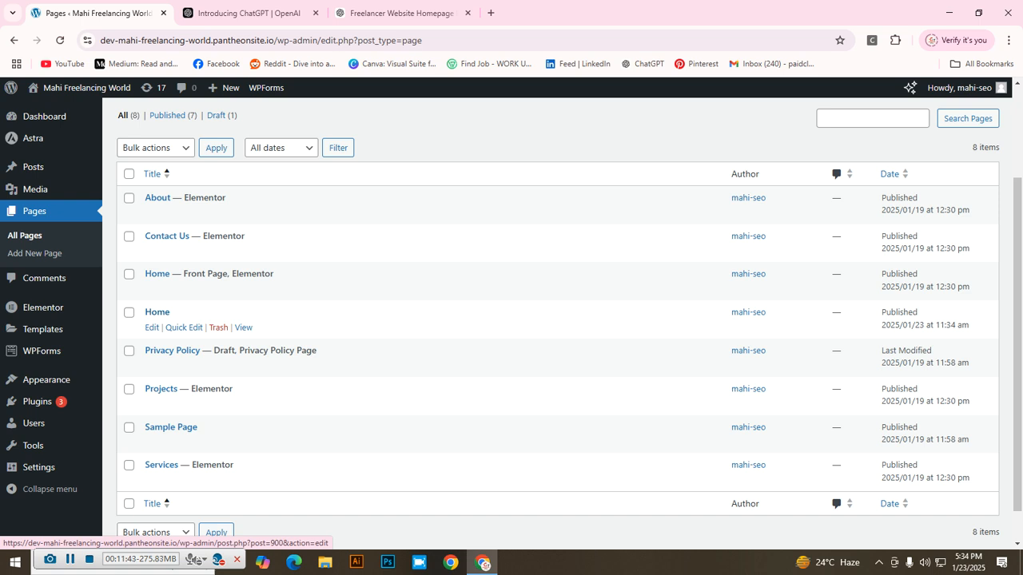
{"action": "left_click", "coordinate": [157, 312]}
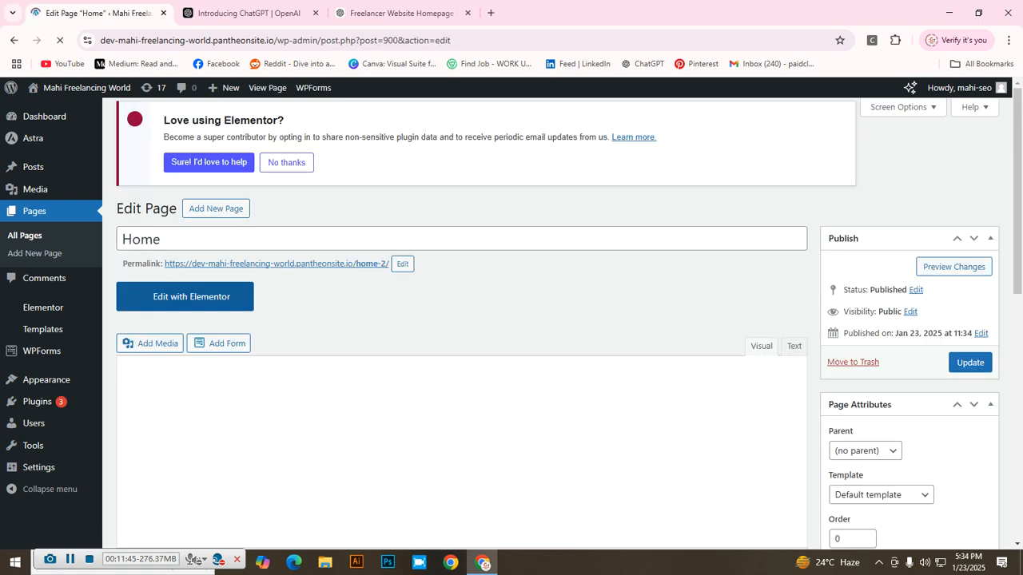
{"action": "scroll", "coordinate": [461, 319], "scroll_direction": "down", "scroll_amount": 3}
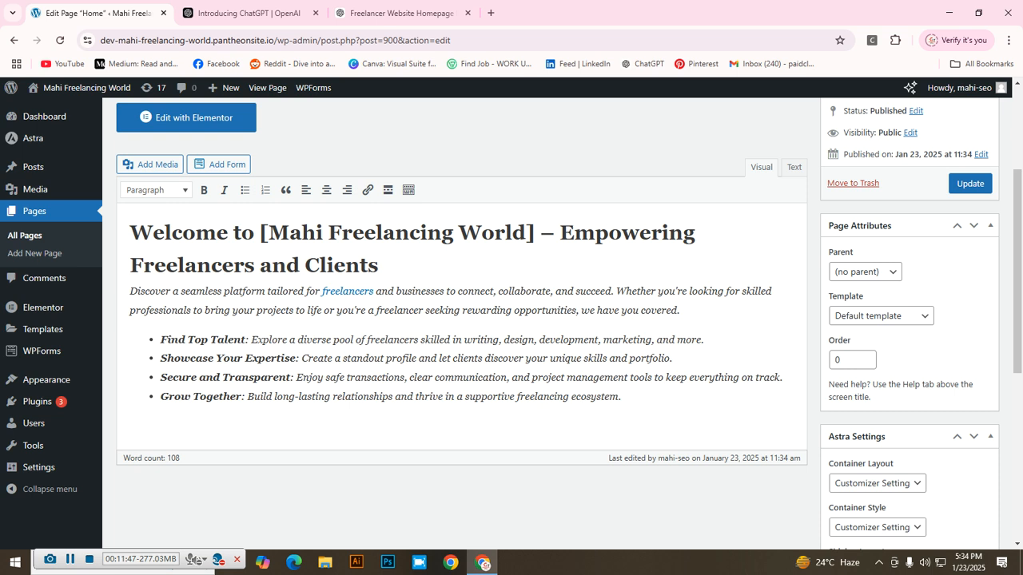
{"action": "scroll", "coordinate": [461, 319], "scroll_direction": "up", "scroll_amount": 3}
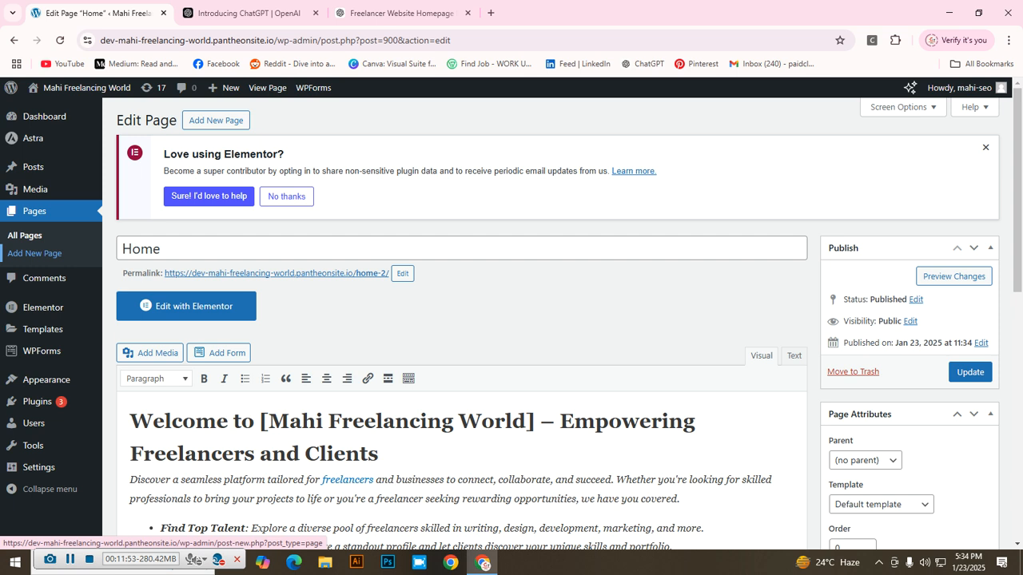
Step: Create a new page titled 'About Us', then close the OpenAI tab and return to ChatGPT
{"action": "left_click", "coordinate": [34, 253]}
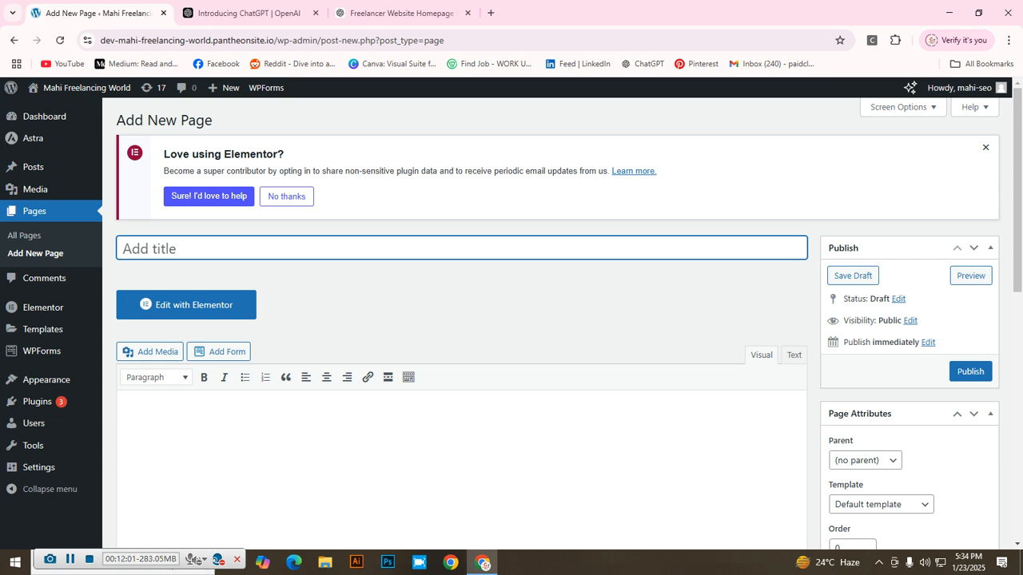
{"action": "type", "text": "About Us"}
{"action": "scroll", "coordinate": [511, 359], "scroll_direction": "down", "scroll_amount": 1}
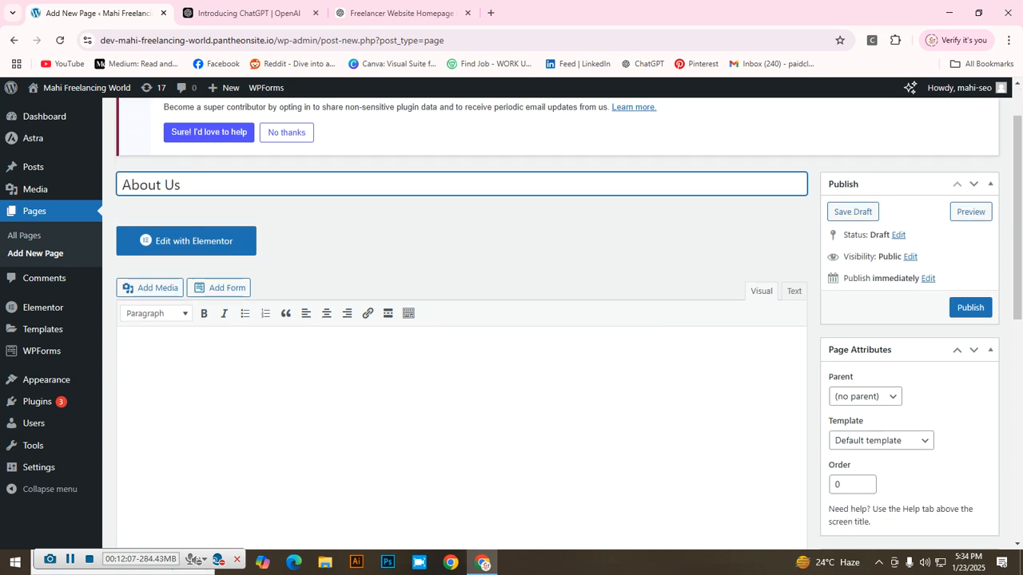
{"action": "left_click", "coordinate": [415, 384]}
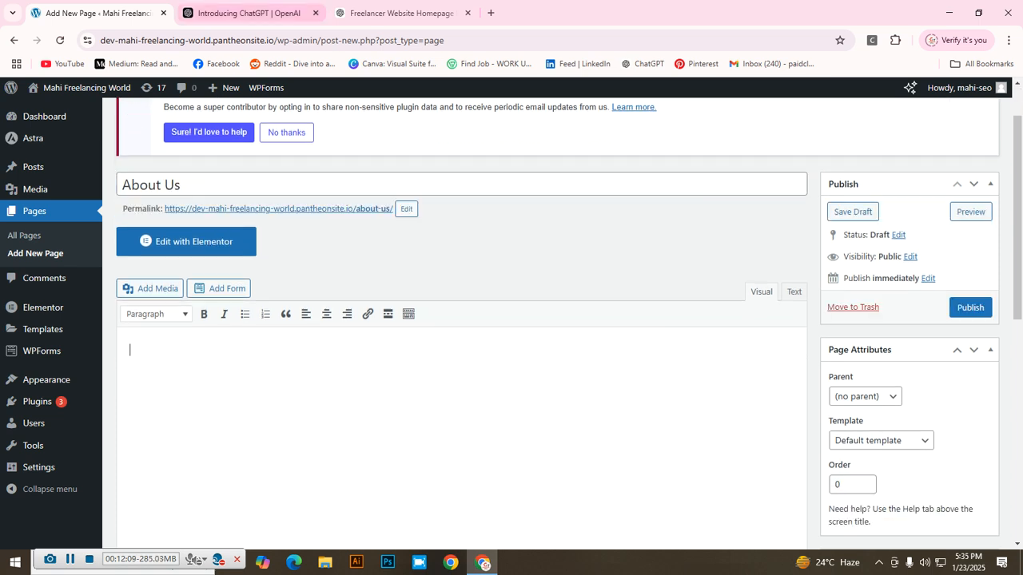
{"action": "left_click", "coordinate": [315, 13]}
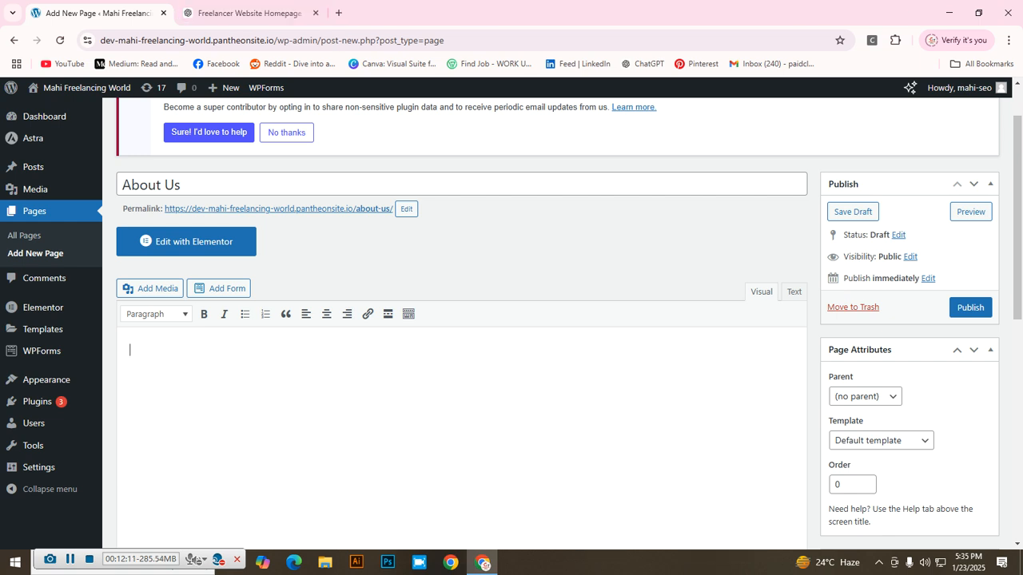
{"action": "left_click", "coordinate": [249, 13]}
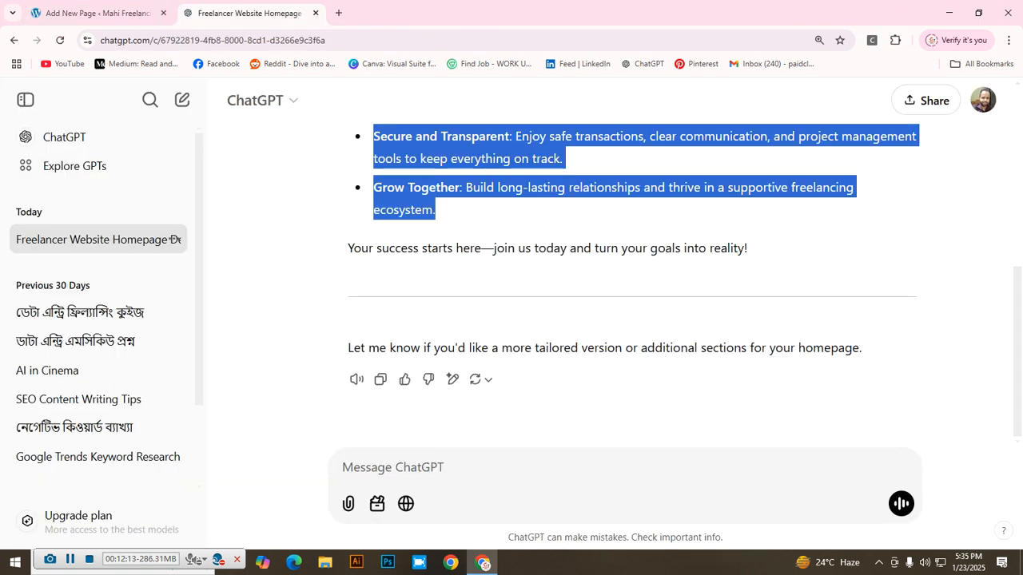
Step: Resend the earlier homepage prompt with 'About Us page' replacing 'homepage'
{"action": "scroll", "coordinate": [623, 271], "scroll_direction": "up", "scroll_amount": 5}
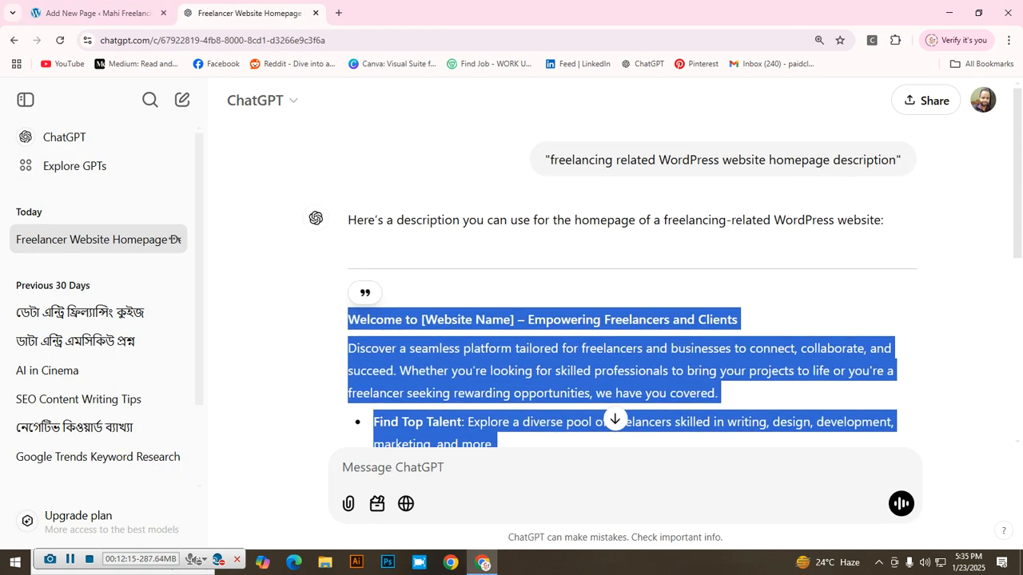
{"action": "left_click_drag", "start_coordinate": [546, 160], "coordinate": [901, 160]}
{"action": "key", "text": "ctrl+c"}
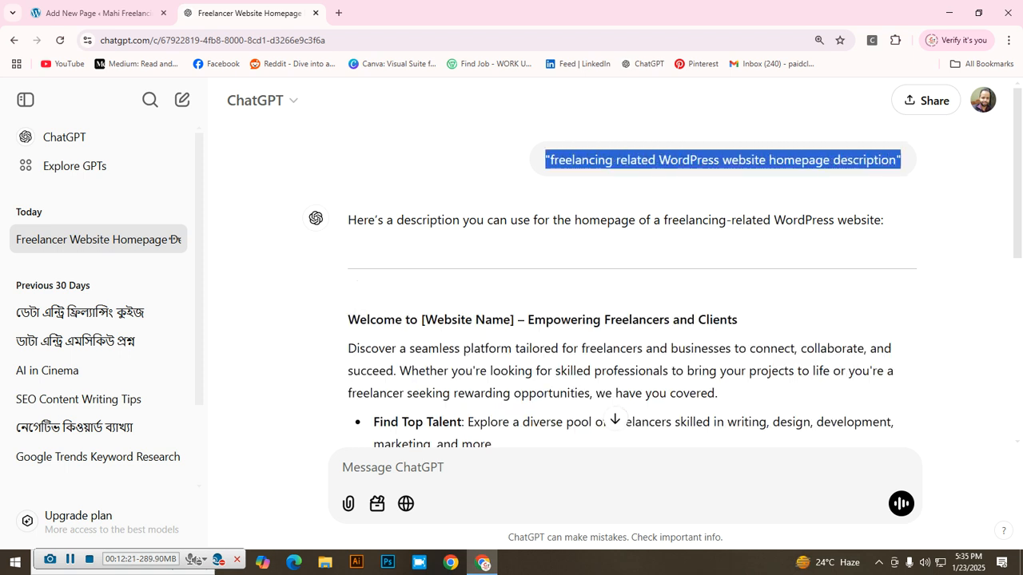
{"action": "scroll", "coordinate": [631, 272], "scroll_direction": "down", "scroll_amount": 3}
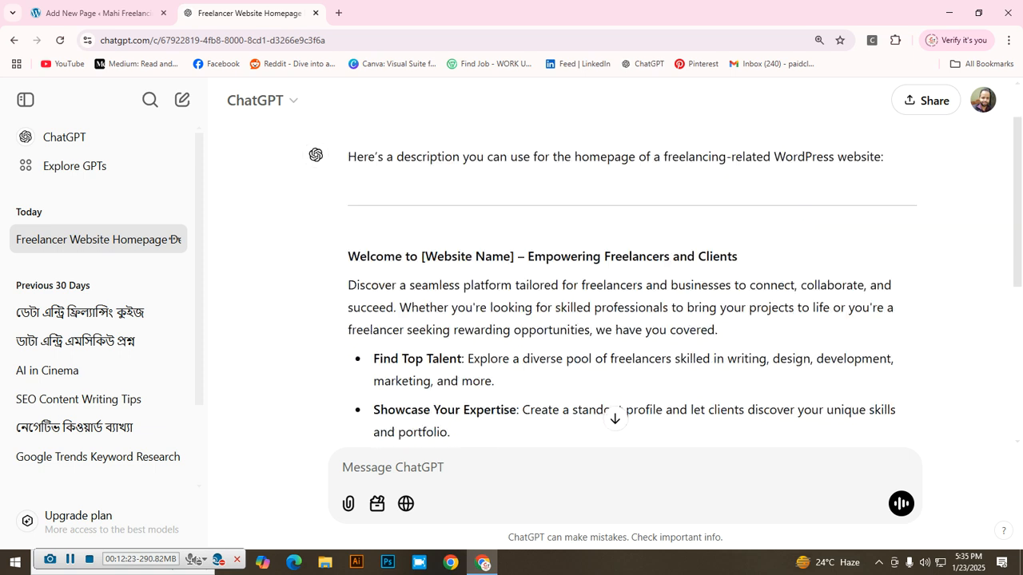
{"action": "right_click", "coordinate": [436, 467]}
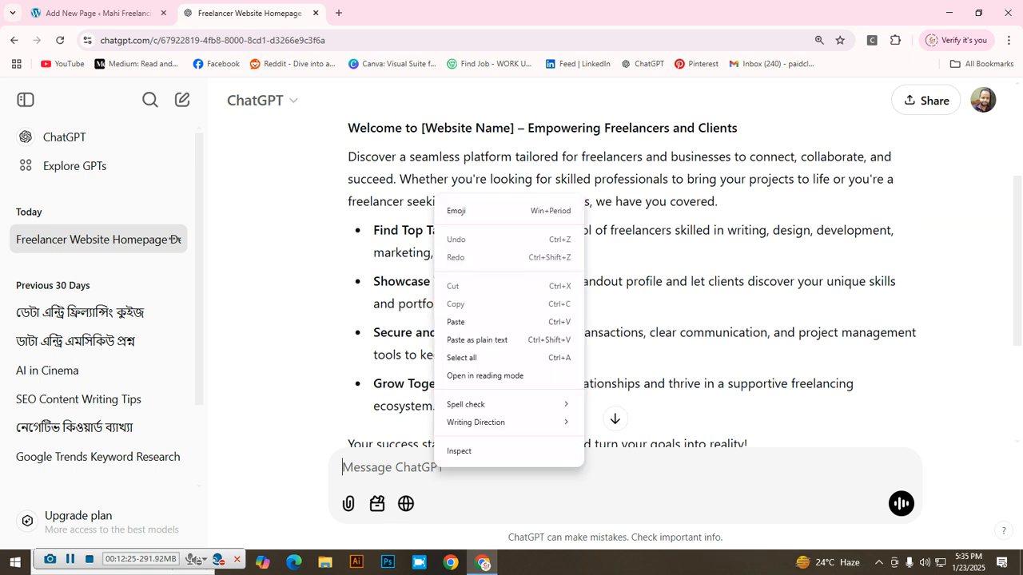
{"action": "left_click", "coordinate": [460, 321]}
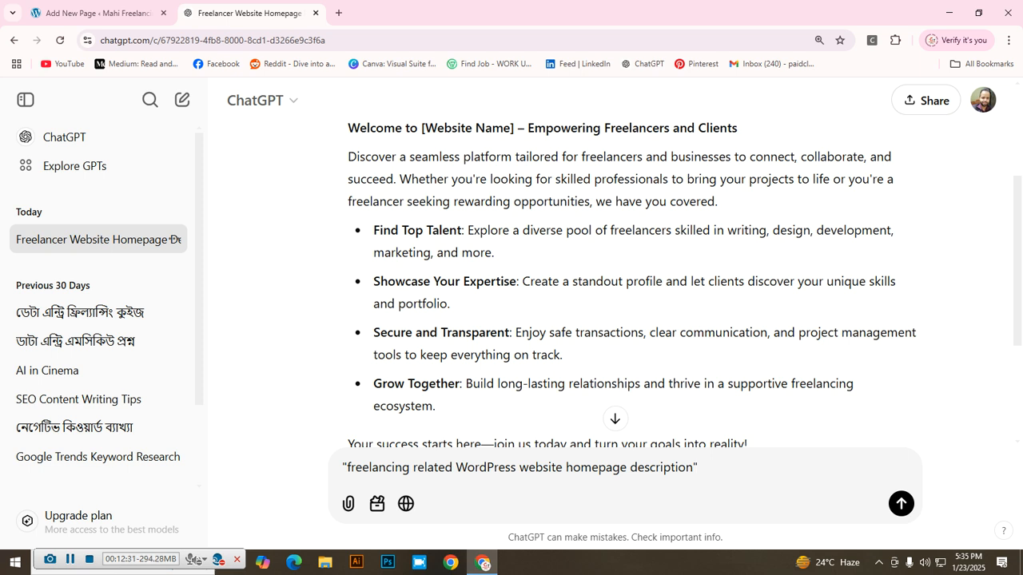
{"action": "left_click", "coordinate": [626, 468]}
{"action": "key", "text": "BackSpace"}
{"action": "key", "text": "BackSpace"}
{"action": "key", "text": "BackSpace"}
{"action": "key", "text": "BackSpace"}
{"action": "key", "text": "BackSpace"}
{"action": "key", "text": "BackSpace"}
{"action": "key", "text": "BackSpace"}
{"action": "key", "text": "BackSpace"}
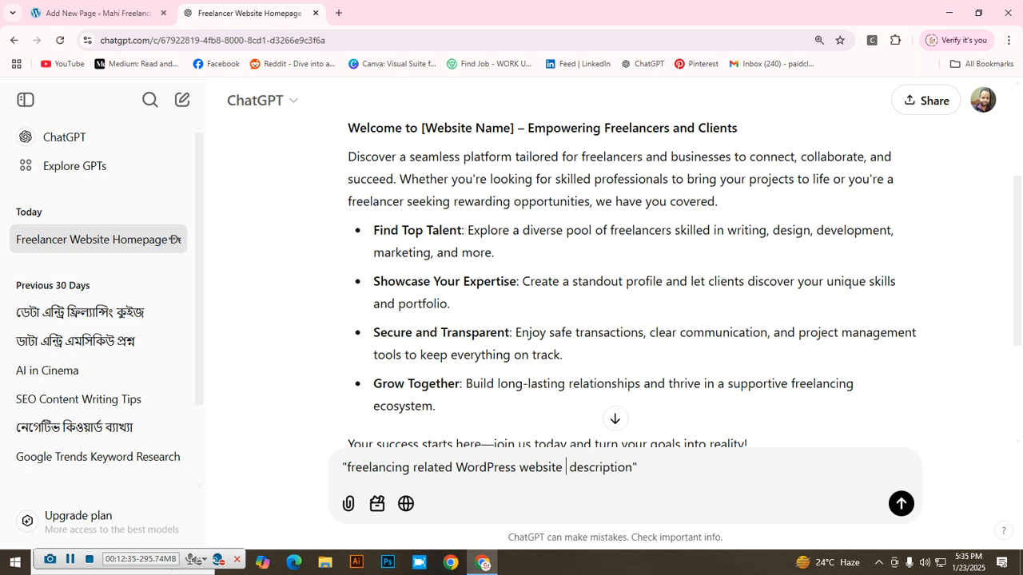
{"action": "type", "text": "About"}
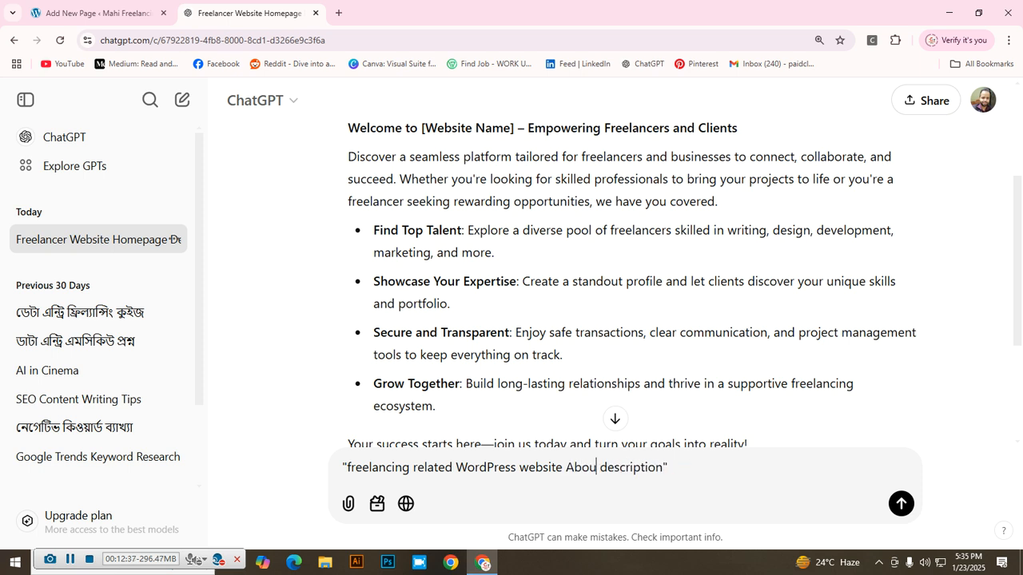
{"action": "type", "text": " Us page"}
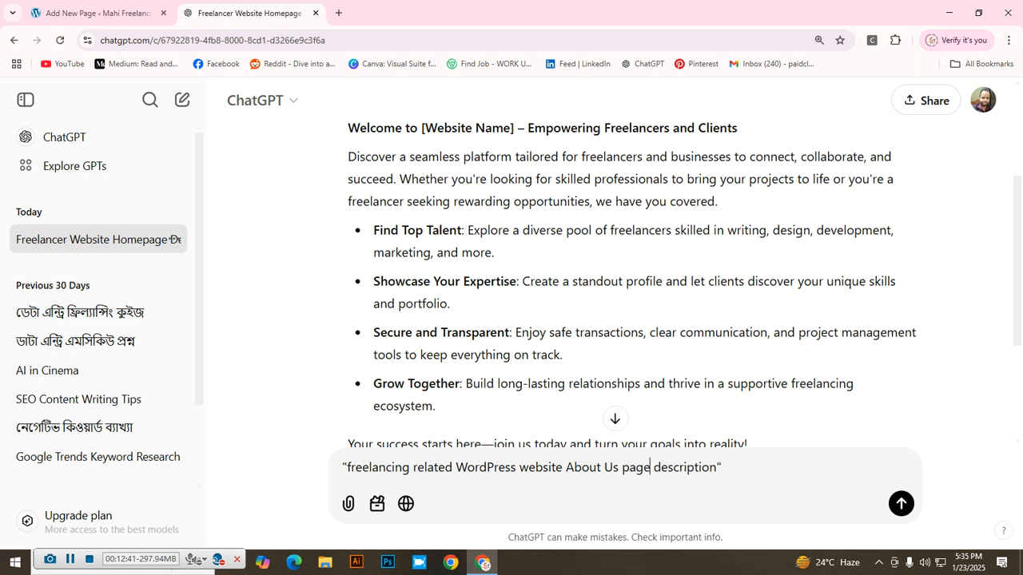
{"action": "key", "text": "Return"}
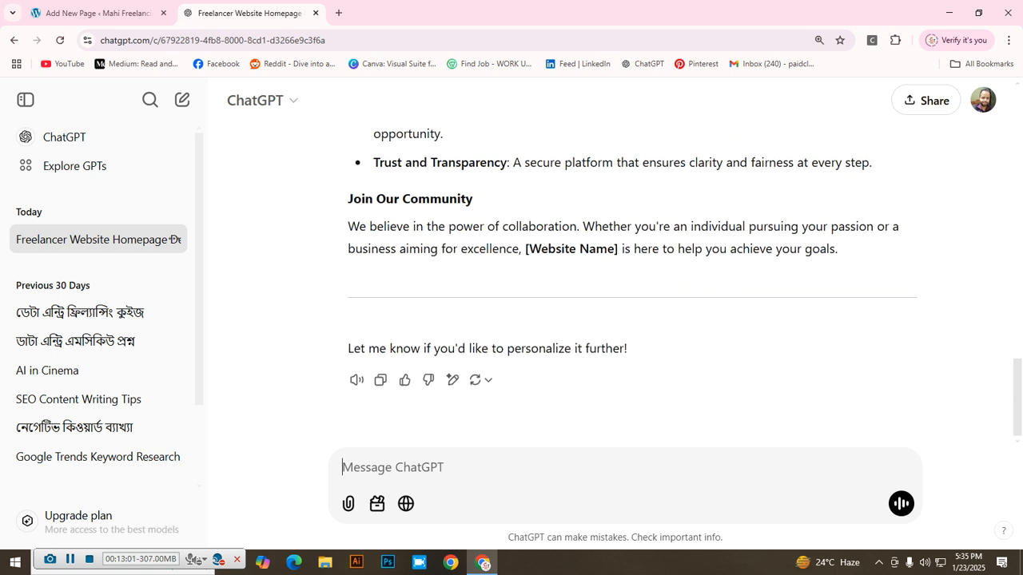
{"action": "scroll", "coordinate": [631, 279], "scroll_direction": "up", "scroll_amount": 15}
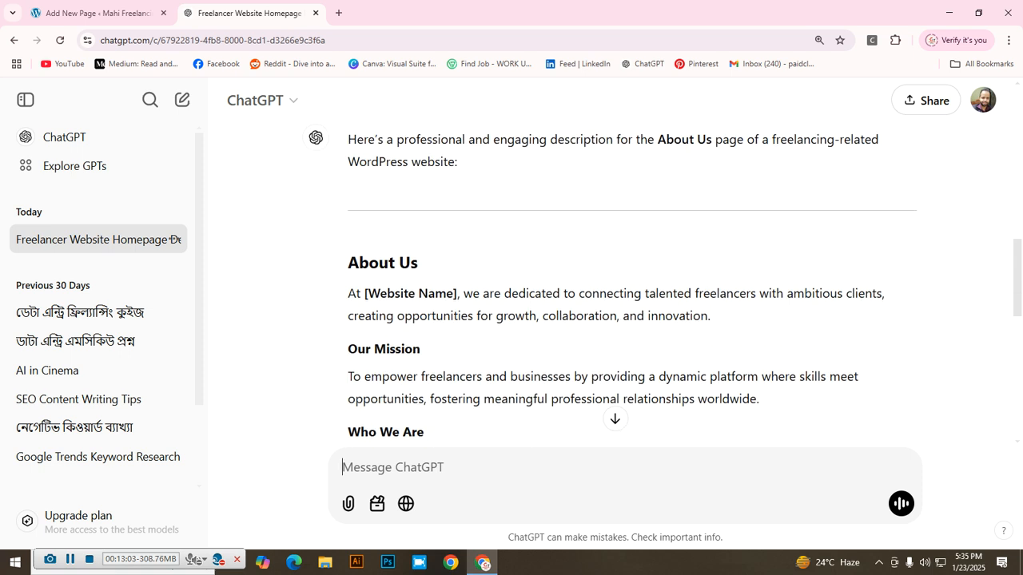
Step: Copy ChatGPT's About Us text through the Join Our Community paragraph and return to WordPress
{"action": "scroll", "coordinate": [631, 279], "scroll_direction": "up", "scroll_amount": 1}
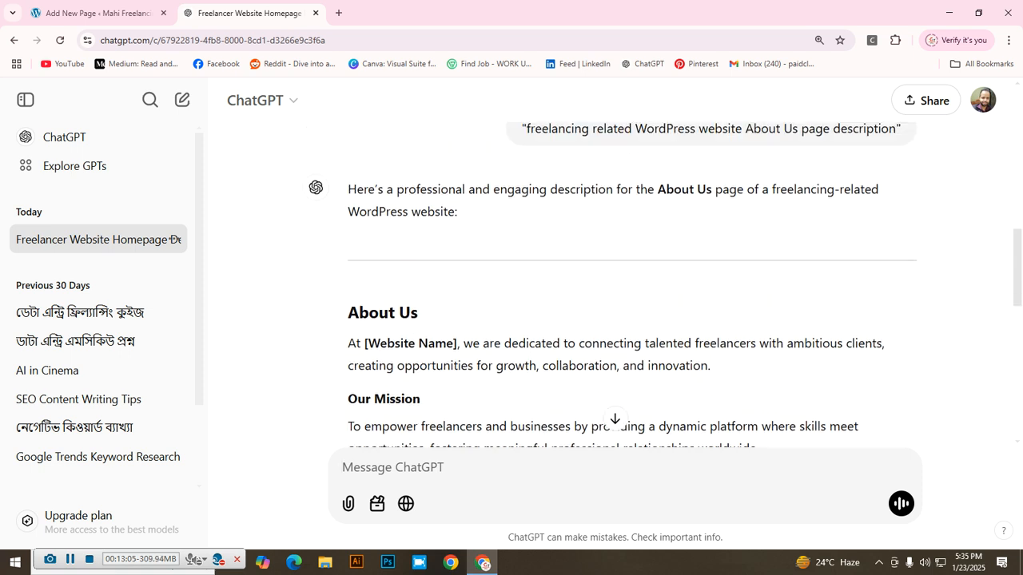
{"action": "scroll", "coordinate": [631, 280], "scroll_direction": "down", "scroll_amount": 1}
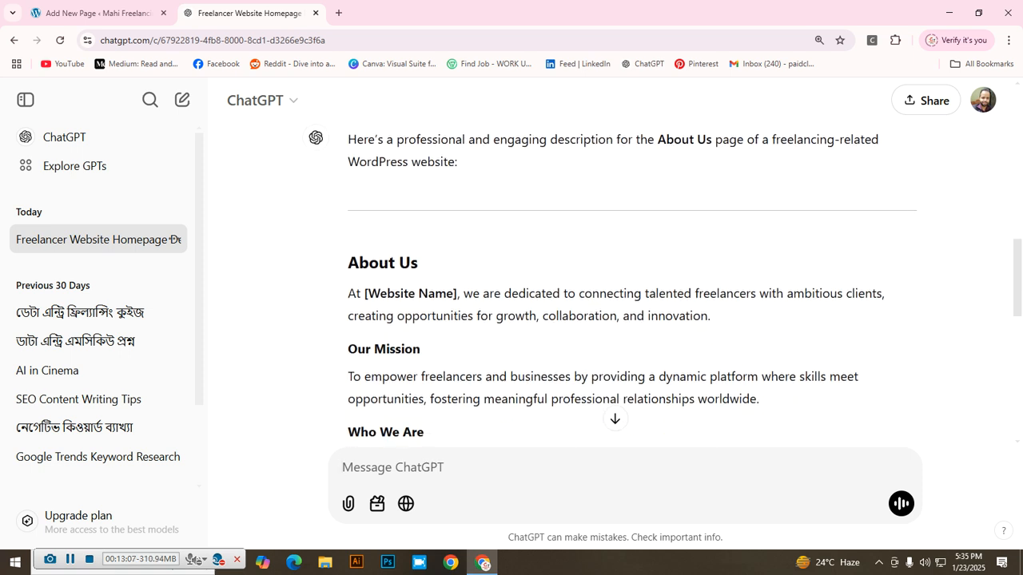
{"action": "left_click_drag", "start_coordinate": [348, 262], "coordinate": [839, 326]}
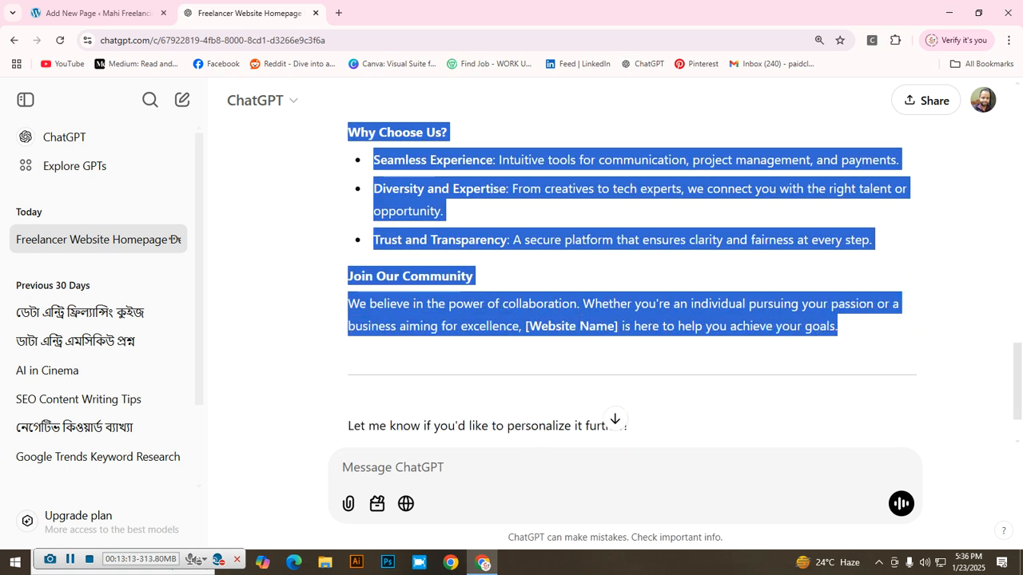
{"action": "scroll", "coordinate": [837, 326], "scroll_direction": "up", "scroll_amount": 7}
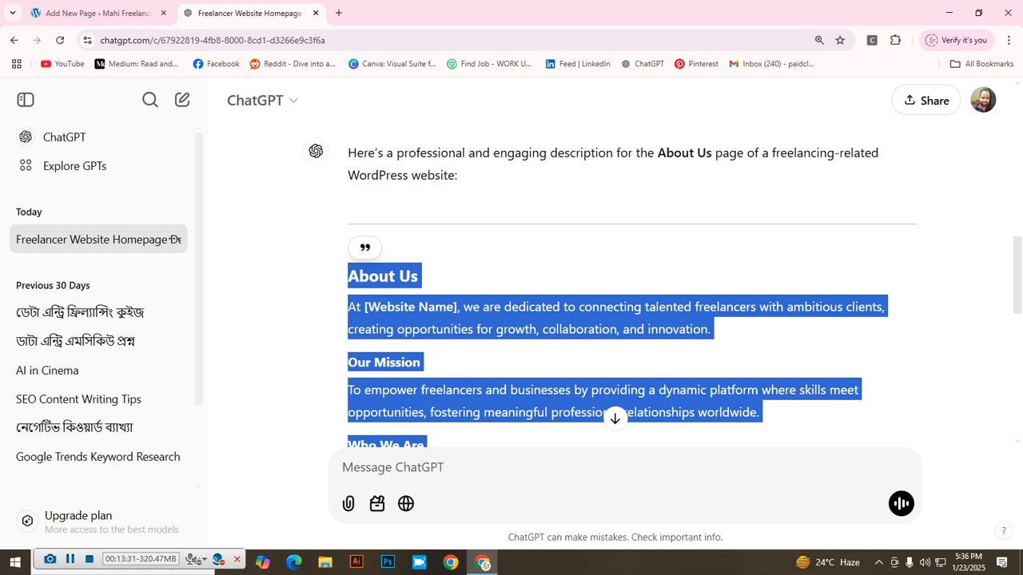
{"action": "right_click", "coordinate": [400, 318]}
{"action": "left_click", "coordinate": [431, 329]}
{"action": "left_click", "coordinate": [95, 13]}
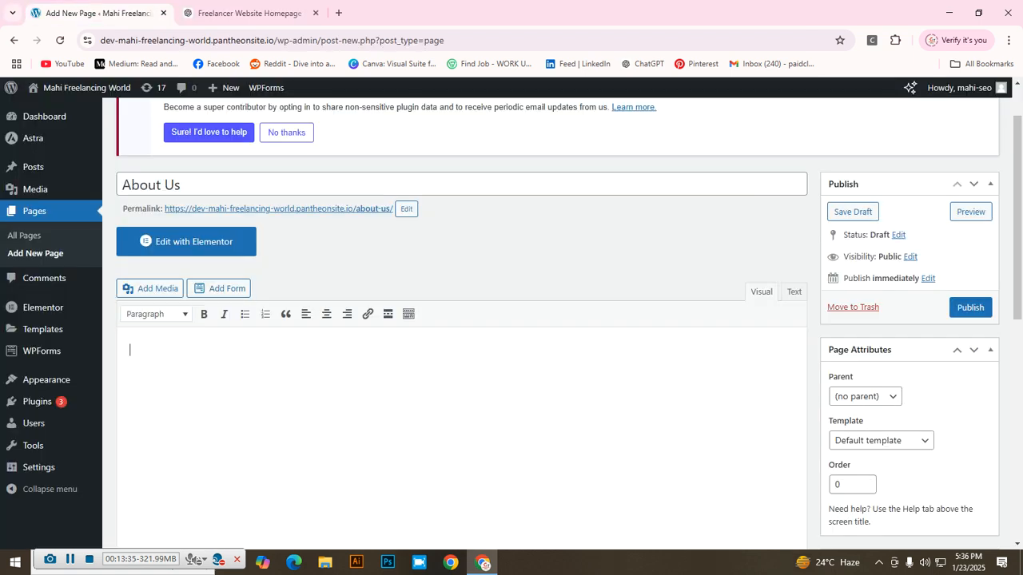
Step: Paste the About Us text into the page body and place the cursor in the [Website Name] placeholder
{"action": "right_click", "coordinate": [159, 361]}
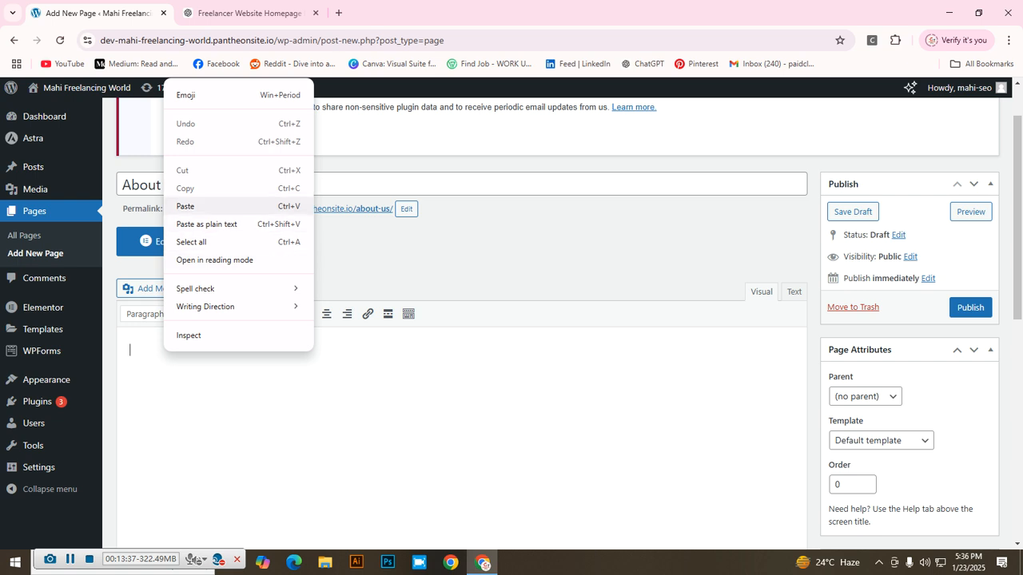
{"action": "left_click", "coordinate": [200, 206]}
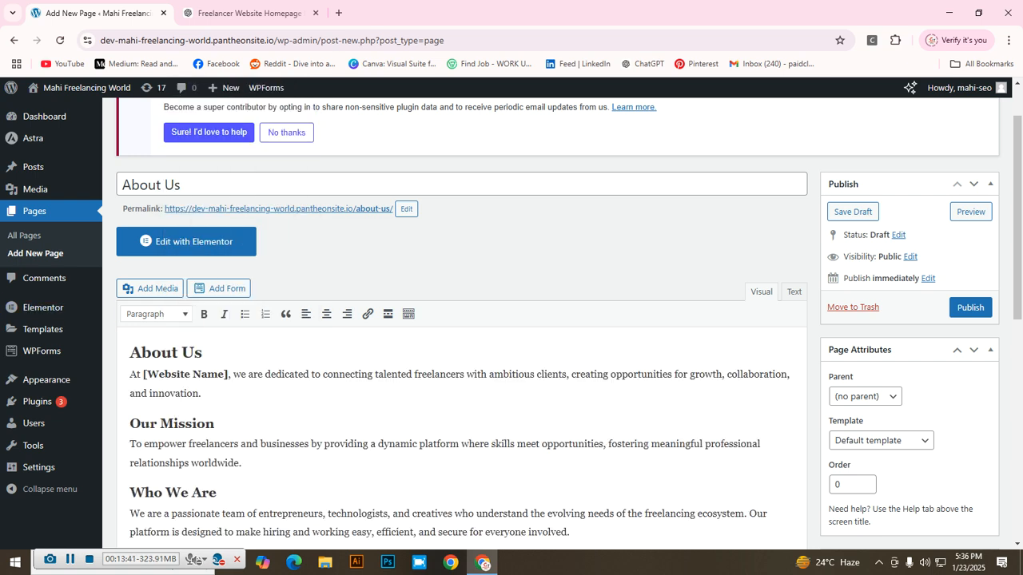
{"action": "left_click", "coordinate": [227, 374]}
Step: Zoom the page to 125% and replace the intro's [Website Name] with 'Mahi Freelancing World'
{"action": "key", "text": "ctrl+plus"}
{"action": "key", "text": "ctrl+plus"}
{"action": "scroll", "coordinate": [447, 360], "scroll_direction": "down", "scroll_amount": 2}
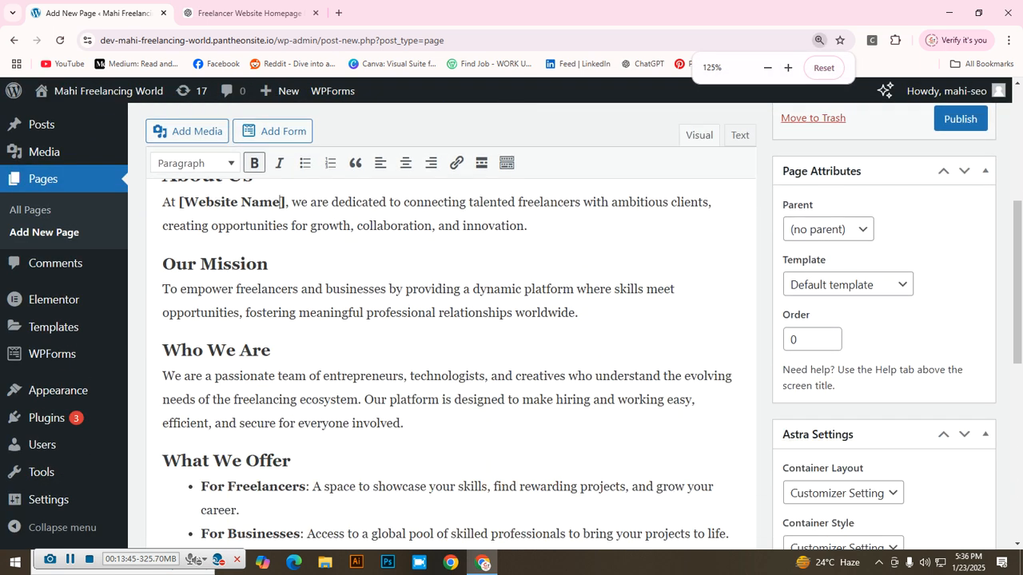
{"action": "scroll", "coordinate": [447, 359], "scroll_direction": "up", "scroll_amount": 1}
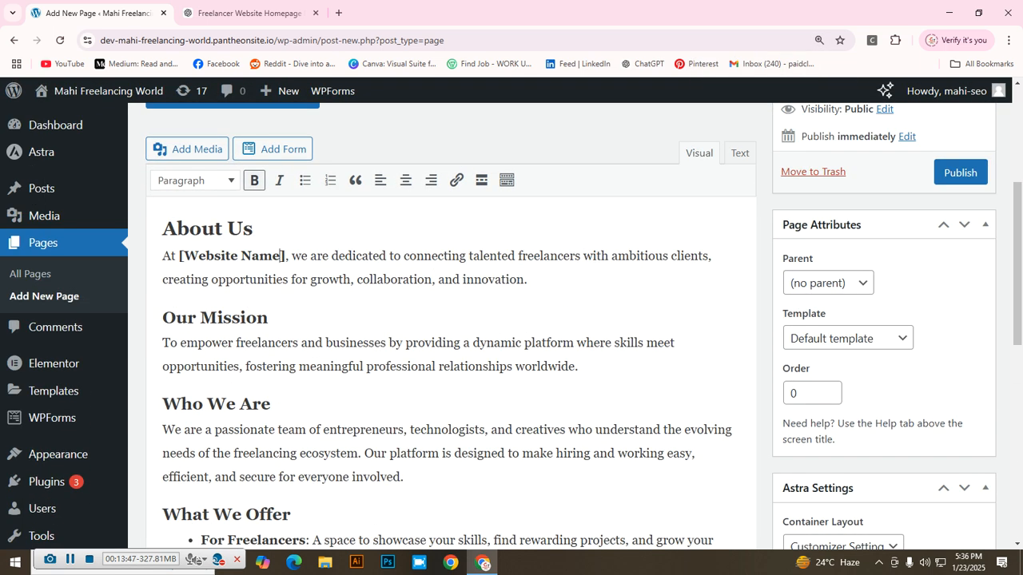
{"action": "key", "text": "BackSpace"}
{"action": "key", "text": "BackSpace"}
{"action": "key", "text": "BackSpace"}
{"action": "key", "text": "BackSpace"}
{"action": "key", "text": "BackSpace"}
{"action": "key", "text": "BackSpace"}
{"action": "key", "text": "BackSpace"}
{"action": "key", "text": "BackSpace"}
{"action": "key", "text": "BackSpace"}
{"action": "key", "text": "BackSpace"}
{"action": "key", "text": "BackSpace"}
{"action": "key", "text": "BackSpace"}
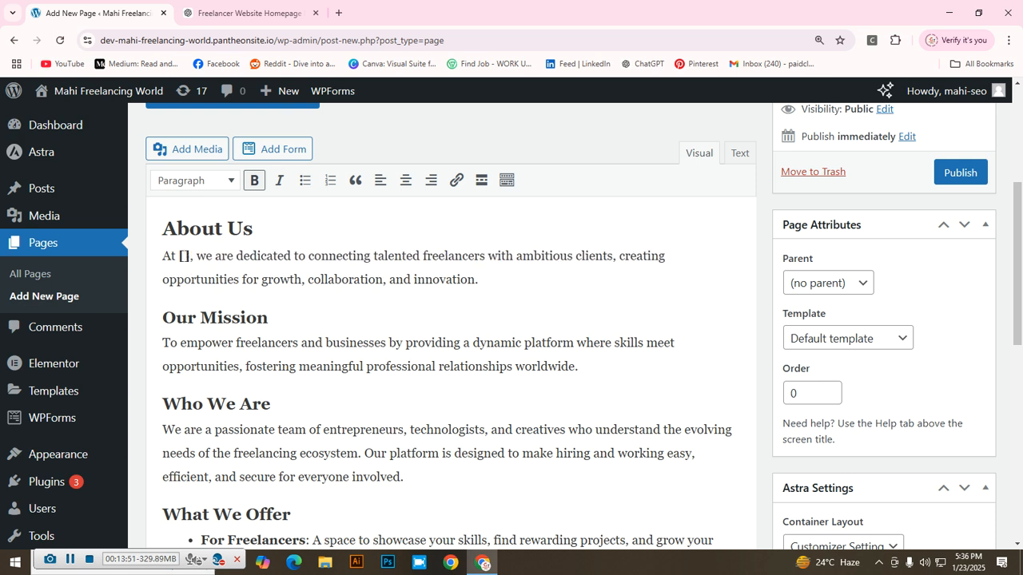
{"action": "type", "text": "Mahi Free"}
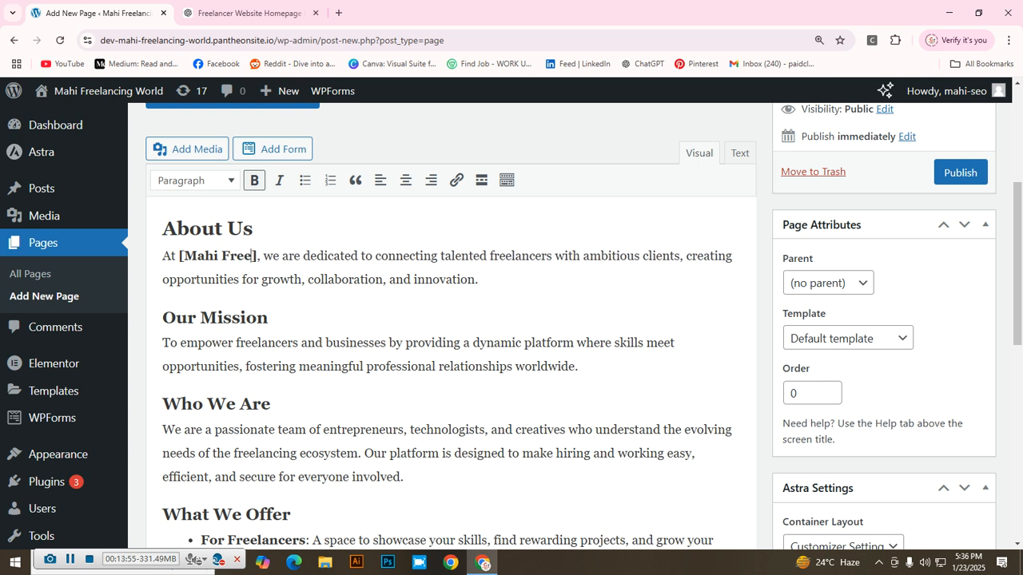
{"action": "type", "text": "lancing"}
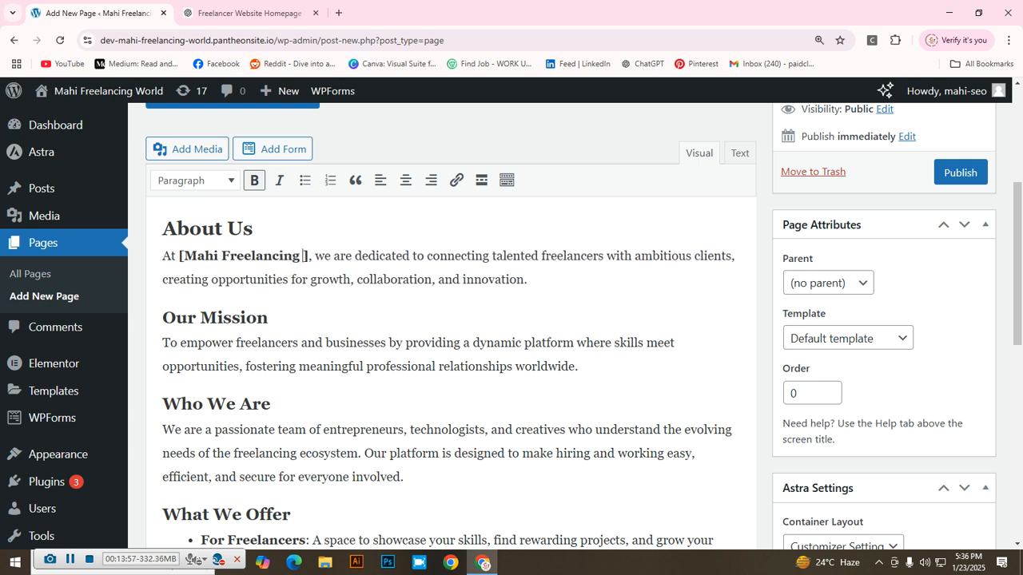
{"action": "type", "text": " World"}
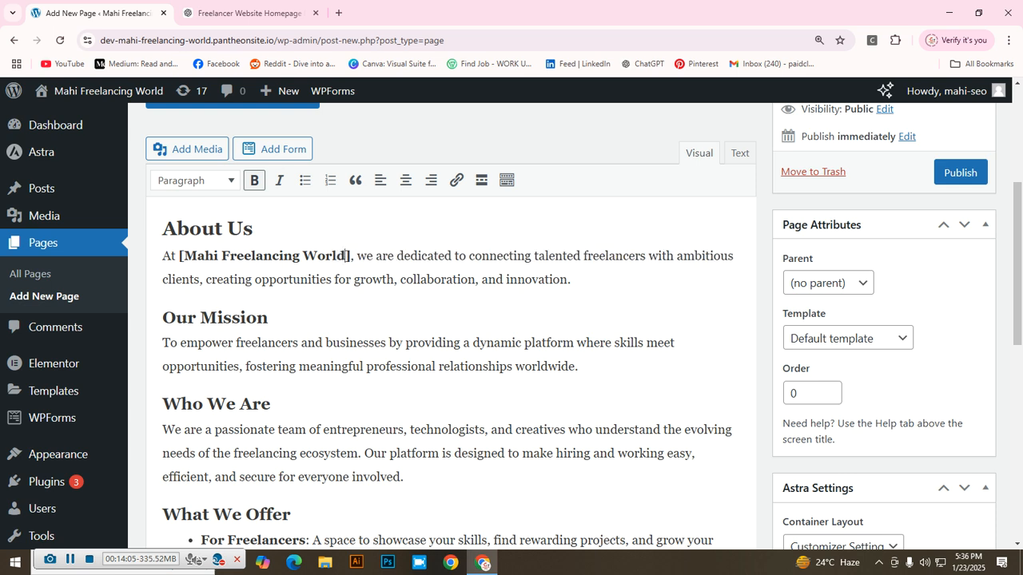
Step: Replace the [Website Name] in the Join Our Community paragraph with 'Mahi Freelancing World'
{"action": "scroll", "coordinate": [451, 360], "scroll_direction": "down", "scroll_amount": 1}
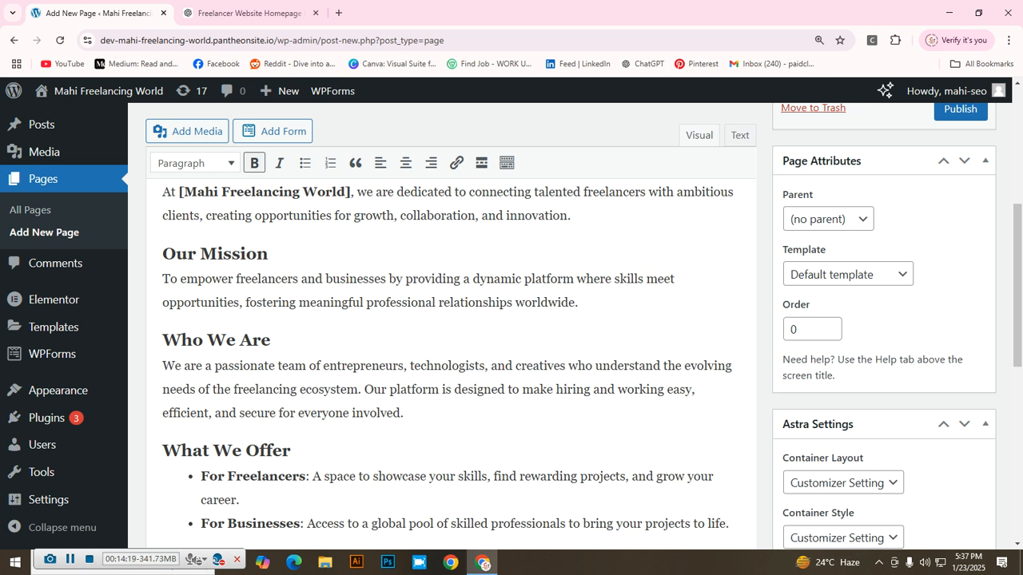
{"action": "scroll", "coordinate": [346, 192], "scroll_direction": "down", "scroll_amount": 1}
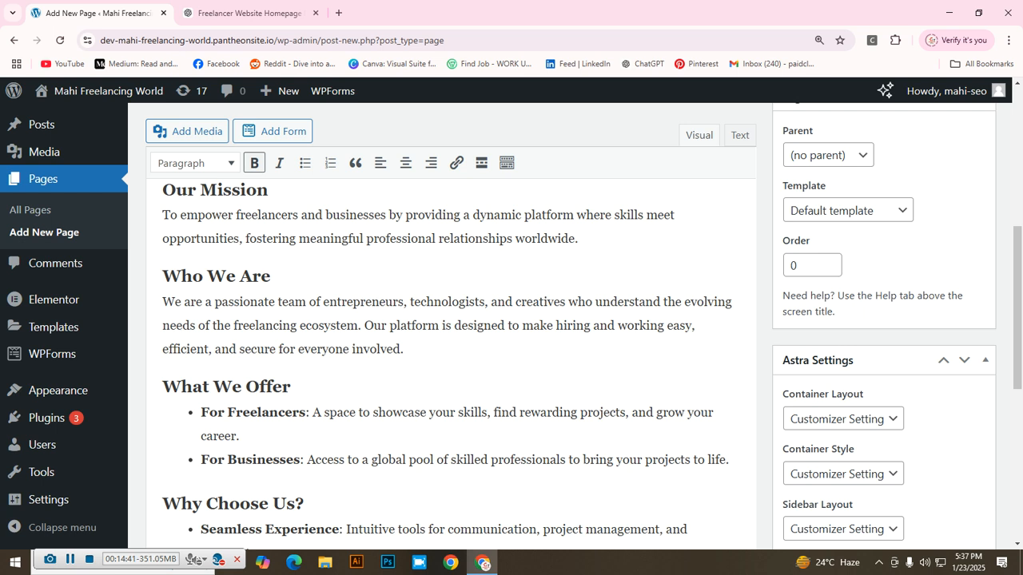
{"action": "scroll", "coordinate": [512, 320], "scroll_direction": "down", "scroll_amount": 3}
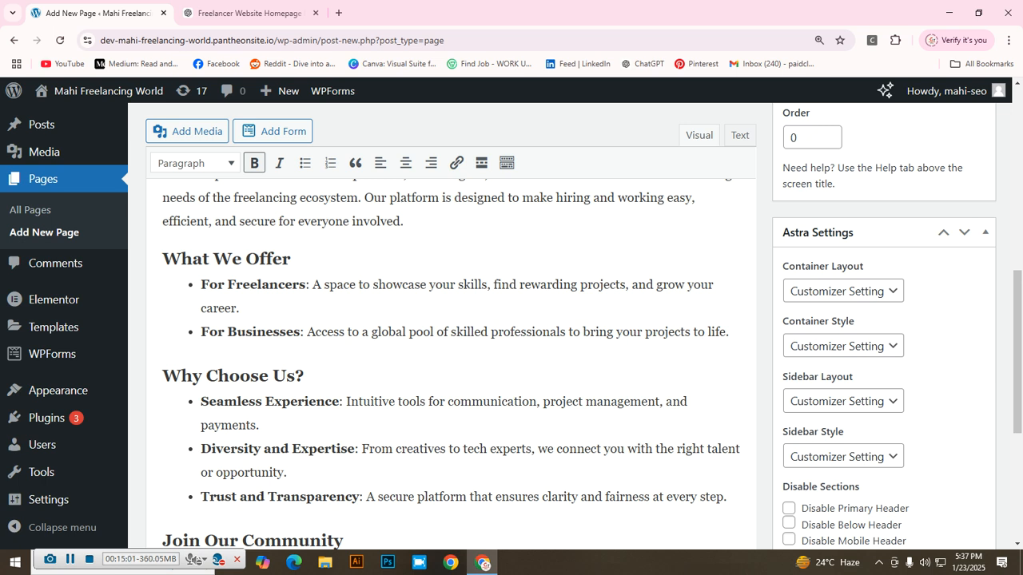
{"action": "scroll", "coordinate": [511, 332], "scroll_direction": "down", "scroll_amount": 2}
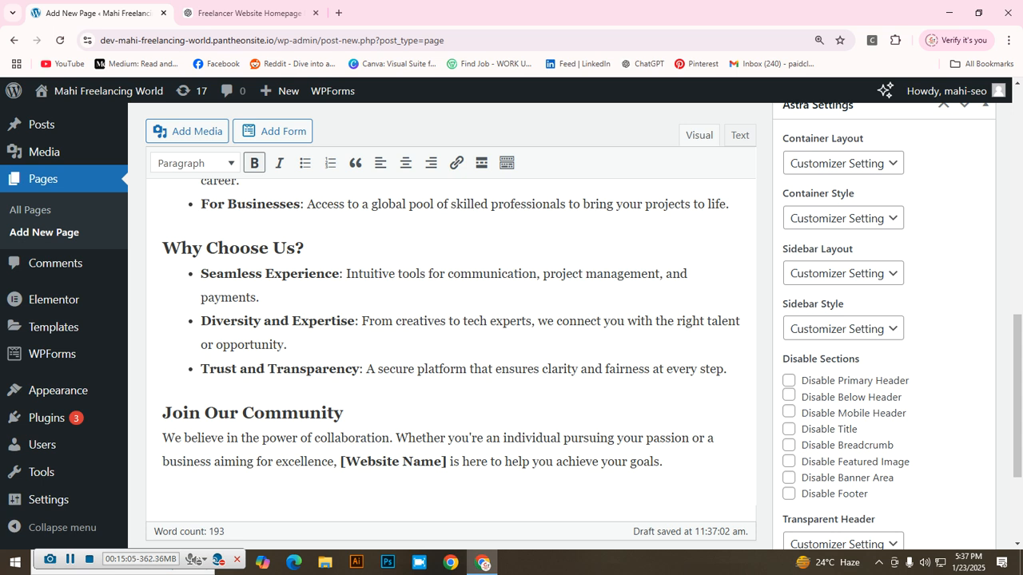
{"action": "scroll", "coordinate": [451, 320], "scroll_direction": "down", "scroll_amount": 2}
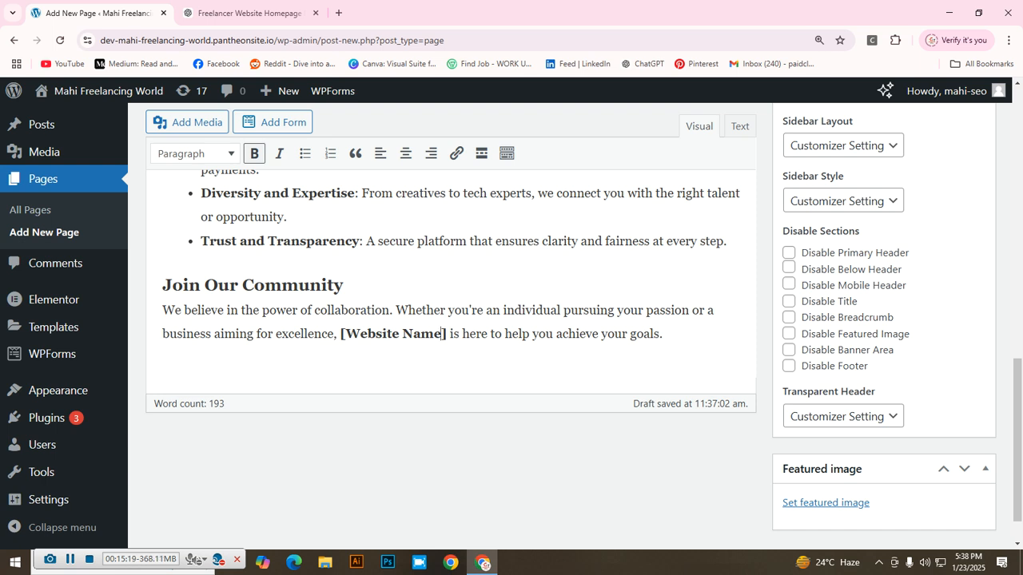
{"action": "key", "text": "BackSpace"}
{"action": "key", "text": "BackSpace"}
{"action": "key", "text": "BackSpace"}
{"action": "key", "text": "BackSpace"}
{"action": "key", "text": "BackSpace"}
{"action": "key", "text": "BackSpace"}
{"action": "key", "text": "BackSpace"}
{"action": "key", "text": "BackSpace"}
{"action": "key", "text": "BackSpace"}
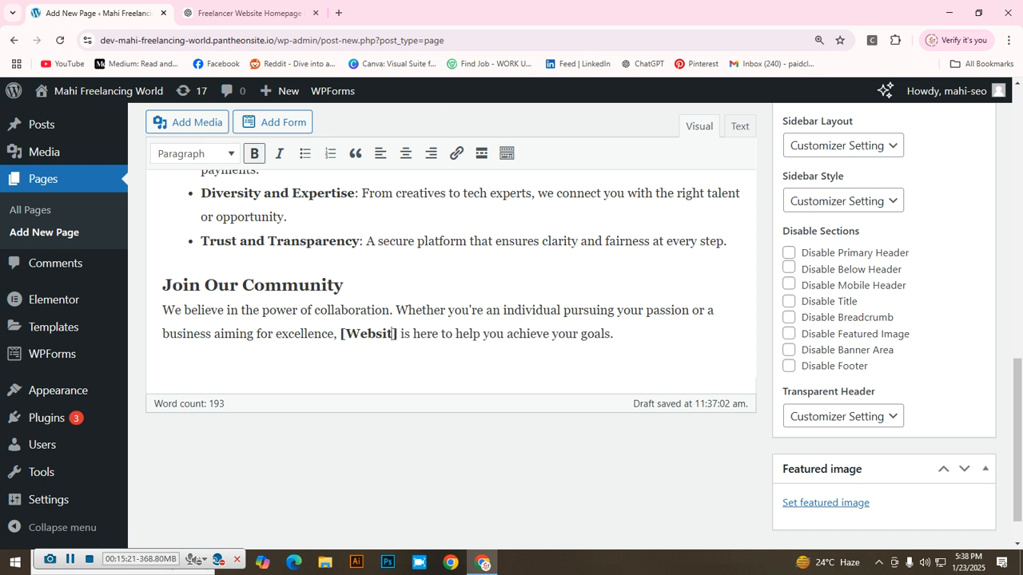
{"action": "key", "text": "BackSpace"}
{"action": "key", "text": "BackSpace"}
{"action": "key", "text": "BackSpace"}
{"action": "type", "text": "Mahi Fr"}
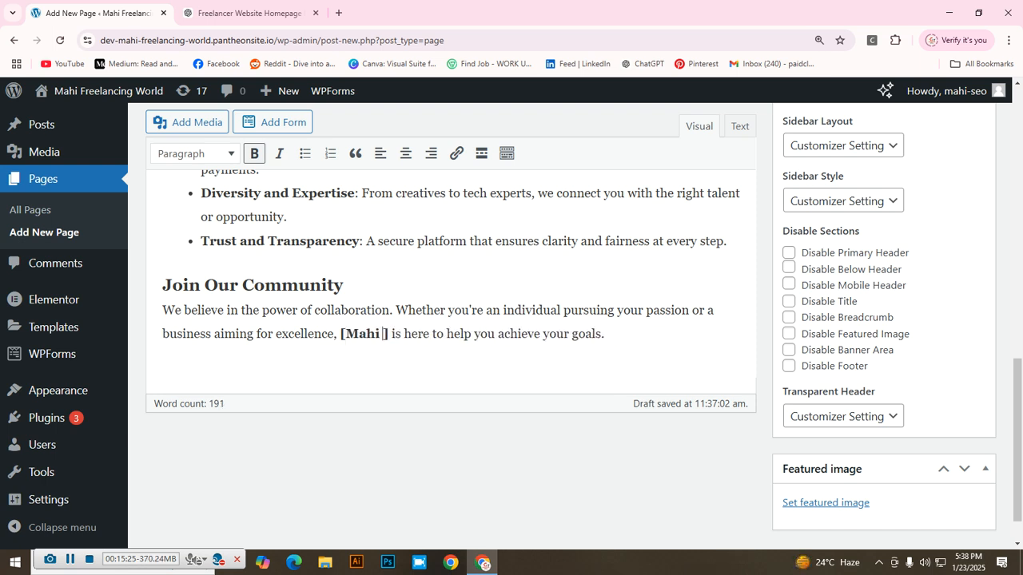
{"action": "type", "text": "eelanci"}
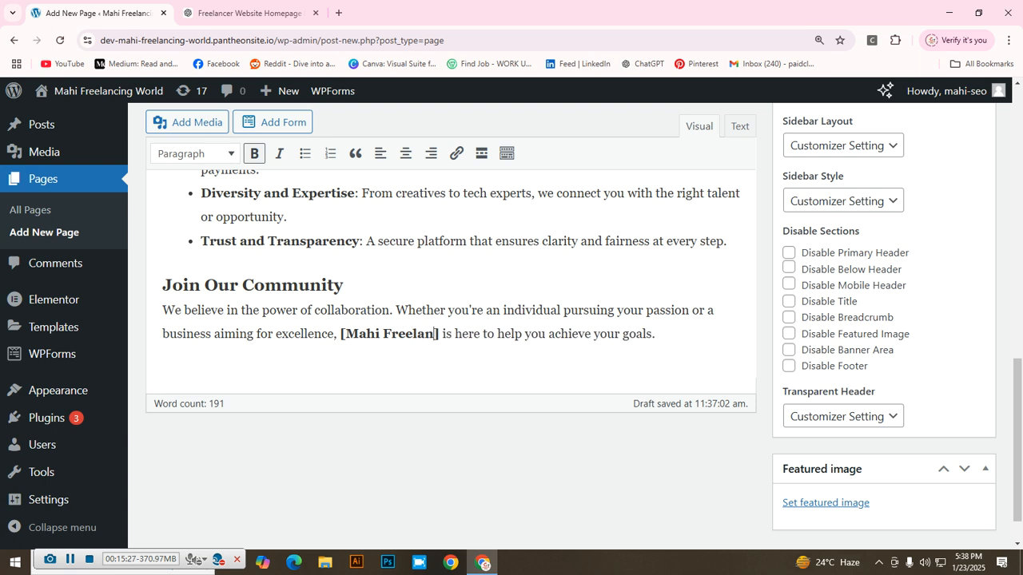
{"action": "type", "text": "ng World"}
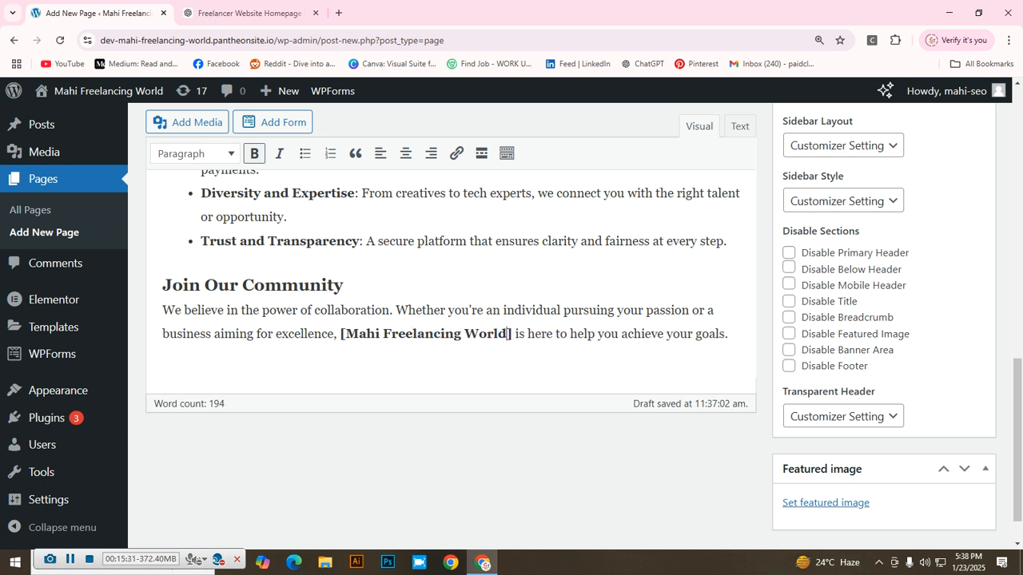
{"action": "scroll", "coordinate": [450, 320], "scroll_direction": "up", "scroll_amount": 5}
Step: Make the About Us heading a Heading 1
{"action": "scroll", "coordinate": [451, 320], "scroll_direction": "up", "scroll_amount": 5}
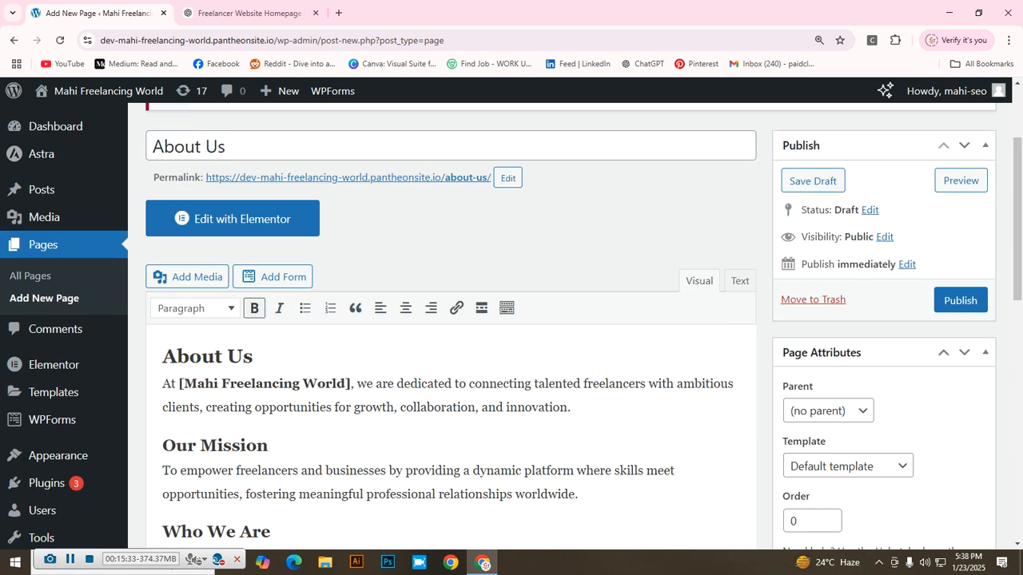
{"action": "scroll", "coordinate": [450, 320], "scroll_direction": "down", "scroll_amount": 1}
{"action": "left_click_drag", "start_coordinate": [253, 358], "coordinate": [163, 358]}
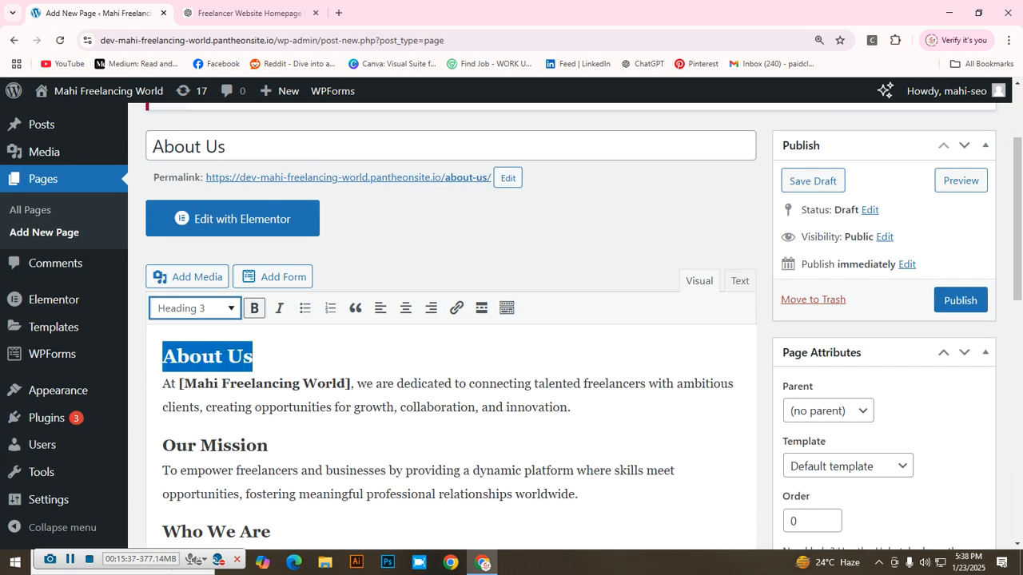
{"action": "left_click", "coordinate": [195, 308]}
{"action": "left_click", "coordinate": [228, 357]}
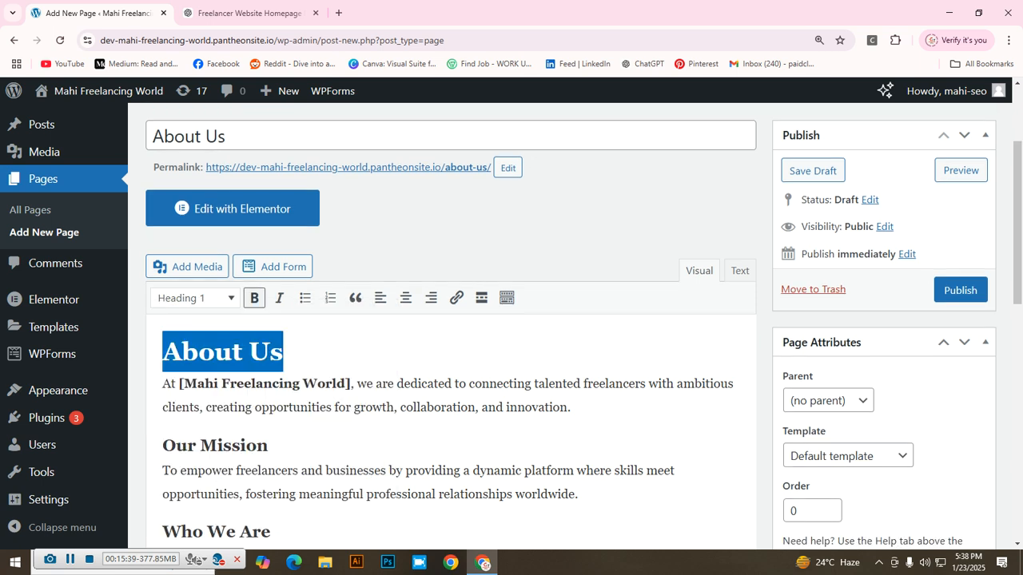
{"action": "left_click", "coordinate": [292, 408]}
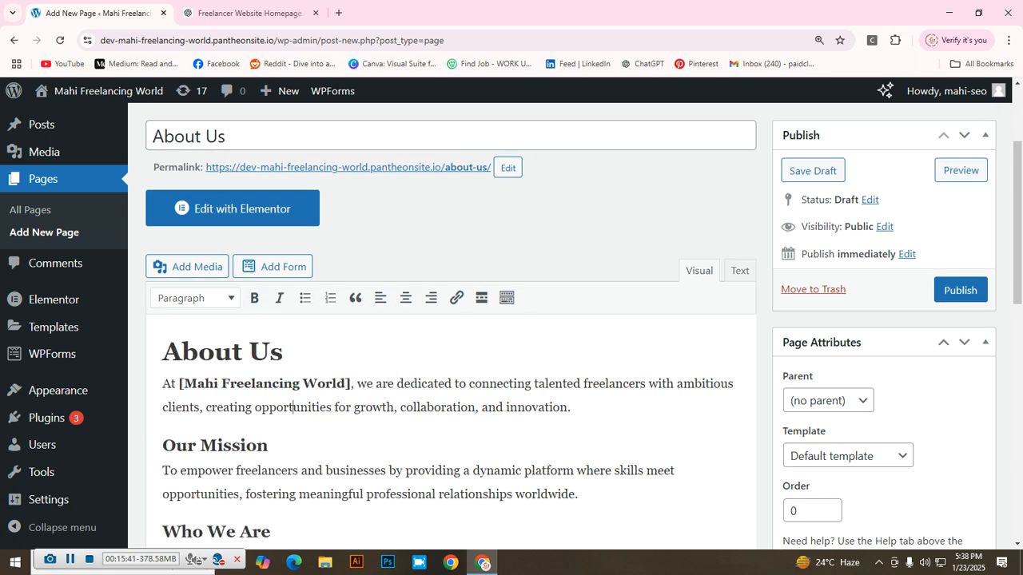
Step: Set Our Mission to Heading 2 and Who We Are to Heading 3
{"action": "left_click_drag", "start_coordinate": [269, 446], "coordinate": [218, 446]}
{"action": "left_click", "coordinate": [275, 446]}
{"action": "left_click_drag", "start_coordinate": [574, 414], "coordinate": [162, 385]}
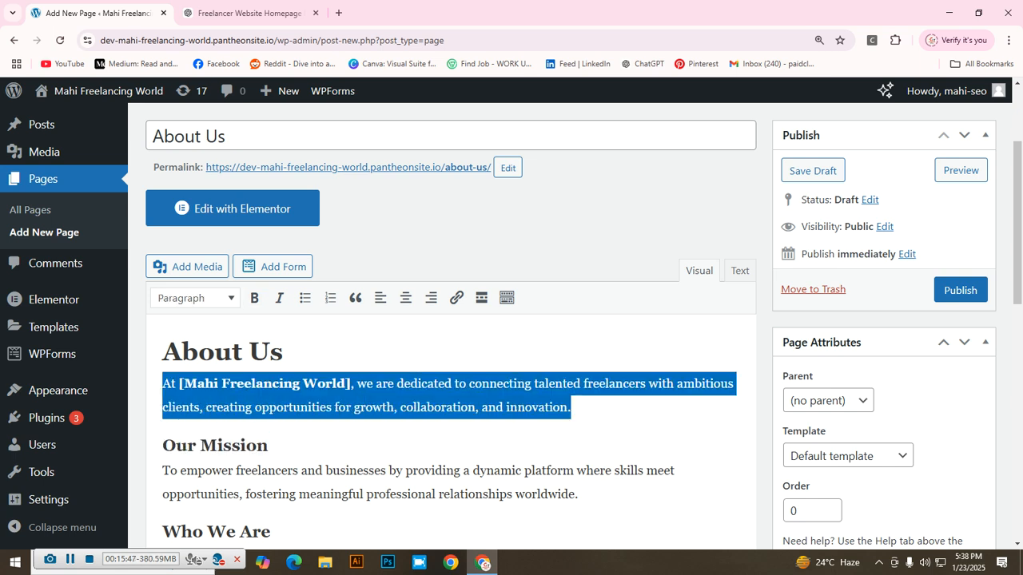
{"action": "scroll", "coordinate": [447, 326], "scroll_direction": "down", "scroll_amount": 1}
{"action": "left_click_drag", "start_coordinate": [268, 381], "coordinate": [163, 381]}
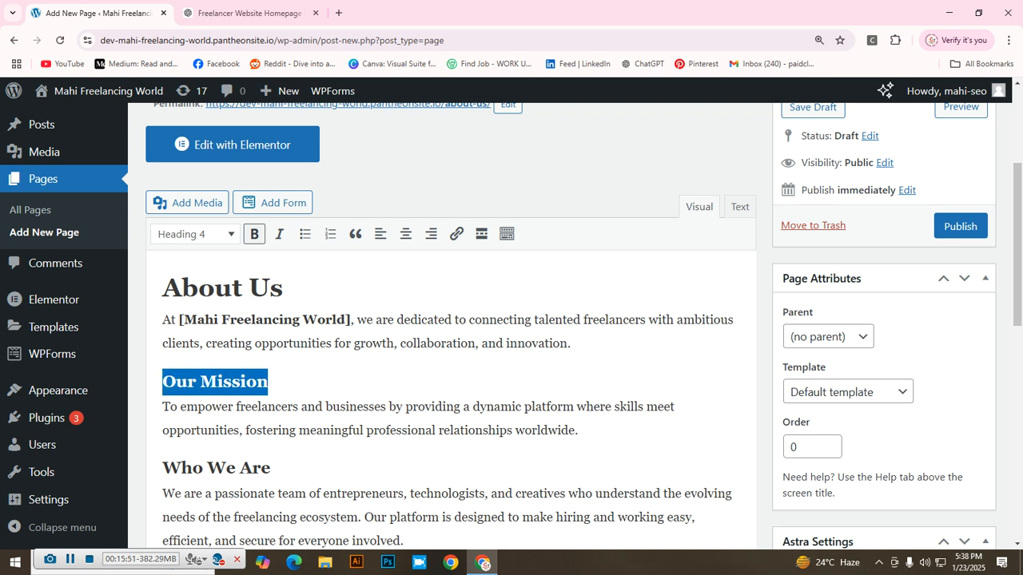
{"action": "left_click", "coordinate": [194, 234]}
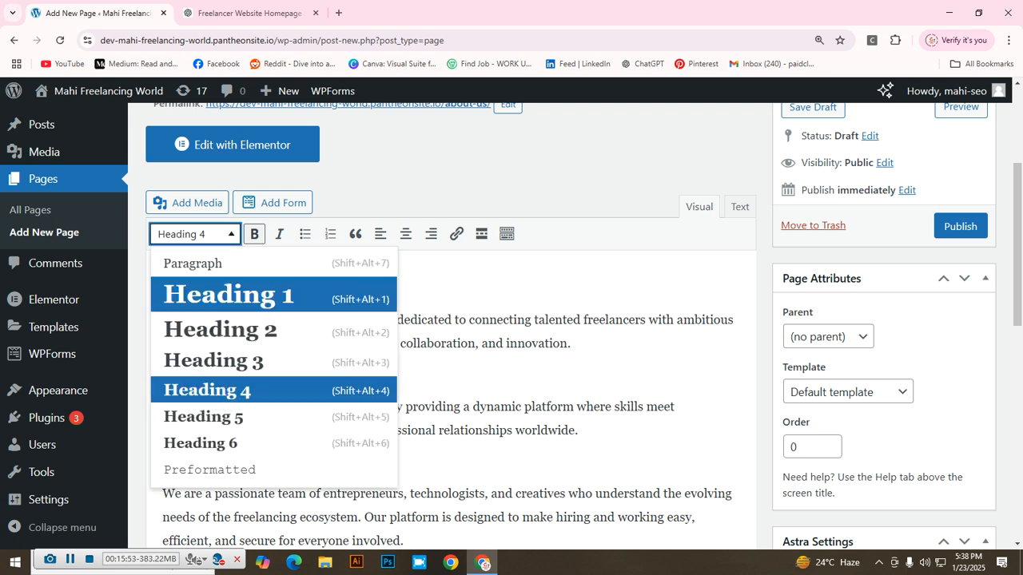
{"action": "left_click", "coordinate": [220, 330]}
{"action": "scroll", "coordinate": [219, 329], "scroll_direction": "down", "scroll_amount": 2}
{"action": "left_click_drag", "start_coordinate": [270, 341], "coordinate": [162, 341]}
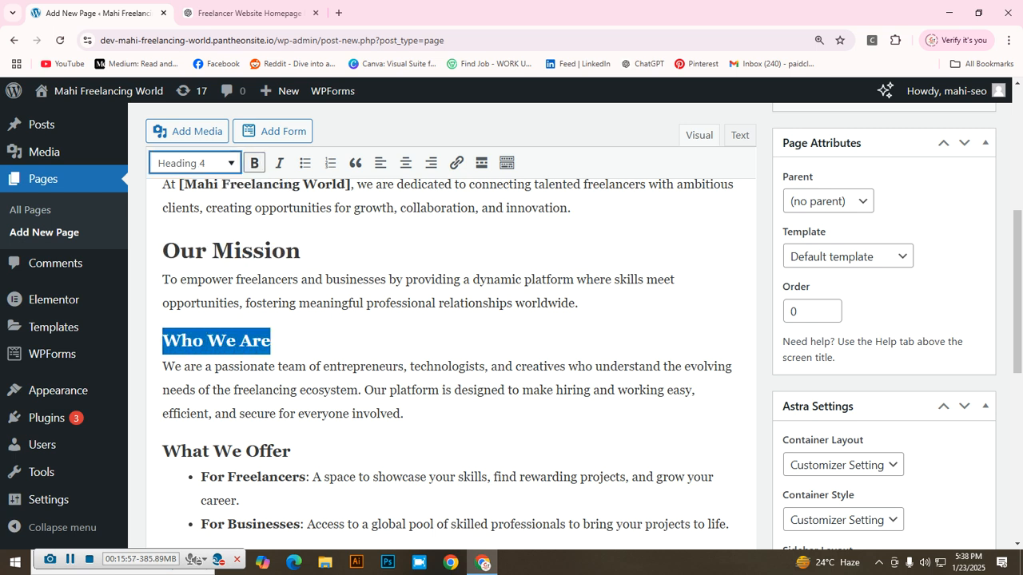
{"action": "left_click", "coordinate": [194, 163]}
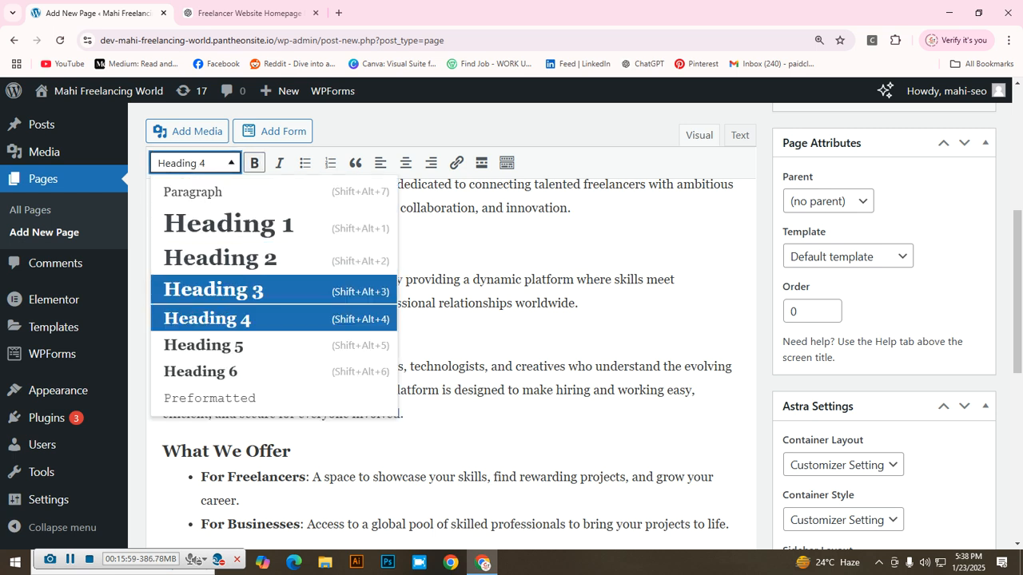
{"action": "left_click", "coordinate": [200, 290]}
Step: Set Why Choose Us? to Heading 5 and Join Our Community to Heading 6
{"action": "scroll", "coordinate": [448, 320], "scroll_direction": "down", "scroll_amount": 2}
{"action": "left_click_drag", "start_coordinate": [290, 323], "coordinate": [162, 323]}
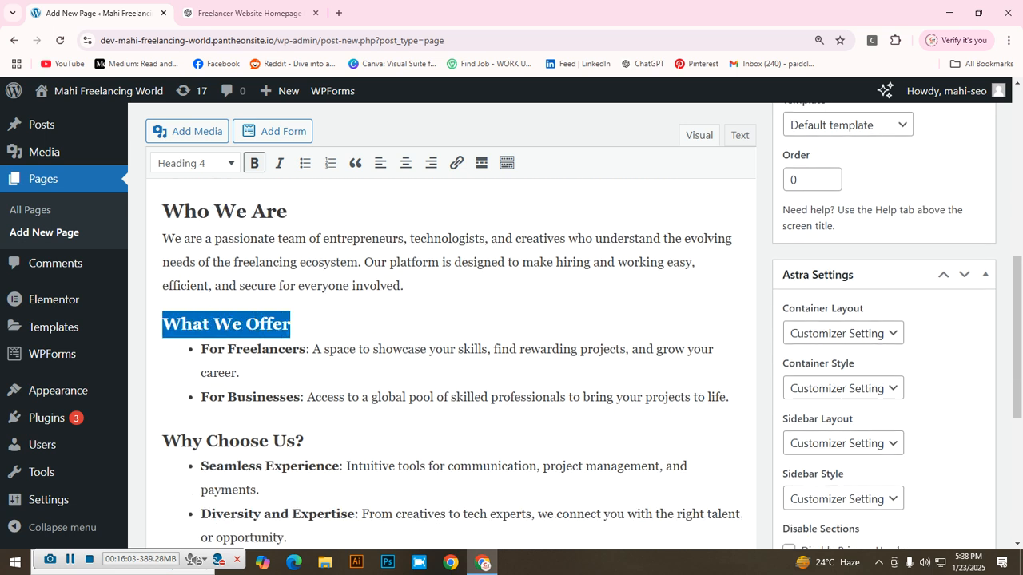
{"action": "scroll", "coordinate": [447, 359], "scroll_direction": "down", "scroll_amount": 1}
{"action": "left_click", "coordinate": [306, 377]}
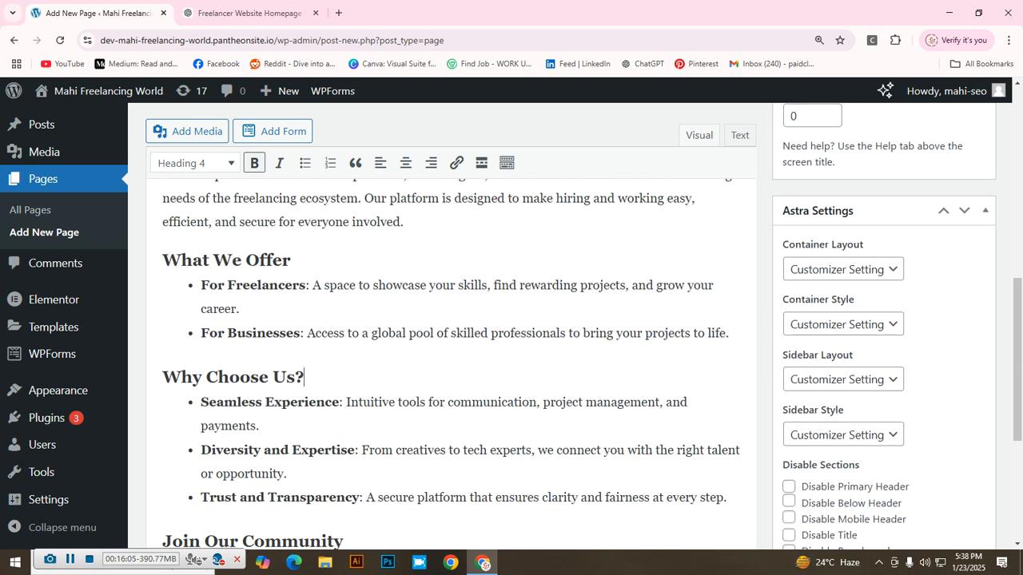
{"action": "left_click_drag", "start_coordinate": [305, 377], "coordinate": [162, 377]}
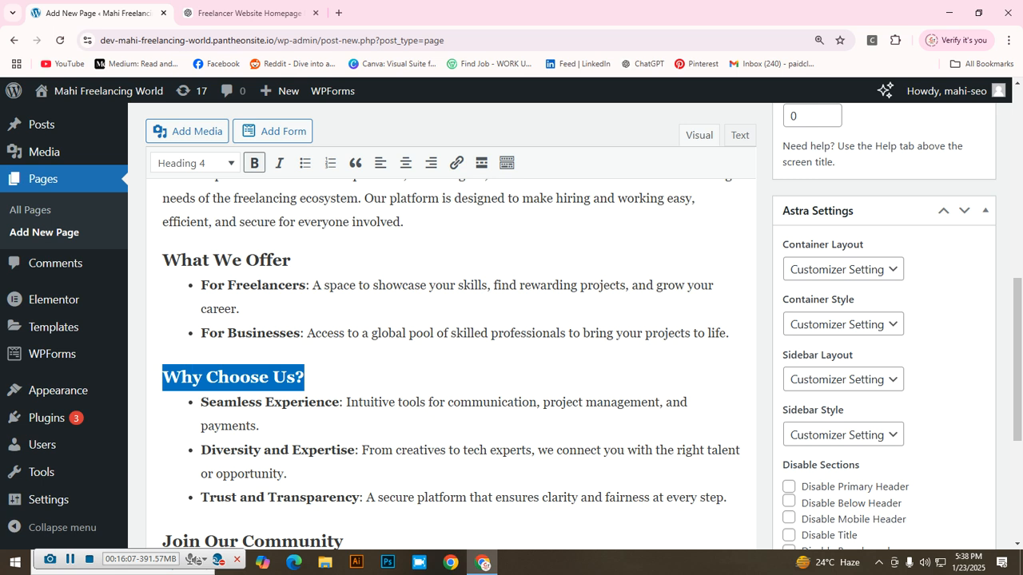
{"action": "left_click", "coordinate": [196, 163]}
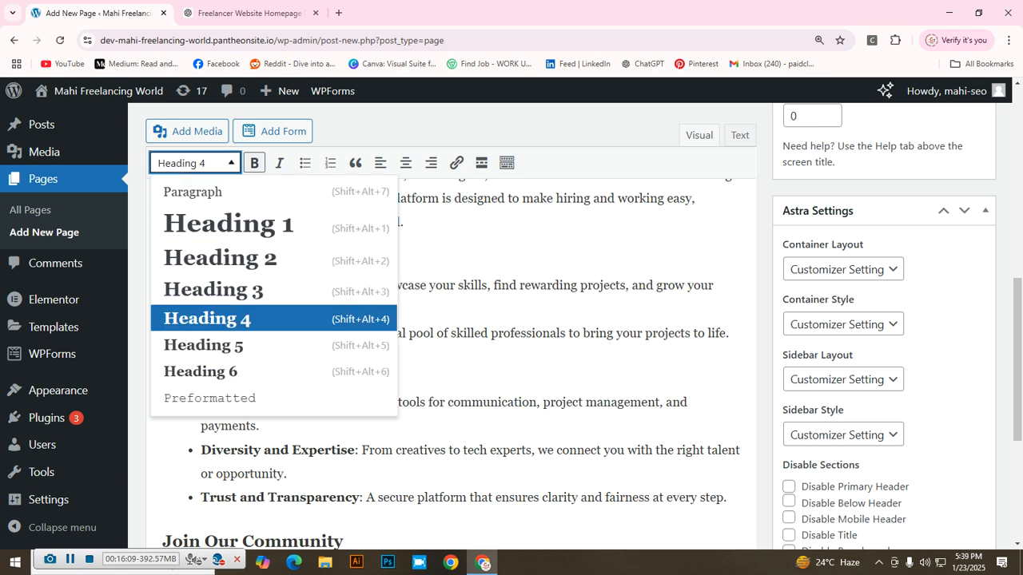
{"action": "left_click", "coordinate": [205, 346]}
{"action": "scroll", "coordinate": [447, 360], "scroll_direction": "down", "scroll_amount": 4}
{"action": "left_click_drag", "start_coordinate": [344, 284], "coordinate": [162, 284]}
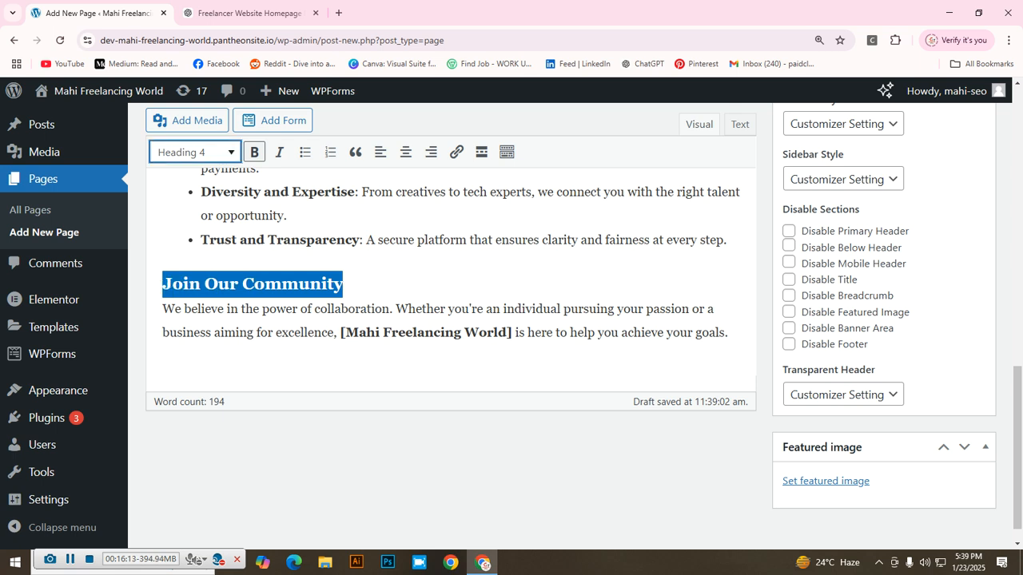
{"action": "left_click", "coordinate": [195, 152]}
{"action": "left_click", "coordinate": [201, 361]}
{"action": "left_click", "coordinate": [390, 305]}
{"action": "scroll", "coordinate": [447, 320], "scroll_direction": "up", "scroll_amount": 10}
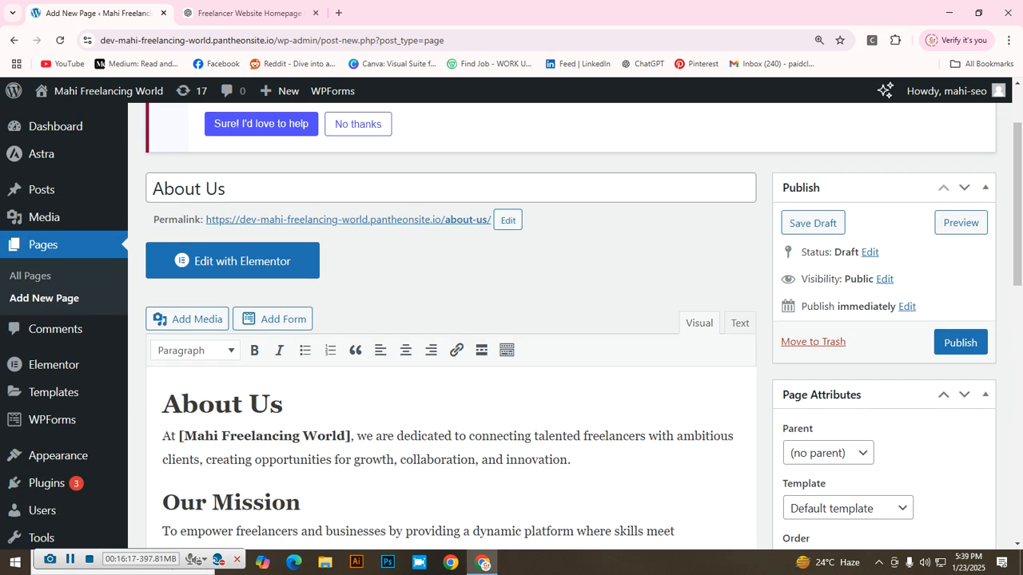
Step: Select the bold Mahi Freelancing World name in the intro and open its link box
{"action": "scroll", "coordinate": [447, 359], "scroll_direction": "down", "scroll_amount": 5}
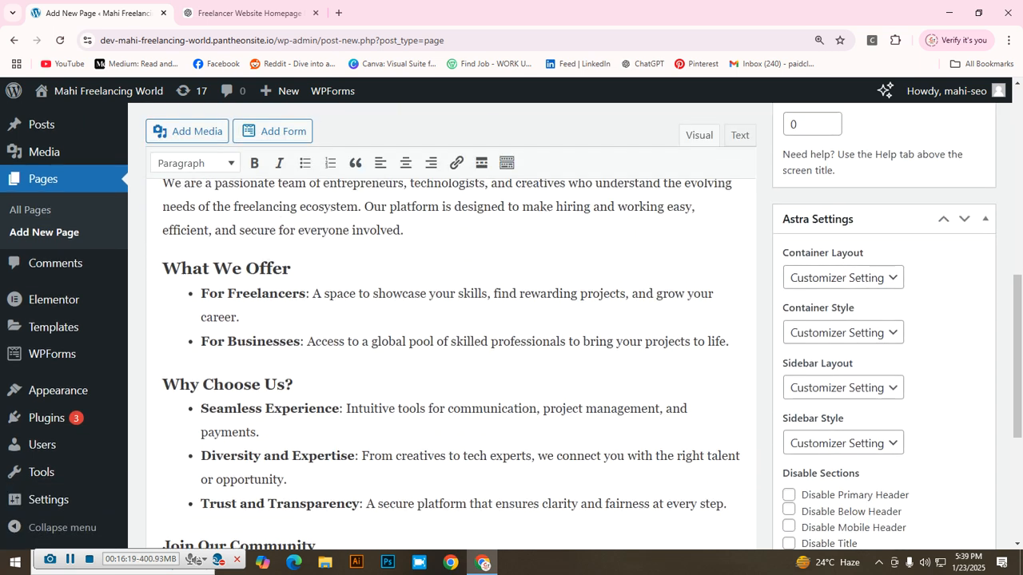
{"action": "scroll", "coordinate": [447, 336], "scroll_direction": "up", "scroll_amount": 5}
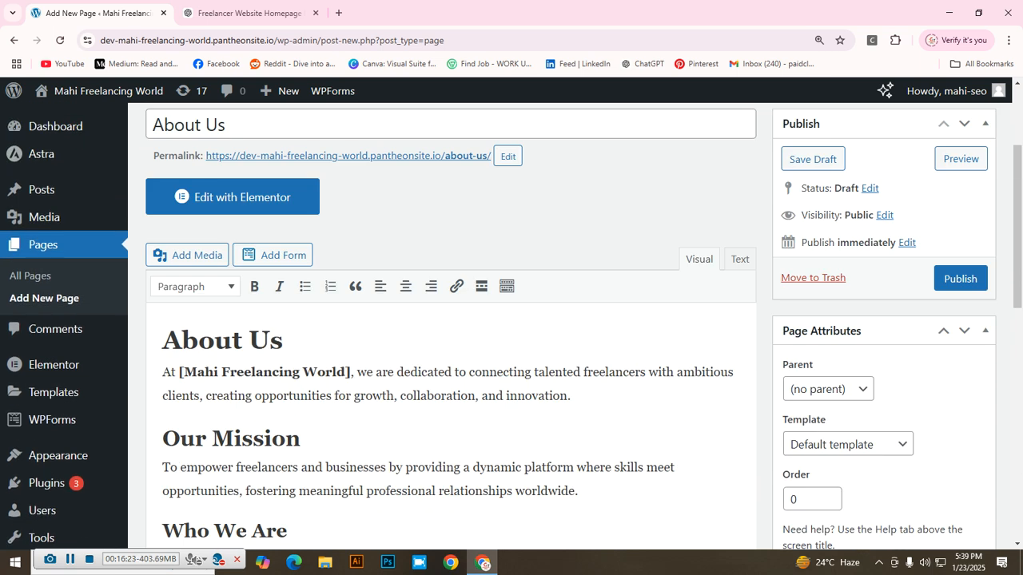
{"action": "scroll", "coordinate": [447, 336], "scroll_direction": "down", "scroll_amount": 4}
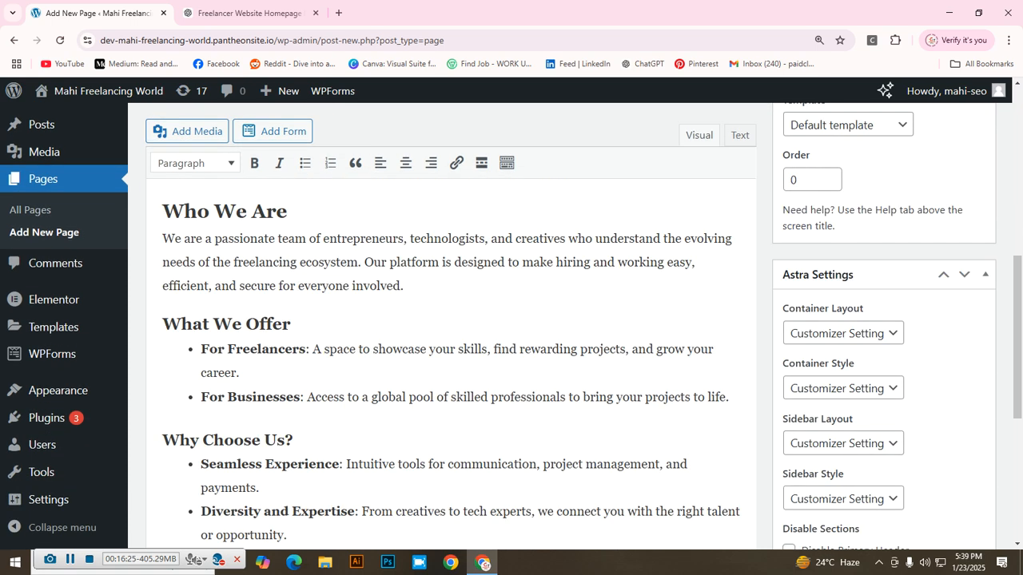
{"action": "scroll", "coordinate": [447, 335], "scroll_direction": "up", "scroll_amount": 3}
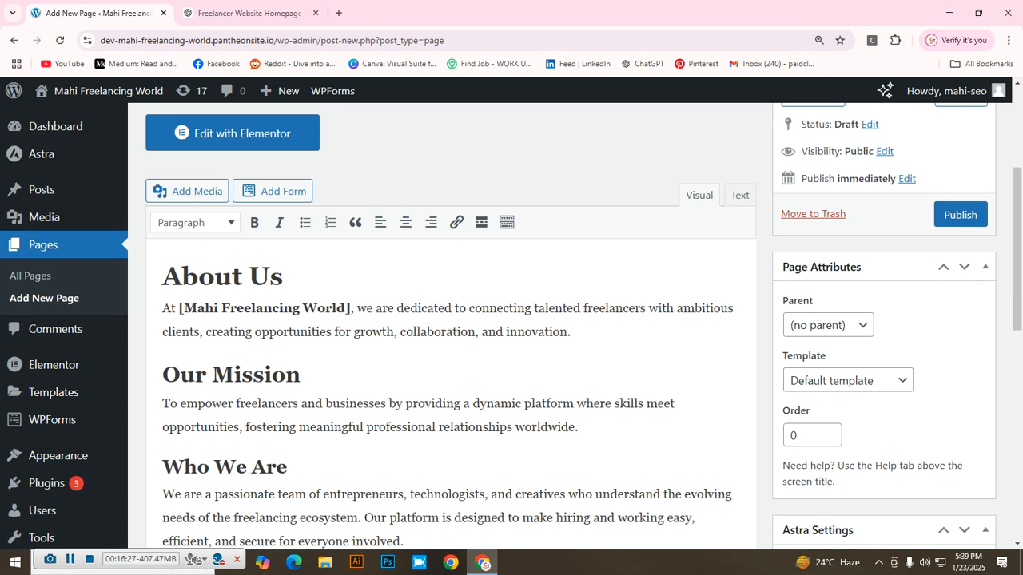
{"action": "scroll", "coordinate": [447, 336], "scroll_direction": "down", "scroll_amount": 3}
{"action": "scroll", "coordinate": [447, 336], "scroll_direction": "up", "scroll_amount": 2}
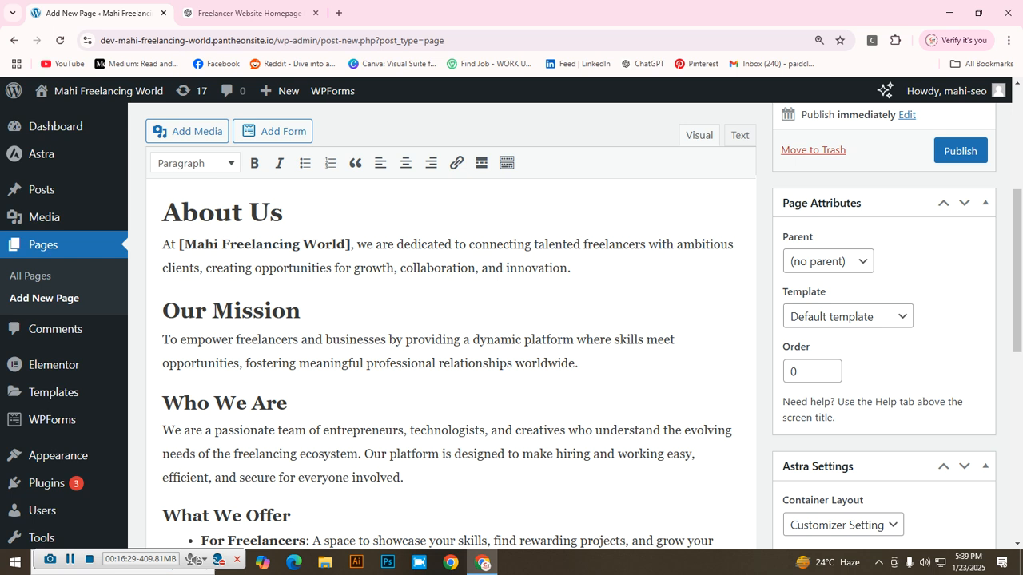
{"action": "scroll", "coordinate": [448, 336], "scroll_direction": "down", "scroll_amount": 2}
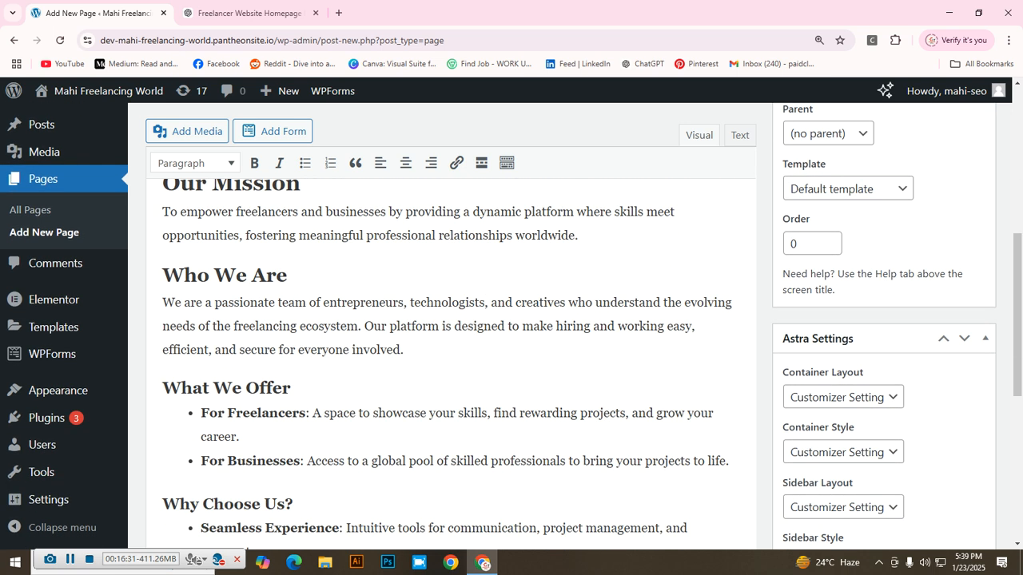
{"action": "scroll", "coordinate": [448, 336], "scroll_direction": "up", "scroll_amount": 3}
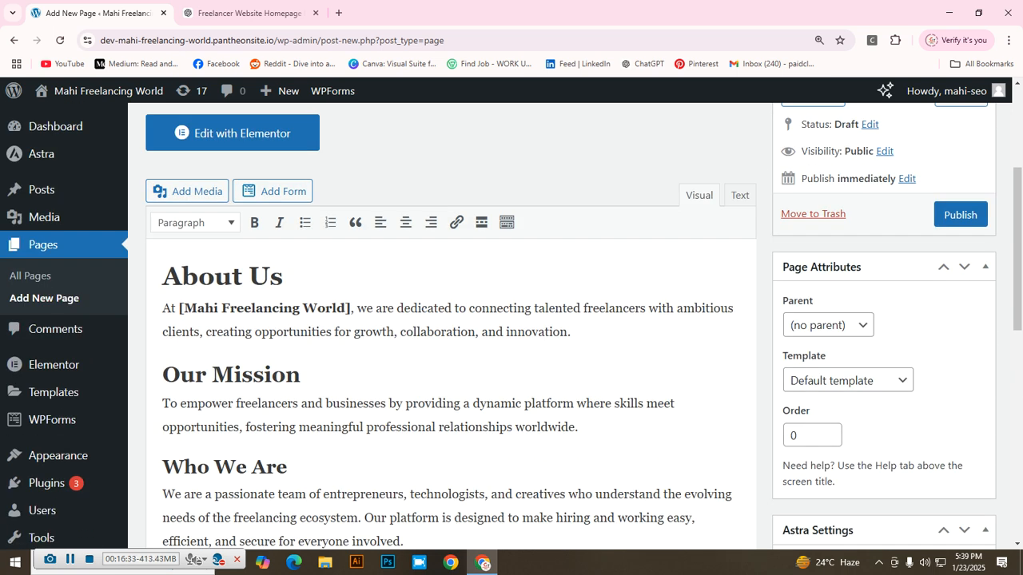
{"action": "left_click_drag", "start_coordinate": [184, 309], "coordinate": [345, 309]}
{"action": "right_click", "coordinate": [453, 235]}
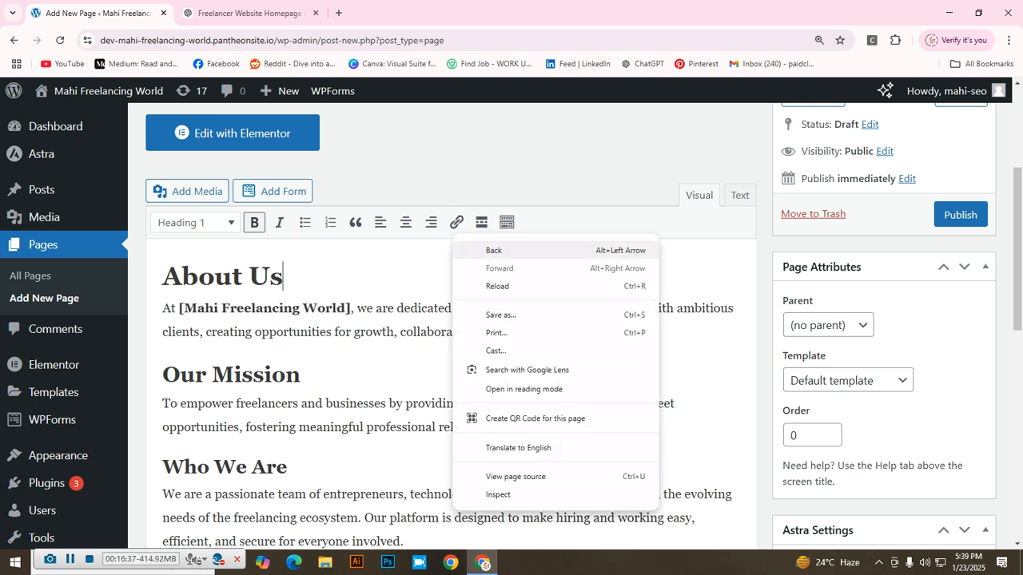
{"action": "left_click", "coordinate": [456, 226]}
{"action": "left_click", "coordinate": [323, 404]}
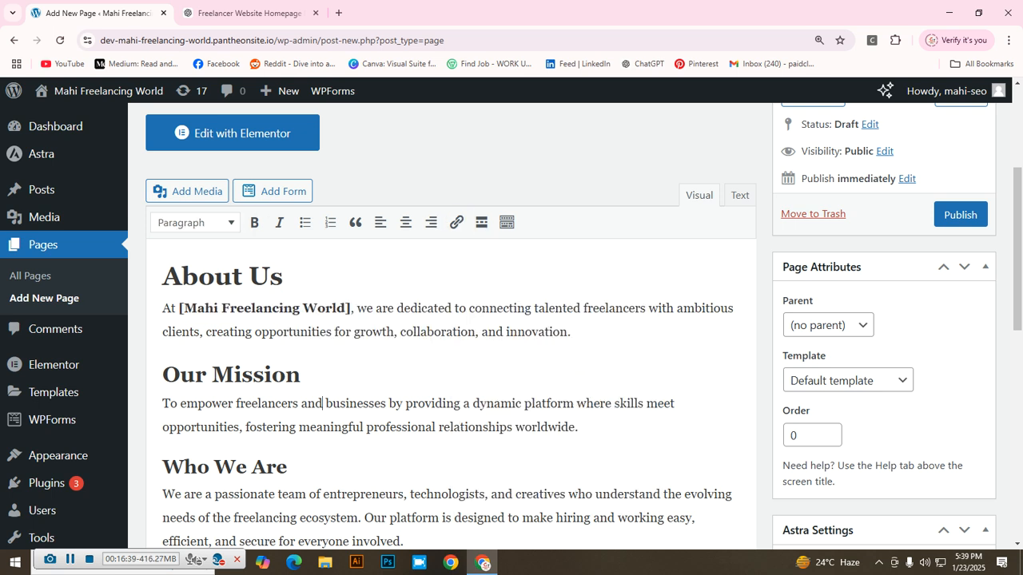
{"action": "left_click_drag", "start_coordinate": [184, 308], "coordinate": [346, 308]}
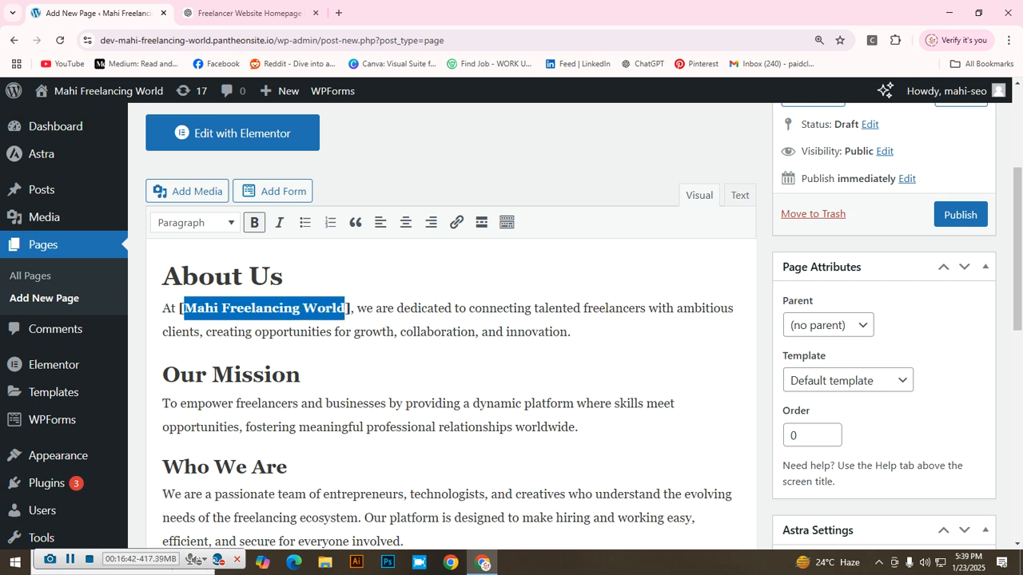
{"action": "left_click", "coordinate": [456, 222]}
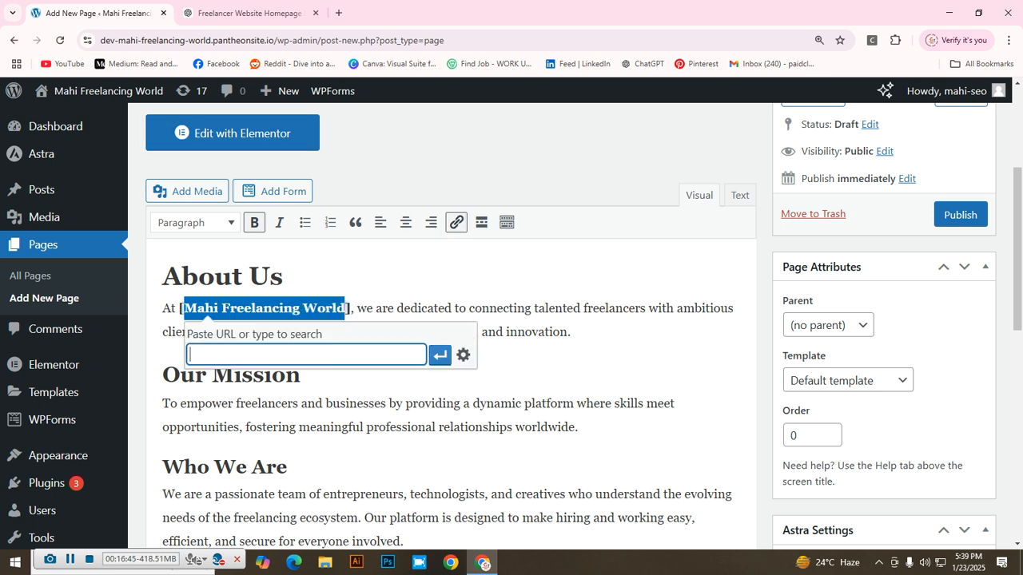
Step: In a new tab, open the site homepage from the 'Wordpress link' email in Gmail
{"action": "left_click", "coordinate": [338, 13]}
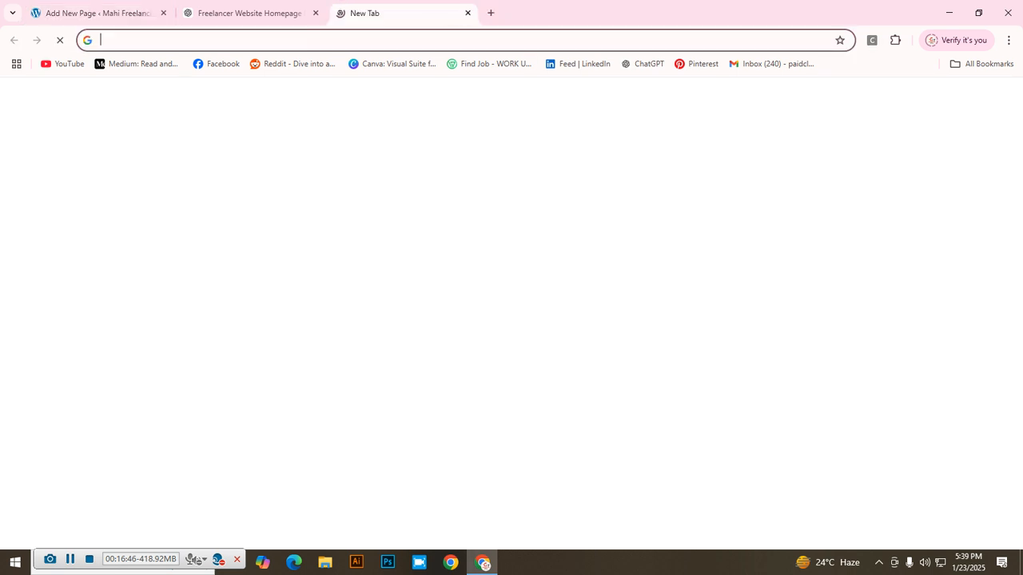
{"action": "left_click", "coordinate": [970, 97]}
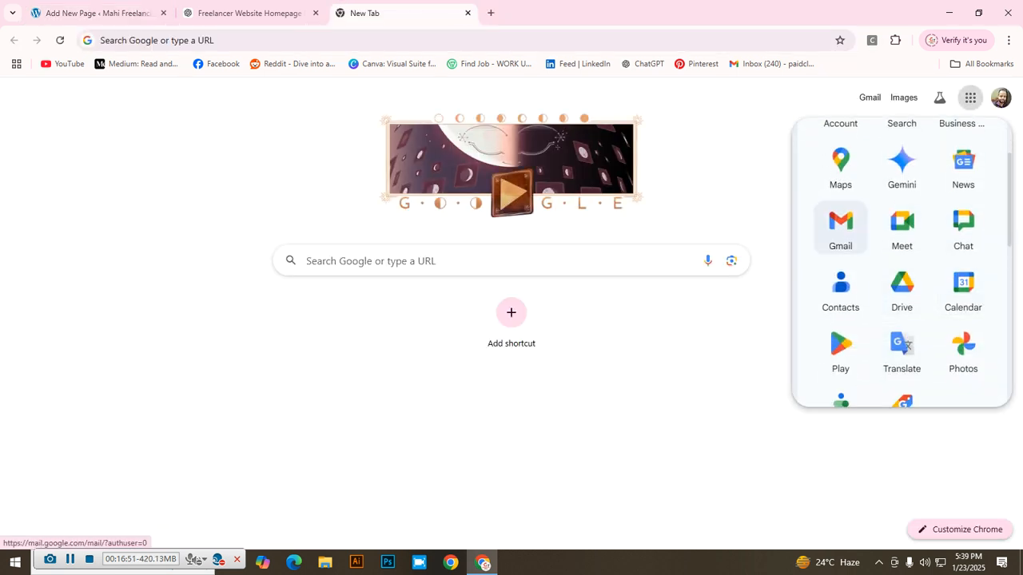
{"action": "left_click", "coordinate": [840, 225]}
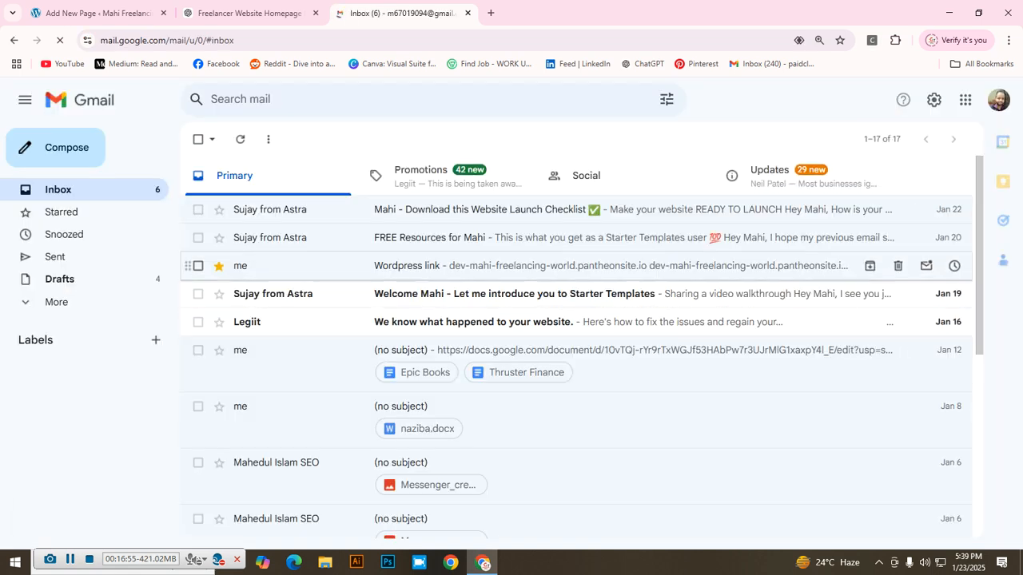
{"action": "left_click", "coordinate": [511, 266]}
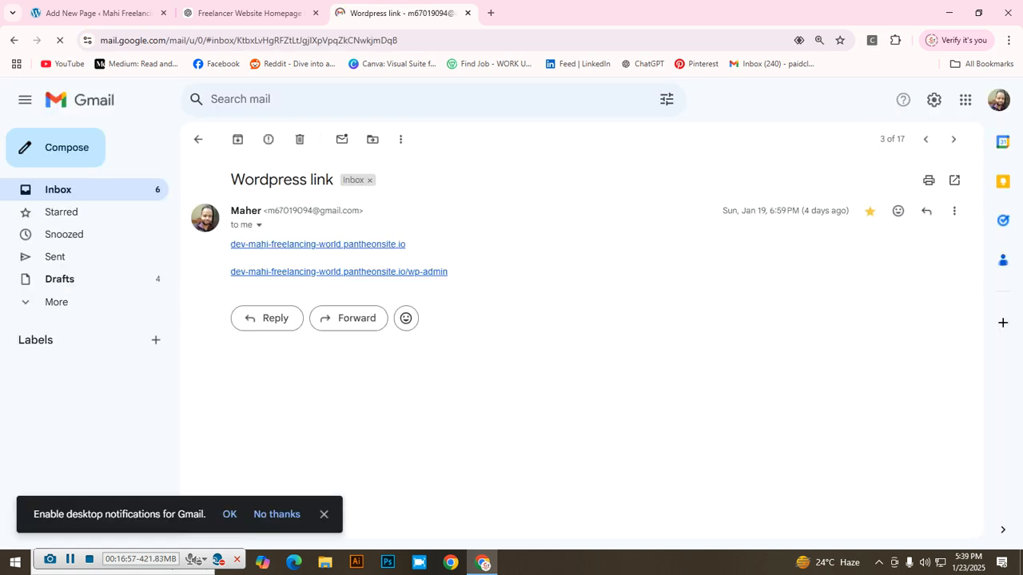
{"action": "left_click", "coordinate": [317, 244]}
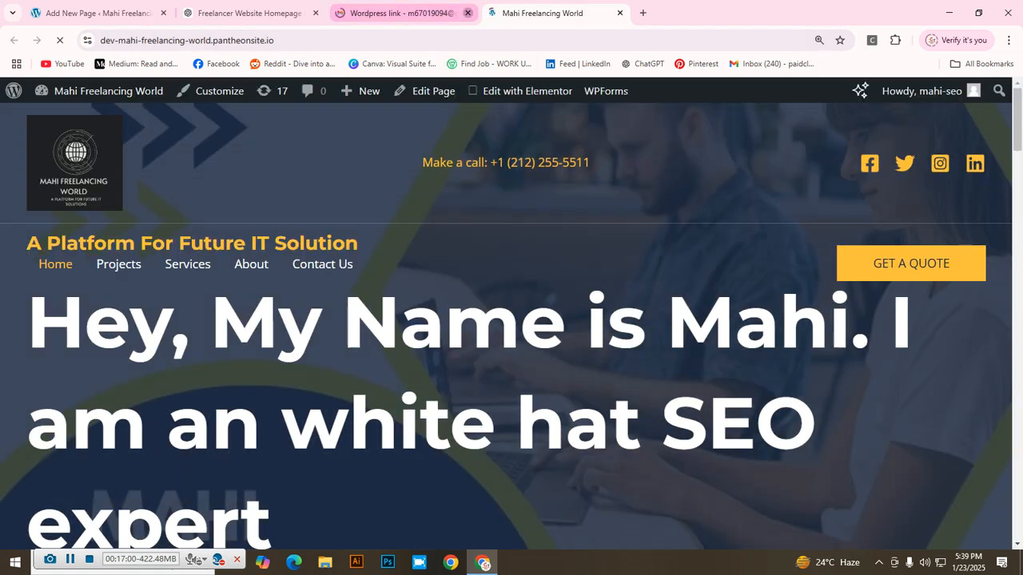
Step: Close the Gmail tab and copy the homepage's address, then go back to the editor
{"action": "left_click", "coordinate": [467, 13]}
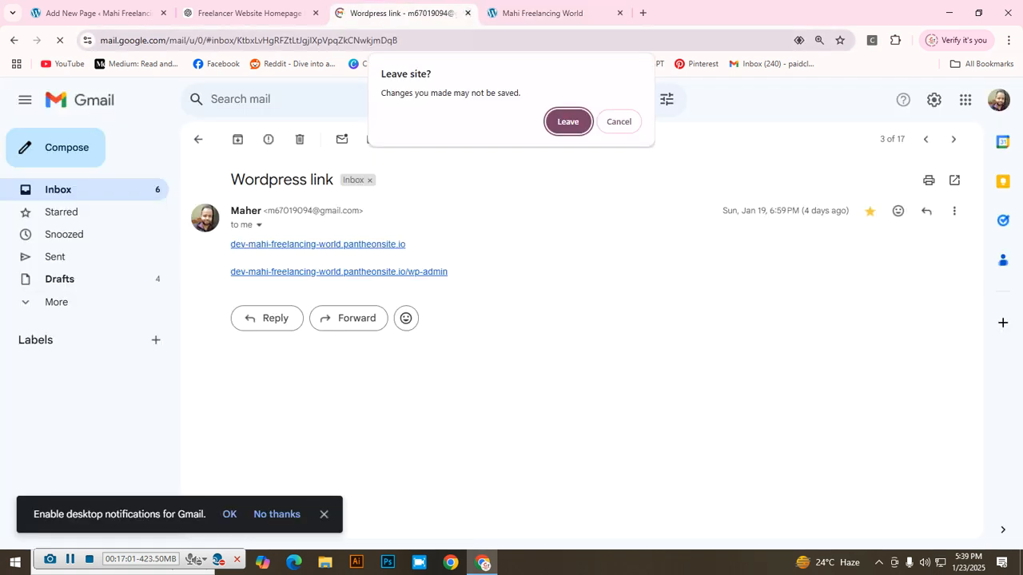
{"action": "left_click", "coordinate": [568, 121]}
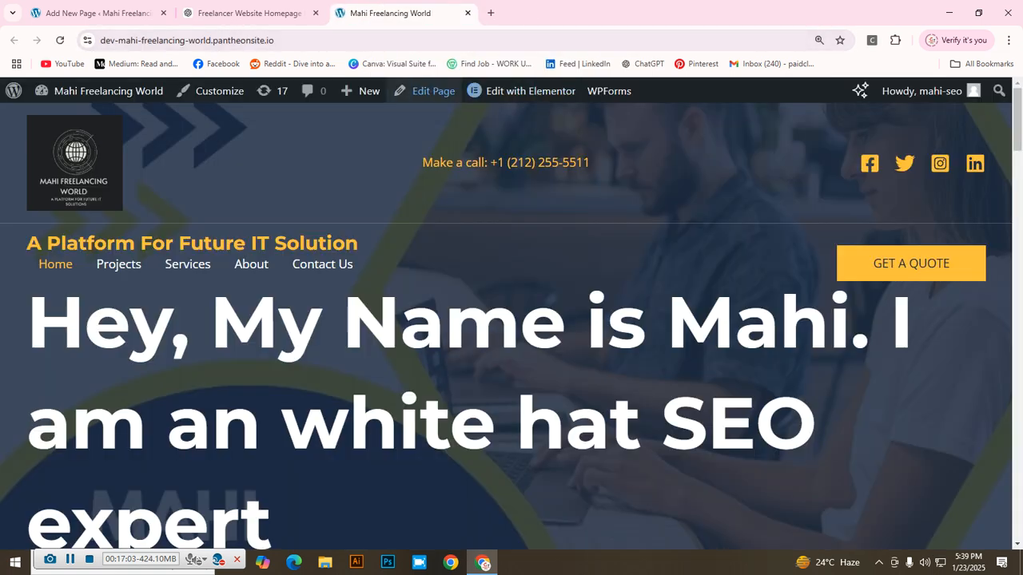
{"action": "left_click", "coordinate": [456, 40]}
{"action": "key", "text": "ctrl+c"}
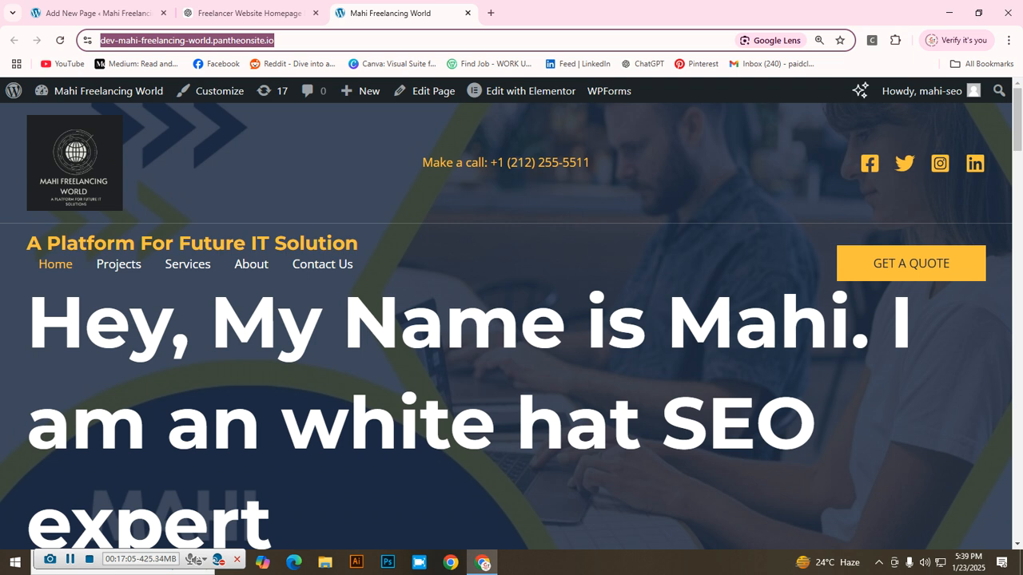
{"action": "left_click", "coordinate": [97, 13]}
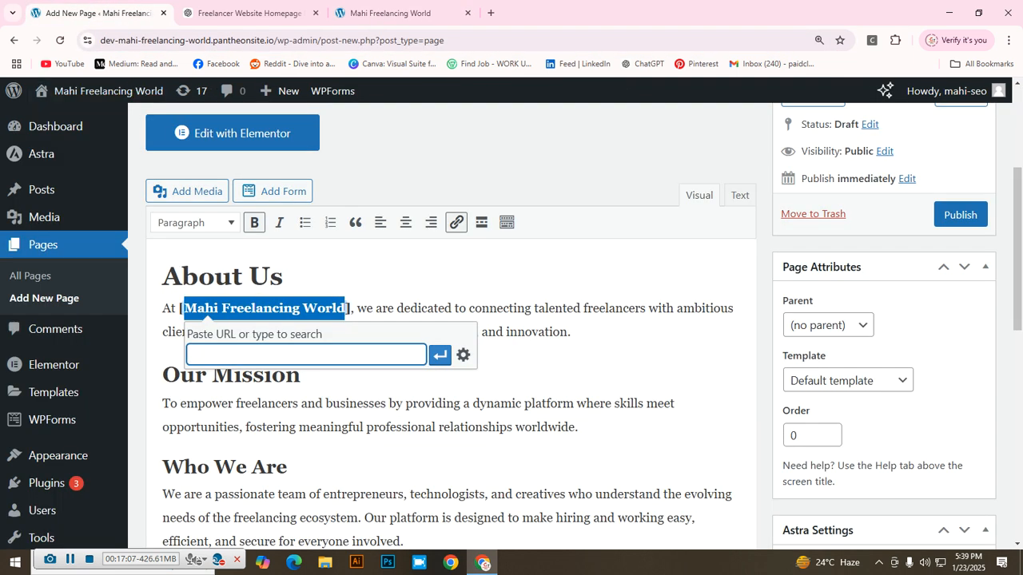
Step: Paste the homepage address as the link and apply it to Mahi Freelancing World
{"action": "right_click", "coordinate": [255, 355]}
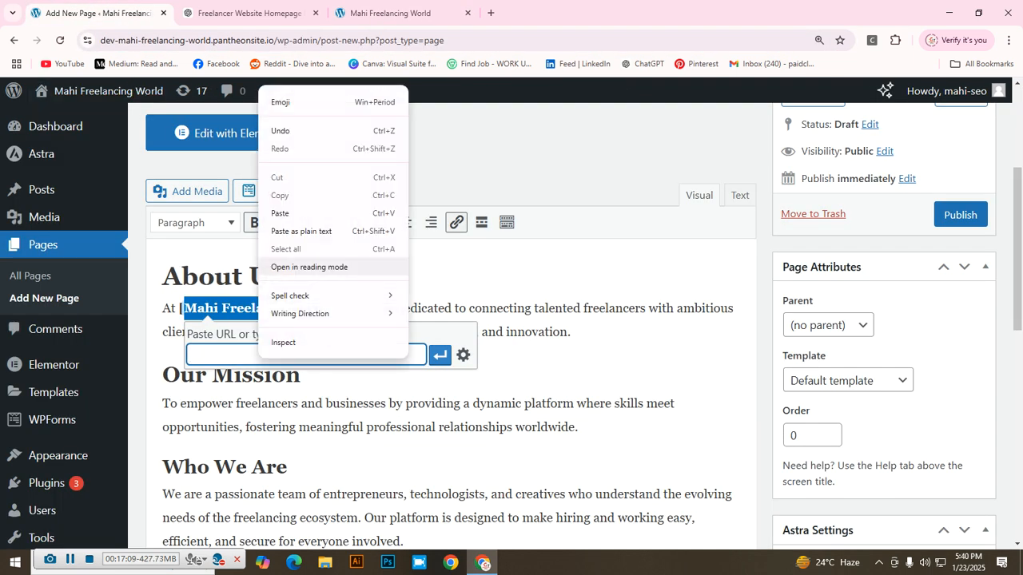
{"action": "left_click", "coordinate": [279, 213]}
{"action": "left_click", "coordinate": [440, 355]}
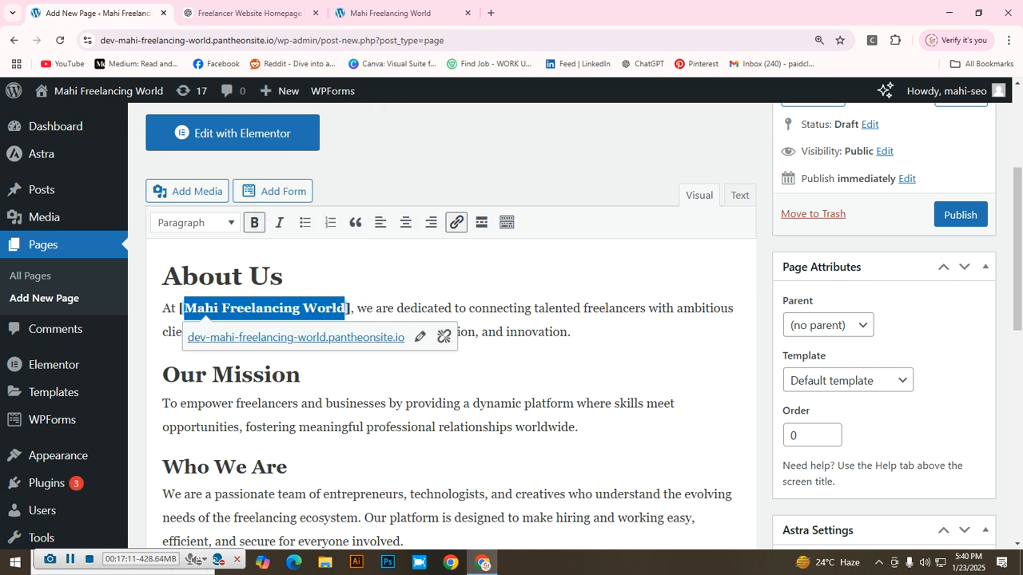
{"action": "left_click", "coordinate": [300, 375]}
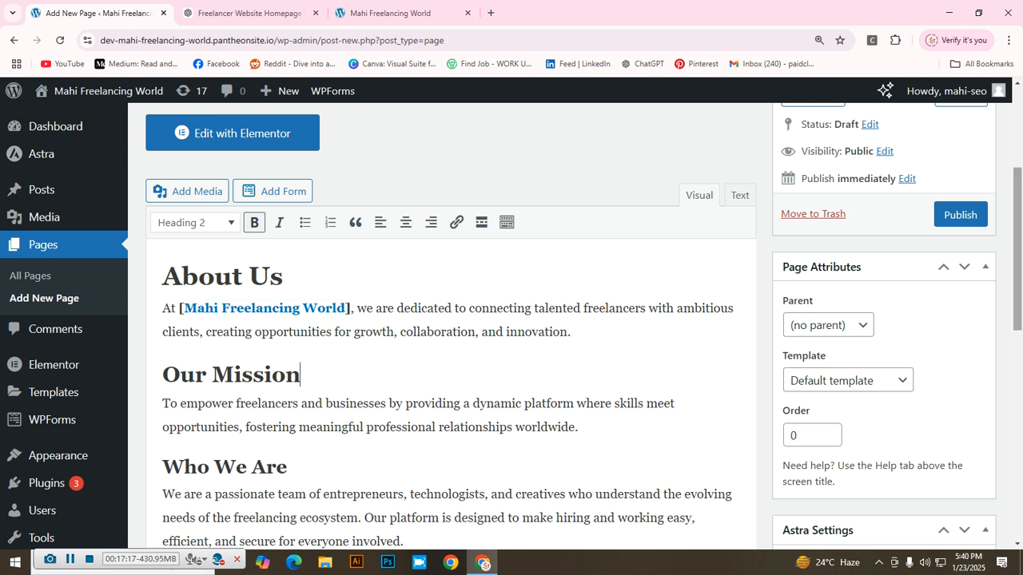
Step: Publish the About Us page and start a new blank page
{"action": "left_click", "coordinate": [960, 215]}
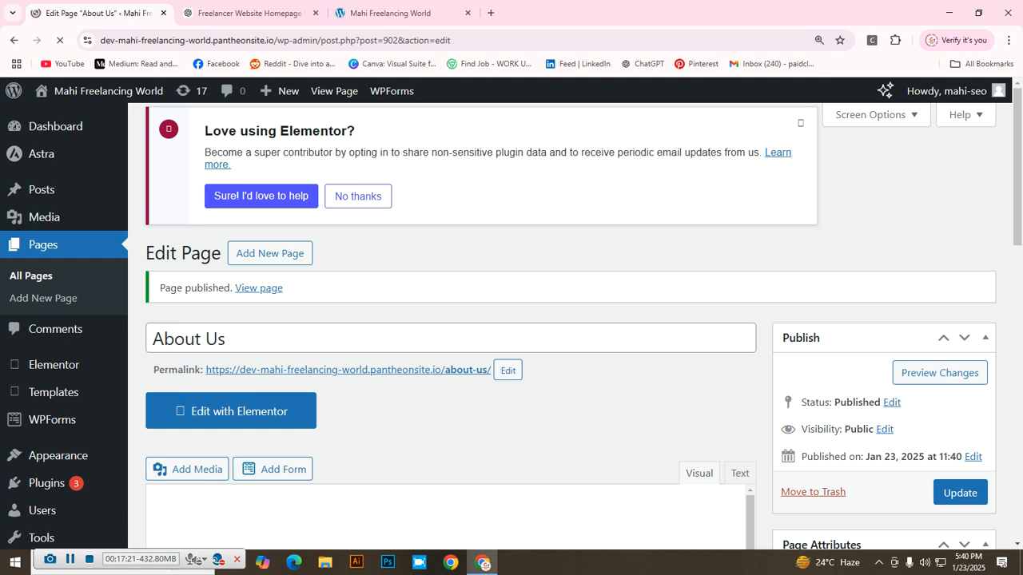
{"action": "scroll", "coordinate": [570, 326], "scroll_direction": "down", "scroll_amount": 1}
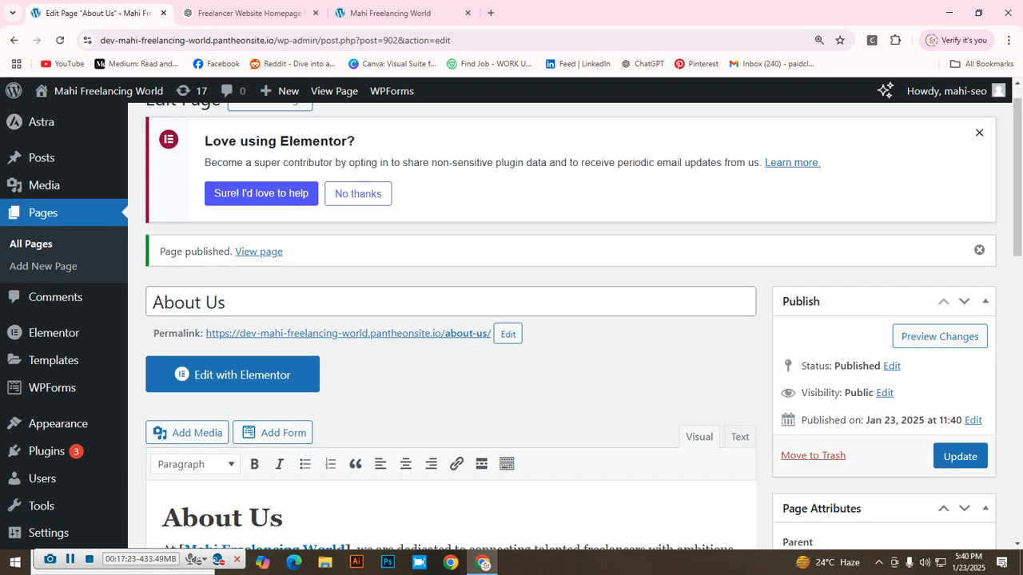
{"action": "scroll", "coordinate": [571, 326], "scroll_direction": "up", "scroll_amount": 1}
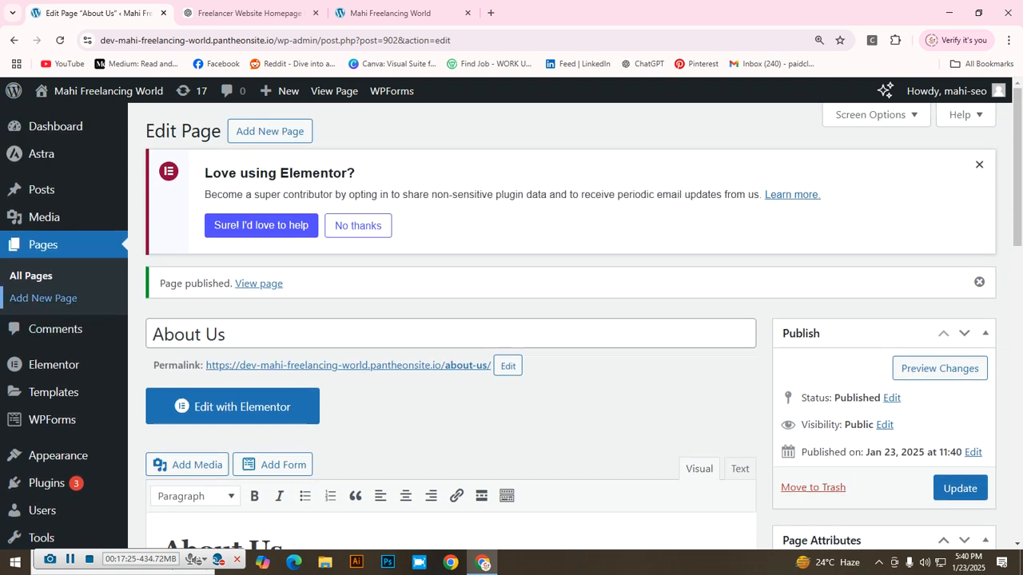
{"action": "left_click", "coordinate": [43, 298]}
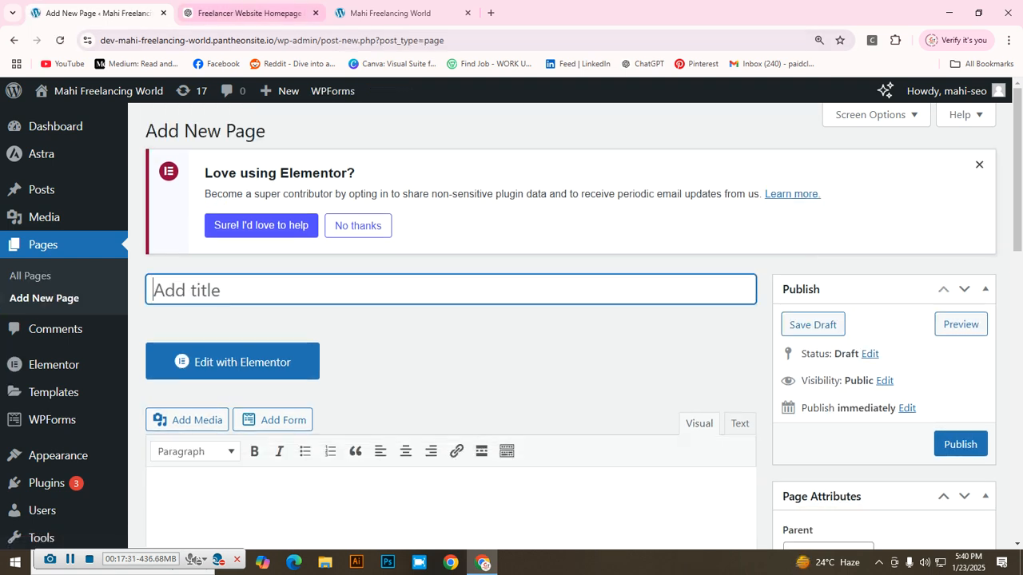
Step: Paste the site homepage address into ChatGPT and send it
{"action": "left_click", "coordinate": [248, 13]}
{"action": "scroll", "coordinate": [631, 288], "scroll_direction": "down", "scroll_amount": 6}
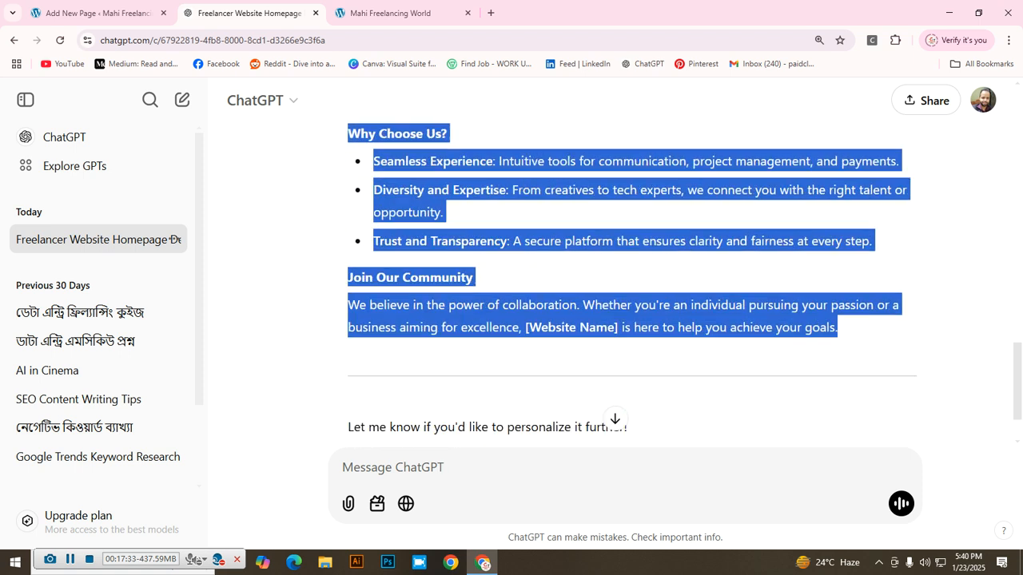
{"action": "left_click", "coordinate": [392, 467]}
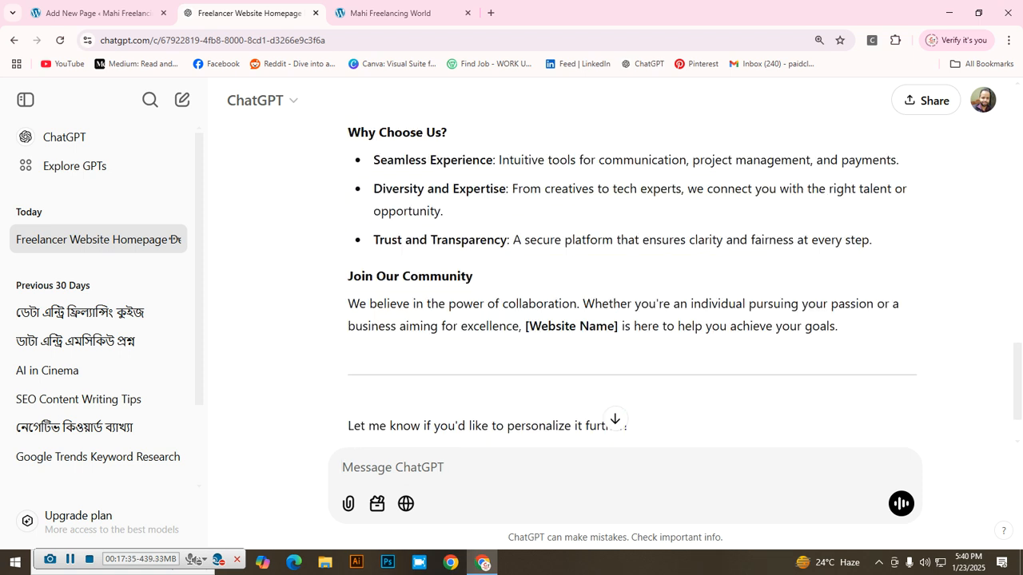
{"action": "key", "text": "ctrl+v"}
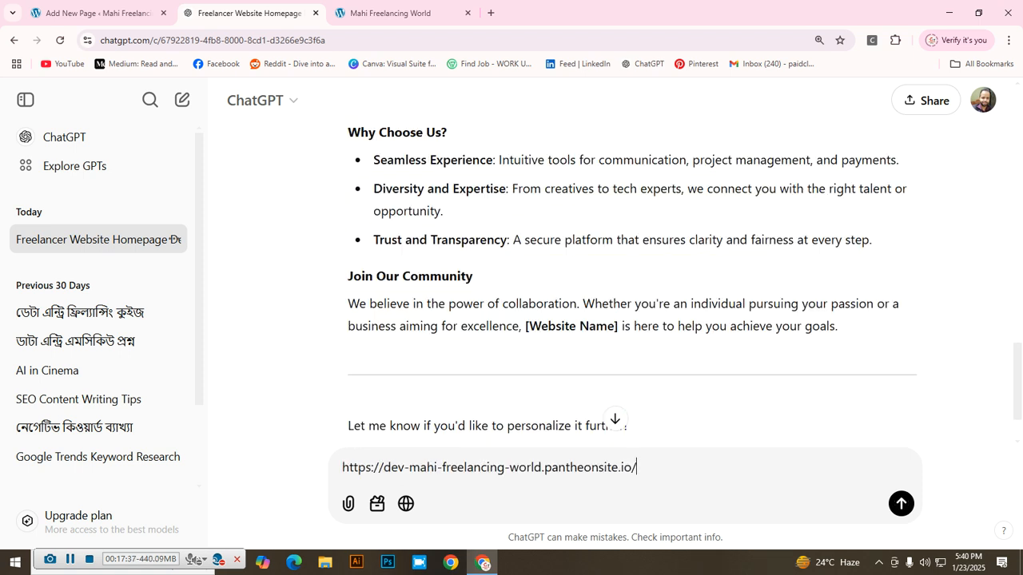
{"action": "key", "text": "Return"}
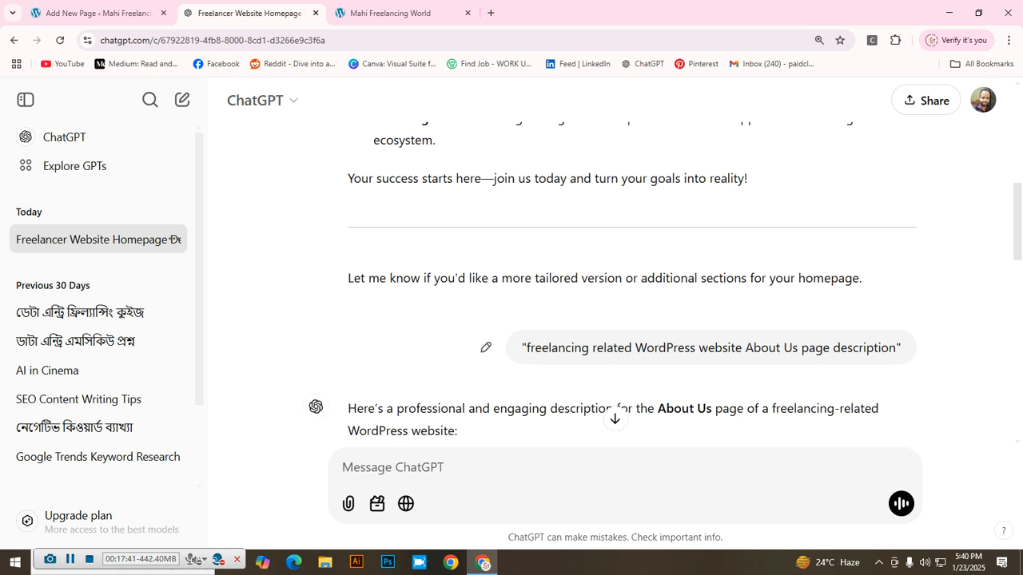
Step: Reuse the earlier About Us prompt with About changed to Contact, and send it
{"action": "left_click_drag", "start_coordinate": [525, 348], "coordinate": [903, 348]}
{"action": "left_click", "coordinate": [901, 348]}
{"action": "left_click_drag", "start_coordinate": [522, 347], "coordinate": [901, 348]}
{"action": "key", "text": "ctrl+c"}
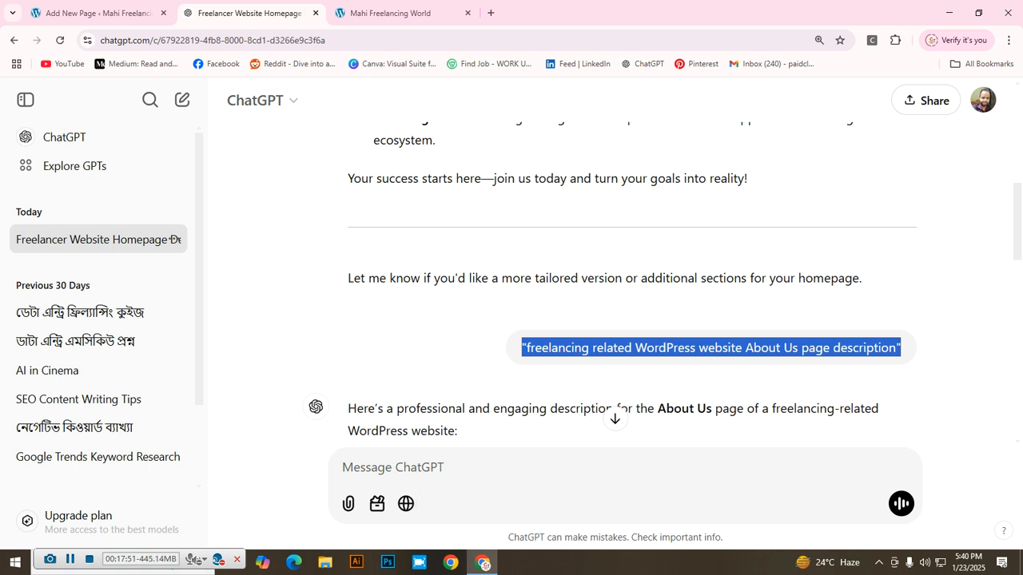
{"action": "left_click", "coordinate": [392, 468]}
{"action": "key", "text": "ctrl+v"}
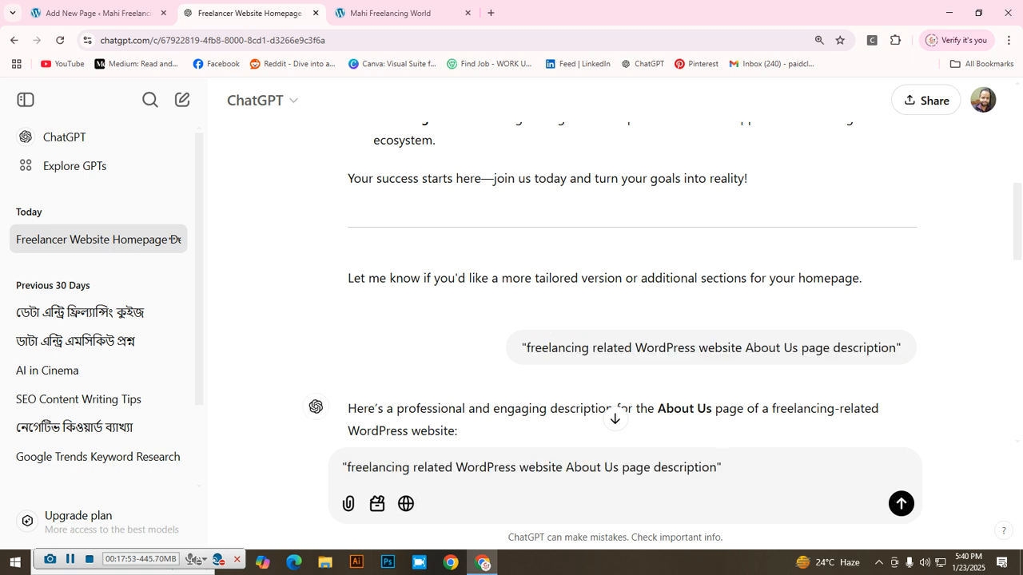
{"action": "left_click", "coordinate": [600, 468]}
{"action": "key", "text": "BackSpace"}
{"action": "key", "text": "BackSpace"}
{"action": "key", "text": "BackSpace"}
{"action": "key", "text": "BackSpace"}
{"action": "key", "text": "BackSpace"}
{"action": "key", "text": "BackSpace"}
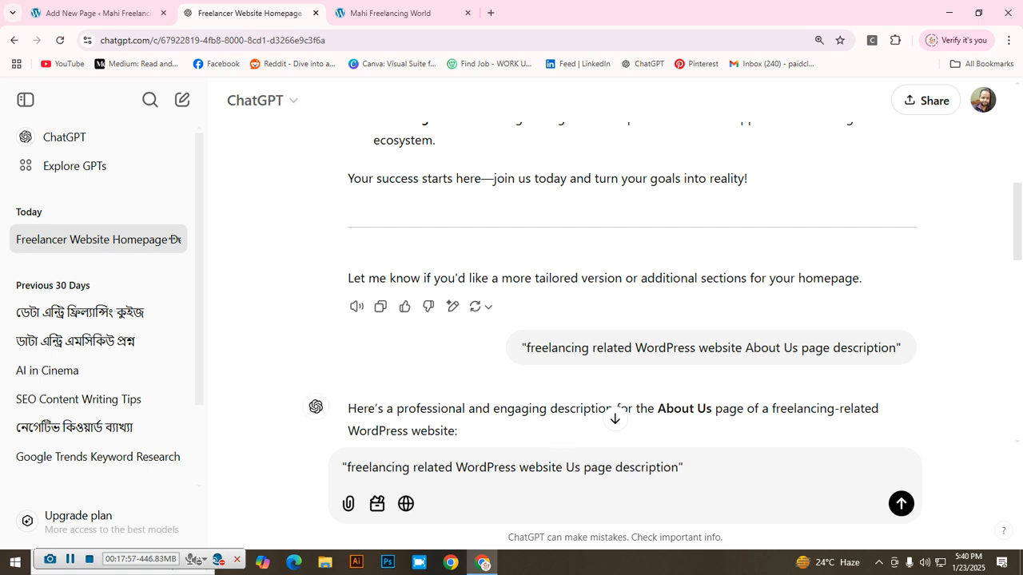
{"action": "type", "text": "Co"}
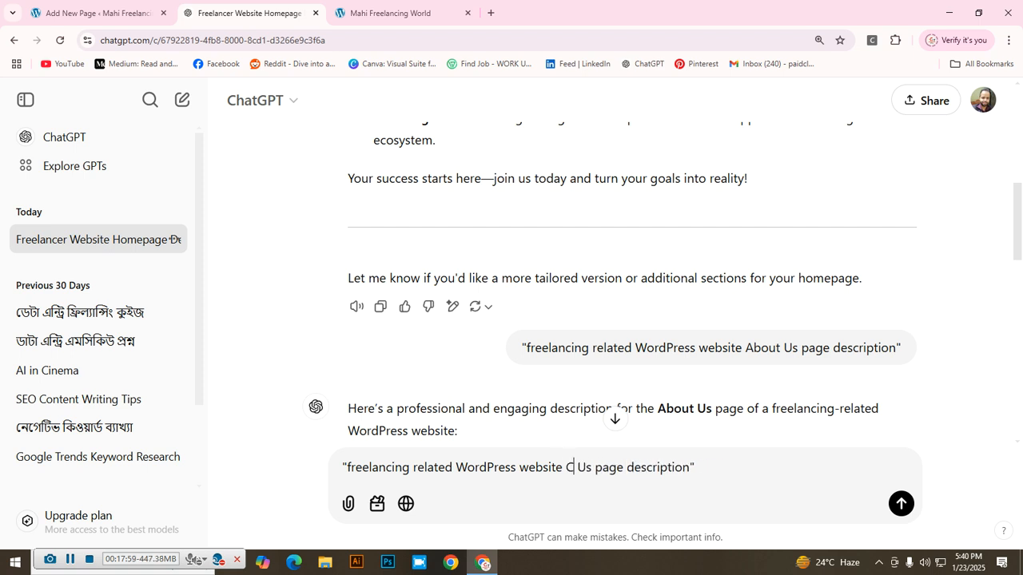
{"action": "type", "text": "ntact"}
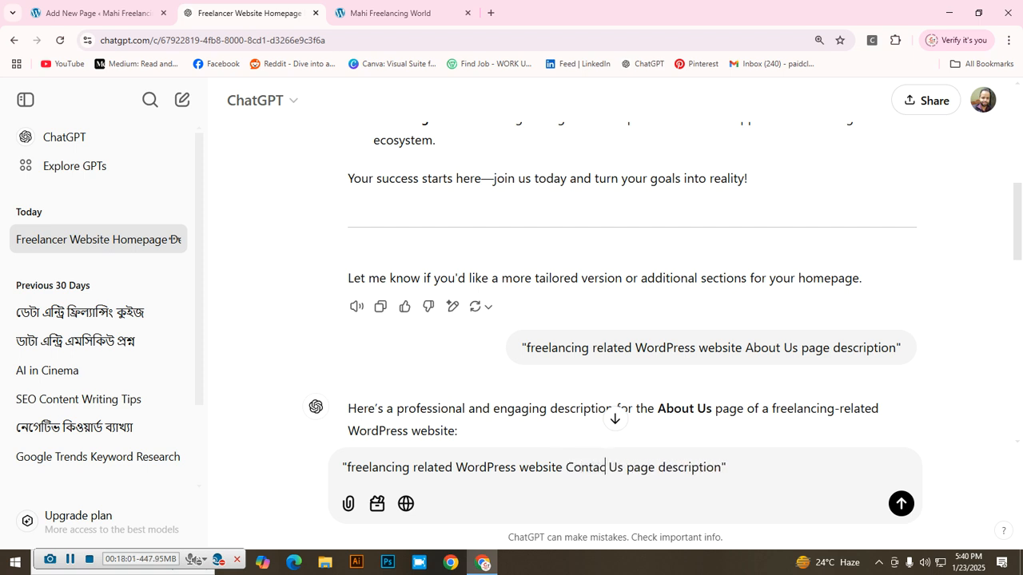
{"action": "key", "text": "Return"}
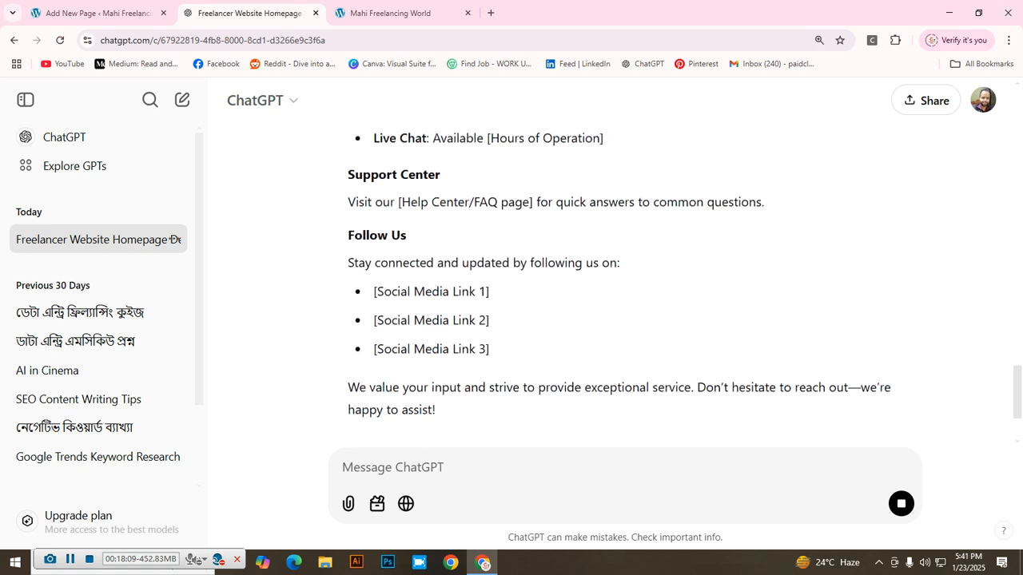
Step: Copy ChatGPT's Contact Us page description and return to the WordPress page editor
{"action": "scroll", "coordinate": [631, 279], "scroll_direction": "up", "scroll_amount": 3}
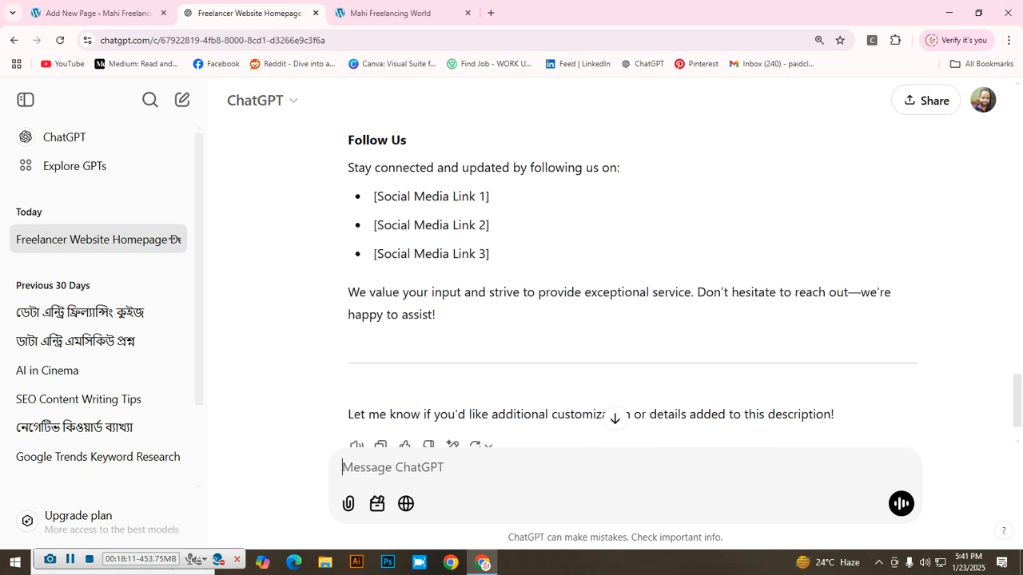
{"action": "scroll", "coordinate": [631, 280], "scroll_direction": "up", "scroll_amount": 1}
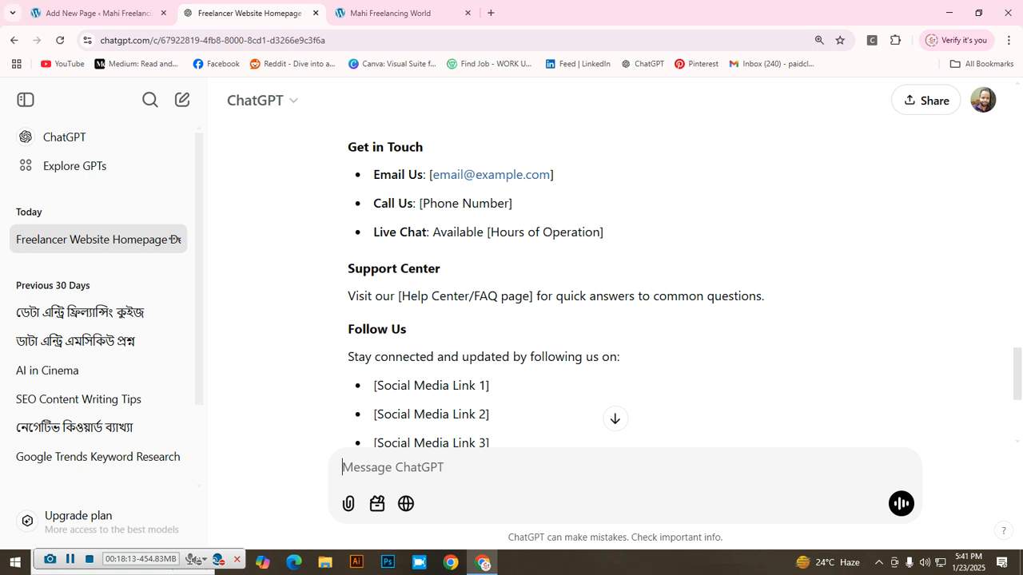
{"action": "scroll", "coordinate": [632, 280], "scroll_direction": "up", "scroll_amount": 2}
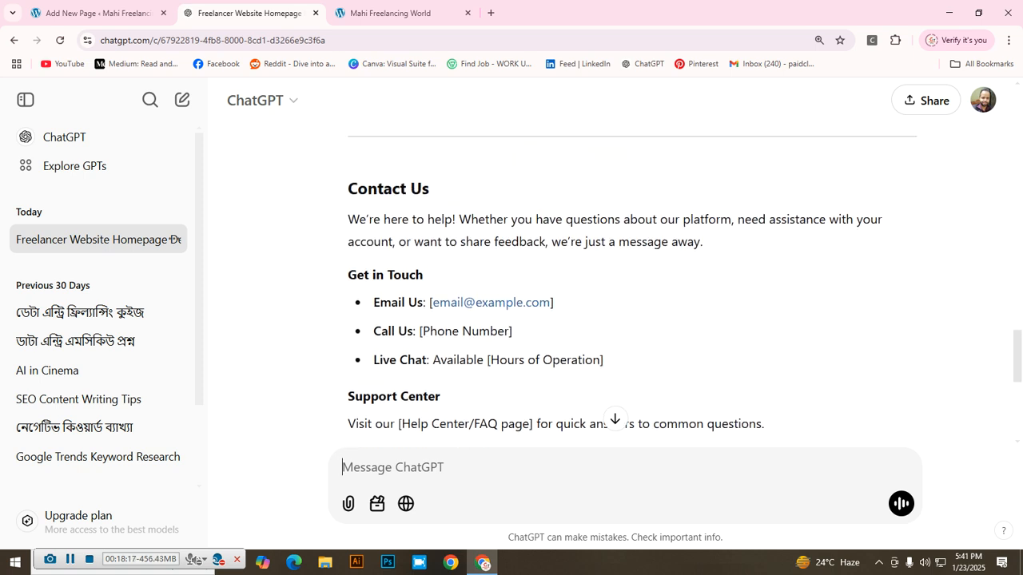
{"action": "scroll", "coordinate": [631, 279], "scroll_direction": "down", "scroll_amount": 3}
{"action": "scroll", "coordinate": [631, 280], "scroll_direction": "up", "scroll_amount": 4}
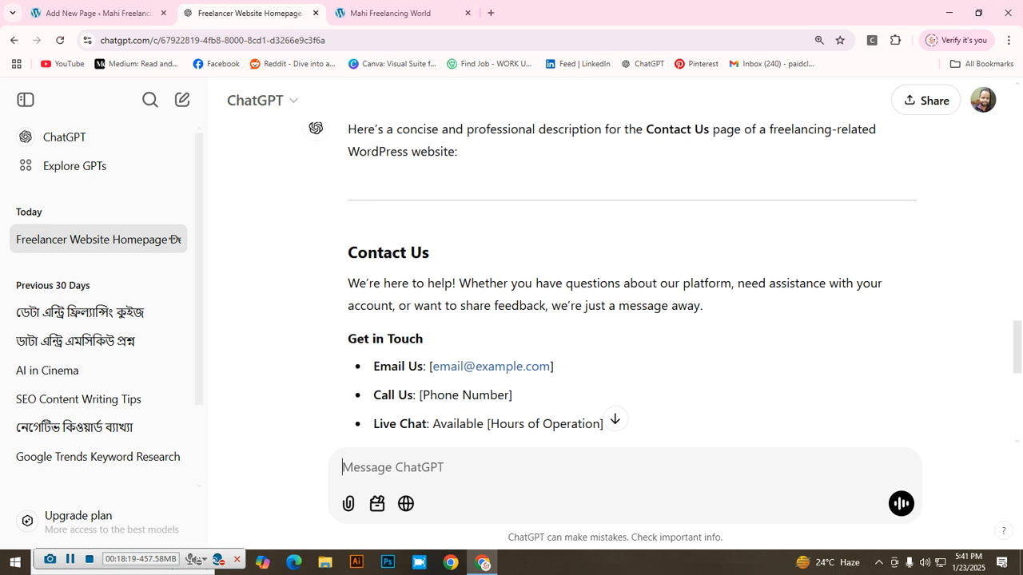
{"action": "left_click_drag", "start_coordinate": [347, 252], "coordinate": [436, 248]}
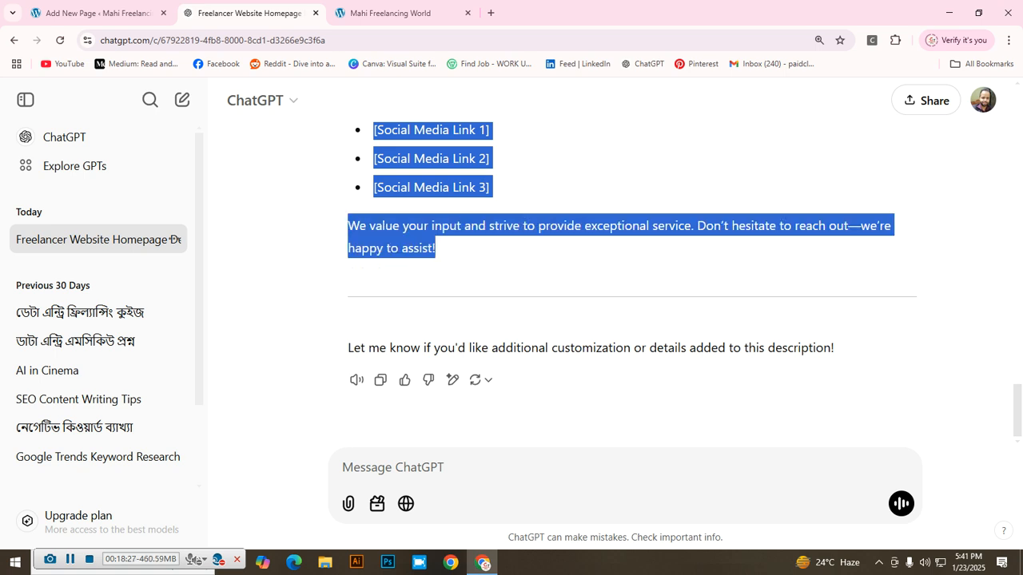
{"action": "scroll", "coordinate": [623, 280], "scroll_direction": "up", "scroll_amount": 8}
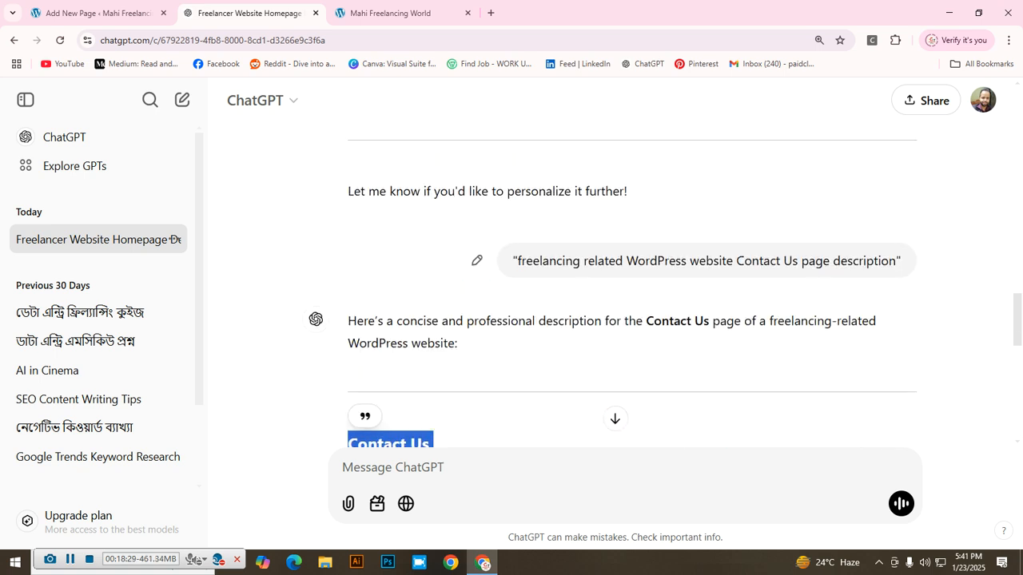
{"action": "left_click", "coordinate": [92, 12]}
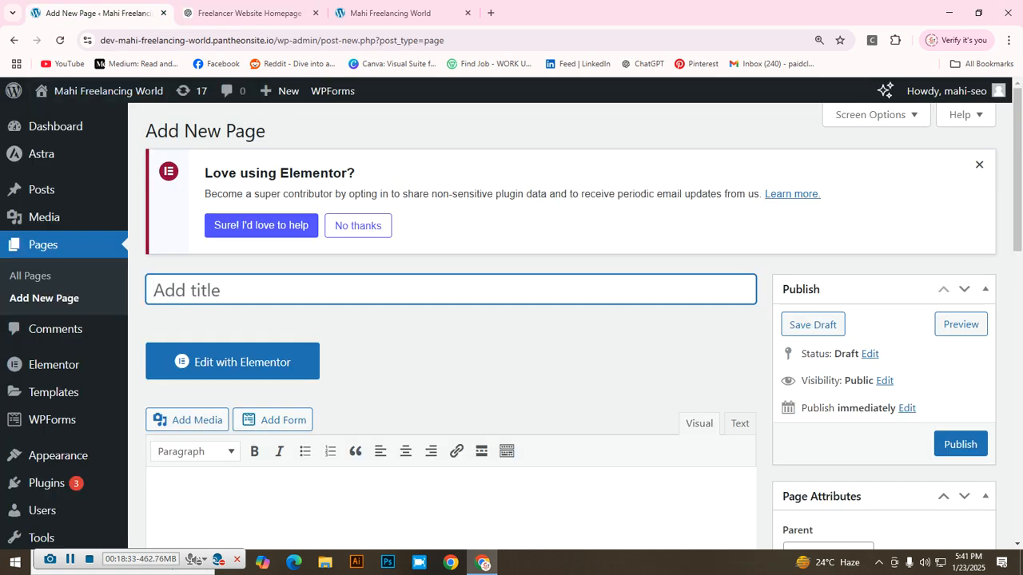
Step: Title the new page 'Contact Us' and paste the ChatGPT contact text into its body
{"action": "type", "text": "Cont"}
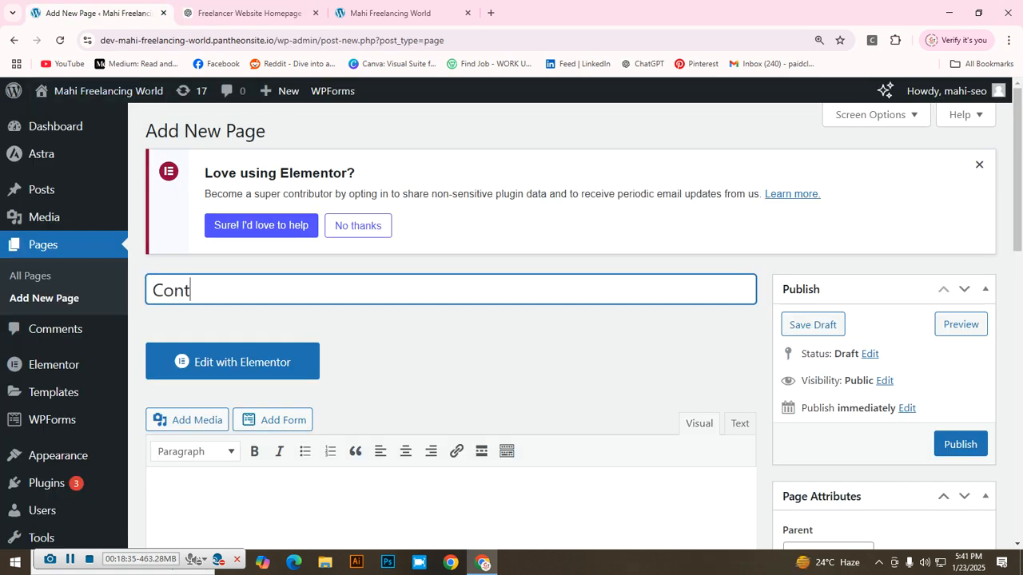
{"action": "type", "text": "act Us"}
{"action": "scroll", "coordinate": [210, 373], "scroll_direction": "down", "scroll_amount": 2}
{"action": "left_click", "coordinate": [209, 373]}
{"action": "right_click", "coordinate": [209, 374]}
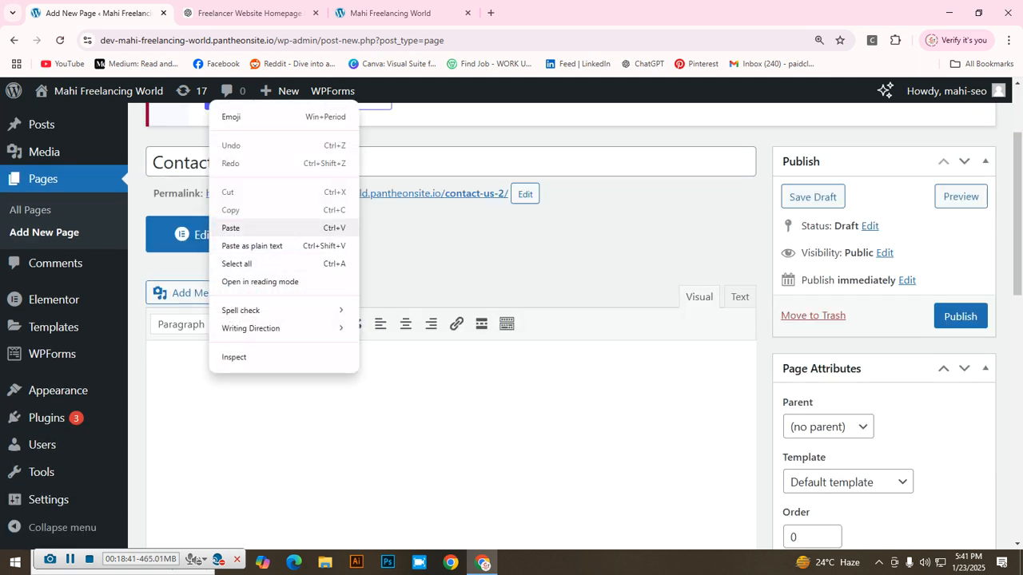
{"action": "left_click", "coordinate": [240, 228]}
{"action": "scroll", "coordinate": [447, 359], "scroll_direction": "down", "scroll_amount": 2}
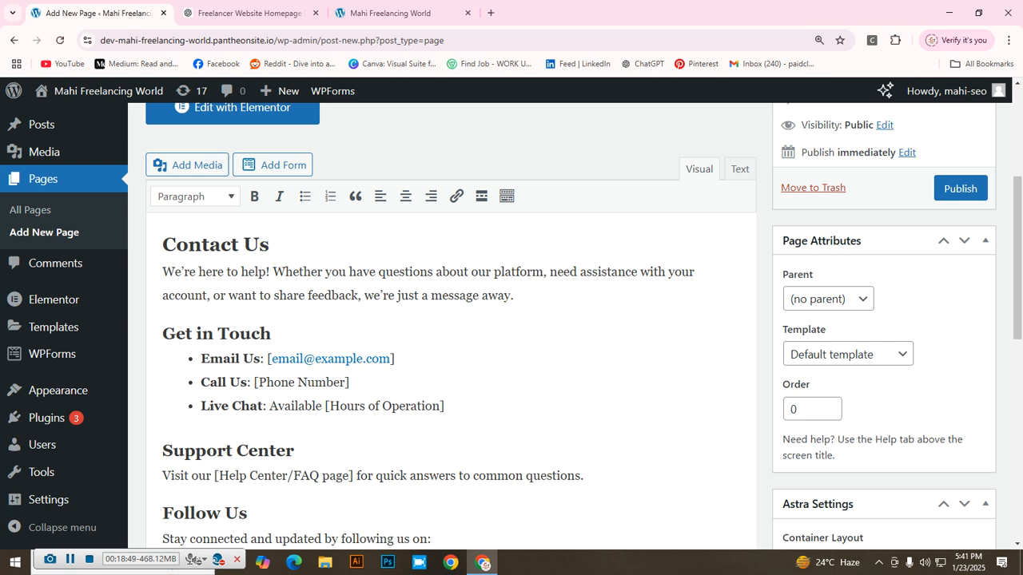
Step: Replace the placeholders with the contact's email address, phone number, and Zoom for Live Chat
{"action": "left_click", "coordinate": [389, 359]}
{"action": "key", "text": "BackSpace"}
{"action": "key", "text": "BackSpace"}
{"action": "key", "text": "BackSpace"}
{"action": "key", "text": "BackSpace"}
{"action": "key", "text": "BackSpace"}
{"action": "key", "text": "BackSpace"}
{"action": "key", "text": "BackSpace"}
{"action": "key", "text": "BackSpace"}
{"action": "key", "text": "BackSpace"}
{"action": "key", "text": "BackSpace"}
{"action": "key", "text": "BackSpace"}
{"action": "key", "text": "BackSpace"}
{"action": "key", "text": "BackSpace"}
{"action": "key", "text": "BackSpace"}
{"action": "key", "text": "BackSpace"}
{"action": "key", "text": "BackSpace"}
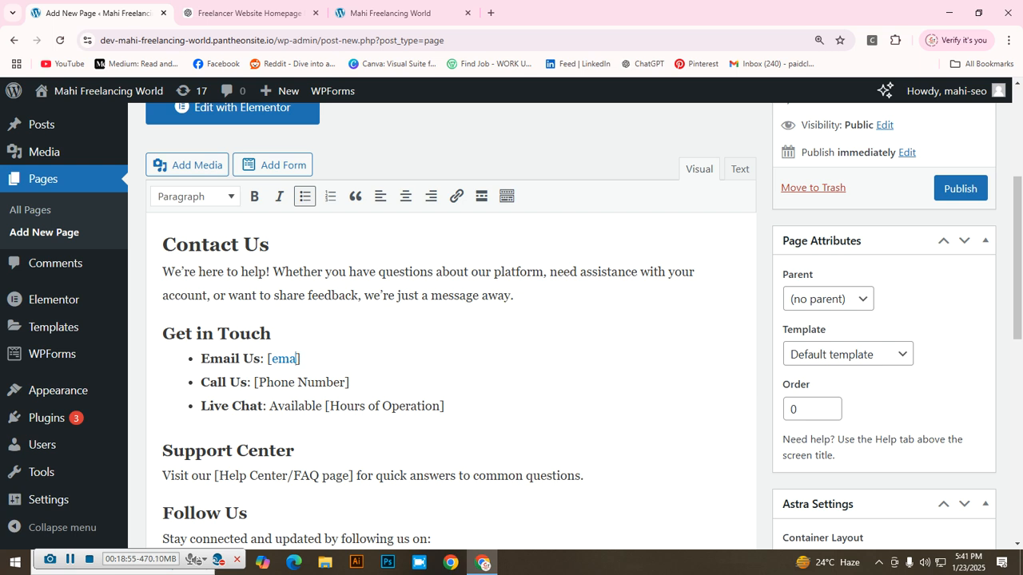
{"action": "key", "text": "BackSpace"}
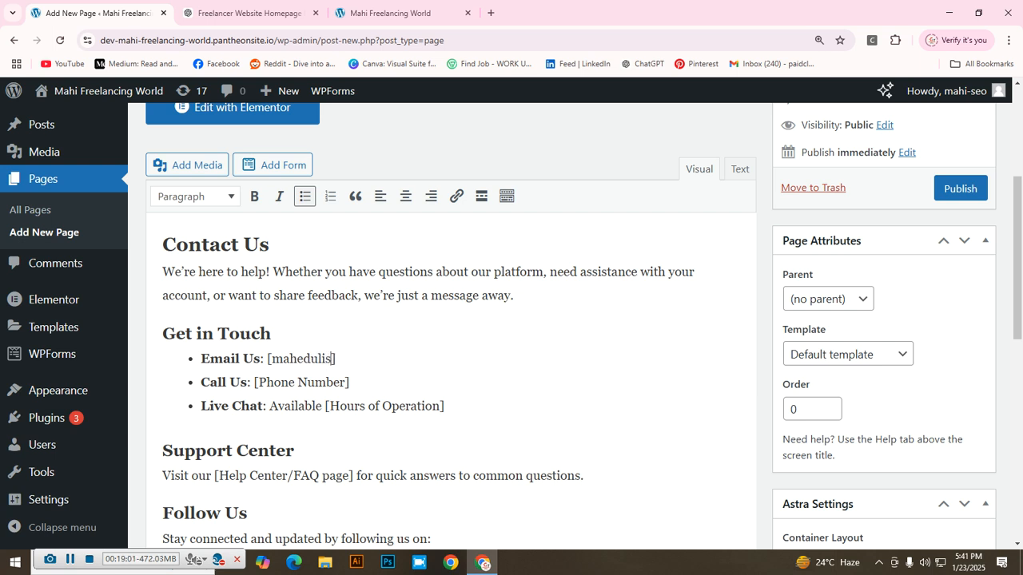
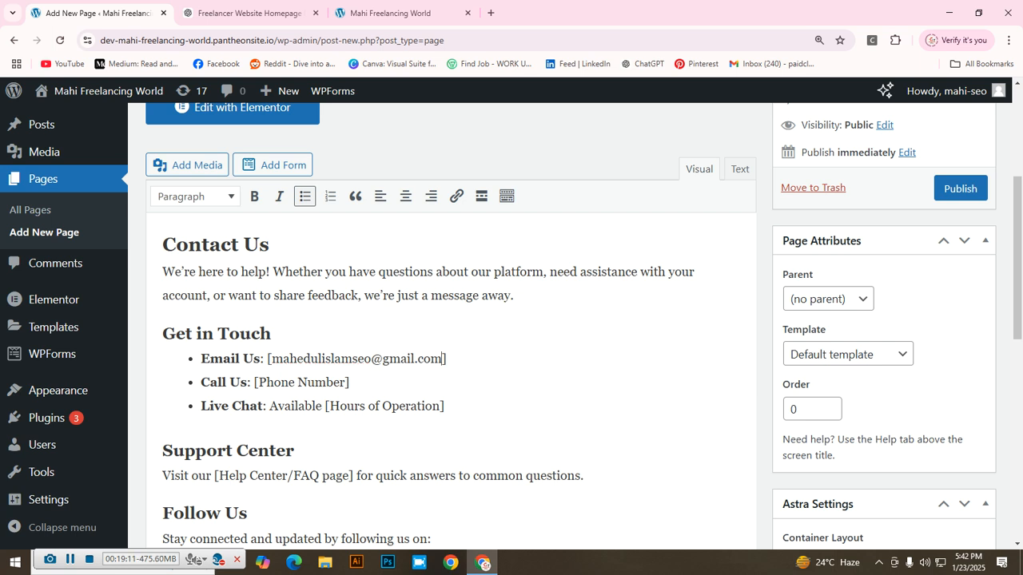
{"action": "scroll", "coordinate": [447, 336], "scroll_direction": "down", "scroll_amount": 1}
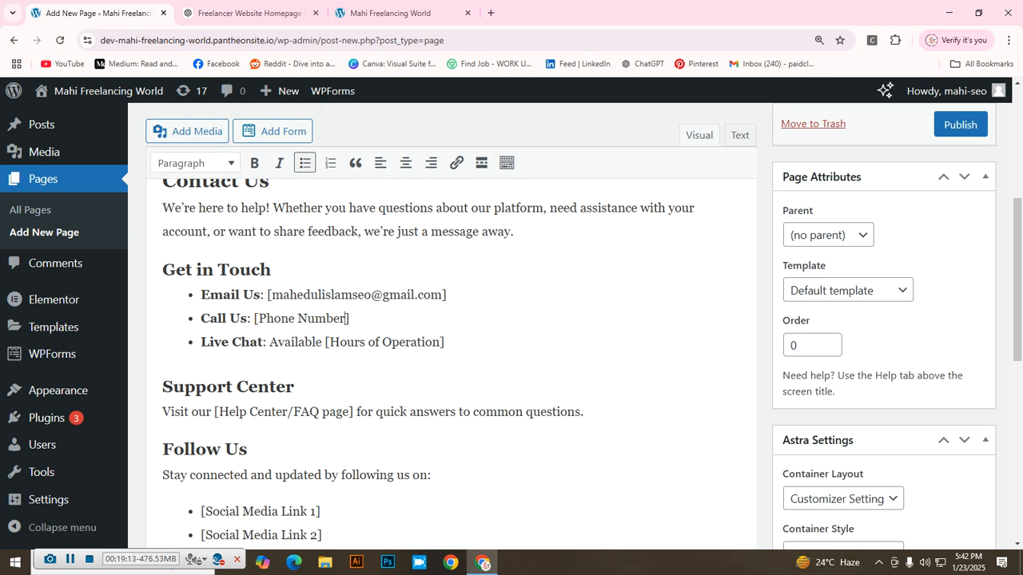
{"action": "key", "text": "BackSpace"}
{"action": "key", "text": "BackSpace"}
{"action": "key", "text": "BackSpace"}
{"action": "key", "text": "BackSpace"}
{"action": "key", "text": "BackSpace"}
{"action": "key", "text": "BackSpace"}
{"action": "key", "text": "BackSpace"}
{"action": "key", "text": "BackSpace"}
{"action": "key", "text": "BackSpace"}
{"action": "key", "text": "BackSpace"}
{"action": "key", "text": "BackSpace"}
{"action": "key", "text": "BackSpace"}
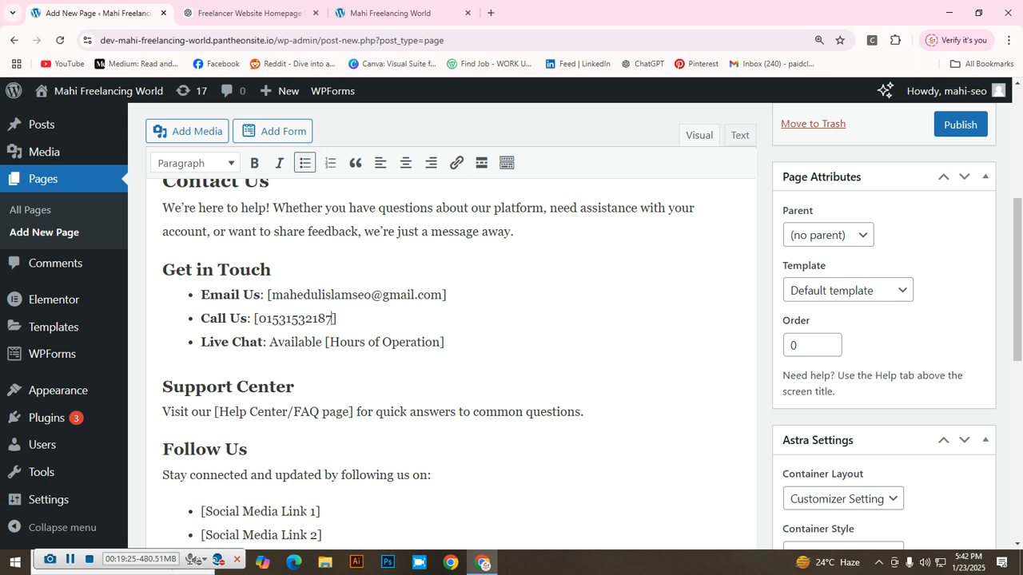
{"action": "left_click", "coordinate": [439, 342]}
{"action": "key", "text": "BackSpace"}
{"action": "key", "text": "BackSpace"}
{"action": "key", "text": "BackSpace"}
{"action": "key", "text": "BackSpace"}
{"action": "key", "text": "BackSpace"}
{"action": "key", "text": "BackSpace"}
{"action": "key", "text": "BackSpace"}
{"action": "key", "text": "BackSpace"}
{"action": "key", "text": "BackSpace"}
{"action": "key", "text": "BackSpace"}
{"action": "key", "text": "BackSpace"}
{"action": "key", "text": "BackSpace"}
{"action": "key", "text": "BackSpace"}
{"action": "key", "text": "BackSpace"}
{"action": "key", "text": "BackSpace"}
{"action": "key", "text": "BackSpace"}
{"action": "key", "text": "BackSpace"}
{"action": "key", "text": "BackSpace"}
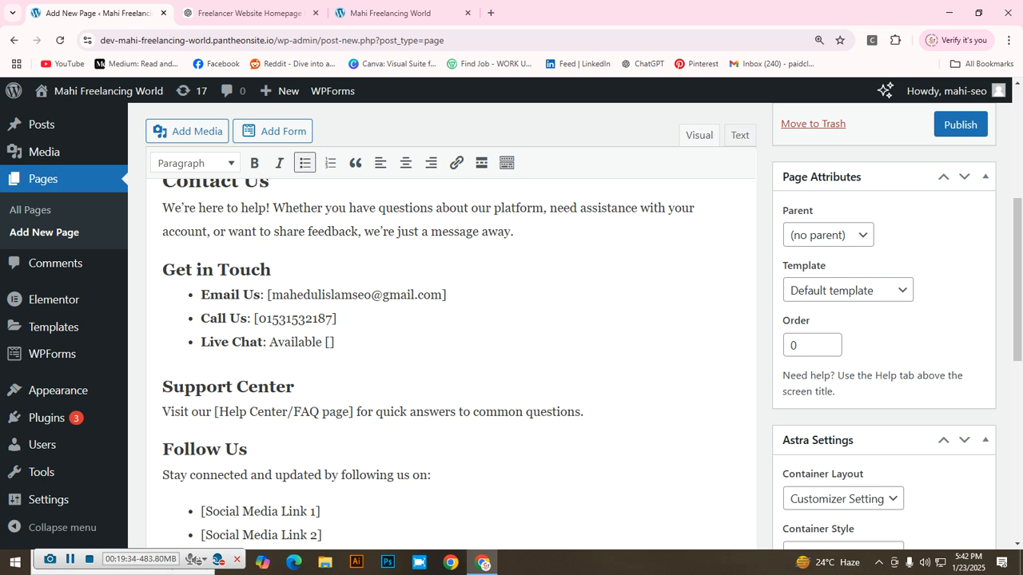
{"action": "type", "text": "Zoom"}
Step: Delete the Support Center heading and its line from the draft
{"action": "scroll", "coordinate": [447, 360], "scroll_direction": "down", "scroll_amount": 2}
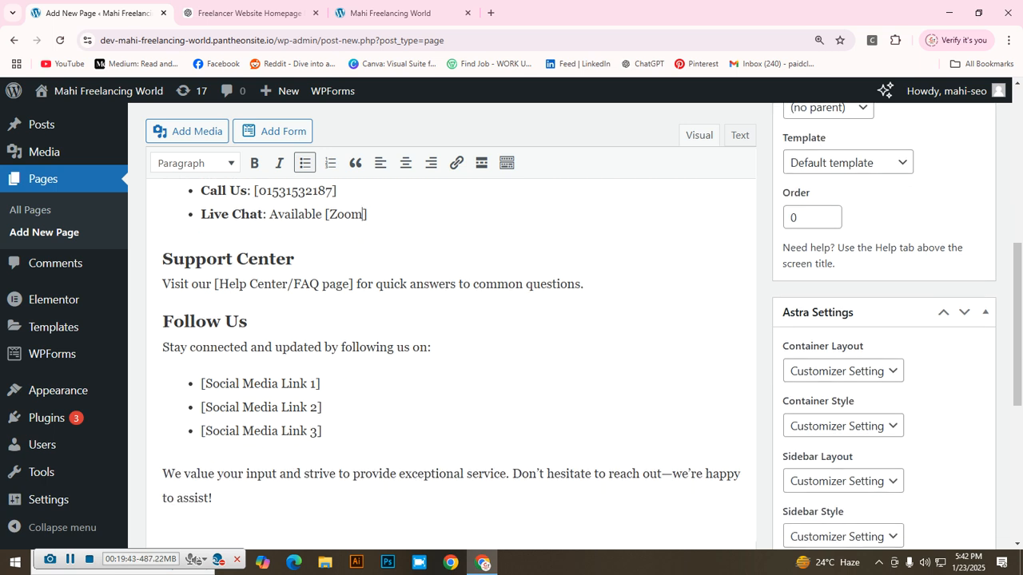
{"action": "left_click", "coordinate": [294, 259]}
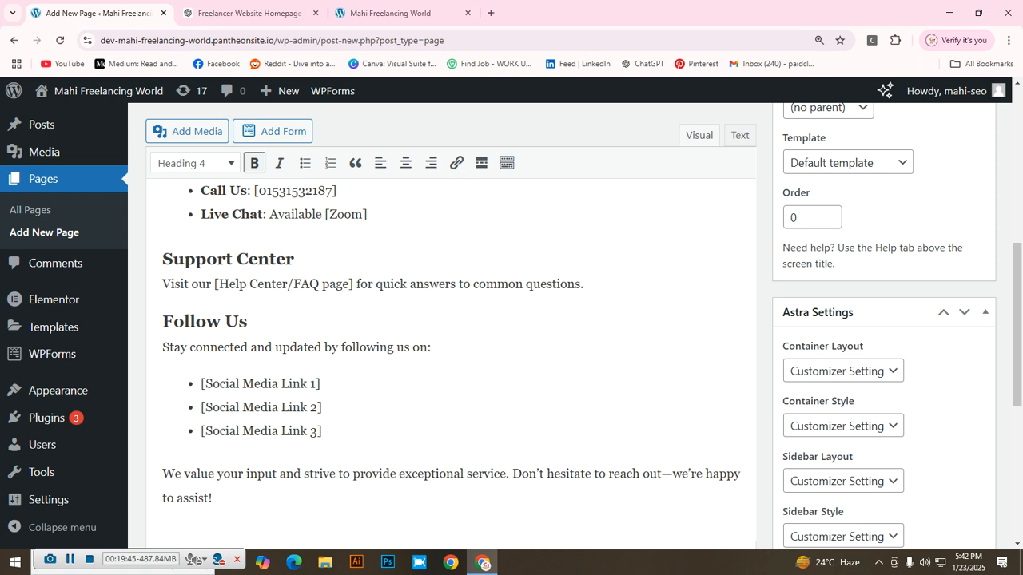
{"action": "left_click_drag", "start_coordinate": [162, 259], "coordinate": [583, 284]}
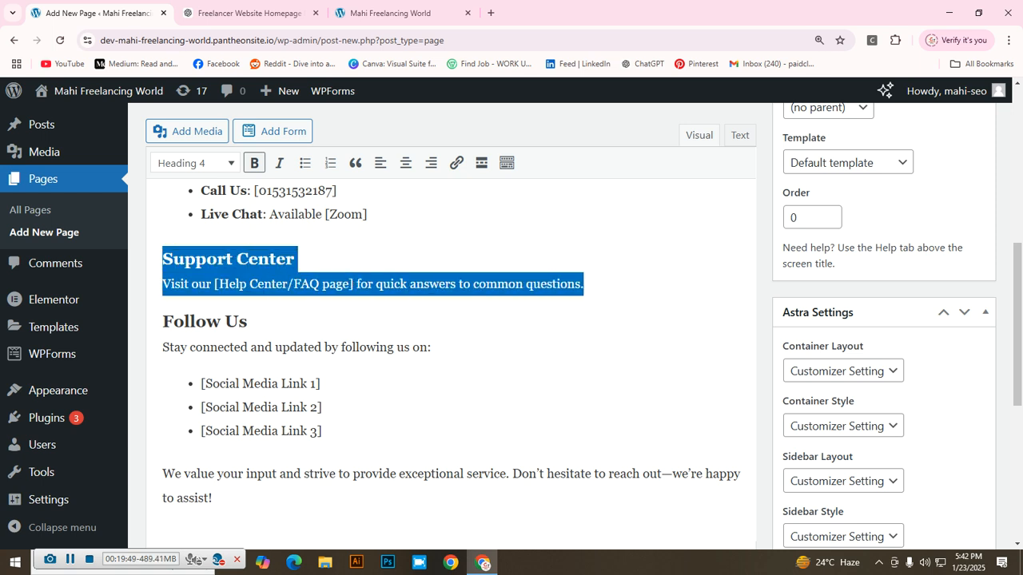
{"action": "key", "text": "BackSpace"}
{"action": "key", "text": "BackSpace"}
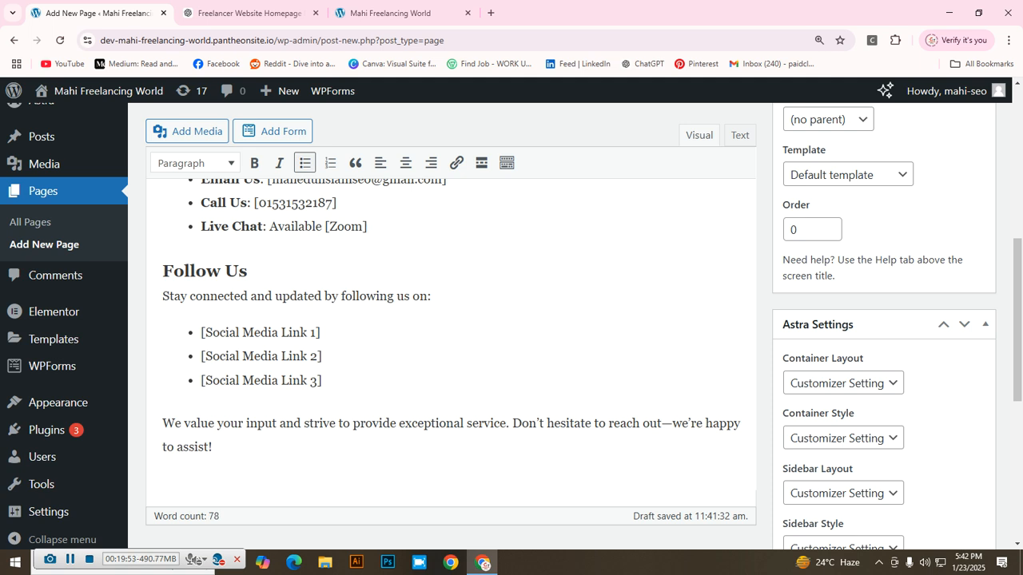
{"action": "scroll", "coordinate": [447, 320], "scroll_direction": "down", "scroll_amount": 1}
{"action": "scroll", "coordinate": [448, 320], "scroll_direction": "up", "scroll_amount": 1}
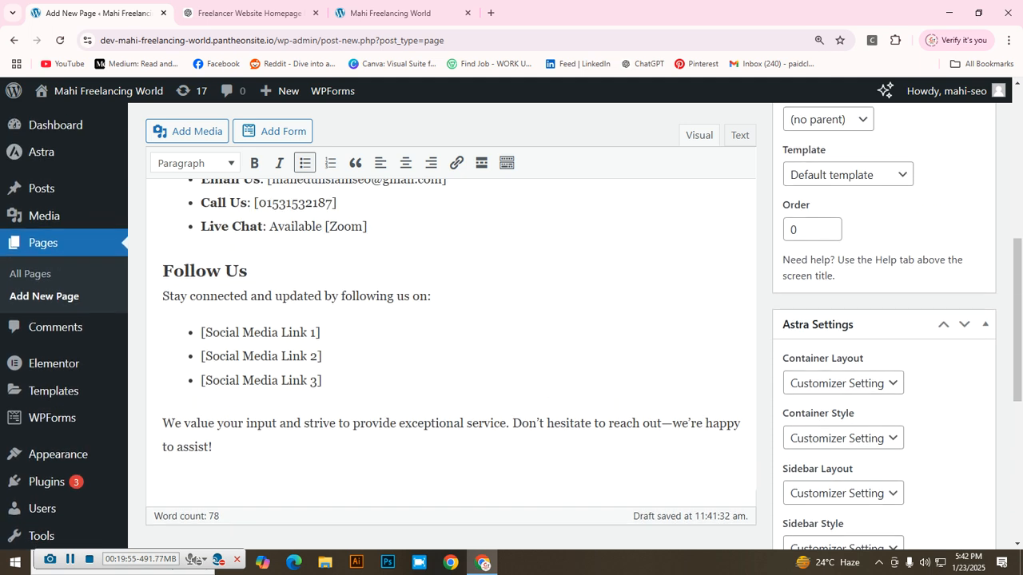
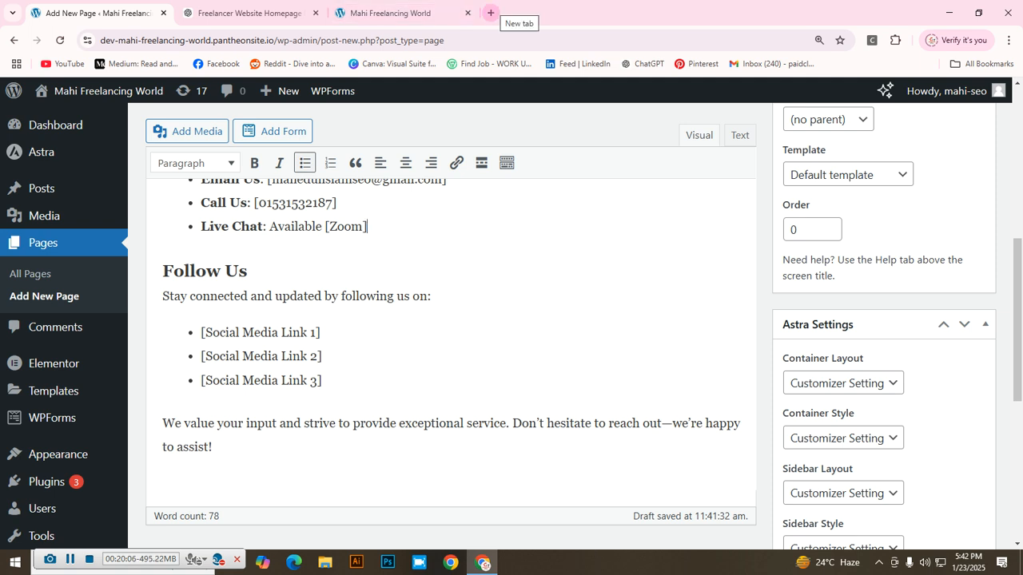
Step: Open a new browser tab, leaving the Contact Us page draft in the other tab
{"action": "left_click", "coordinate": [490, 13]}
Step: Search Google for 'facebook' and open the Facebook log-in page
{"action": "left_click", "coordinate": [399, 260]}
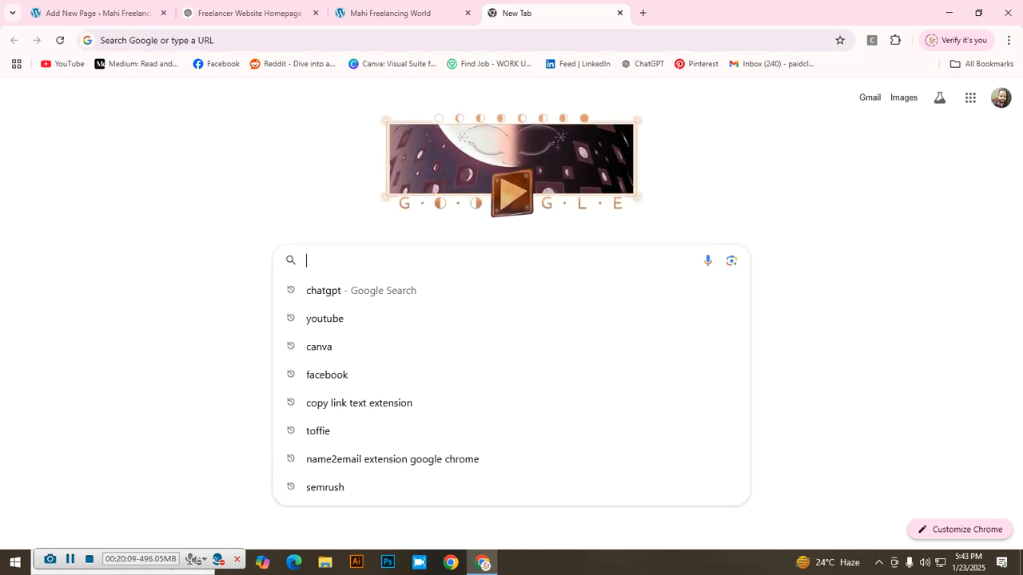
{"action": "type", "text": "acebook"}
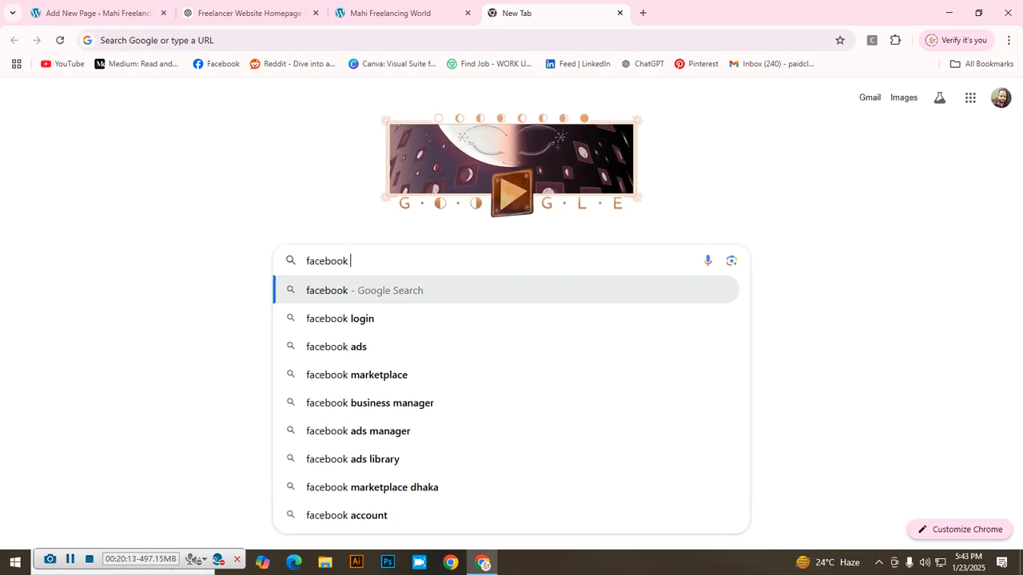
{"action": "key", "text": "Return"}
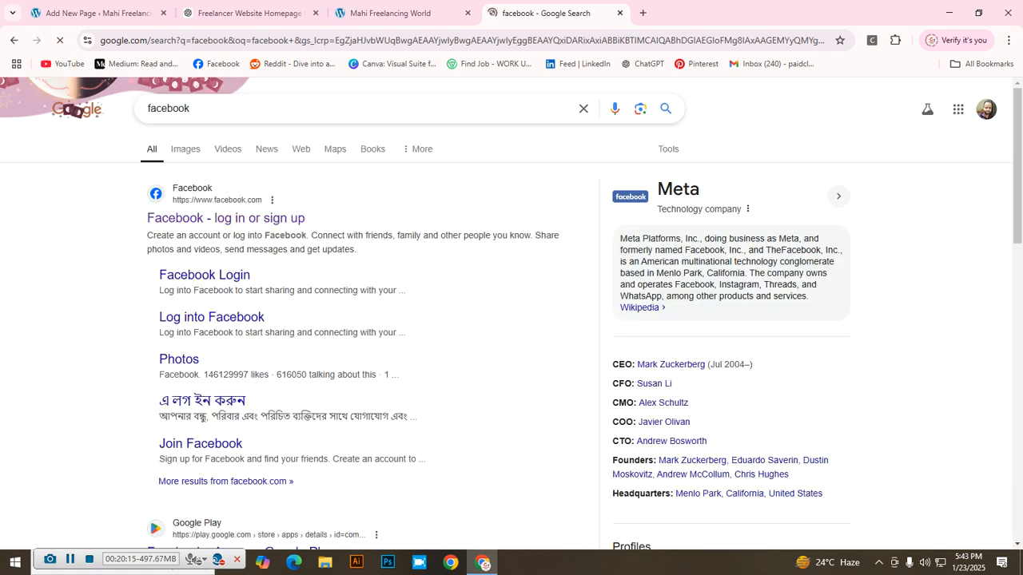
{"action": "left_click", "coordinate": [226, 218]}
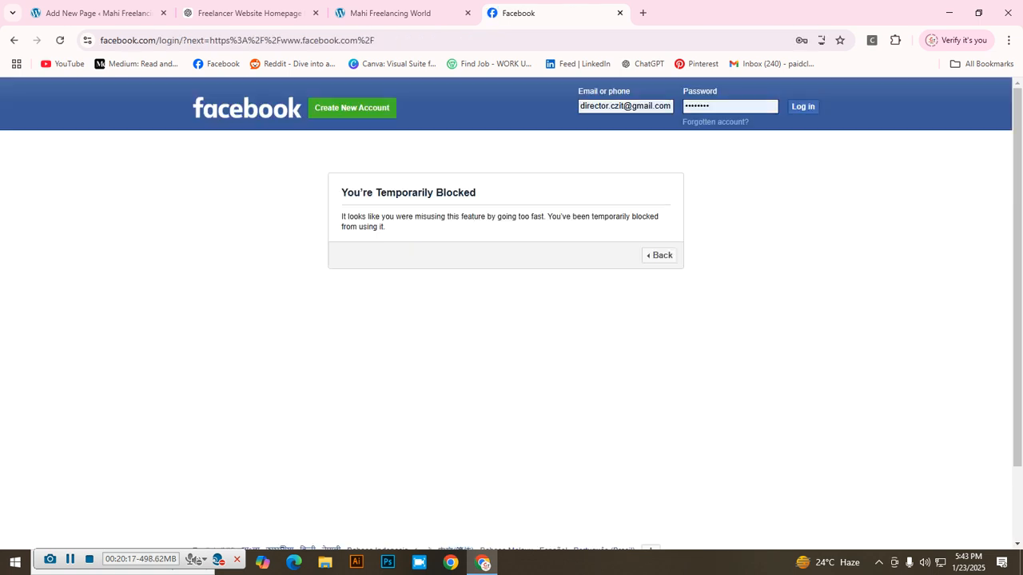
{"action": "left_click", "coordinate": [14, 40]}
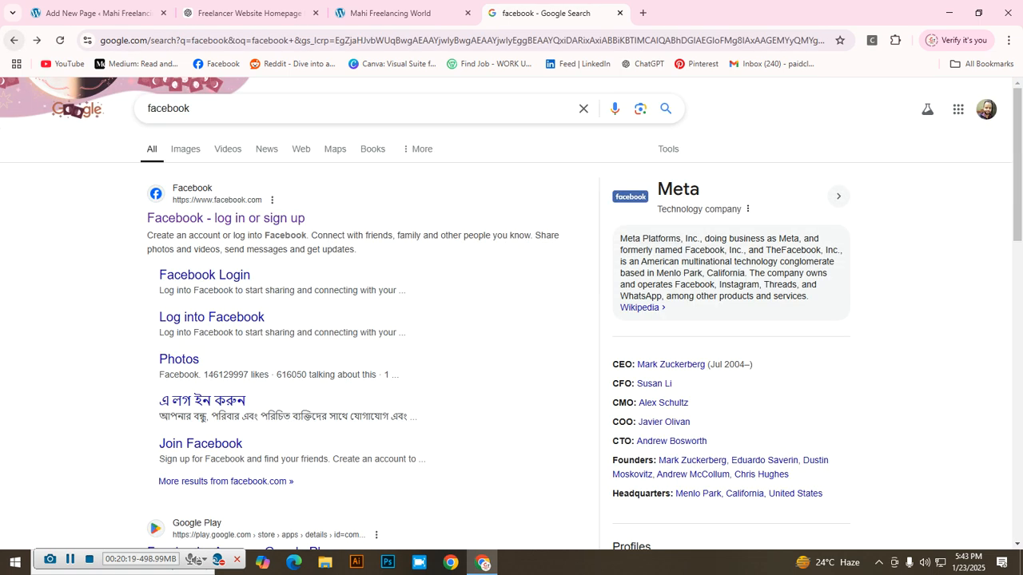
{"action": "left_click", "coordinate": [226, 219]}
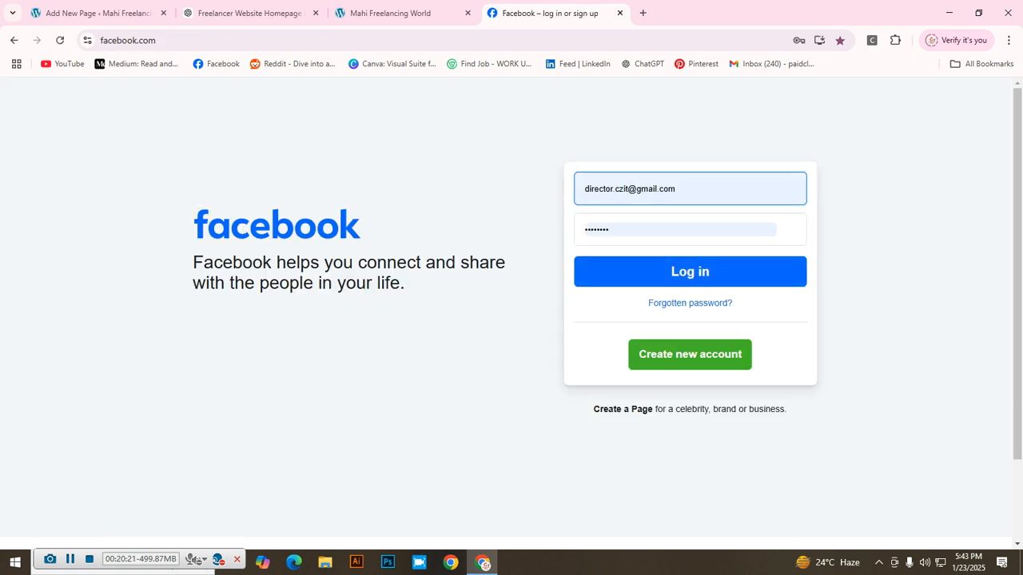
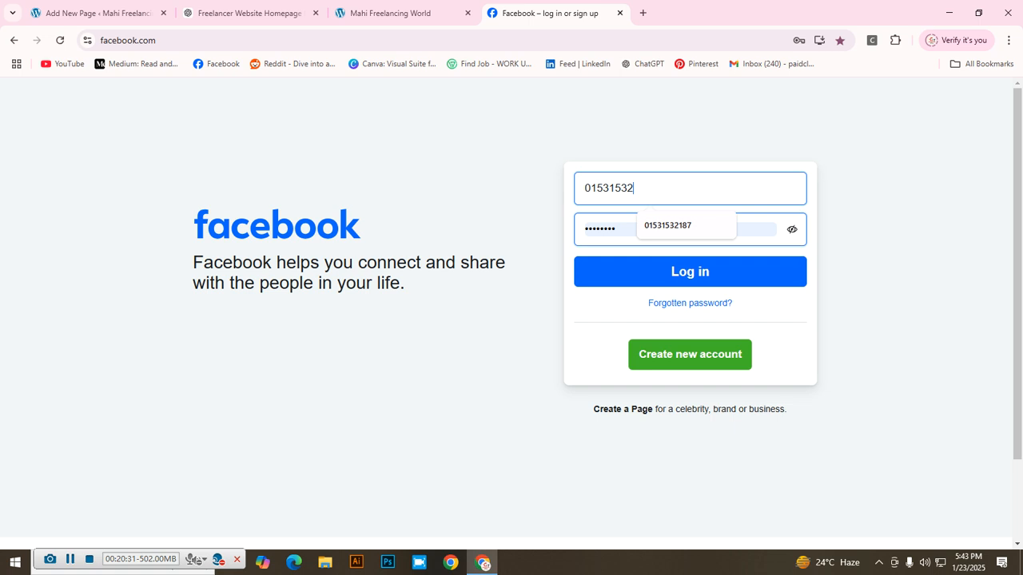
Step: Log in to Facebook with the account's phone number and password
{"action": "left_click", "coordinate": [616, 230]}
{"action": "key", "text": "BackSpace"}
{"action": "key", "text": "BackSpace"}
{"action": "key", "text": "BackSpace"}
{"action": "key", "text": "BackSpace"}
{"action": "key", "text": "BackSpace"}
{"action": "key", "text": "BackSpace"}
{"action": "key", "text": "BackSpace"}
{"action": "key", "text": "BackSpace"}
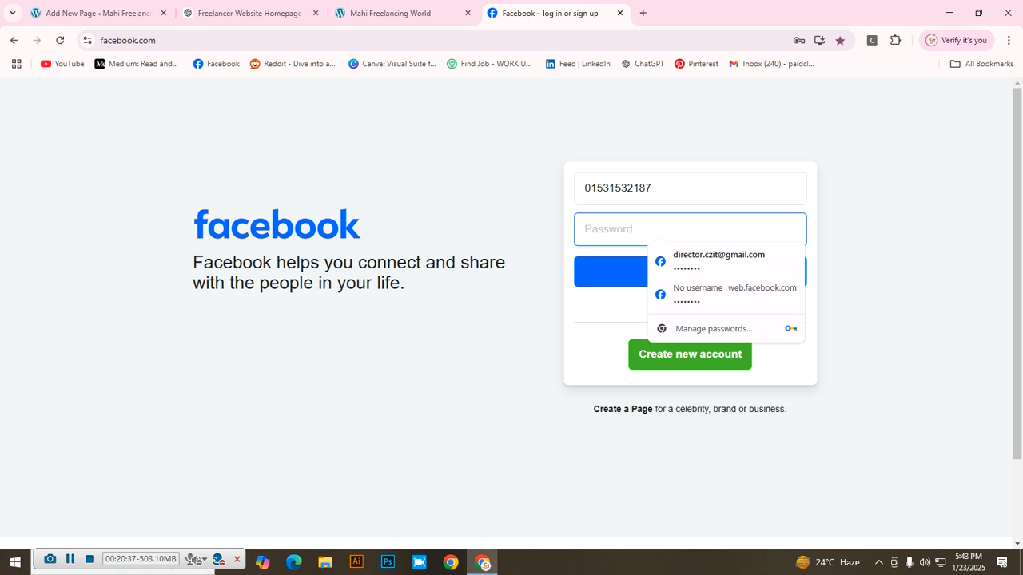
{"action": "type", "text": "*************"}
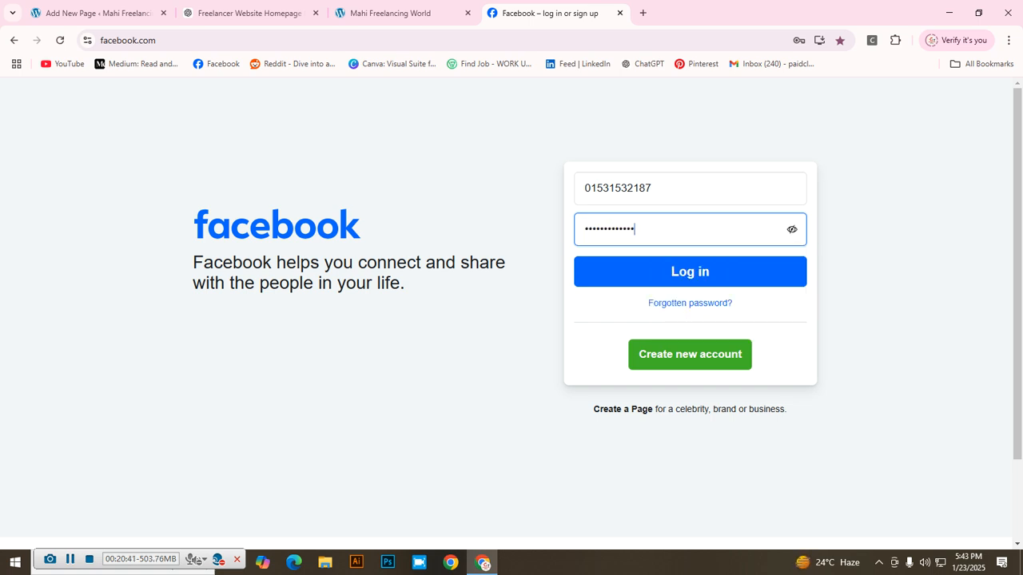
{"action": "key", "text": "Return"}
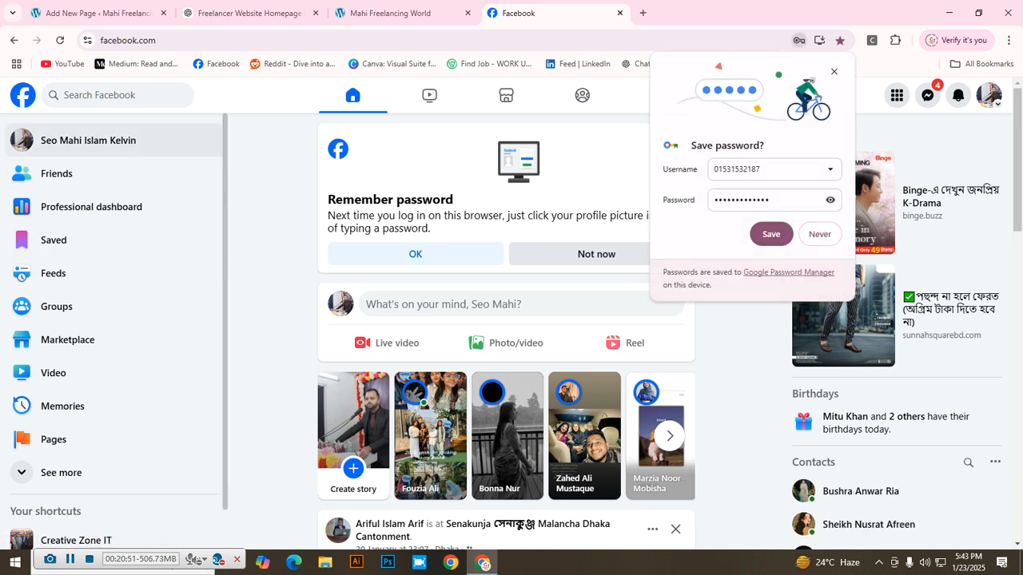
Step: Open the Facebook profile page, copy its web address, and return to the WordPress tab
{"action": "left_click", "coordinate": [88, 140]}
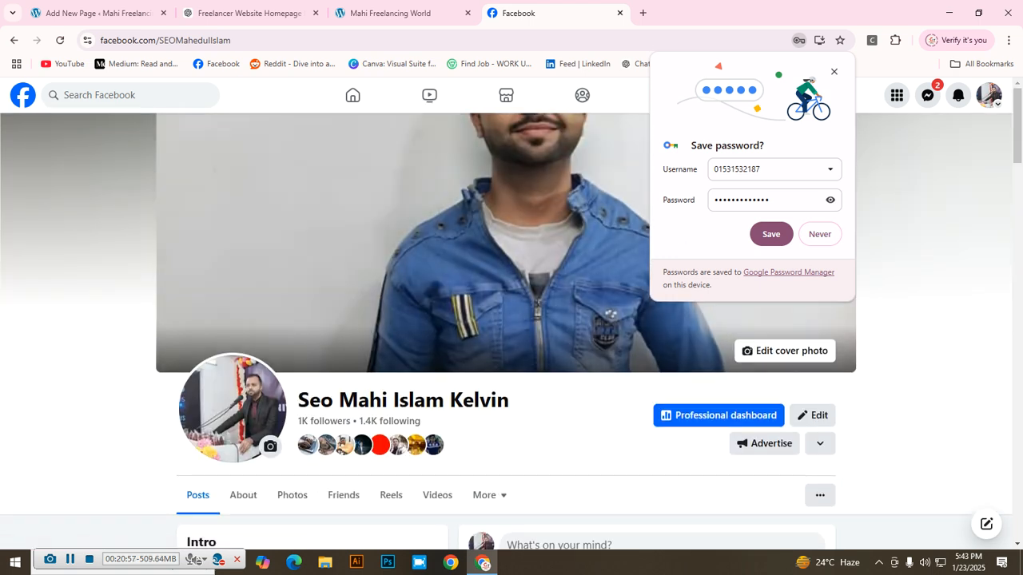
{"action": "left_click", "coordinate": [771, 235]}
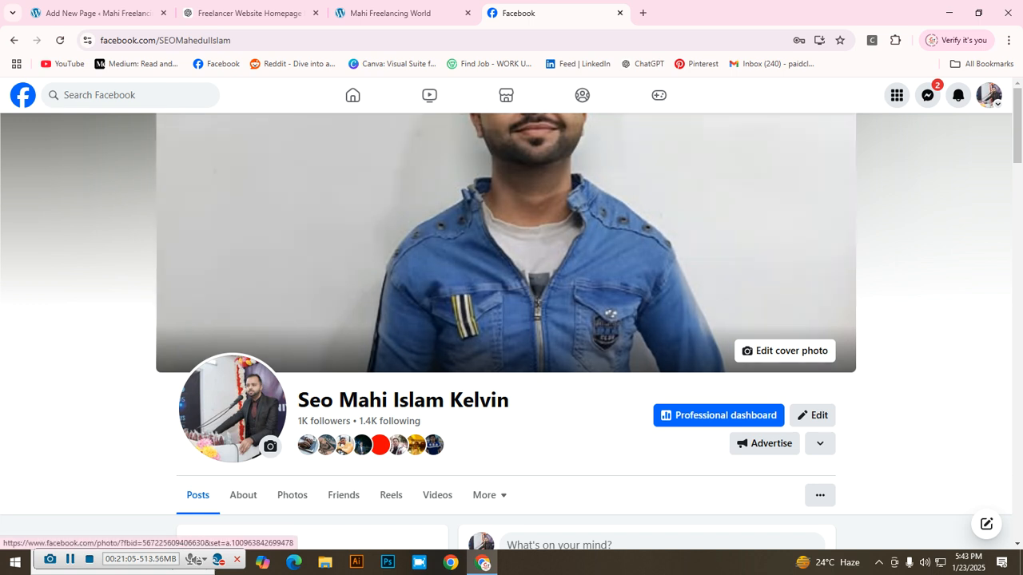
{"action": "left_click", "coordinate": [209, 40]}
{"action": "left_click", "coordinate": [284, 40]}
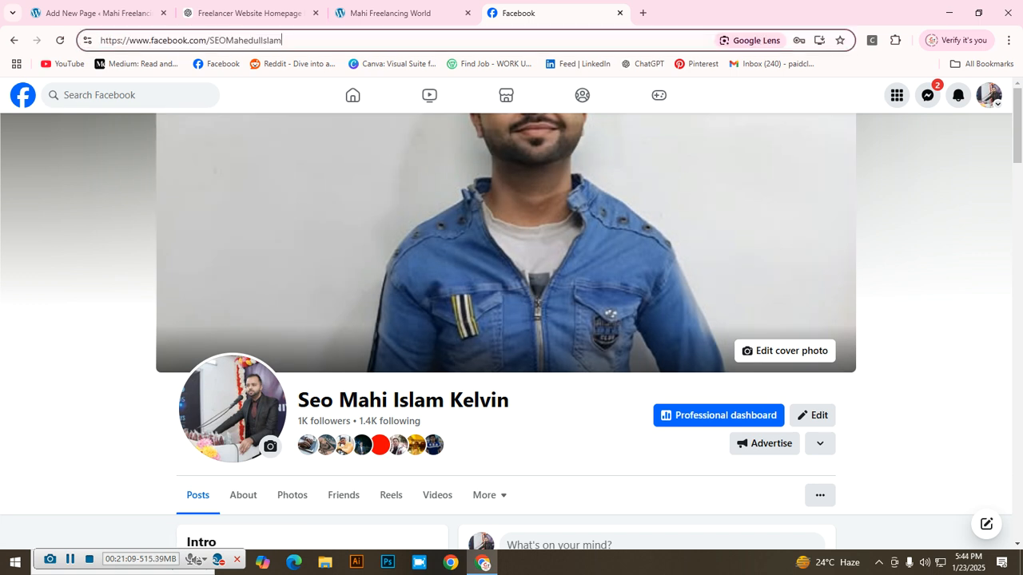
{"action": "left_click_drag", "start_coordinate": [282, 40], "coordinate": [99, 40]}
{"action": "key", "text": "ctrl+c"}
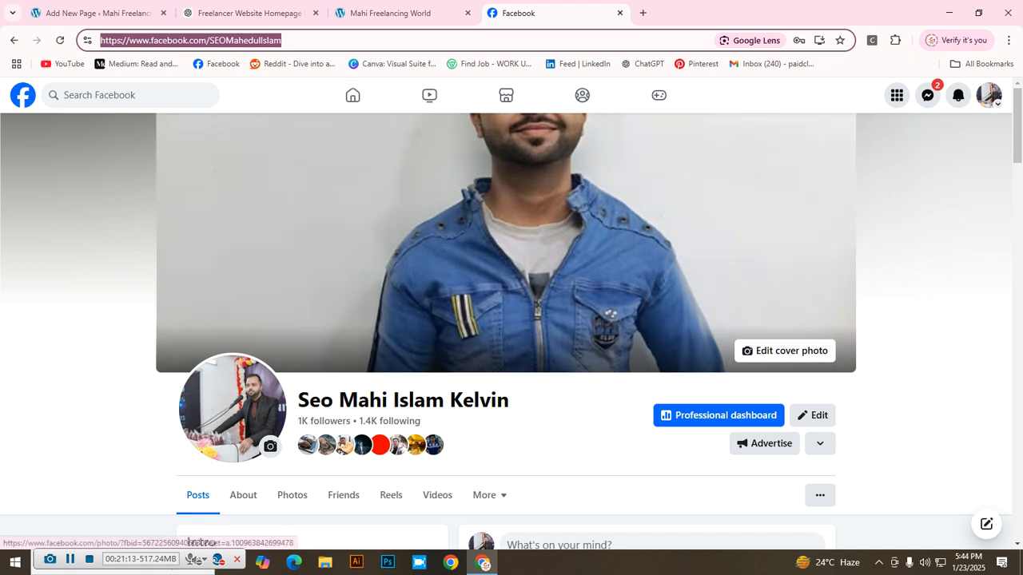
{"action": "left_click", "coordinate": [96, 12]}
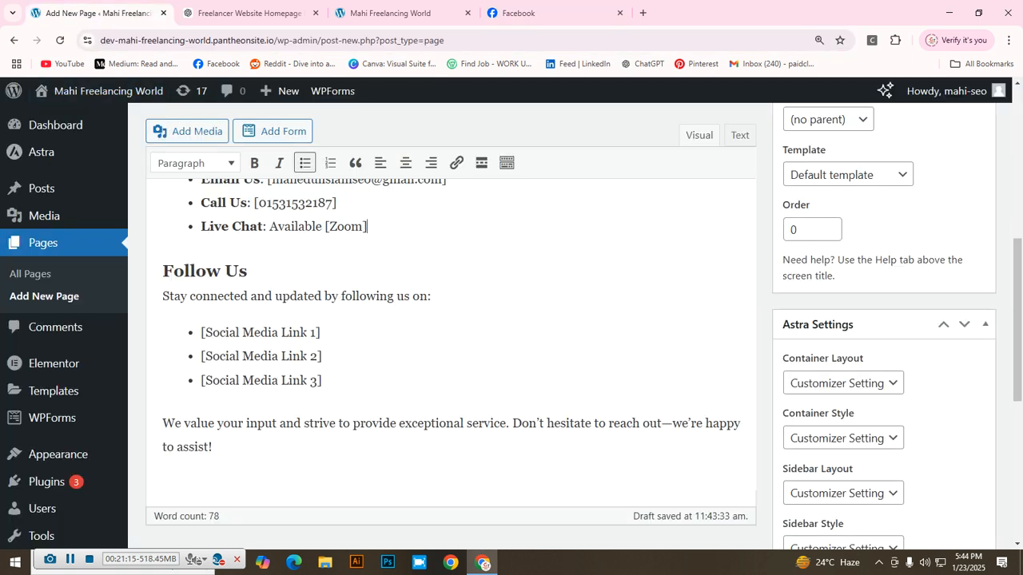
Step: Replace [Social Media Link 1] with the Facebook profile URL and delete Link 2 and Link 3
{"action": "left_click", "coordinate": [315, 332]}
{"action": "key", "text": "BackSpace"}
{"action": "key", "text": "BackSpace"}
{"action": "key", "text": "BackSpace"}
{"action": "key", "text": "BackSpace"}
{"action": "key", "text": "BackSpace"}
{"action": "key", "text": "BackSpace"}
{"action": "key", "text": "BackSpace"}
{"action": "key", "text": "BackSpace"}
{"action": "key", "text": "BackSpace"}
{"action": "key", "text": "BackSpace"}
{"action": "key", "text": "BackSpace"}
{"action": "key", "text": "BackSpace"}
{"action": "key", "text": "BackSpace"}
{"action": "key", "text": "BackSpace"}
{"action": "key", "text": "BackSpace"}
{"action": "key", "text": "BackSpace"}
{"action": "key", "text": "BackSpace"}
{"action": "key", "text": "BackSpace"}
{"action": "key", "text": "BackSpace"}
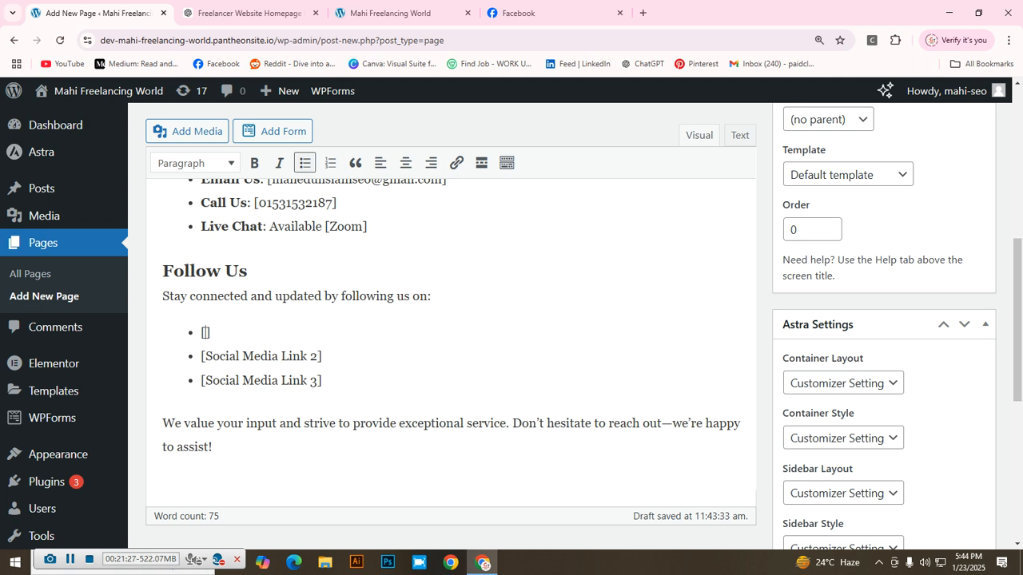
{"action": "key", "text": "ctrl+v"}
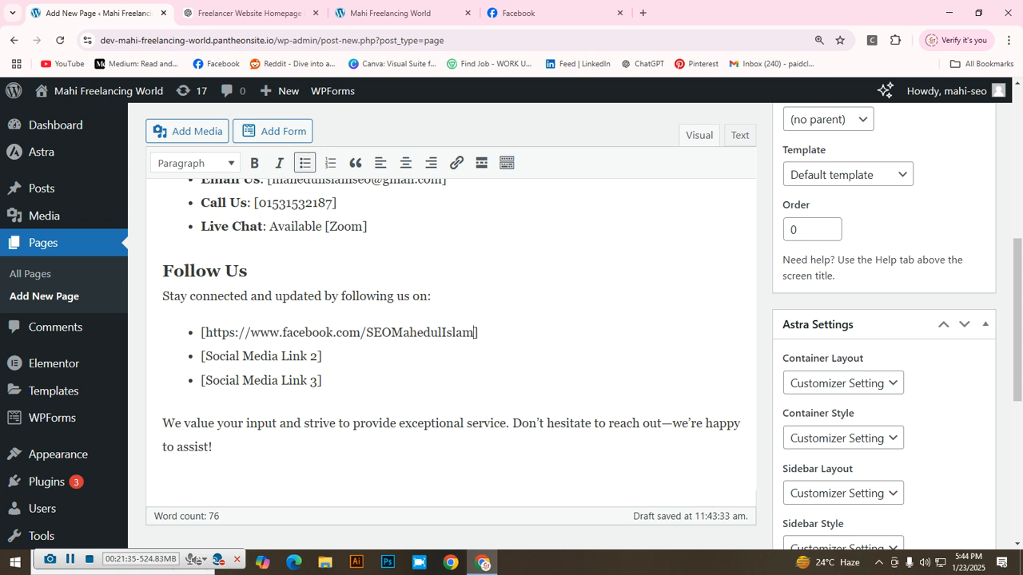
{"action": "left_click_drag", "start_coordinate": [322, 381], "coordinate": [200, 355]}
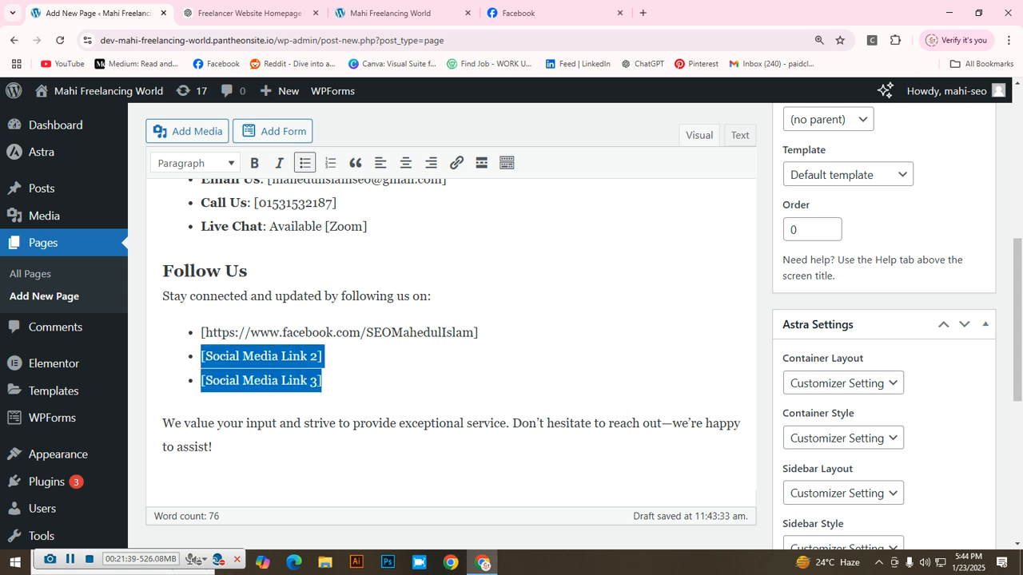
{"action": "key", "text": "BackSpace"}
{"action": "key", "text": "BackSpace"}
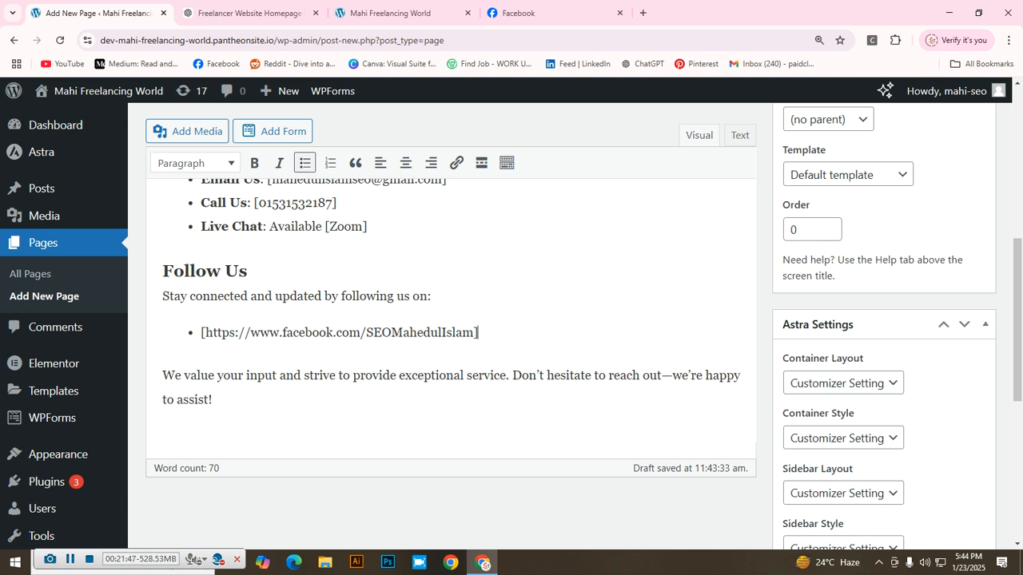
{"action": "scroll", "coordinate": [512, 327], "scroll_direction": "up", "scroll_amount": 5}
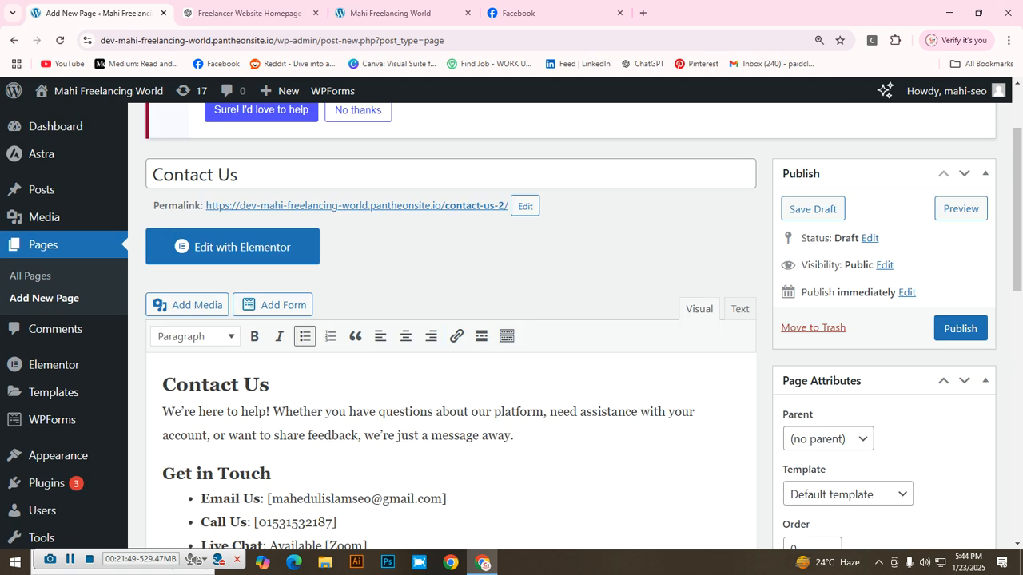
{"action": "left_click", "coordinate": [620, 13]}
{"action": "scroll", "coordinate": [447, 360], "scroll_direction": "down", "scroll_amount": 2}
{"action": "left_click_drag", "start_coordinate": [270, 257], "coordinate": [163, 257]}
{"action": "left_click", "coordinate": [195, 208]}
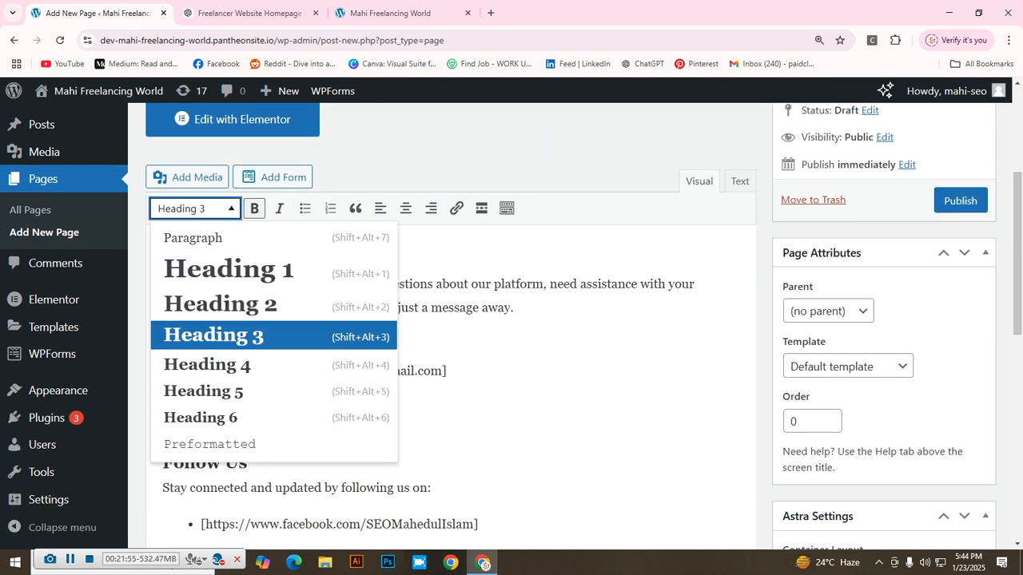
{"action": "left_click", "coordinate": [208, 269]}
{"action": "left_click_drag", "start_coordinate": [272, 345], "coordinate": [163, 345]}
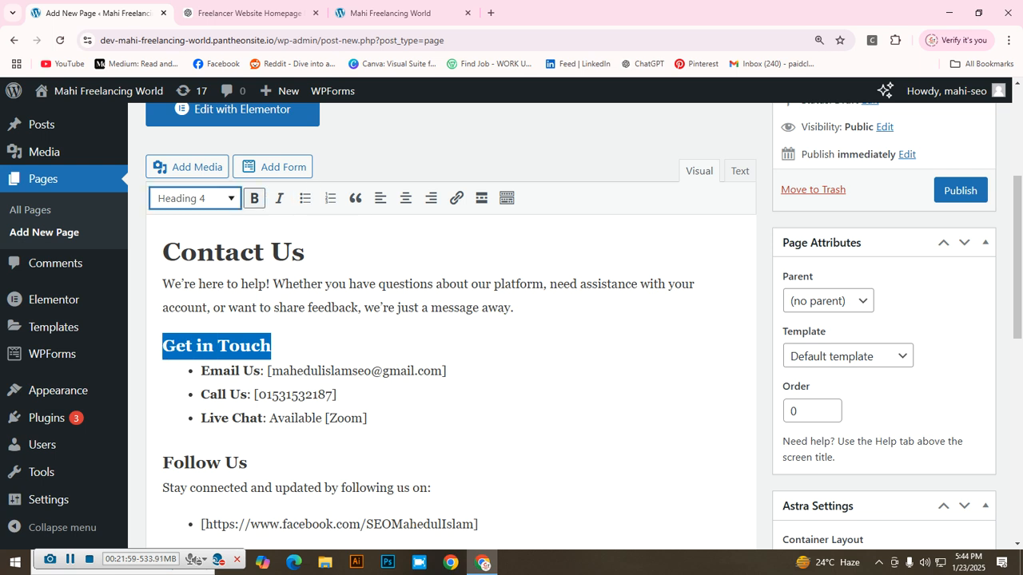
{"action": "left_click", "coordinate": [196, 199]}
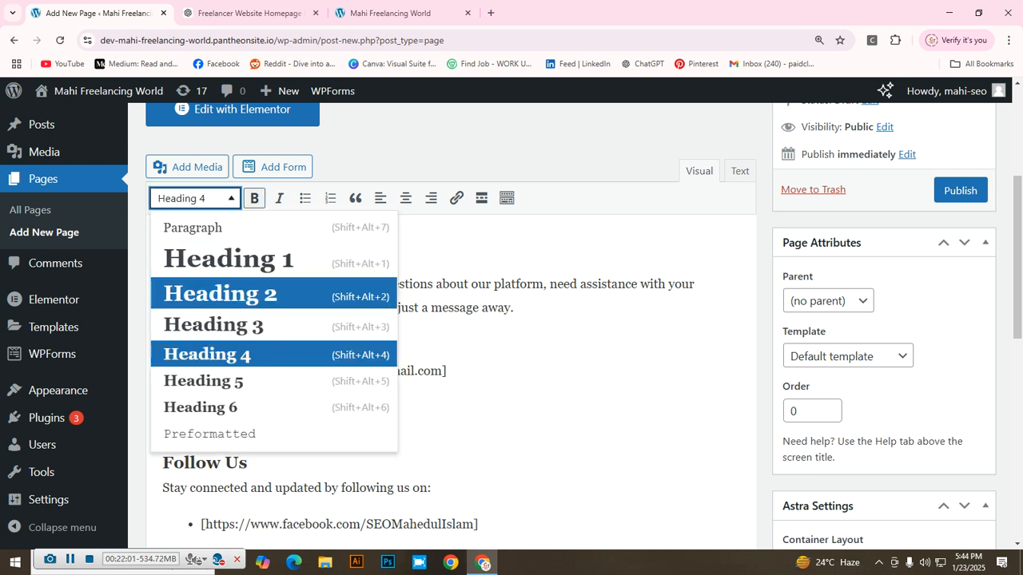
{"action": "left_click", "coordinate": [220, 293]}
{"action": "scroll", "coordinate": [447, 326], "scroll_direction": "down", "scroll_amount": 3}
{"action": "left_click_drag", "start_coordinate": [247, 334], "coordinate": [163, 335]}
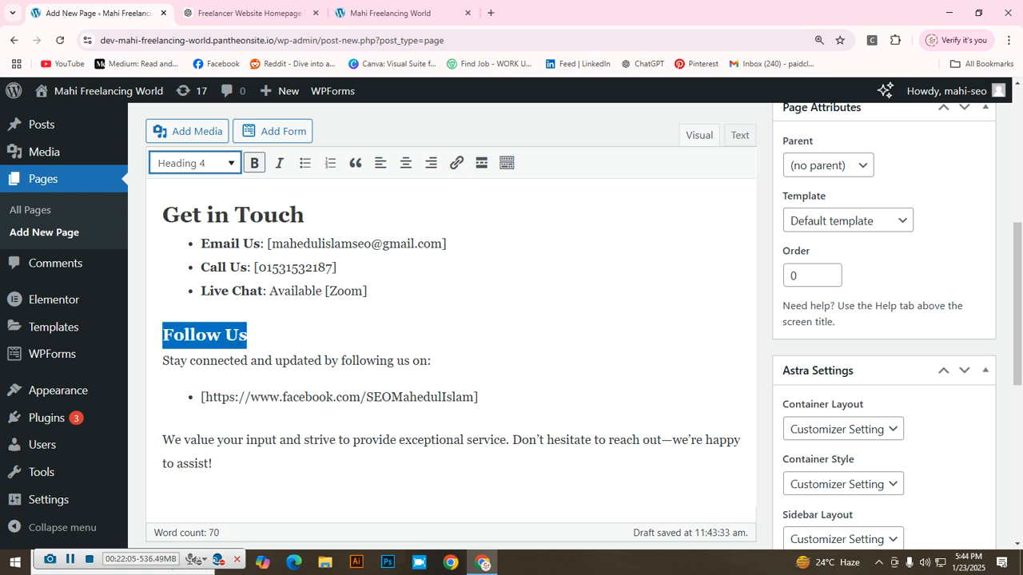
{"action": "left_click", "coordinate": [195, 163]}
{"action": "left_click", "coordinate": [213, 290]}
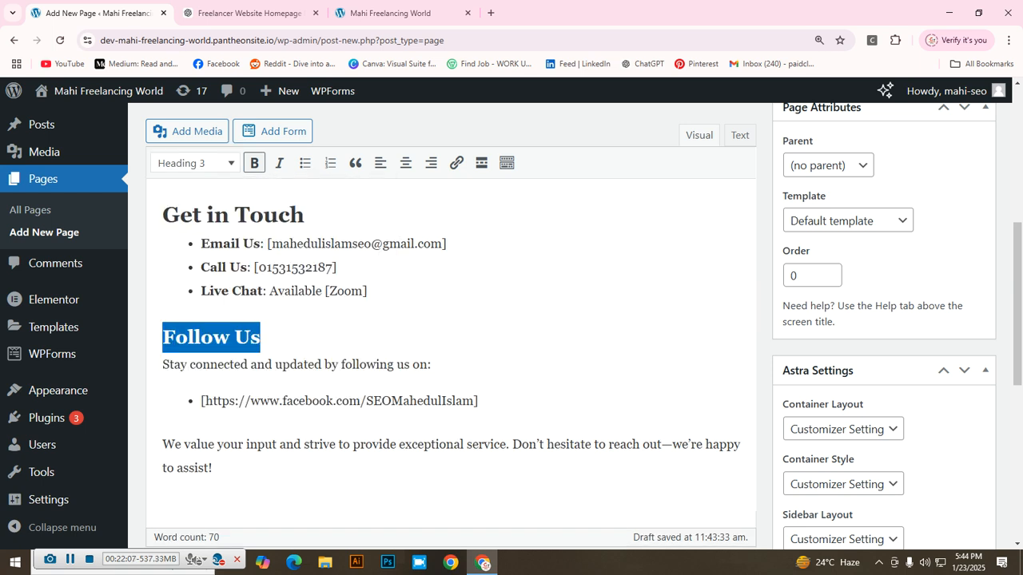
{"action": "scroll", "coordinate": [342, 381], "scroll_direction": "down", "scroll_amount": 1}
{"action": "left_click", "coordinate": [342, 381]}
{"action": "scroll", "coordinate": [342, 381], "scroll_direction": "up", "scroll_amount": 3}
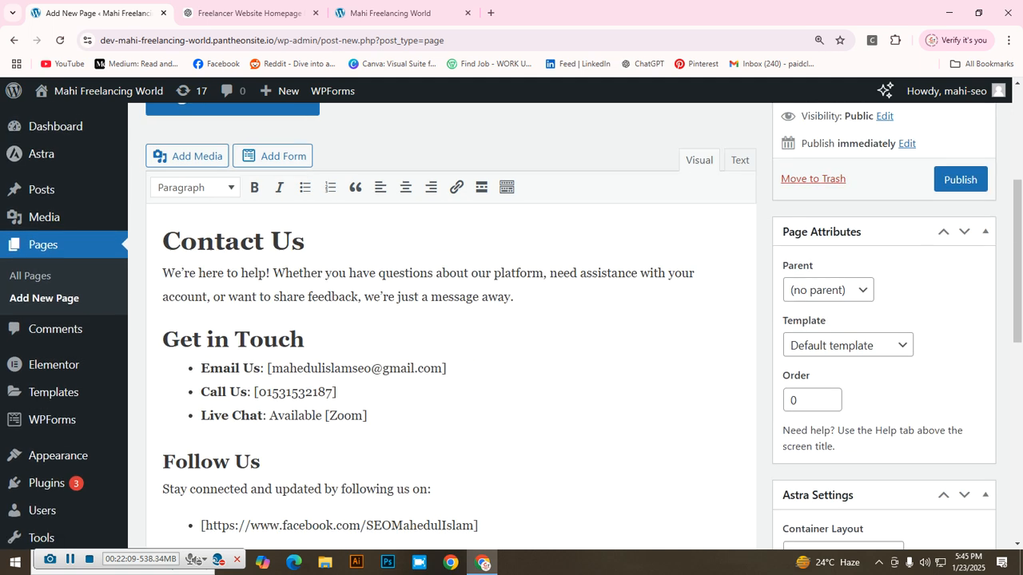
{"action": "scroll", "coordinate": [451, 320], "scroll_direction": "up", "scroll_amount": 2}
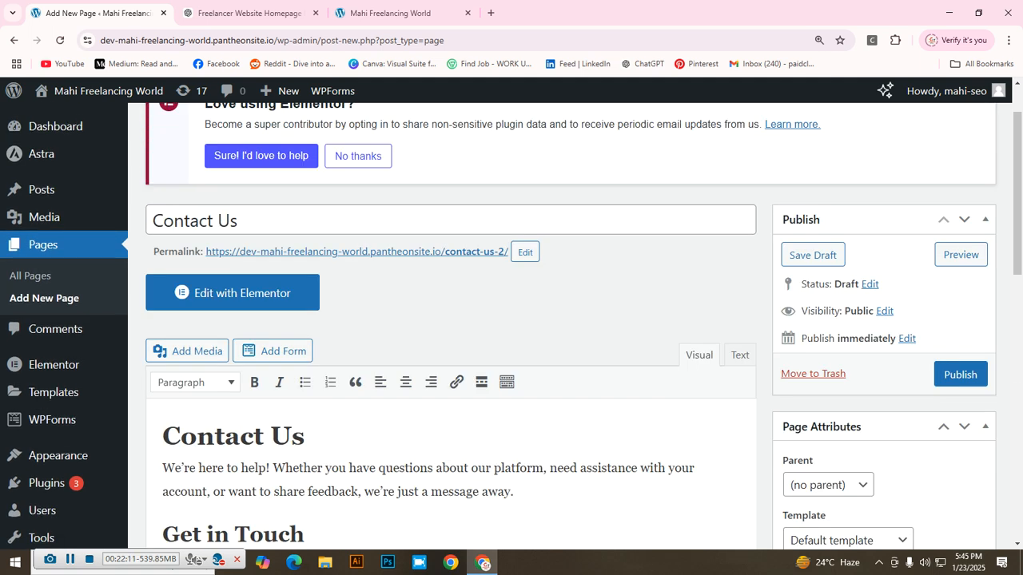
{"action": "scroll", "coordinate": [450, 320], "scroll_direction": "down", "scroll_amount": 3}
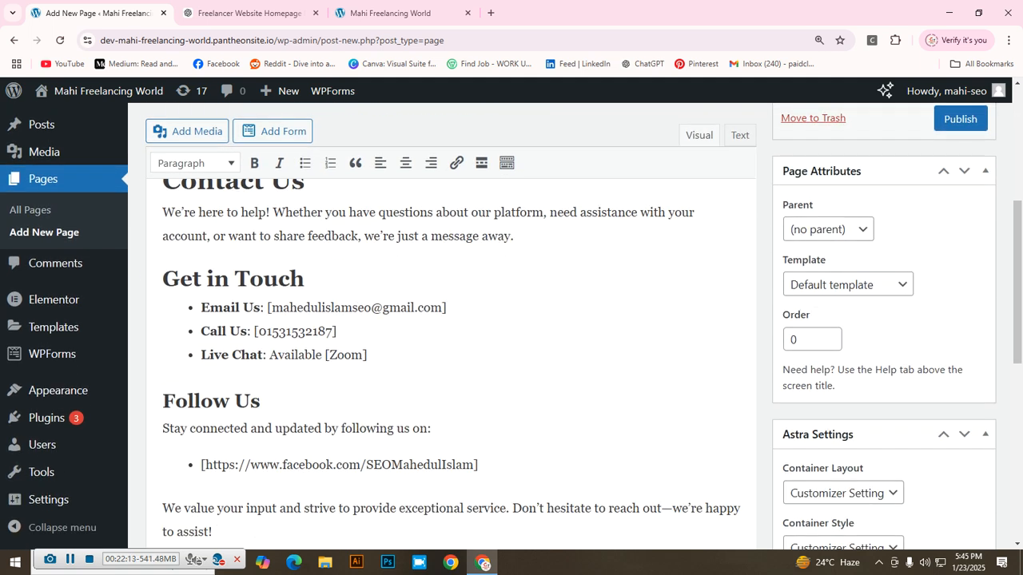
{"action": "scroll", "coordinate": [451, 319], "scroll_direction": "up", "scroll_amount": 2}
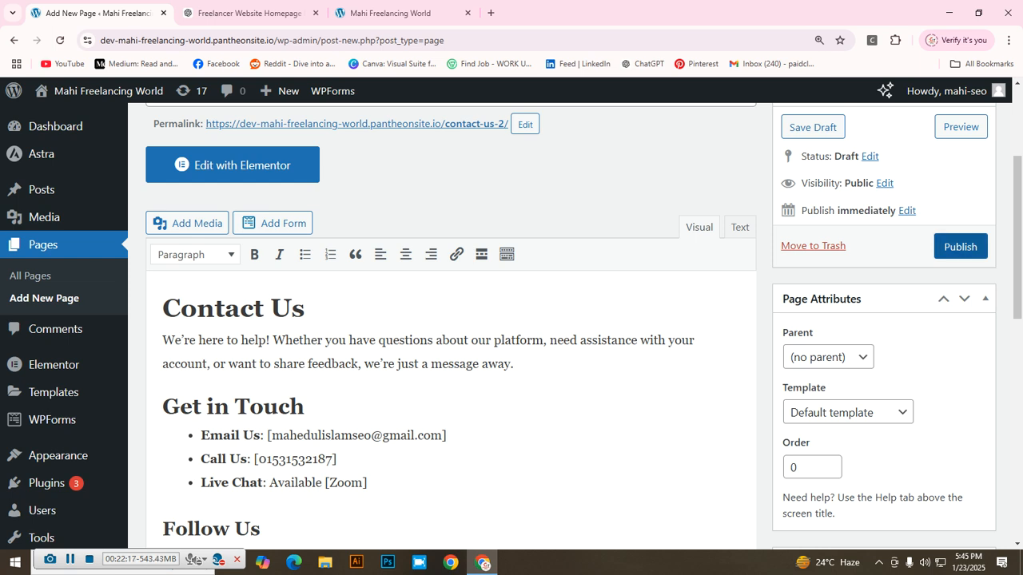
Step: Publish the Contact Us page, then open About Us from the All Pages list
{"action": "left_click", "coordinate": [960, 246]}
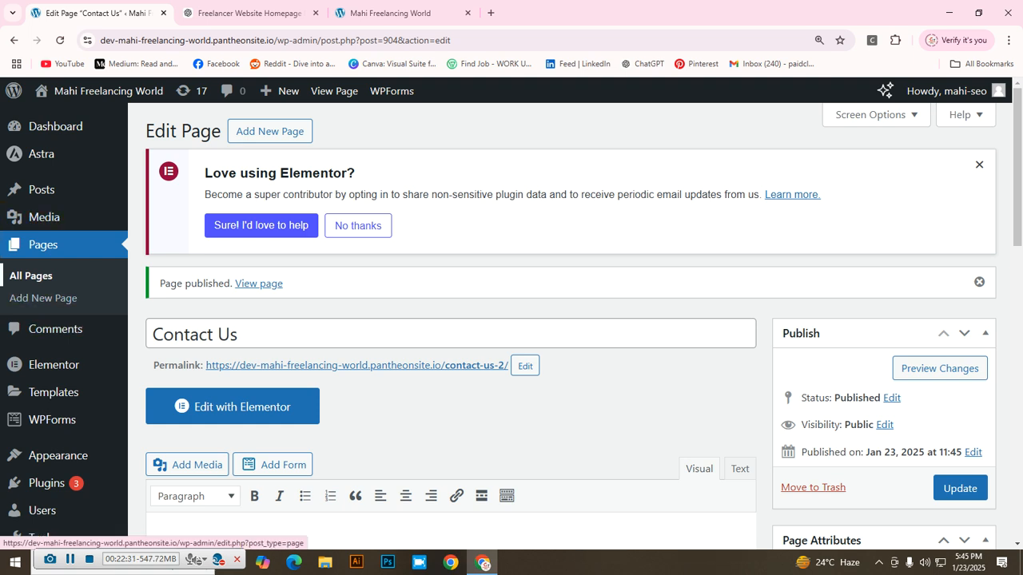
{"action": "left_click", "coordinate": [31, 276]}
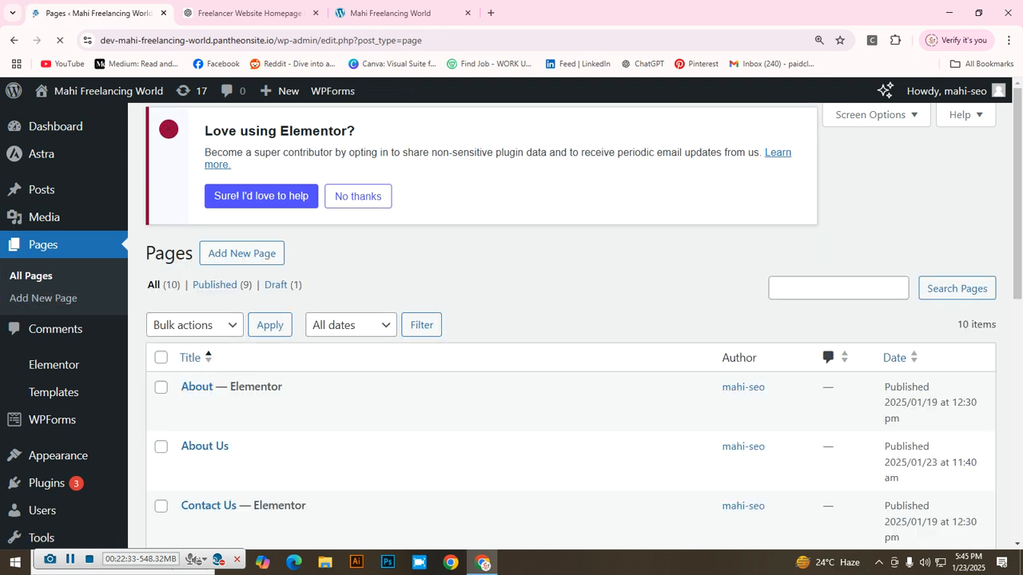
{"action": "scroll", "coordinate": [304, 342], "scroll_direction": "down", "scroll_amount": 1}
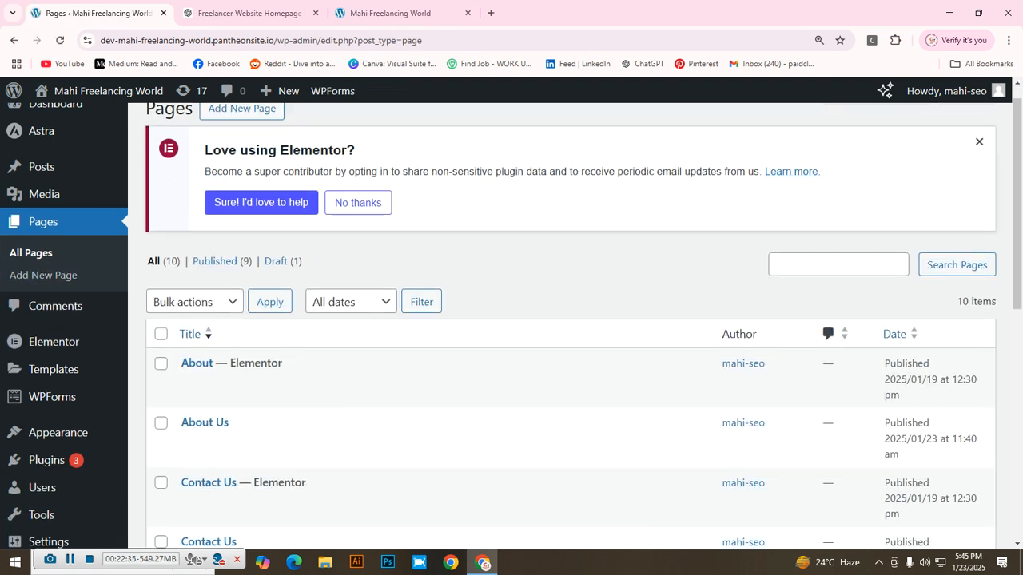
{"action": "scroll", "coordinate": [303, 342], "scroll_direction": "down", "scroll_amount": 1}
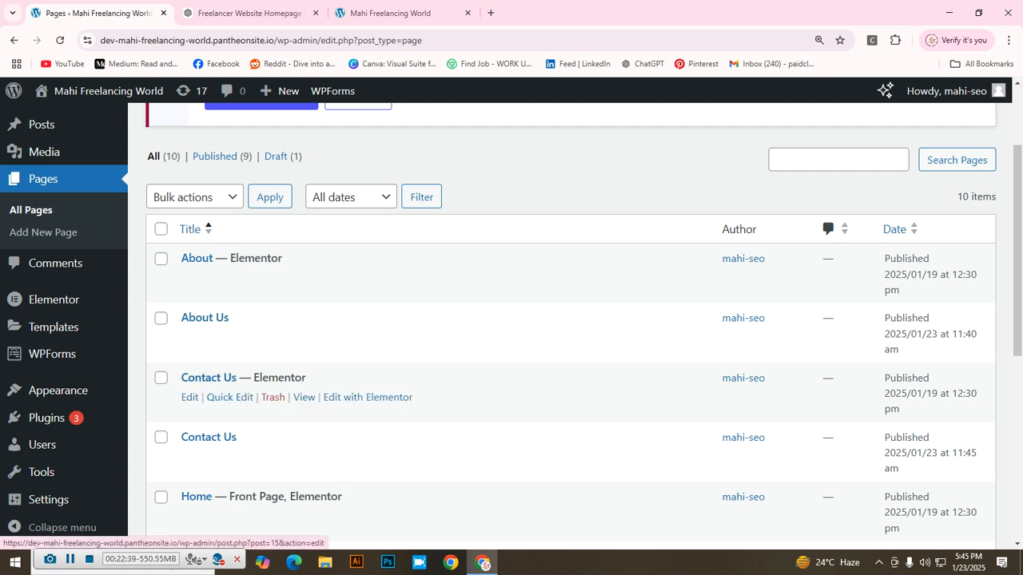
{"action": "scroll", "coordinate": [216, 377], "scroll_direction": "down", "scroll_amount": 1}
{"action": "scroll", "coordinate": [216, 377], "scroll_direction": "down", "scroll_amount": 1}
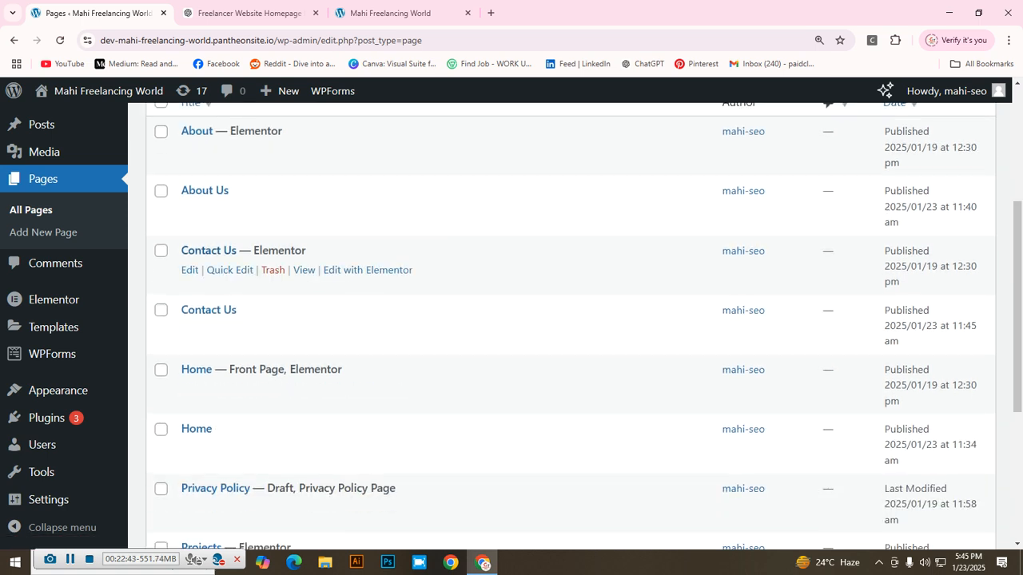
{"action": "scroll", "coordinate": [215, 271], "scroll_direction": "up", "scroll_amount": 1}
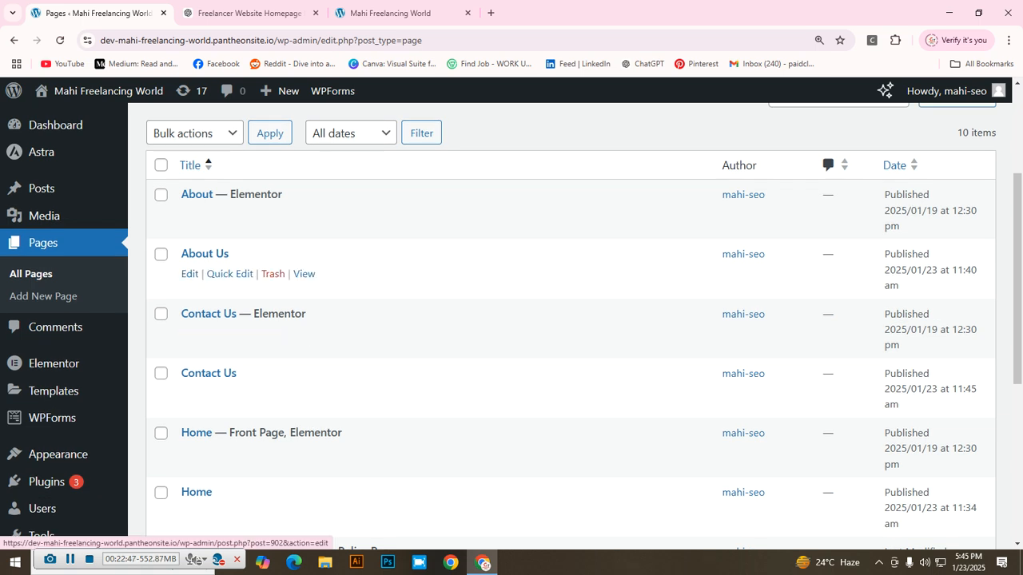
{"action": "left_click", "coordinate": [189, 273]}
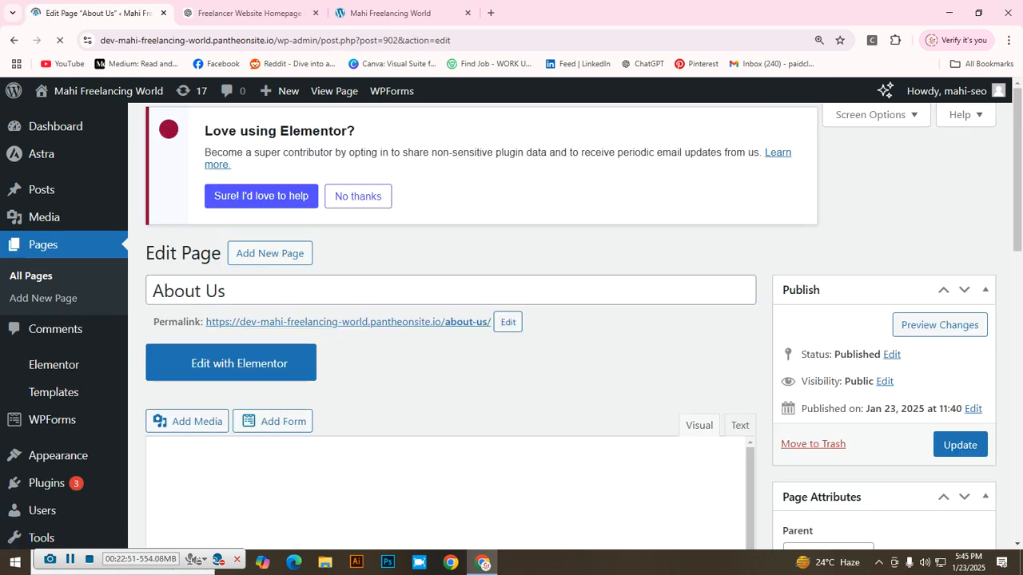
Step: Scroll through the About Us page to review its Our Mission, Who We Are and What We Offer sections
{"action": "scroll", "coordinate": [511, 320], "scroll_direction": "down", "scroll_amount": 3}
{"action": "scroll", "coordinate": [512, 320], "scroll_direction": "up", "scroll_amount": 1}
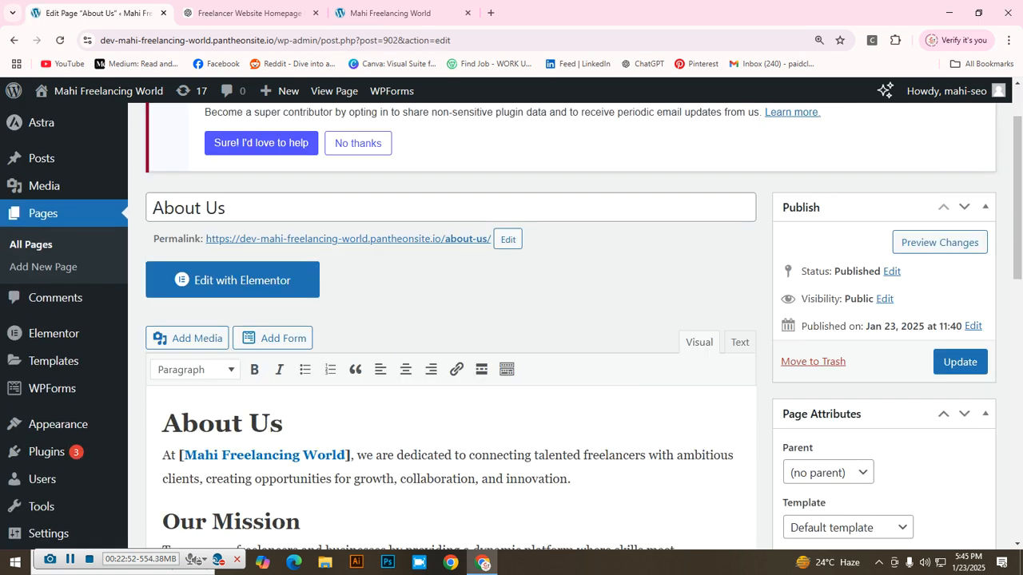
{"action": "scroll", "coordinate": [511, 319], "scroll_direction": "down", "scroll_amount": 2}
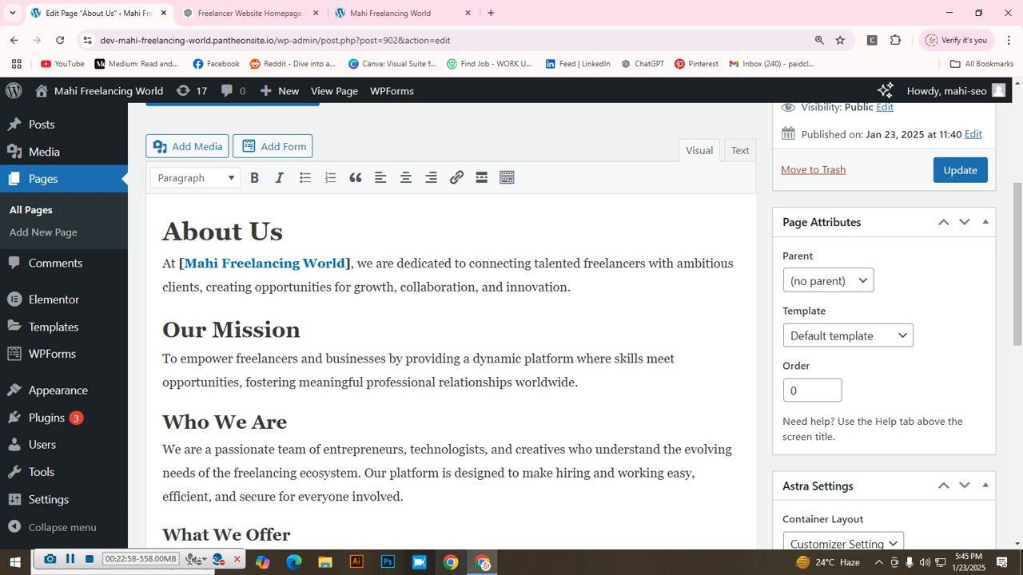
{"action": "scroll", "coordinate": [511, 320], "scroll_direction": "up", "scroll_amount": 1}
{"action": "scroll", "coordinate": [512, 319], "scroll_direction": "up", "scroll_amount": 3}
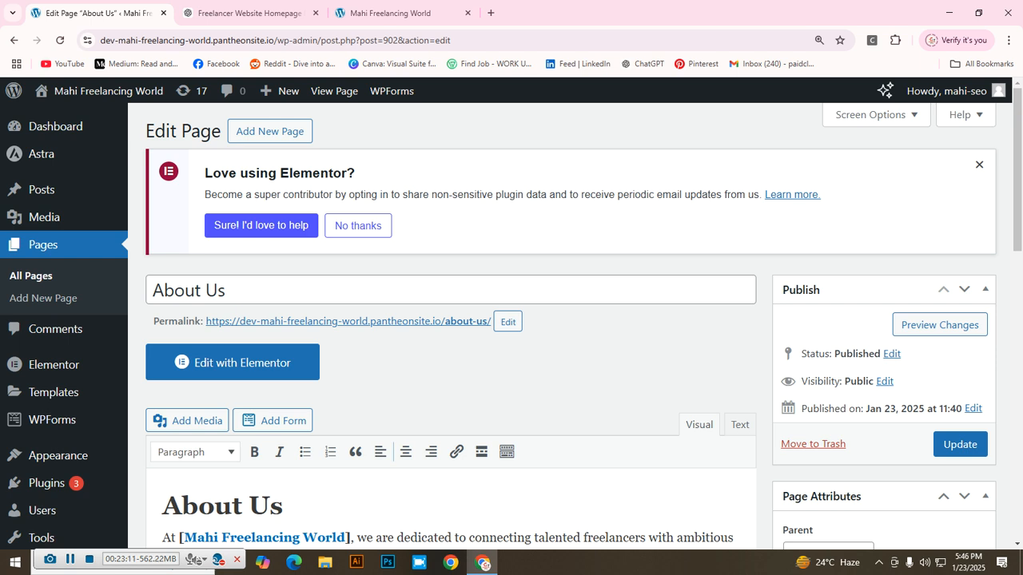
{"action": "left_click", "coordinate": [391, 13]}
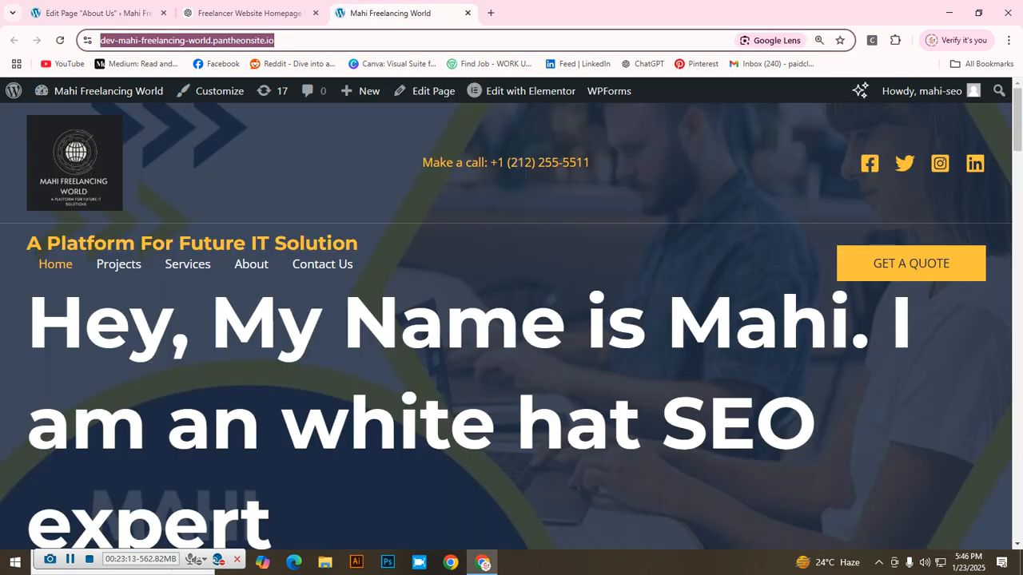
{"action": "left_click", "coordinate": [304, 40]}
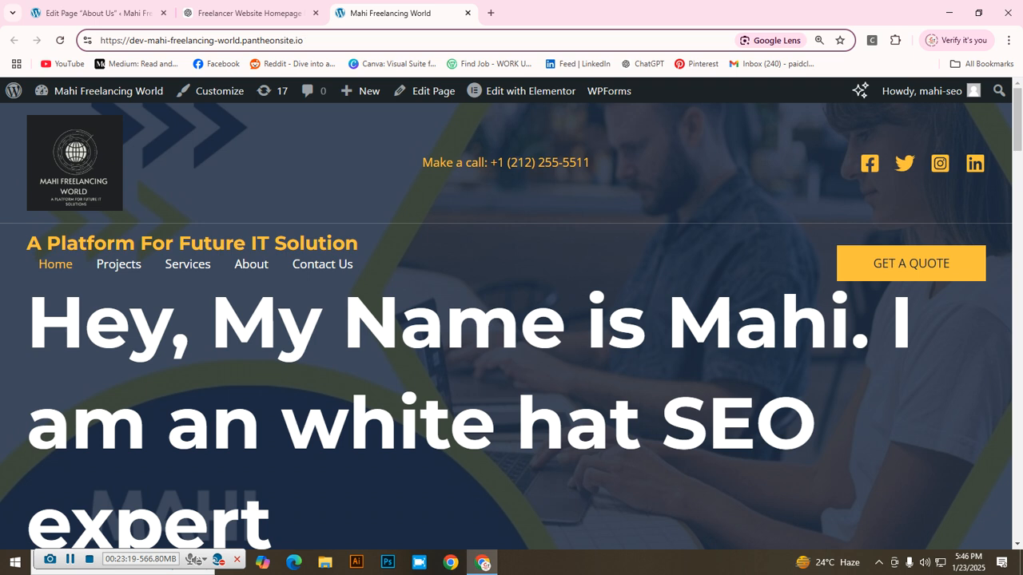
{"action": "key", "text": "Return"}
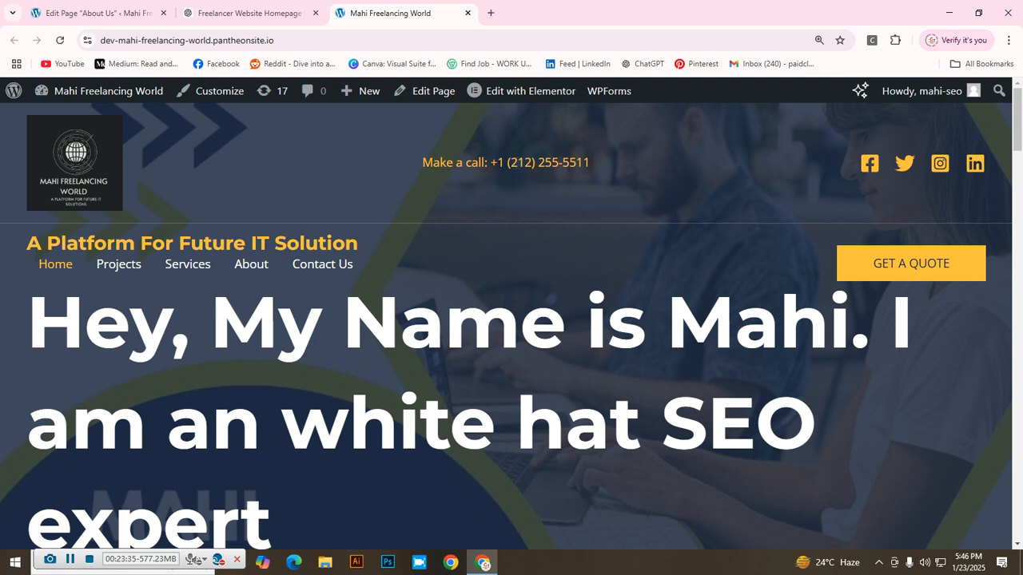
{"action": "left_click", "coordinate": [92, 13]}
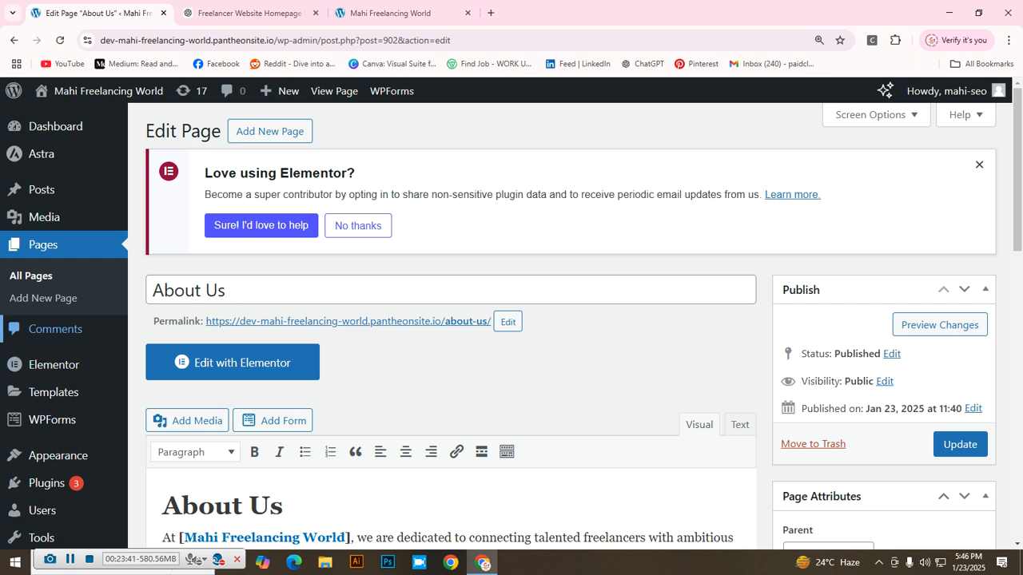
Step: In Appearance > Menus, tick Contact Us, About Us and Home under Most Recent and add them to the Main Menu
{"action": "scroll", "coordinate": [80, 329], "scroll_direction": "down", "scroll_amount": 2}
{"action": "mouse_move", "coordinate": [80, 327]}
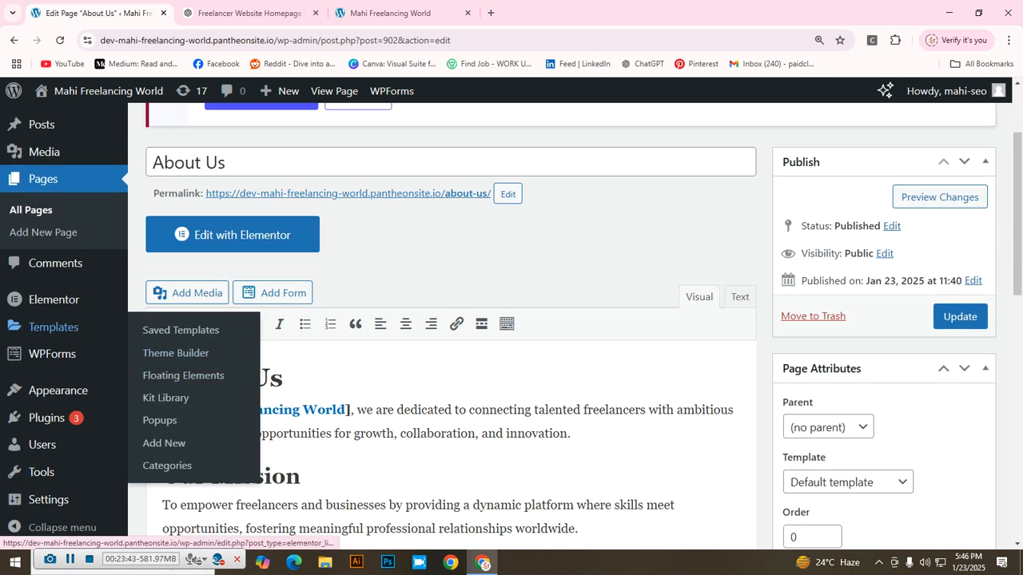
{"action": "mouse_move", "coordinate": [58, 390]}
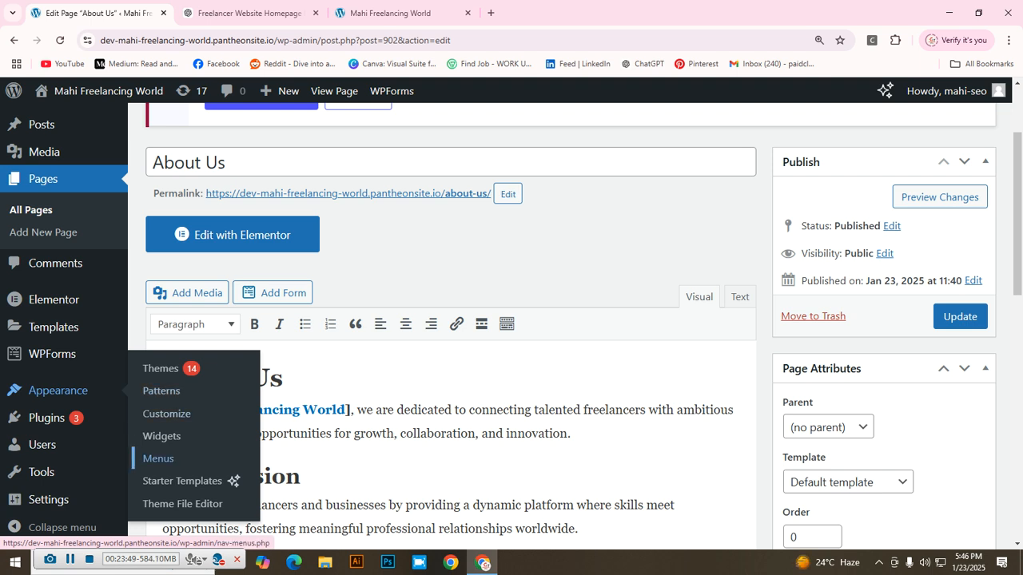
{"action": "left_click", "coordinate": [158, 459]}
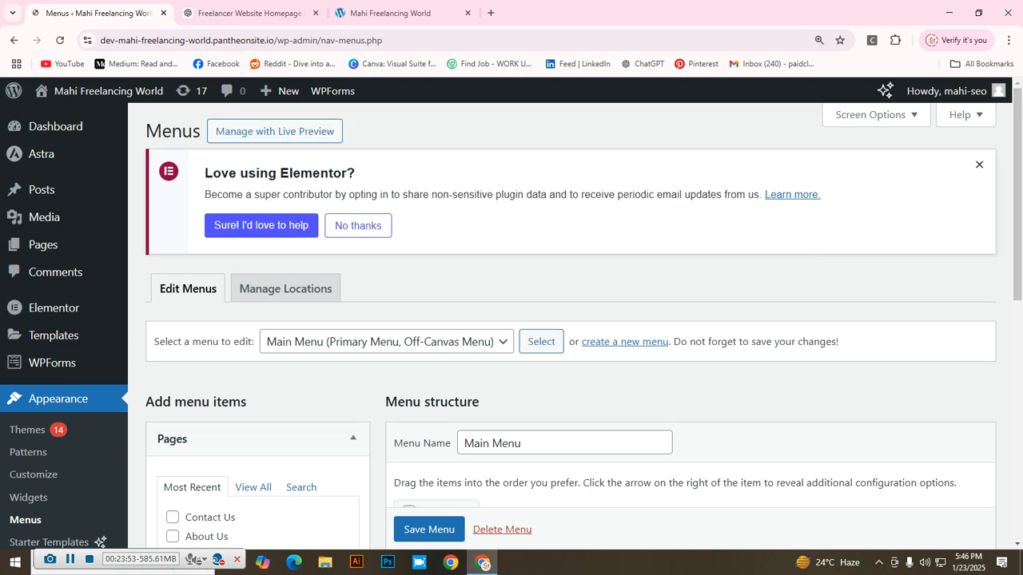
{"action": "scroll", "coordinate": [560, 320], "scroll_direction": "down", "scroll_amount": 3}
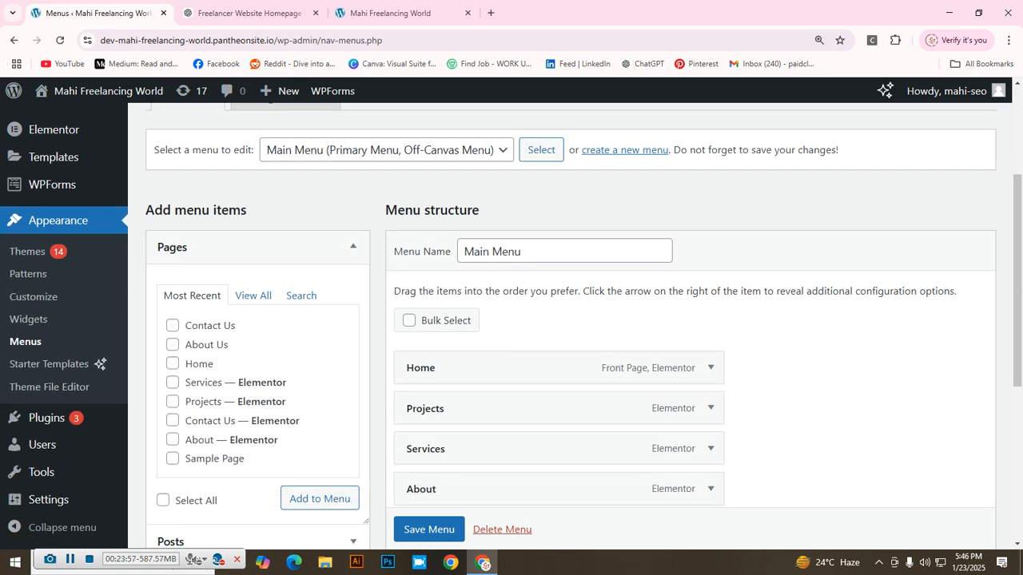
{"action": "scroll", "coordinate": [320, 371], "scroll_direction": "down", "scroll_amount": 2}
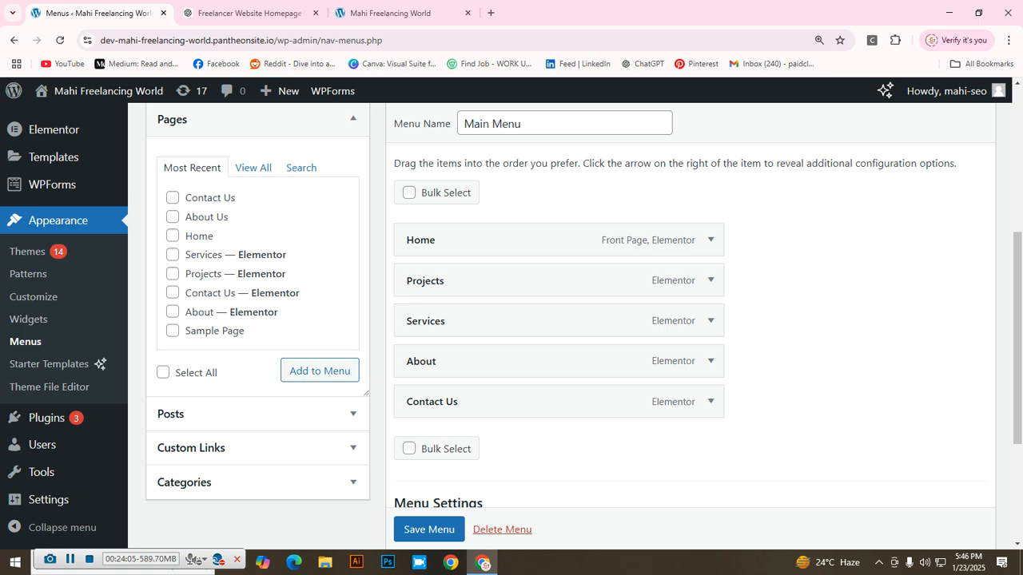
{"action": "left_click", "coordinate": [172, 198]}
{"action": "left_click", "coordinate": [172, 217]}
{"action": "left_click", "coordinate": [173, 236]}
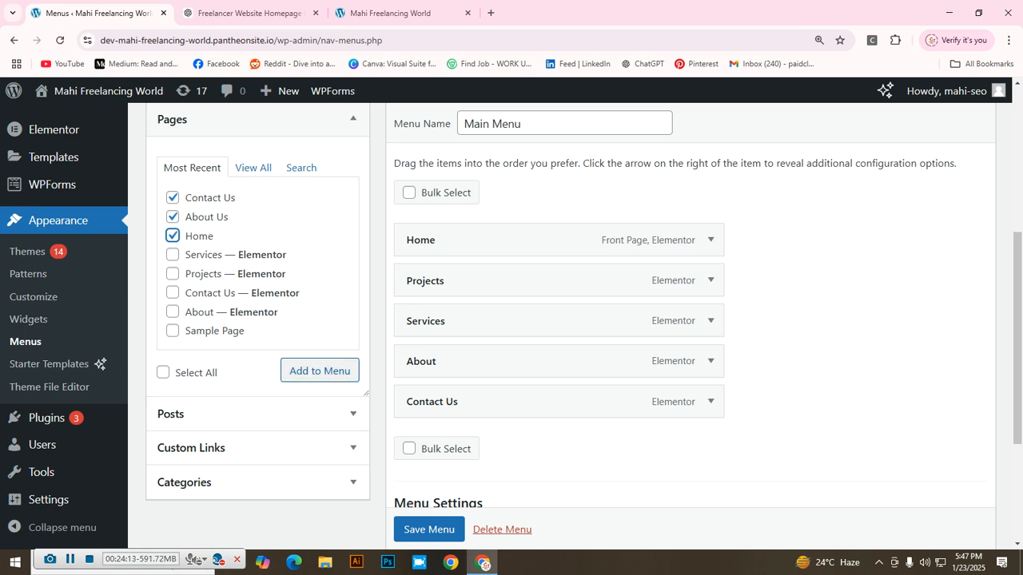
{"action": "left_click", "coordinate": [319, 370]}
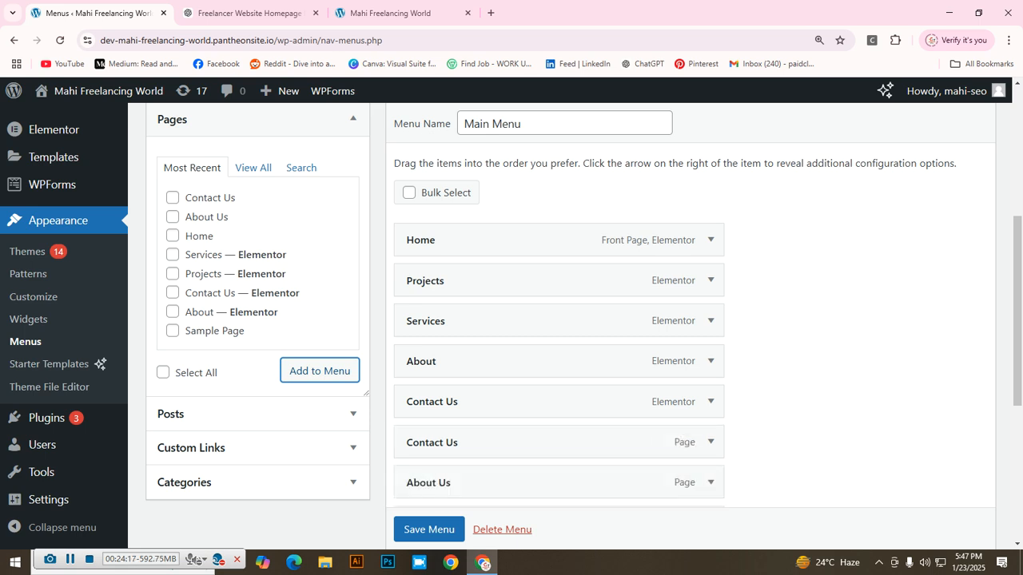
Step: Move the new Home page item up under the first Home as a top-level item
{"action": "scroll", "coordinate": [560, 320], "scroll_direction": "down", "scroll_amount": 3}
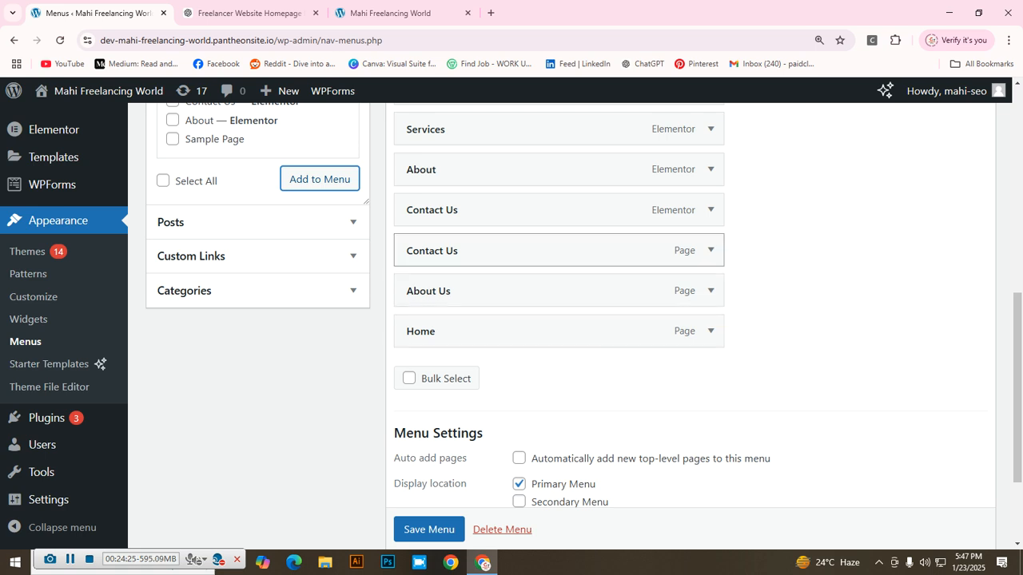
{"action": "scroll", "coordinate": [559, 331], "scroll_direction": "up", "scroll_amount": 1}
{"action": "scroll", "coordinate": [560, 320], "scroll_direction": "up", "scroll_amount": 3}
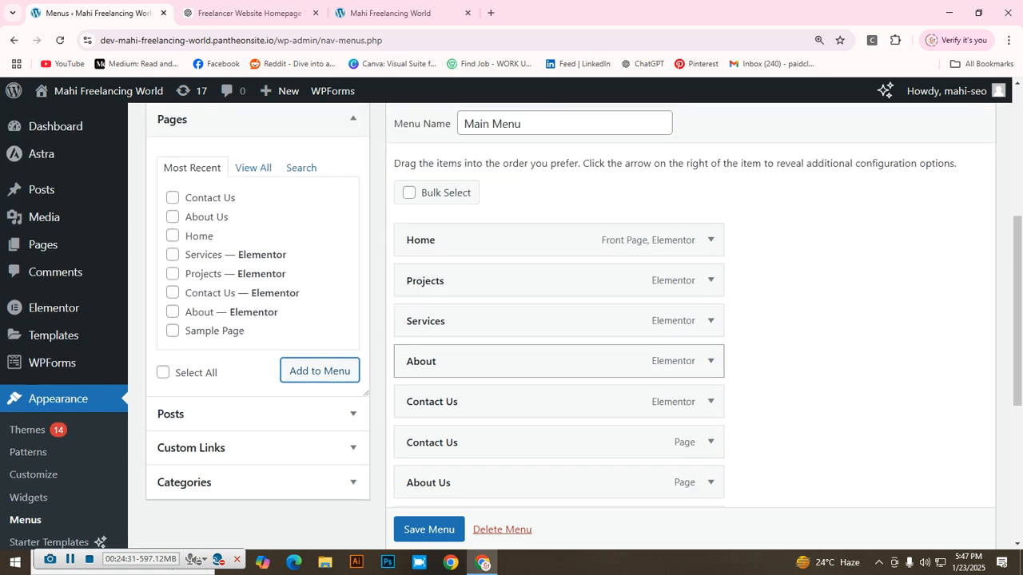
{"action": "scroll", "coordinate": [559, 361], "scroll_direction": "down", "scroll_amount": 3}
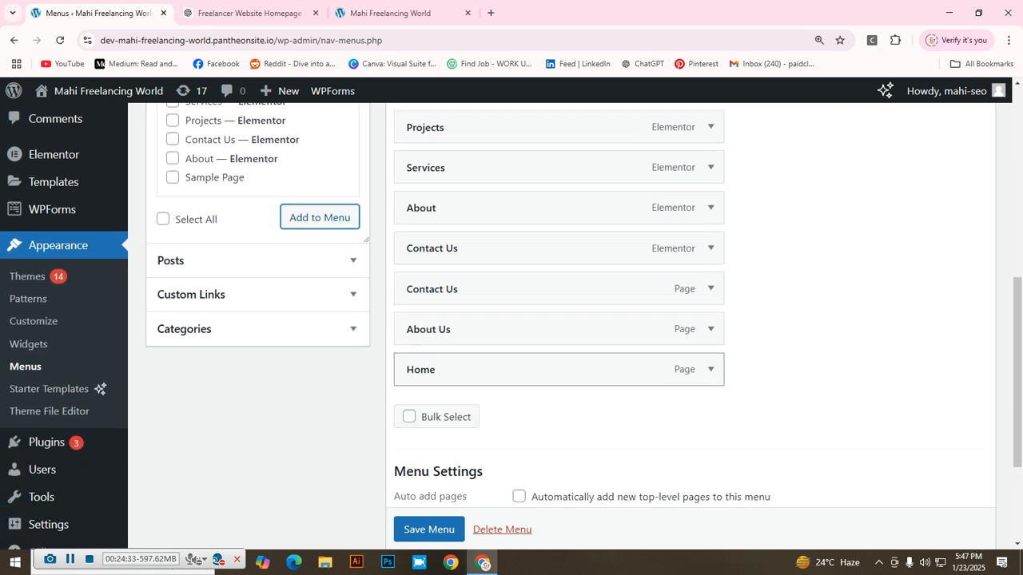
{"action": "scroll", "coordinate": [559, 320], "scroll_direction": "up", "scroll_amount": 1}
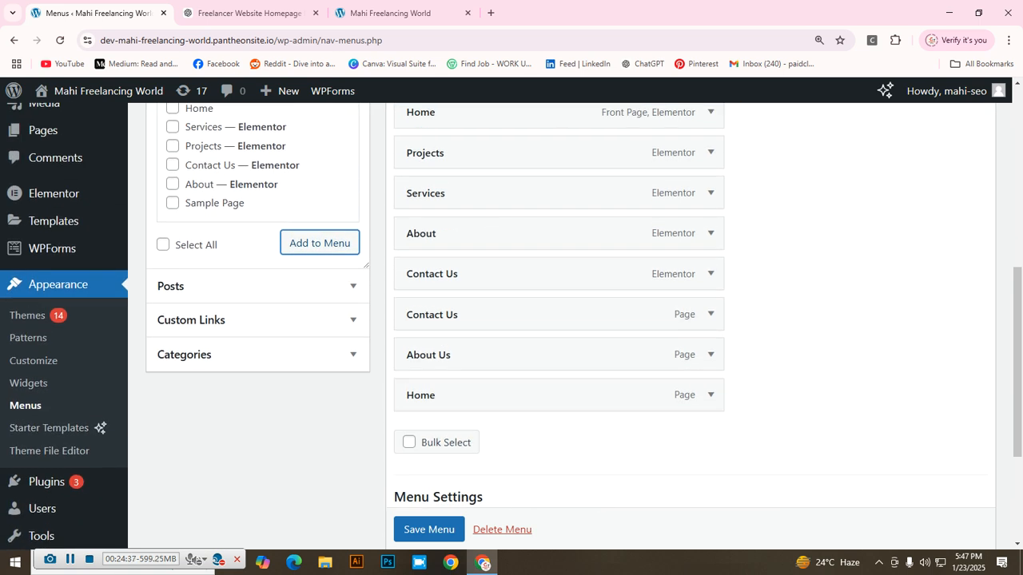
{"action": "scroll", "coordinate": [559, 459], "scroll_direction": "up", "scroll_amount": 1}
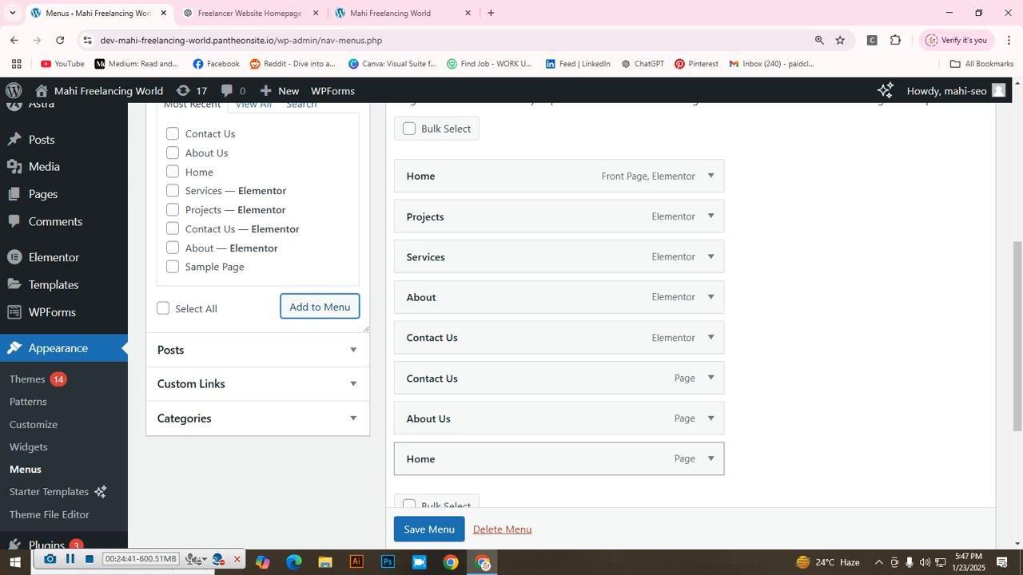
{"action": "left_click_drag", "start_coordinate": [559, 458], "coordinate": [560, 184]}
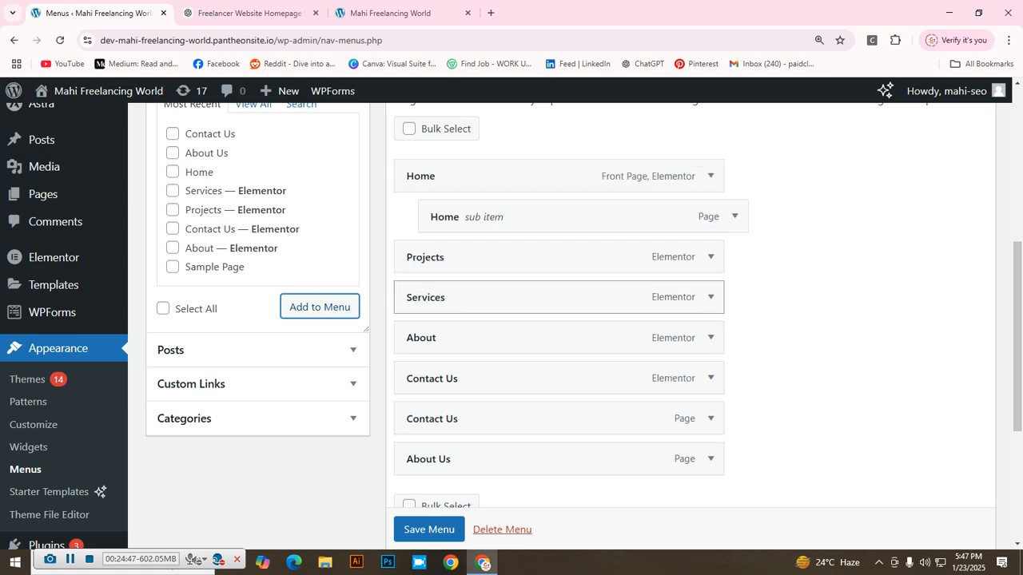
{"action": "left_click_drag", "start_coordinate": [559, 216], "coordinate": [536, 216]}
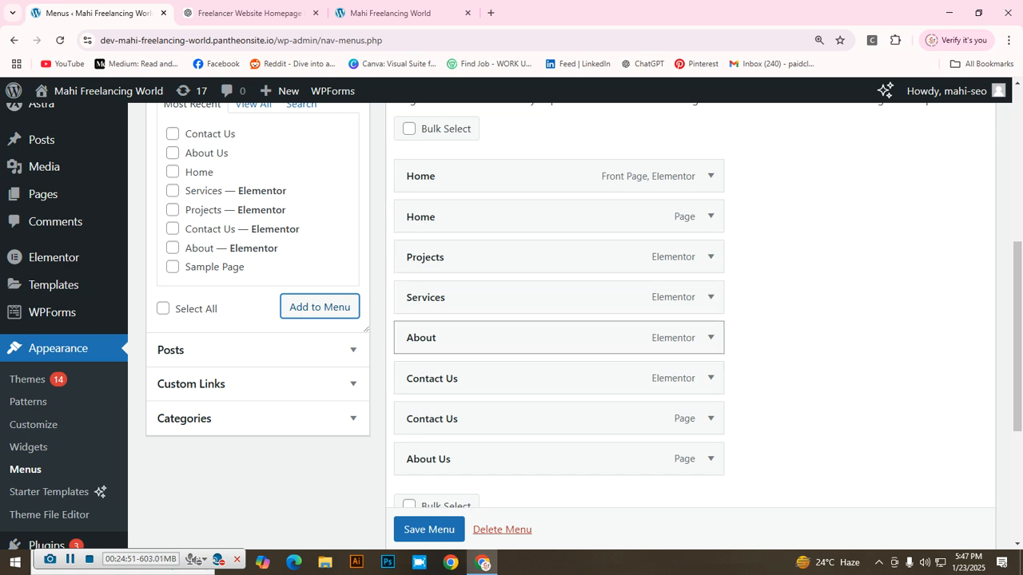
Step: Drag About Us up below Home and make it a top-level menu item
{"action": "scroll", "coordinate": [560, 379], "scroll_direction": "down", "scroll_amount": 1}
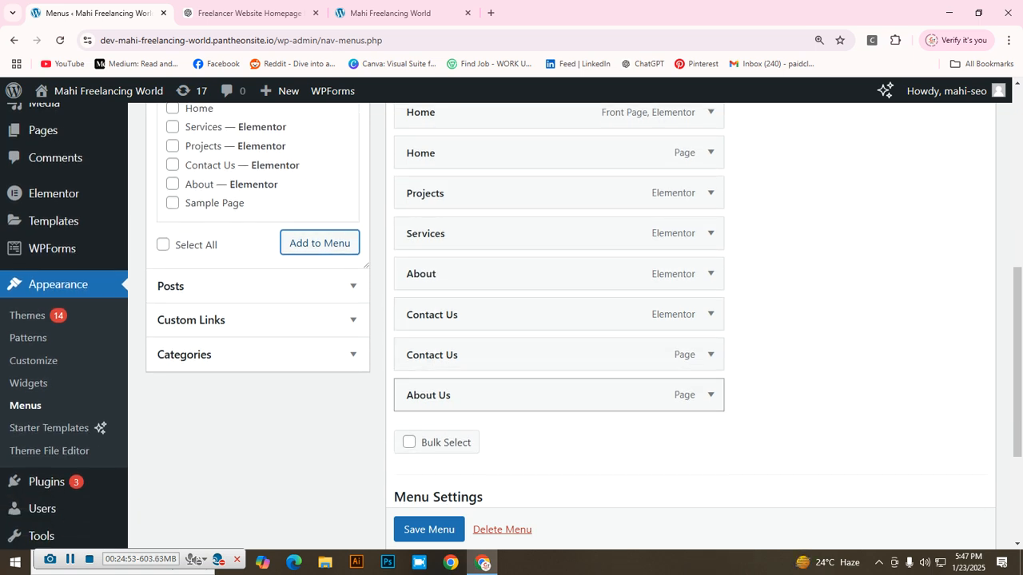
{"action": "left_click_drag", "start_coordinate": [559, 395], "coordinate": [553, 185]}
{"action": "right_click", "coordinate": [480, 190]}
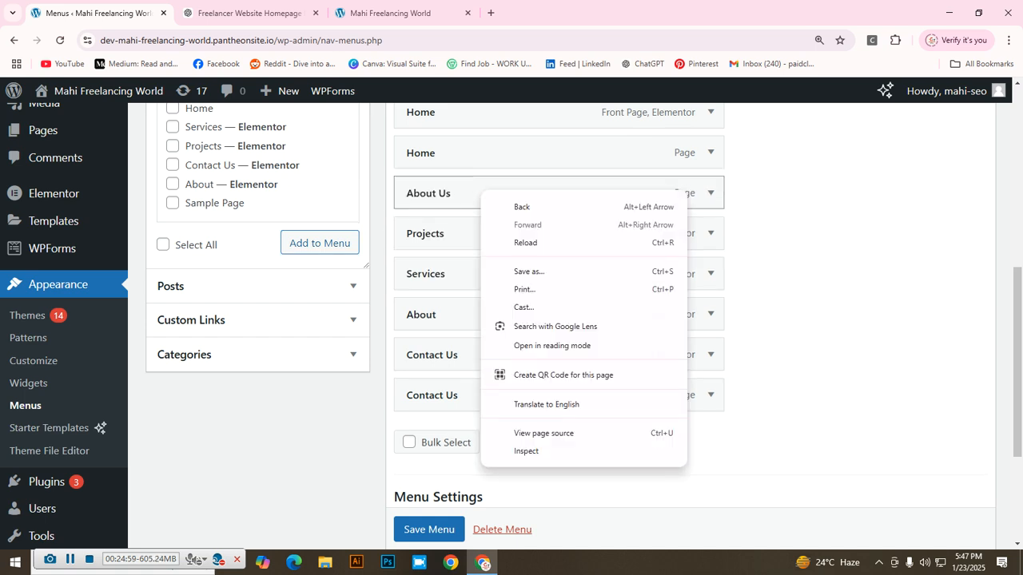
{"action": "key", "text": "Escape"}
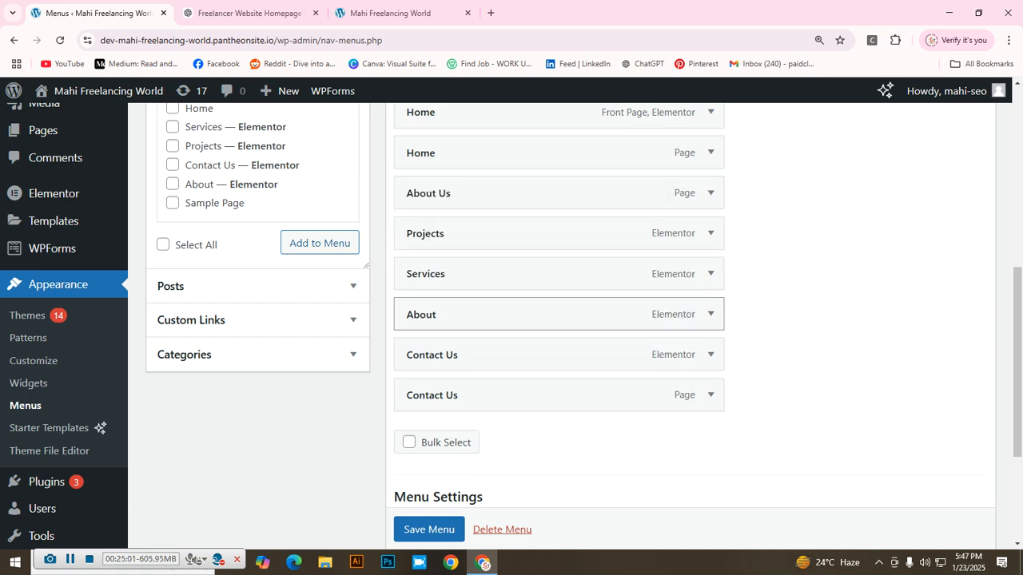
{"action": "left_click_drag", "start_coordinate": [553, 192], "coordinate": [555, 157]}
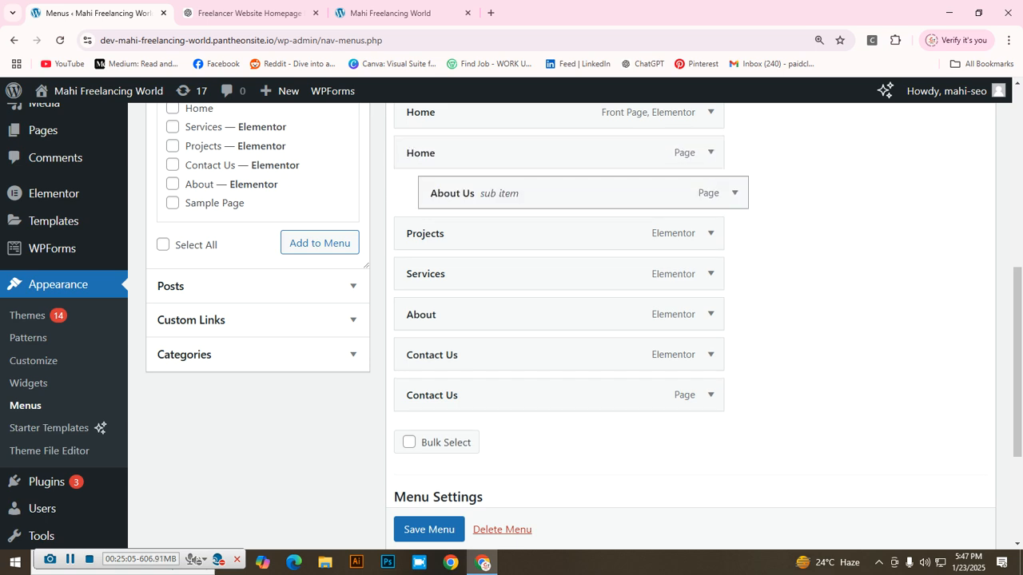
{"action": "left_click_drag", "start_coordinate": [553, 193], "coordinate": [528, 194]}
{"action": "scroll", "coordinate": [559, 311], "scroll_direction": "up", "scroll_amount": 1}
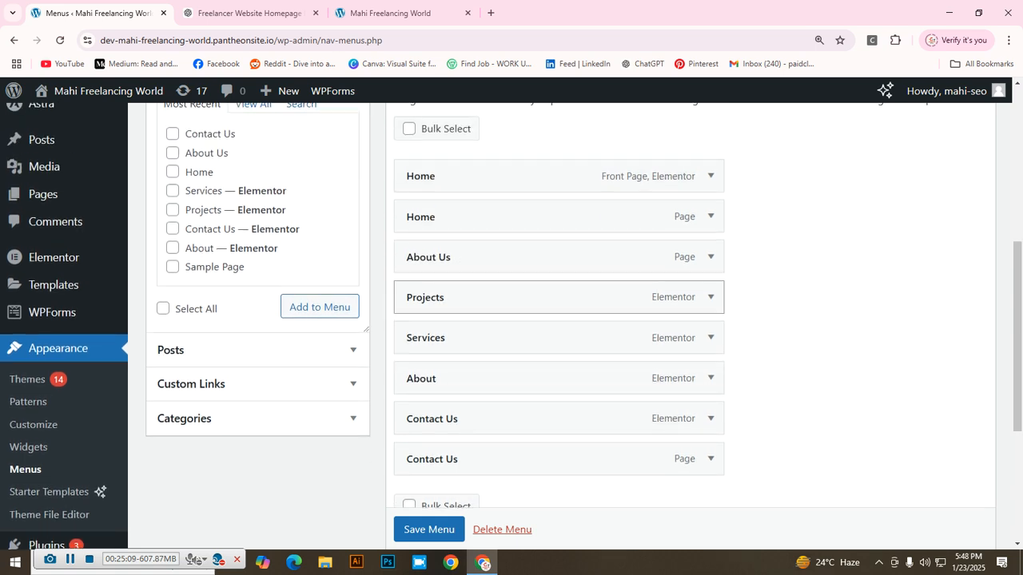
{"action": "scroll", "coordinate": [559, 311], "scroll_direction": "up", "scroll_amount": 1}
Step: Move About Us under the first Home item and place Contact Us right after it
{"action": "left_click_drag", "start_coordinate": [527, 320], "coordinate": [529, 281]}
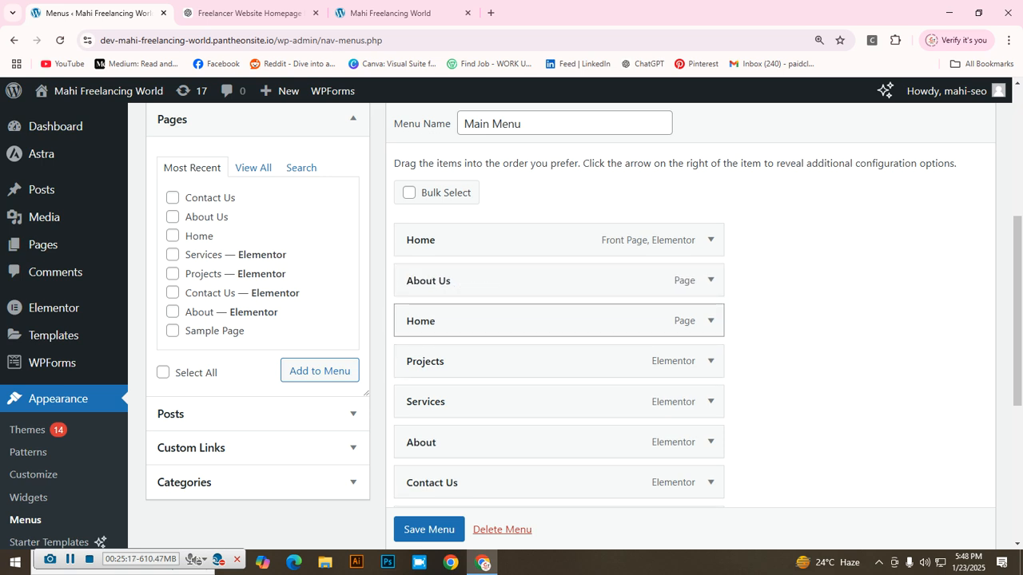
{"action": "scroll", "coordinate": [560, 323], "scroll_direction": "down", "scroll_amount": 3}
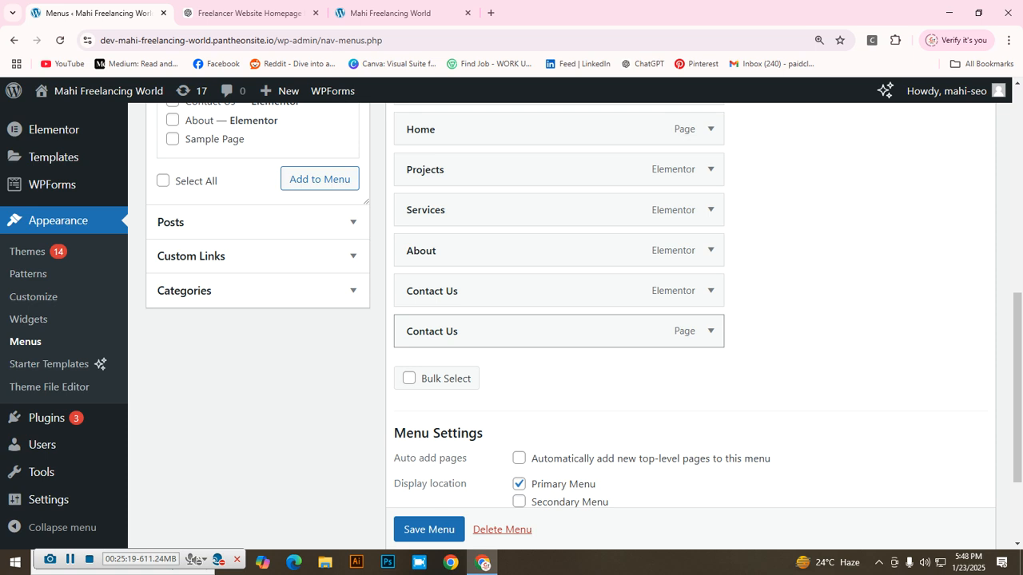
{"action": "scroll", "coordinate": [560, 324], "scroll_direction": "up", "scroll_amount": 1}
{"action": "key", "text": "ctrl+minus"}
{"action": "key", "text": "ctrl+minus"}
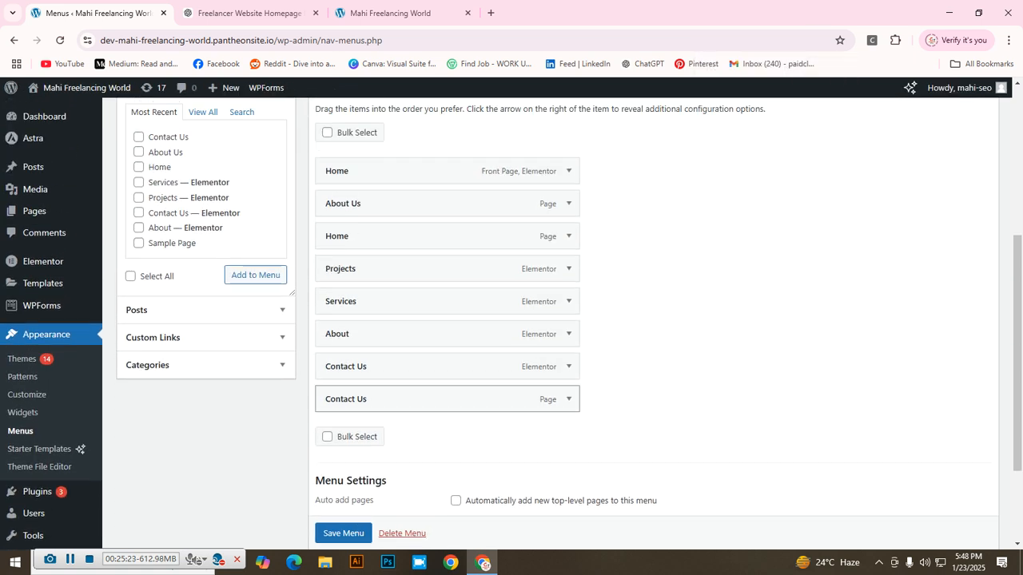
{"action": "left_click_drag", "start_coordinate": [376, 399], "coordinate": [361, 267]}
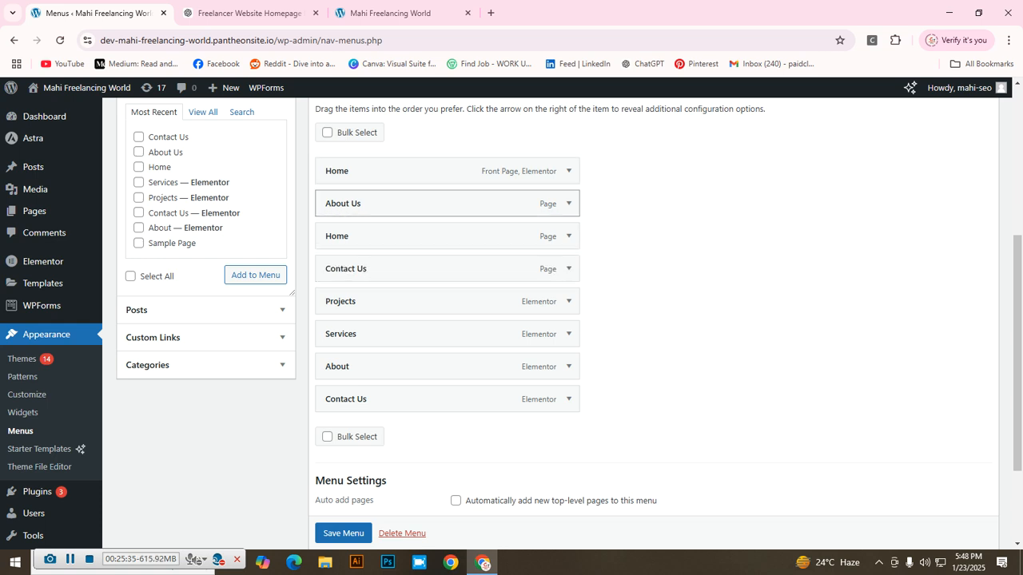
{"action": "left_click_drag", "start_coordinate": [361, 269], "coordinate": [344, 233]}
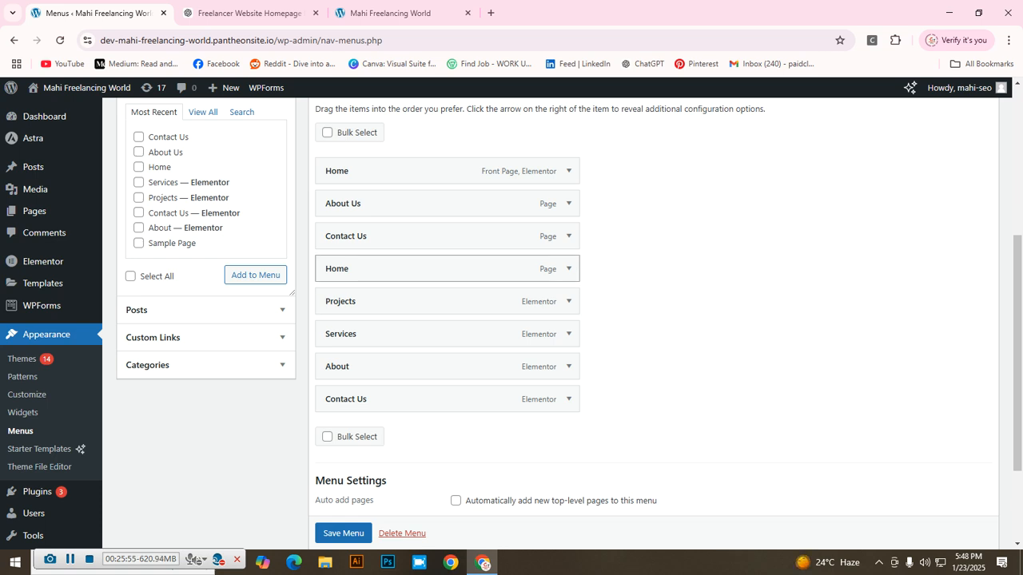
Step: Move the plain Home page to the top, put Front Page Home below Services, and save
{"action": "left_click_drag", "start_coordinate": [439, 268], "coordinate": [440, 171]}
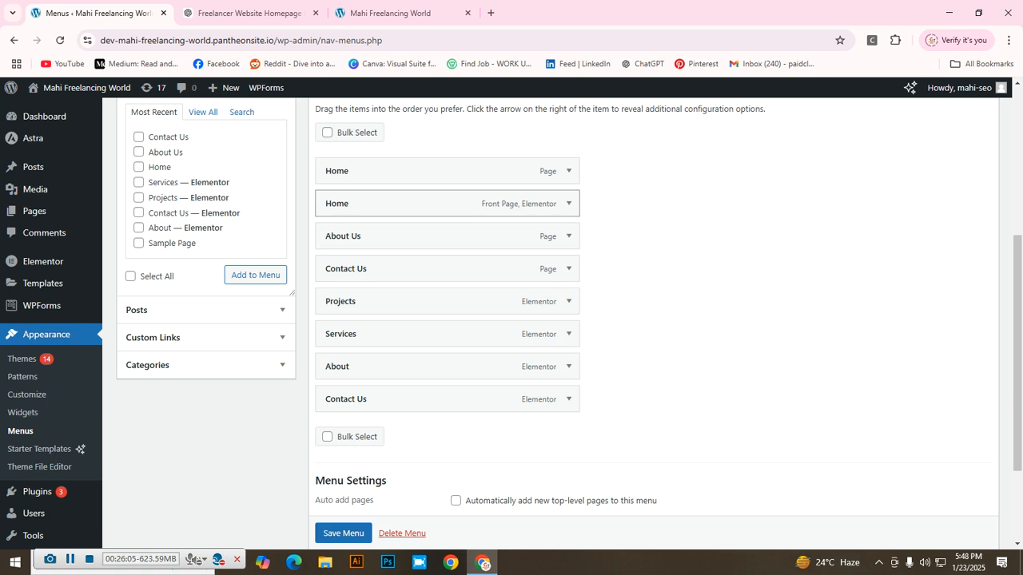
{"action": "left_click_drag", "start_coordinate": [440, 203], "coordinate": [439, 334]}
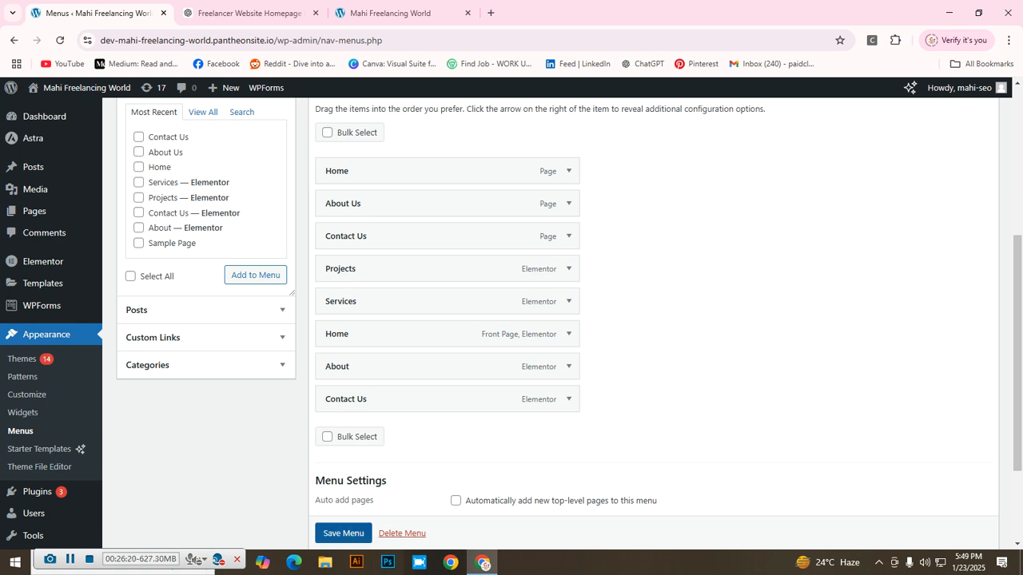
{"action": "left_click", "coordinate": [343, 533]}
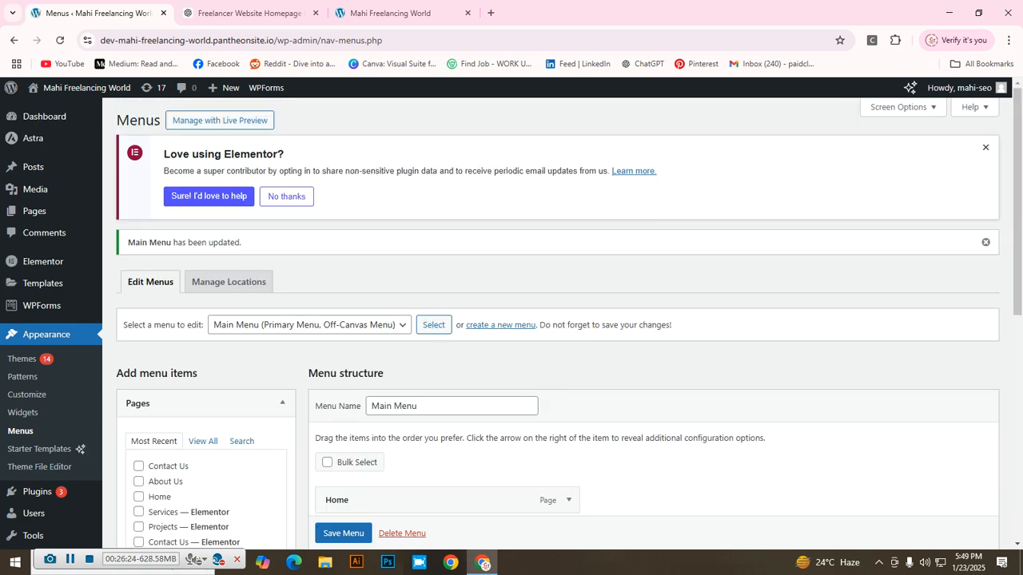
Step: Check the Main Menu update confirmation and switch to the live Mahi Freelancing World homepage tab
{"action": "scroll", "coordinate": [448, 359], "scroll_direction": "down", "scroll_amount": 2}
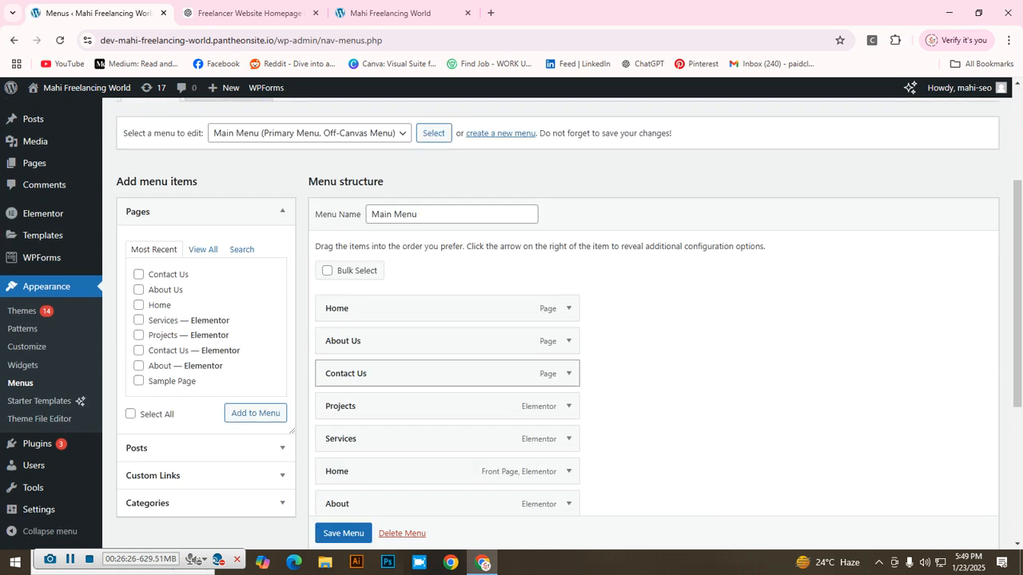
{"action": "scroll", "coordinate": [448, 359], "scroll_direction": "up", "scroll_amount": 2}
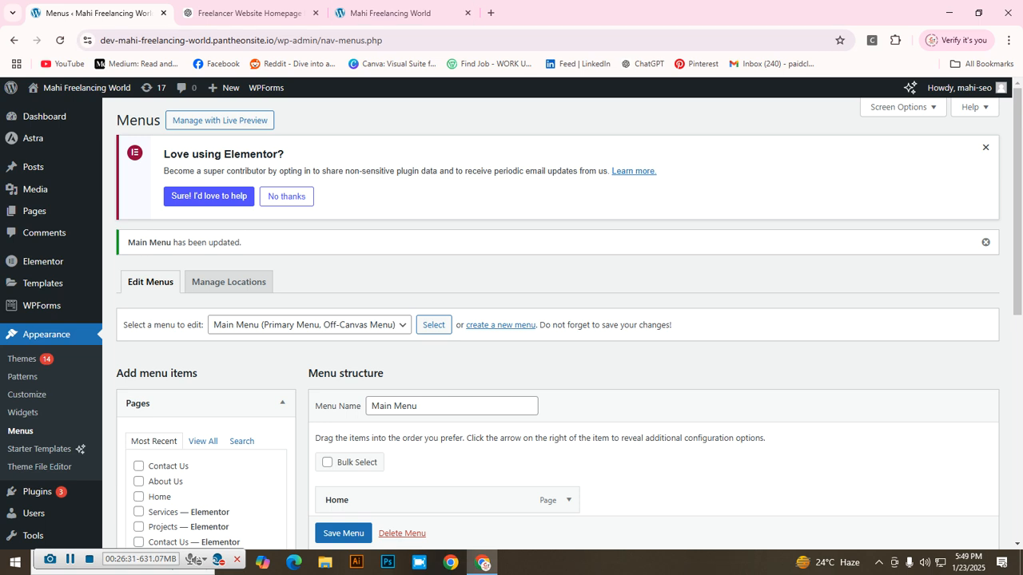
{"action": "left_click", "coordinate": [392, 13]}
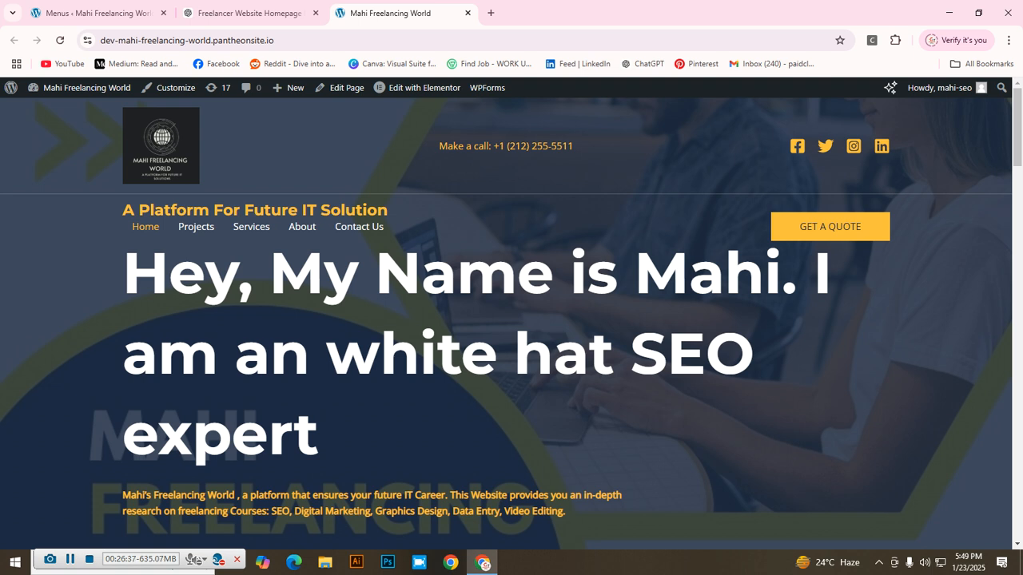
Step: Reload the live homepage and test the Contact Us page from the navigation
{"action": "key", "text": "F5"}
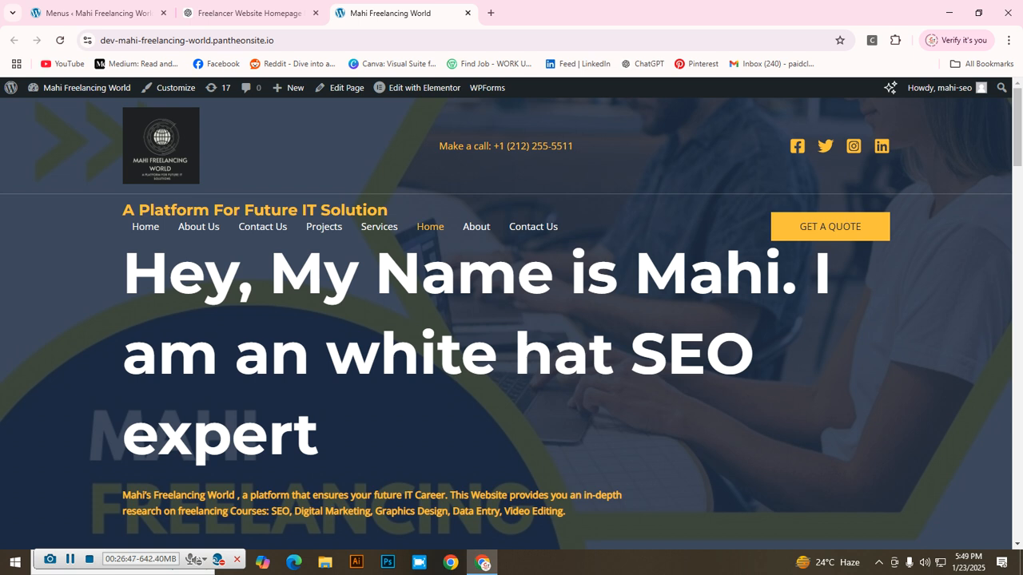
{"action": "scroll", "coordinate": [511, 320], "scroll_direction": "down", "scroll_amount": 4}
{"action": "scroll", "coordinate": [512, 319], "scroll_direction": "up", "scroll_amount": 4}
{"action": "left_click", "coordinate": [263, 226]}
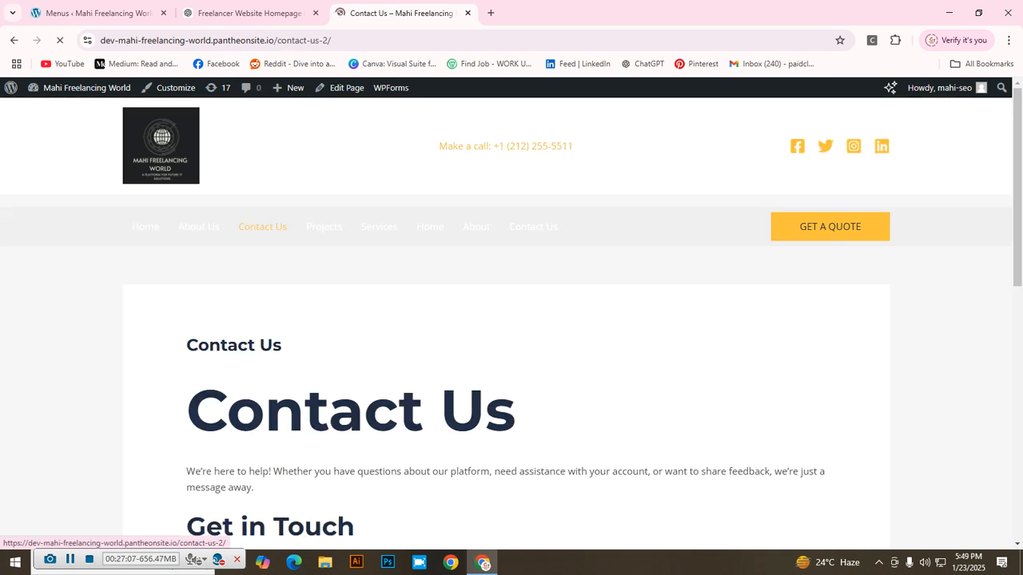
{"action": "scroll", "coordinate": [507, 324], "scroll_direction": "down", "scroll_amount": 4}
{"action": "scroll", "coordinate": [506, 323], "scroll_direction": "up", "scroll_amount": 4}
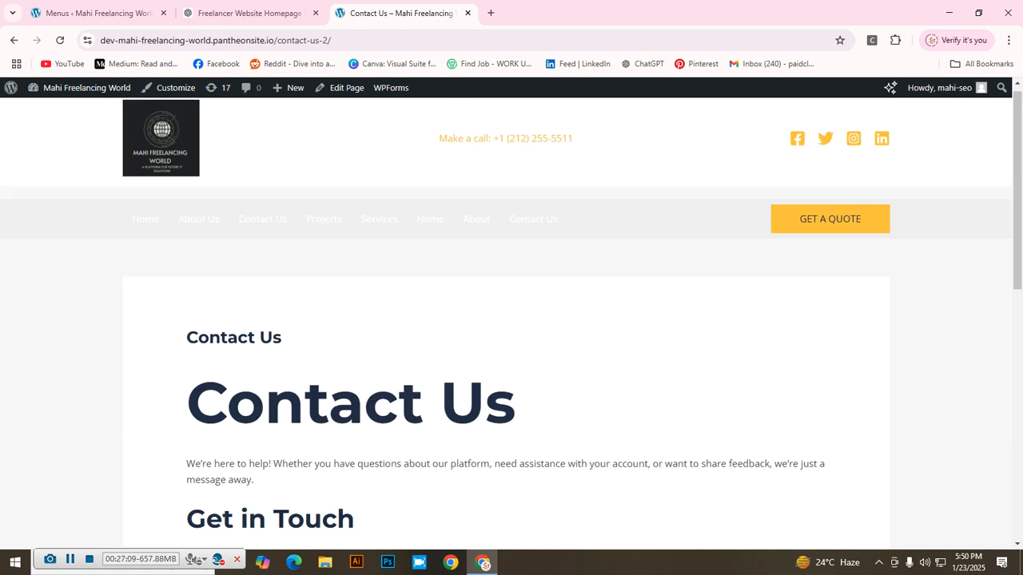
{"action": "left_click", "coordinate": [13, 40]}
Step: Test the About Us and Home pages from the site navigation
{"action": "left_click", "coordinate": [198, 226]}
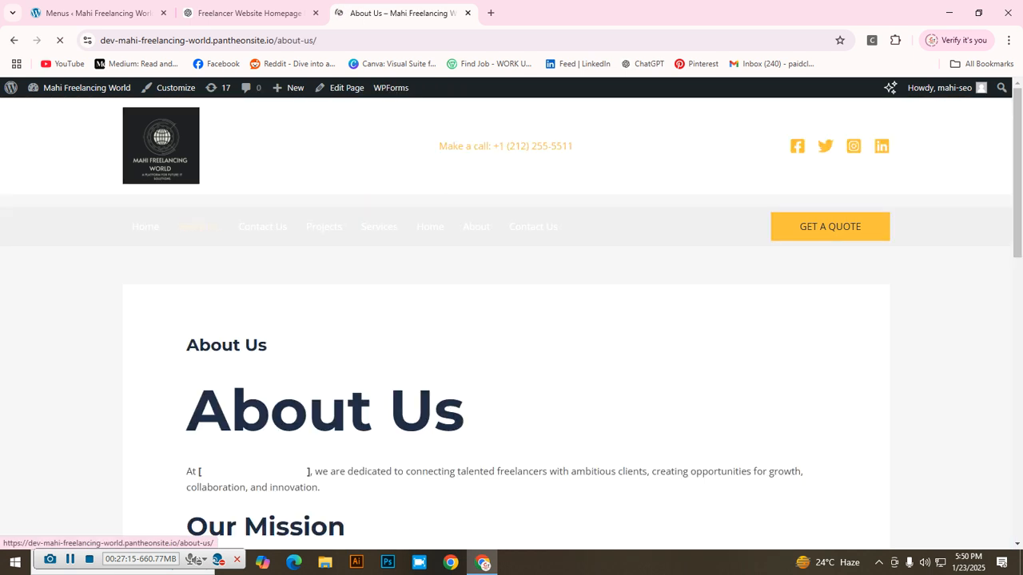
{"action": "scroll", "coordinate": [198, 226], "scroll_direction": "down", "scroll_amount": 6}
{"action": "scroll", "coordinate": [512, 320], "scroll_direction": "up", "scroll_amount": 4}
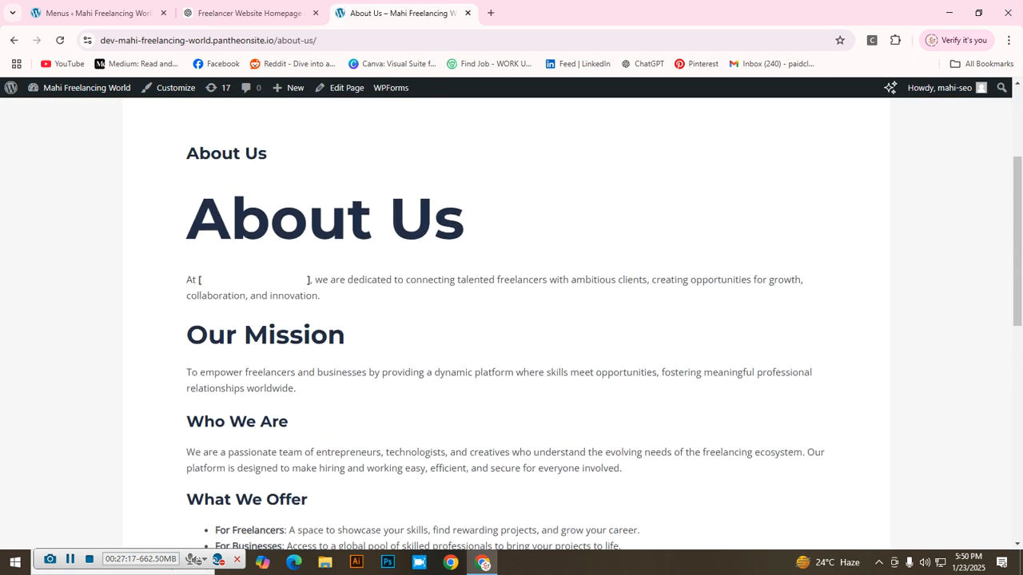
{"action": "left_click", "coordinate": [14, 40]}
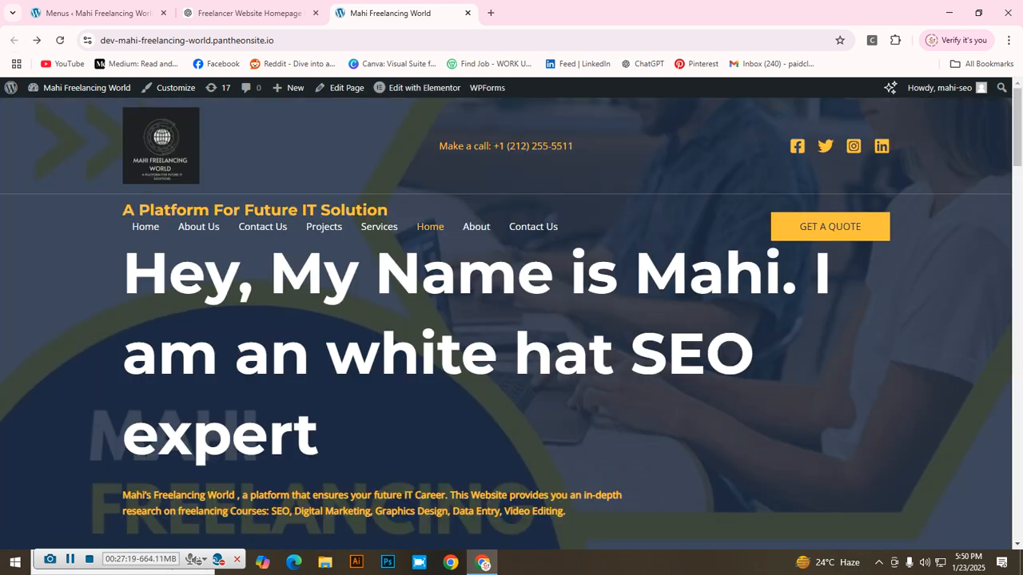
{"action": "left_click", "coordinate": [146, 227]}
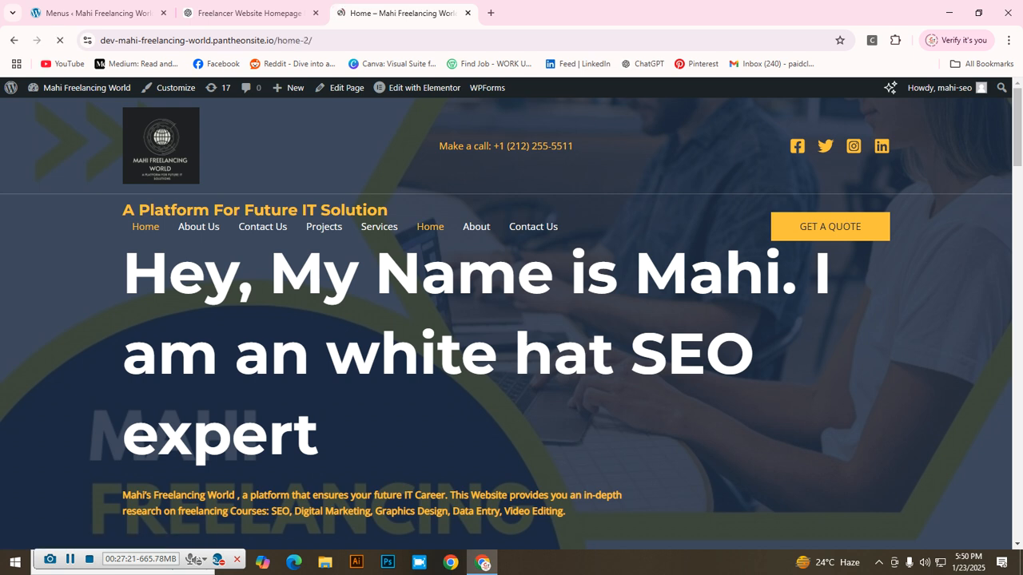
{"action": "scroll", "coordinate": [146, 227], "scroll_direction": "down", "scroll_amount": 3}
{"action": "scroll", "coordinate": [512, 320], "scroll_direction": "down", "scroll_amount": 3}
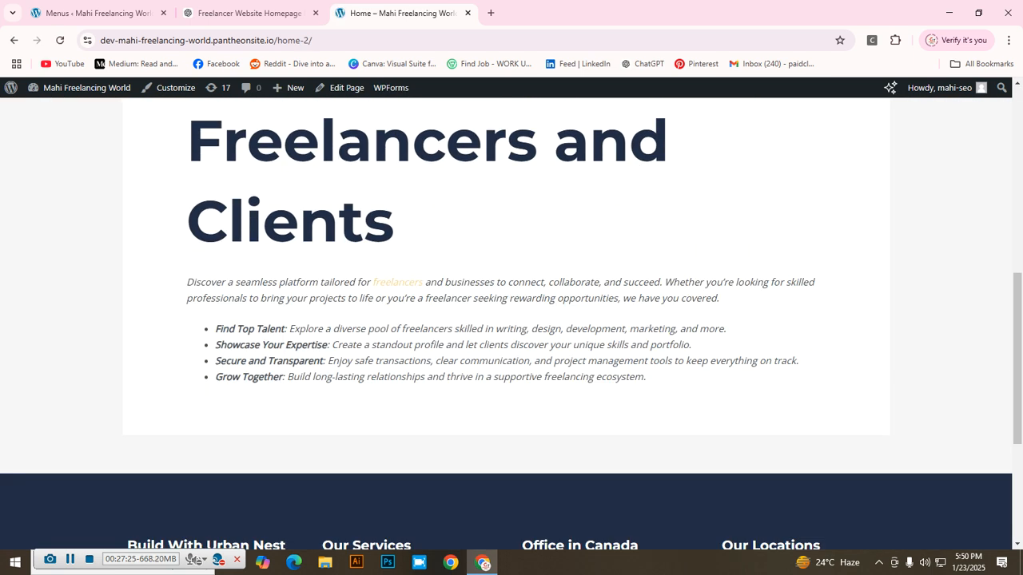
{"action": "left_click", "coordinate": [397, 282]}
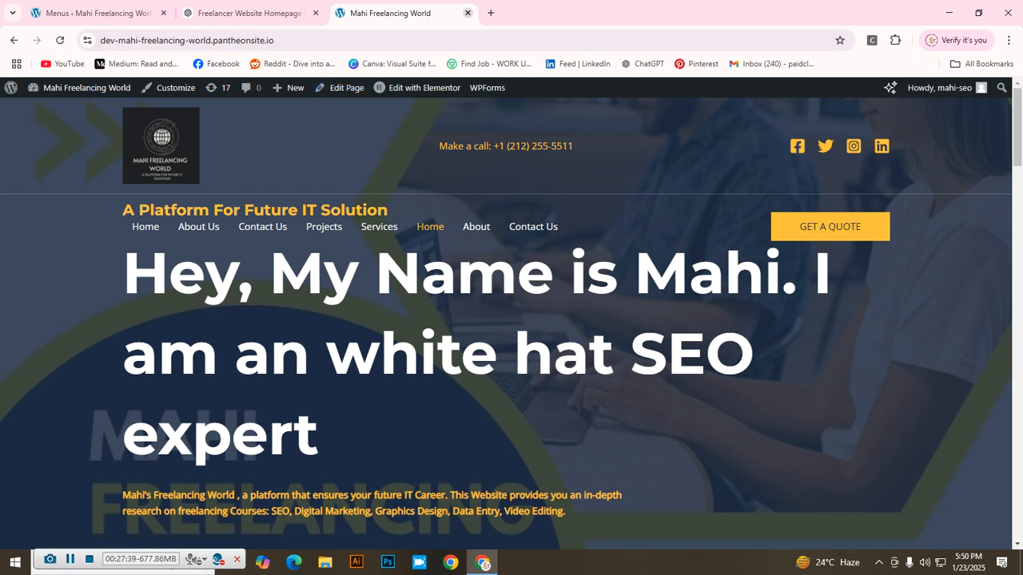
Step: Close the homepage tab and return to the WordPress Menus screen
{"action": "left_click", "coordinate": [468, 13]}
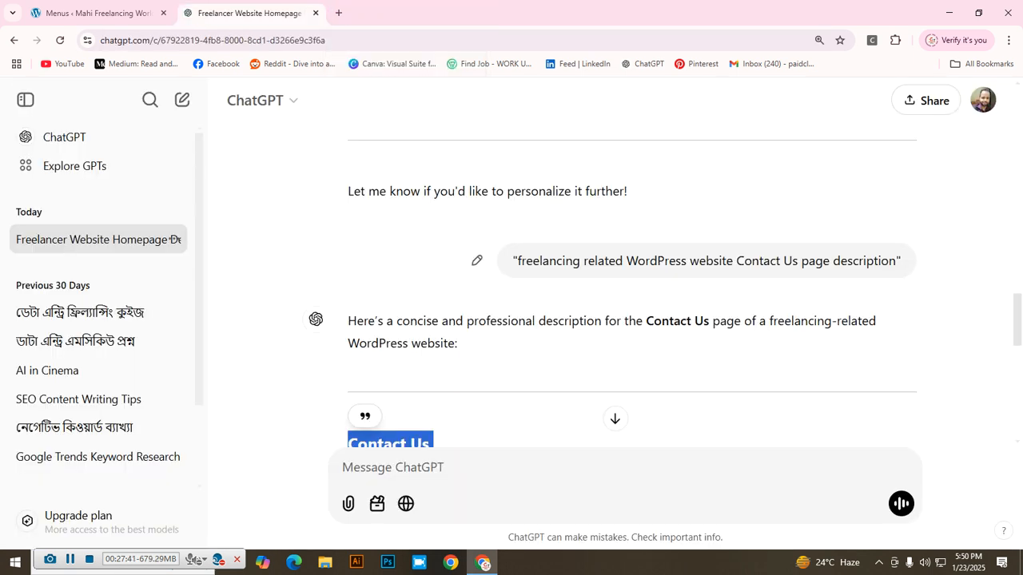
{"action": "left_click", "coordinate": [96, 13]}
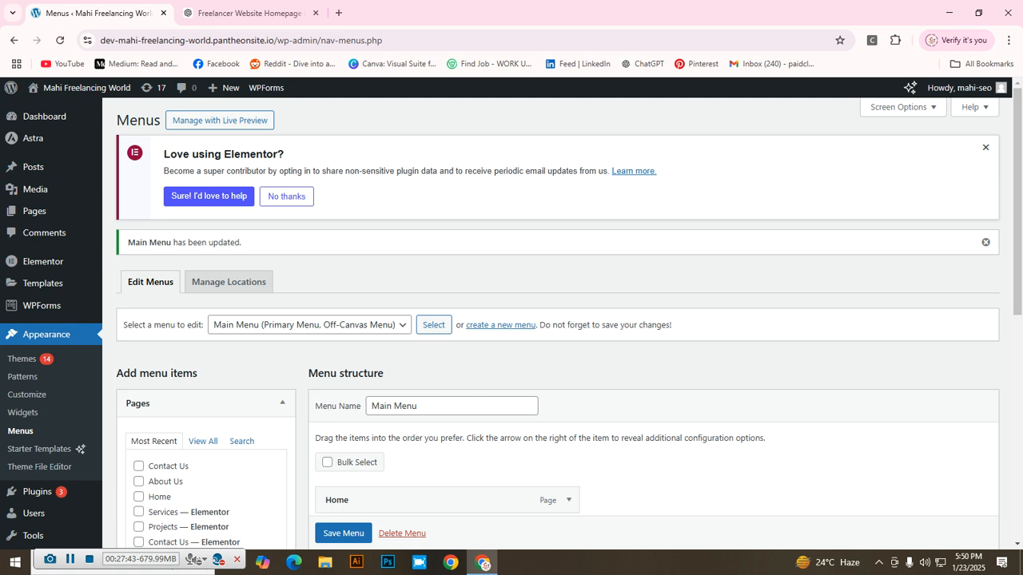
{"action": "scroll", "coordinate": [286, 196], "scroll_direction": "down", "scroll_amount": 1}
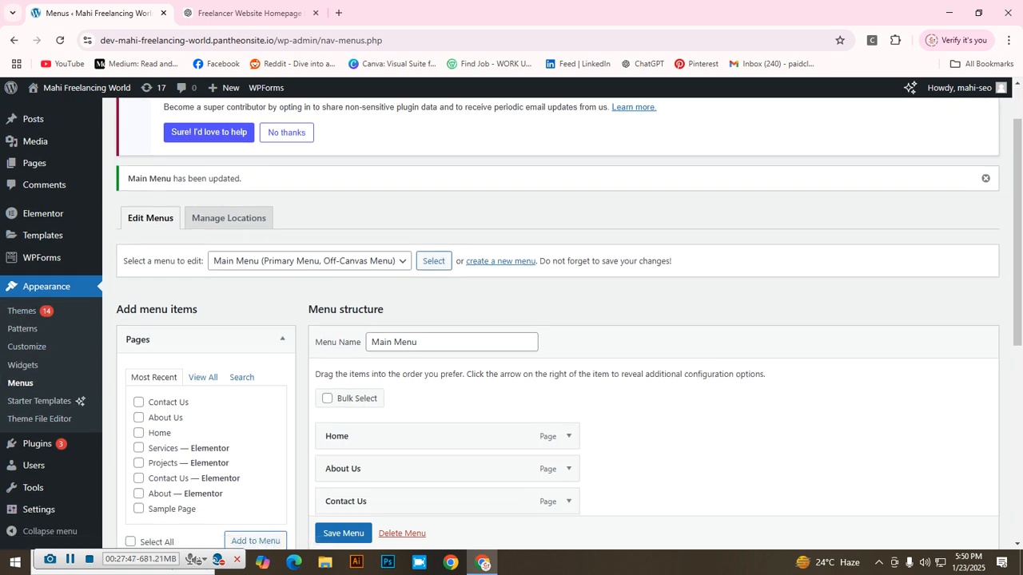
Step: Remove the Projects item from the Main Menu, leaving Services in place
{"action": "scroll", "coordinate": [447, 319], "scroll_direction": "down", "scroll_amount": 3}
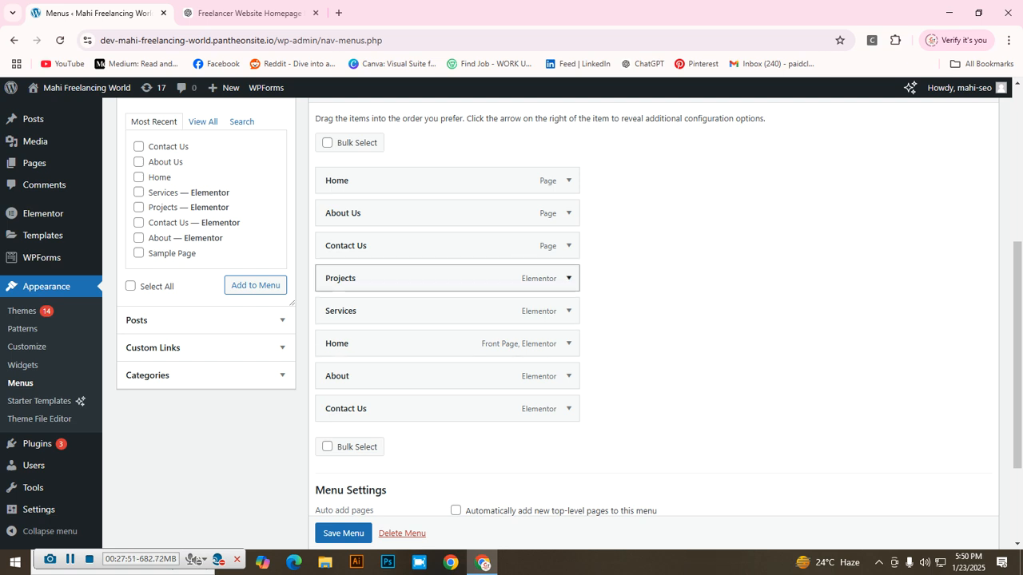
{"action": "left_click", "coordinate": [568, 278]}
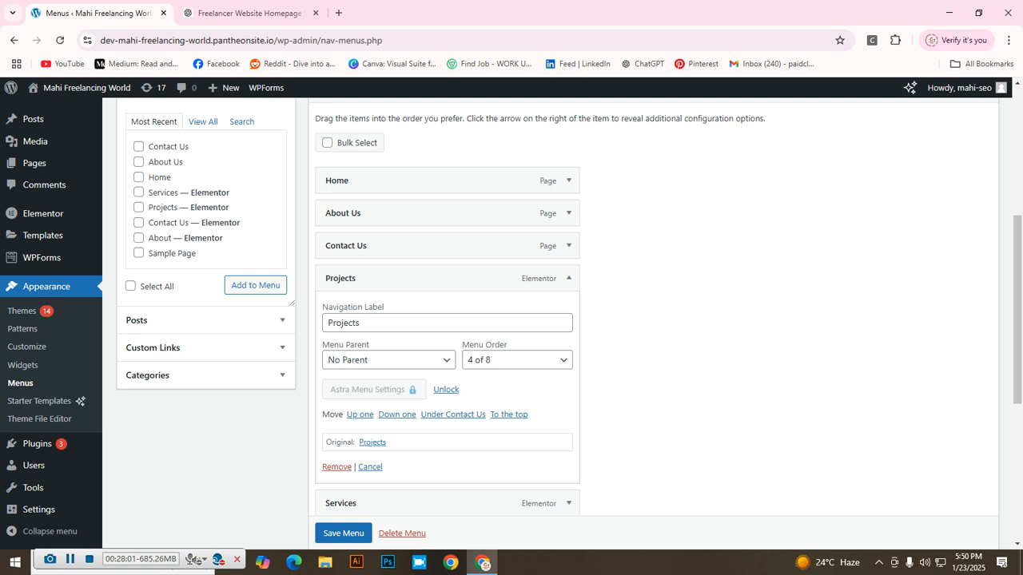
{"action": "left_click", "coordinate": [336, 467]}
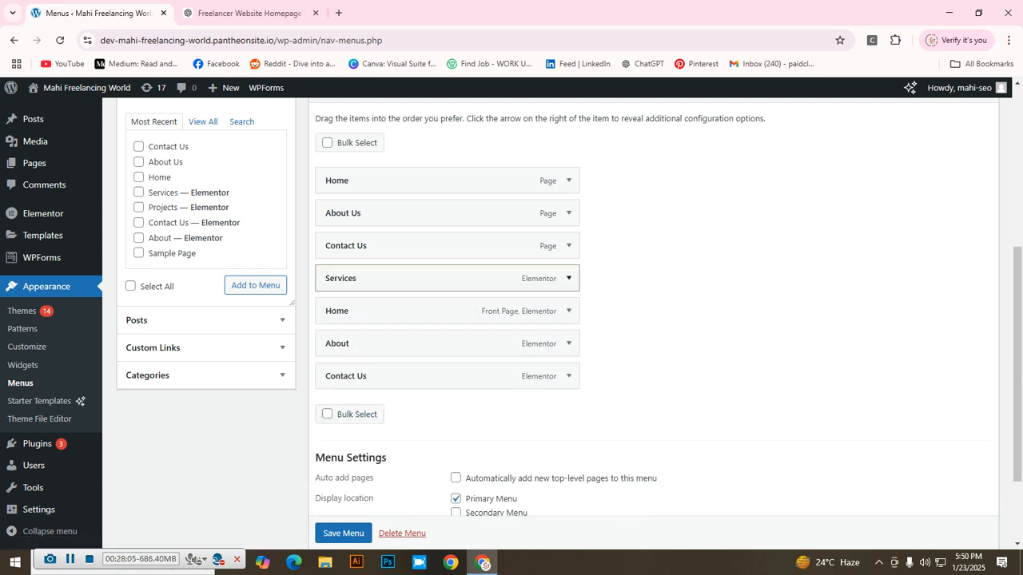
{"action": "left_click", "coordinate": [568, 278]}
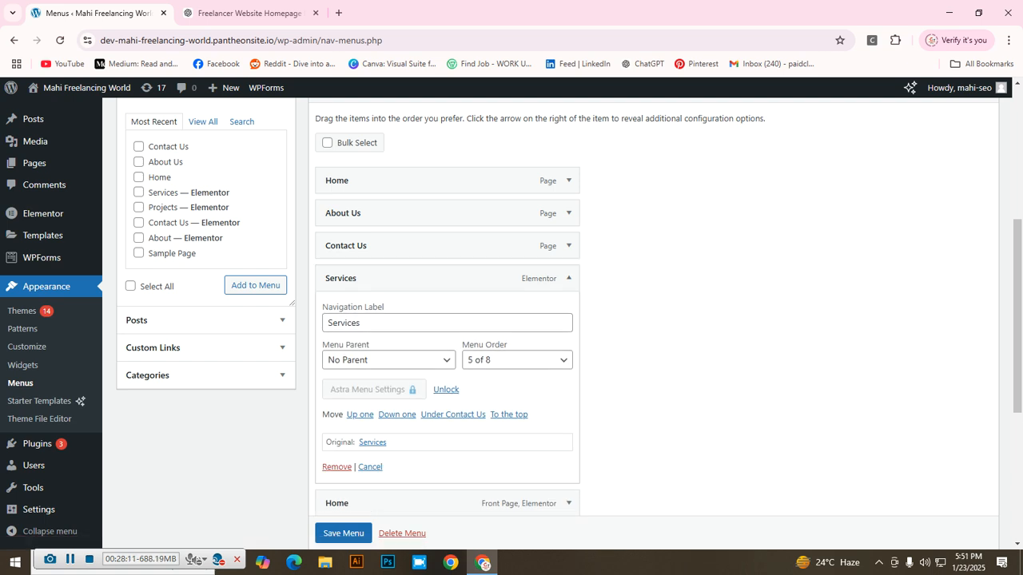
{"action": "left_click", "coordinate": [370, 467]}
Step: Remove the Elementor Home, About and Contact Us items and save the Main Menu
{"action": "left_click", "coordinate": [568, 311]}
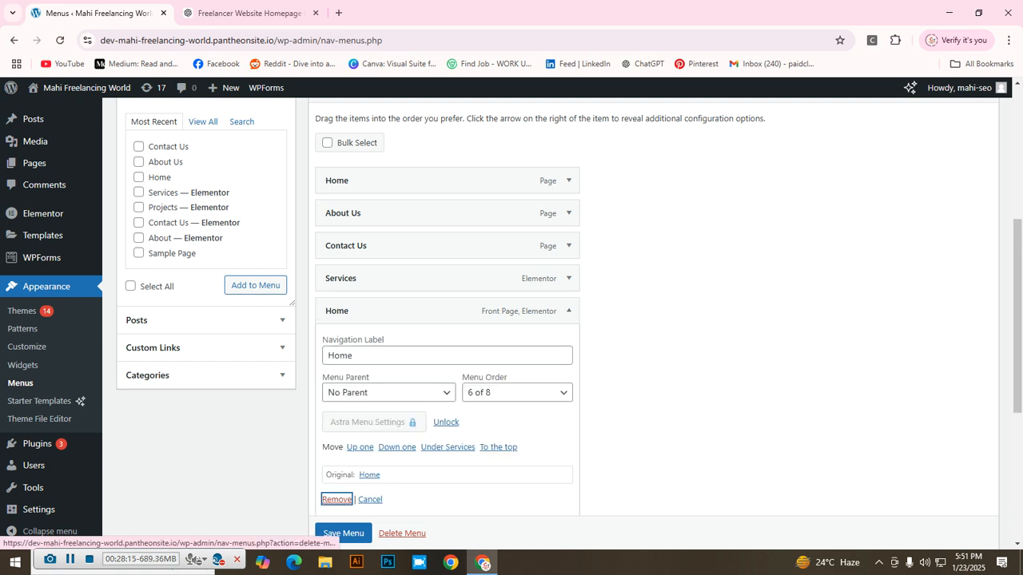
{"action": "left_click", "coordinate": [336, 500]}
{"action": "left_click", "coordinate": [568, 311]}
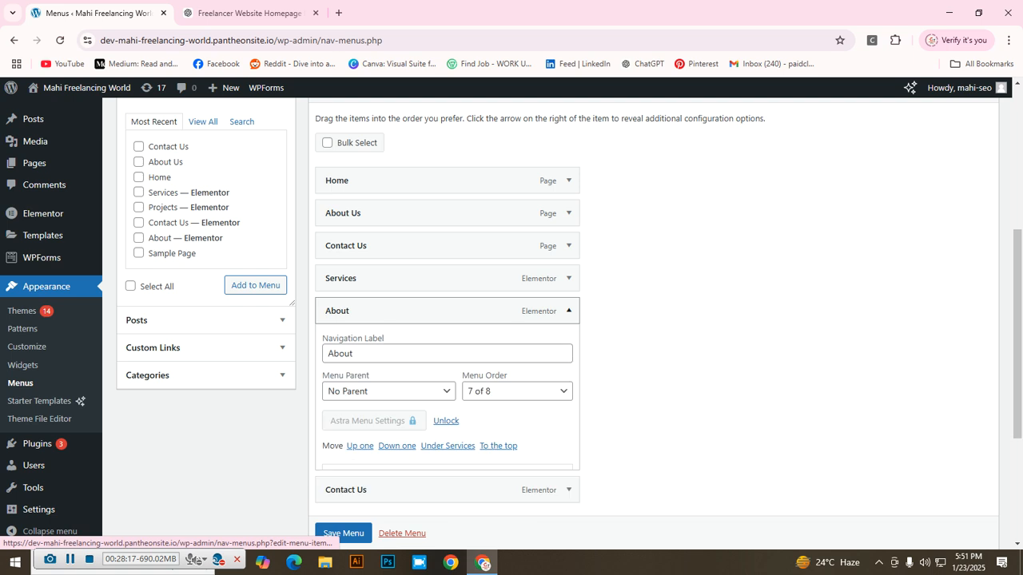
{"action": "left_click", "coordinate": [336, 499]}
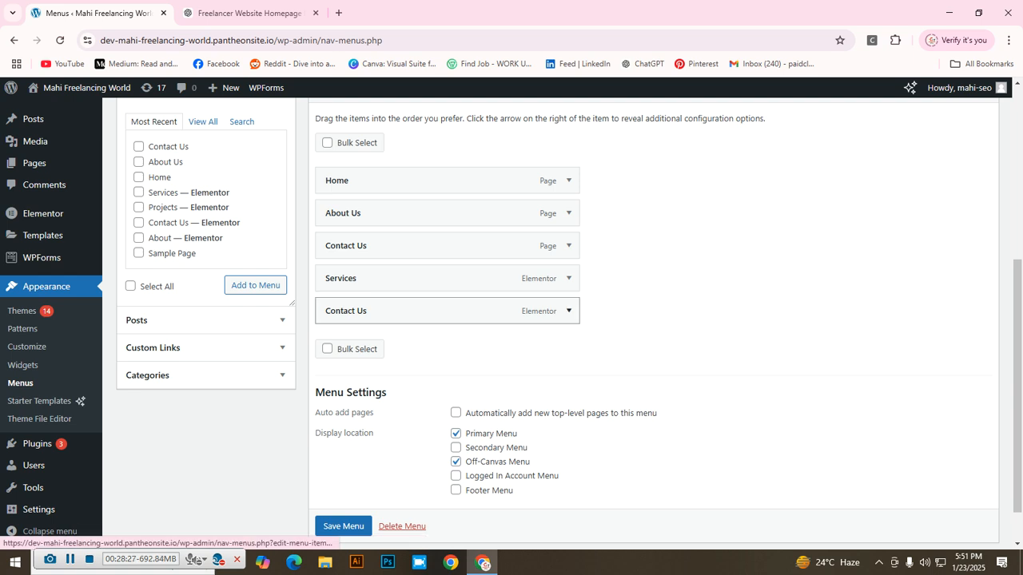
{"action": "left_click", "coordinate": [568, 311]}
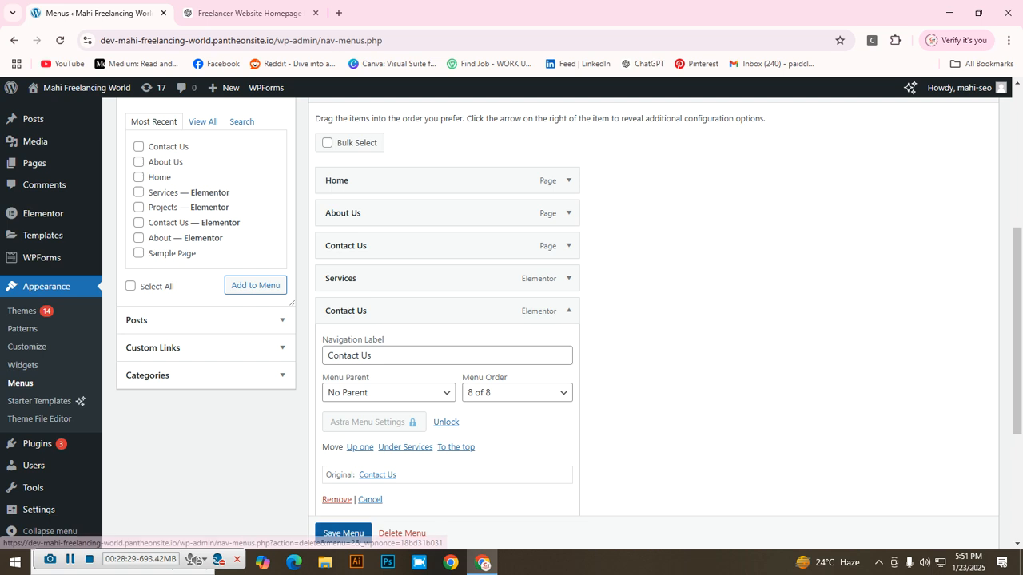
{"action": "left_click", "coordinate": [337, 499]}
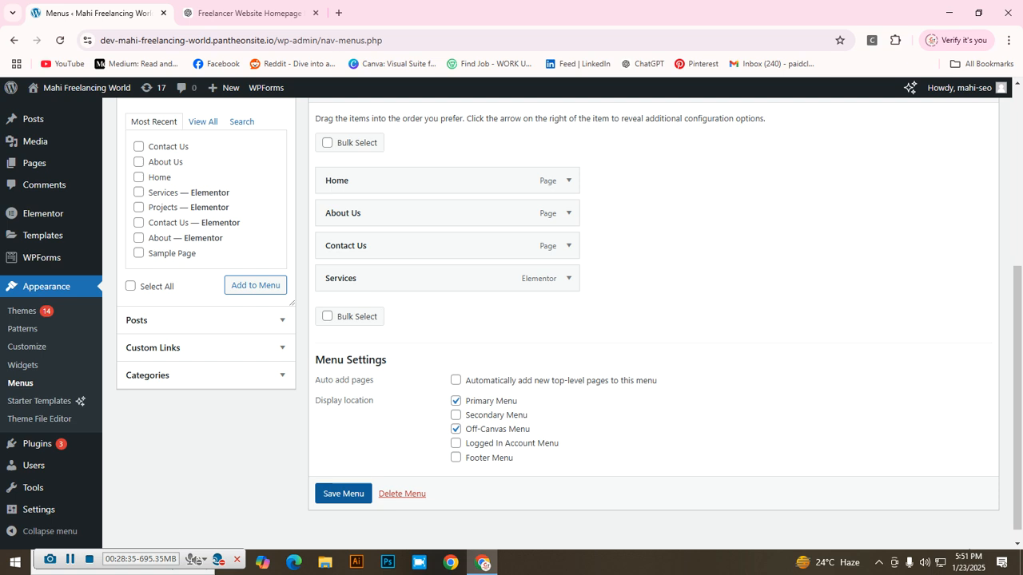
{"action": "left_click", "coordinate": [343, 493]}
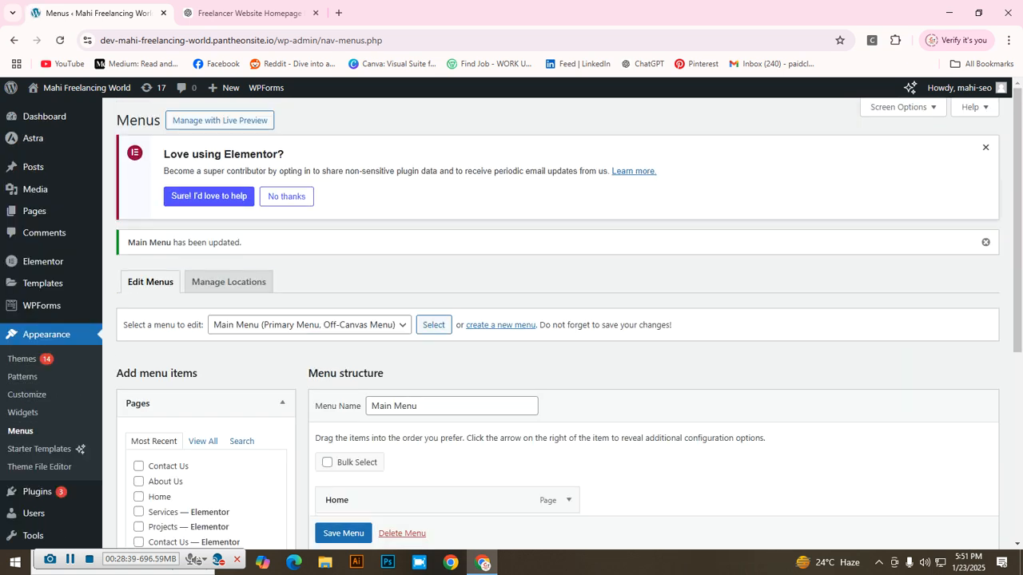
Step: Open Gmail in a new tab and follow the 'Wordpress link' email's site URL
{"action": "key", "text": "ctrl+t"}
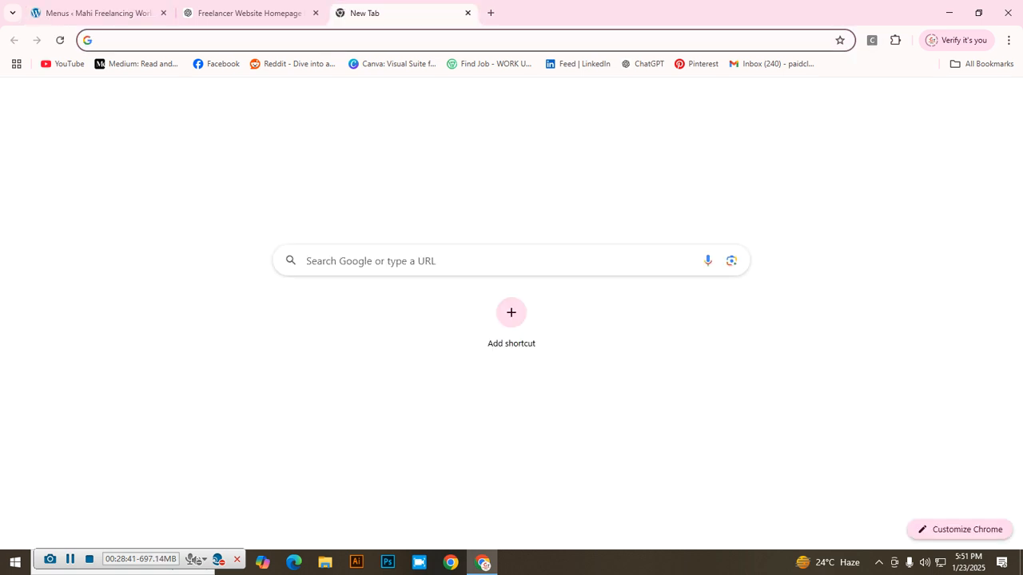
{"action": "left_click", "coordinate": [970, 98]}
{"action": "scroll", "coordinate": [840, 302], "scroll_direction": "down", "scroll_amount": 2}
{"action": "scroll", "coordinate": [841, 271], "scroll_direction": "down", "scroll_amount": 3}
{"action": "scroll", "coordinate": [840, 271], "scroll_direction": "up", "scroll_amount": 5}
{"action": "scroll", "coordinate": [840, 272], "scroll_direction": "down", "scroll_amount": 3}
{"action": "scroll", "coordinate": [841, 240], "scroll_direction": "down", "scroll_amount": 3}
{"action": "scroll", "coordinate": [840, 239], "scroll_direction": "up", "scroll_amount": 6}
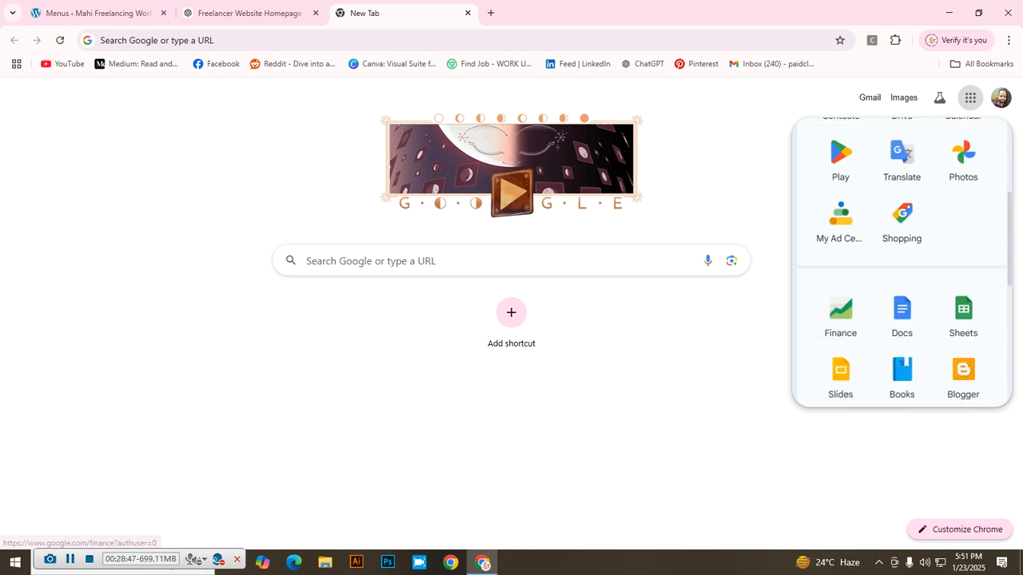
{"action": "scroll", "coordinate": [841, 232], "scroll_direction": "up", "scroll_amount": 2}
{"action": "left_click", "coordinate": [841, 289]}
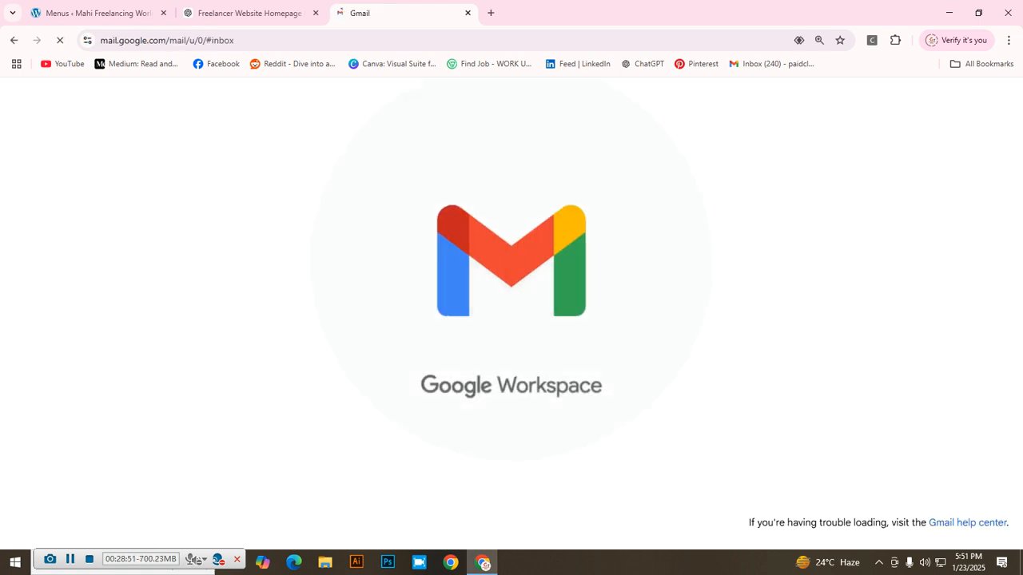
{"action": "left_click", "coordinate": [339, 267]}
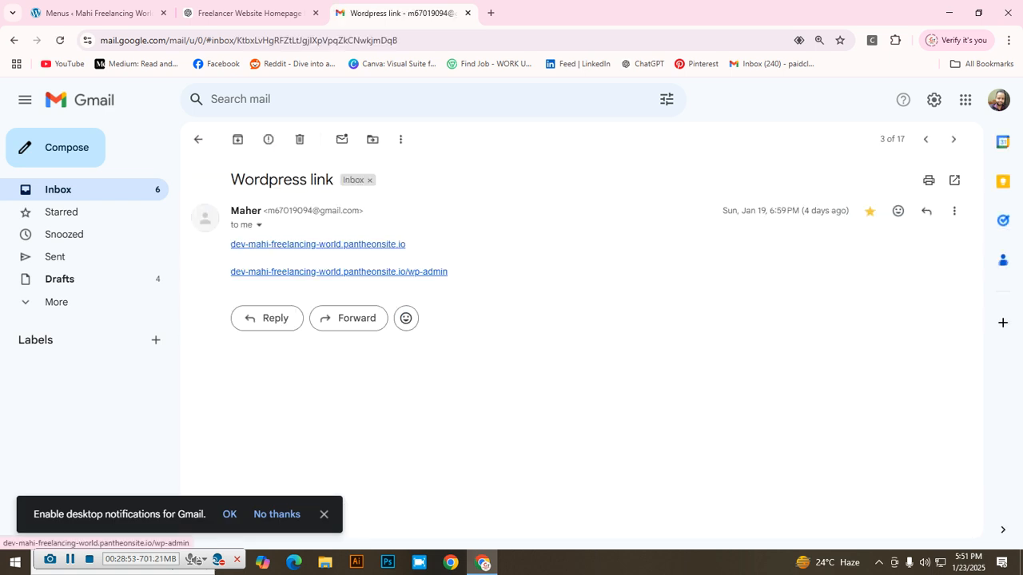
{"action": "left_click", "coordinate": [317, 243]}
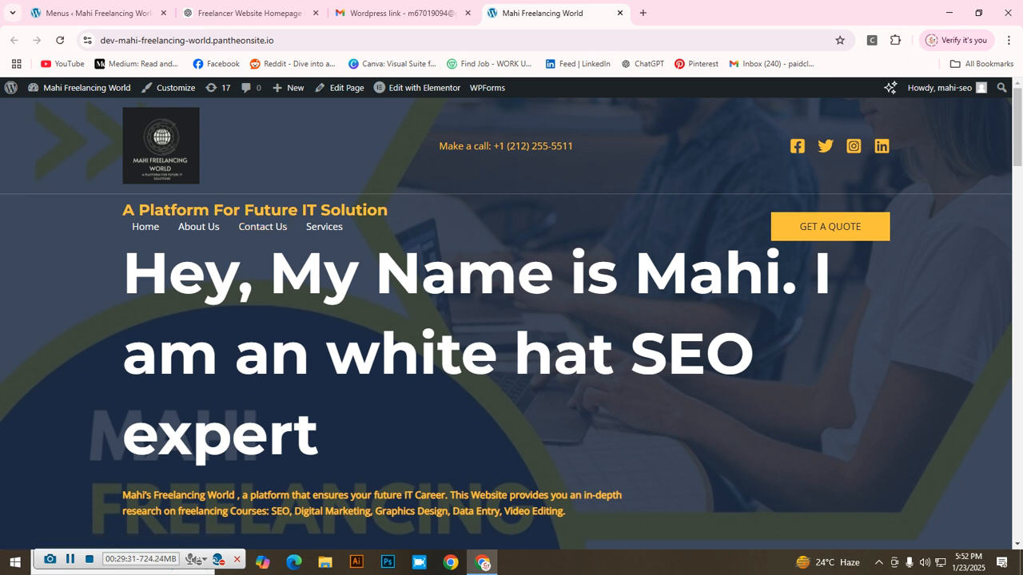
{"action": "left_click", "coordinate": [146, 227]}
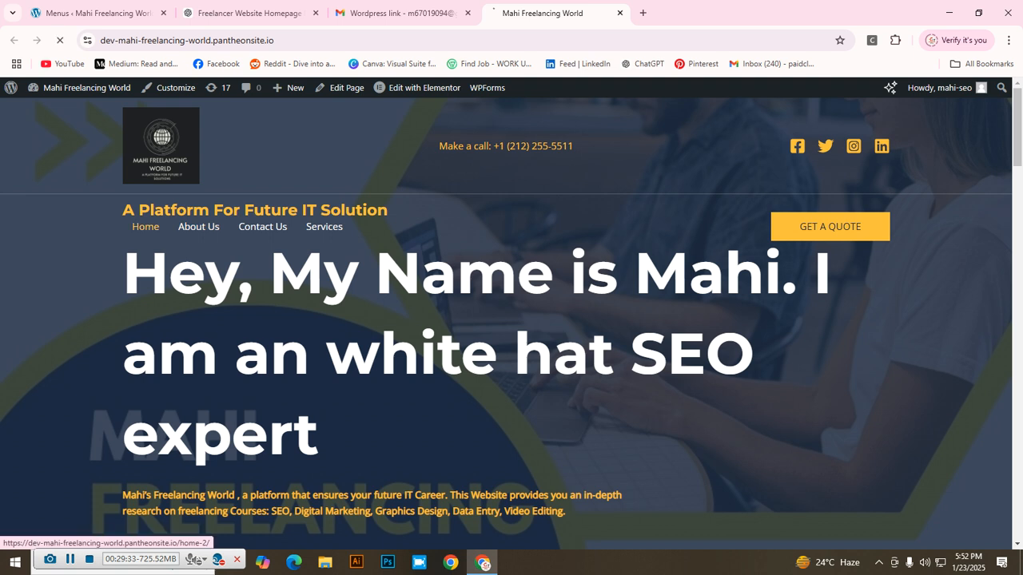
{"action": "scroll", "coordinate": [512, 324], "scroll_direction": "down", "scroll_amount": 3}
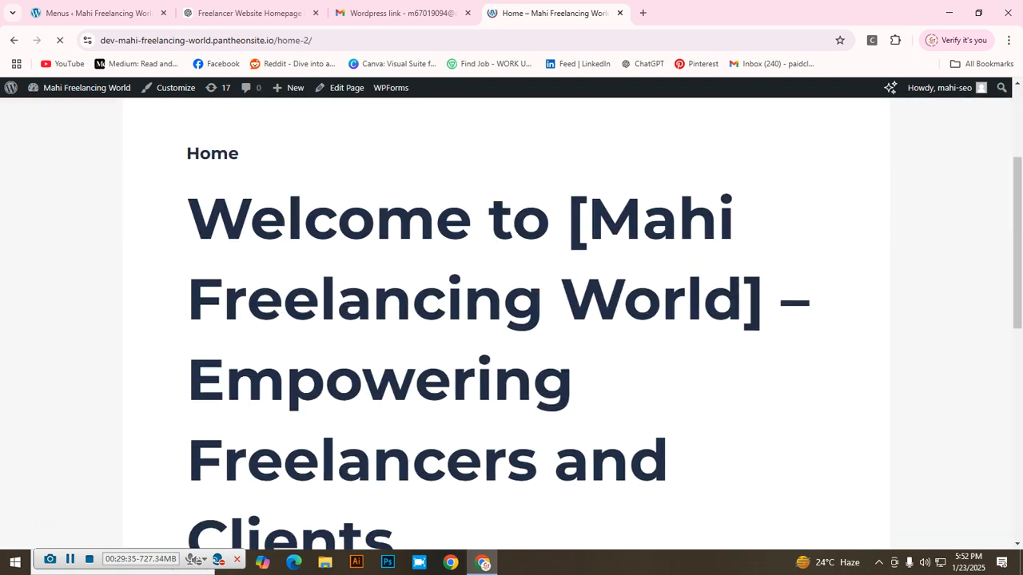
{"action": "key", "text": "ctrl+minus"}
{"action": "key", "text": "ctrl+minus"}
{"action": "scroll", "coordinate": [512, 319], "scroll_direction": "down", "scroll_amount": 3}
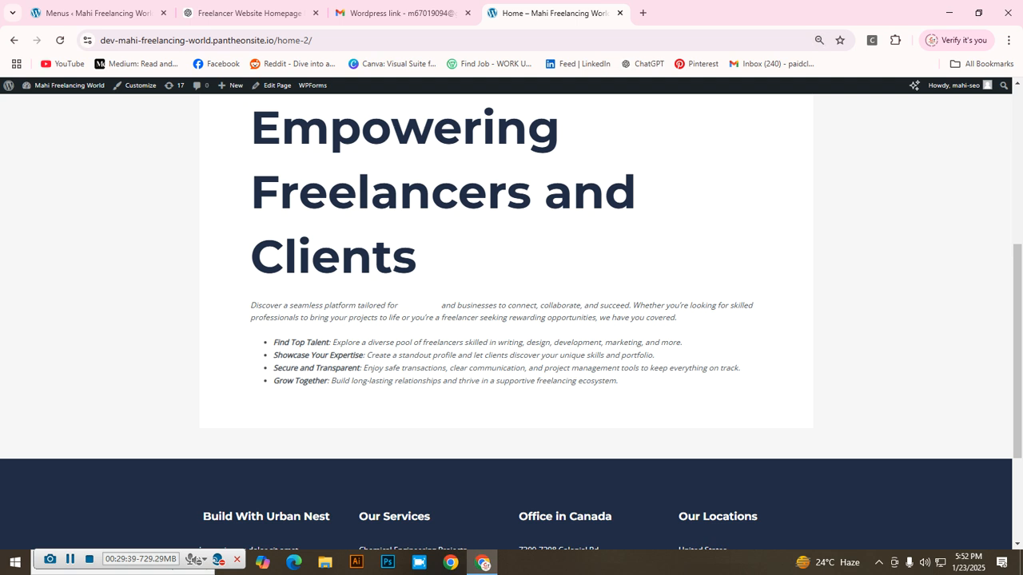
{"action": "scroll", "coordinate": [511, 319], "scroll_direction": "up", "scroll_amount": 3}
{"action": "left_click", "coordinate": [14, 40]}
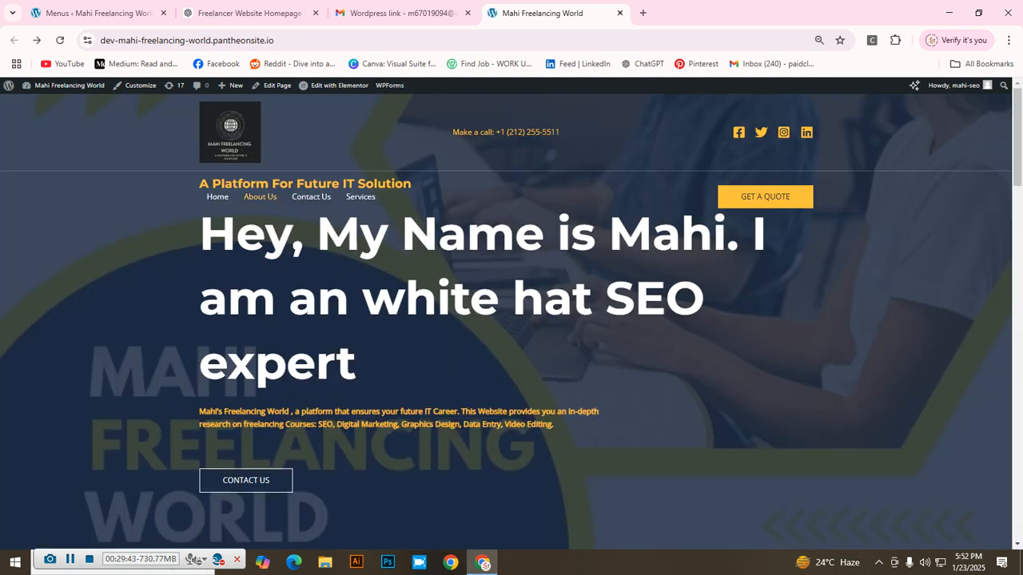
{"action": "left_click", "coordinate": [260, 197]}
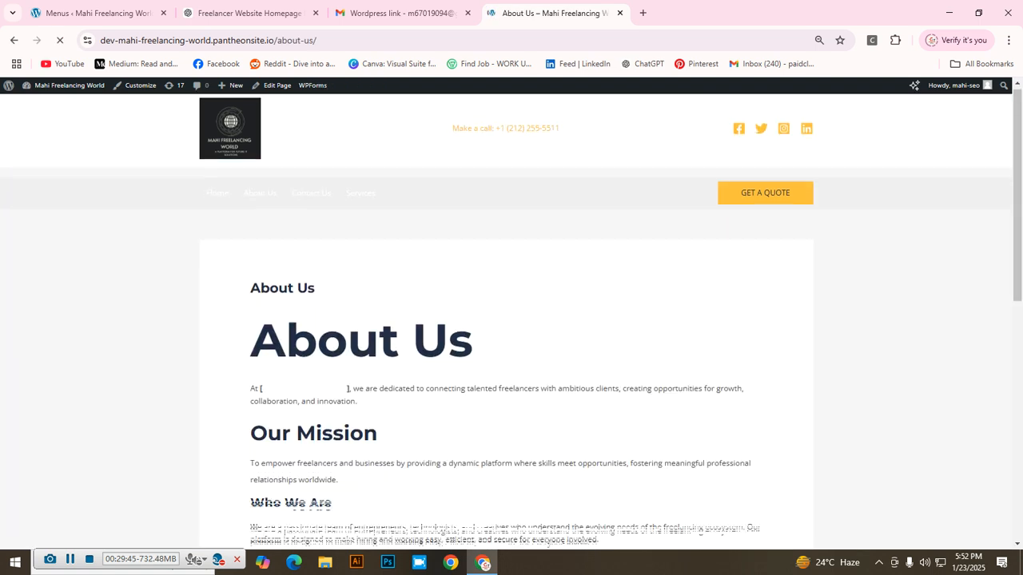
{"action": "scroll", "coordinate": [512, 320], "scroll_direction": "down", "scroll_amount": 3}
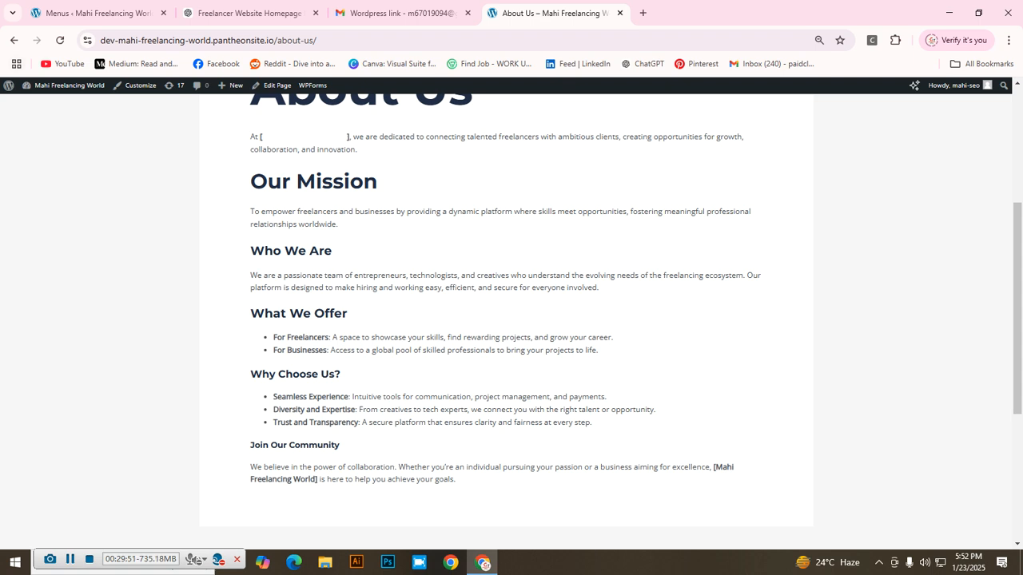
{"action": "left_click", "coordinate": [13, 40]}
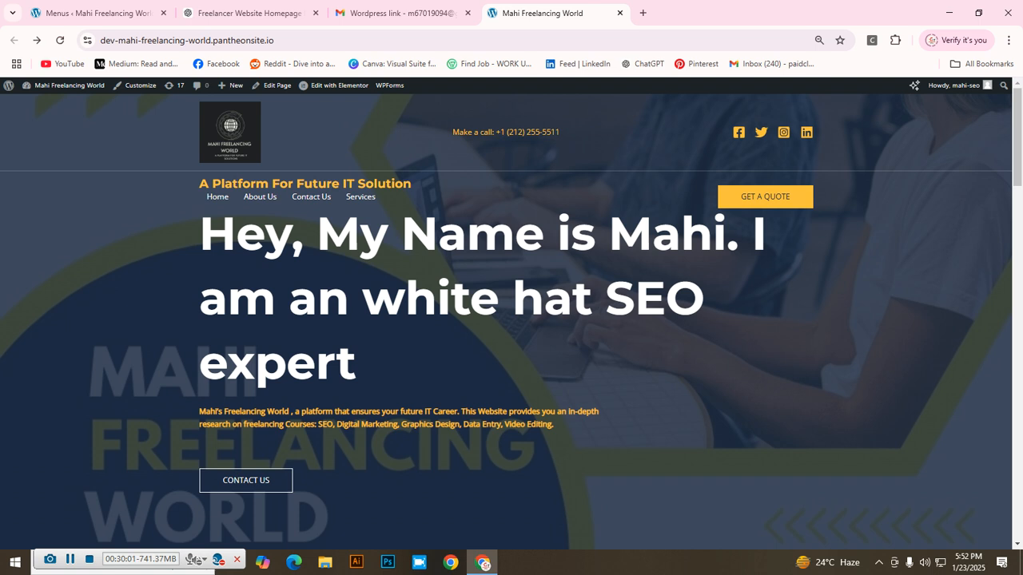
{"action": "scroll", "coordinate": [511, 320], "scroll_direction": "down", "scroll_amount": 7}
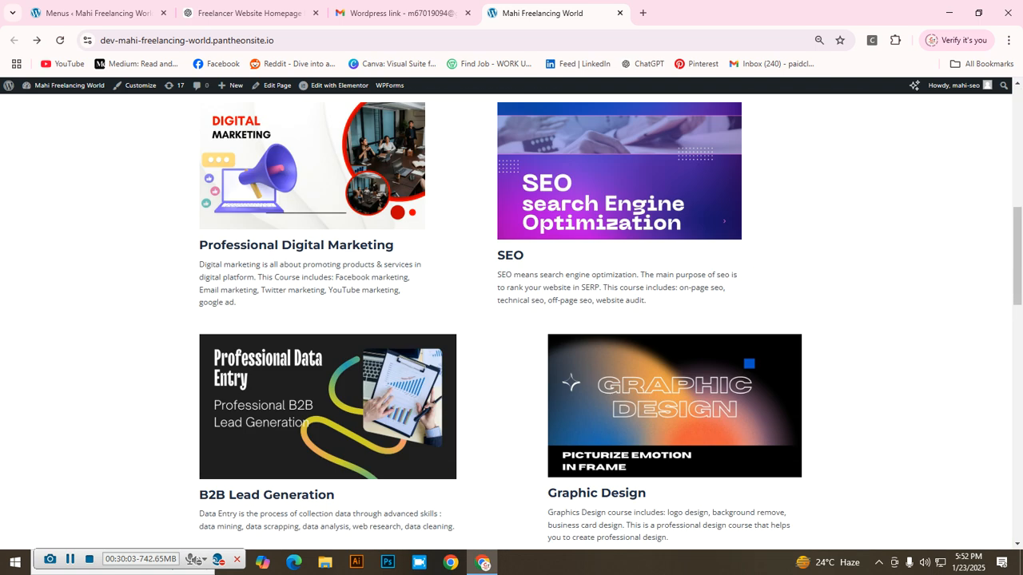
{"action": "scroll", "coordinate": [511, 320], "scroll_direction": "down", "scroll_amount": 12}
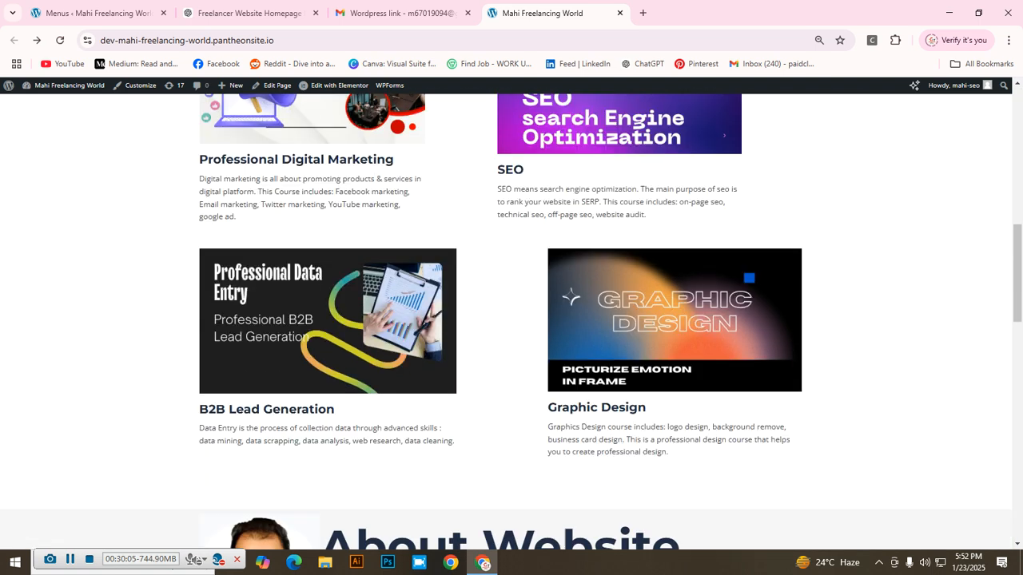
{"action": "scroll", "coordinate": [511, 319], "scroll_direction": "up", "scroll_amount": 18}
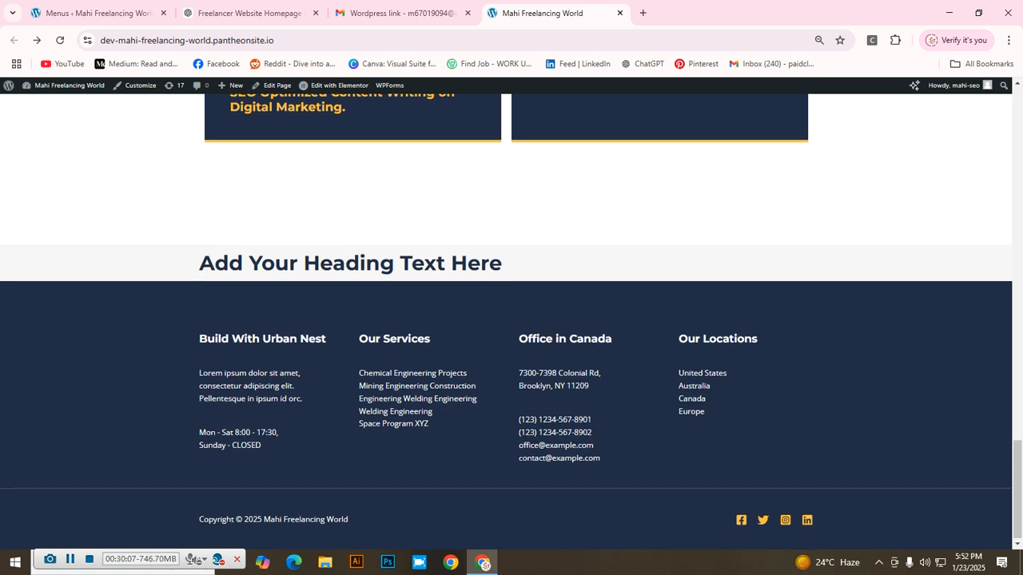
{"action": "scroll", "coordinate": [511, 320], "scroll_direction": "up", "scroll_amount": 3}
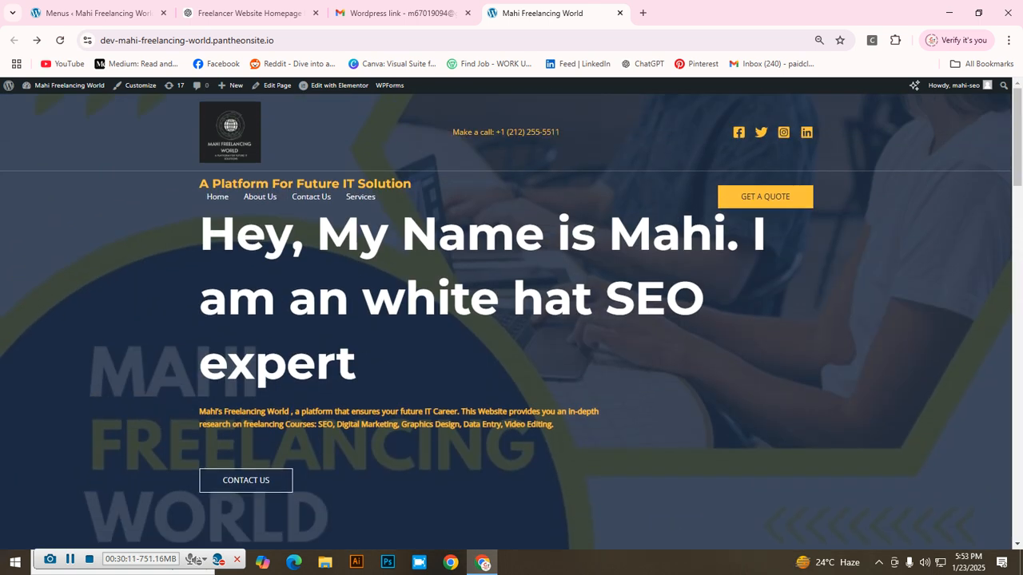
{"action": "scroll", "coordinate": [511, 320], "scroll_direction": "down", "scroll_amount": 5}
{"action": "scroll", "coordinate": [511, 320], "scroll_direction": "up", "scroll_amount": 5}
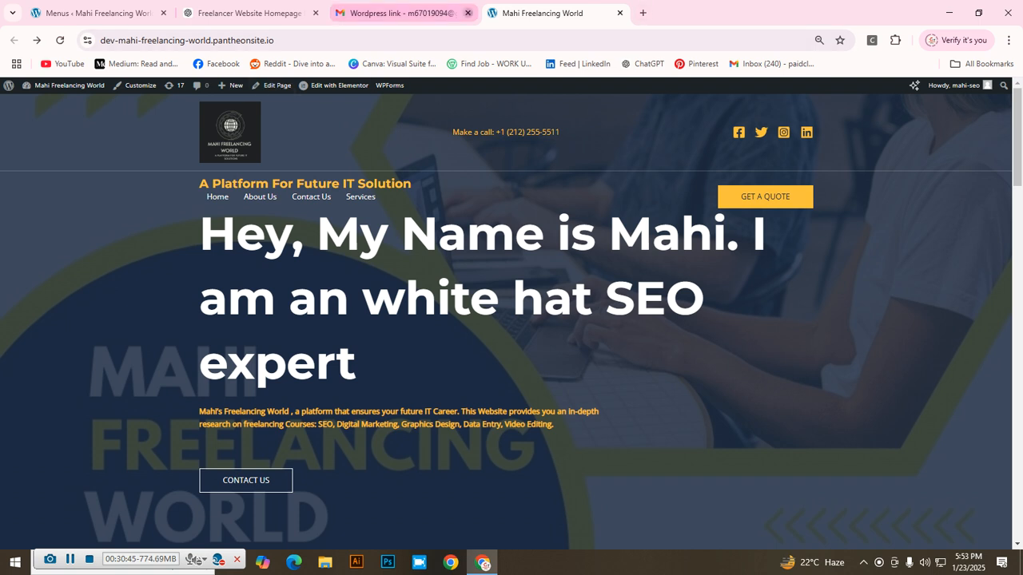
Step: Close the Gmail tab and open a blank Add New Page editor in WordPress
{"action": "left_click", "coordinate": [467, 12]}
{"action": "left_click", "coordinate": [88, 13]}
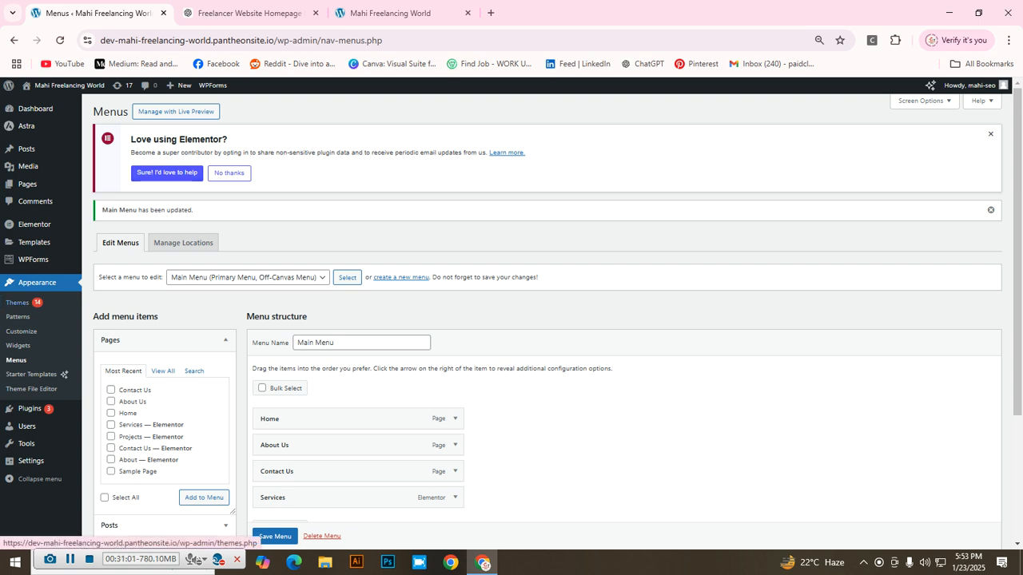
{"action": "mouse_move", "coordinate": [27, 184]}
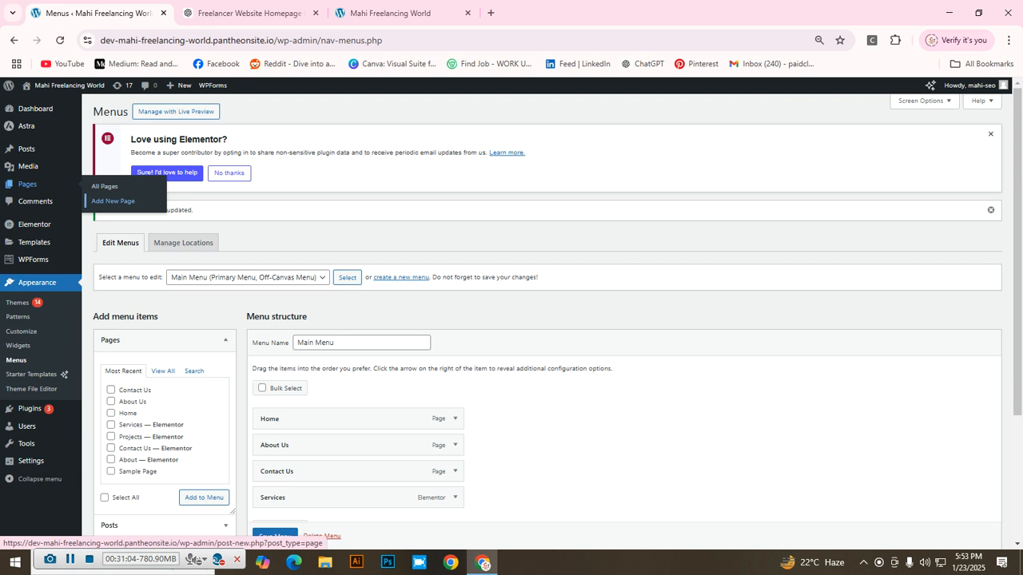
{"action": "left_click", "coordinate": [113, 201]}
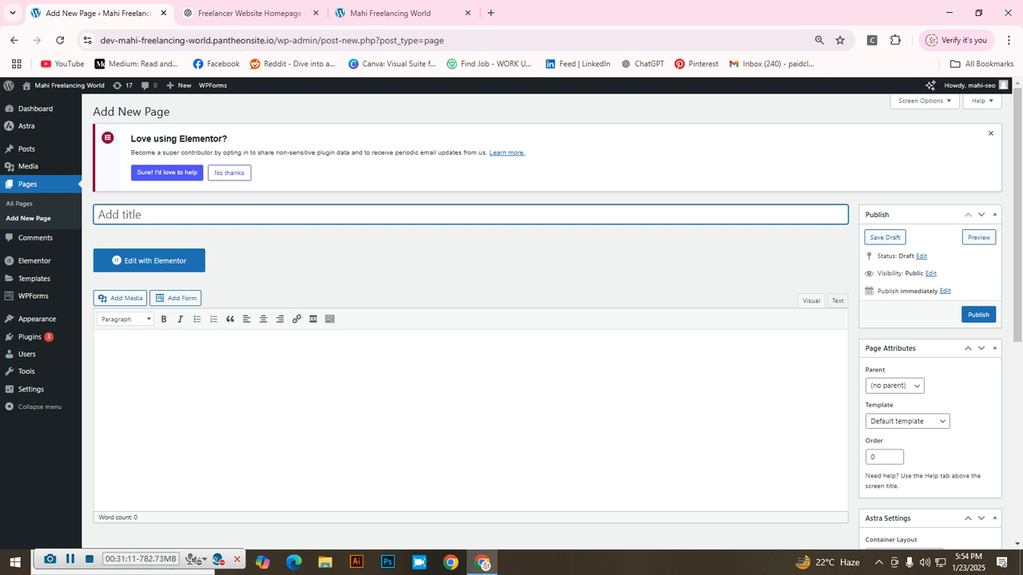
{"action": "mouse_move", "coordinate": [32, 372]}
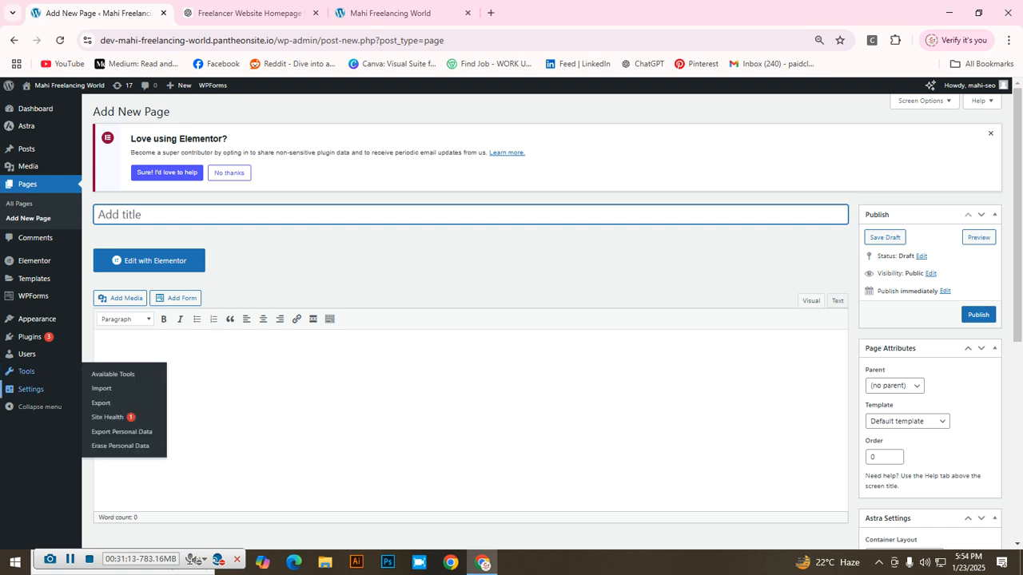
{"action": "mouse_move", "coordinate": [32, 336]}
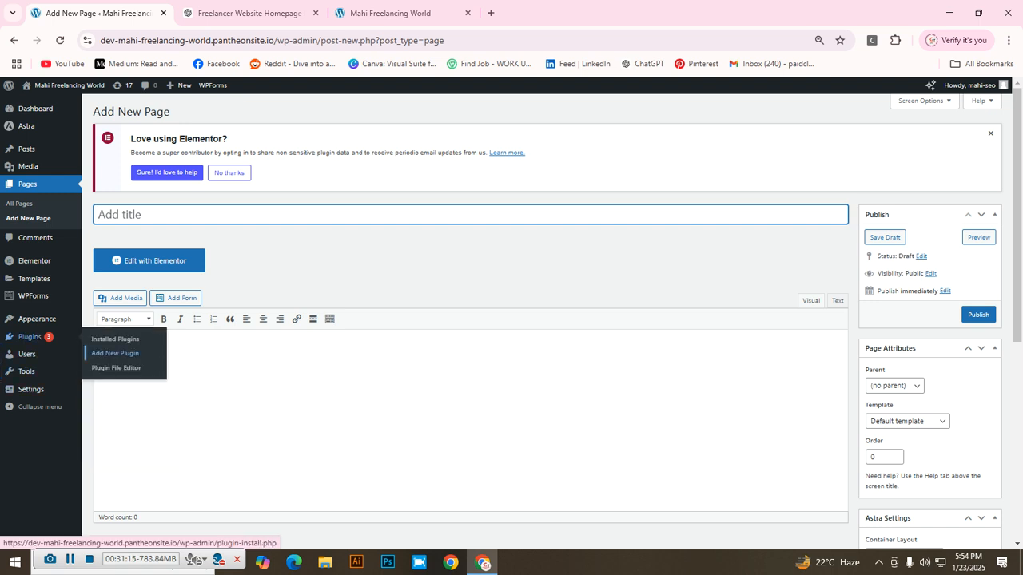
{"action": "left_click", "coordinate": [115, 354]}
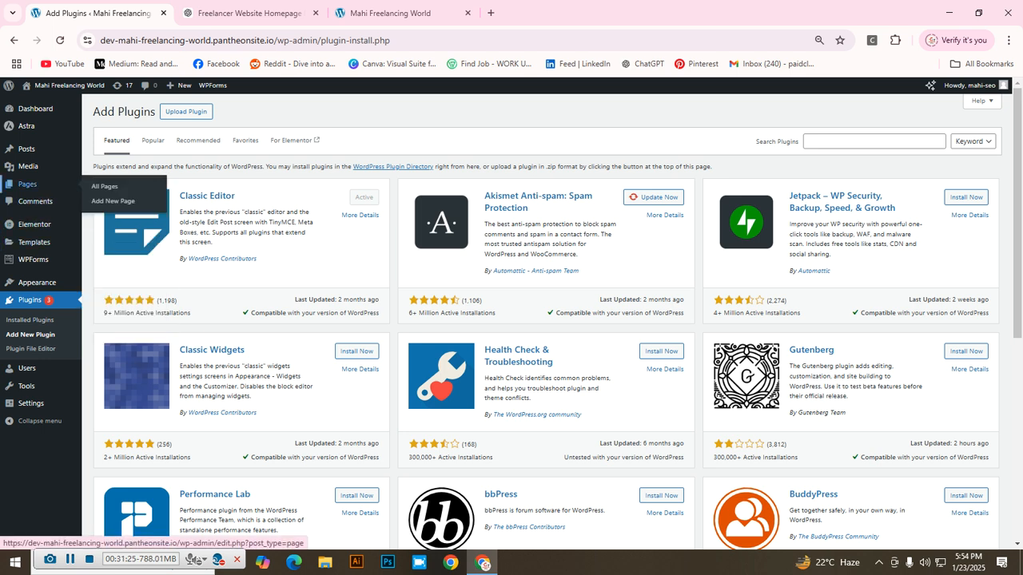
{"action": "left_click", "coordinate": [113, 200]}
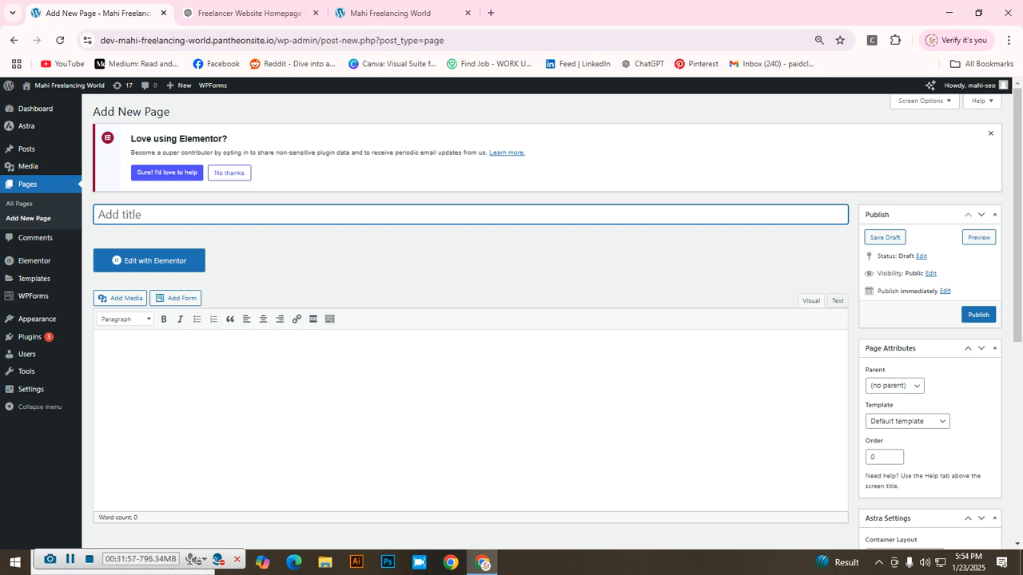
Step: Title the new page 'SEO Optimized Content Writing' and publish it
{"action": "type", "text": "SEO Optimized Content Writing"}
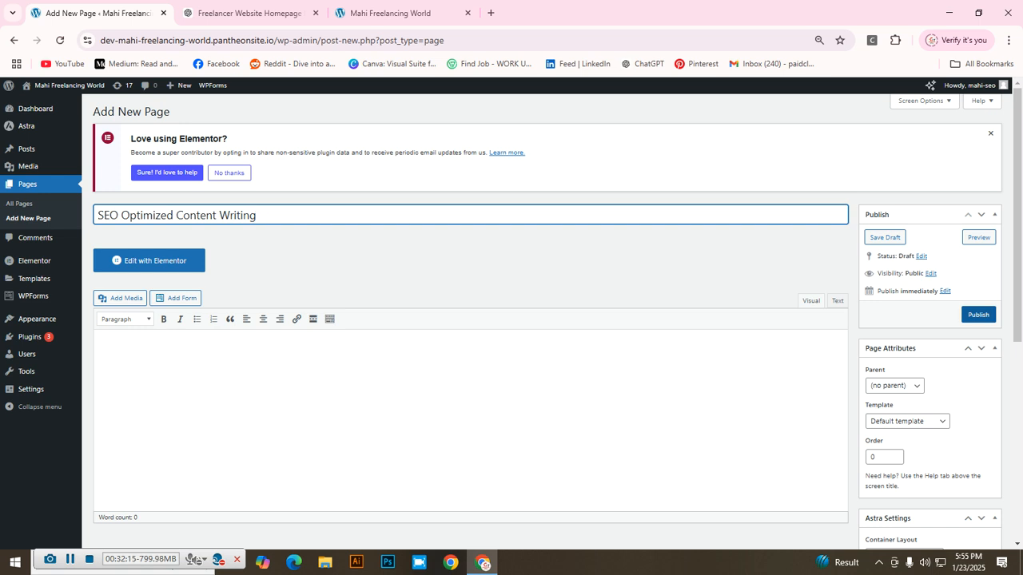
{"action": "left_click", "coordinate": [978, 314]}
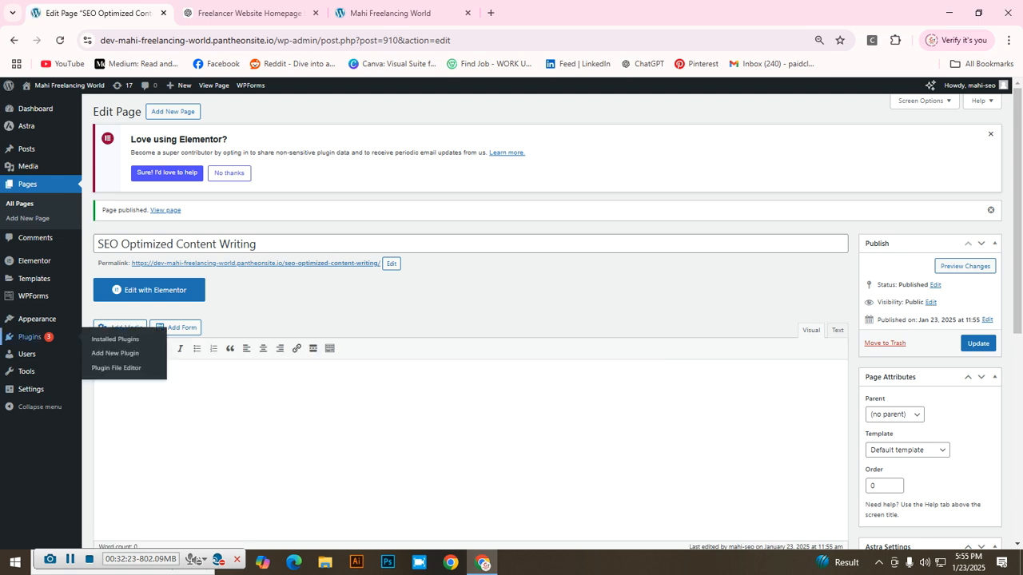
{"action": "mouse_move", "coordinate": [37, 319]}
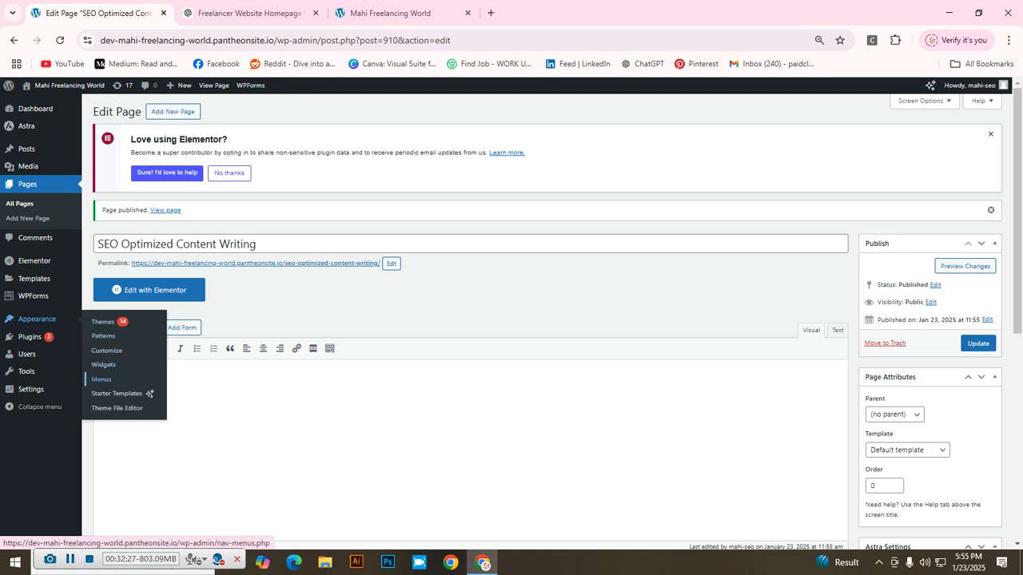
Step: Add the SEO Optimized Content Writing page to the Main Menu
{"action": "left_click", "coordinate": [100, 379]}
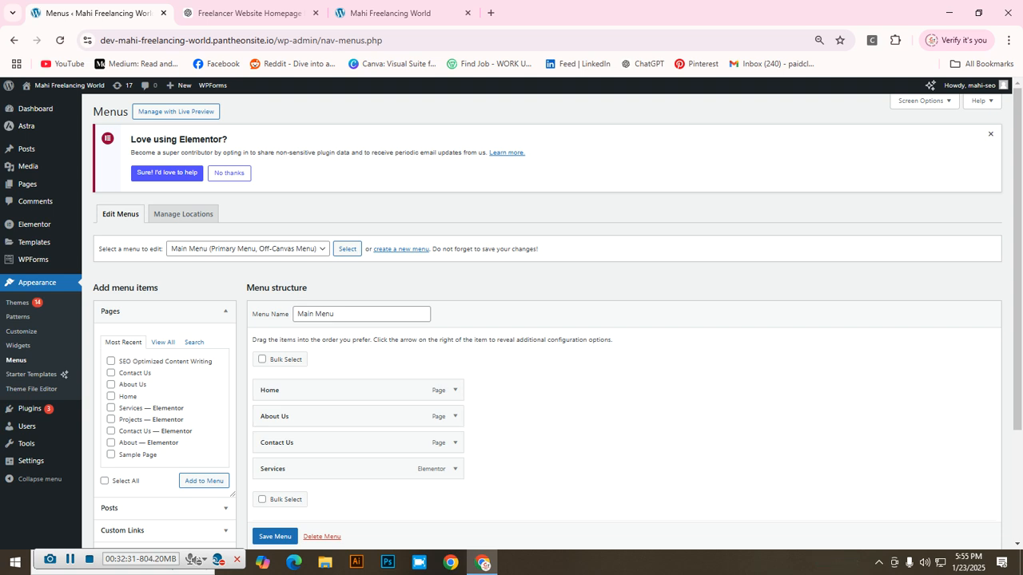
{"action": "scroll", "coordinate": [552, 320], "scroll_direction": "down", "scroll_amount": 1}
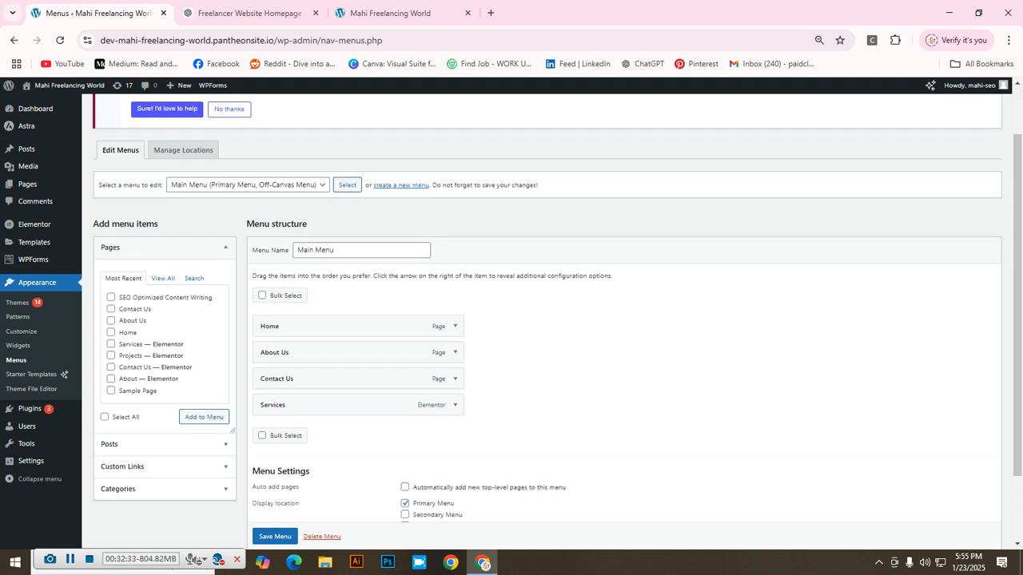
{"action": "left_click", "coordinate": [111, 296]}
{"action": "scroll", "coordinate": [112, 298], "scroll_direction": "down", "scroll_amount": 1}
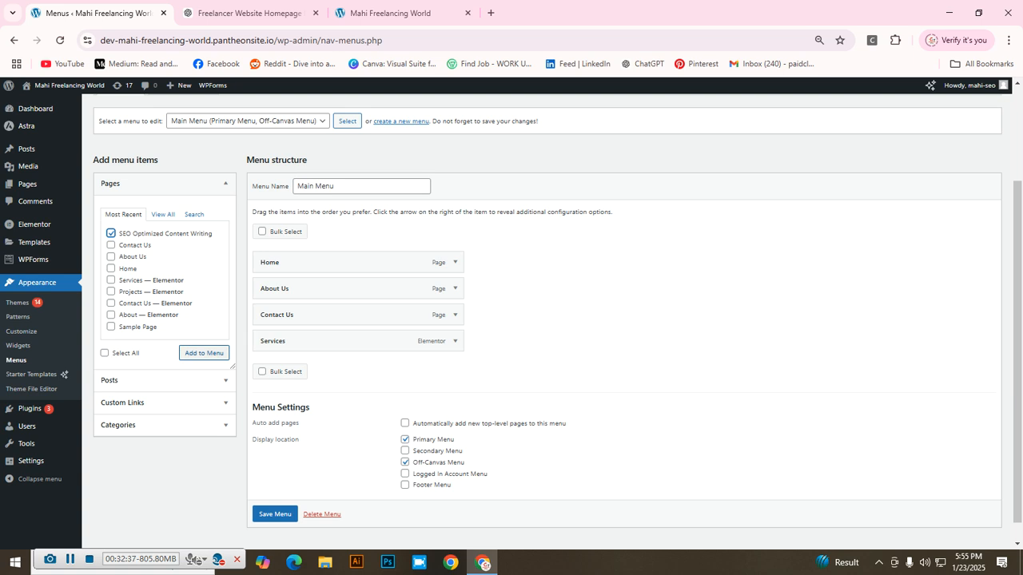
{"action": "left_click", "coordinate": [203, 353]}
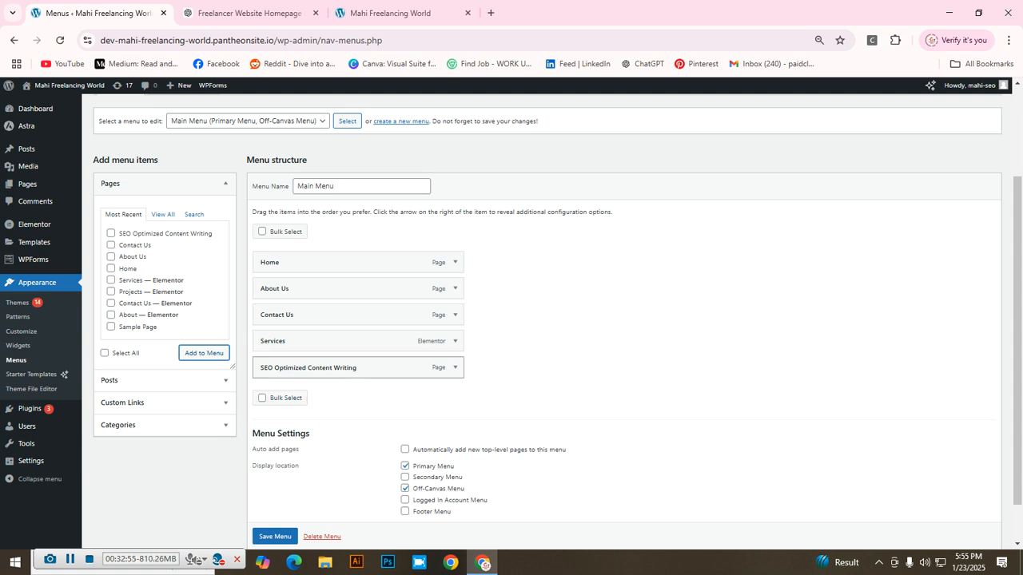
Step: Move the new item above Services, save the menu, and view the live site
{"action": "left_click_drag", "start_coordinate": [319, 368], "coordinate": [319, 342]}
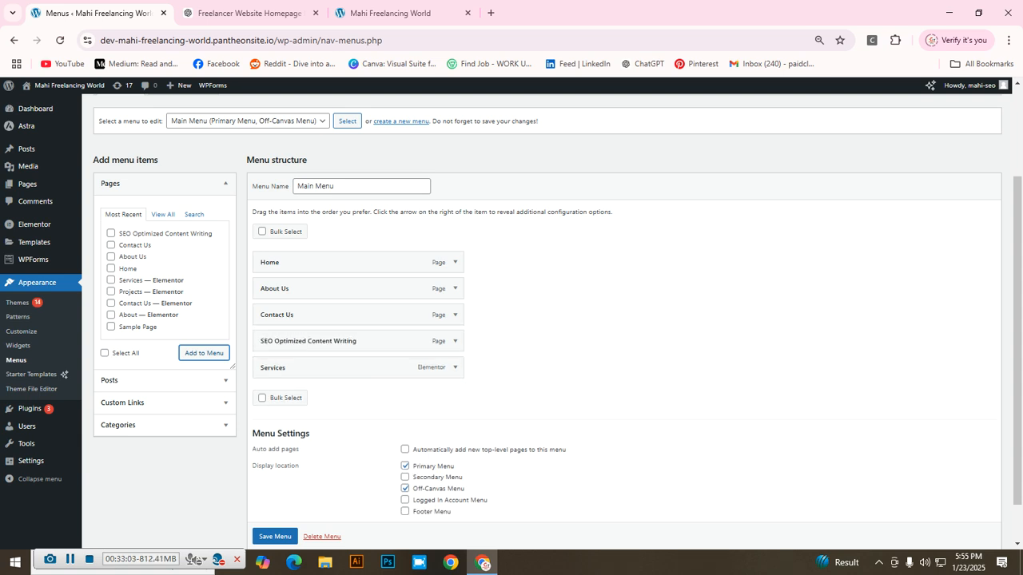
{"action": "scroll", "coordinate": [558, 322], "scroll_direction": "down", "scroll_amount": 1}
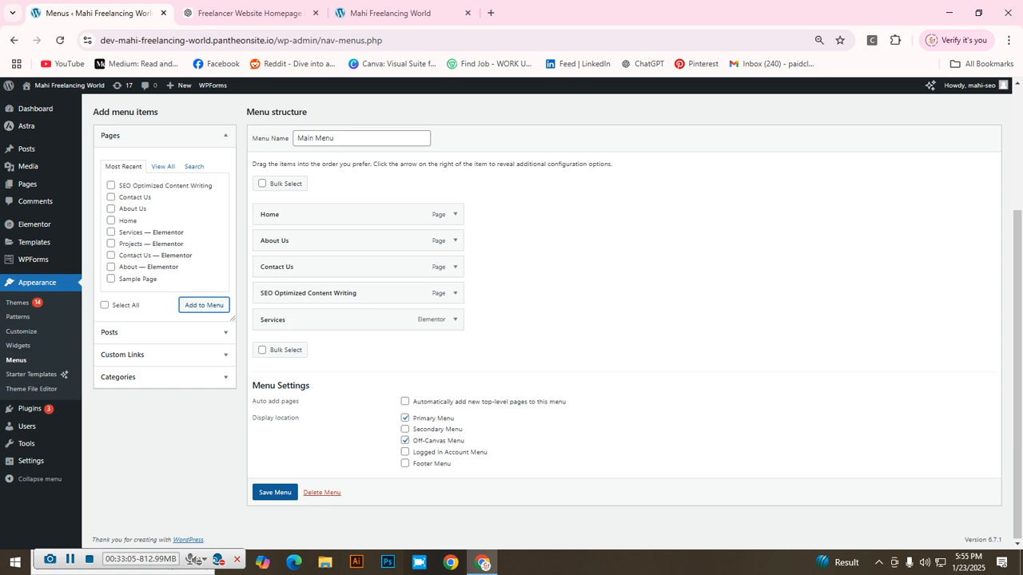
{"action": "left_click", "coordinate": [275, 492]}
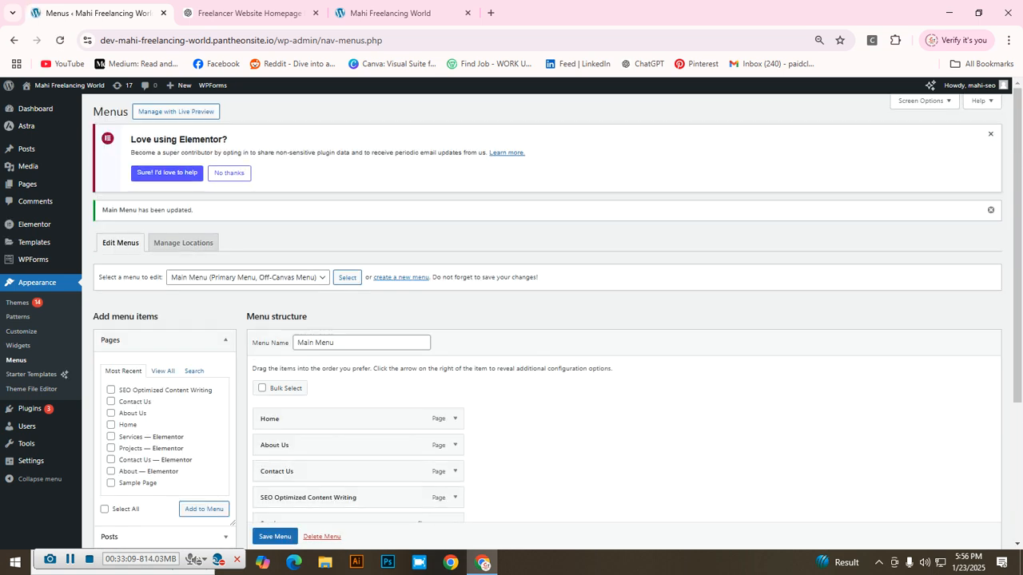
{"action": "left_click", "coordinate": [390, 13]}
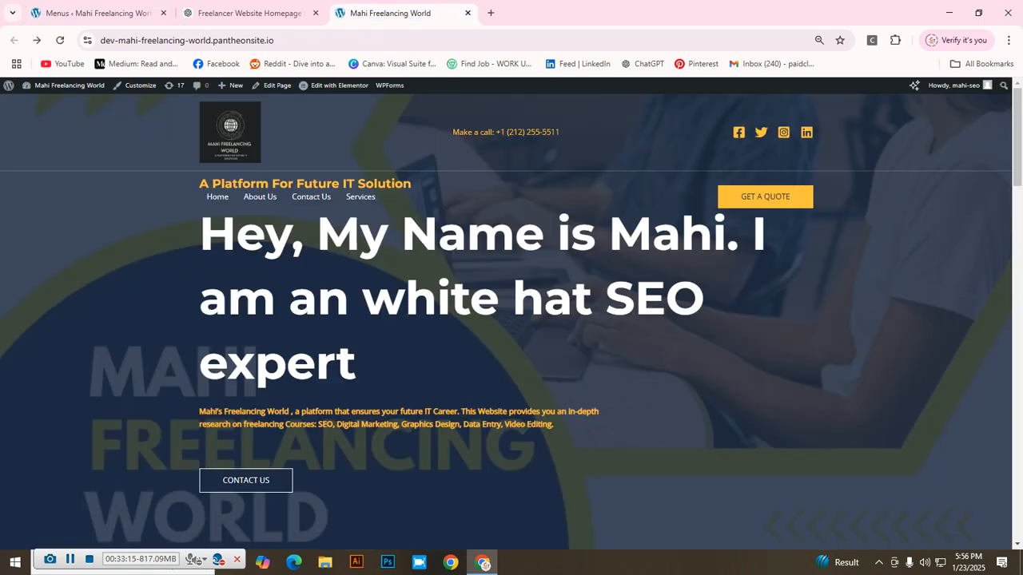
Step: Reload the live homepage to confirm SEO Optimized Content Writing appears in the navigation
{"action": "key", "text": "F5"}
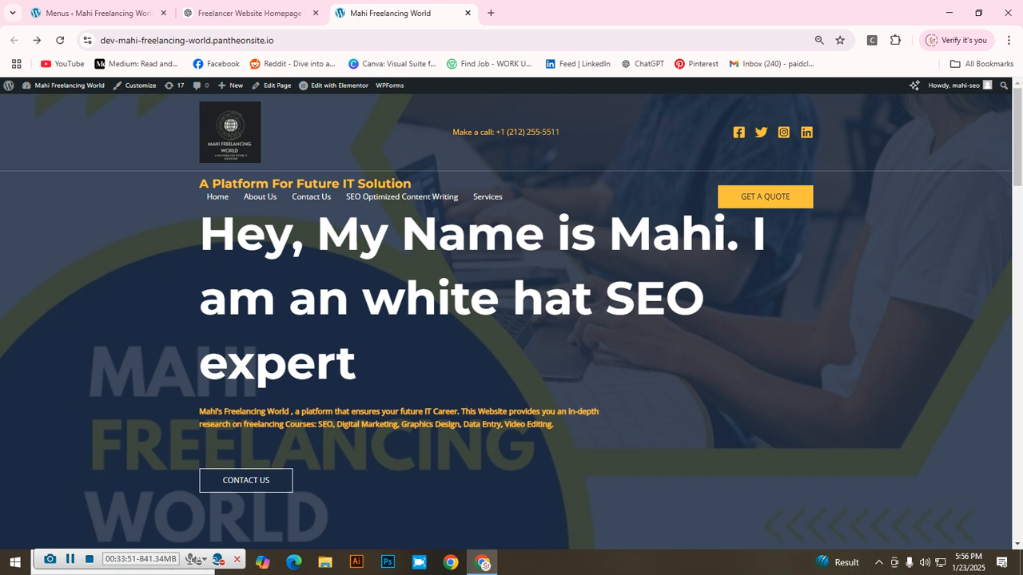
{"action": "left_click", "coordinate": [98, 13]}
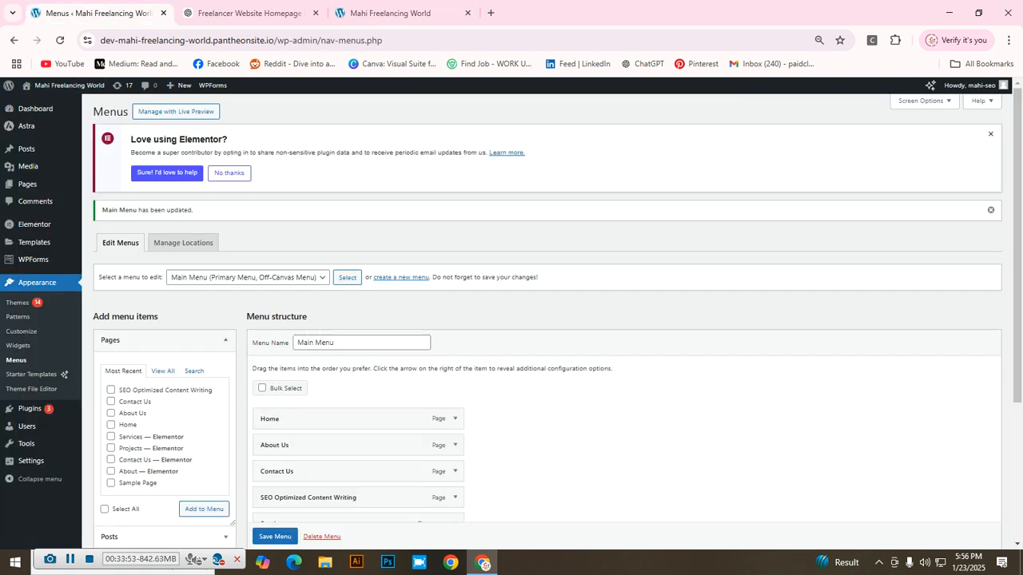
{"action": "left_click", "coordinate": [491, 13]}
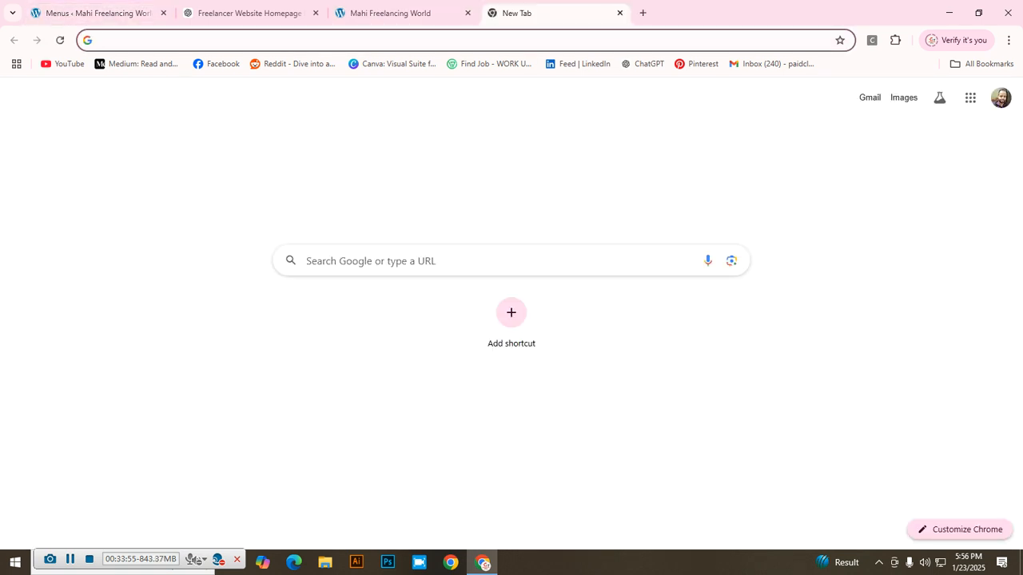
Step: Sign out of the current Google account and go to the Gmail sign-in chooser
{"action": "left_click", "coordinate": [1000, 97]}
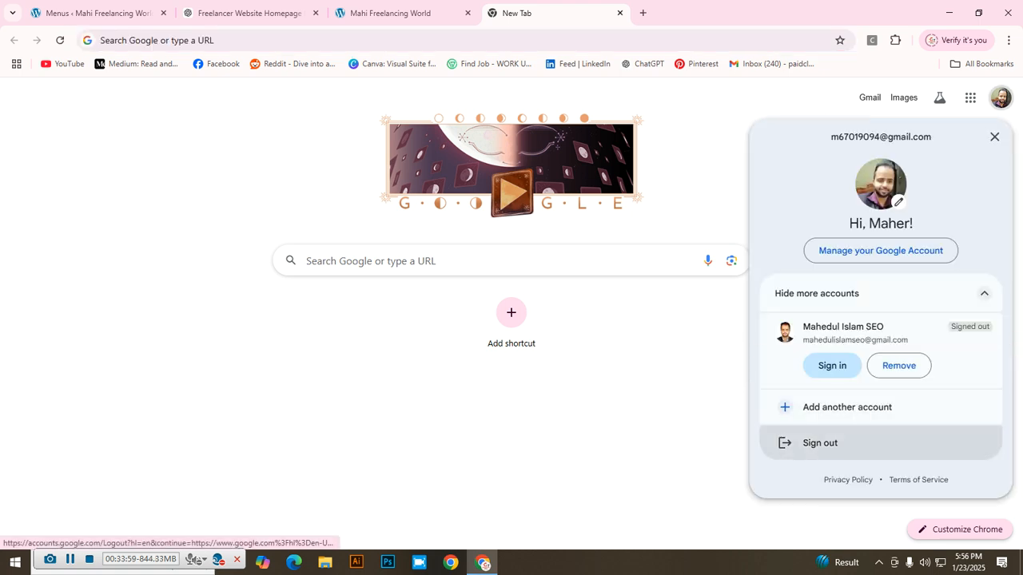
{"action": "left_click", "coordinate": [814, 441]}
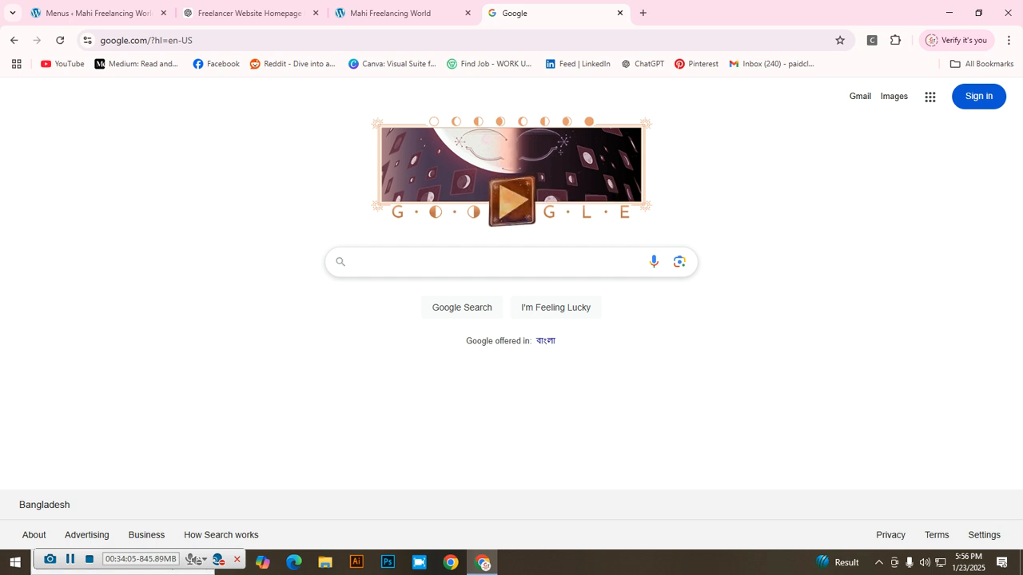
{"action": "left_click", "coordinate": [70, 559]}
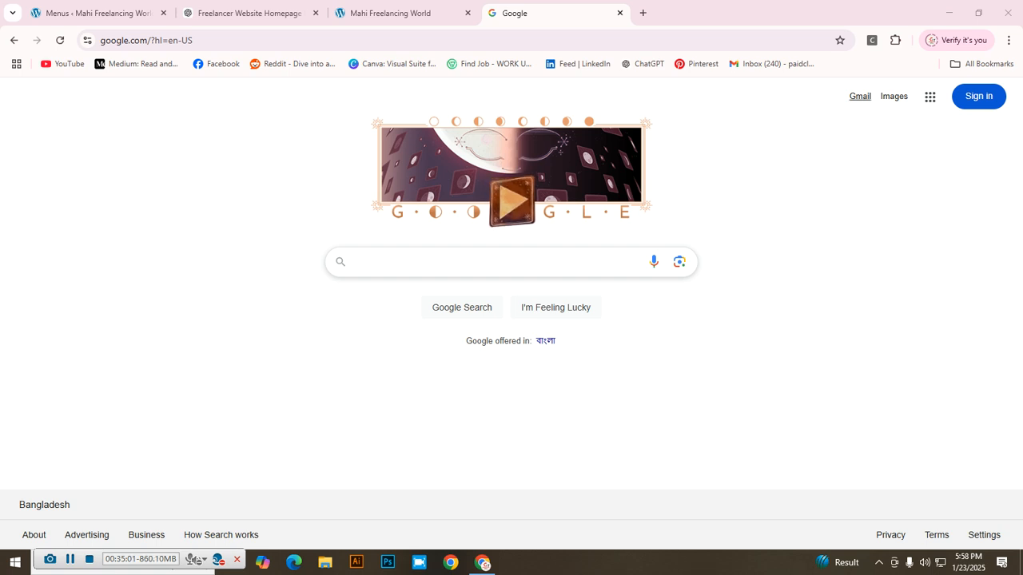
{"action": "left_click", "coordinate": [860, 95]}
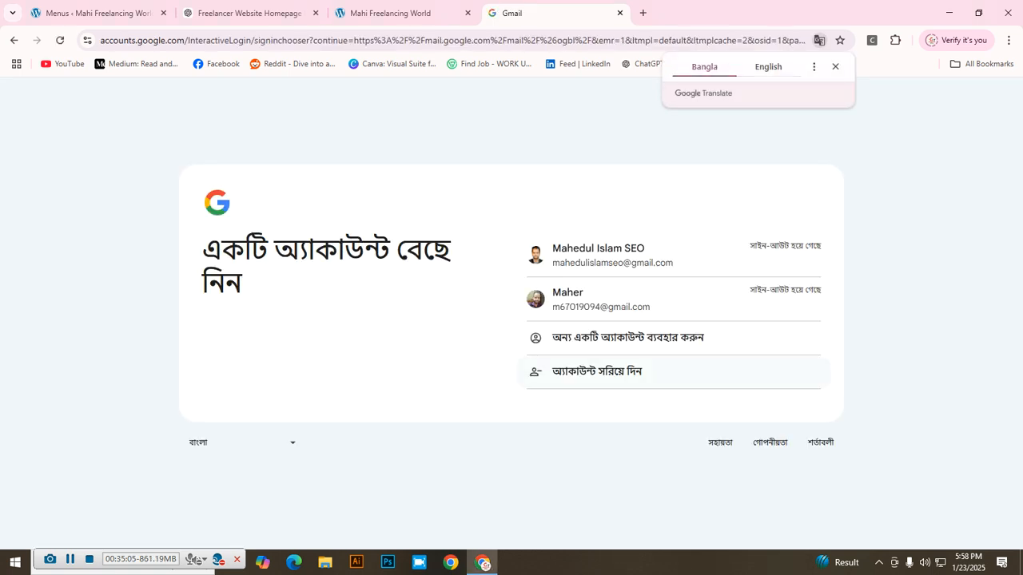
Step: Sign in to Gmail with the other saved account using its password
{"action": "left_click", "coordinate": [612, 255]}
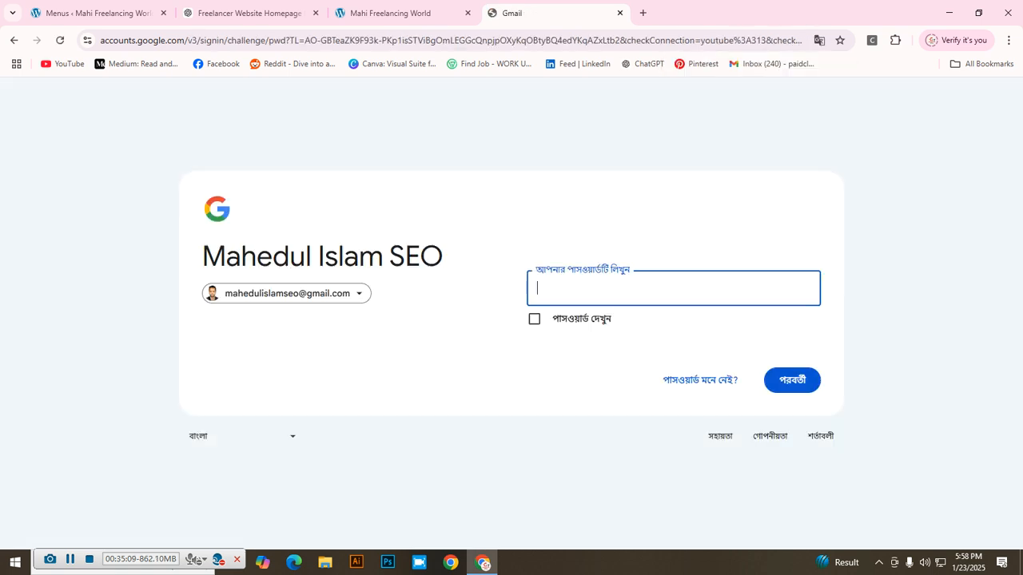
{"action": "type", "text": "*******"}
{"action": "key", "text": "BackSpace"}
{"action": "key", "text": "BackSpace"}
{"action": "key", "text": "BackSpace"}
{"action": "key", "text": "BackSpace"}
{"action": "key", "text": "BackSpace"}
{"action": "key", "text": "BackSpace"}
{"action": "type", "text": "***********"}
{"action": "key", "text": "Return"}
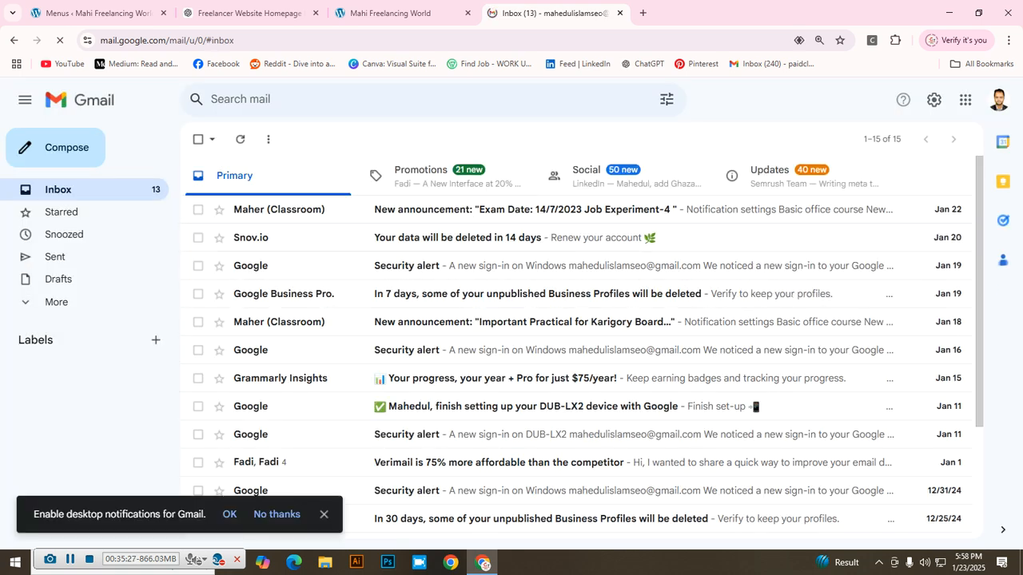
Step: Open Google Drive from the Google apps grid
{"action": "left_click", "coordinate": [965, 99]}
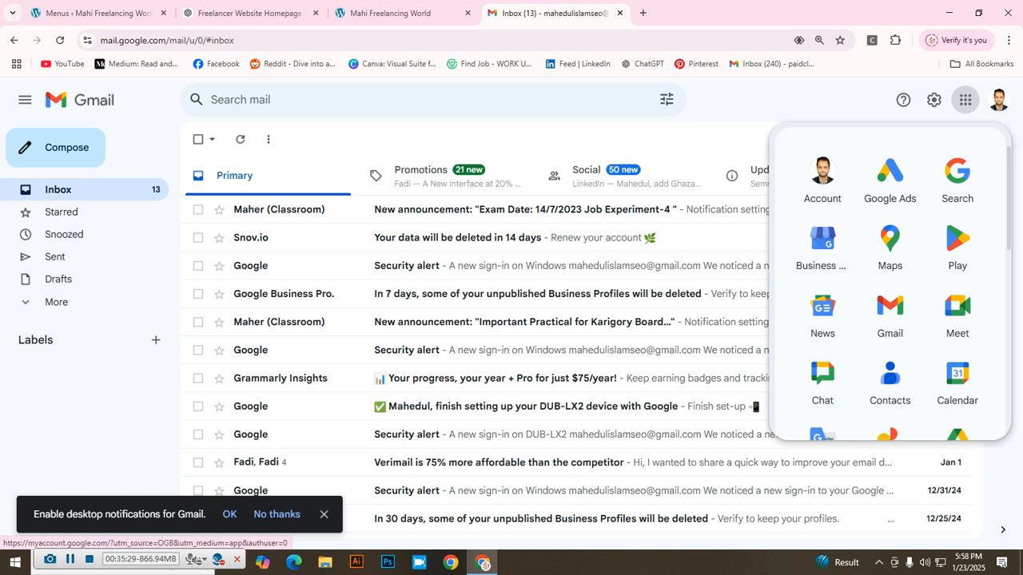
{"action": "scroll", "coordinate": [890, 375], "scroll_direction": "down", "scroll_amount": 3}
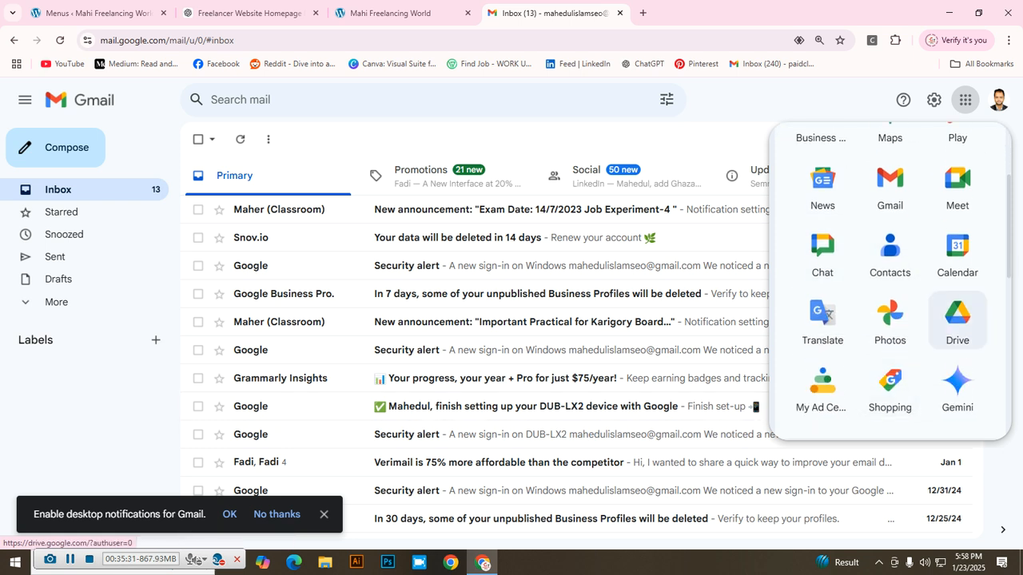
{"action": "left_click", "coordinate": [957, 319]}
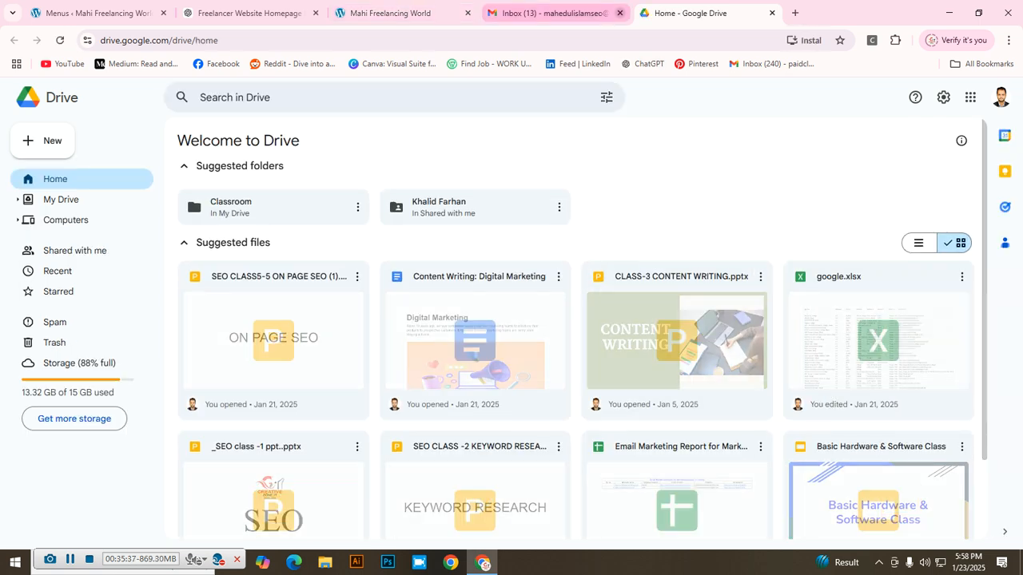
Step: Close Gmail, open the 'Content Writing: Digital Marketing' document, then return to WordPress Menus
{"action": "left_click", "coordinate": [619, 13]}
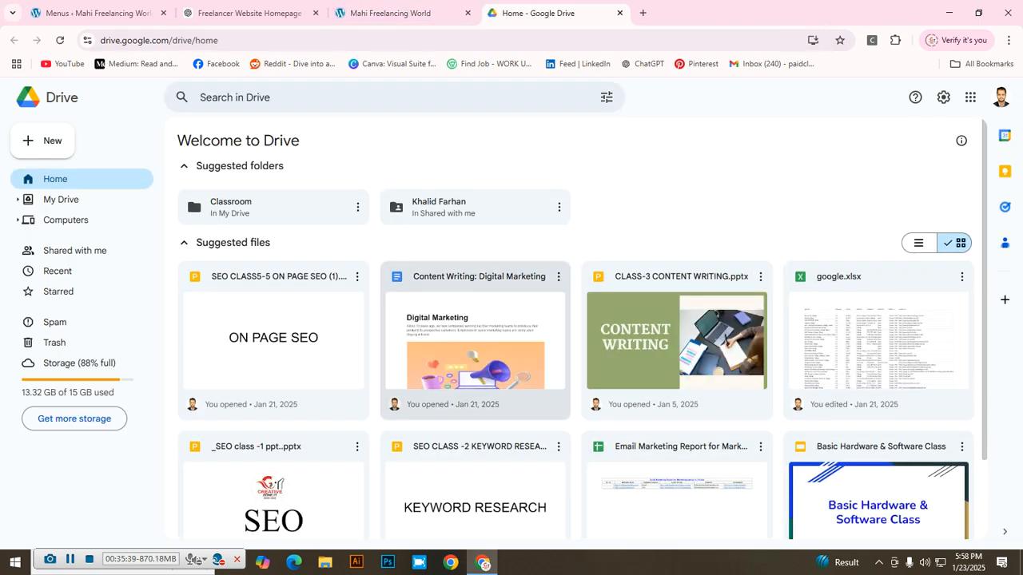
{"action": "double_click", "coordinate": [475, 340]}
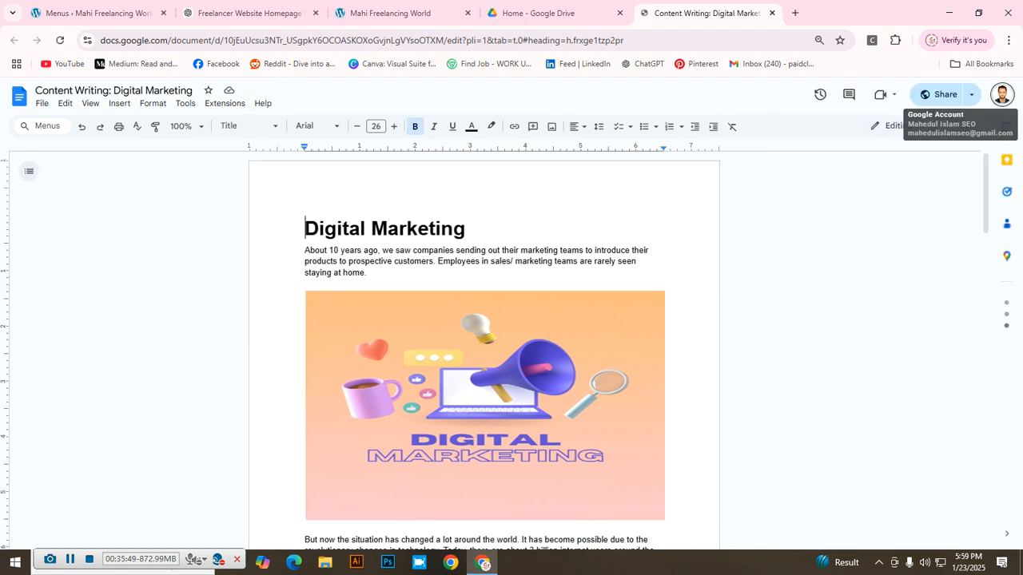
{"action": "scroll", "coordinate": [484, 343], "scroll_direction": "down", "scroll_amount": 12}
{"action": "scroll", "coordinate": [485, 344], "scroll_direction": "up", "scroll_amount": 20}
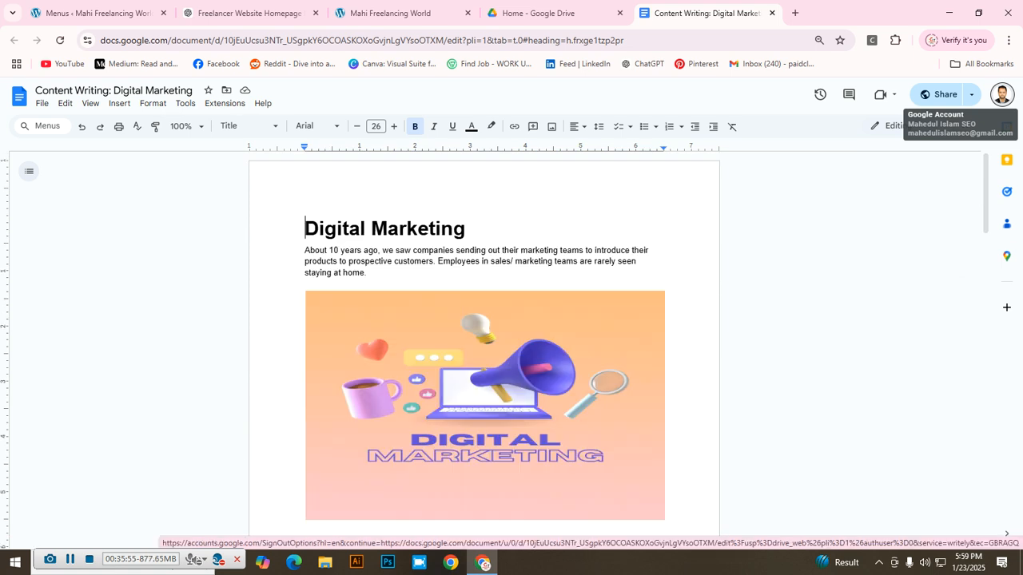
{"action": "left_click", "coordinate": [92, 13]}
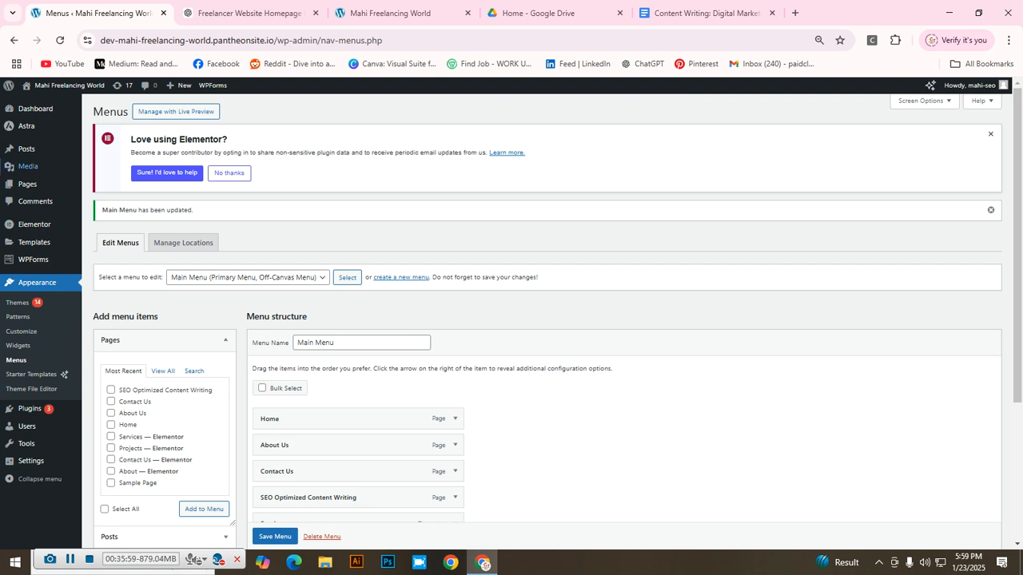
Step: Start a new blank WordPress post, then select the 'Digital Marketing' heading in Google Docs
{"action": "mouse_move", "coordinate": [29, 149]}
{"action": "mouse_move", "coordinate": [27, 184]}
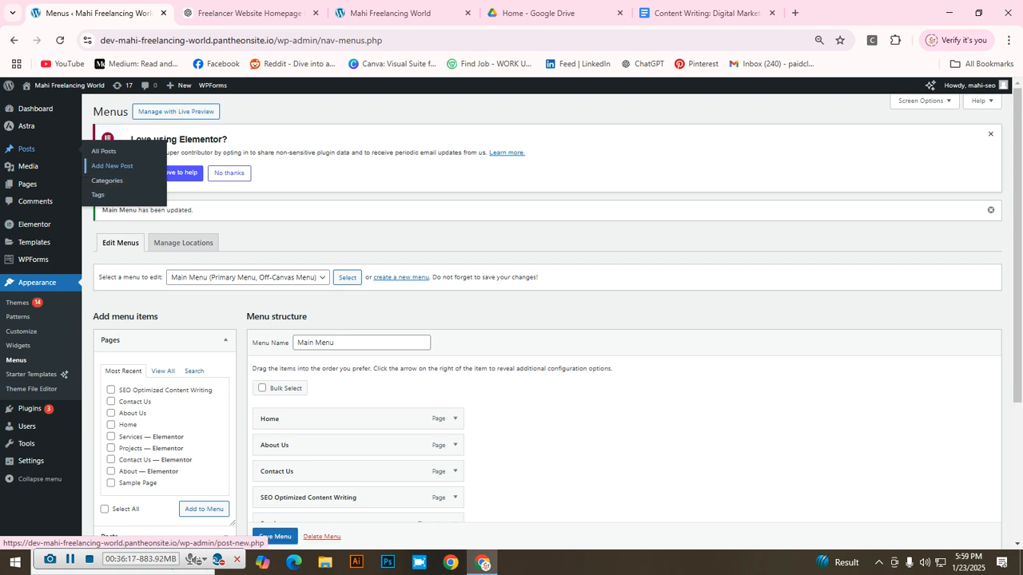
{"action": "left_click", "coordinate": [111, 165]}
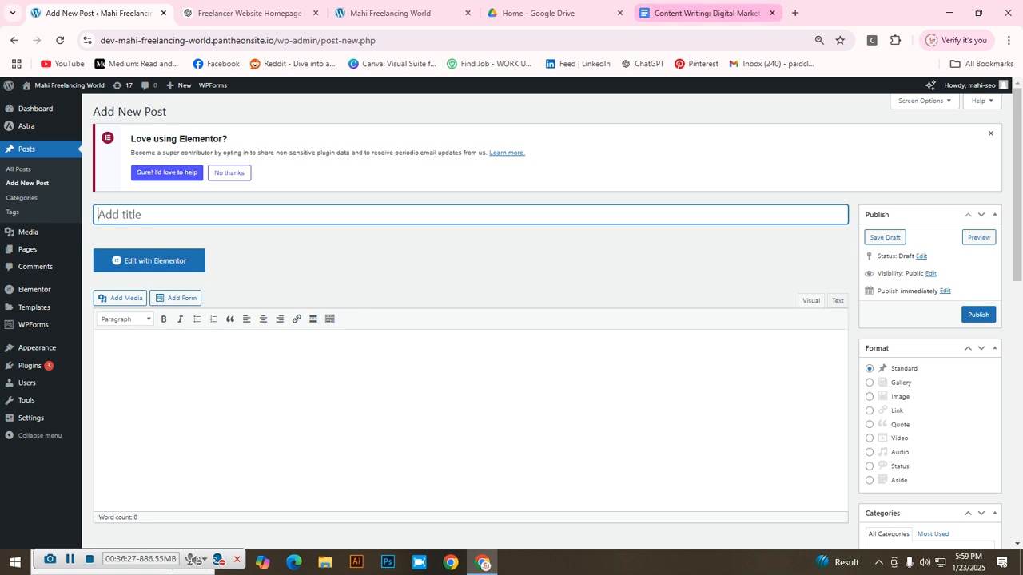
{"action": "left_click", "coordinate": [703, 13]}
{"action": "left_click_drag", "start_coordinate": [466, 229], "coordinate": [305, 229]}
{"action": "key", "text": "ctrl+c"}
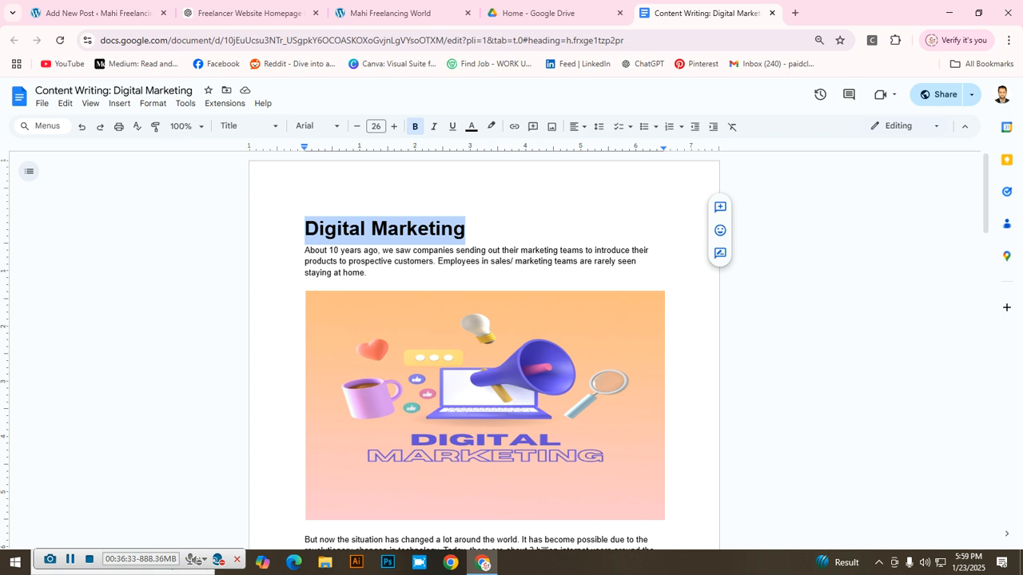
Step: Paste 'Digital Marketing' as the new post's title
{"action": "left_click", "coordinate": [96, 12]}
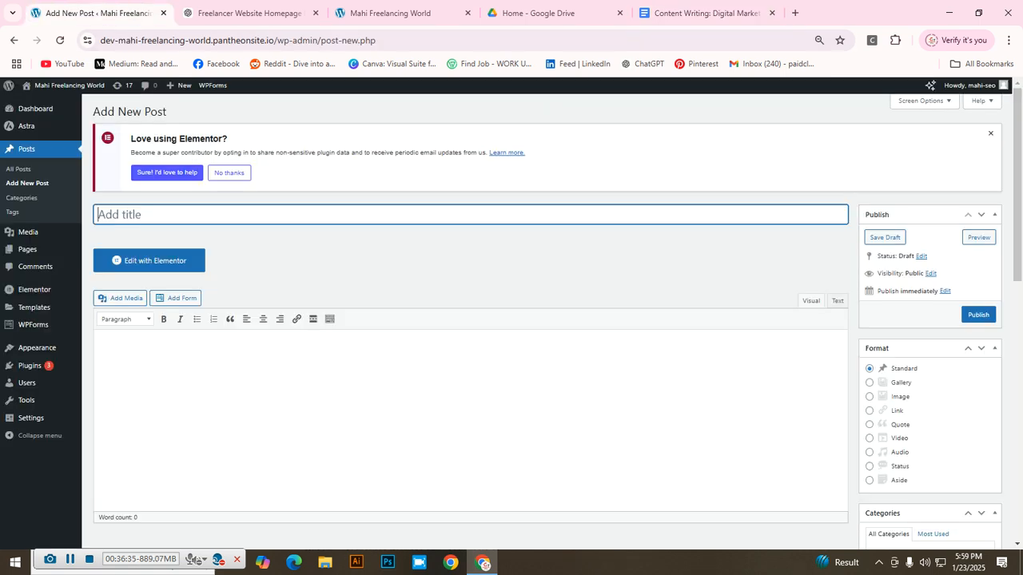
{"action": "right_click", "coordinate": [172, 218]}
{"action": "left_click", "coordinate": [204, 338]}
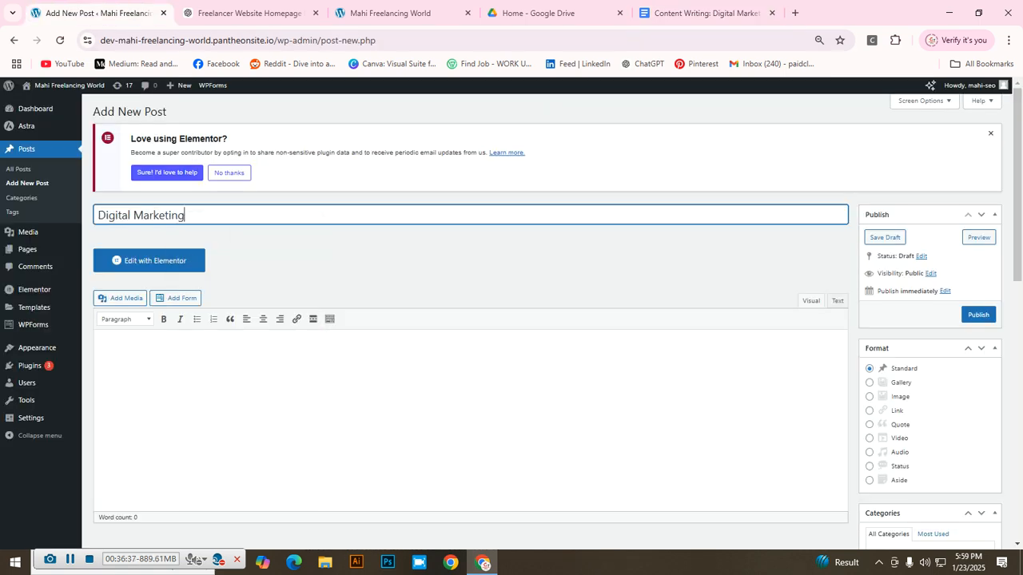
{"action": "left_click", "coordinate": [178, 349]}
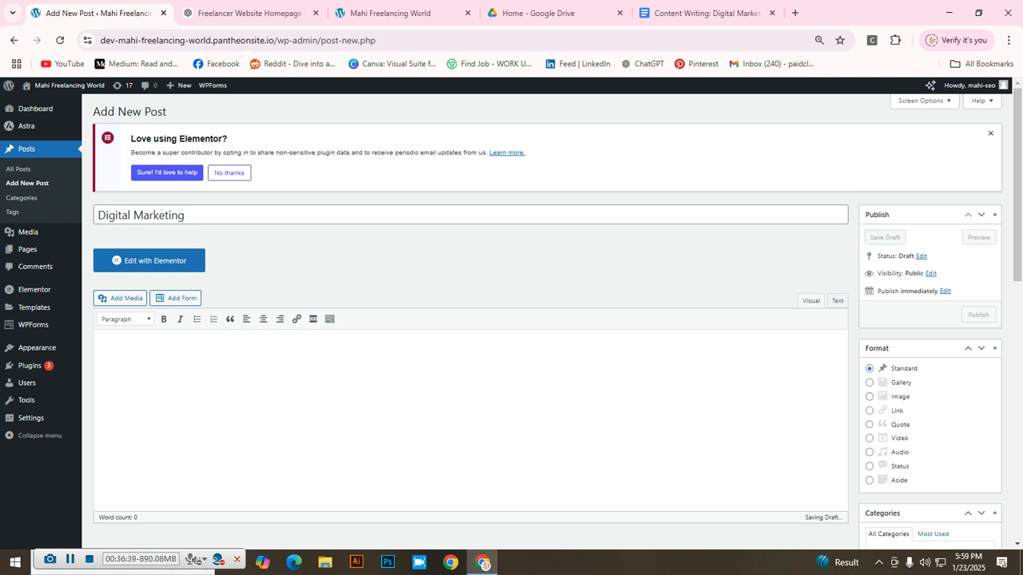
Step: Select and copy the article text from the heading onward in Google Docs
{"action": "left_click", "coordinate": [703, 13]}
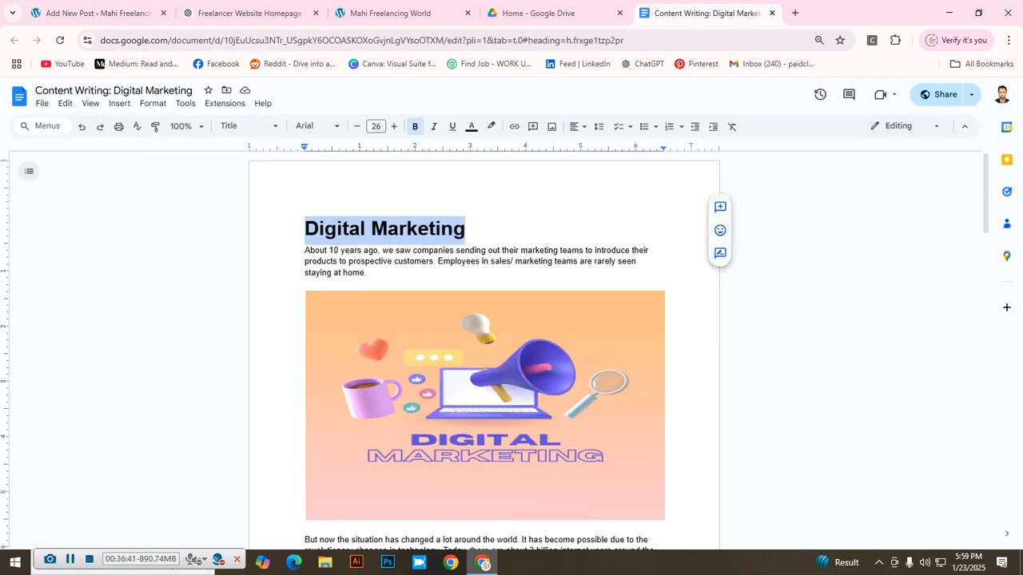
{"action": "left_click", "coordinate": [311, 261]}
{"action": "left_click_drag", "start_coordinate": [305, 230], "coordinate": [320, 546]}
{"action": "scroll", "coordinate": [484, 350], "scroll_direction": "down", "scroll_amount": 5}
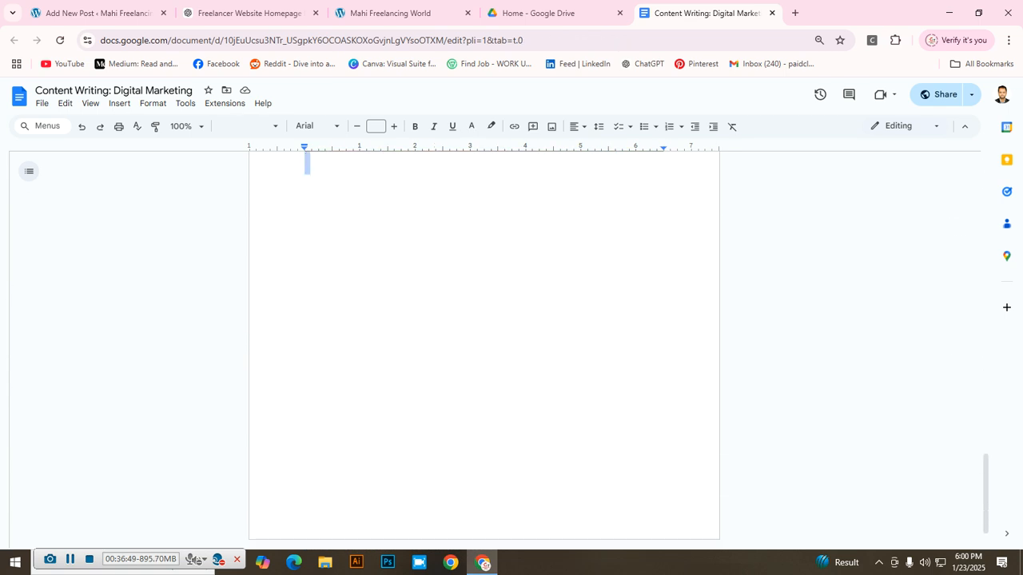
{"action": "scroll", "coordinate": [484, 350], "scroll_direction": "up", "scroll_amount": 12}
{"action": "scroll", "coordinate": [483, 336], "scroll_direction": "up", "scroll_amount": 3}
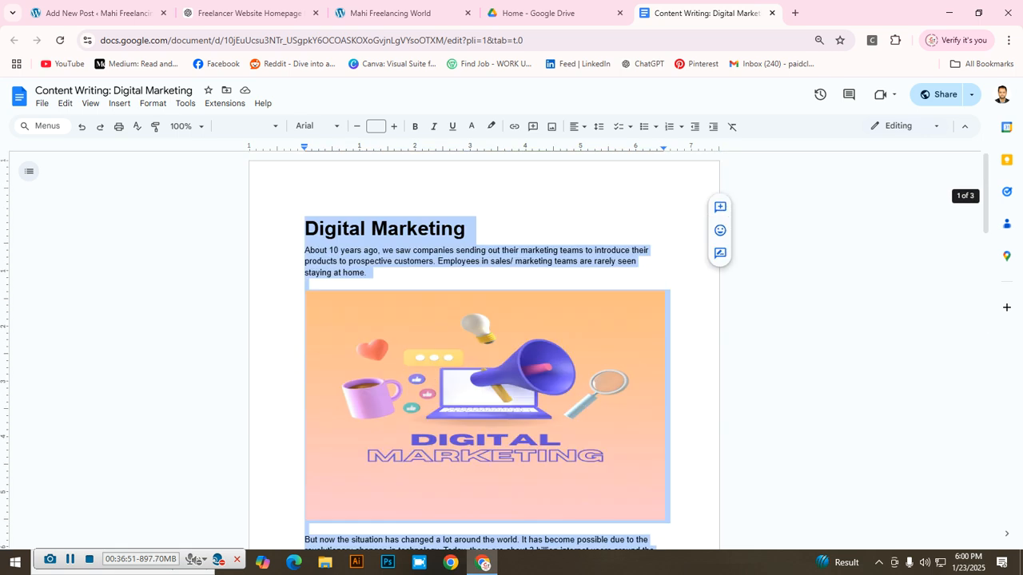
{"action": "right_click", "coordinate": [369, 217]}
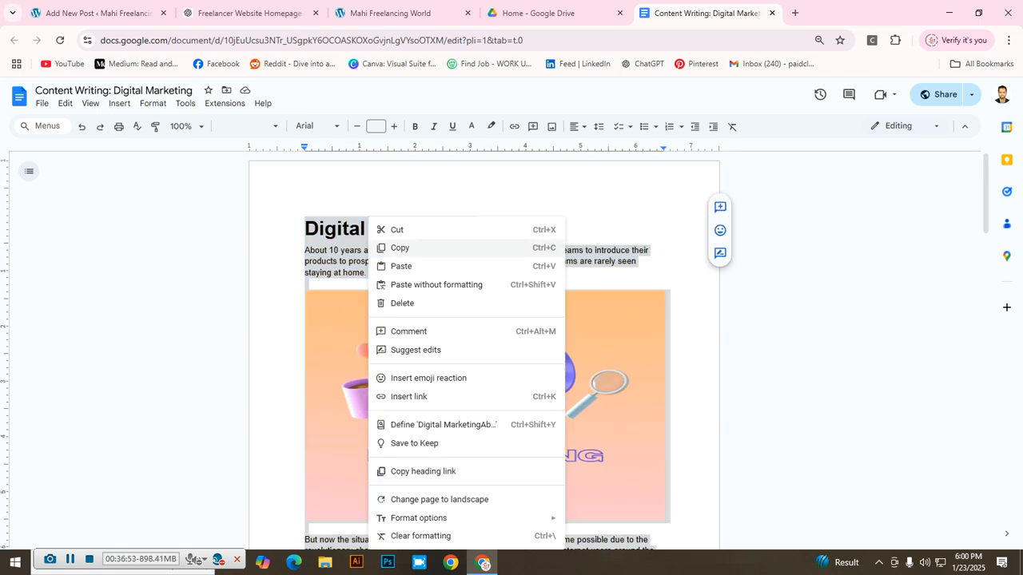
{"action": "left_click", "coordinate": [400, 247]}
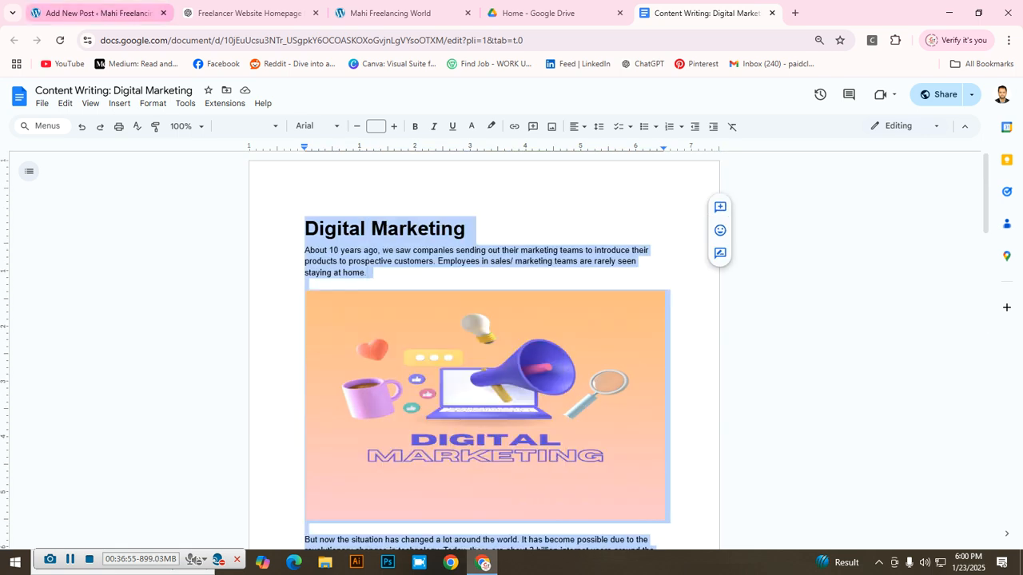
Step: Paste the copied article text into the post body and review it
{"action": "left_click", "coordinate": [96, 13]}
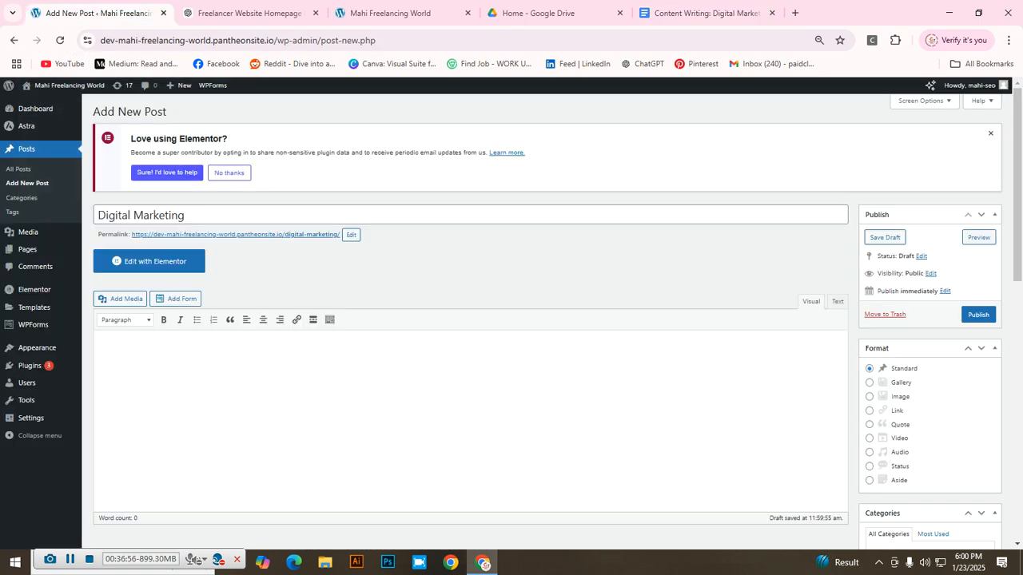
{"action": "right_click", "coordinate": [122, 345]}
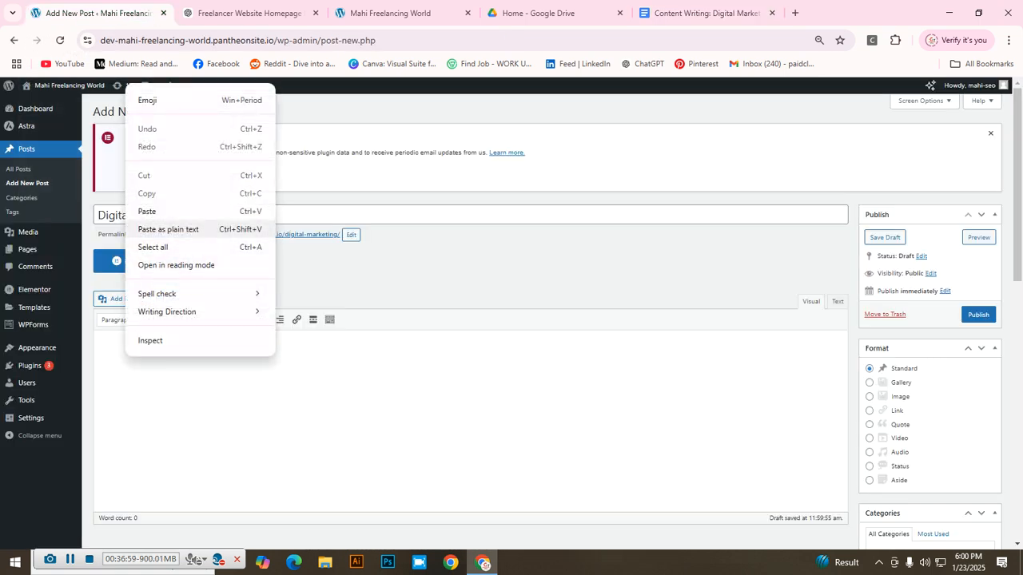
{"action": "left_click", "coordinate": [160, 210]}
{"action": "scroll", "coordinate": [470, 344], "scroll_direction": "down", "scroll_amount": 9}
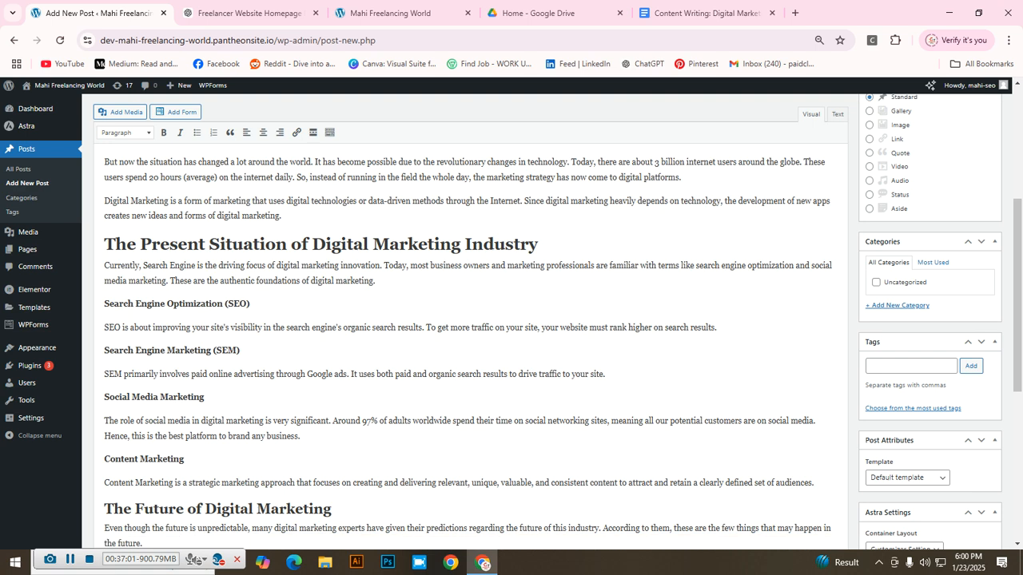
{"action": "scroll", "coordinate": [471, 320], "scroll_direction": "up", "scroll_amount": 9}
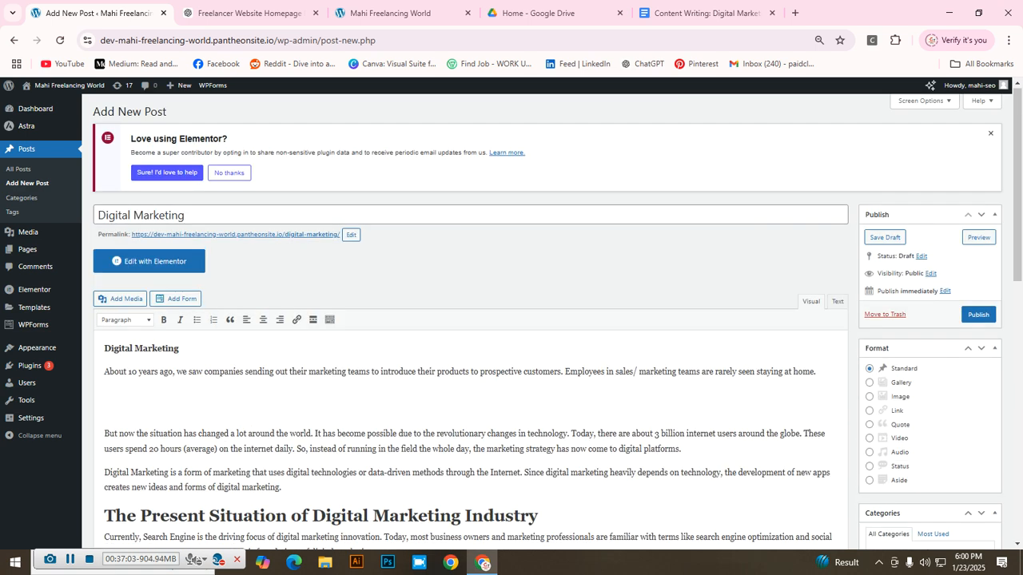
{"action": "scroll", "coordinate": [470, 343], "scroll_direction": "down", "scroll_amount": 3}
{"action": "scroll", "coordinate": [471, 344], "scroll_direction": "up", "scroll_amount": 3}
Step: Close the Digital Marketing document and Google Drive tabs, returning to the post editor
{"action": "left_click", "coordinate": [703, 13]}
{"action": "left_click", "coordinate": [485, 400]}
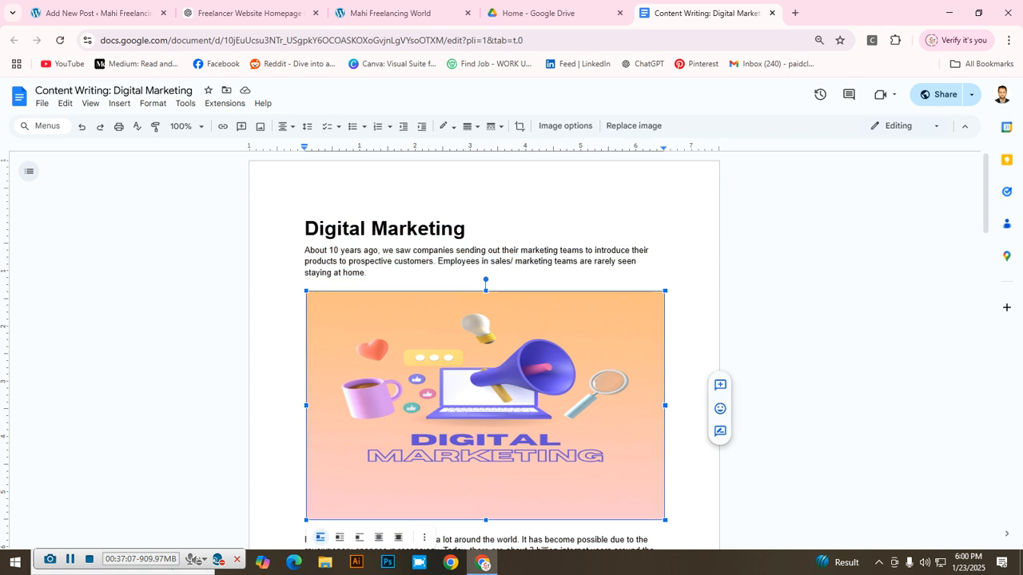
{"action": "scroll", "coordinate": [485, 399], "scroll_direction": "down", "scroll_amount": 1}
{"action": "scroll", "coordinate": [485, 344], "scroll_direction": "down", "scroll_amount": 1}
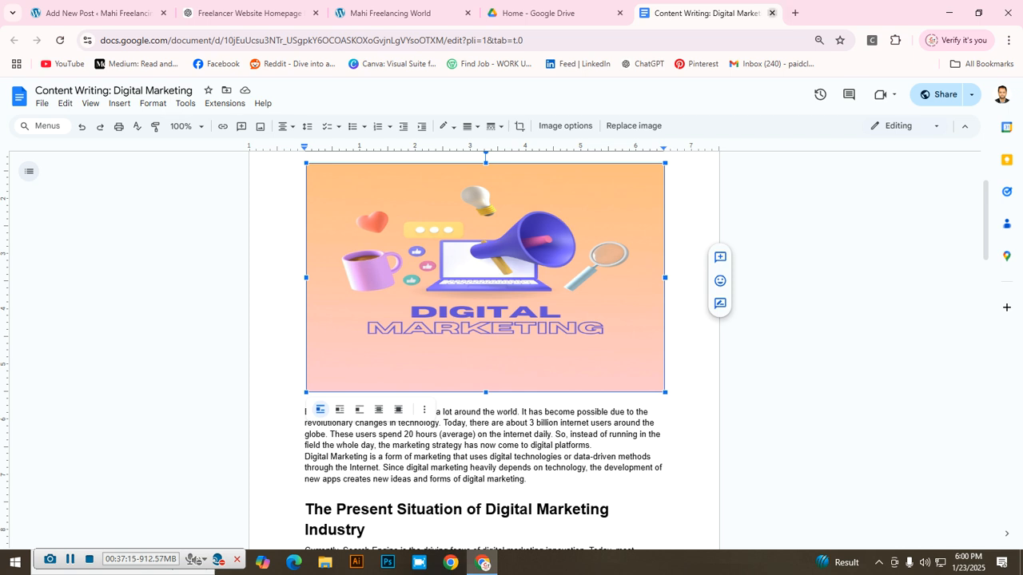
{"action": "left_click", "coordinate": [772, 13]}
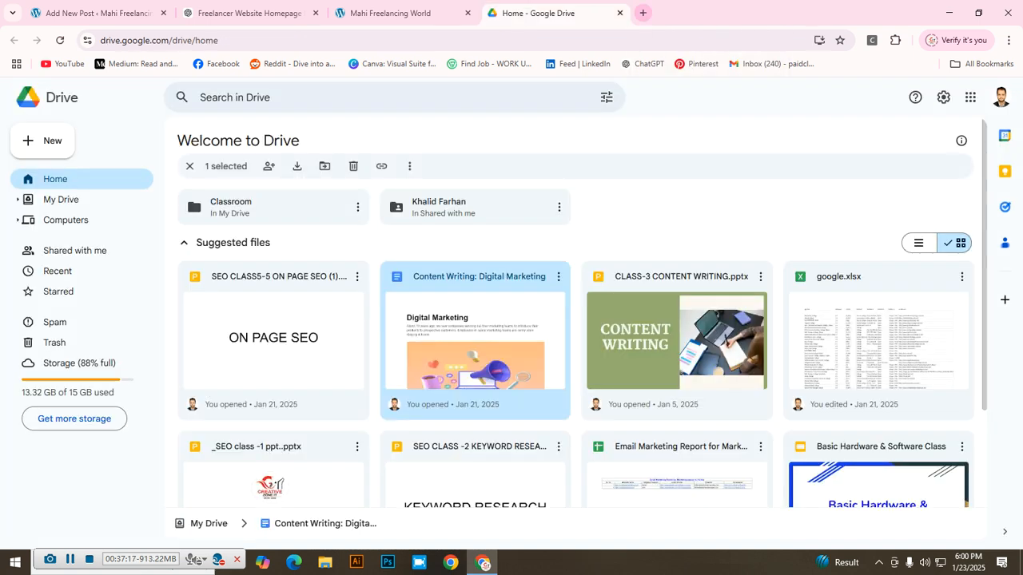
{"action": "left_click", "coordinate": [643, 13]}
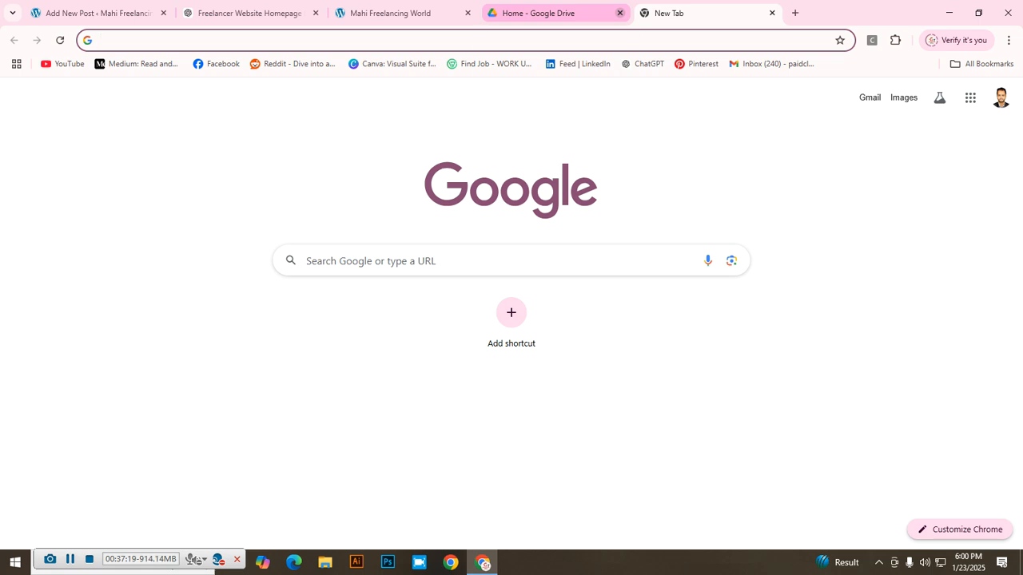
{"action": "left_click", "coordinate": [619, 13]}
{"action": "left_click", "coordinate": [96, 13]}
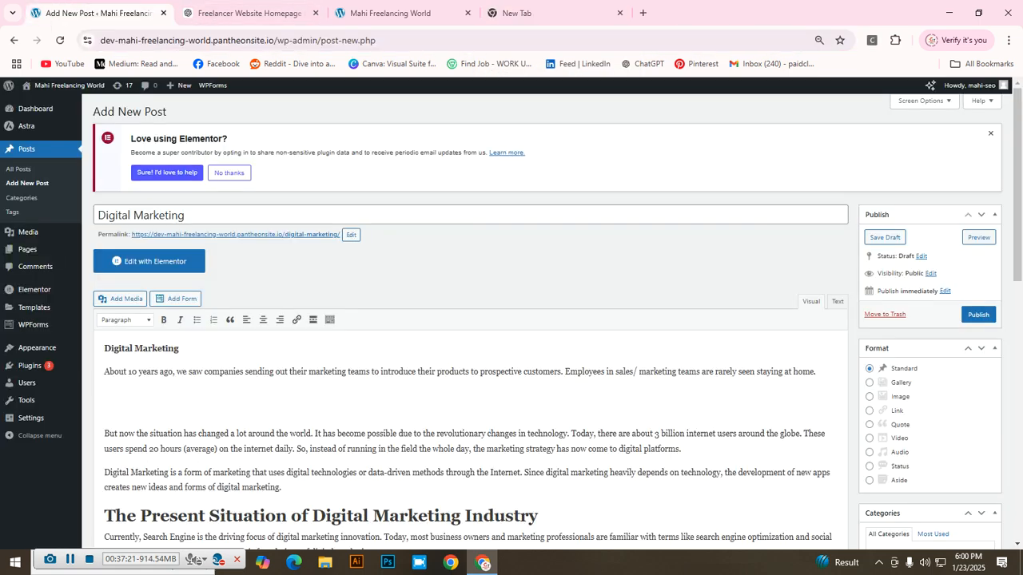
{"action": "scroll", "coordinate": [512, 320], "scroll_direction": "down", "scroll_amount": 2}
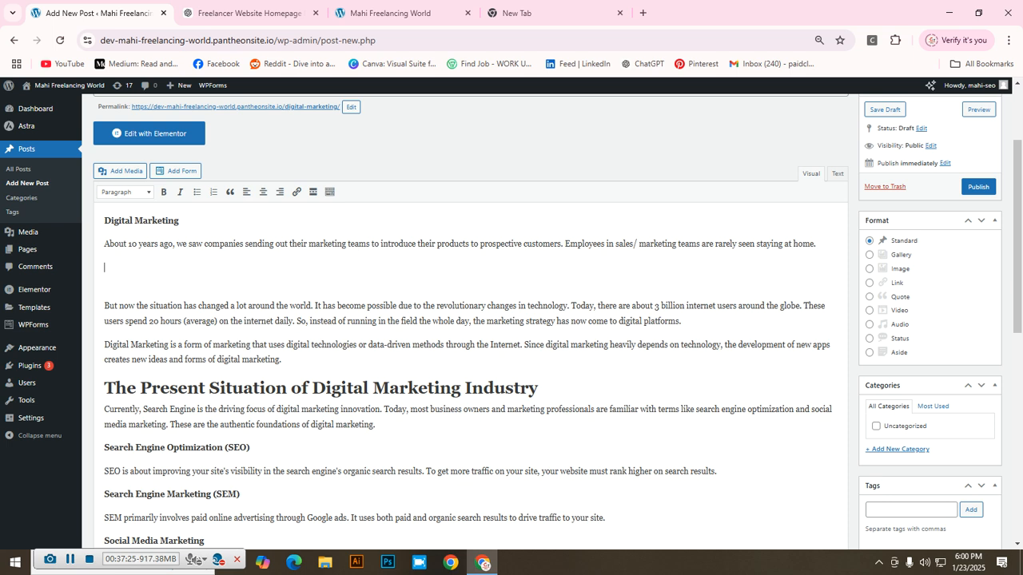
{"action": "scroll", "coordinate": [511, 319], "scroll_direction": "up", "scroll_amount": 2}
{"action": "left_click_drag", "start_coordinate": [179, 349], "coordinate": [104, 349]}
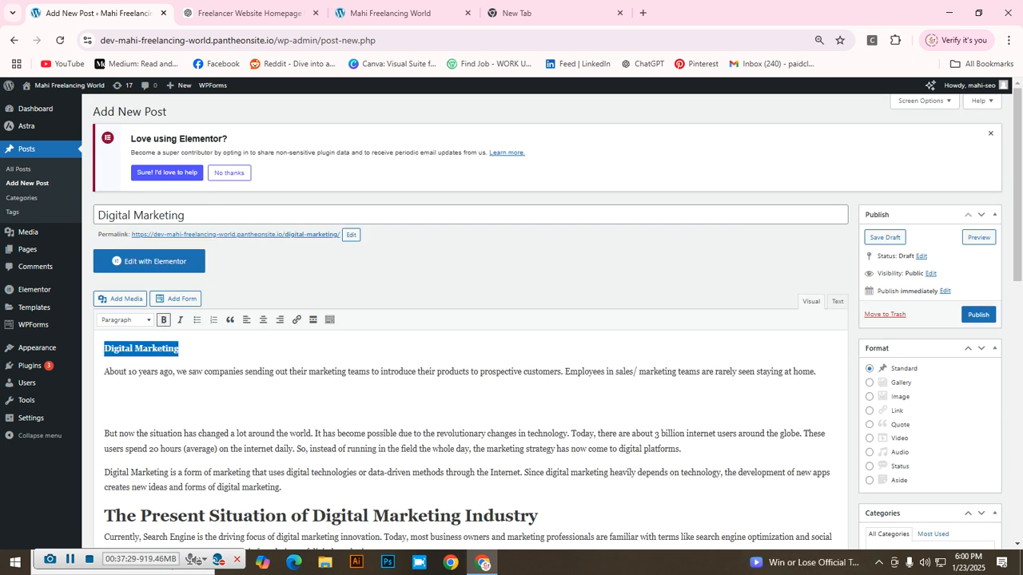
{"action": "left_click", "coordinate": [124, 320]}
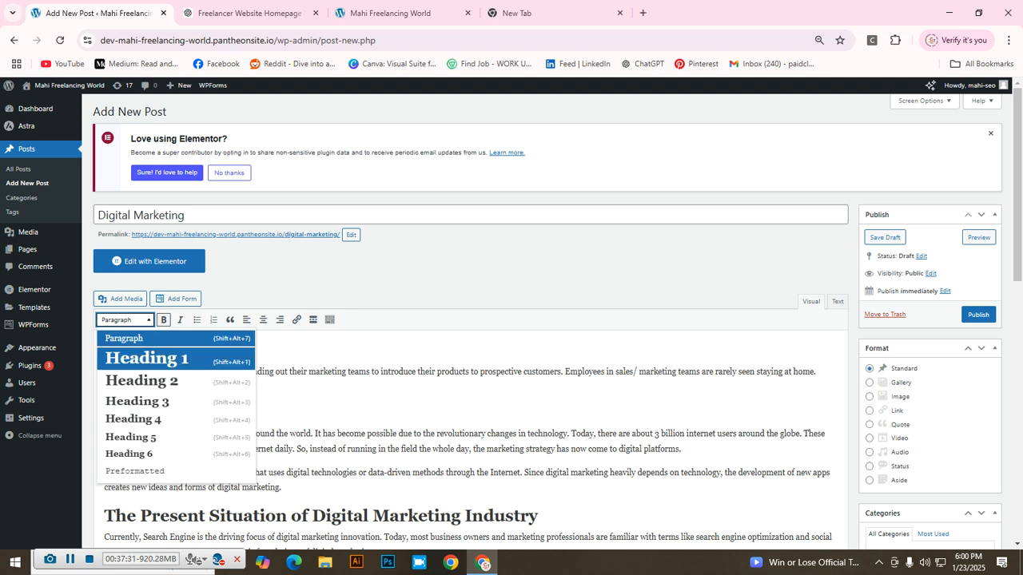
{"action": "left_click", "coordinate": [147, 358]}
{"action": "scroll", "coordinate": [146, 358], "scroll_direction": "down", "scroll_amount": 2}
{"action": "left_click_drag", "start_coordinate": [104, 244], "coordinate": [283, 360]}
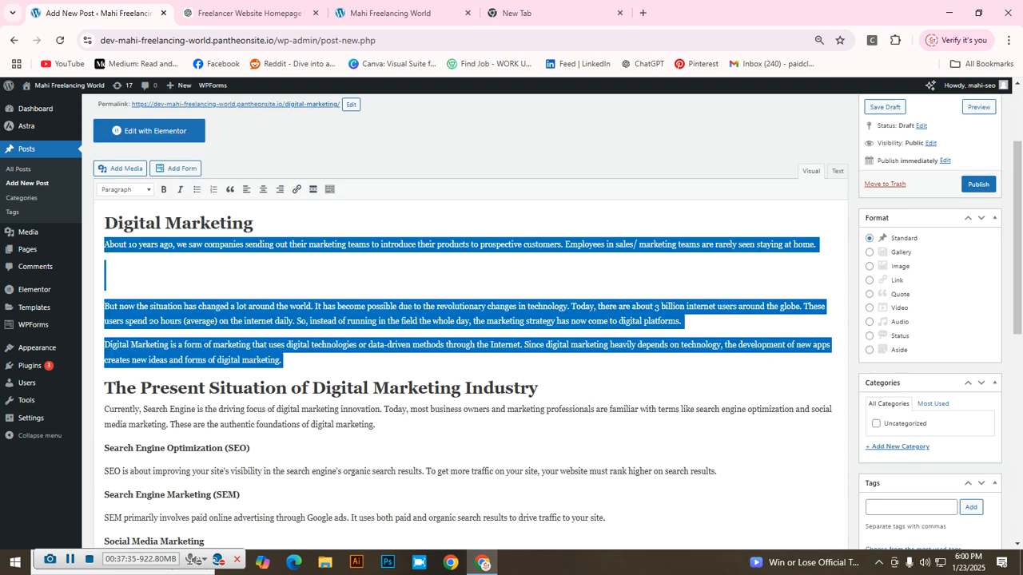
{"action": "scroll", "coordinate": [463, 336], "scroll_direction": "down", "scroll_amount": 3}
{"action": "left_click_drag", "start_coordinate": [538, 197], "coordinate": [104, 196]}
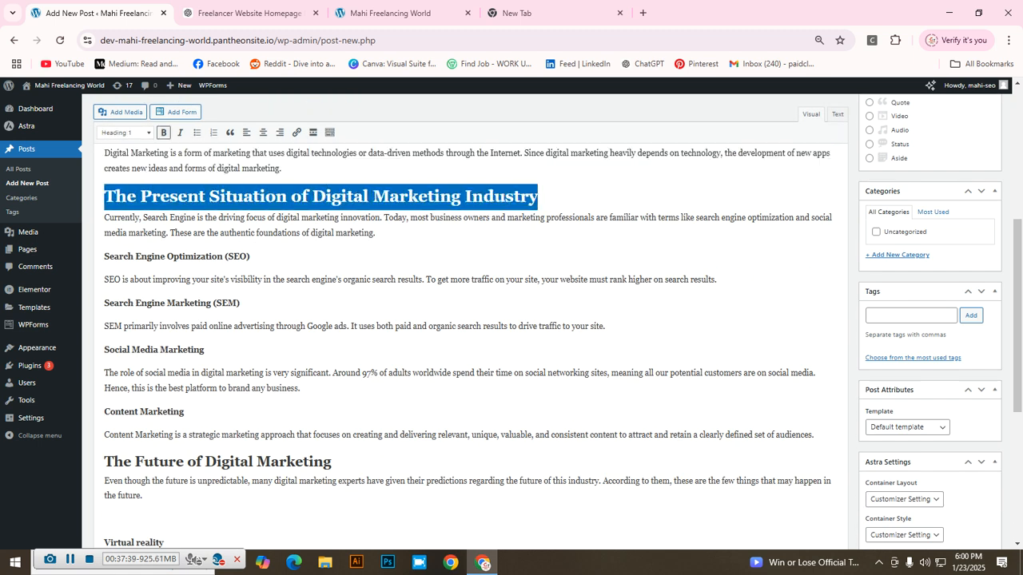
{"action": "left_click", "coordinate": [124, 133]}
{"action": "left_click", "coordinate": [136, 194]}
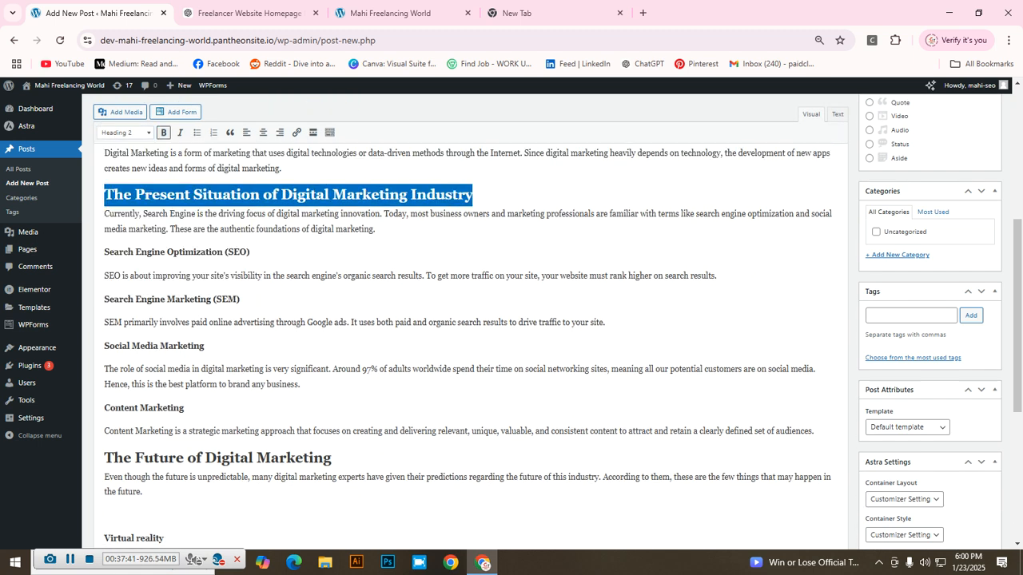
{"action": "left_click_drag", "start_coordinate": [251, 253], "coordinate": [104, 252]}
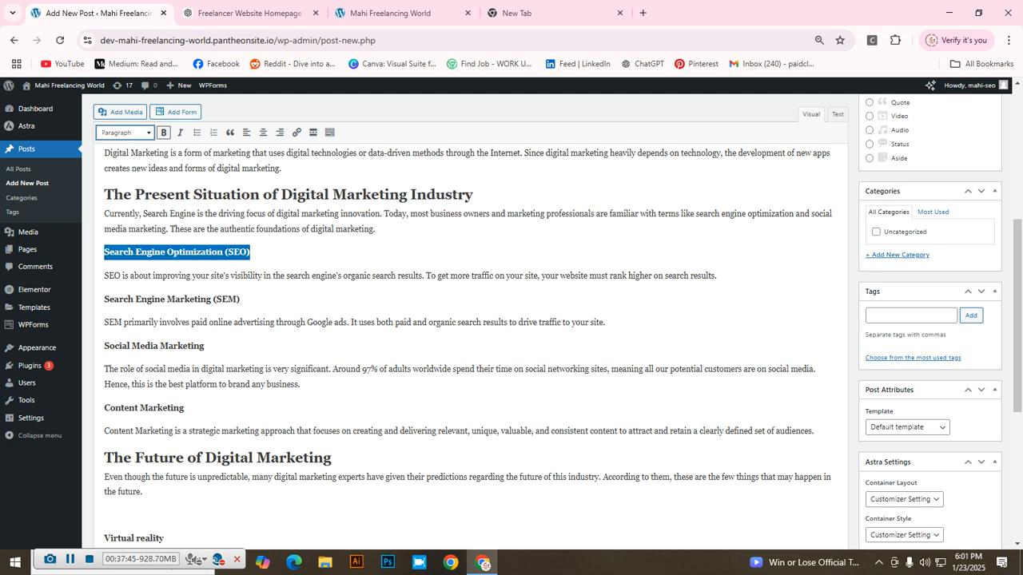
{"action": "left_click", "coordinate": [124, 132]}
{"action": "left_click", "coordinate": [135, 213]}
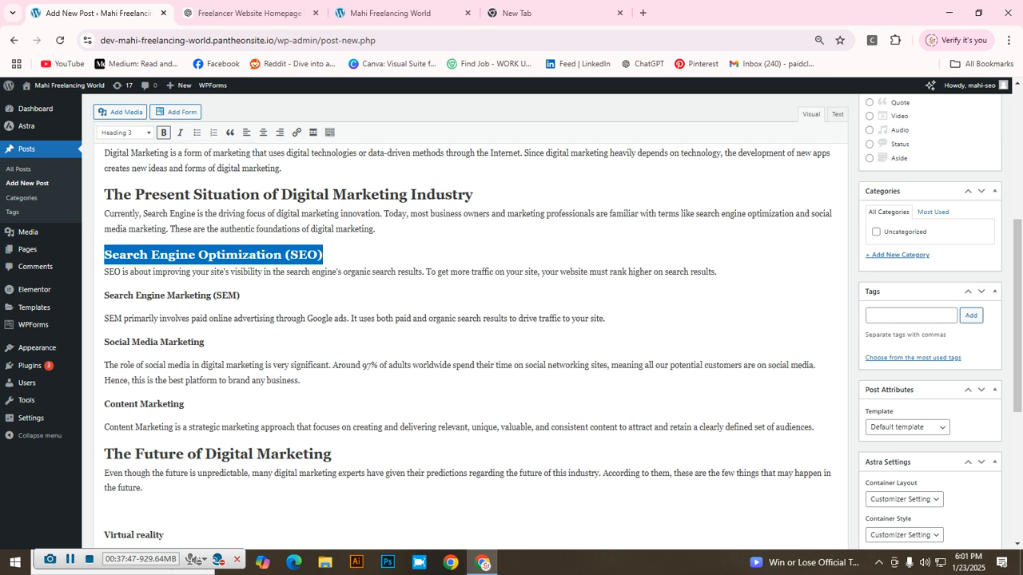
{"action": "scroll", "coordinate": [464, 320], "scroll_direction": "down", "scroll_amount": 1}
{"action": "scroll", "coordinate": [463, 320], "scroll_direction": "down", "scroll_amount": 2}
{"action": "left_click_drag", "start_coordinate": [332, 262], "coordinate": [104, 263]}
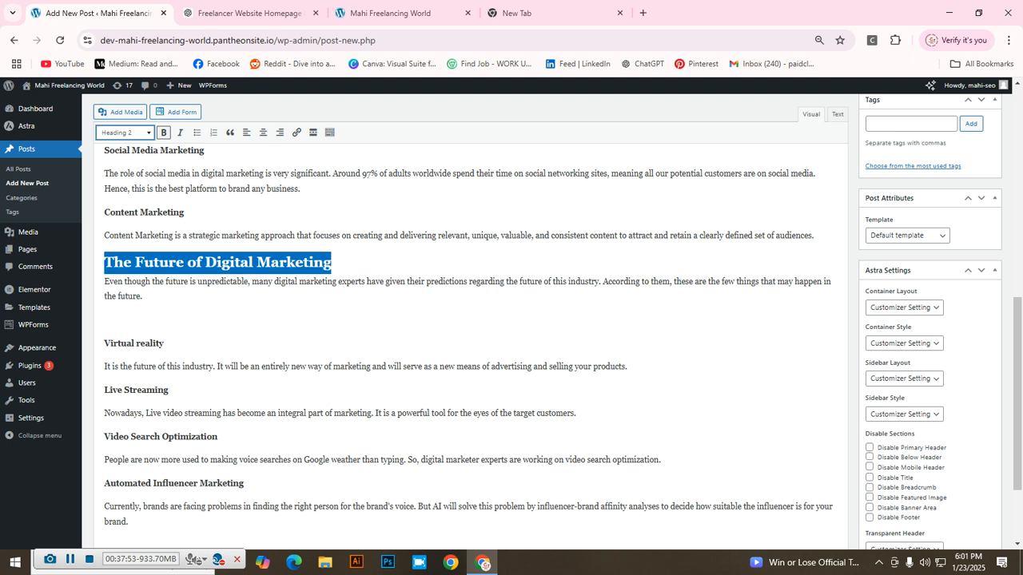
{"action": "left_click", "coordinate": [124, 132]}
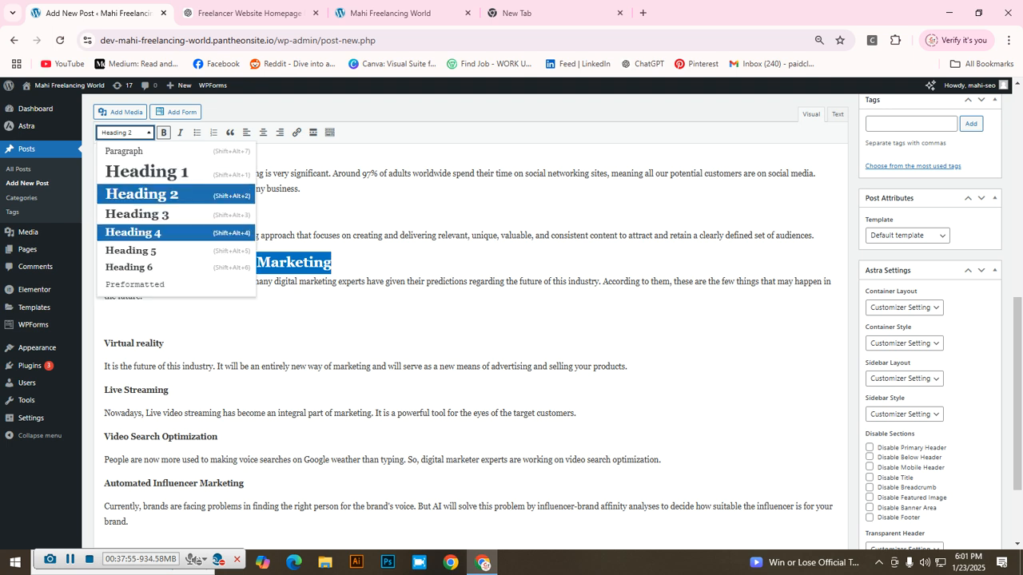
{"action": "left_click", "coordinate": [133, 233]}
{"action": "scroll", "coordinate": [132, 233], "scroll_direction": "down", "scroll_amount": 2}
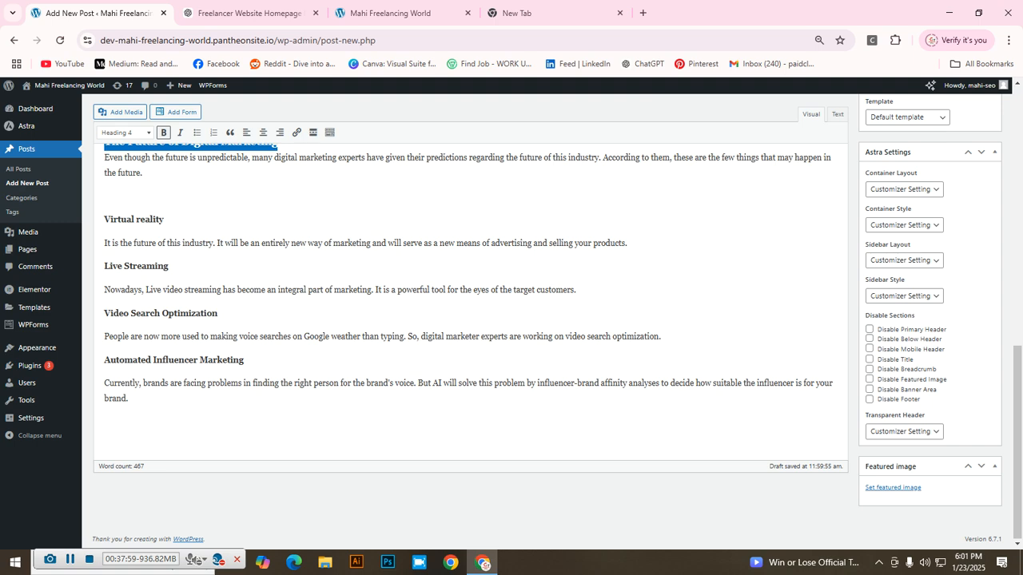
{"action": "scroll", "coordinate": [471, 319], "scroll_direction": "up", "scroll_amount": 10}
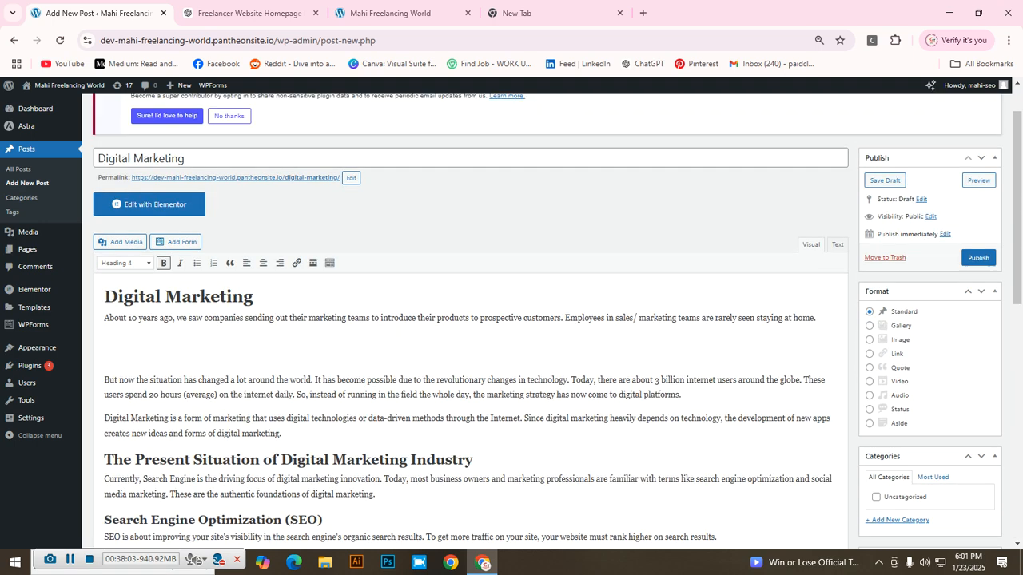
{"action": "left_click", "coordinate": [106, 342]}
{"action": "scroll", "coordinate": [471, 344], "scroll_direction": "down", "scroll_amount": 4}
{"action": "scroll", "coordinate": [472, 344], "scroll_direction": "down", "scroll_amount": 2}
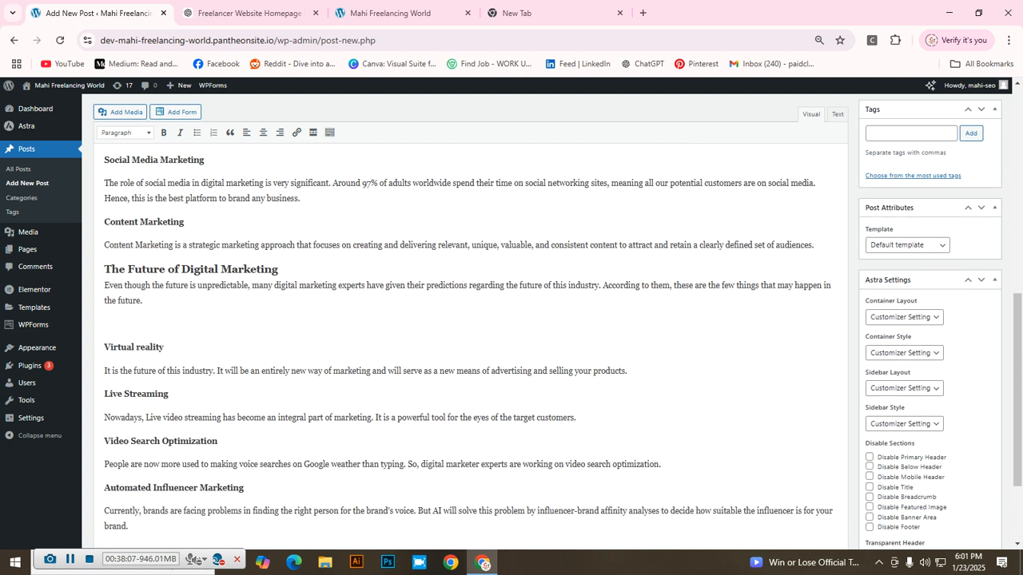
{"action": "scroll", "coordinate": [472, 344], "scroll_direction": "down", "scroll_amount": 2}
{"action": "scroll", "coordinate": [472, 344], "scroll_direction": "up", "scroll_amount": 8}
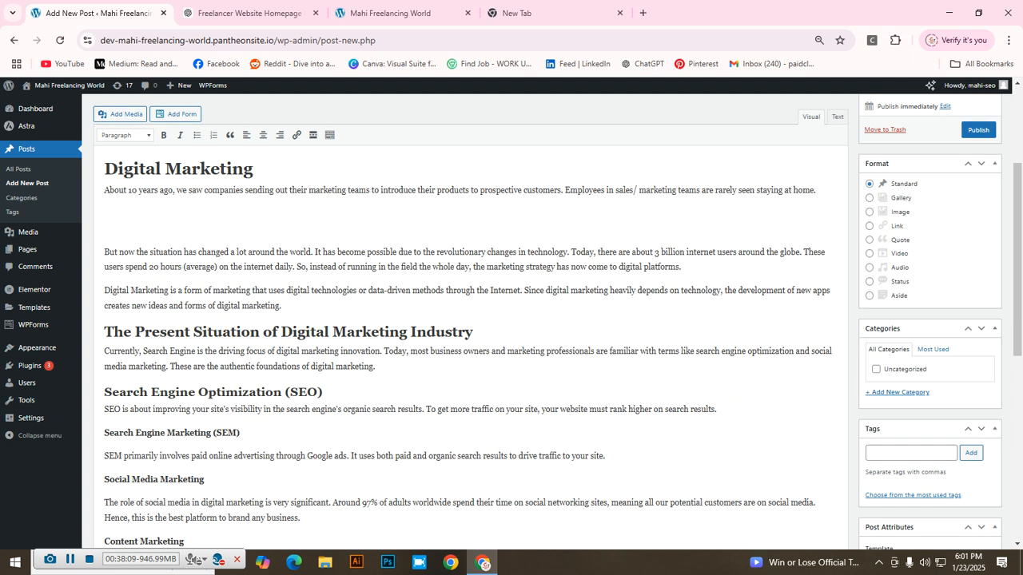
{"action": "scroll", "coordinate": [471, 344], "scroll_direction": "down", "scroll_amount": 2}
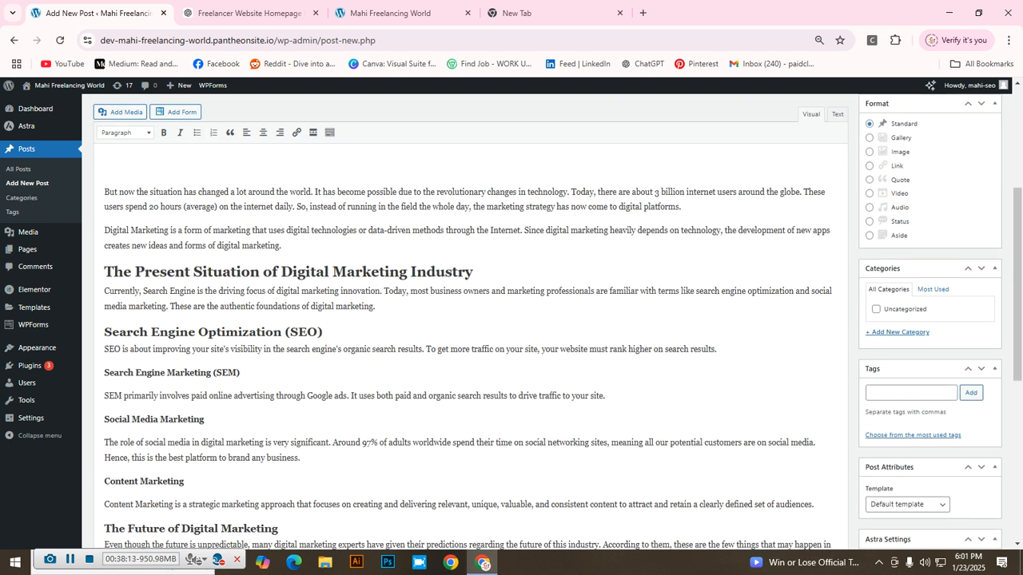
{"action": "scroll", "coordinate": [471, 344], "scroll_direction": "up", "scroll_amount": 2}
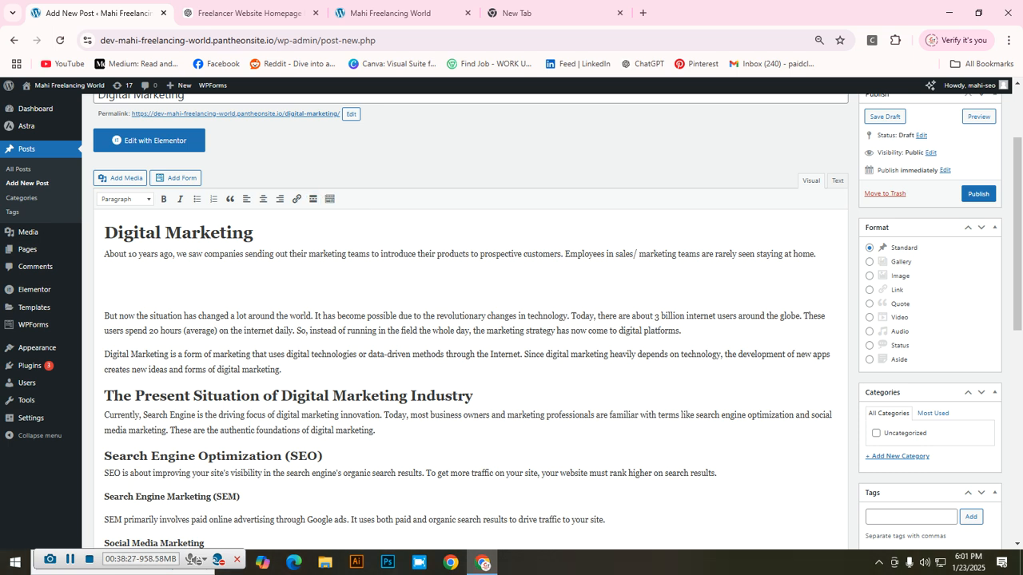
{"action": "left_click", "coordinate": [552, 13]}
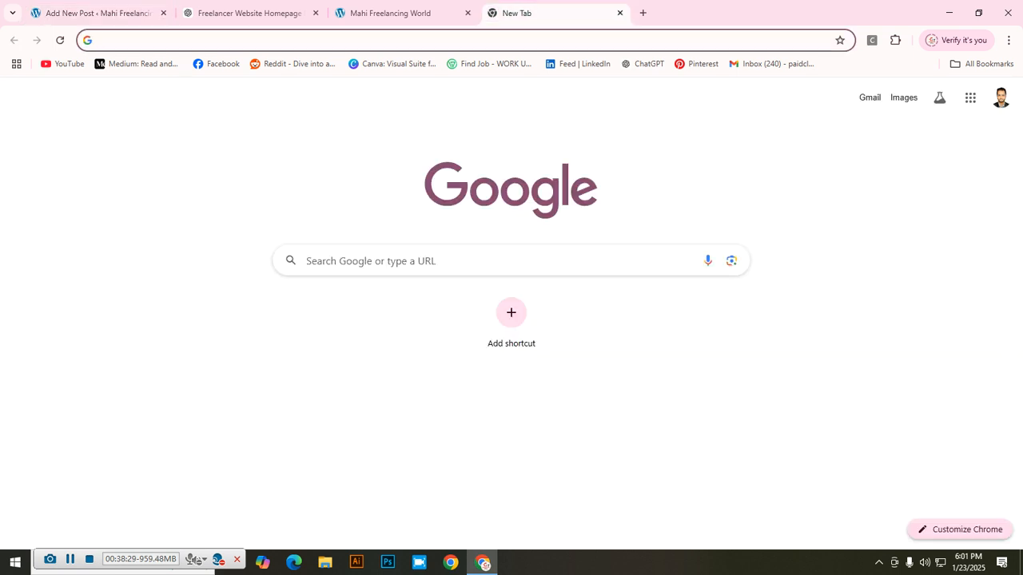
Step: Search Google for 'cabva' and open the Canva: Visual Suite result
{"action": "left_click", "coordinate": [479, 260]}
{"action": "type", "text": "c"}
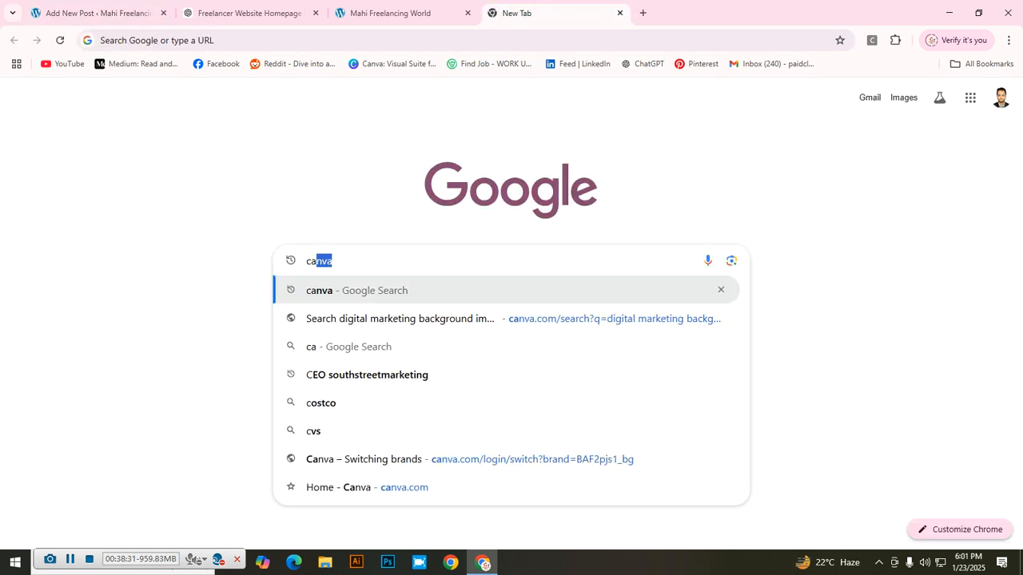
{"action": "type", "text": "abva"}
{"action": "key", "text": "Return"}
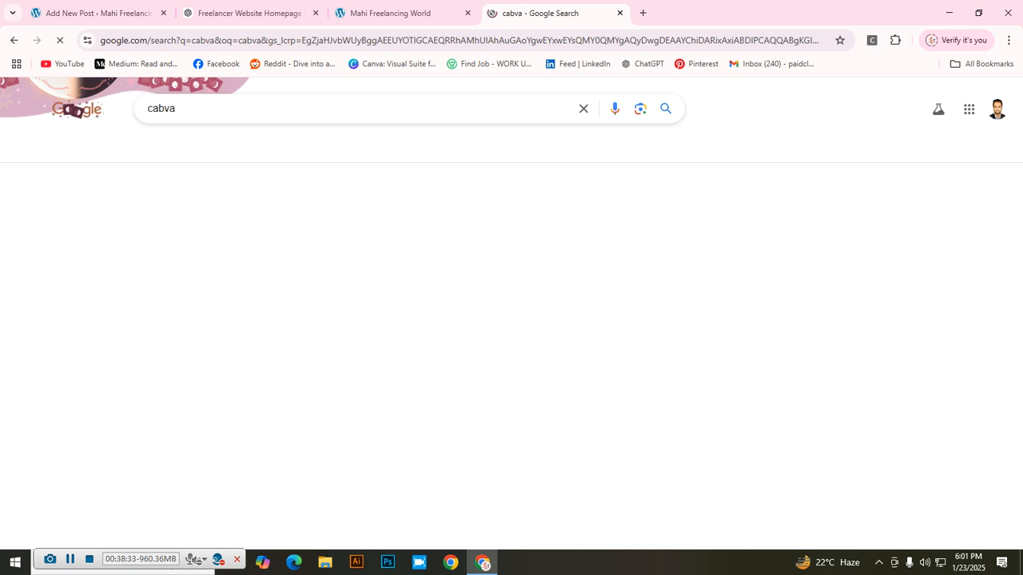
{"action": "left_click", "coordinate": [240, 265]}
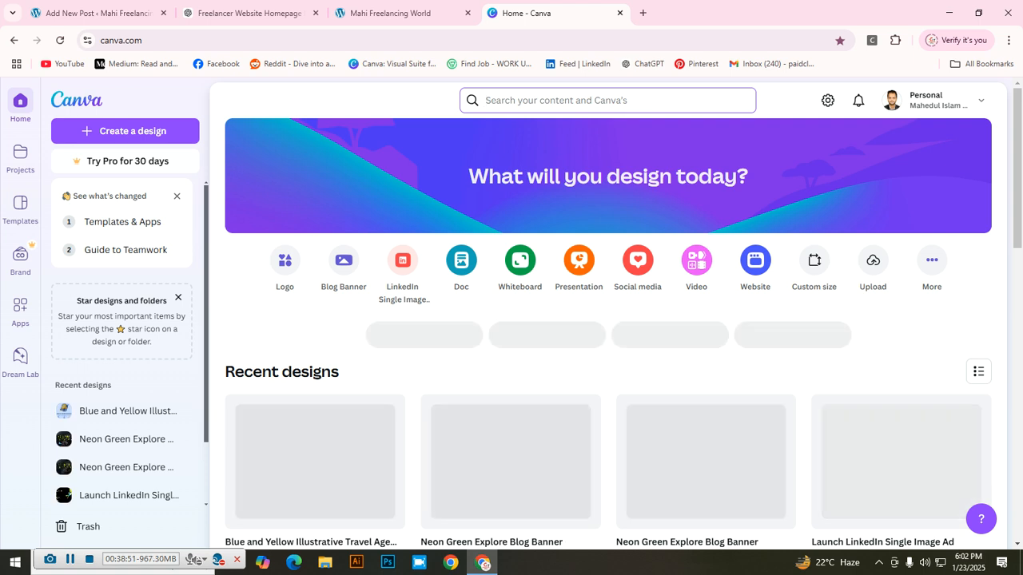
Step: Open the Freelancing Promotion Facebook Cover design, then return to the Canva home page
{"action": "scroll", "coordinate": [703, 272], "scroll_direction": "down", "scroll_amount": 3}
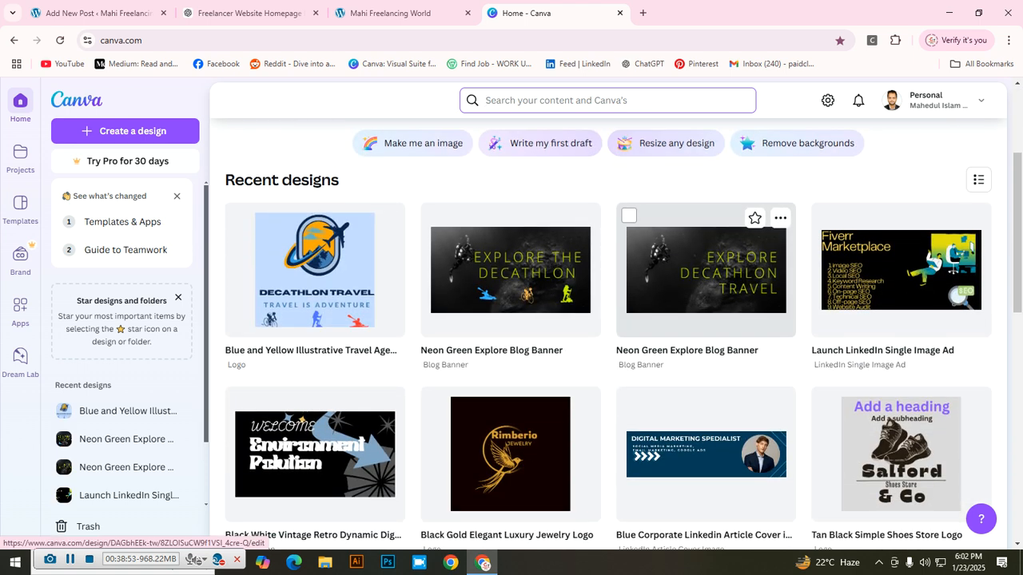
{"action": "scroll", "coordinate": [703, 271], "scroll_direction": "down", "scroll_amount": 6}
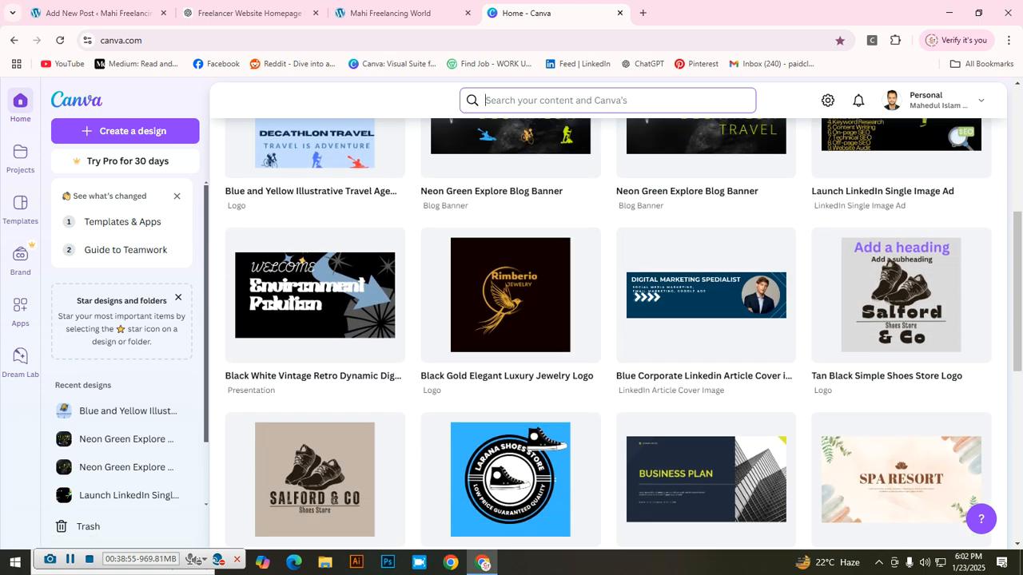
{"action": "scroll", "coordinate": [704, 271], "scroll_direction": "down", "scroll_amount": 2}
{"action": "scroll", "coordinate": [703, 271], "scroll_direction": "up", "scroll_amount": 2}
{"action": "scroll", "coordinate": [704, 271], "scroll_direction": "down", "scroll_amount": 2}
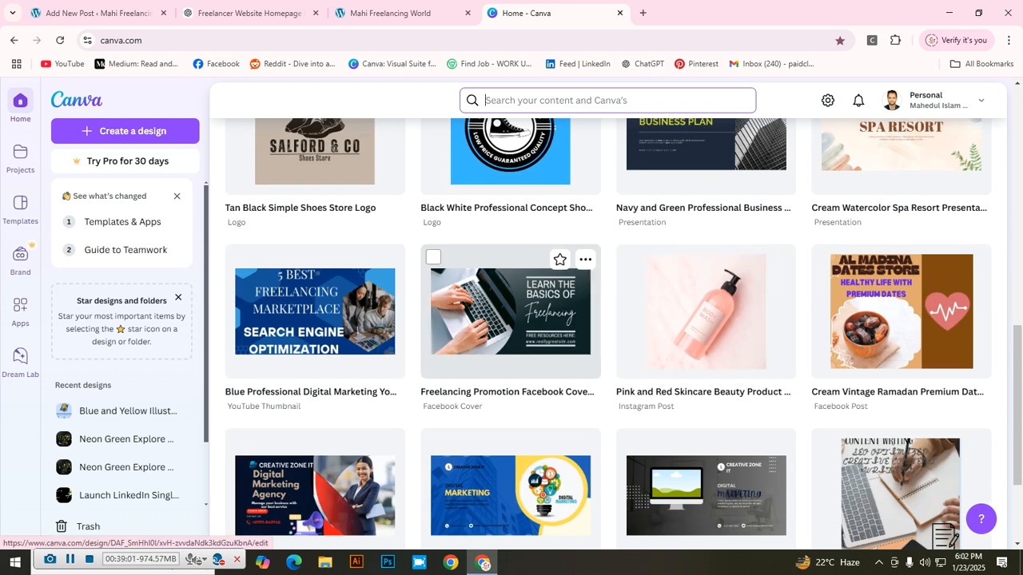
{"action": "left_click", "coordinate": [510, 312]}
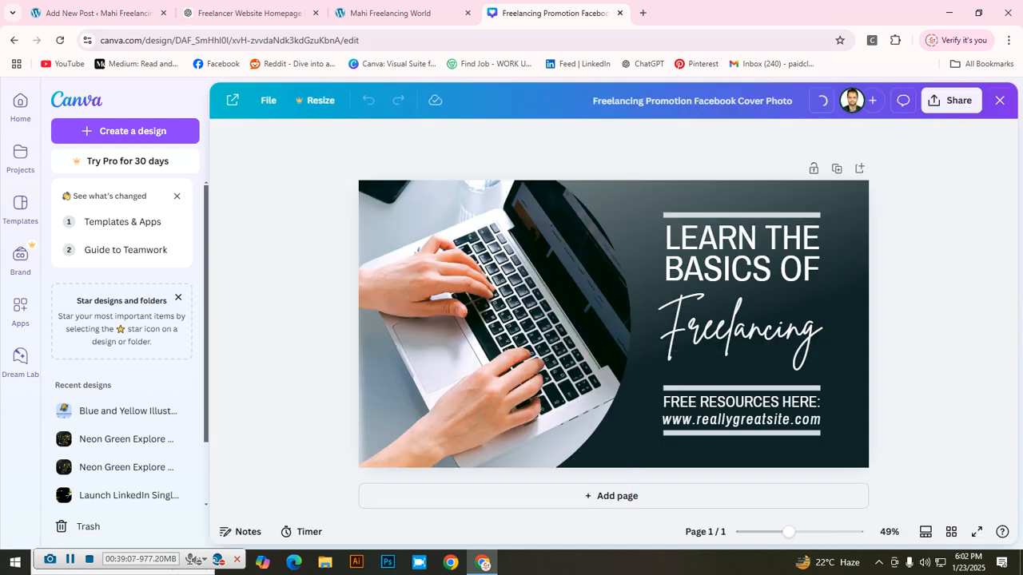
{"action": "left_click", "coordinate": [14, 40]}
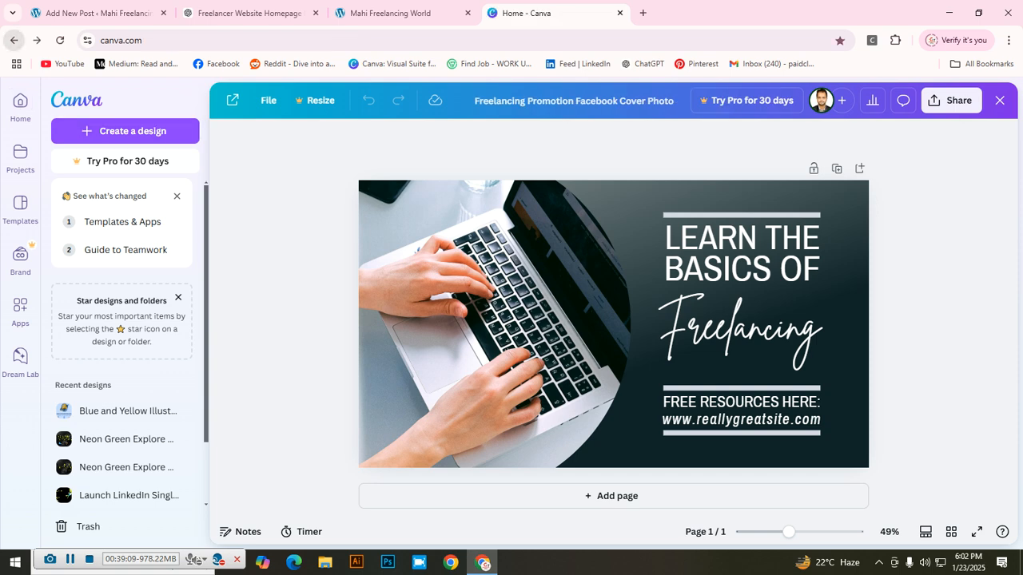
Step: Scroll further through Recent designs and open the 3D Digital Marketing Class card
{"action": "scroll", "coordinate": [511, 328], "scroll_direction": "down", "scroll_amount": 4}
{"action": "scroll", "coordinate": [512, 320], "scroll_direction": "down", "scroll_amount": 8}
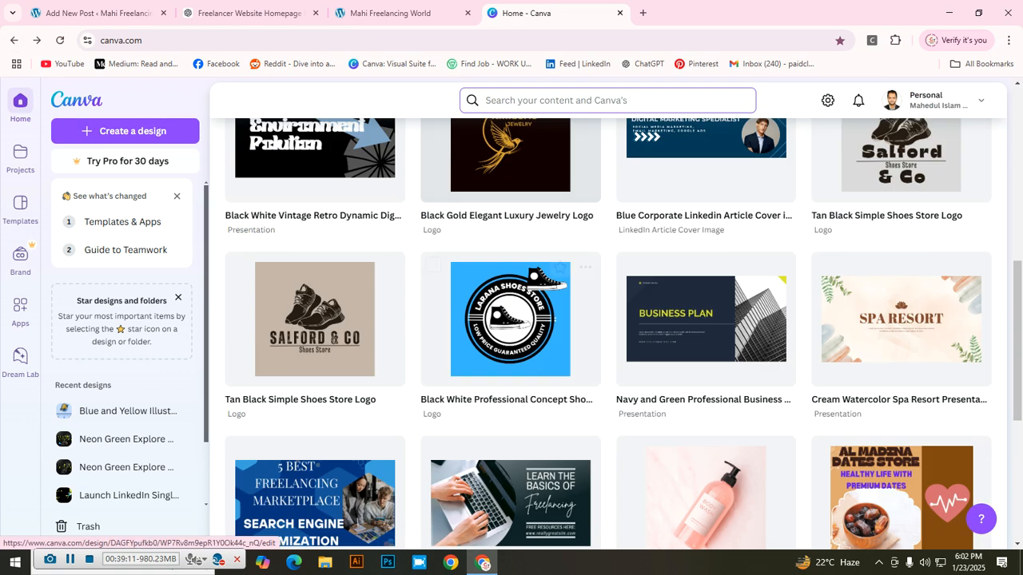
{"action": "scroll", "coordinate": [511, 319], "scroll_direction": "down", "scroll_amount": 5}
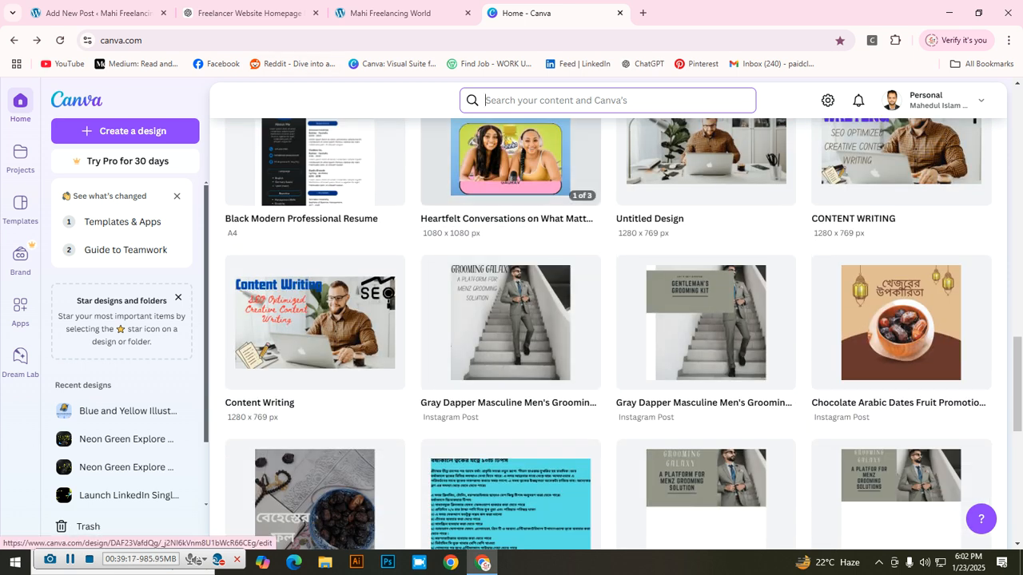
{"action": "scroll", "coordinate": [607, 320], "scroll_direction": "down", "scroll_amount": 5}
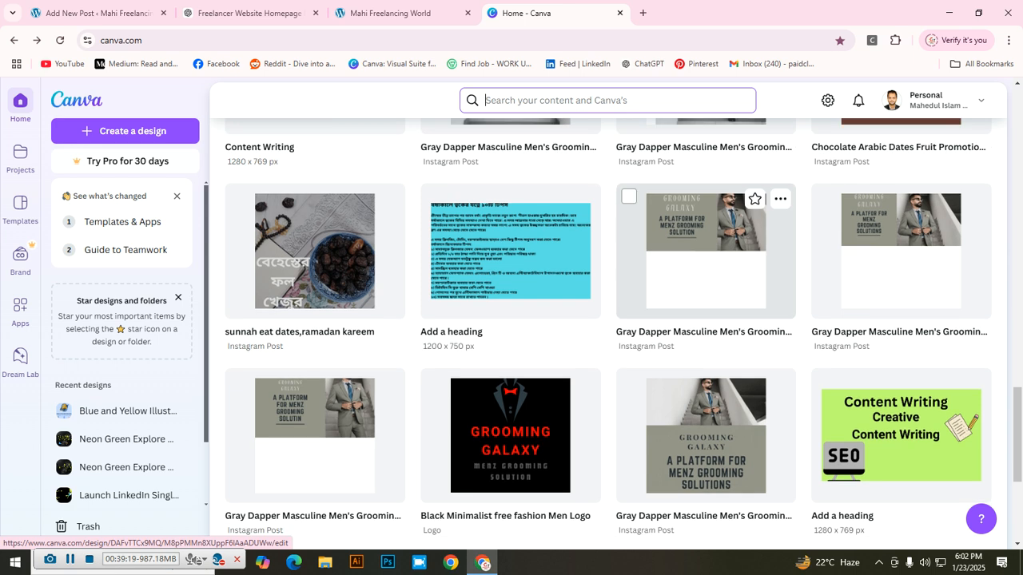
{"action": "scroll", "coordinate": [703, 335], "scroll_direction": "down", "scroll_amount": 10}
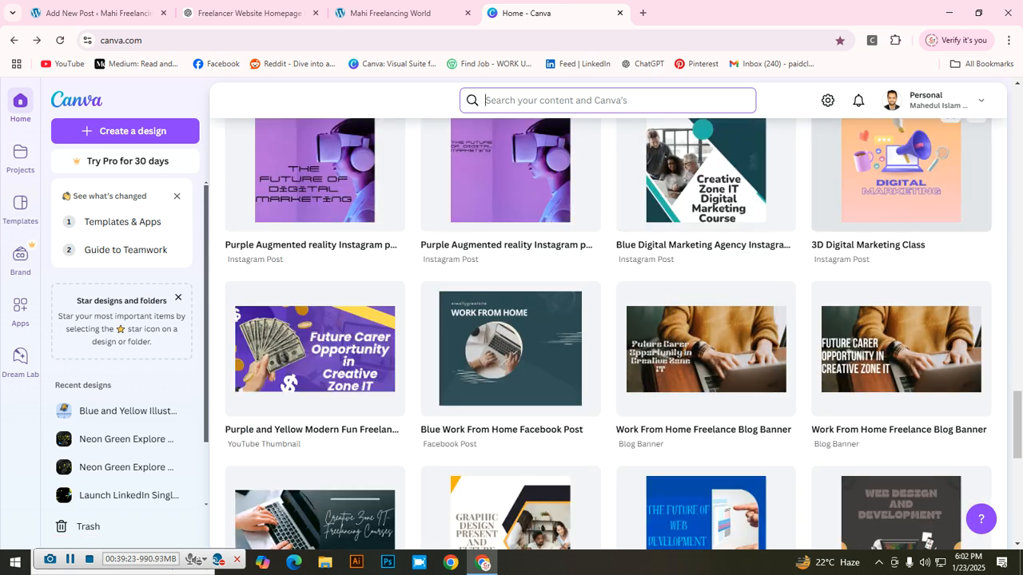
{"action": "left_click", "coordinate": [901, 176]}
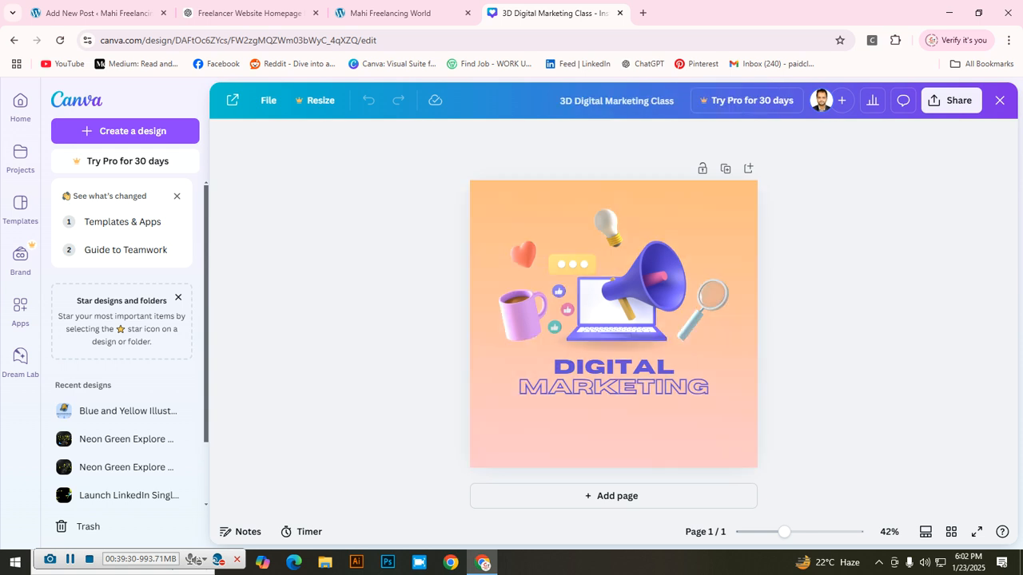
Step: Download the 3D Digital Marketing Class design as a JPG and go back to the WordPress draft
{"action": "left_click", "coordinate": [950, 100]}
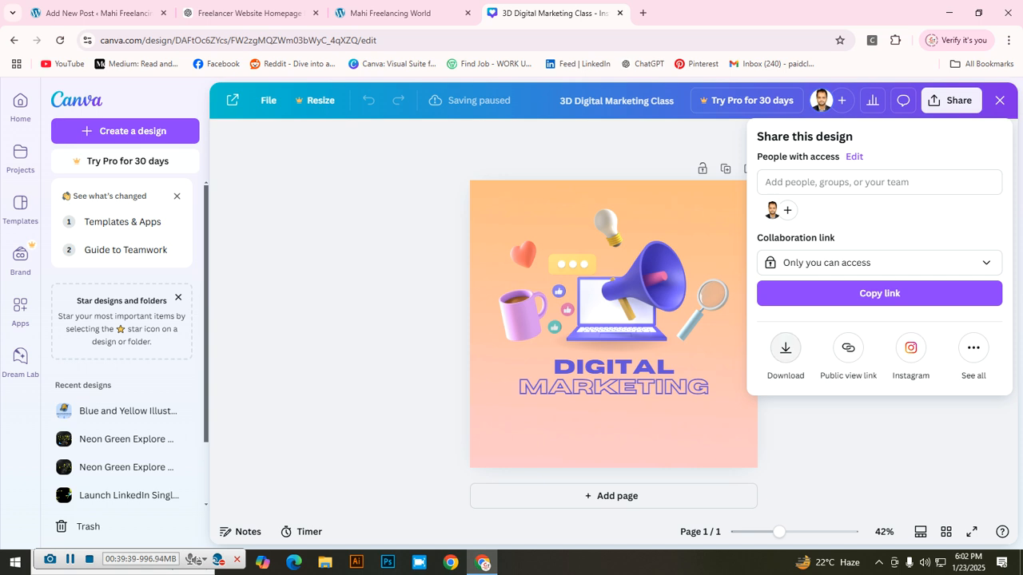
{"action": "left_click", "coordinate": [786, 348]}
{"action": "left_click", "coordinate": [879, 190]}
{"action": "left_click", "coordinate": [879, 232]}
{"action": "left_click", "coordinate": [879, 388]}
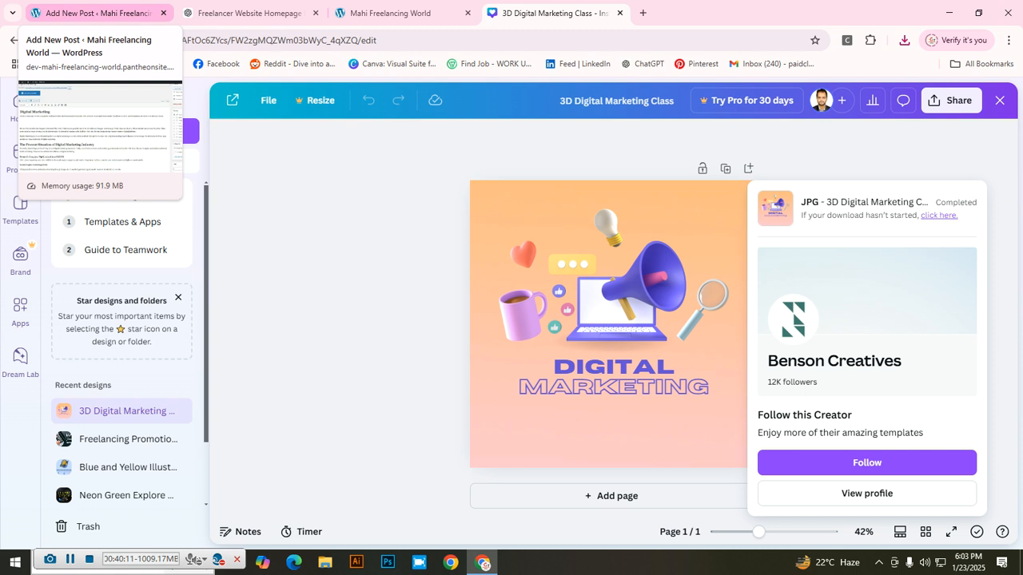
{"action": "left_click", "coordinate": [95, 13]}
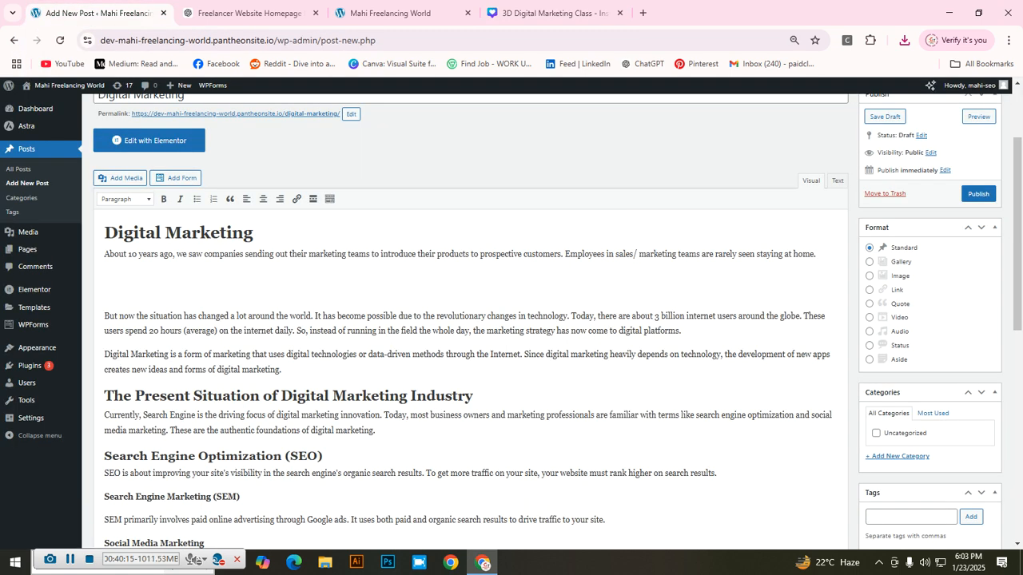
Step: Remove an accidentally inserted Read More break, then bring up the Add Media window
{"action": "left_click", "coordinate": [312, 199]}
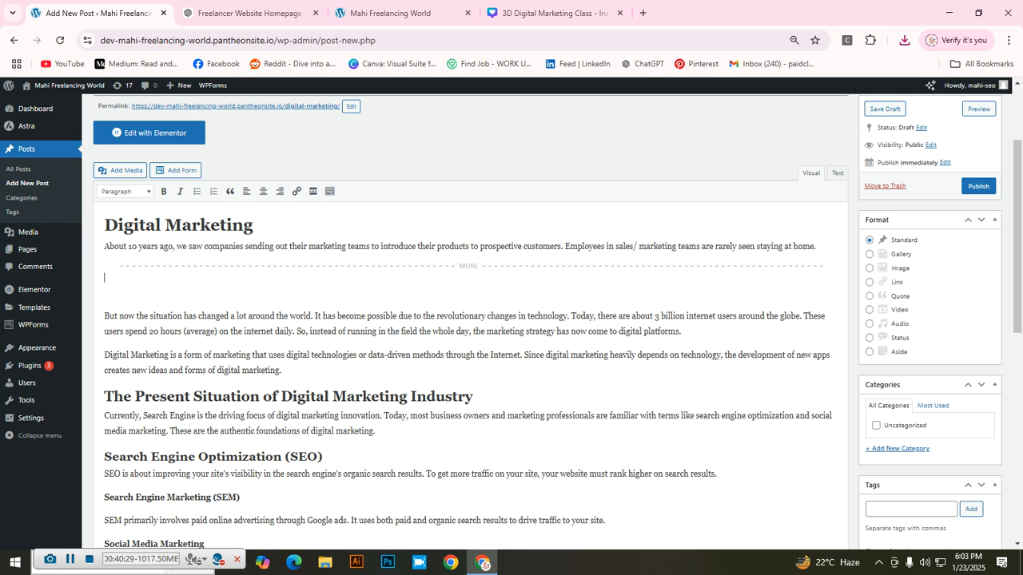
{"action": "key", "text": "BackSpace"}
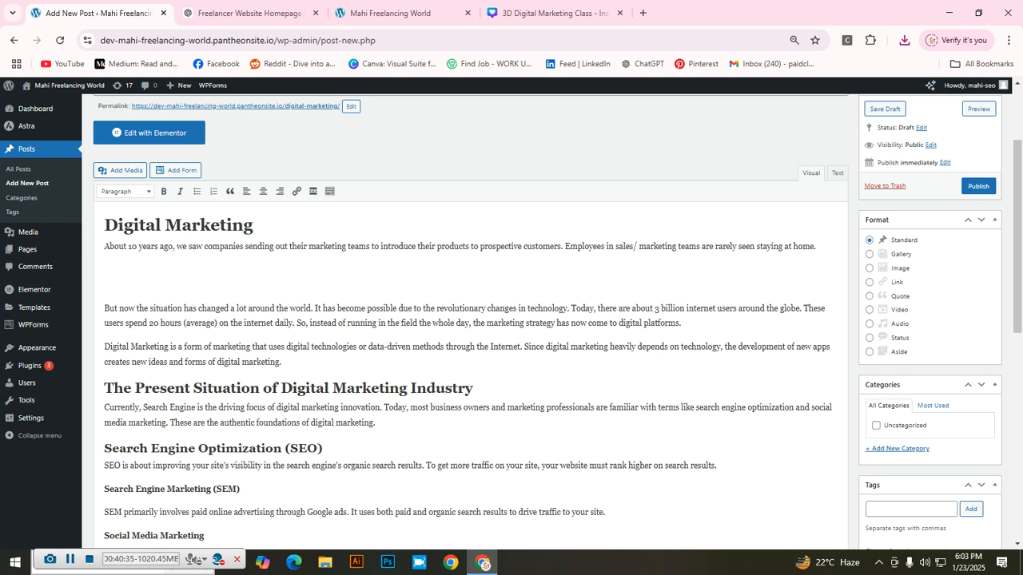
{"action": "left_click", "coordinate": [119, 171]}
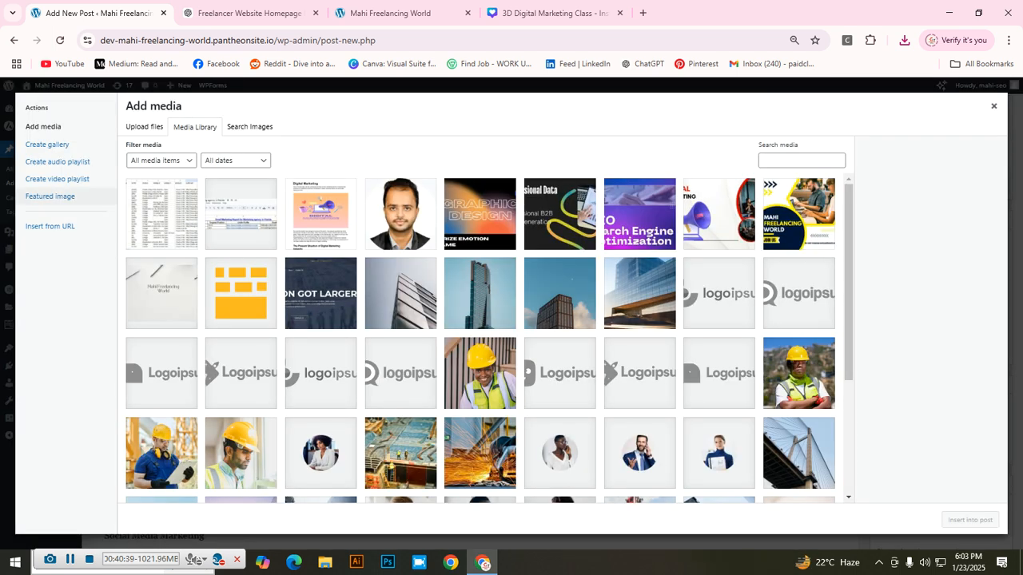
Step: Upload 3D Digital Marketing Class.jpg from Downloads to the WordPress Media Library
{"action": "left_click", "coordinate": [145, 127]}
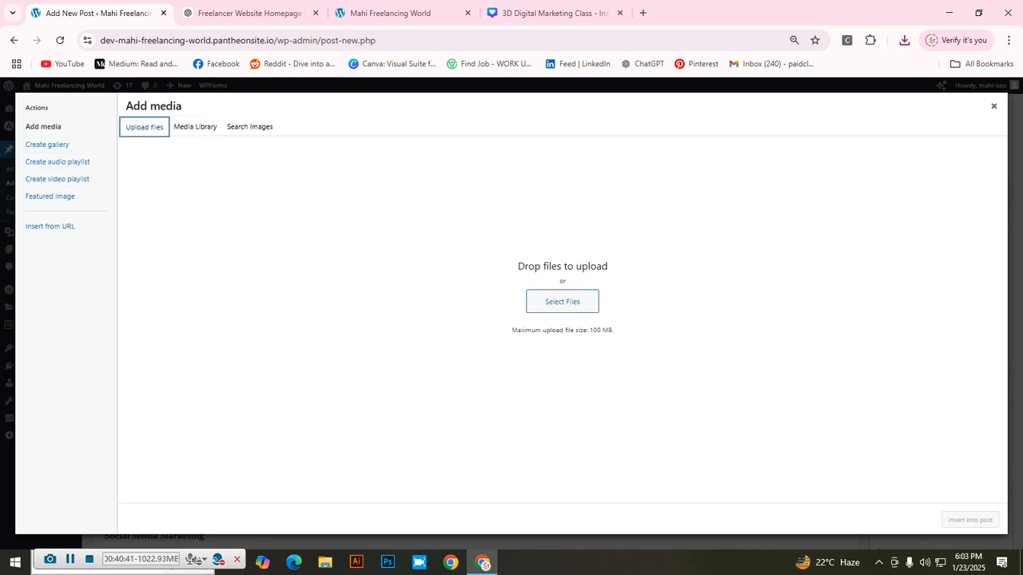
{"action": "left_click", "coordinate": [562, 302]}
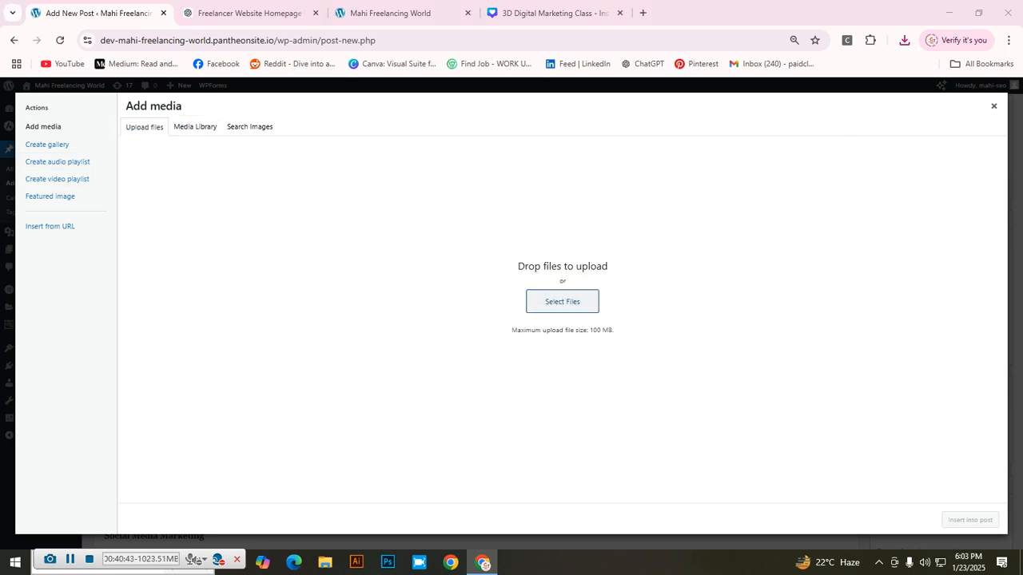
{"action": "left_click", "coordinate": [150, 120]}
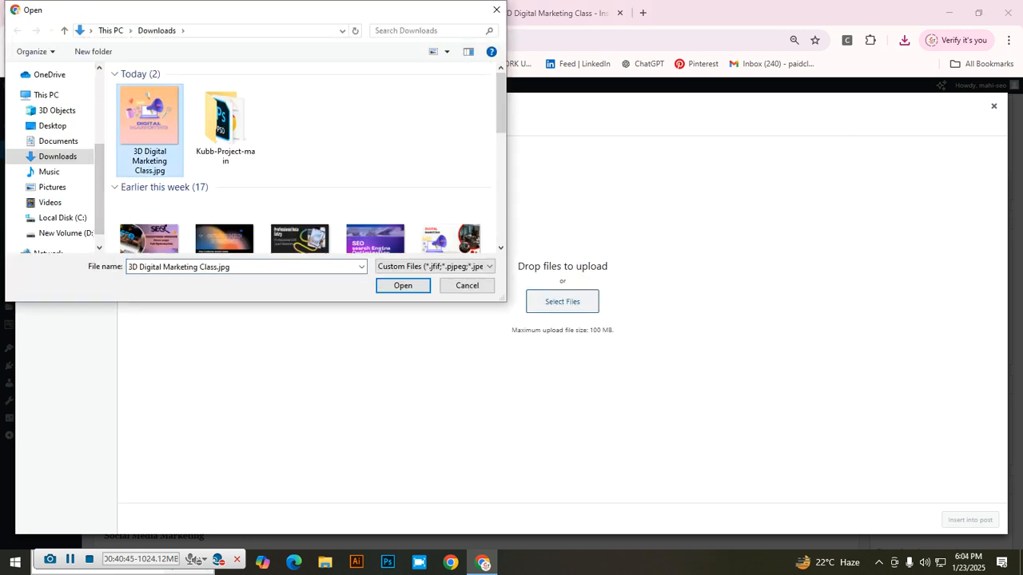
{"action": "left_click", "coordinate": [403, 285]}
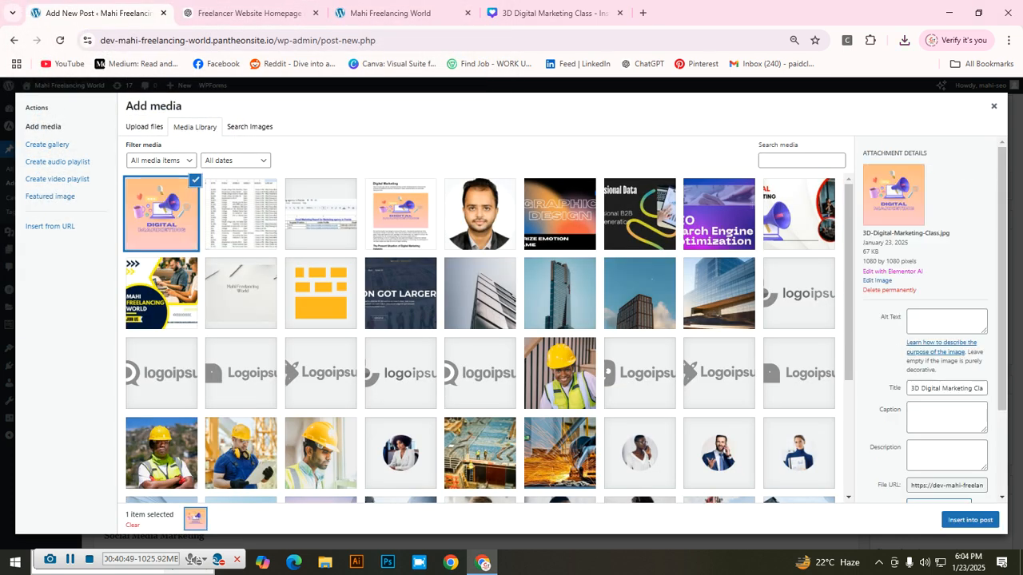
Step: Set alt text 'Digital Marketing Image' and caption 'freelancing, digital marketing, seo. outsourcing, social media marketing'
{"action": "left_click", "coordinate": [946, 322]}
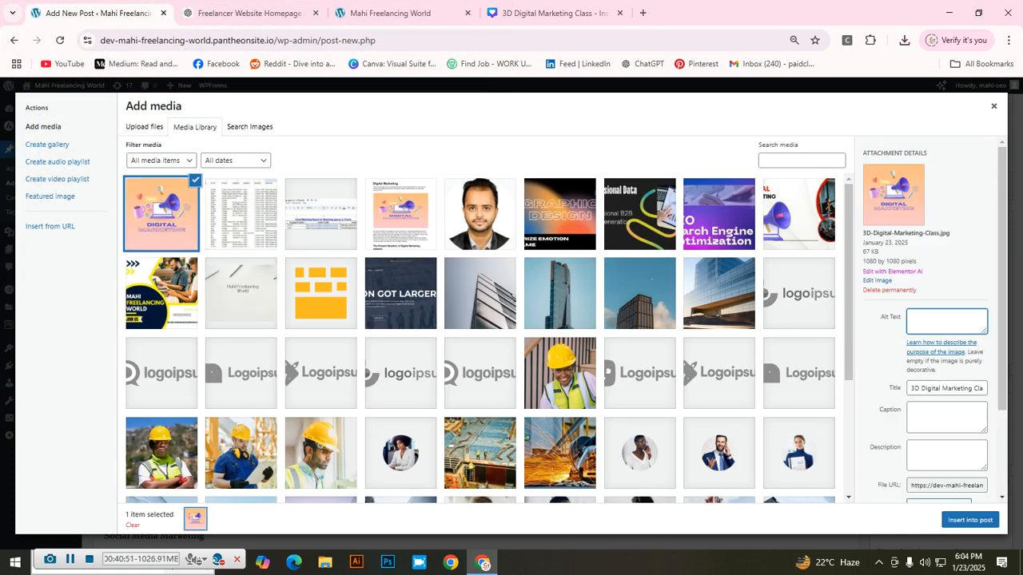
{"action": "type", "text": "Digital Marketing Image"}
{"action": "left_click", "coordinate": [947, 417]}
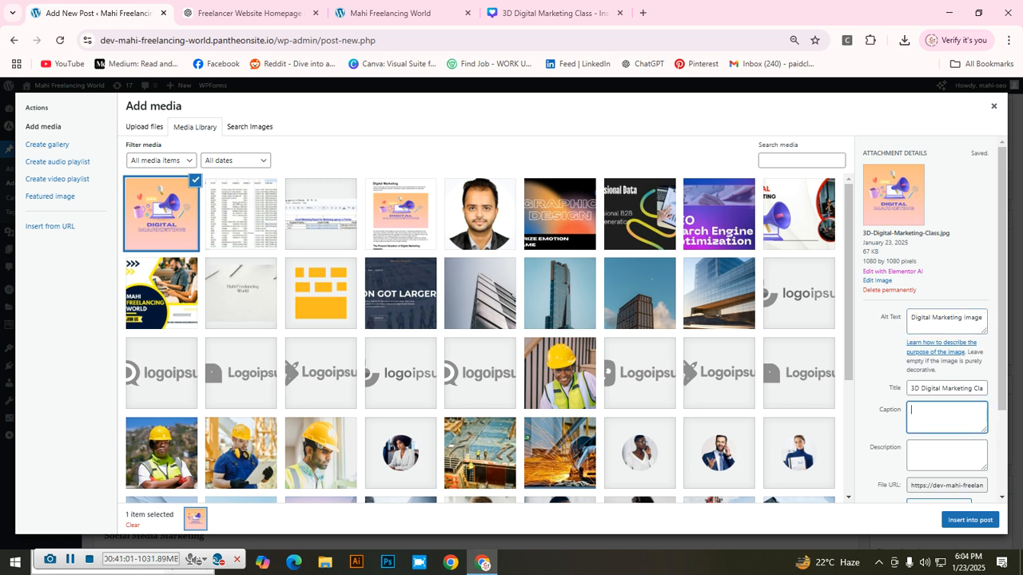
{"action": "type", "text": "freelancing, digital marketing, seo."}
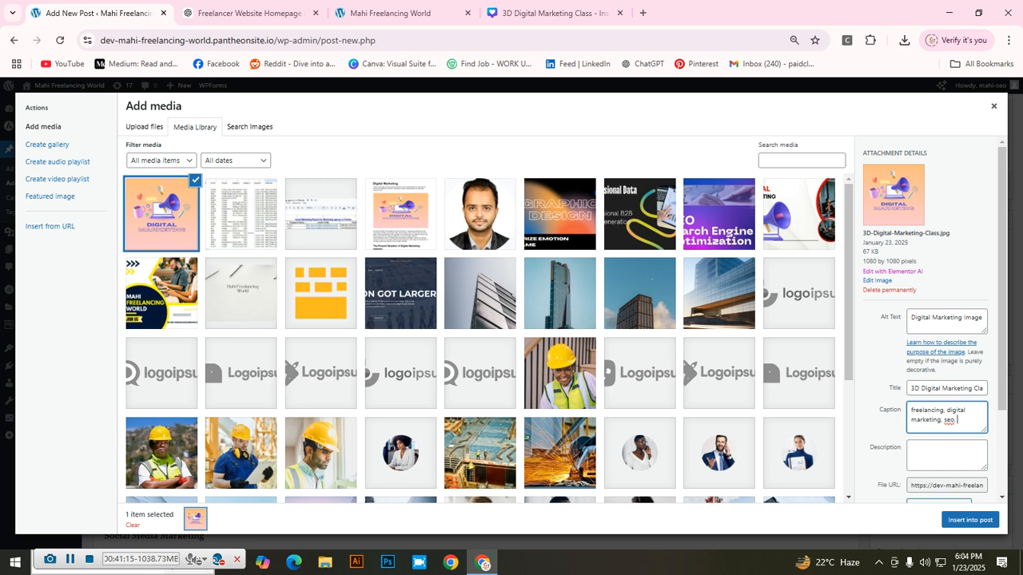
{"action": "type", "text": " outsorcing"}
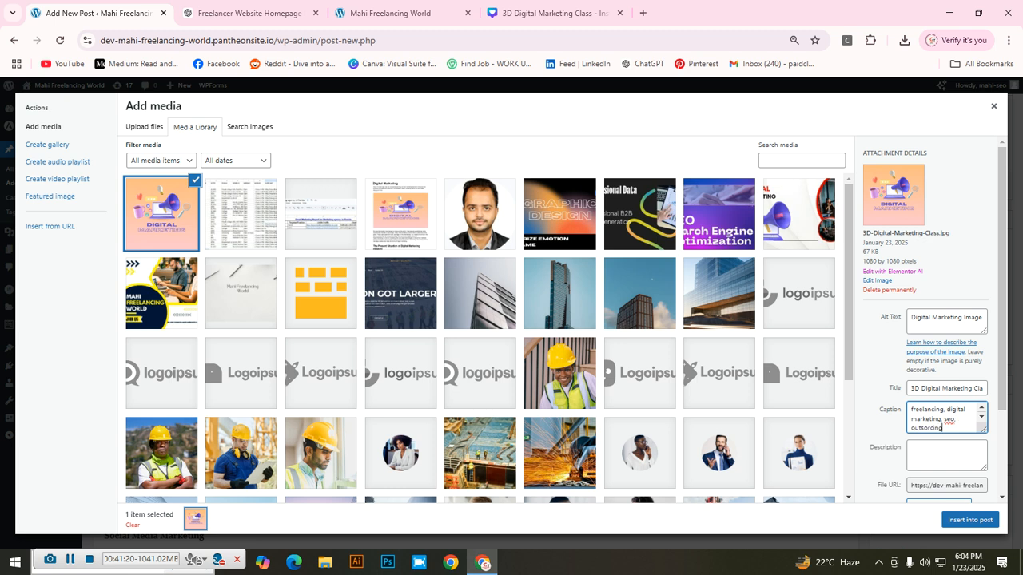
{"action": "type", "text": ", social media marketing"}
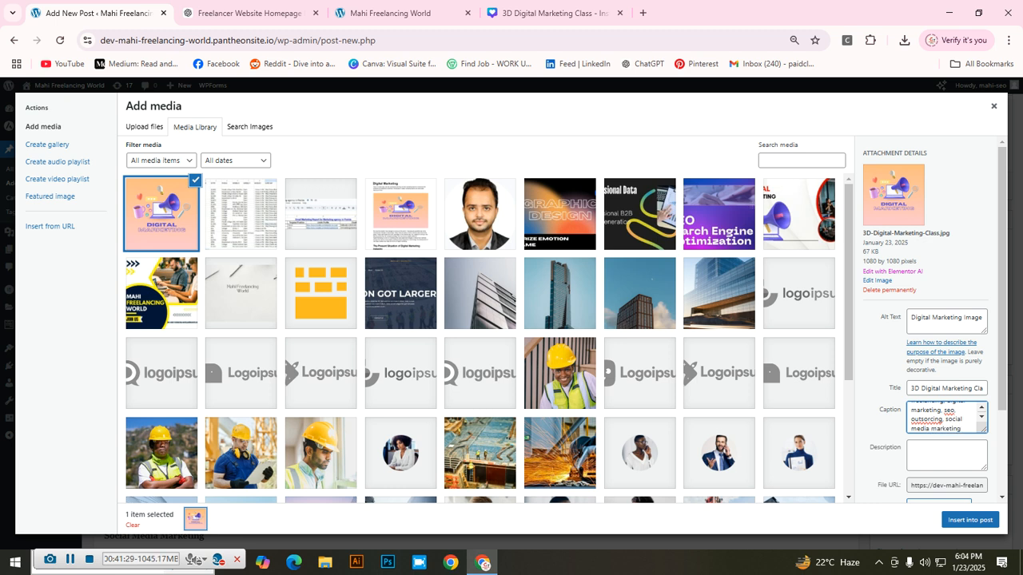
{"action": "right_click", "coordinate": [926, 418]}
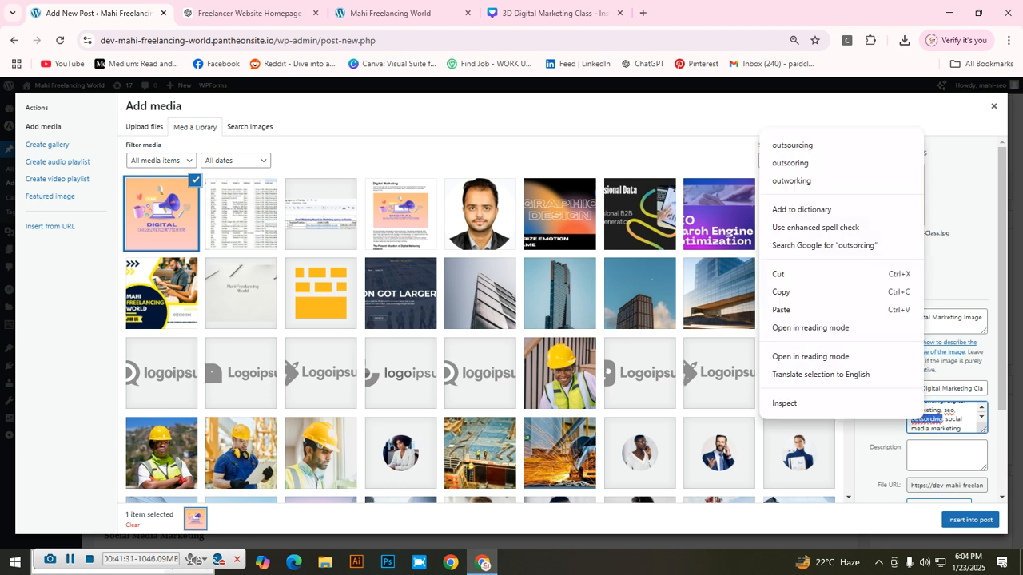
{"action": "key", "text": "Return"}
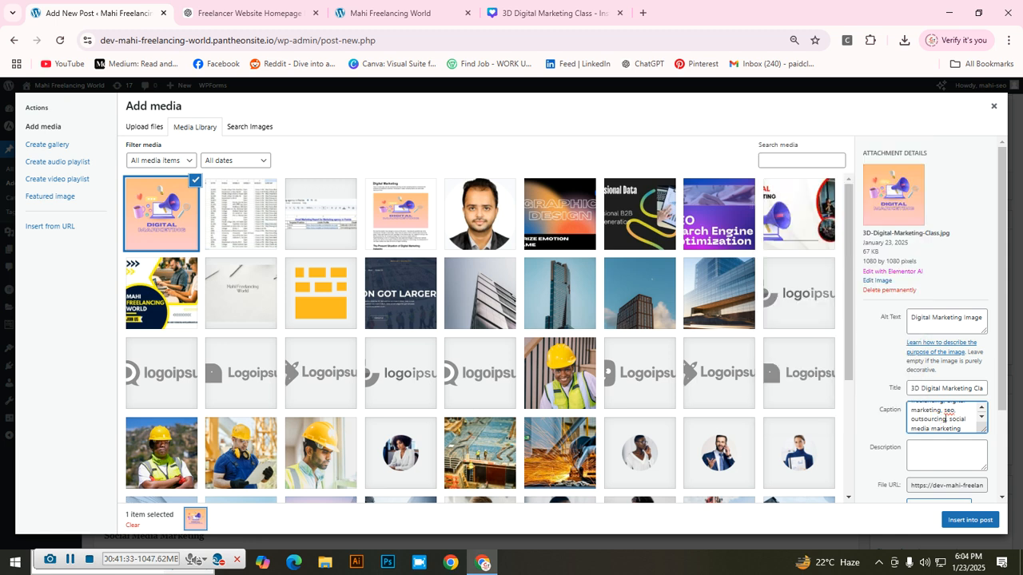
Step: Add the description 'This is Digital marketing content image' and insert the image into the post
{"action": "scroll", "coordinate": [946, 424], "scroll_direction": "up", "scroll_amount": 1}
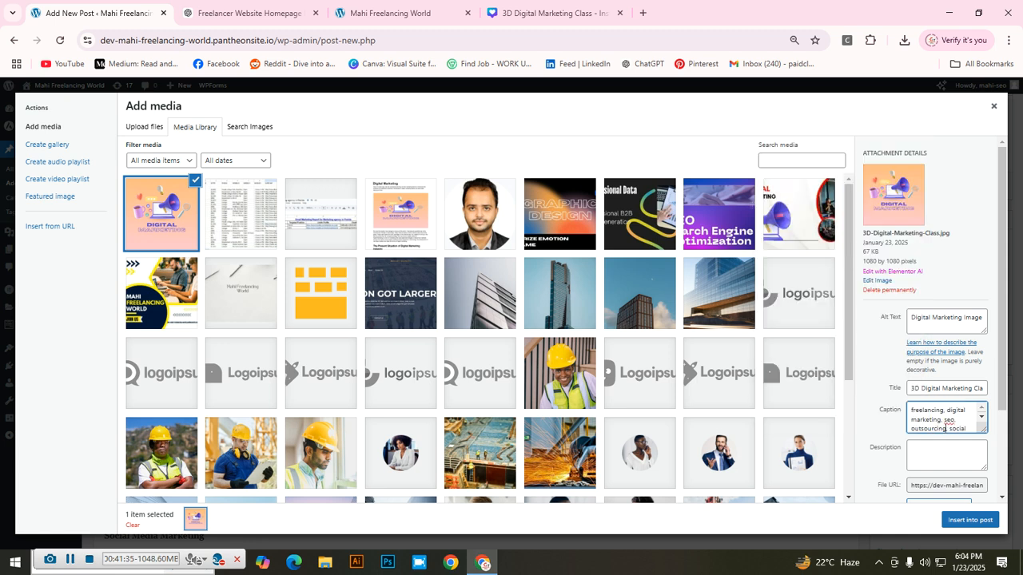
{"action": "scroll", "coordinate": [947, 421], "scroll_direction": "down", "scroll_amount": 3}
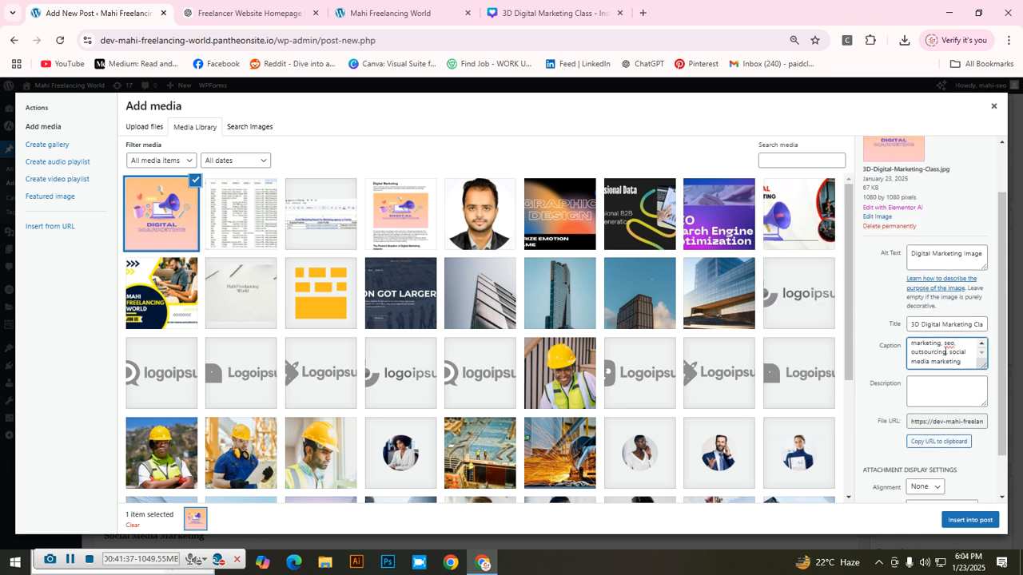
{"action": "key", "text": "Tab"}
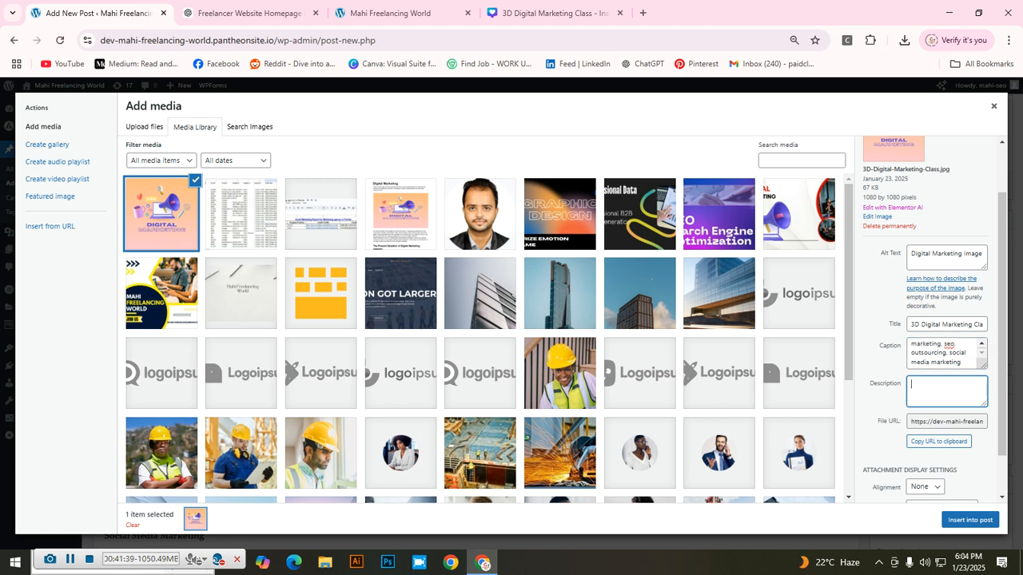
{"action": "type", "text": "This is Digital marketing content image"}
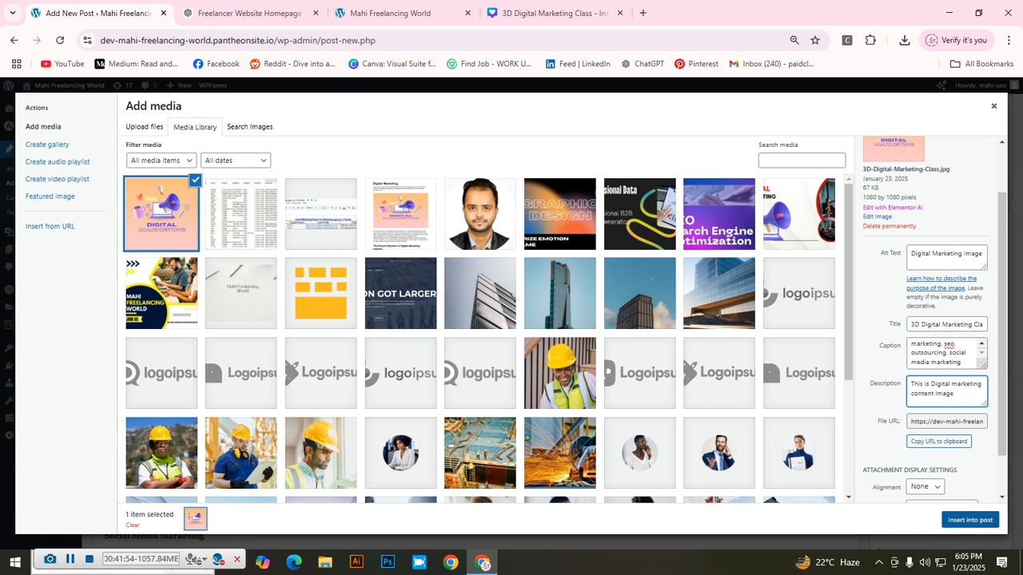
{"action": "left_click", "coordinate": [969, 520]}
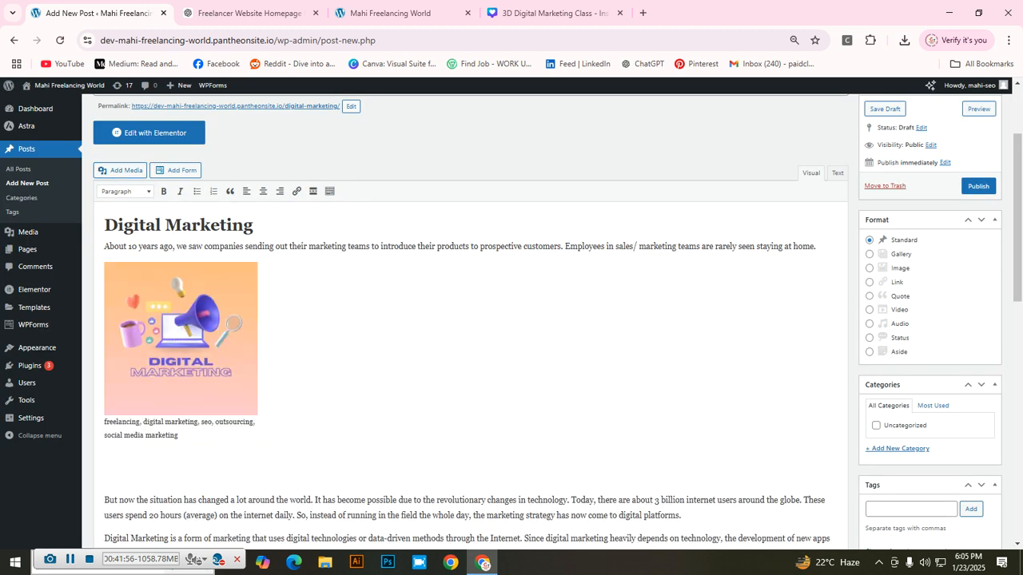
Step: Delete the blank lines between the image caption and the 'But now the situation' paragraph
{"action": "scroll", "coordinate": [471, 320], "scroll_direction": "down", "scroll_amount": 2}
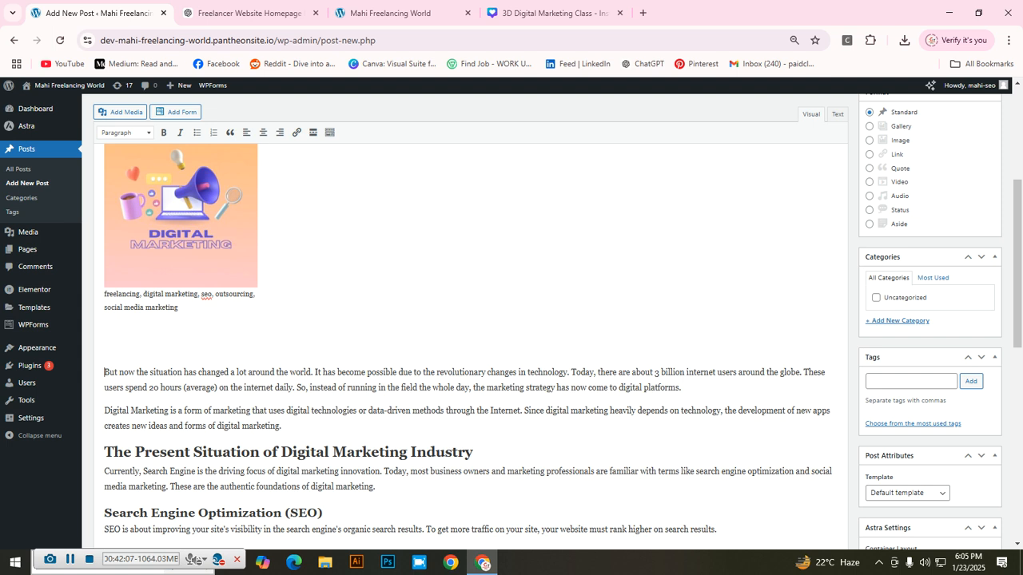
{"action": "key", "text": "Return"}
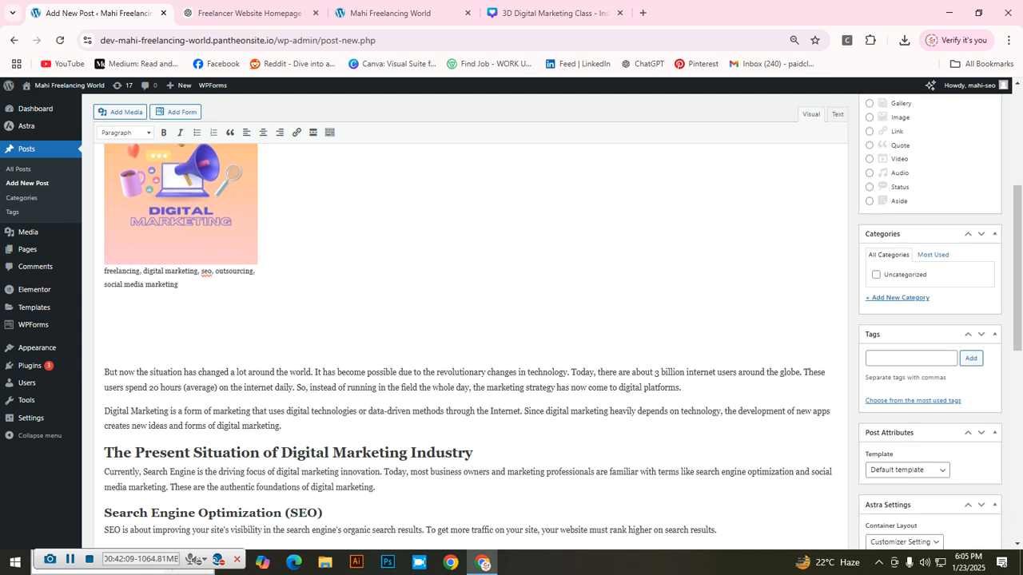
{"action": "key", "text": "BackSpace"}
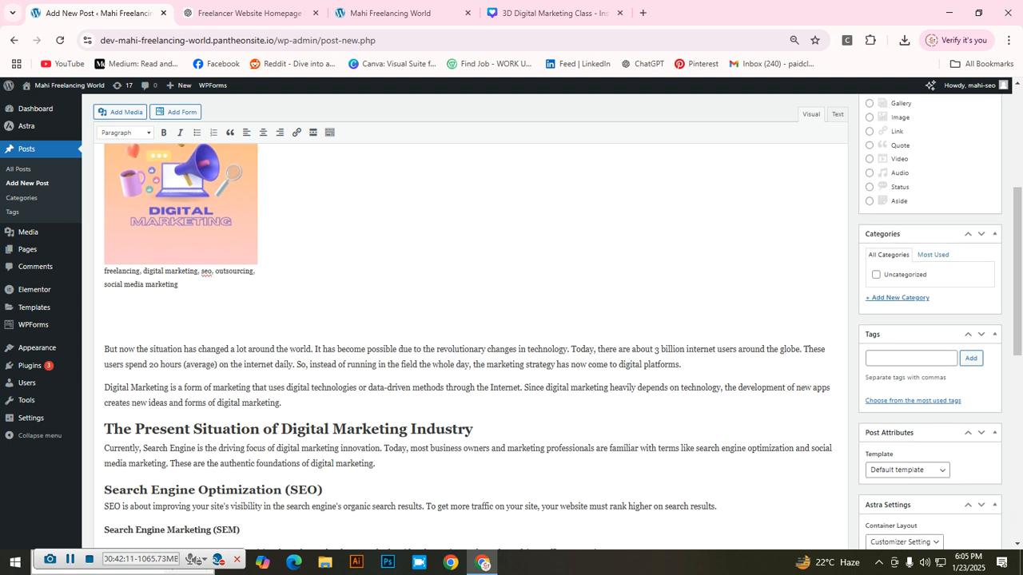
{"action": "key", "text": "BackSpace"}
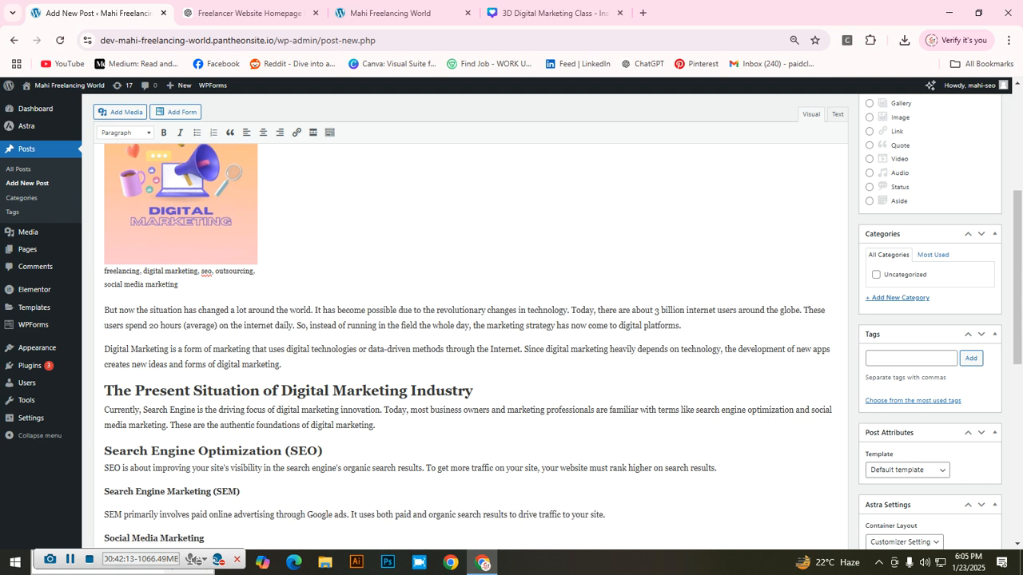
Step: Enlarge the Digital Marketing image by dragging its bottom-right resize handle
{"action": "scroll", "coordinate": [472, 319], "scroll_direction": "up", "scroll_amount": 2}
{"action": "left_click", "coordinate": [181, 379]}
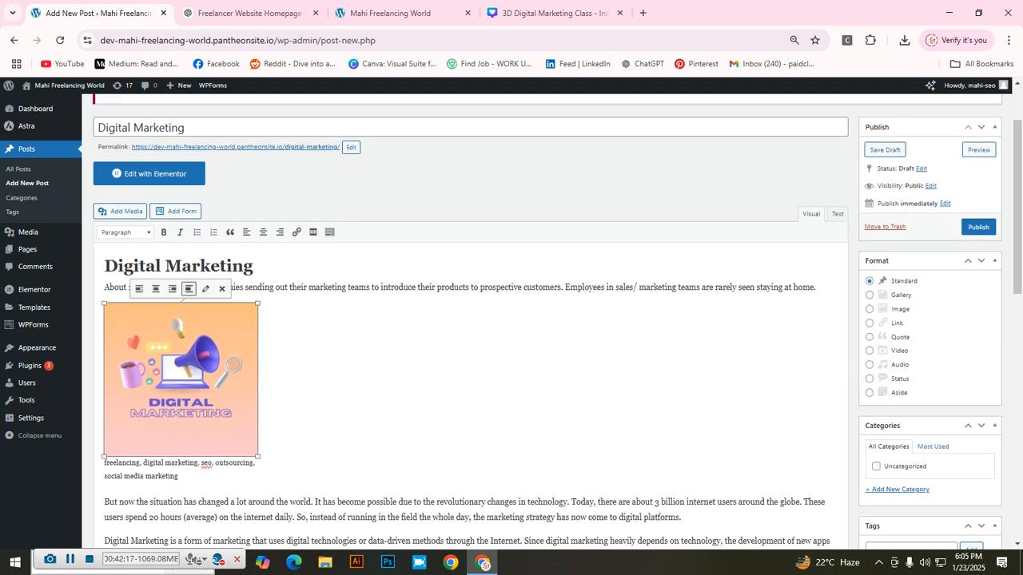
{"action": "left_click_drag", "start_coordinate": [258, 456], "coordinate": [338, 537]}
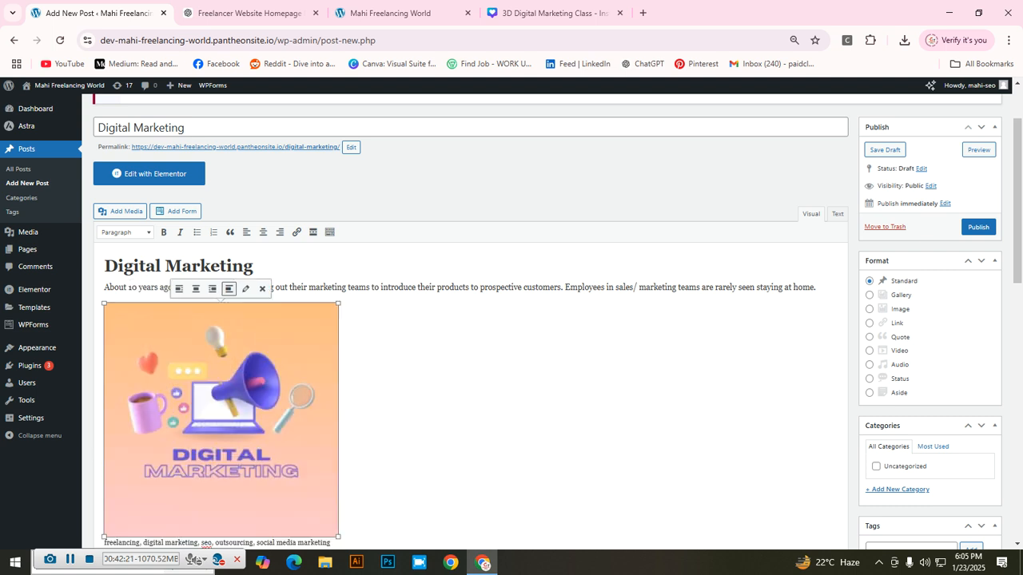
{"action": "scroll", "coordinate": [470, 323], "scroll_direction": "down", "scroll_amount": 3}
{"action": "scroll", "coordinate": [469, 323], "scroll_direction": "up", "scroll_amount": 3}
{"action": "scroll", "coordinate": [470, 323], "scroll_direction": "down", "scroll_amount": 4}
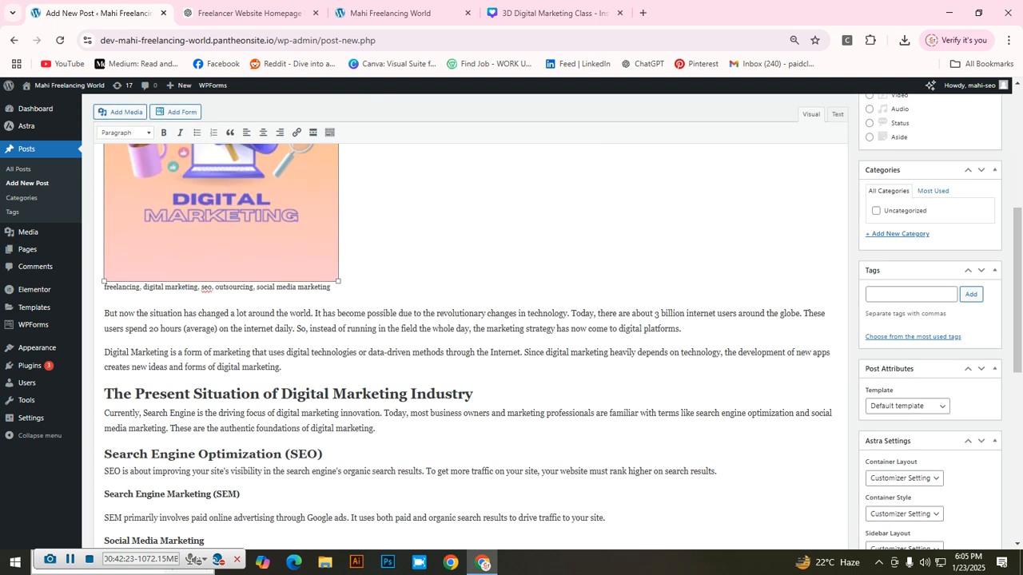
{"action": "scroll", "coordinate": [470, 323], "scroll_direction": "up", "scroll_amount": 1}
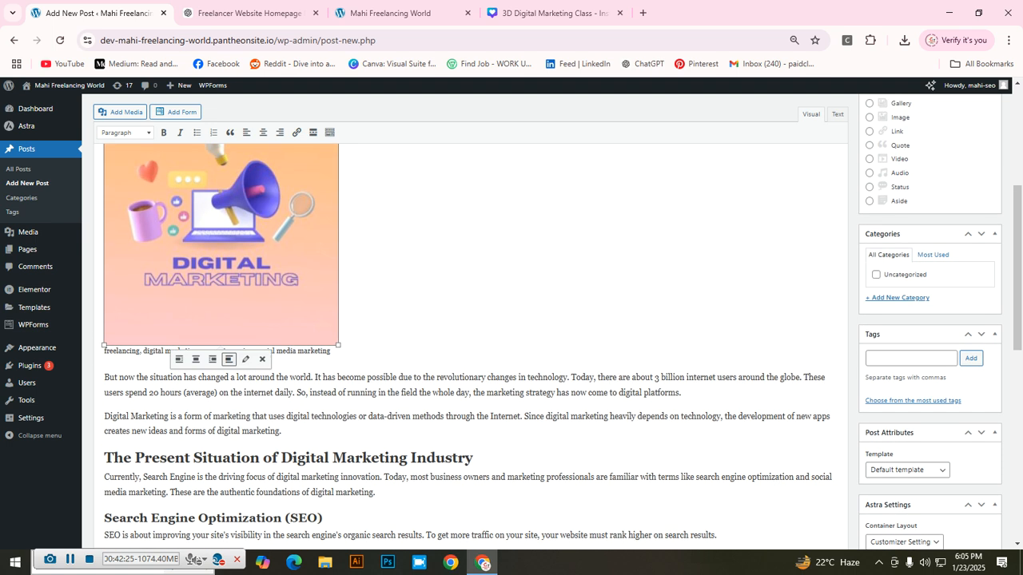
{"action": "left_click", "coordinate": [246, 360]}
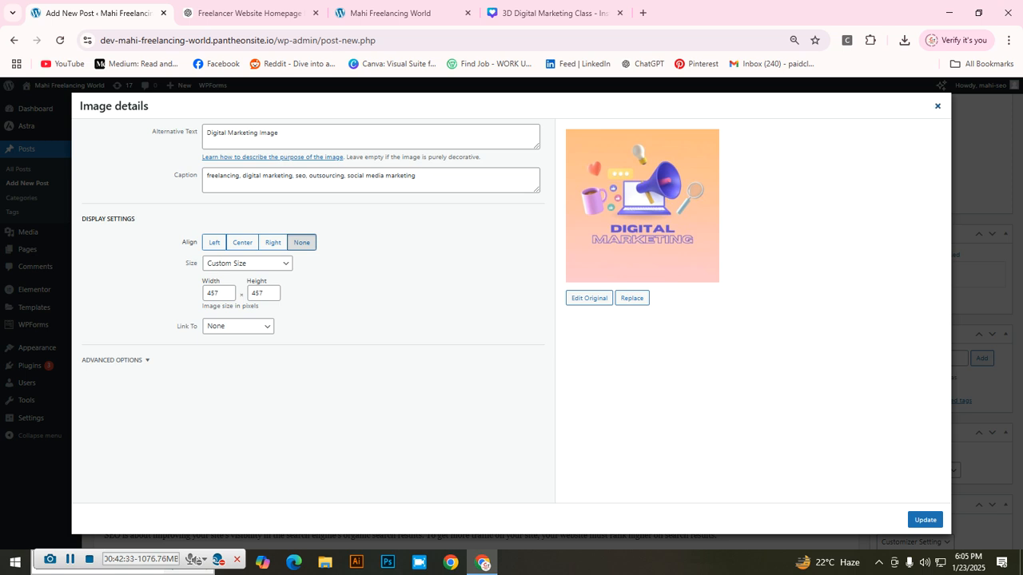
{"action": "left_click", "coordinate": [938, 106]}
{"action": "scroll", "coordinate": [511, 320], "scroll_direction": "up", "scroll_amount": 2}
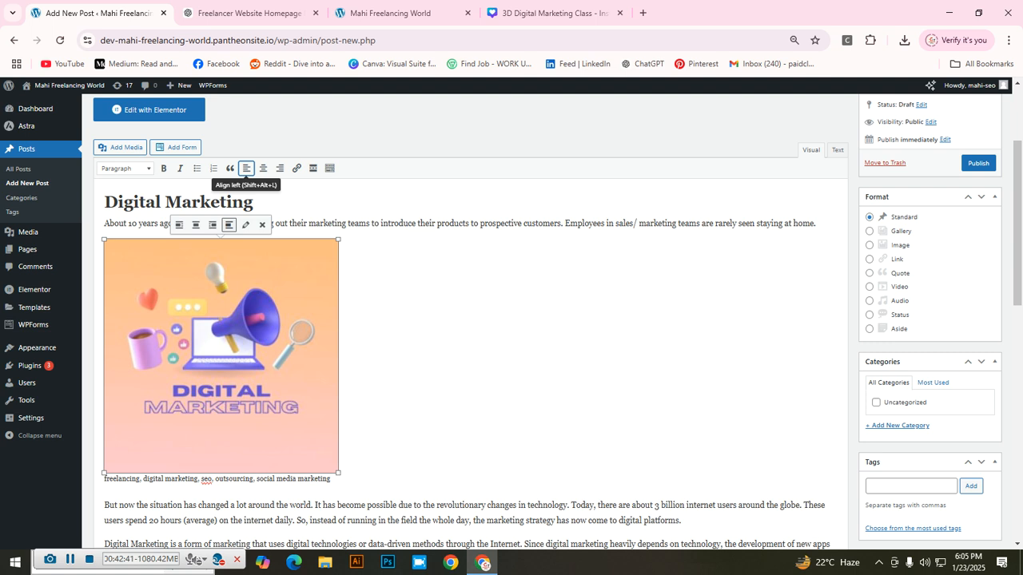
{"action": "left_click", "coordinate": [263, 168]}
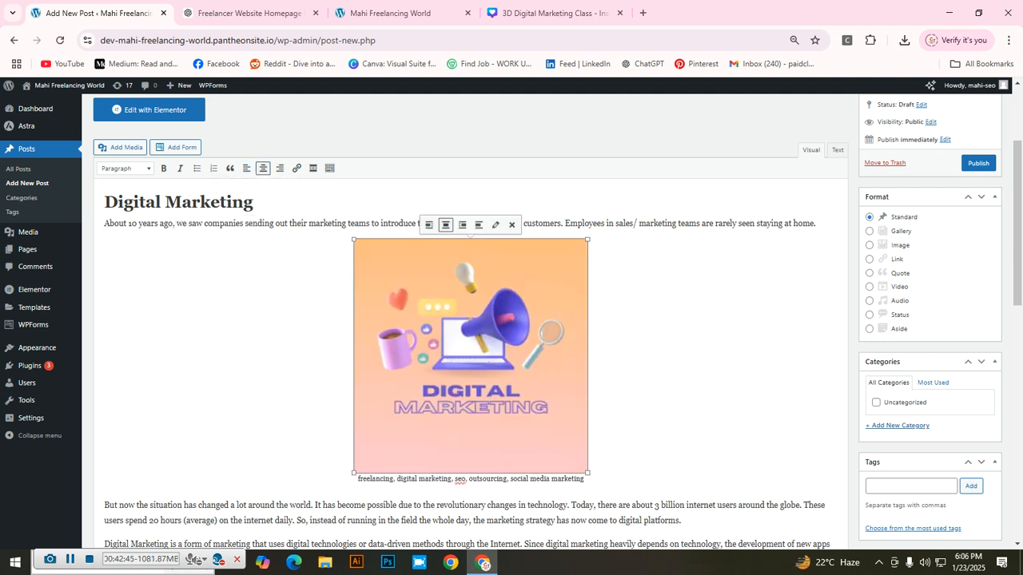
Step: Enlarge the centered Digital Marketing image with its corner handle and review the post layout
{"action": "left_click_drag", "start_coordinate": [354, 239], "coordinate": [304, 188]}
{"action": "scroll", "coordinate": [471, 319], "scroll_direction": "down", "scroll_amount": 1}
{"action": "scroll", "coordinate": [471, 320], "scroll_direction": "up", "scroll_amount": 2}
{"action": "scroll", "coordinate": [471, 320], "scroll_direction": "down", "scroll_amount": 1}
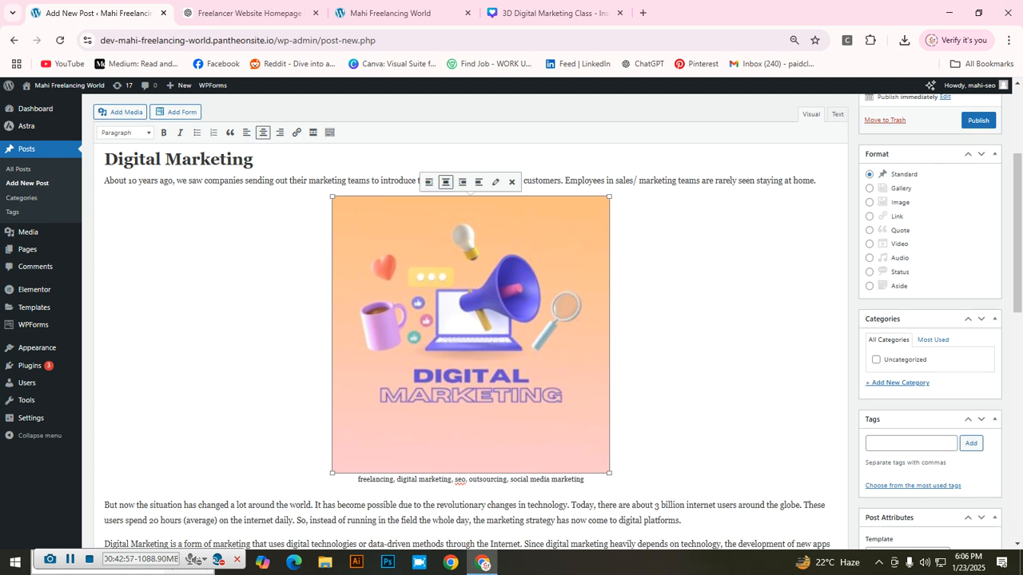
{"action": "scroll", "coordinate": [512, 320], "scroll_direction": "down", "scroll_amount": 2}
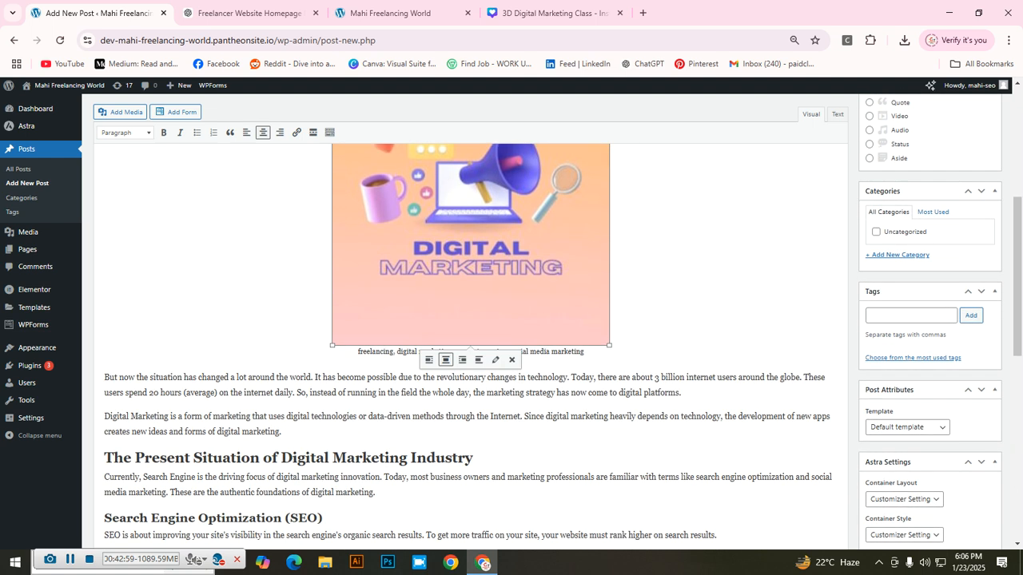
{"action": "scroll", "coordinate": [471, 320], "scroll_direction": "up", "scroll_amount": 3}
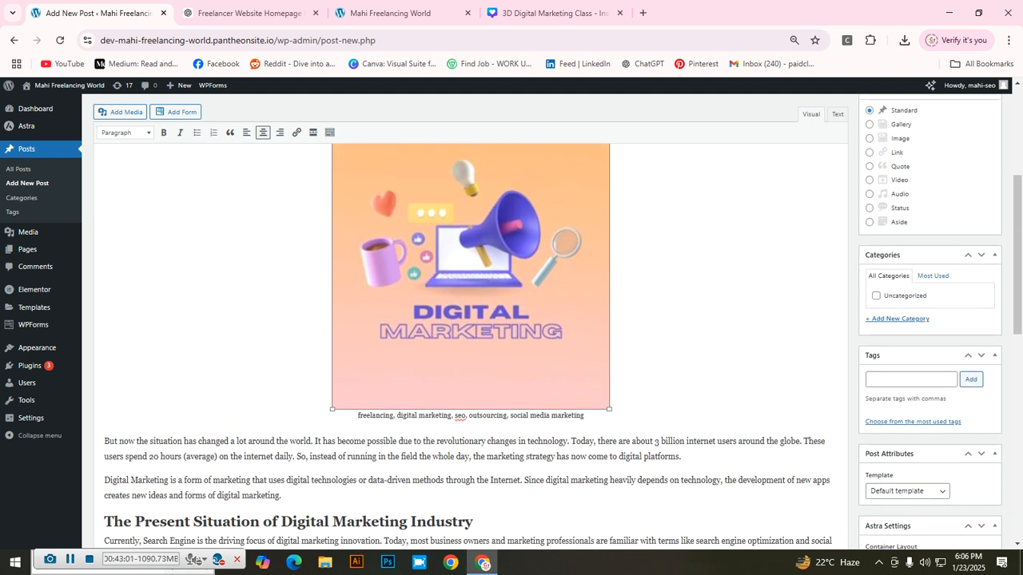
{"action": "scroll", "coordinate": [471, 320], "scroll_direction": "down", "scroll_amount": 3}
{"action": "scroll", "coordinate": [470, 320], "scroll_direction": "down", "scroll_amount": 1}
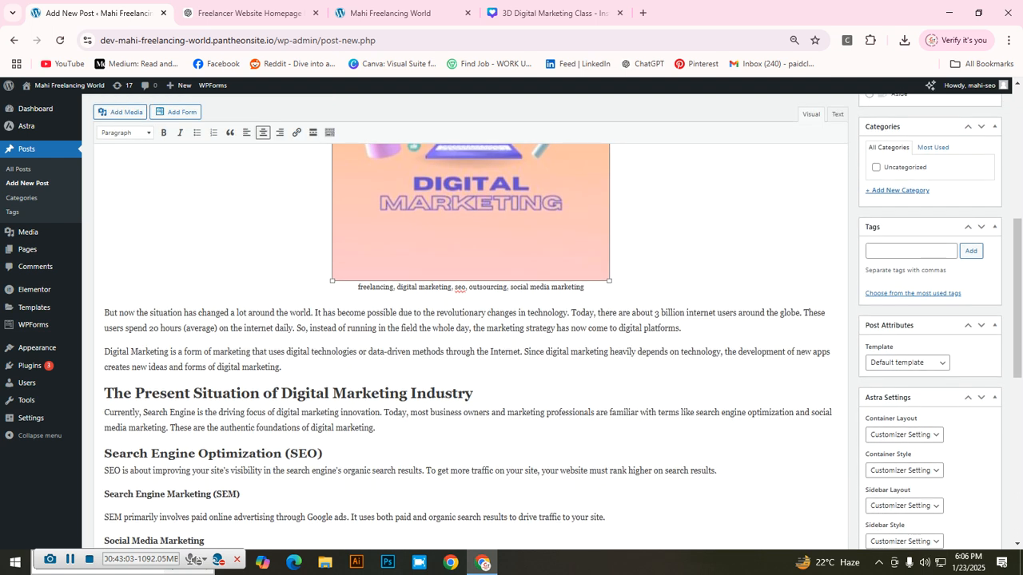
{"action": "scroll", "coordinate": [471, 319], "scroll_direction": "up", "scroll_amount": 4}
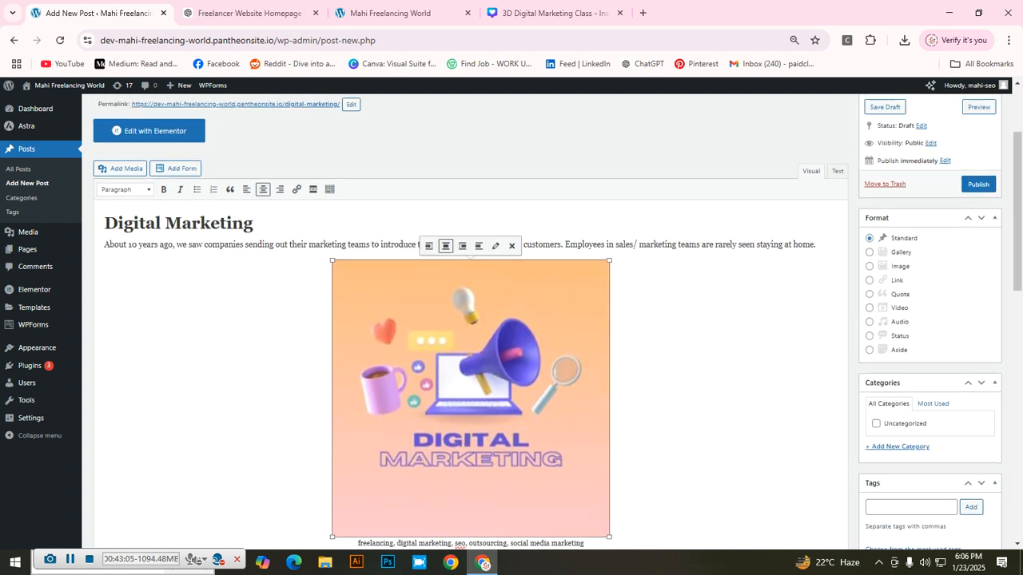
{"action": "scroll", "coordinate": [471, 320], "scroll_direction": "down", "scroll_amount": 1}
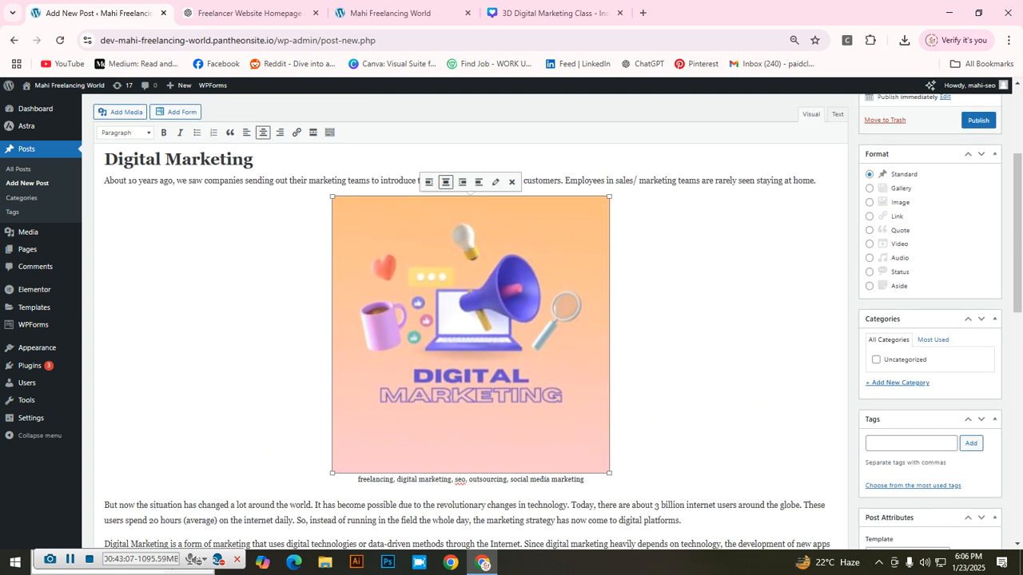
Step: Give the Digital Marketing image a Custom Size of 800 × 800 with Link To set to None, and update
{"action": "left_click", "coordinate": [495, 182]}
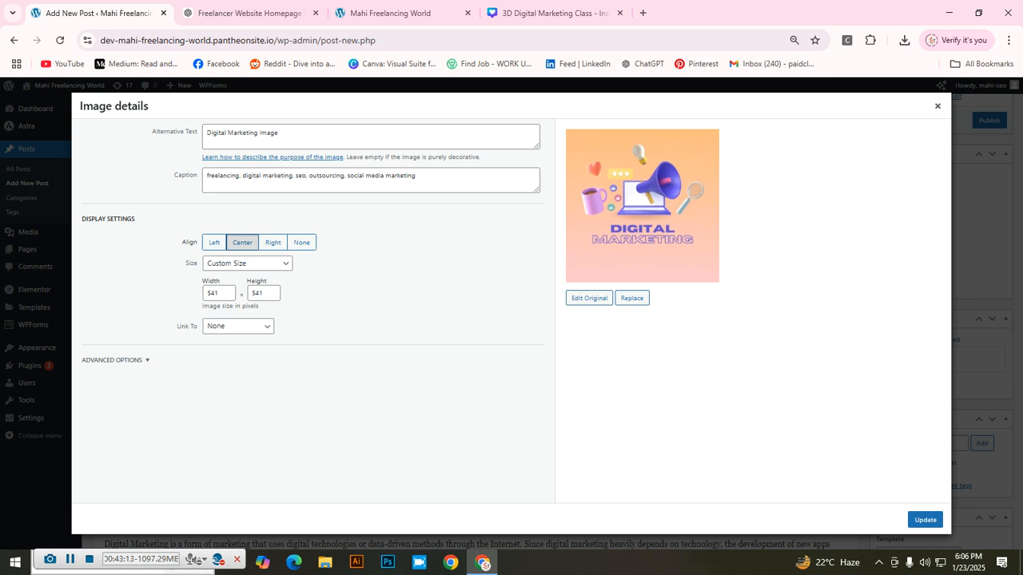
{"action": "left_click", "coordinate": [247, 264]}
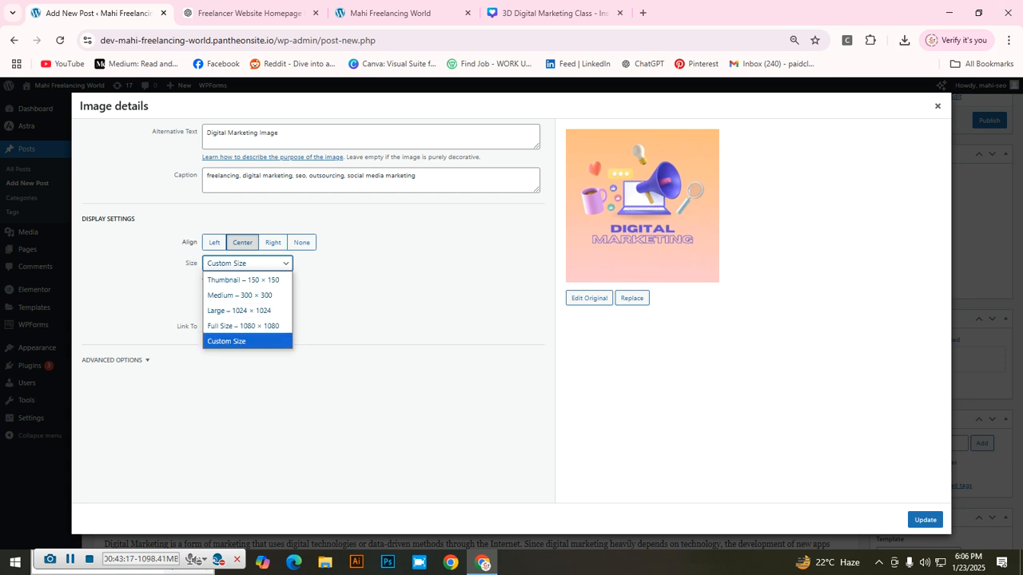
{"action": "left_click", "coordinate": [247, 342]}
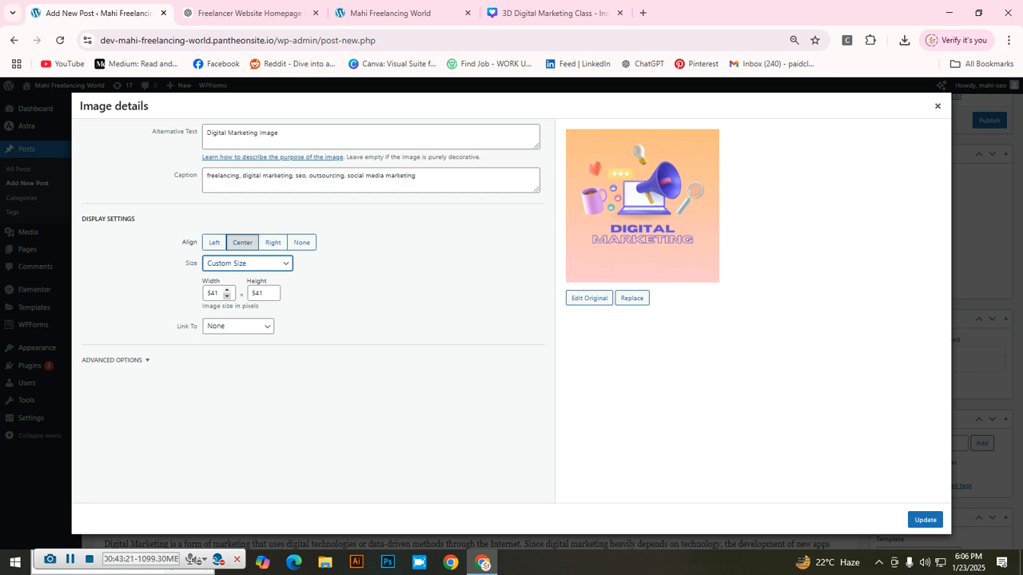
{"action": "left_click", "coordinate": [227, 289]}
{"action": "left_click", "coordinate": [227, 289]}
{"action": "left_click", "coordinate": [227, 289]}
{"action": "left_click", "coordinate": [227, 289]}
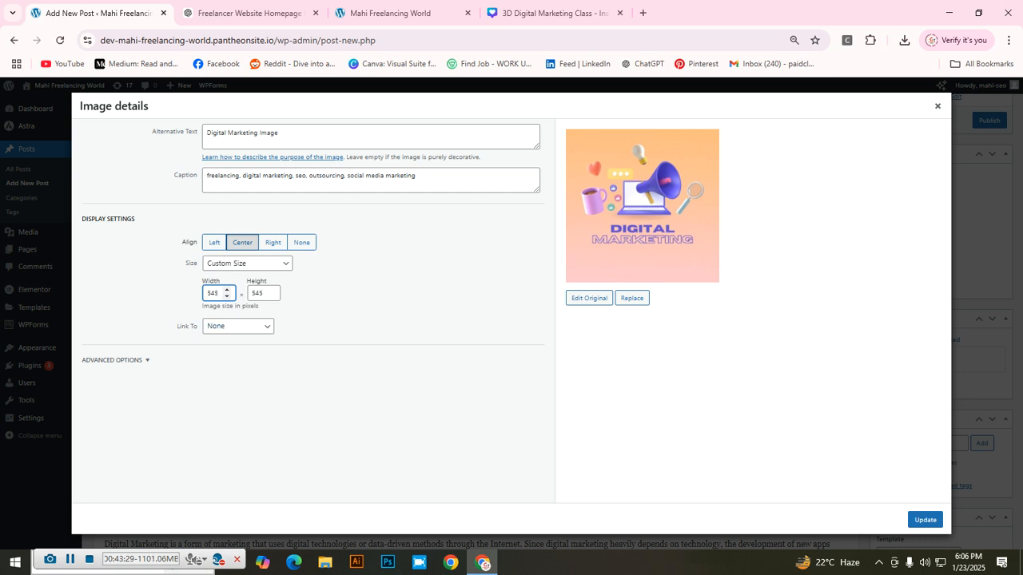
{"action": "key", "text": "BackSpace"}
{"action": "key", "text": "BackSpace"}
{"action": "type", "text": "800"}
{"action": "left_click", "coordinate": [238, 326]}
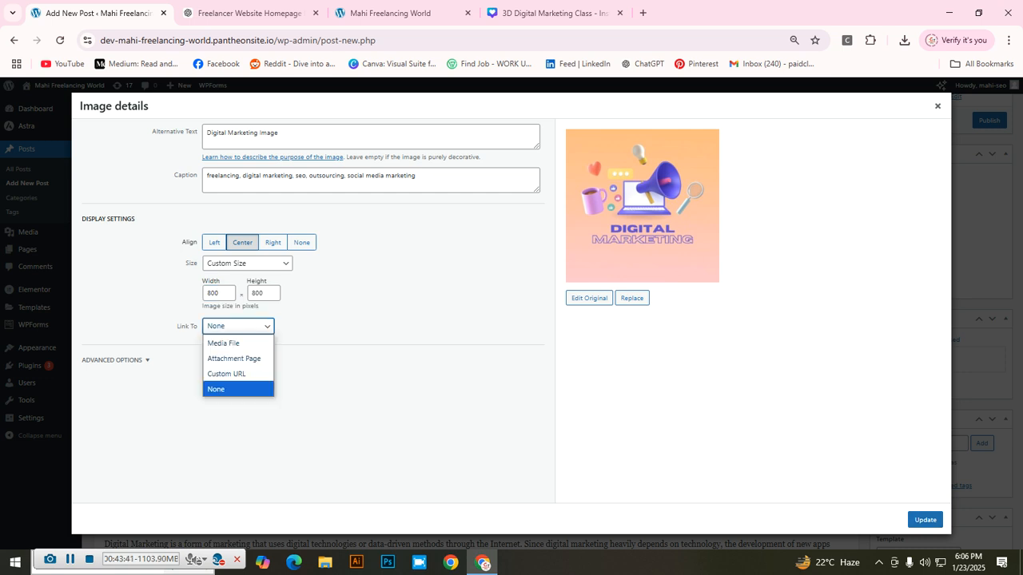
{"action": "left_click", "coordinate": [376, 400]}
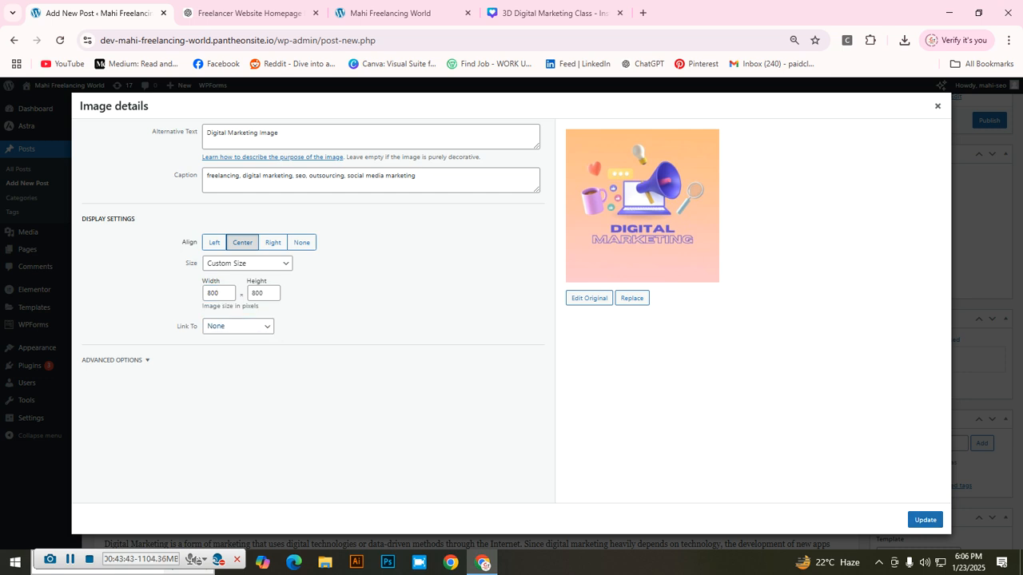
{"action": "left_click", "coordinate": [925, 520]}
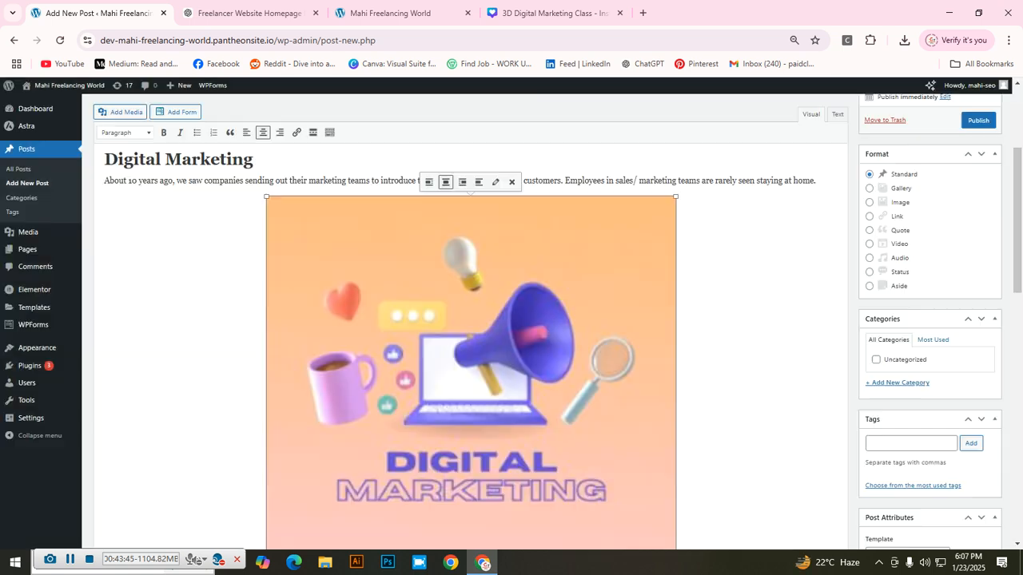
Step: Zoom the page out and drag the image's corner handle to shrink it below about 597 × 597
{"action": "scroll", "coordinate": [471, 320], "scroll_direction": "down", "scroll_amount": 3}
{"action": "scroll", "coordinate": [471, 320], "scroll_direction": "up", "scroll_amount": 4}
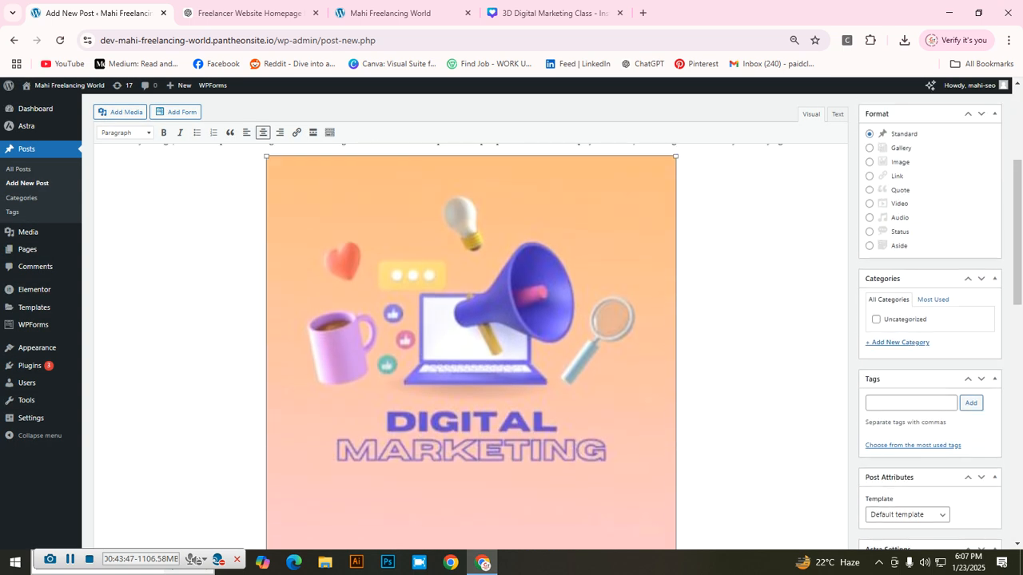
{"action": "key", "text": "ctrl+minus"}
{"action": "key", "text": "ctrl+minus"}
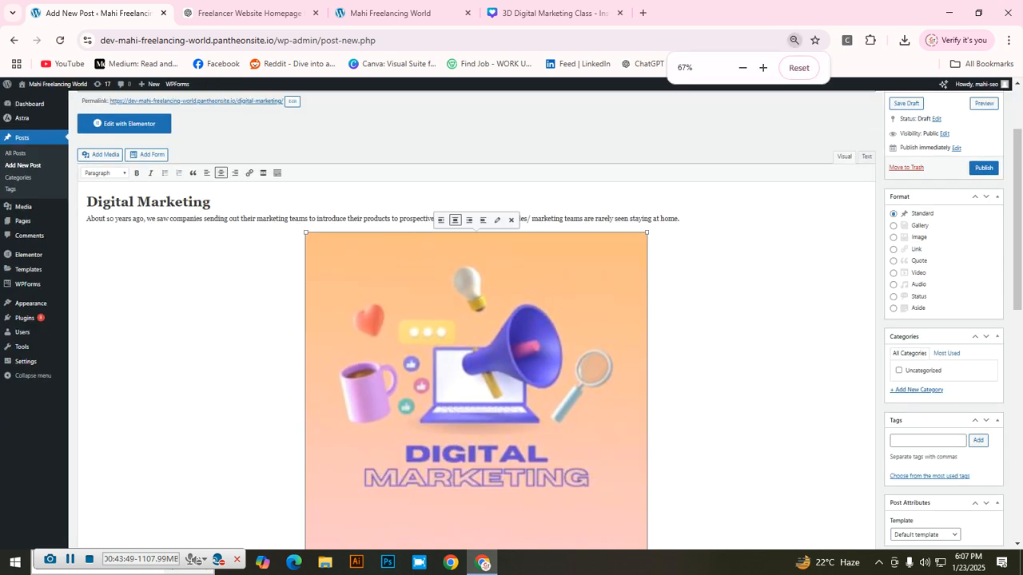
{"action": "scroll", "coordinate": [472, 320], "scroll_direction": "down", "scroll_amount": 3}
{"action": "scroll", "coordinate": [472, 320], "scroll_direction": "up", "scroll_amount": 3}
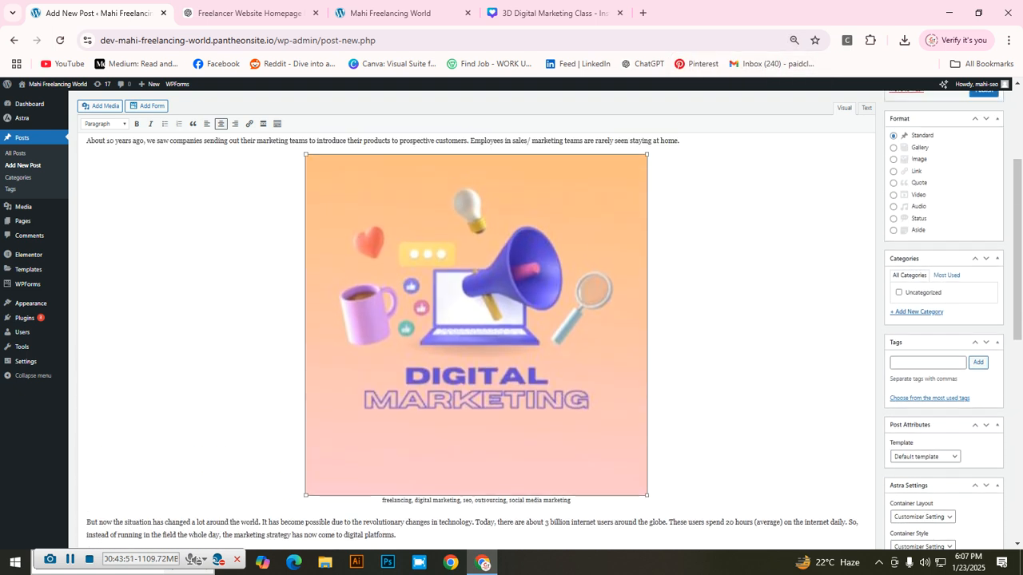
{"action": "scroll", "coordinate": [471, 320], "scroll_direction": "up", "scroll_amount": 1}
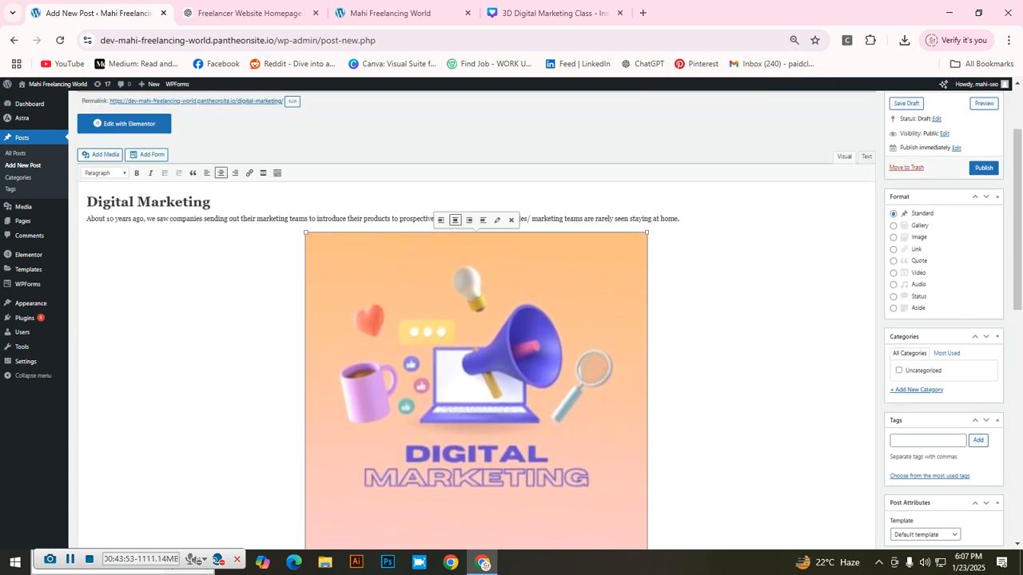
{"action": "left_click_drag", "start_coordinate": [305, 233], "coordinate": [392, 318]}
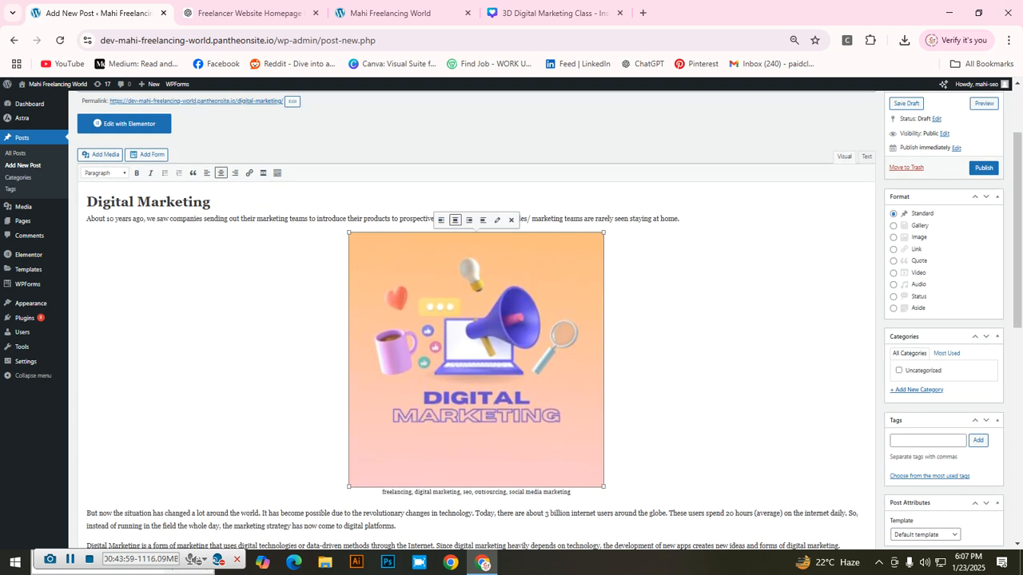
{"action": "left_click_drag", "start_coordinate": [349, 233], "coordinate": [378, 262]}
Step: Scroll through the post, deselect the image, and switch to the 3D Digital Marketing Class Canva design
{"action": "scroll", "coordinate": [366, 540], "scroll_direction": "down", "scroll_amount": 1}
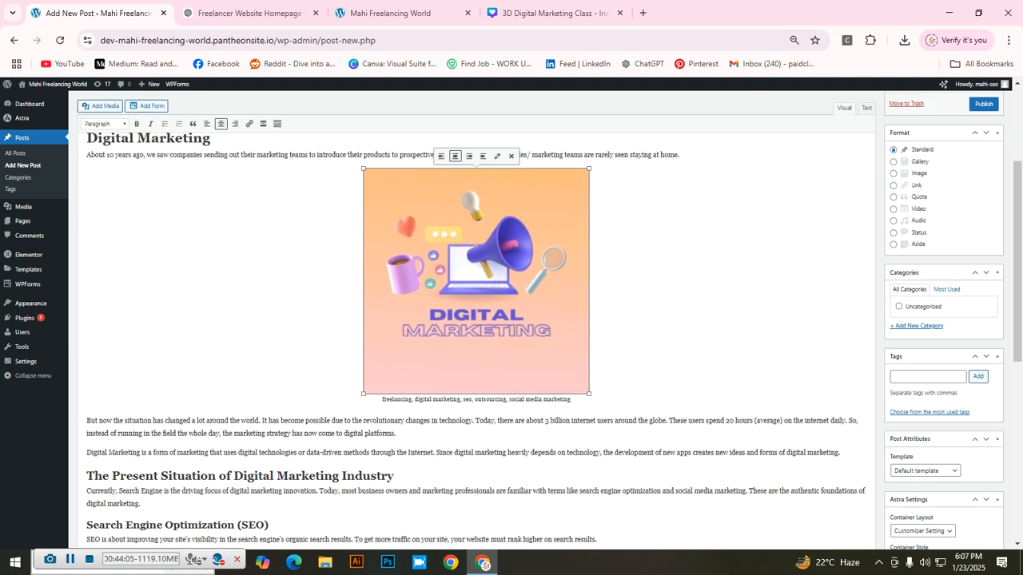
{"action": "scroll", "coordinate": [480, 319], "scroll_direction": "down", "scroll_amount": 5}
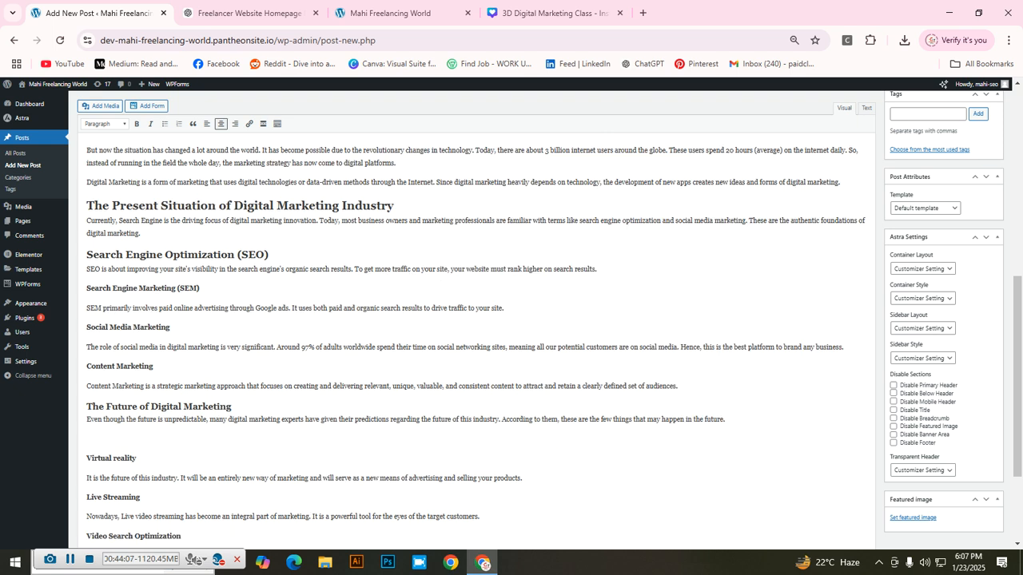
{"action": "left_click", "coordinate": [88, 293]}
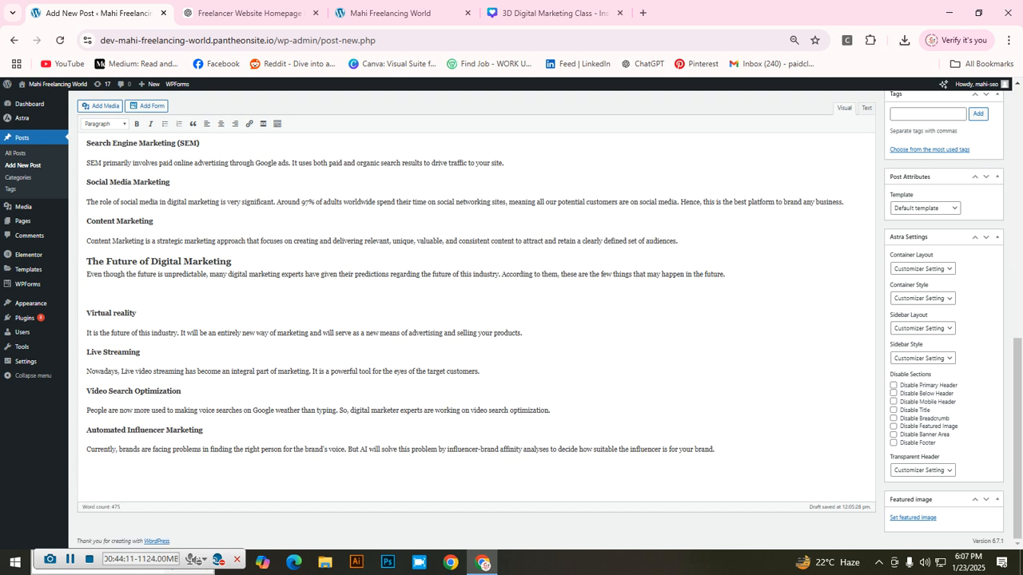
{"action": "left_click", "coordinate": [552, 13]}
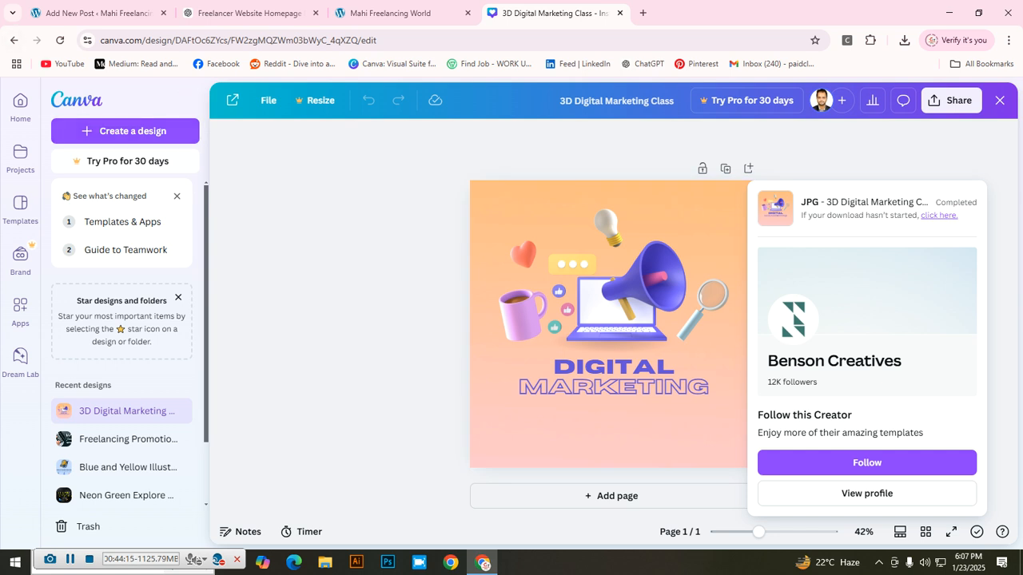
Step: From the Canva home page's Recent designs, open the Launch LinkedIn Single Image Ad design
{"action": "left_click", "coordinate": [13, 40]}
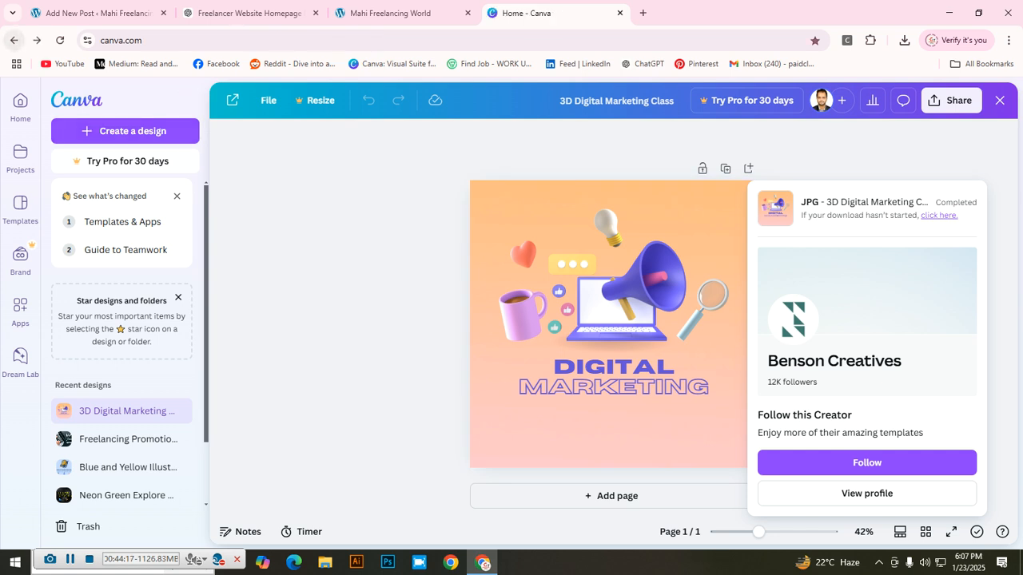
{"action": "scroll", "coordinate": [511, 384], "scroll_direction": "down", "scroll_amount": 2}
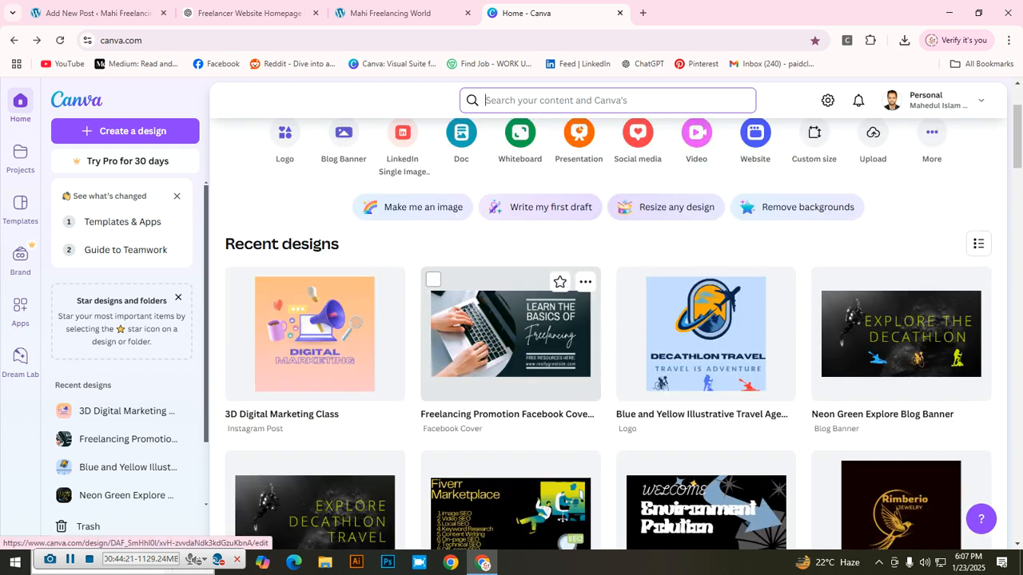
{"action": "scroll", "coordinate": [511, 376], "scroll_direction": "down", "scroll_amount": 2}
{"action": "scroll", "coordinate": [512, 376], "scroll_direction": "down", "scroll_amount": 1}
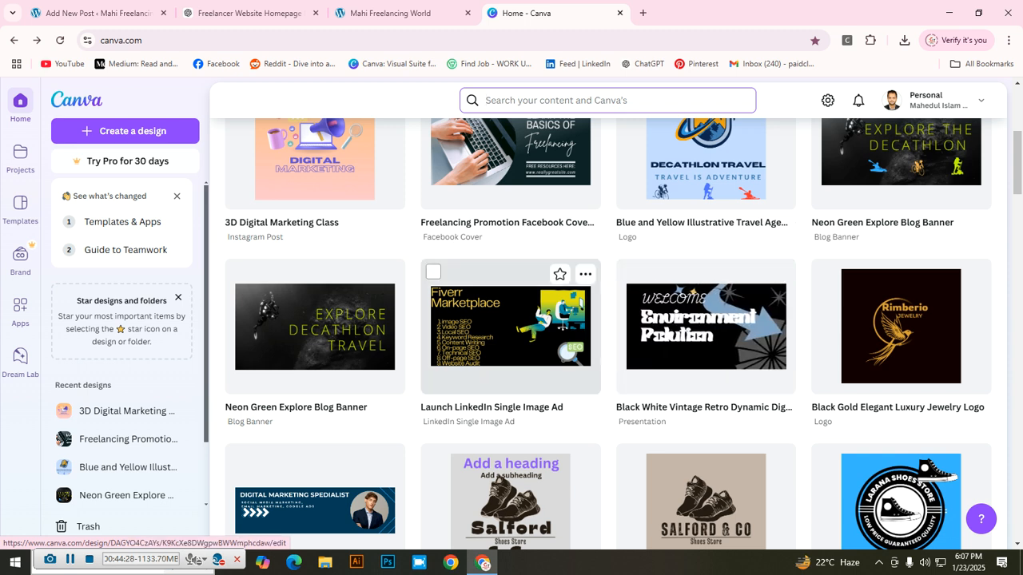
{"action": "left_click", "coordinate": [510, 326]}
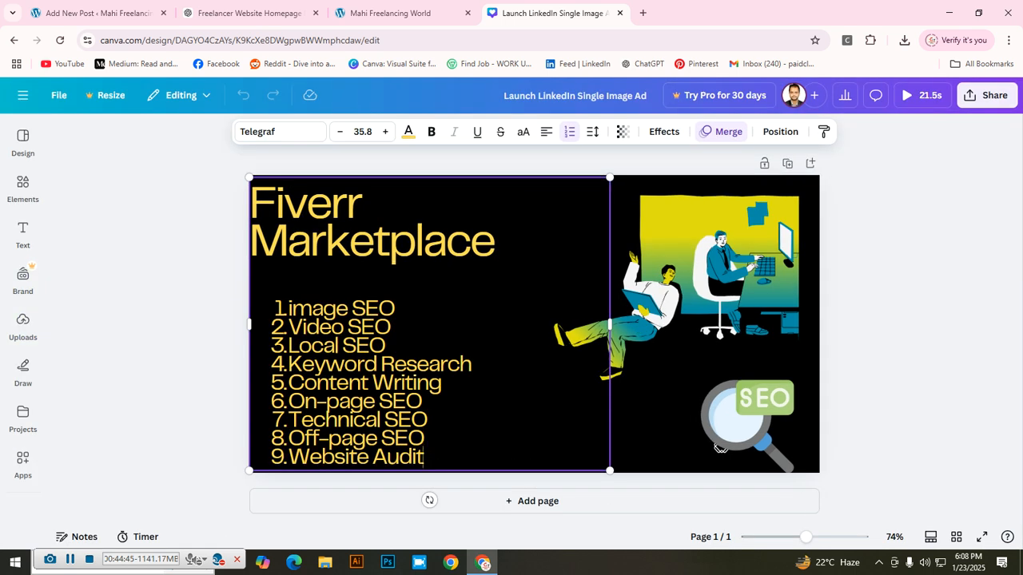
Step: Replace the first Fiverr Marketplace list item, image SEO, with 'Google Ad'
{"action": "key", "text": "Up"}
{"action": "key", "text": "Up"}
{"action": "key", "text": "Up"}
{"action": "key", "text": "Up"}
{"action": "key", "text": "Up"}
{"action": "key", "text": "Up"}
{"action": "key", "text": "Up"}
{"action": "key", "text": "Up"}
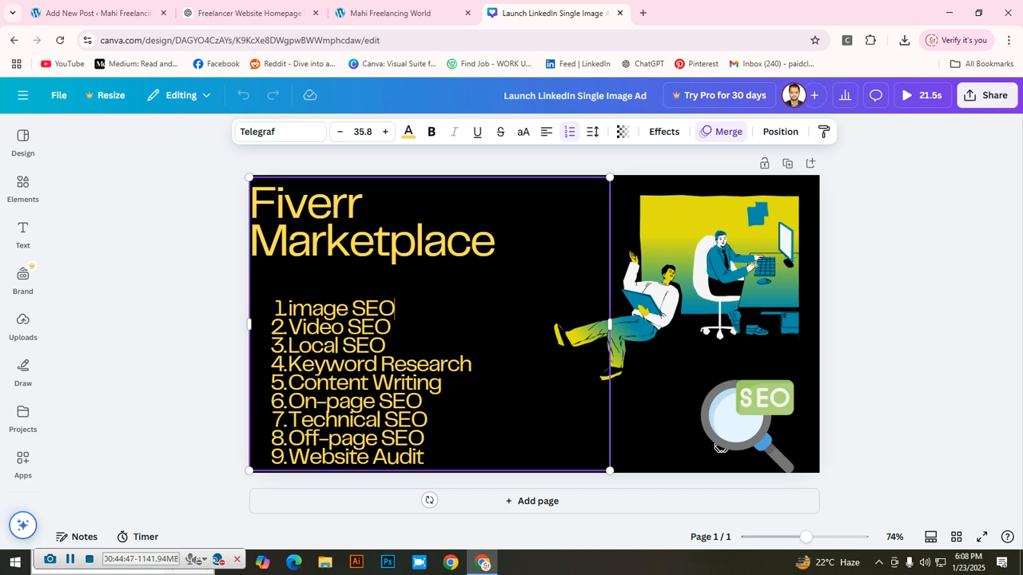
{"action": "key", "text": "BackSpace"}
{"action": "key", "text": "BackSpace"}
{"action": "key", "text": "BackSpace"}
{"action": "key", "text": "BackSpace"}
{"action": "key", "text": "BackSpace"}
{"action": "key", "text": "BackSpace"}
{"action": "key", "text": "BackSpace"}
{"action": "key", "text": "BackSpace"}
{"action": "key", "text": "BackSpace"}
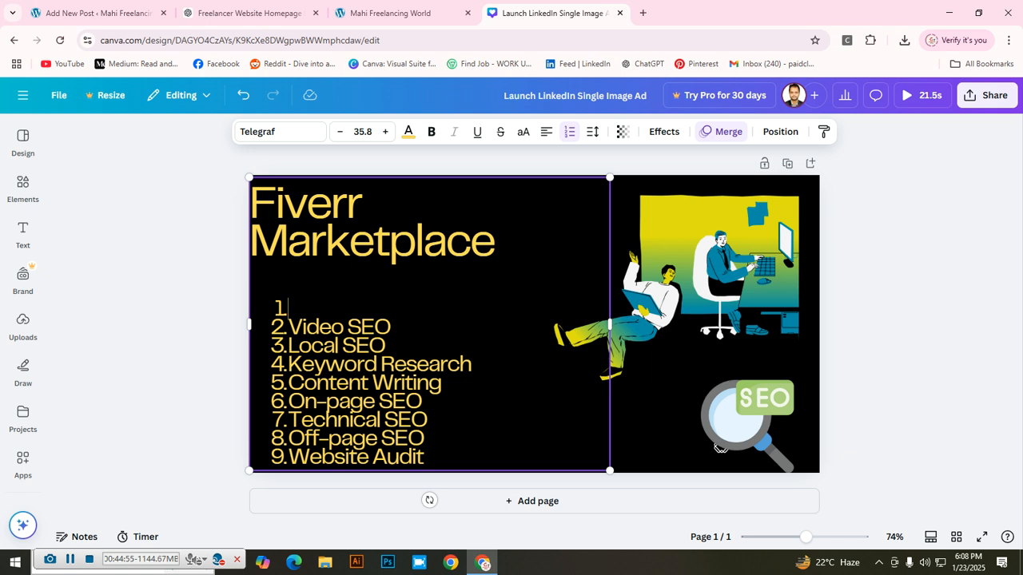
{"action": "type", "text": "Google Ad"}
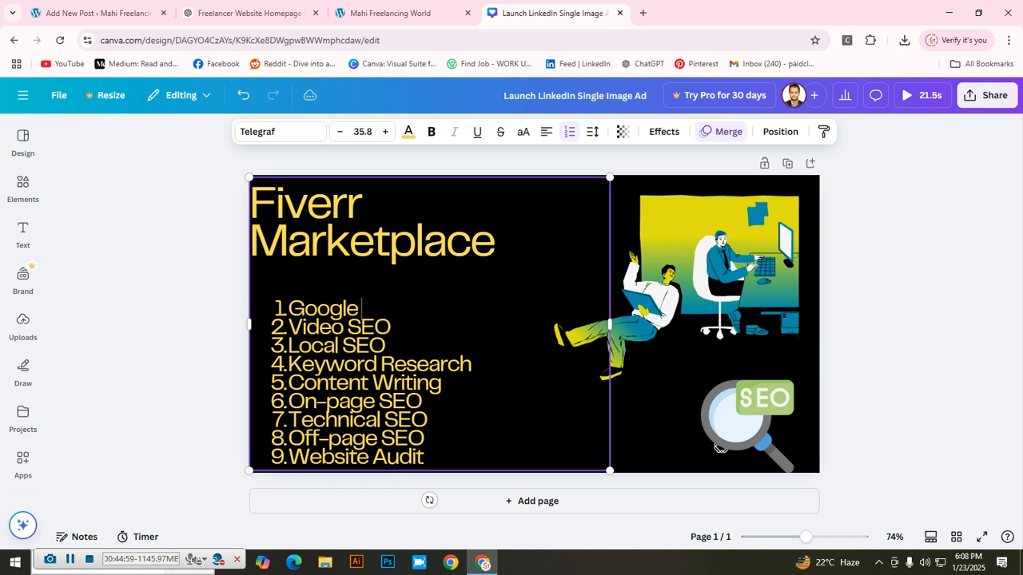
Step: Clear the second item, Video SEO, and start retyping it as 'Google keywor'
{"action": "key", "text": "Down"}
{"action": "key", "text": "BackSpace"}
{"action": "key", "text": "BackSpace"}
{"action": "key", "text": "BackSpace"}
{"action": "key", "text": "BackSpace"}
{"action": "key", "text": "BackSpace"}
{"action": "key", "text": "BackSpace"}
{"action": "key", "text": "BackSpace"}
{"action": "key", "text": "BackSpace"}
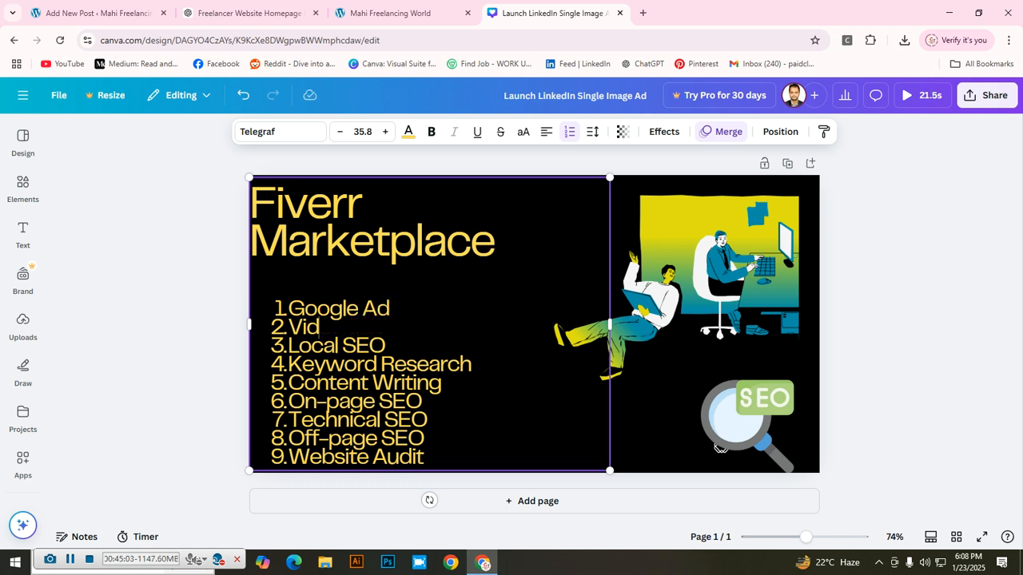
{"action": "key", "text": "BackSpace"}
{"action": "type", "text": "Google"}
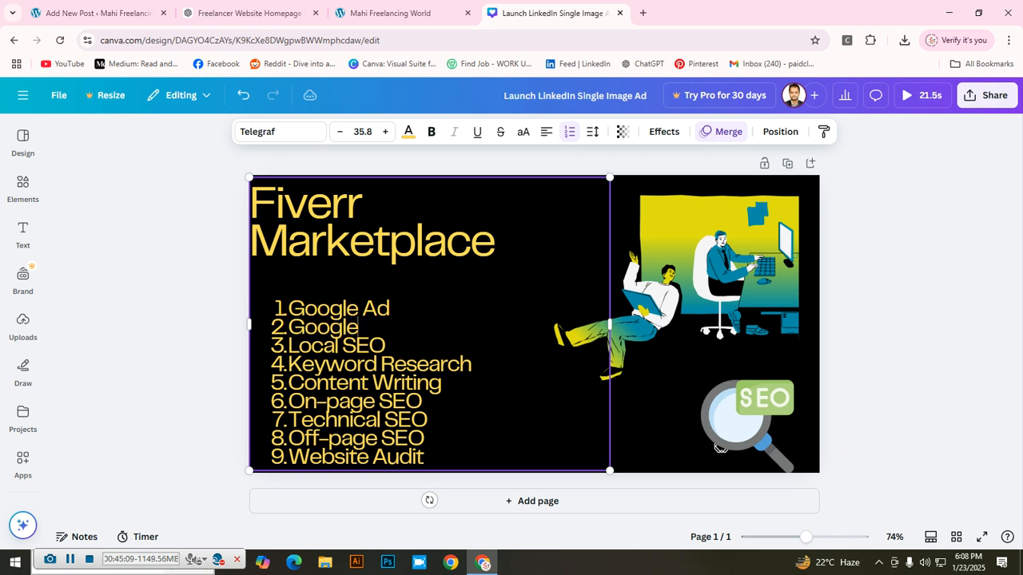
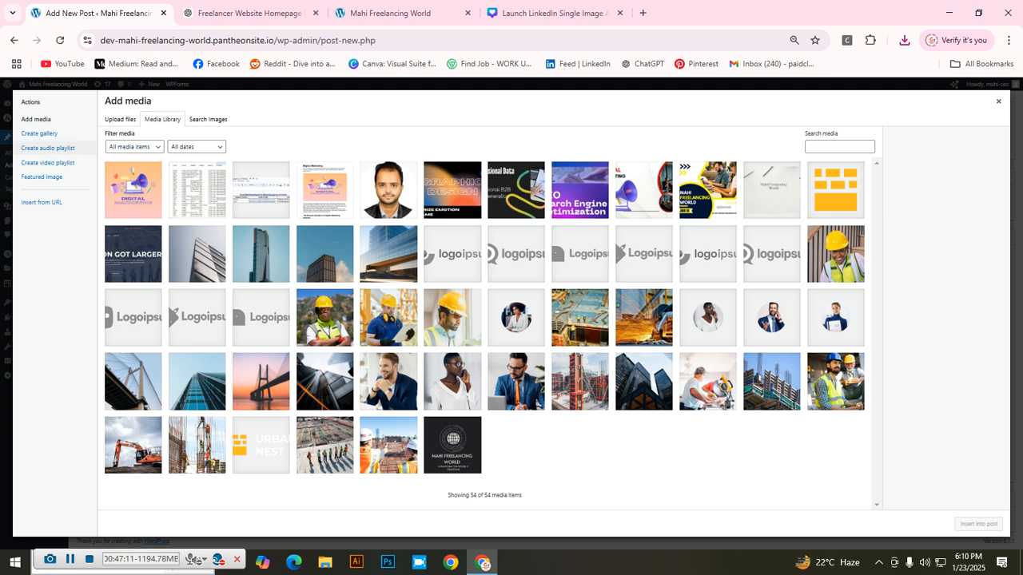
Step: Upload Launch LinkedIn Single Image Ad.jpg from Downloads to the media library
{"action": "left_click", "coordinate": [120, 119]}
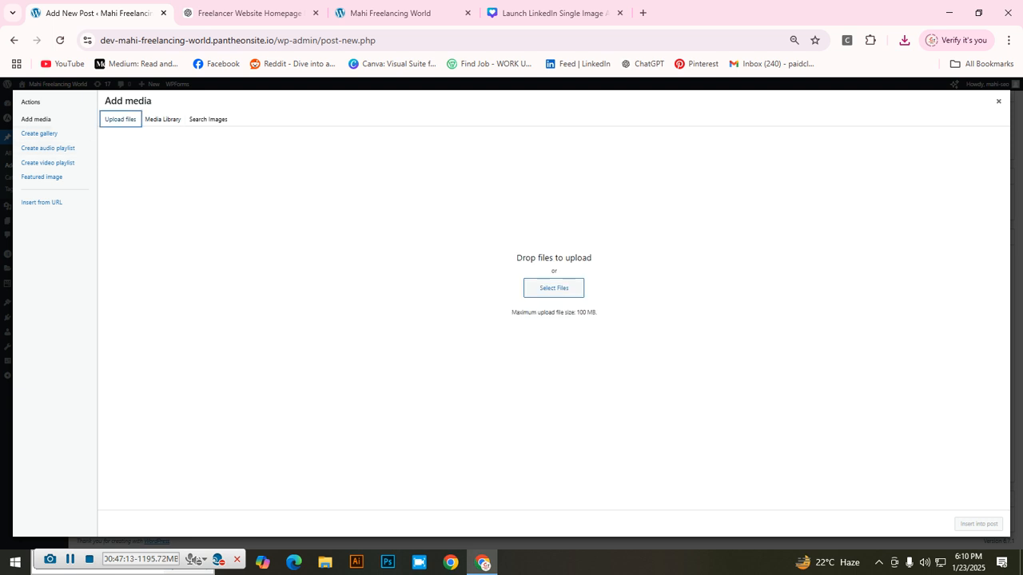
{"action": "left_click", "coordinate": [553, 289]}
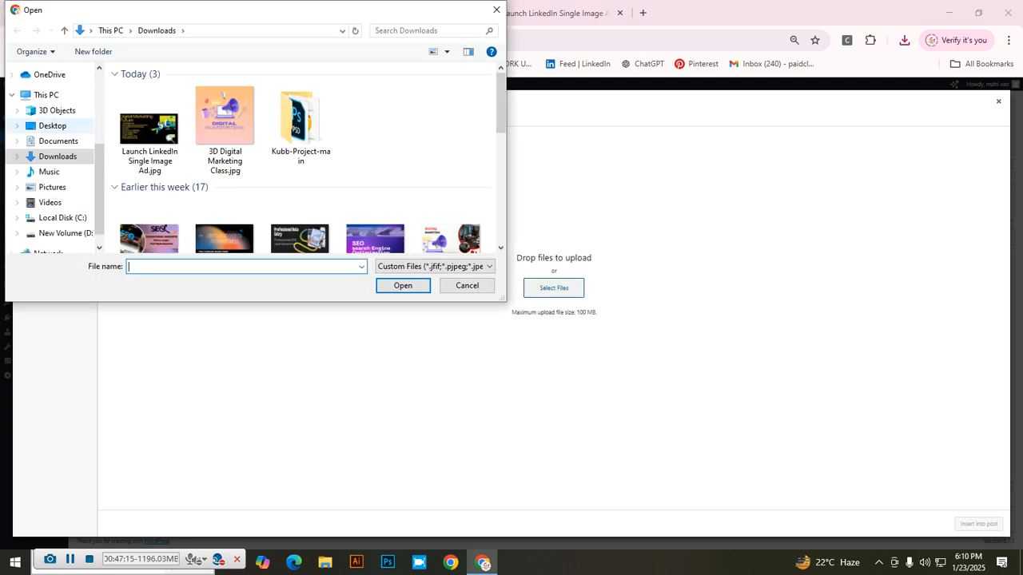
{"action": "left_click", "coordinate": [150, 131]}
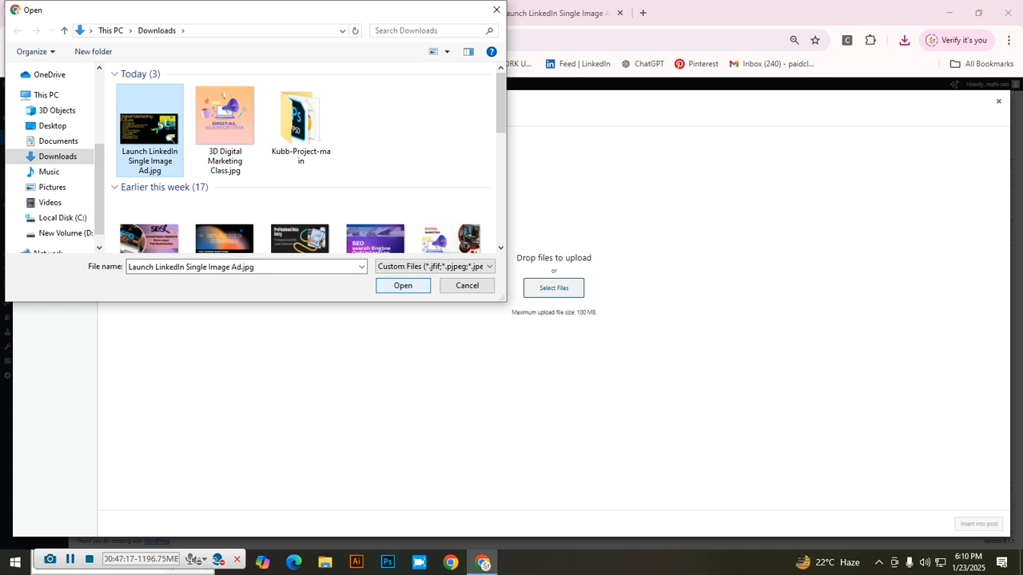
{"action": "left_click", "coordinate": [403, 285]}
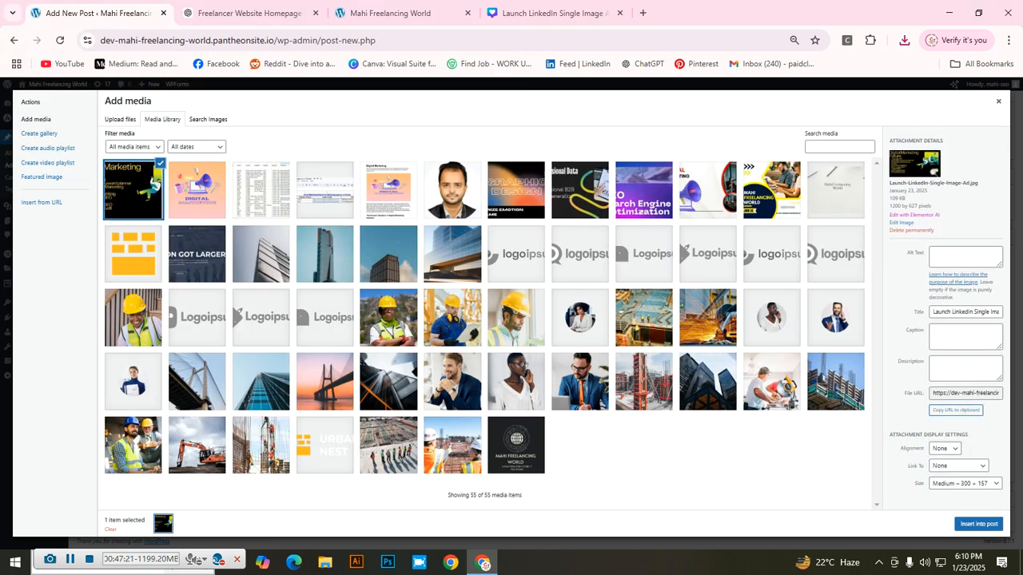
Step: Set the uploaded image's alt text to 'The Future of Digital Marketing'
{"action": "left_click", "coordinate": [965, 256]}
{"action": "type", "text": "Digit"}
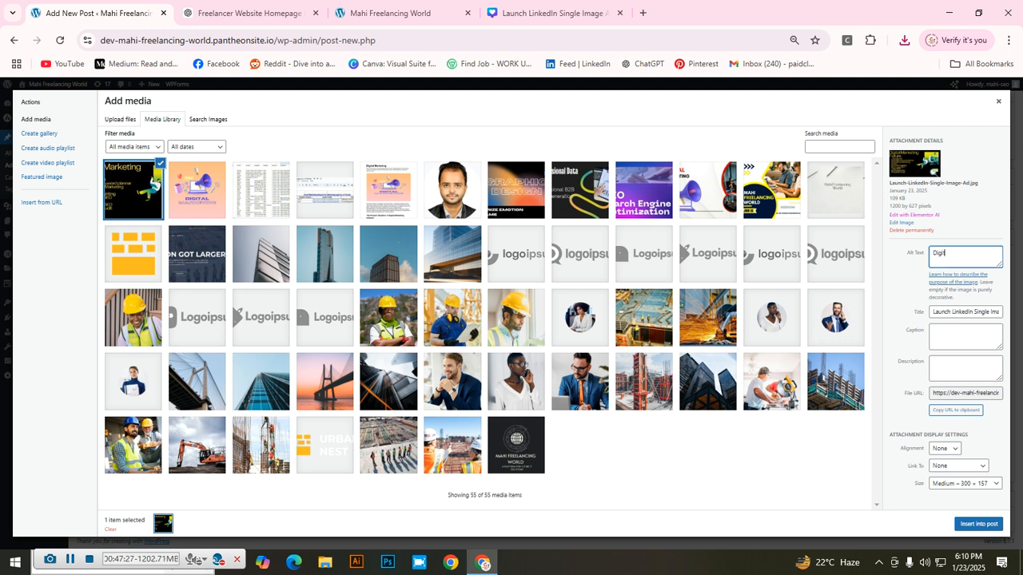
{"action": "type", "text": "al Marketing In"}
{"action": "key", "text": "BackSpace"}
{"action": "key", "text": "BackSpace"}
{"action": "key", "text": "BackSpace"}
{"action": "key", "text": "BackSpace"}
{"action": "key", "text": "BackSpace"}
{"action": "key", "text": "BackSpace"}
{"action": "key", "text": "BackSpace"}
{"action": "key", "text": "BackSpace"}
{"action": "key", "text": "BackSpace"}
{"action": "key", "text": "BackSpace"}
{"action": "key", "text": "BackSpace"}
{"action": "key", "text": "BackSpace"}
{"action": "key", "text": "BackSpace"}
{"action": "key", "text": "BackSpace"}
{"action": "key", "text": "BackSpace"}
{"action": "key", "text": "BackSpace"}
{"action": "key", "text": "BackSpace"}
{"action": "type", "text": "The Future of Digital Marketing"}
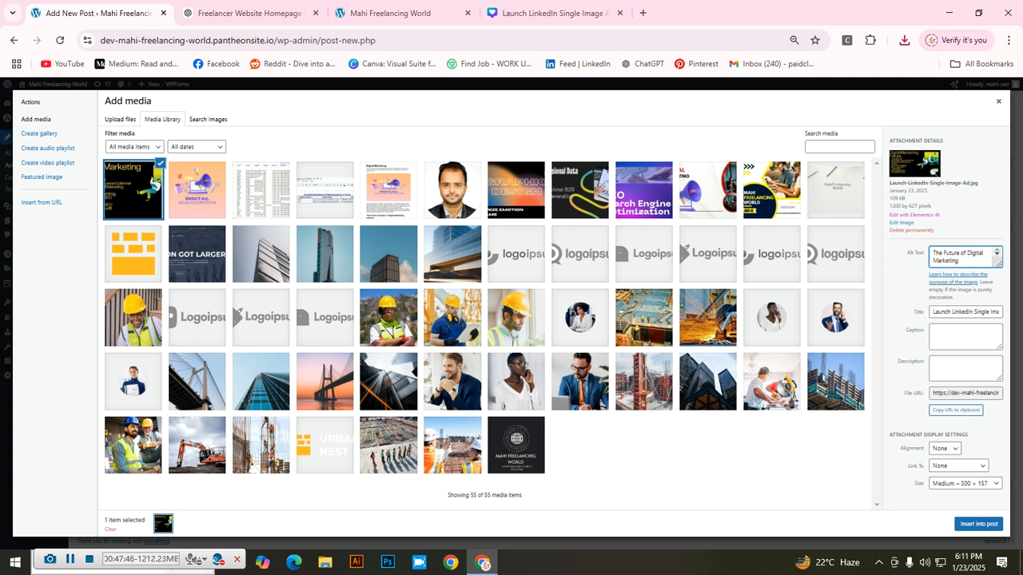
Step: Enter the caption 'freelancing, googe ad google keyword planner. Backlink'
{"action": "left_click", "coordinate": [965, 336]}
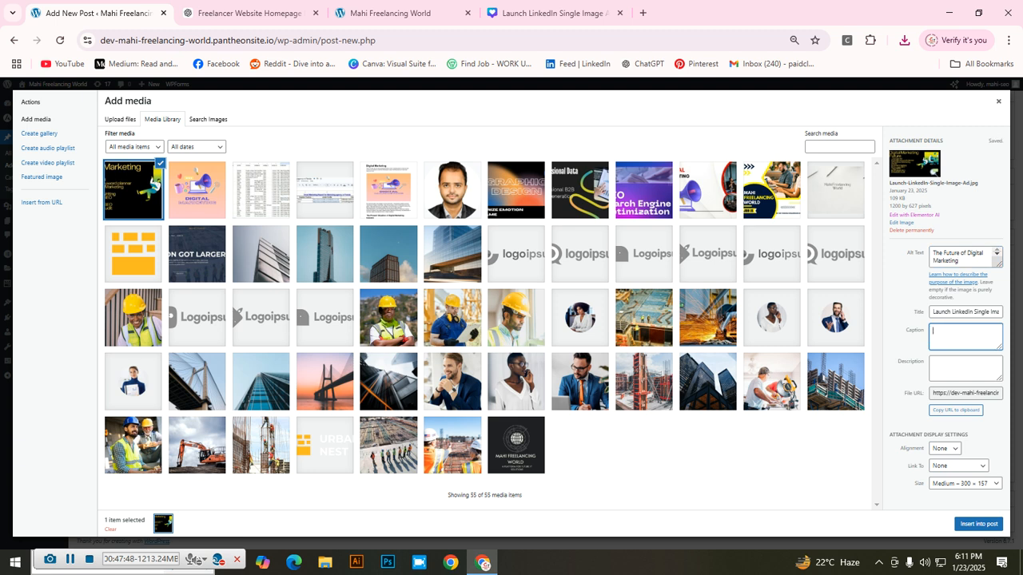
{"action": "type", "text": "freelancing, googe ad,"}
{"action": "type", "text": "google keyword"}
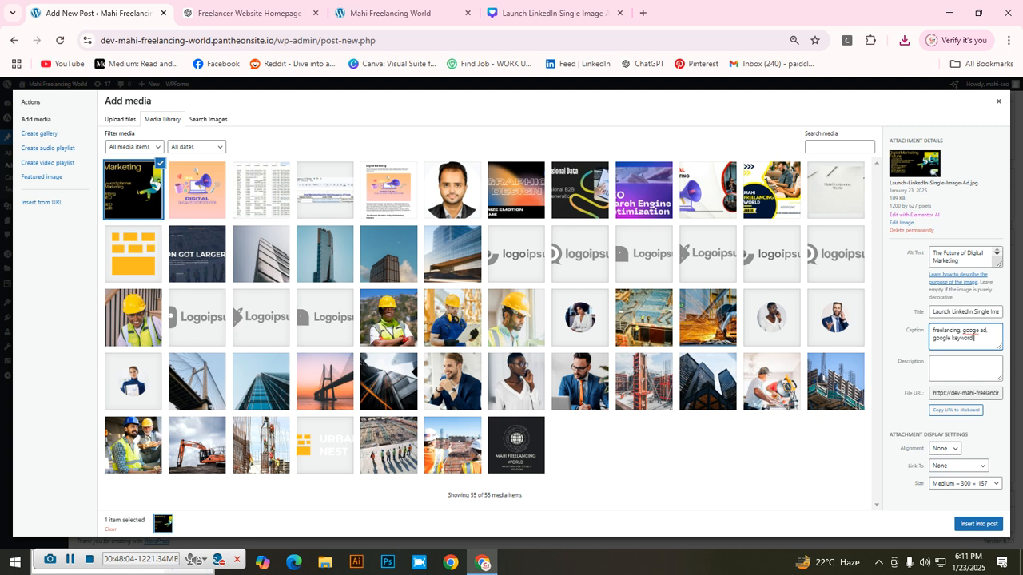
{"action": "type", "text": " planner. Backlinks"}
Step: Add the description 'This is the future of digital marketing image' and insert the image into the post
{"action": "left_click", "coordinate": [964, 368]}
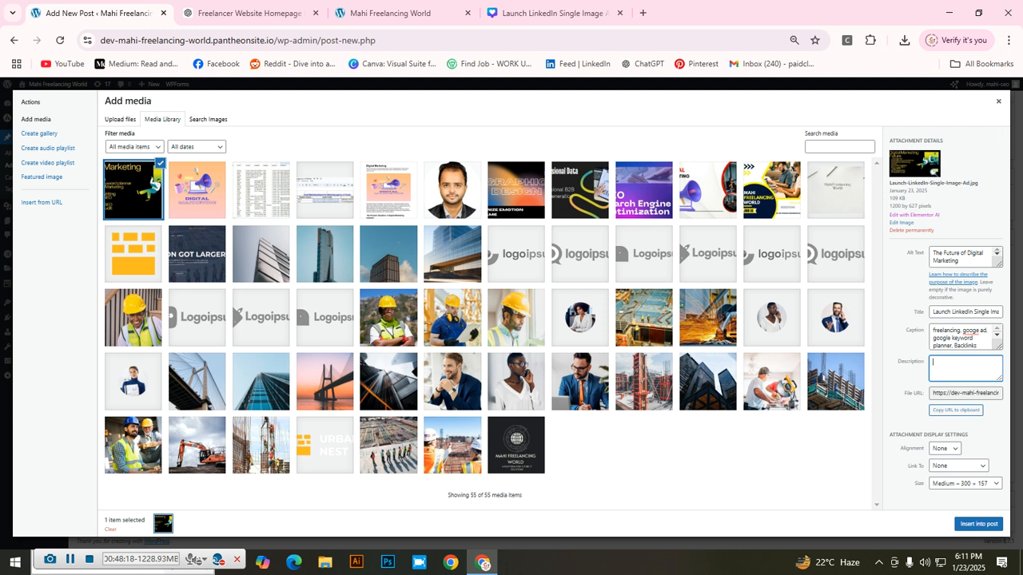
{"action": "type", "text": "This is"}
{"action": "type", "text": "the future of digital marketing image"}
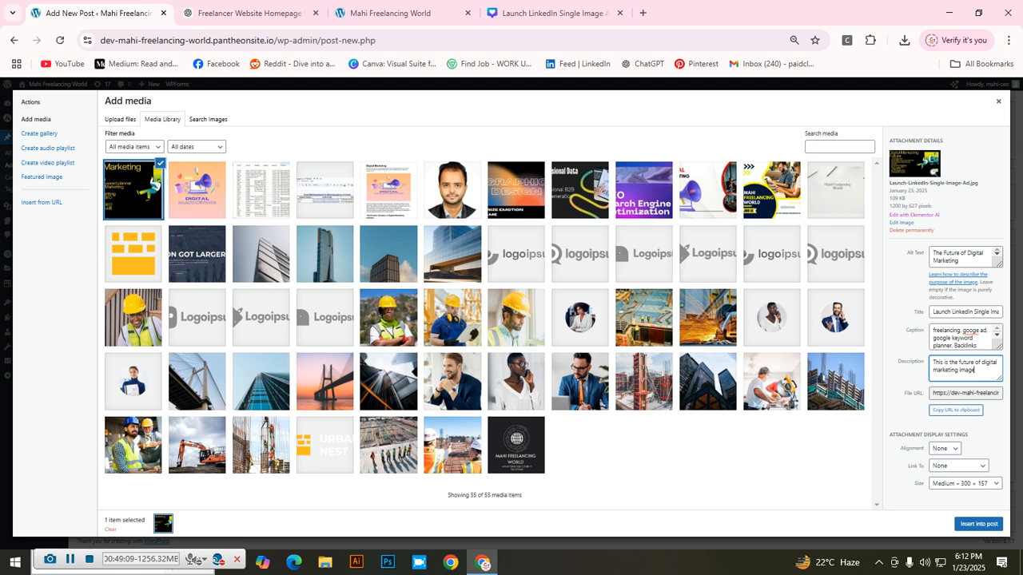
{"action": "left_click", "coordinate": [978, 524]}
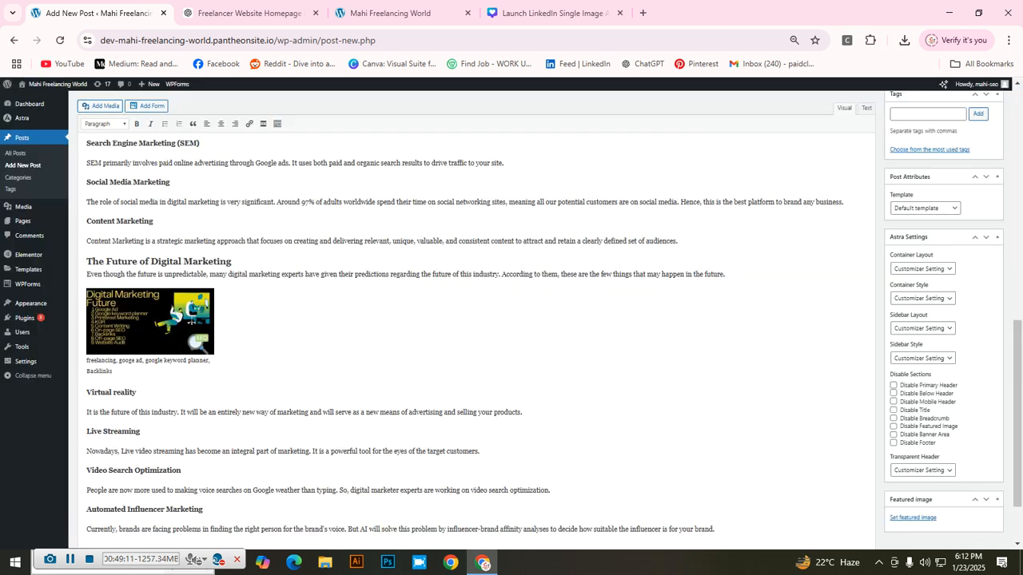
Step: Select the inserted image and enlarge it to about 812×425
{"action": "left_click", "coordinate": [150, 322]}
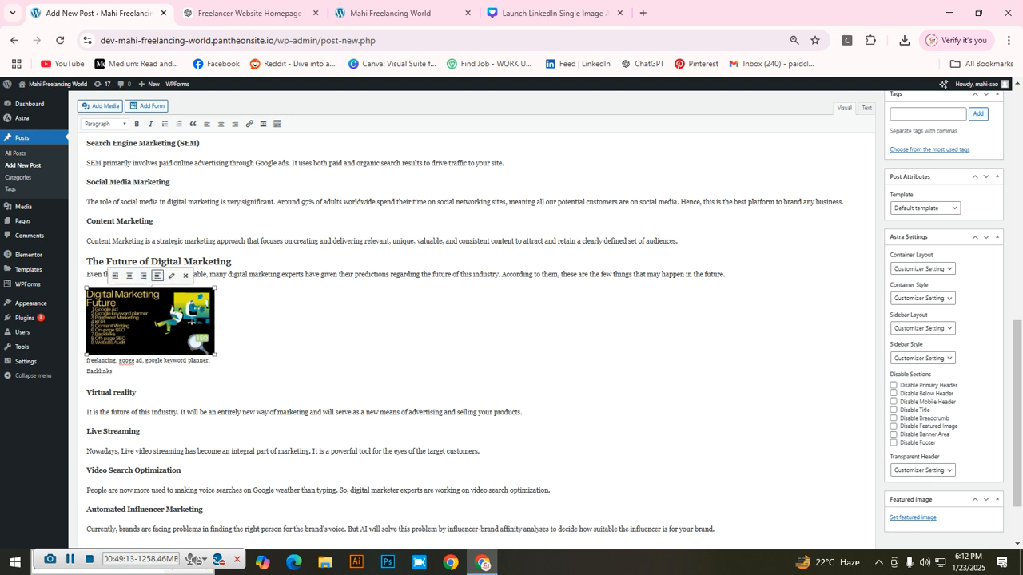
{"action": "left_click_drag", "start_coordinate": [214, 354], "coordinate": [548, 529]}
{"action": "scroll", "coordinate": [480, 343], "scroll_direction": "down", "scroll_amount": 3}
{"action": "scroll", "coordinate": [479, 343], "scroll_direction": "up", "scroll_amount": 3}
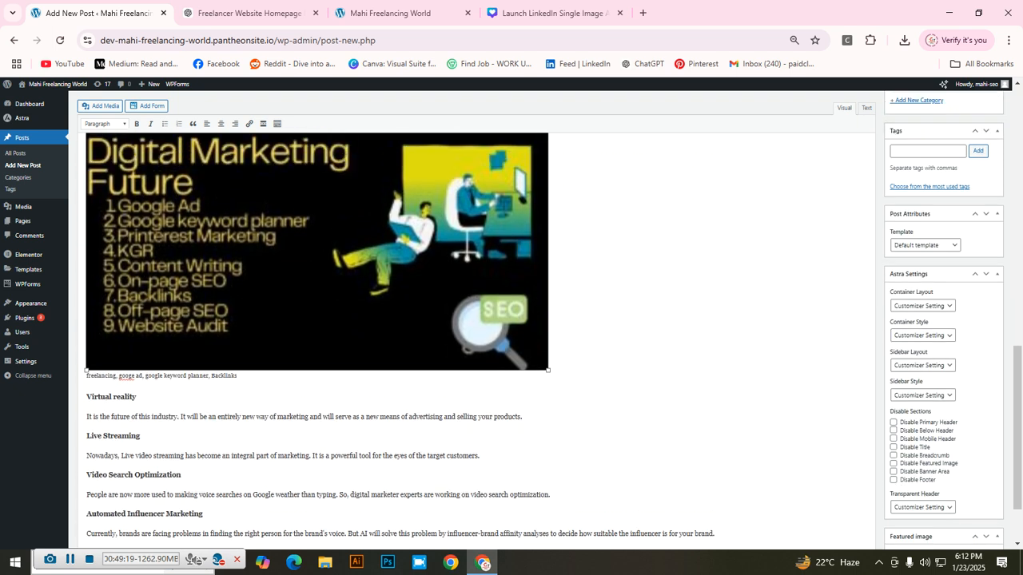
{"action": "scroll", "coordinate": [479, 343], "scroll_direction": "down", "scroll_amount": 1}
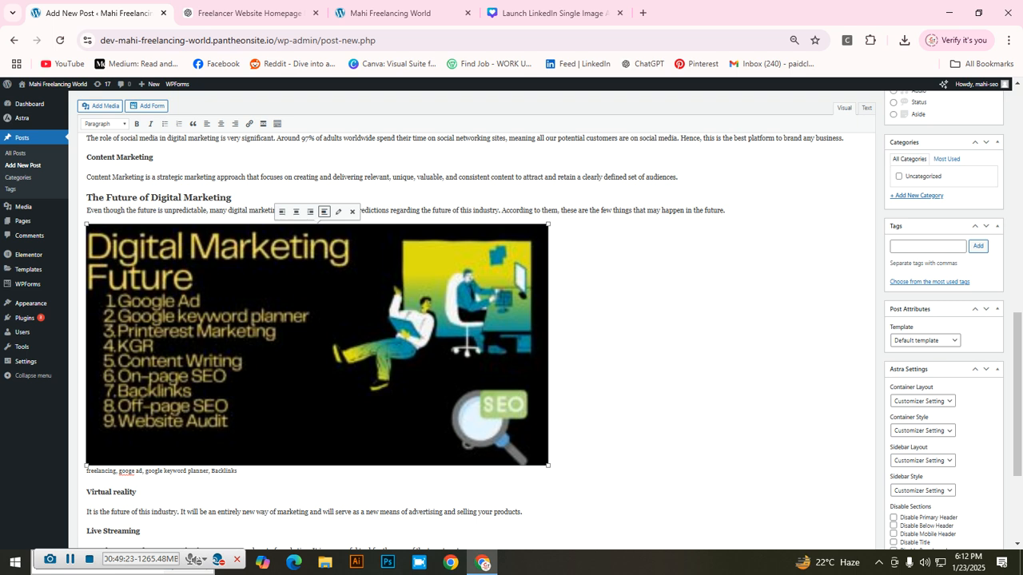
Step: Centre the image under its heading and zoom the page to 80%
{"action": "left_click", "coordinate": [296, 211]}
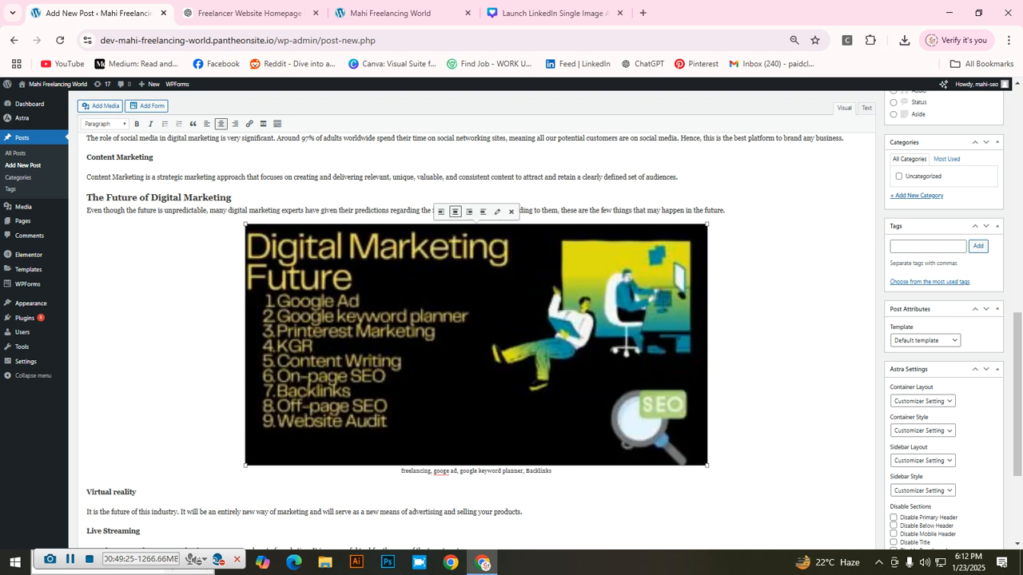
{"action": "scroll", "coordinate": [479, 319], "scroll_direction": "up", "scroll_amount": 10}
{"action": "scroll", "coordinate": [480, 320], "scroll_direction": "down", "scroll_amount": 15}
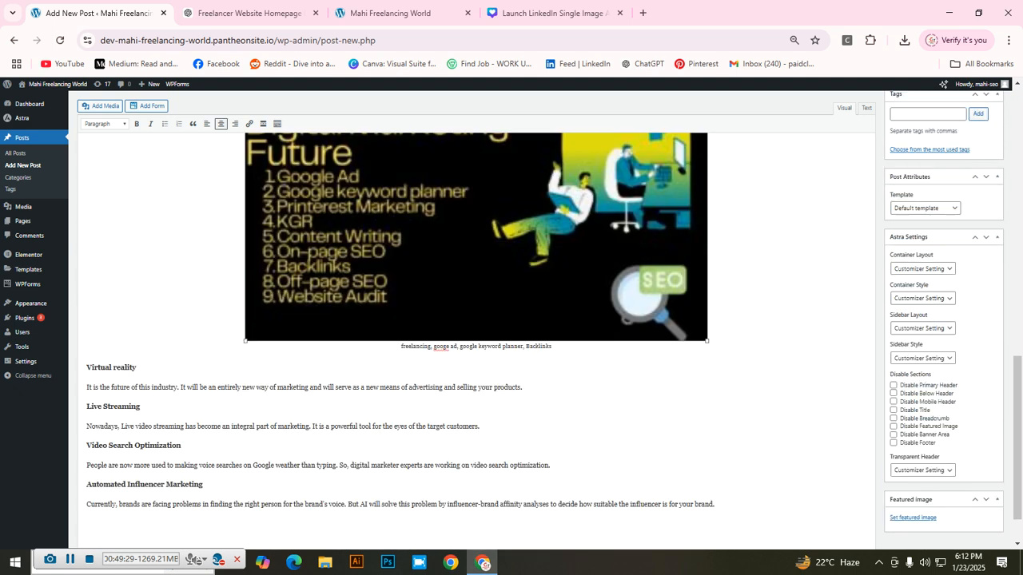
{"action": "scroll", "coordinate": [480, 319], "scroll_direction": "up", "scroll_amount": 15}
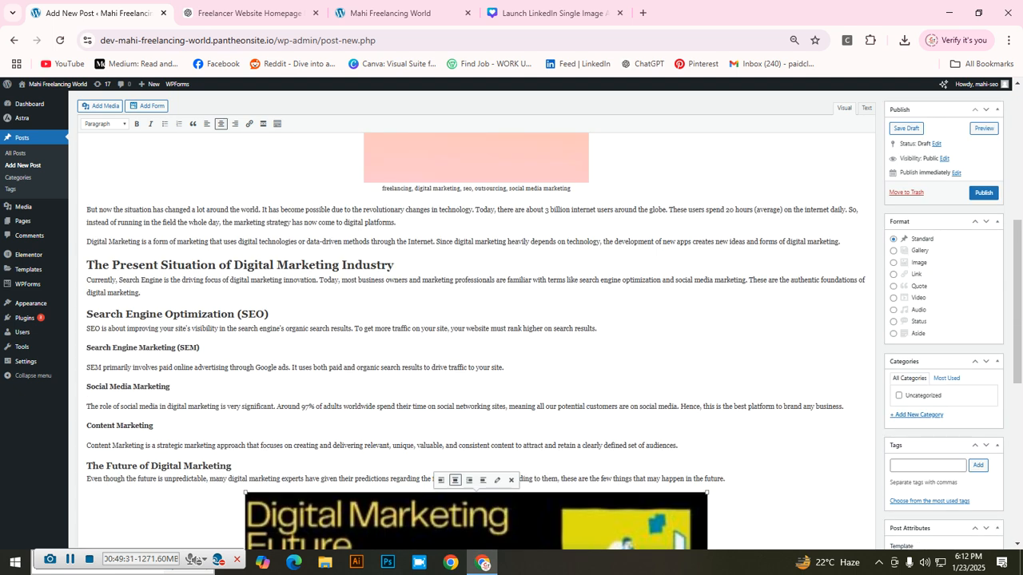
{"action": "scroll", "coordinate": [480, 319], "scroll_direction": "down", "scroll_amount": 2}
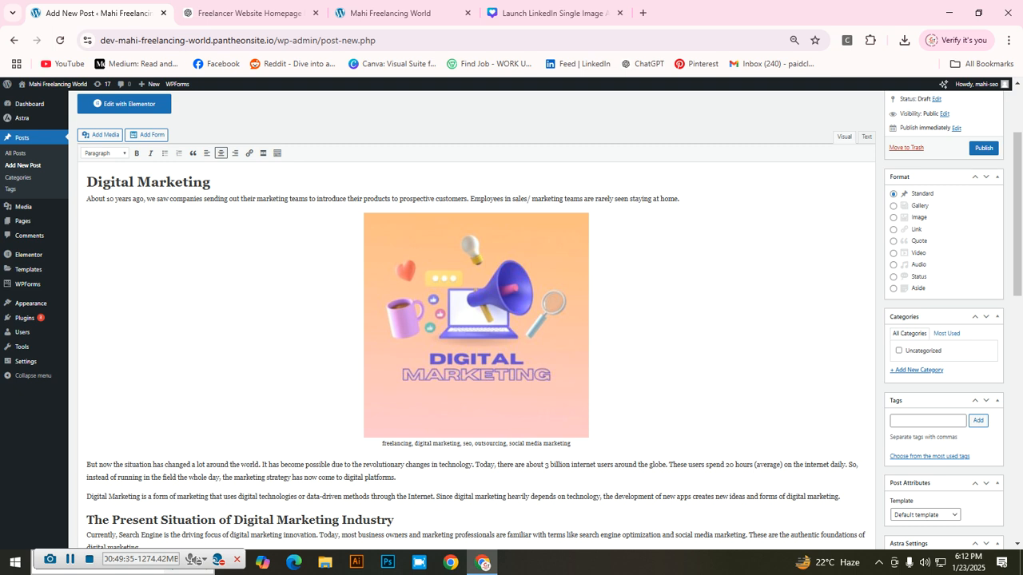
{"action": "key", "text": "ctrl+plus"}
{"action": "key", "text": "ctrl+plus"}
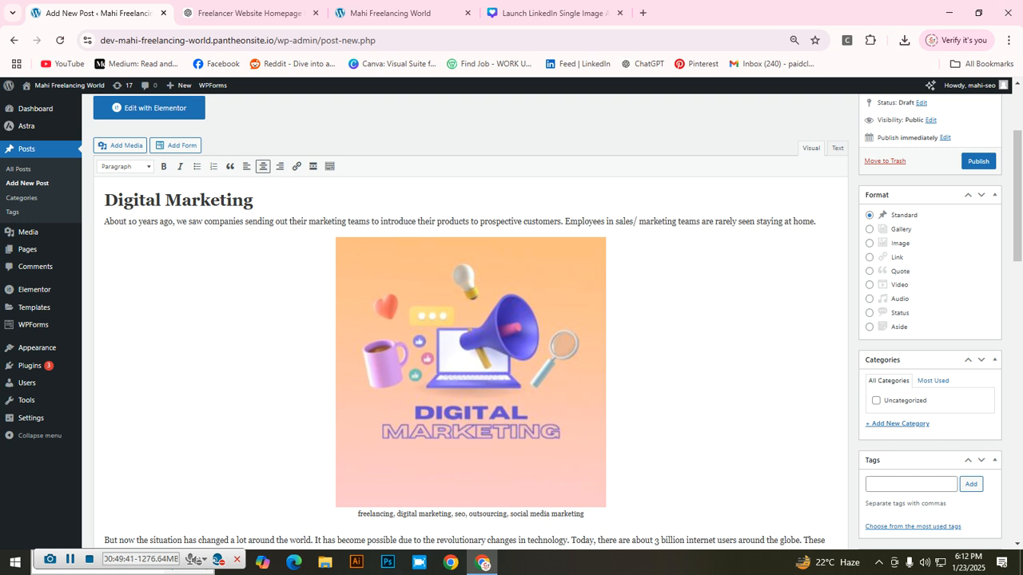
{"action": "scroll", "coordinate": [471, 320], "scroll_direction": "down", "scroll_amount": 5}
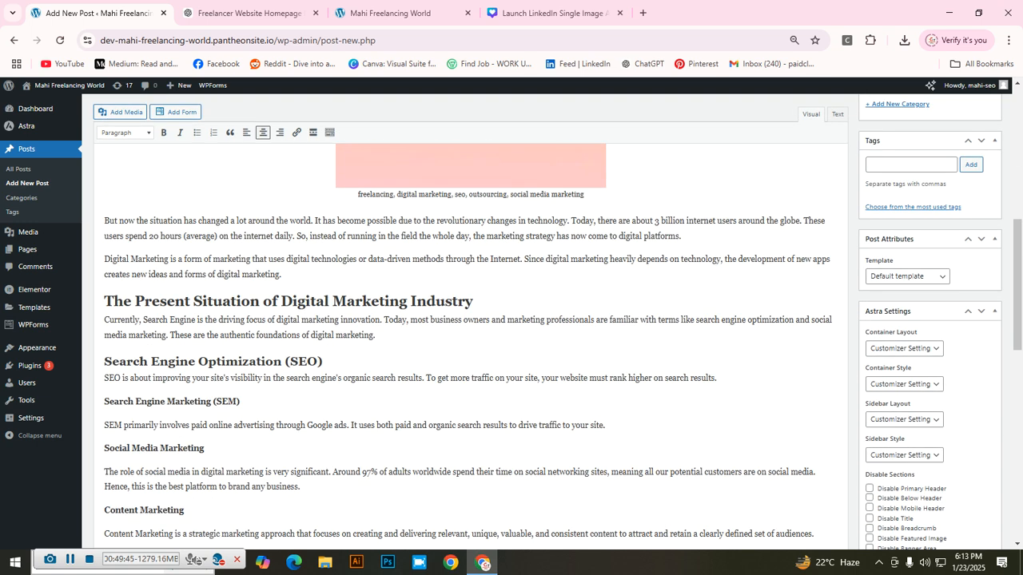
Step: Select 'Digital Marketing' in the paragraph and copy the site homepage address for its link
{"action": "left_click", "coordinate": [376, 336]}
{"action": "left_click_drag", "start_coordinate": [105, 259], "coordinate": [169, 260]}
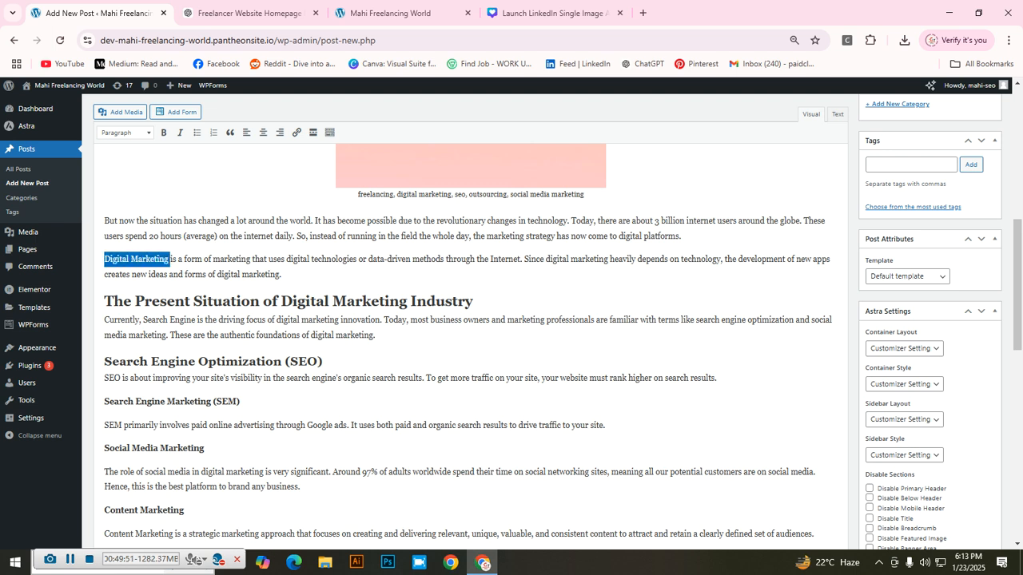
{"action": "left_click", "coordinate": [295, 133]}
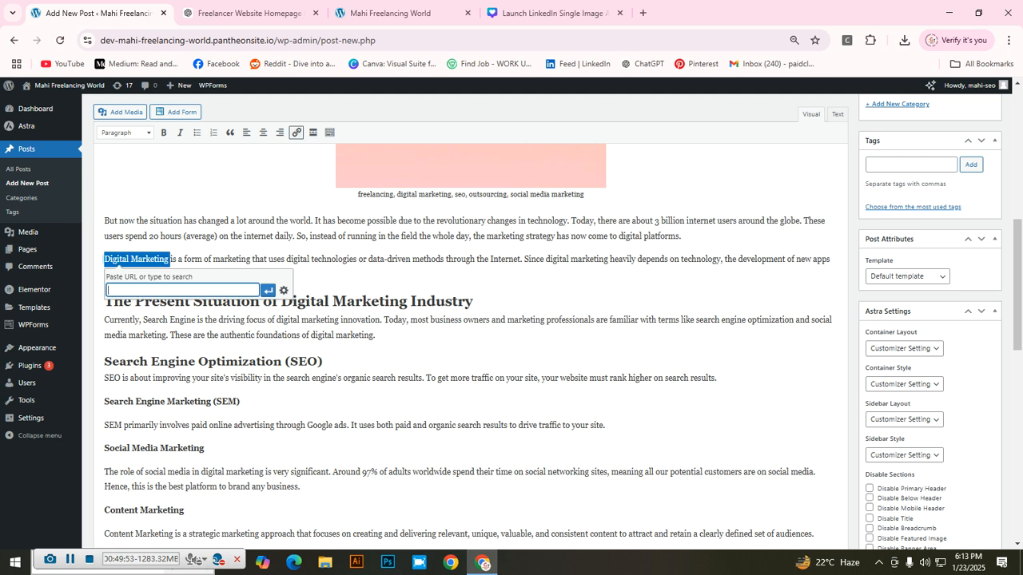
{"action": "left_click", "coordinate": [390, 13]}
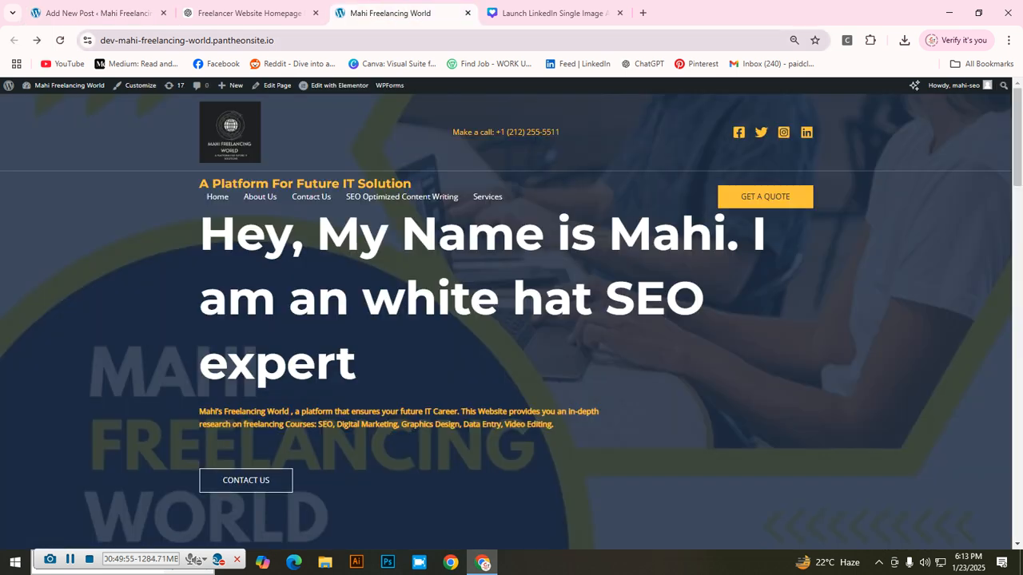
{"action": "left_click", "coordinate": [271, 40]}
{"action": "key", "text": "ctrl+c"}
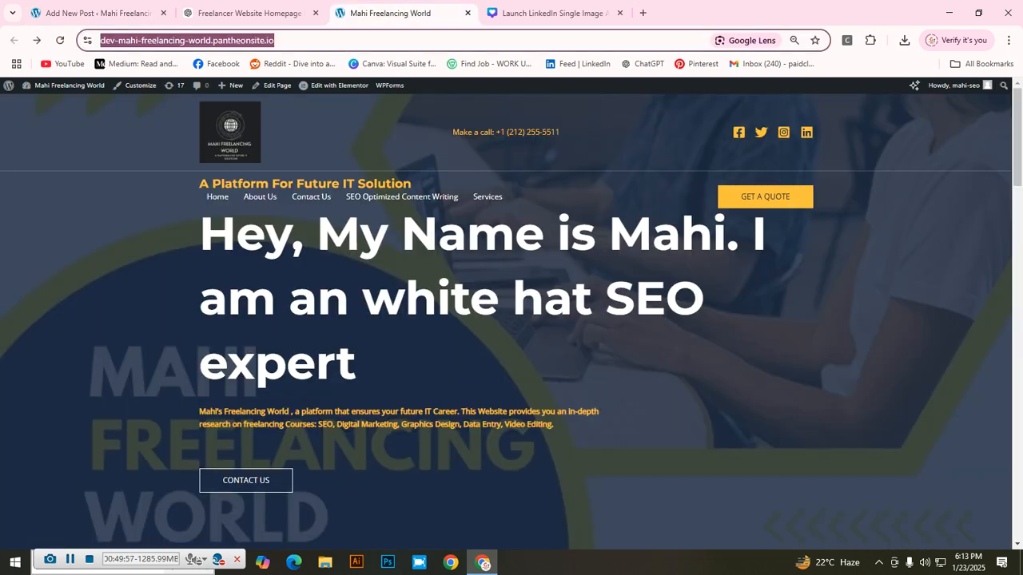
{"action": "left_click", "coordinate": [98, 13]}
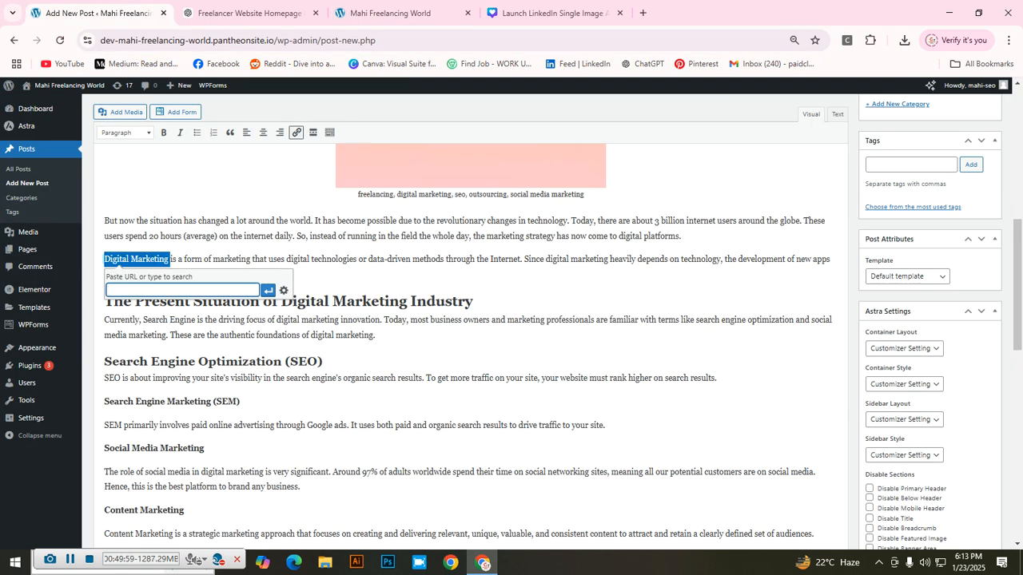
Step: Paste the homepage address and apply it as the link on 'Digital Marketing'
{"action": "right_click", "coordinate": [198, 290]}
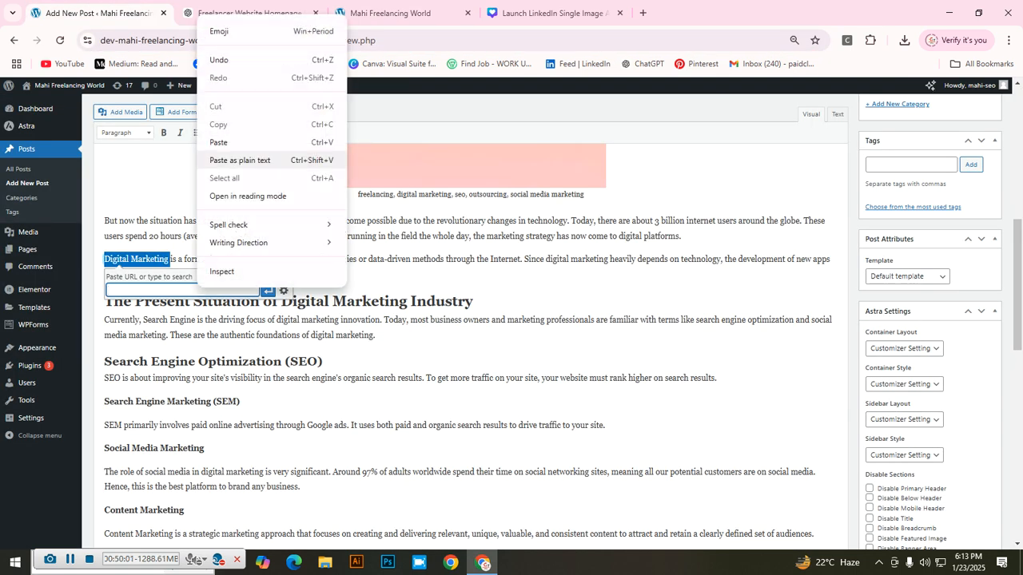
{"action": "left_click", "coordinate": [218, 142]}
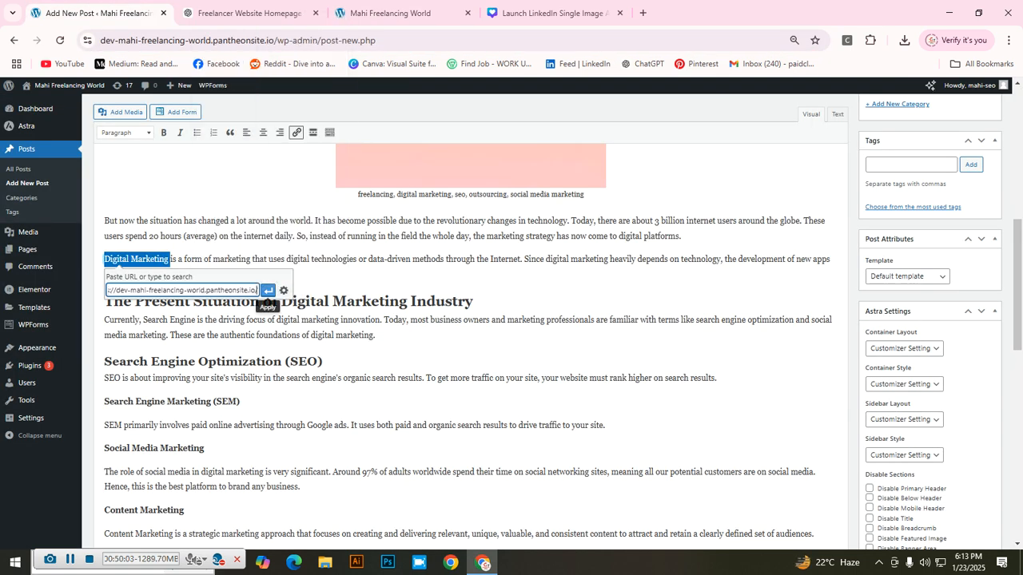
{"action": "left_click", "coordinate": [268, 291]}
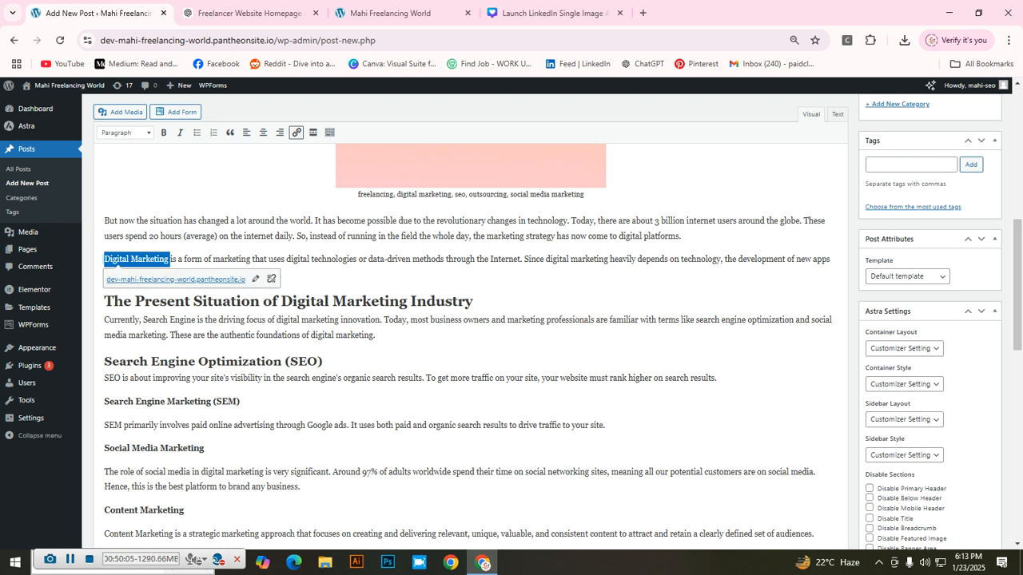
{"action": "scroll", "coordinate": [471, 344], "scroll_direction": "down", "scroll_amount": 3}
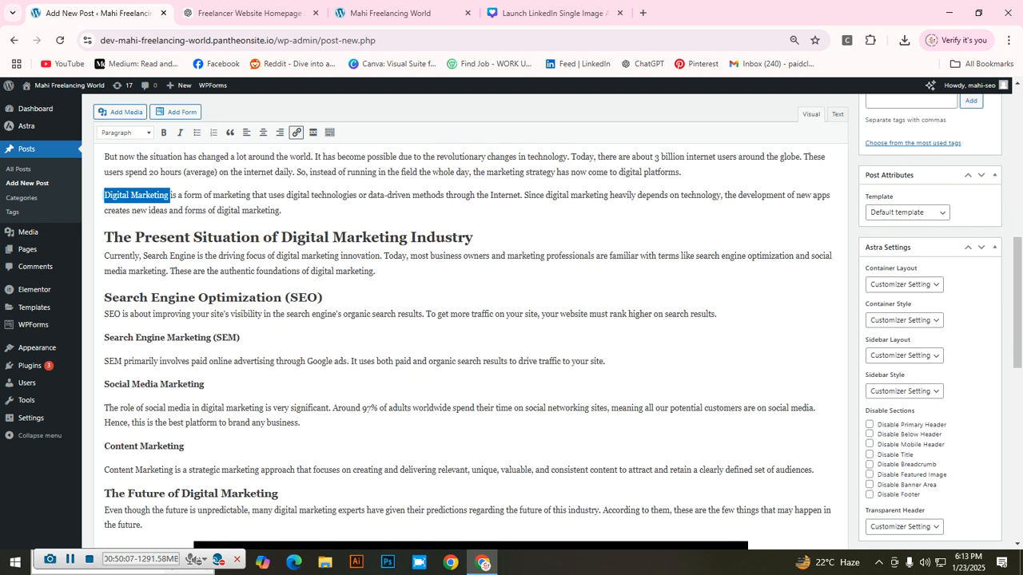
{"action": "scroll", "coordinate": [471, 343], "scroll_direction": "up", "scroll_amount": 1}
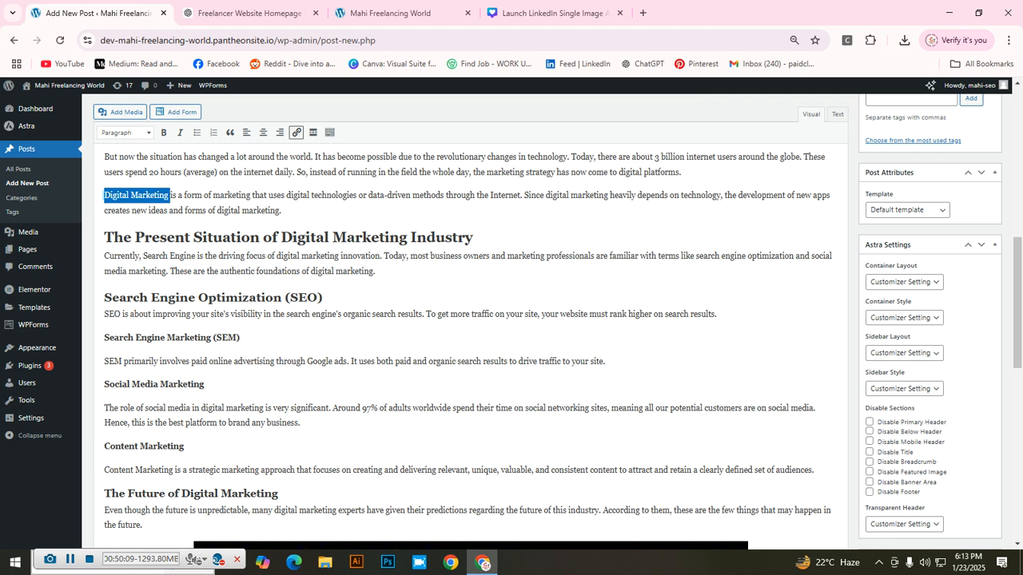
{"action": "scroll", "coordinate": [471, 343], "scroll_direction": "down", "scroll_amount": 1}
{"action": "scroll", "coordinate": [471, 344], "scroll_direction": "up", "scroll_amount": 1}
{"action": "scroll", "coordinate": [472, 344], "scroll_direction": "up", "scroll_amount": 5}
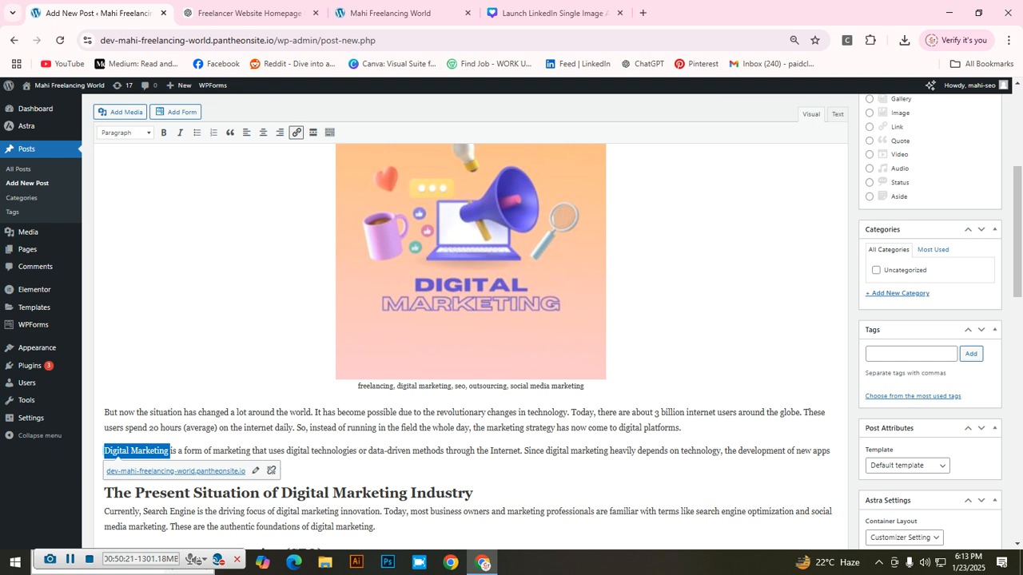
{"action": "scroll", "coordinate": [511, 320], "scroll_direction": "down", "scroll_amount": 2}
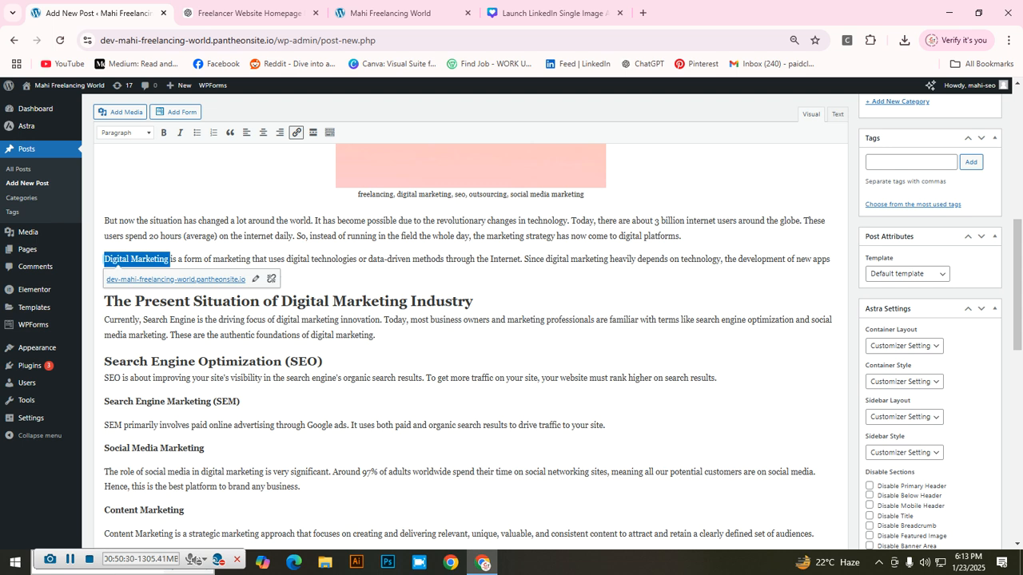
{"action": "left_click", "coordinate": [400, 211]}
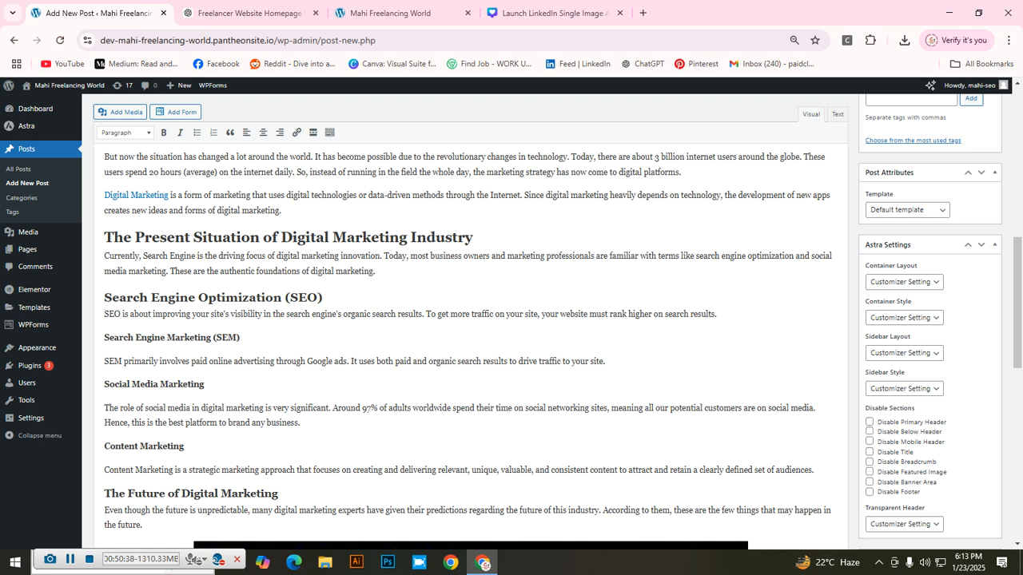
Step: Link the word SEO to the site homepage address
{"action": "key", "text": "shift+Right"}
{"action": "key", "text": "shift+Right"}
{"action": "key", "text": "shift+Right"}
{"action": "left_click", "coordinate": [295, 132]}
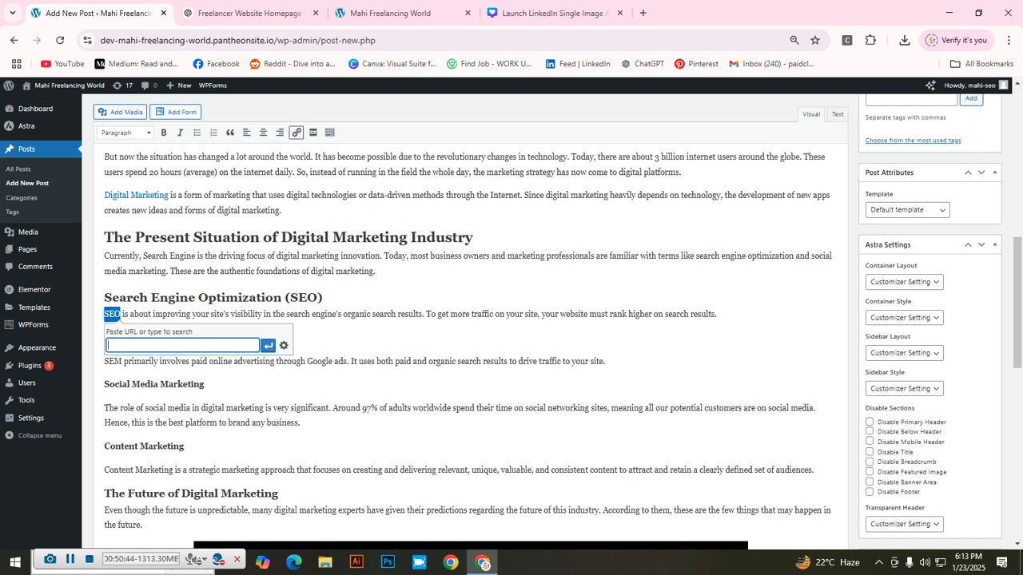
{"action": "left_click", "coordinate": [391, 13]}
{"action": "key", "text": "ctrl+c"}
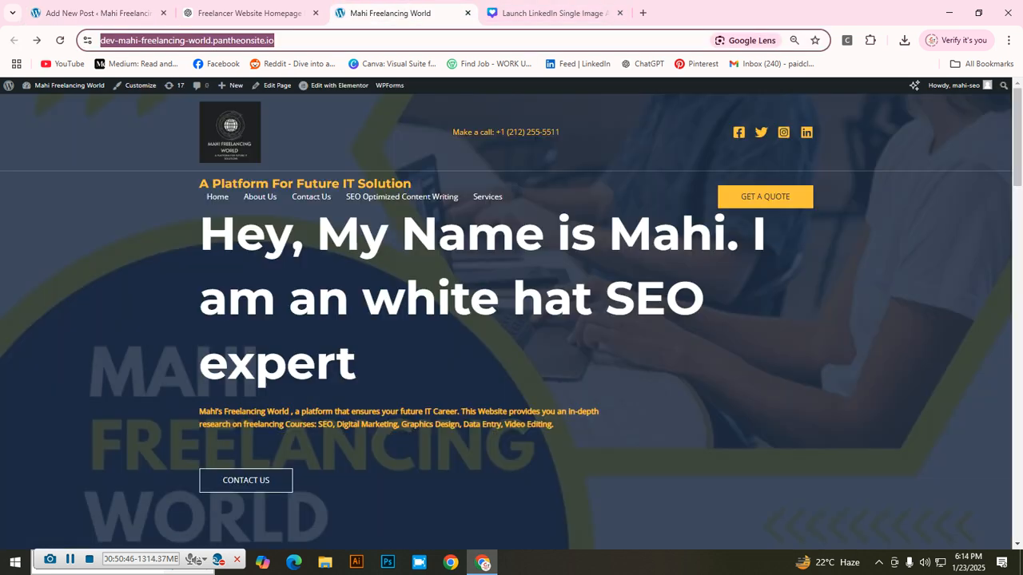
{"action": "left_click", "coordinate": [98, 13]}
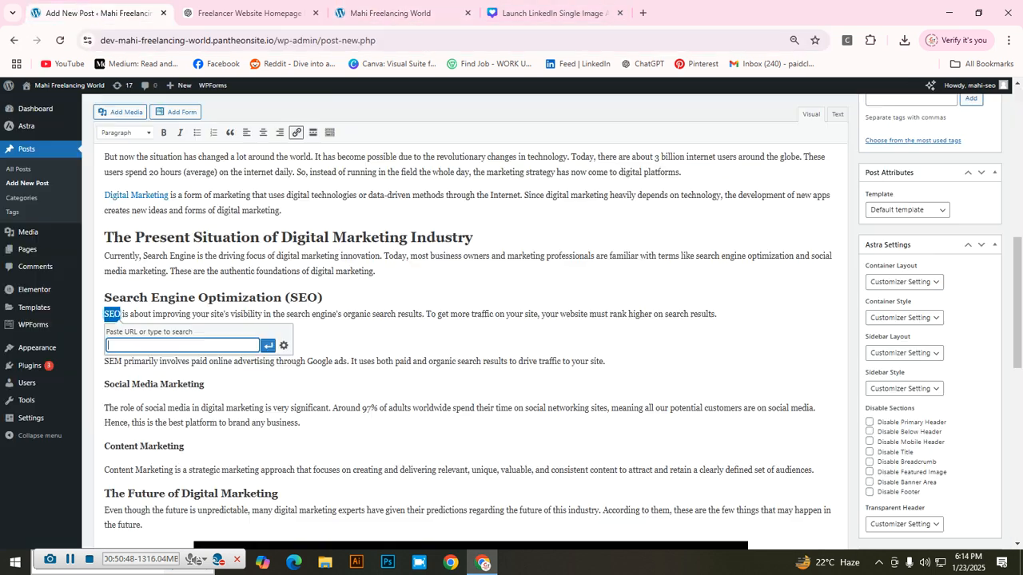
{"action": "key", "text": "ctrl+v"}
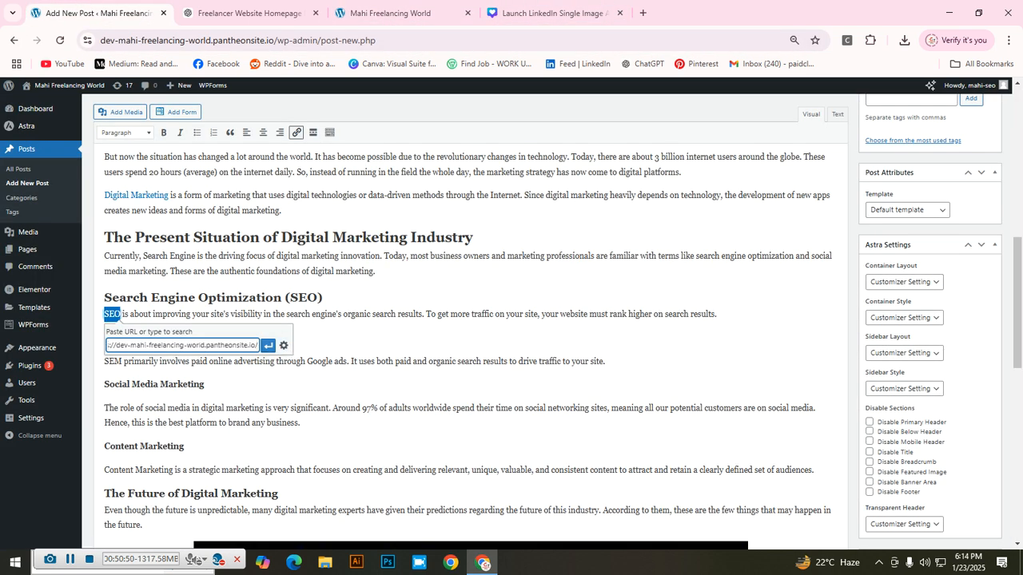
{"action": "key", "text": "Return"}
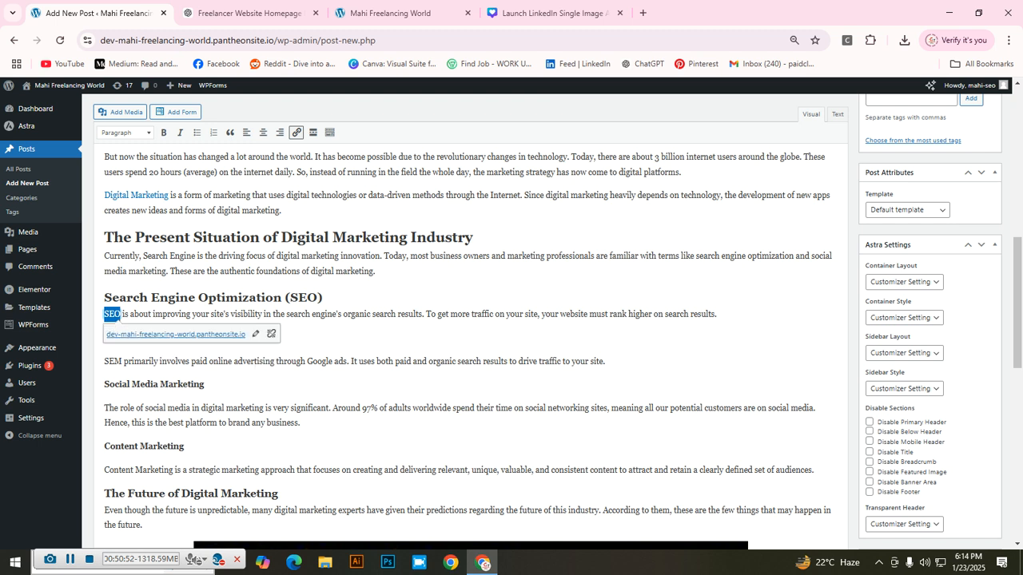
Step: Link 'Content Marketing' to the site homepage address
{"action": "scroll", "coordinate": [471, 320], "scroll_direction": "down", "scroll_amount": 3}
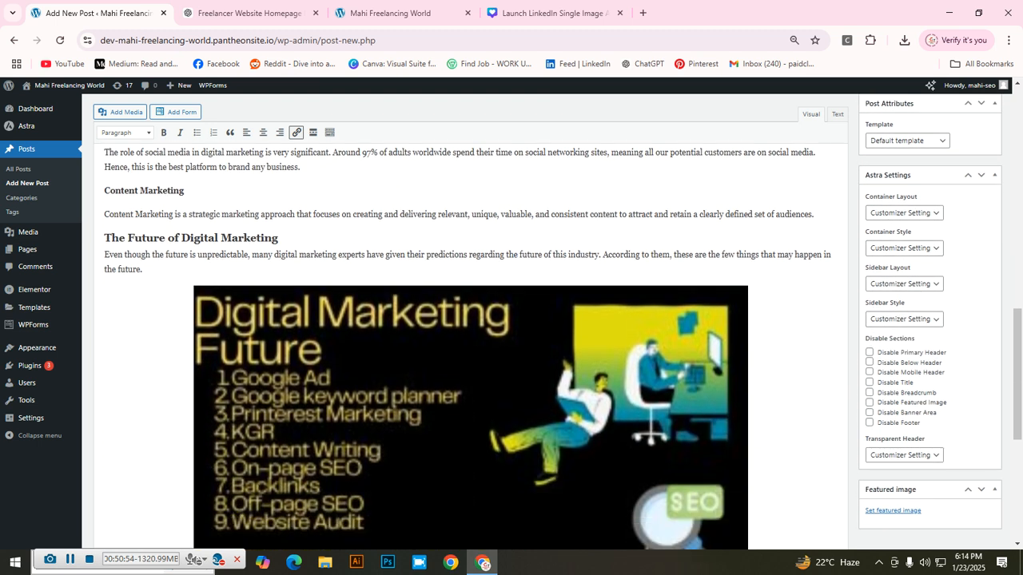
{"action": "left_click_drag", "start_coordinate": [104, 214], "coordinate": [172, 214]}
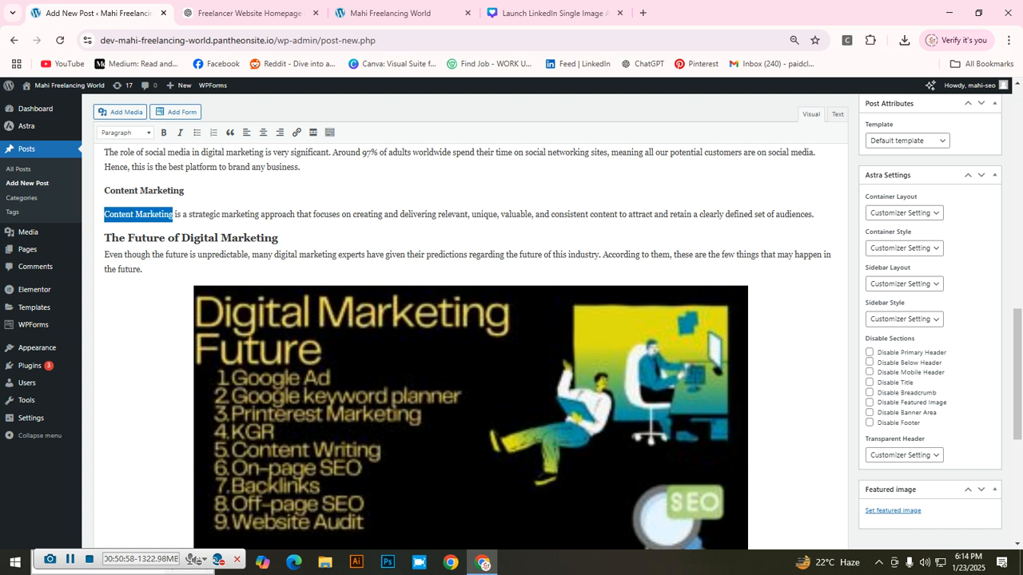
{"action": "left_click", "coordinate": [297, 132]}
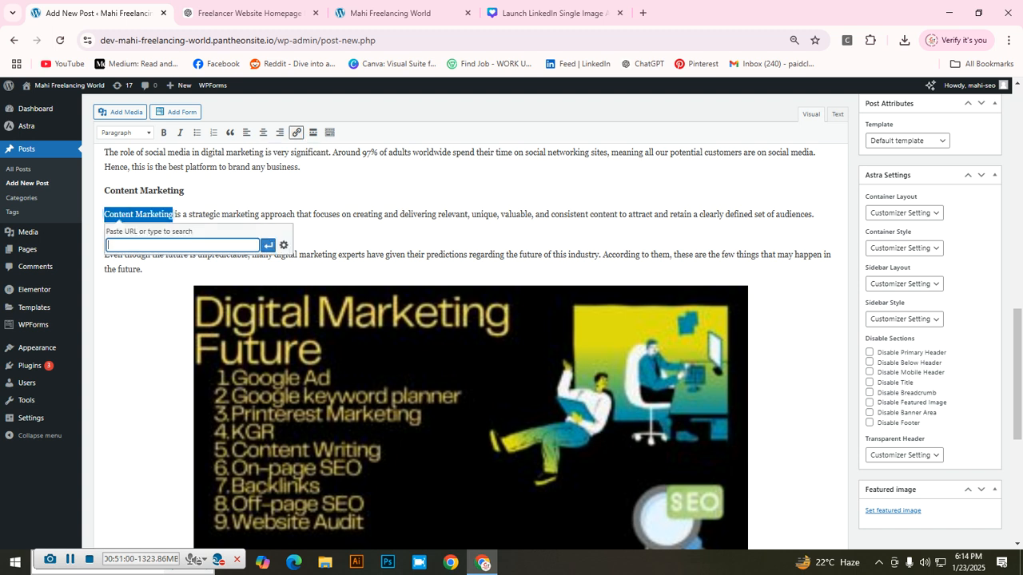
{"action": "key", "text": "ctrl+v"}
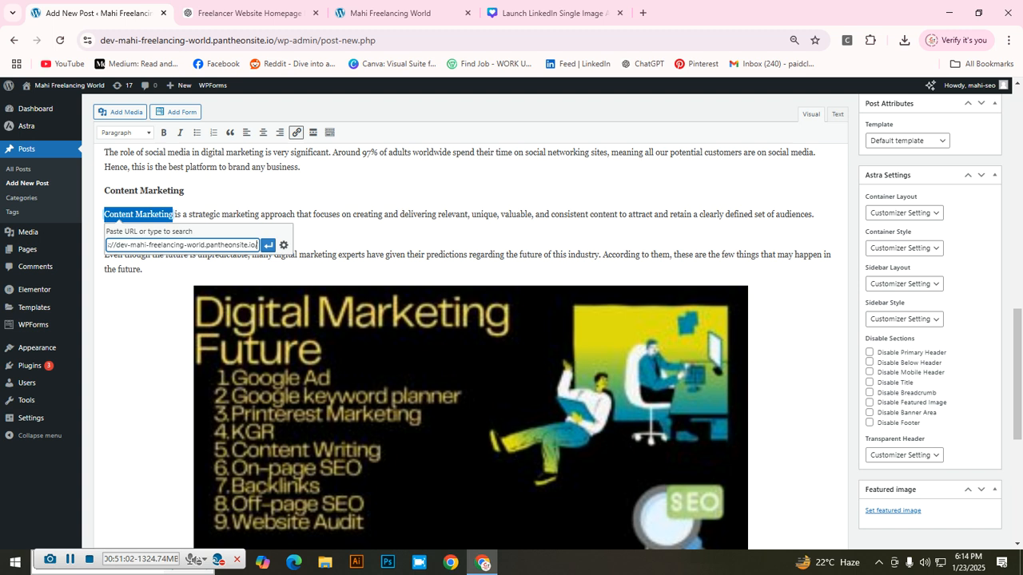
{"action": "left_click", "coordinate": [268, 245]}
{"action": "scroll", "coordinate": [471, 344], "scroll_direction": "down", "scroll_amount": 5}
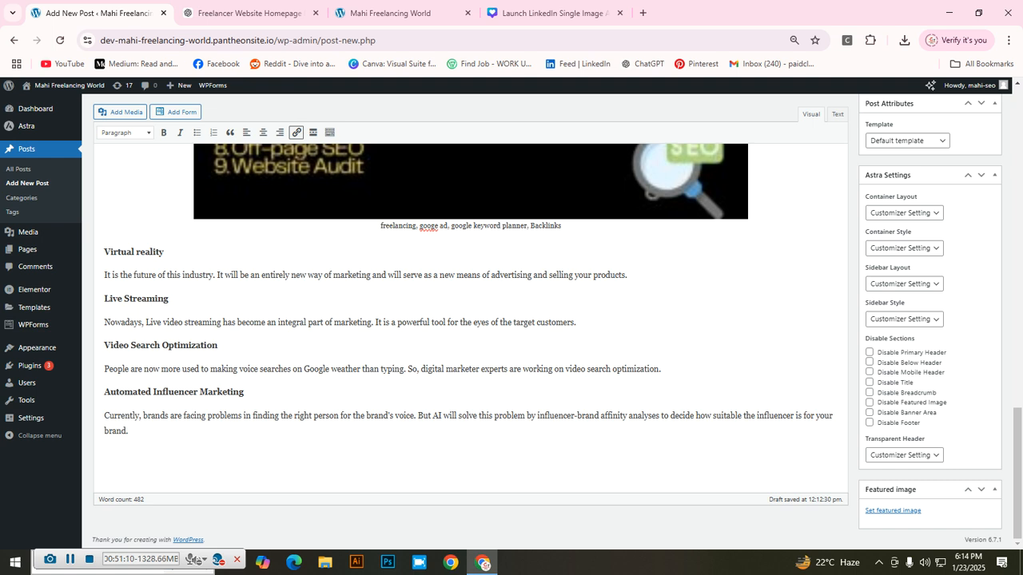
Step: Link 'Influencer Marketing' in the Automated Influencer Marketing heading to the homepage
{"action": "left_click_drag", "start_coordinate": [152, 391], "coordinate": [245, 391]}
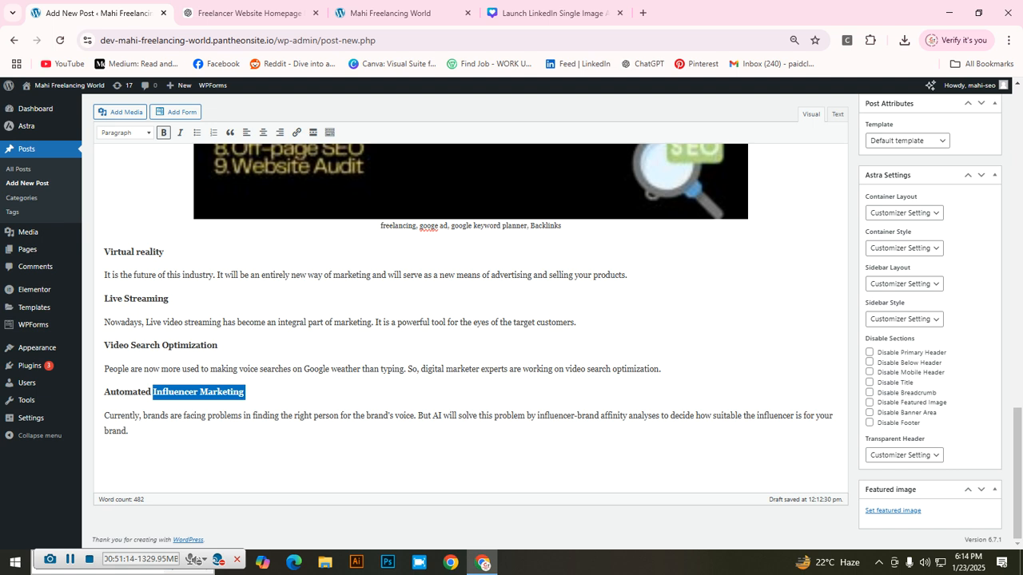
{"action": "left_click", "coordinate": [296, 133]}
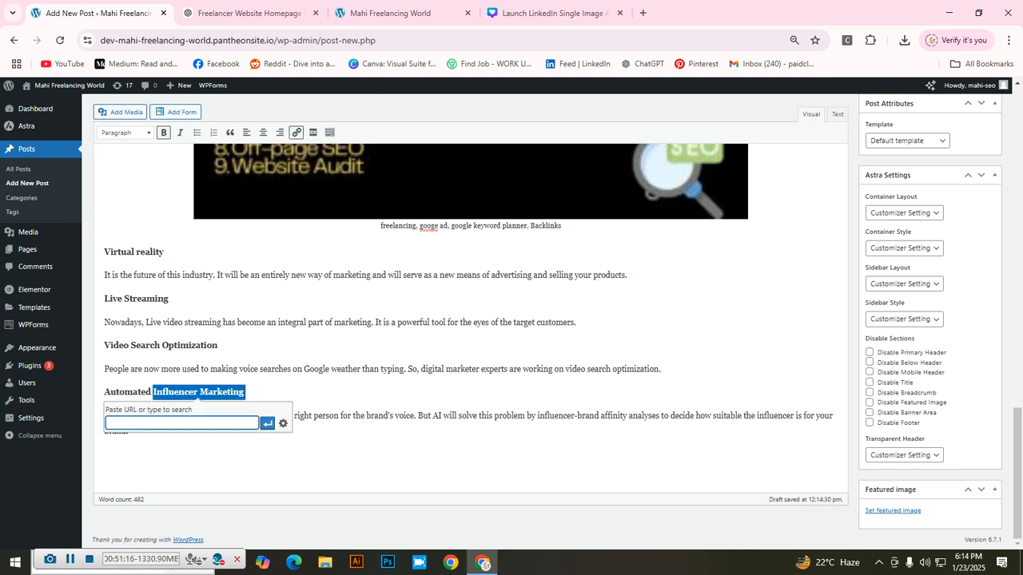
{"action": "key", "text": "ctrl+v"}
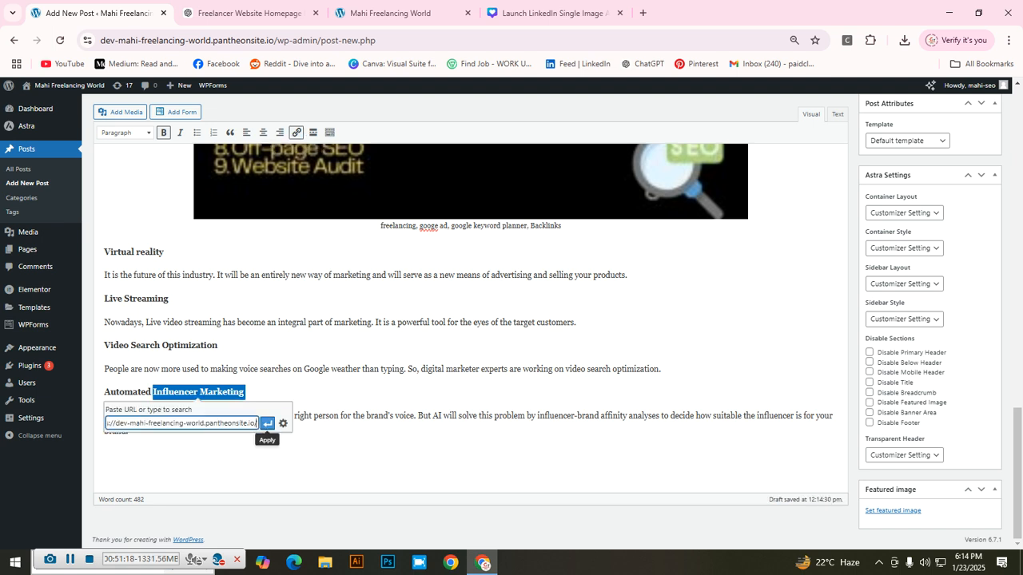
{"action": "left_click", "coordinate": [268, 424]}
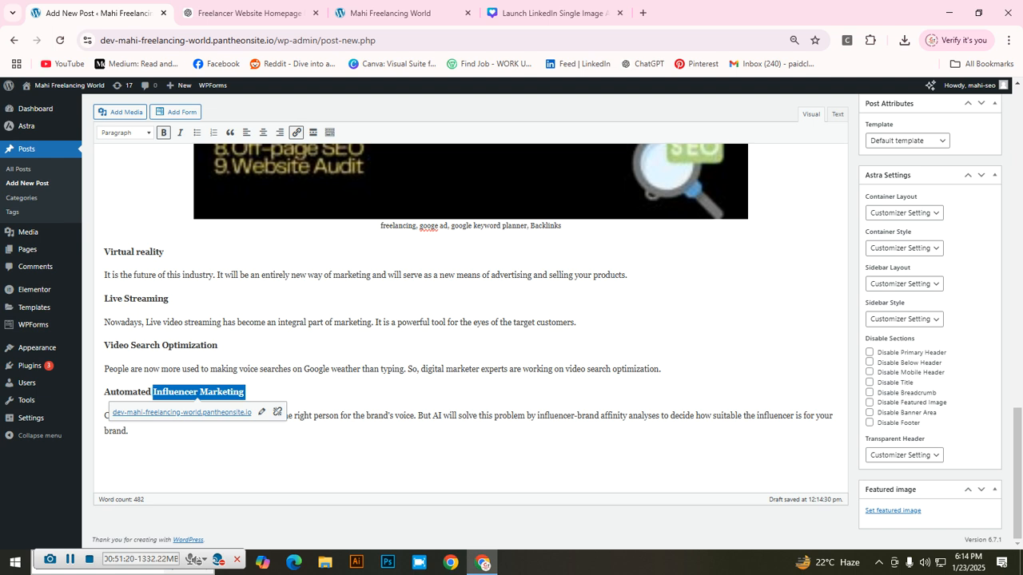
{"action": "scroll", "coordinate": [471, 319], "scroll_direction": "up", "scroll_amount": 15}
{"action": "scroll", "coordinate": [471, 319], "scroll_direction": "up", "scroll_amount": 2}
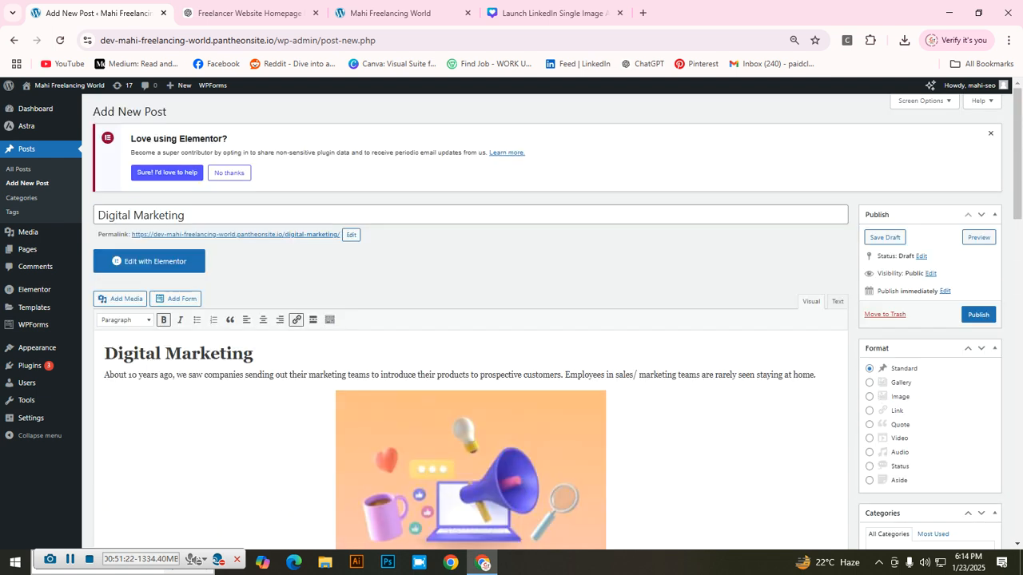
Step: Close the LinkedIn launch tab and scroll down to the Digital Marketing paragraph
{"action": "scroll", "coordinate": [471, 319], "scroll_direction": "down", "scroll_amount": 1}
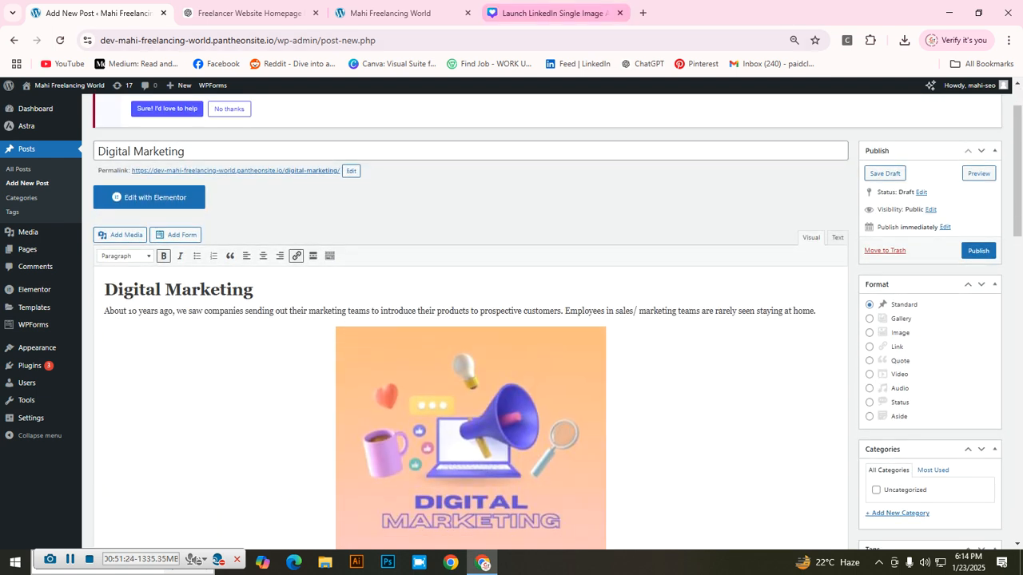
{"action": "left_click", "coordinate": [618, 13]}
{"action": "scroll", "coordinate": [470, 320], "scroll_direction": "down", "scroll_amount": 3}
{"action": "scroll", "coordinate": [471, 320], "scroll_direction": "down", "scroll_amount": 3}
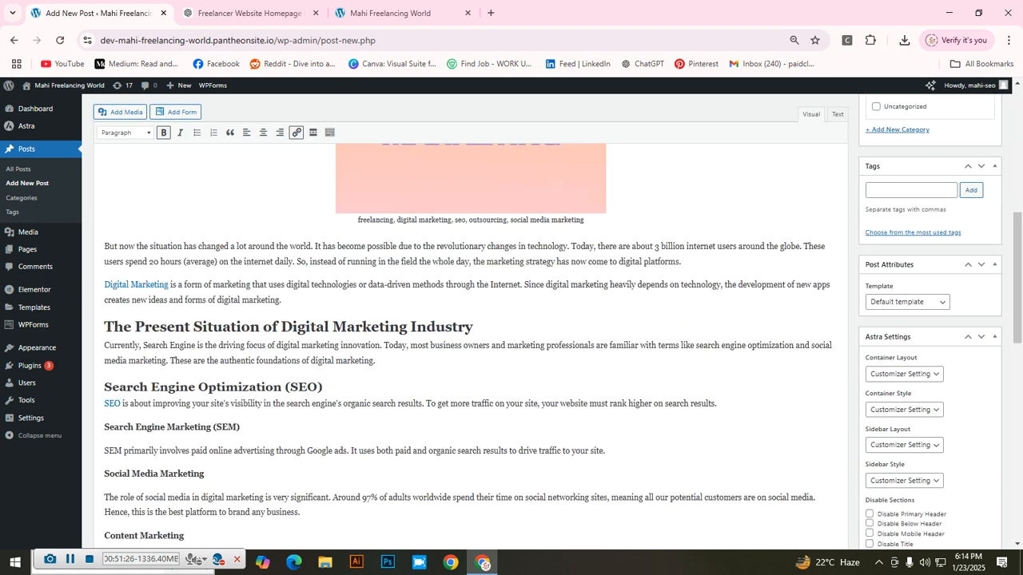
{"action": "scroll", "coordinate": [471, 320], "scroll_direction": "down", "scroll_amount": 1}
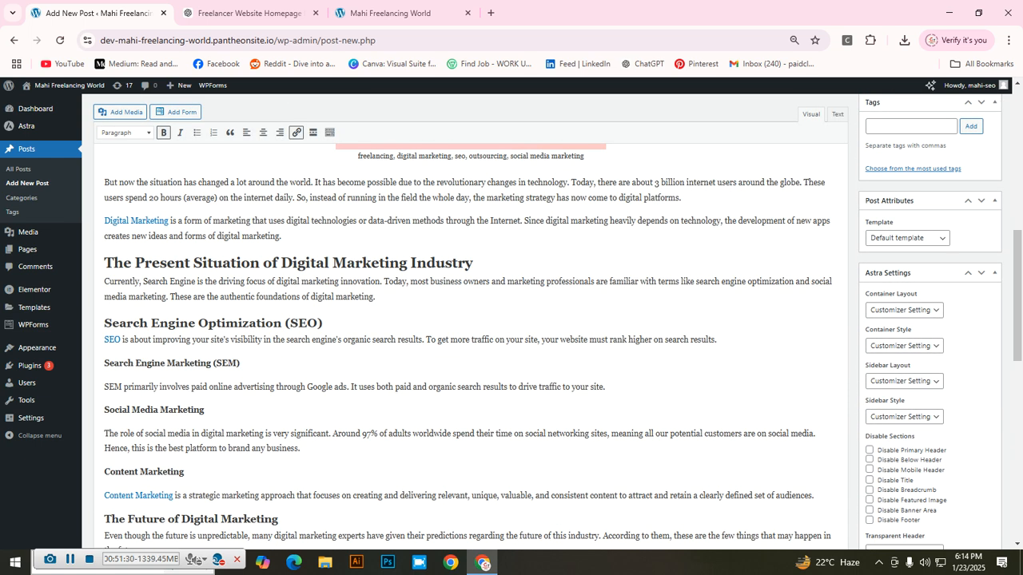
Step: Select exactly the phrase 'digital technologies' and start a link for it
{"action": "left_click_drag", "start_coordinate": [286, 220], "coordinate": [359, 221]}
{"action": "left_click", "coordinate": [284, 236]}
{"action": "left_click_drag", "start_coordinate": [286, 221], "coordinate": [354, 220]}
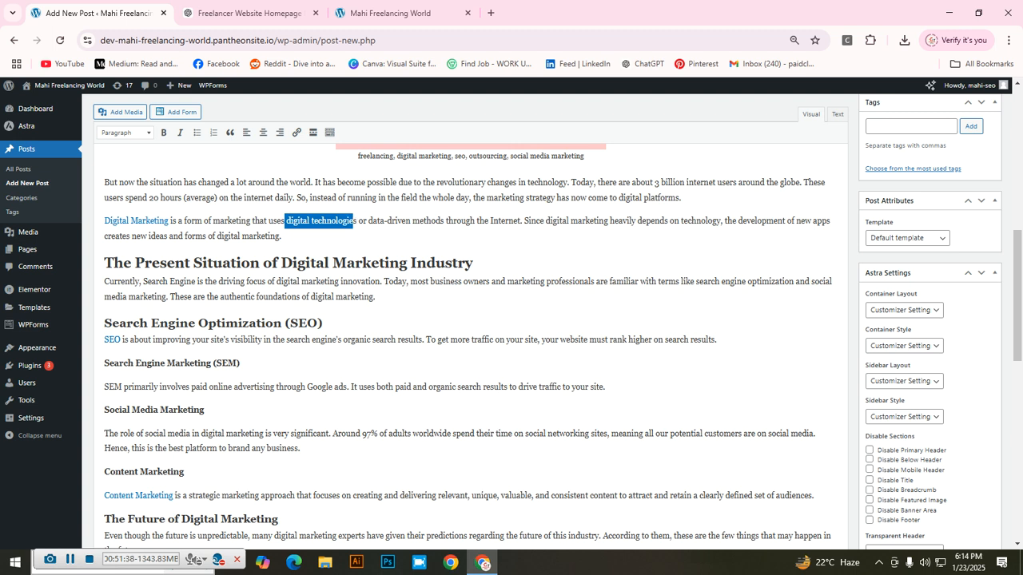
{"action": "left_click_drag", "start_coordinate": [357, 220], "coordinate": [285, 220]}
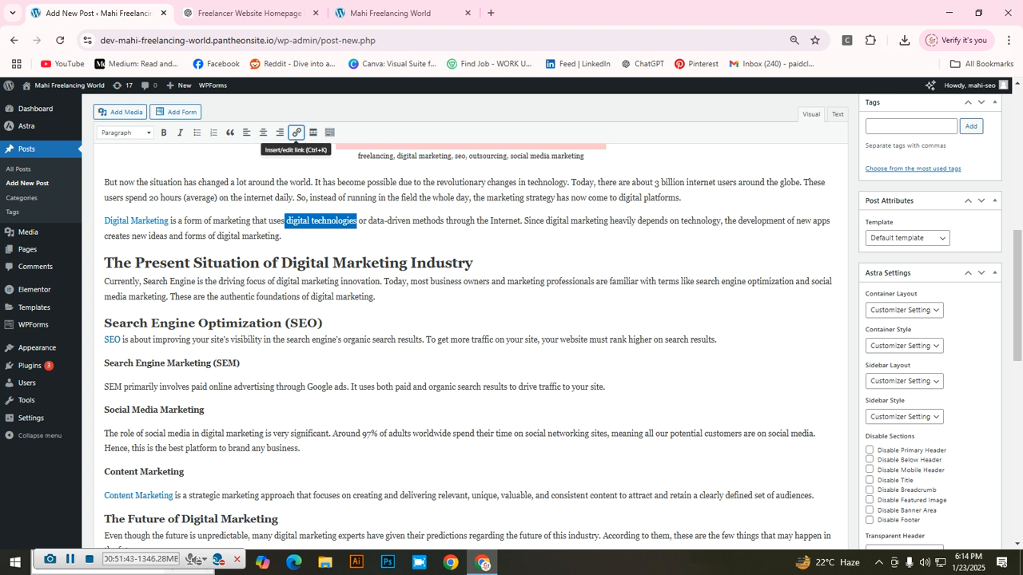
{"action": "left_click", "coordinate": [296, 133]}
{"action": "key", "text": "ctrl+t"}
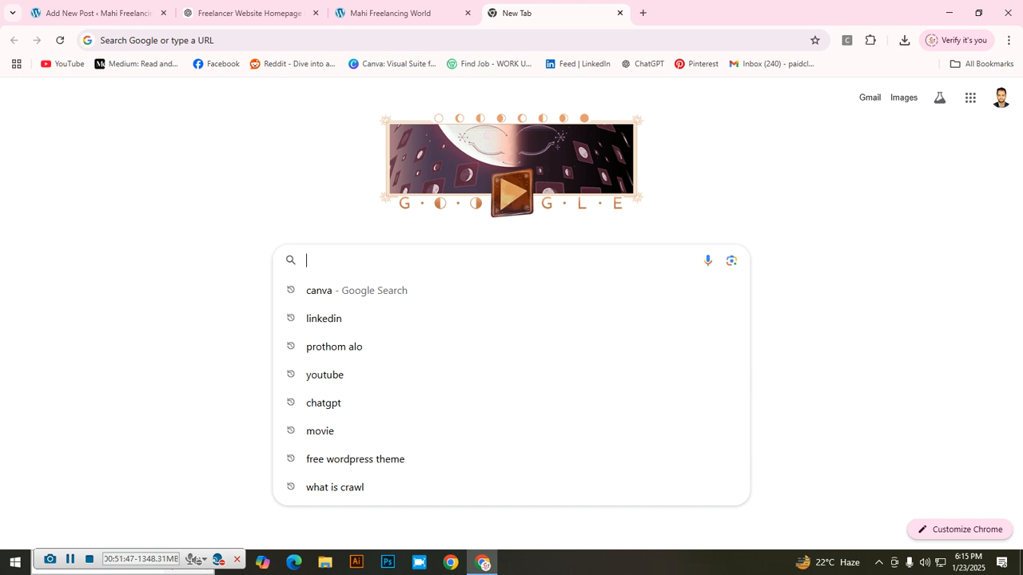
Step: Search Google for 'digital knowladge'
{"action": "type", "text": "digital knowladge"}
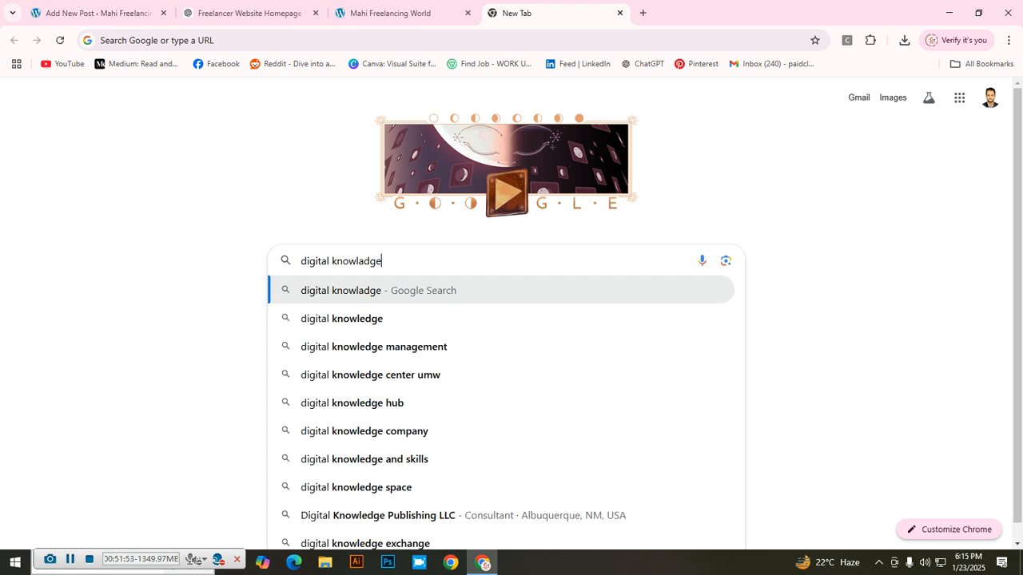
{"action": "key", "text": "Return"}
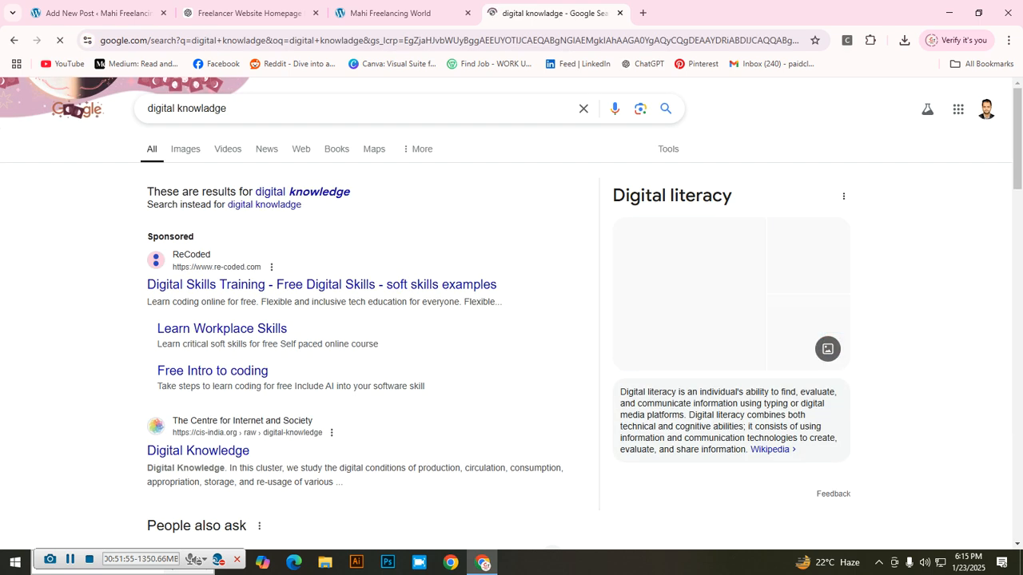
{"action": "scroll", "coordinate": [511, 319], "scroll_direction": "down", "scroll_amount": 2}
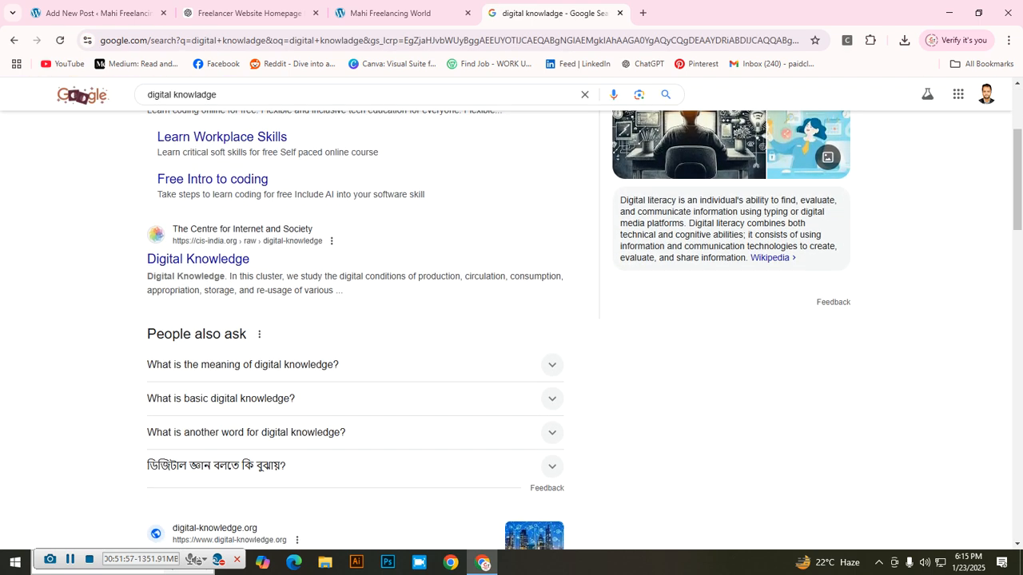
{"action": "scroll", "coordinate": [240, 303], "scroll_direction": "down", "scroll_amount": 3}
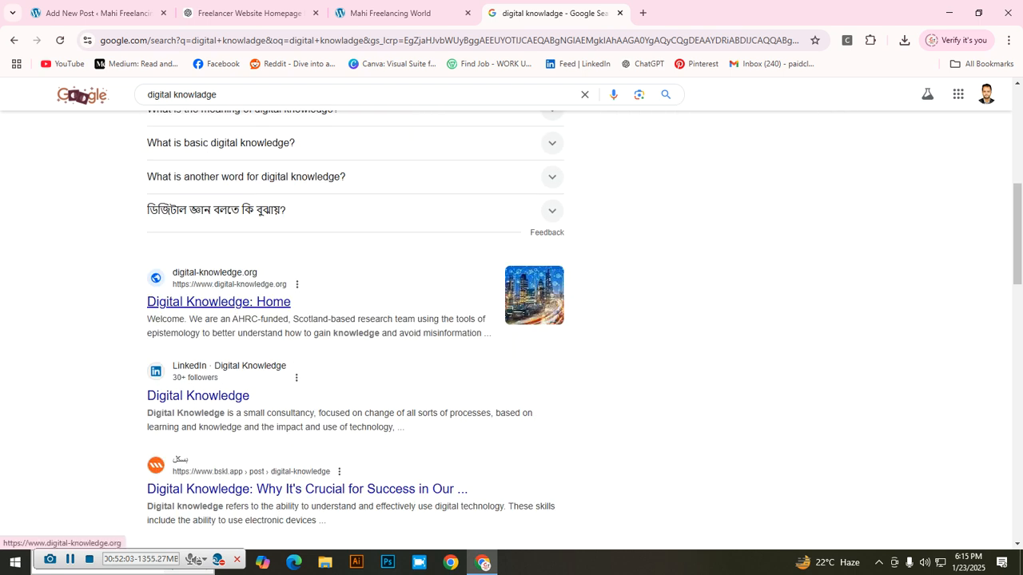
{"action": "scroll", "coordinate": [200, 367], "scroll_direction": "down", "scroll_amount": 1}
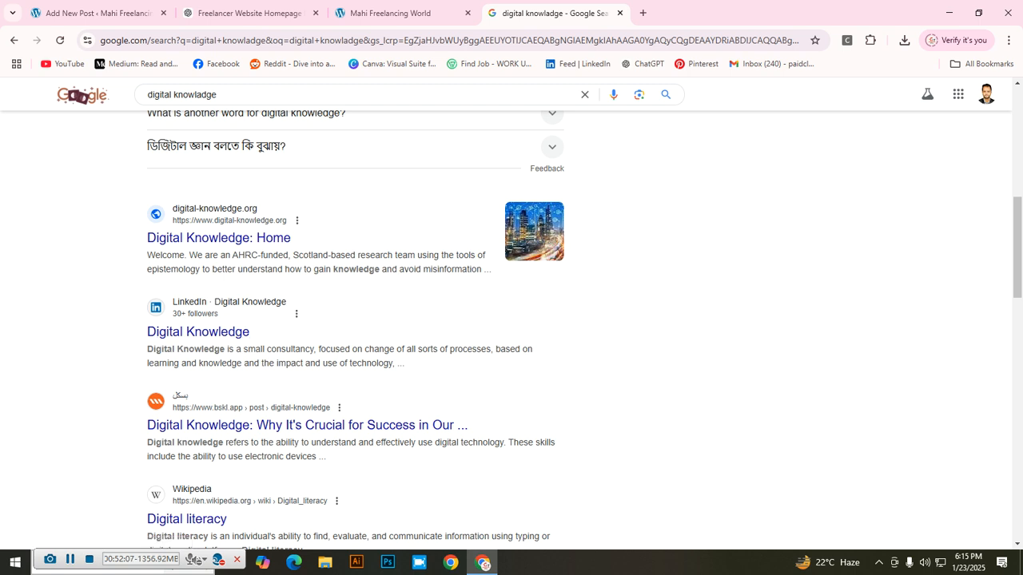
Step: Open the Digital Knowledge LinkedIn page and copy its address
{"action": "left_click", "coordinate": [297, 314]}
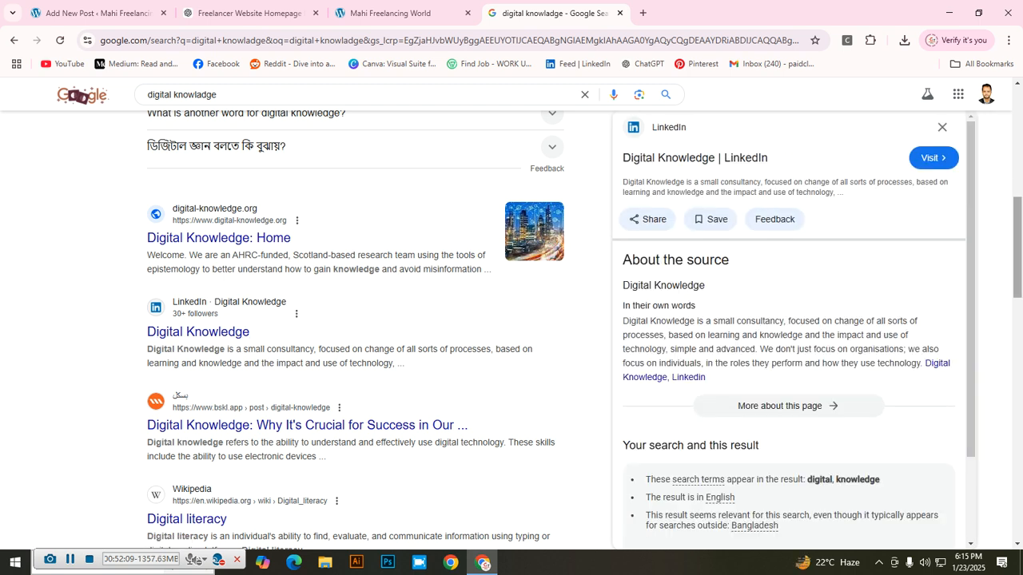
{"action": "left_click", "coordinate": [942, 127]}
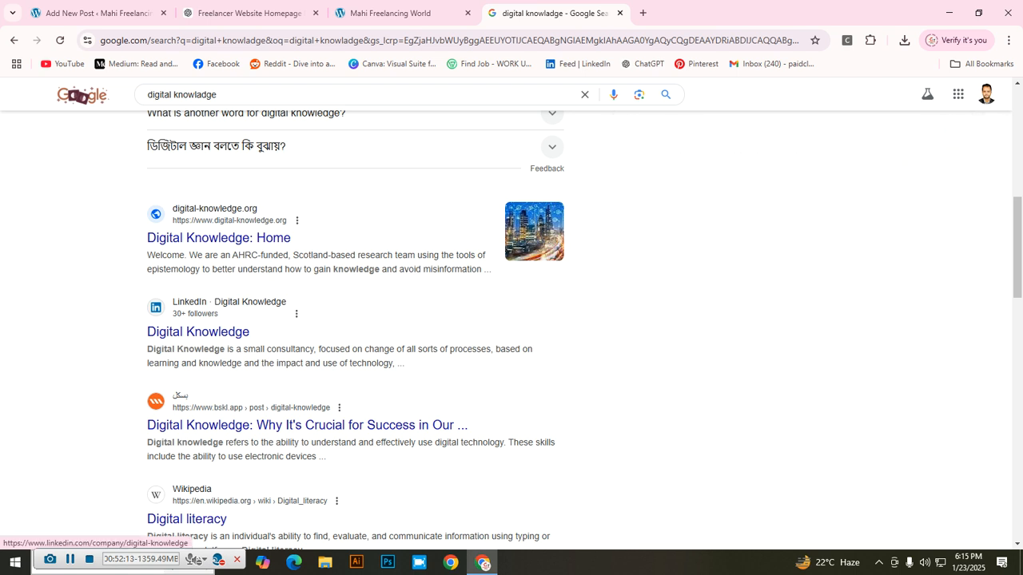
{"action": "left_click", "coordinate": [198, 331]}
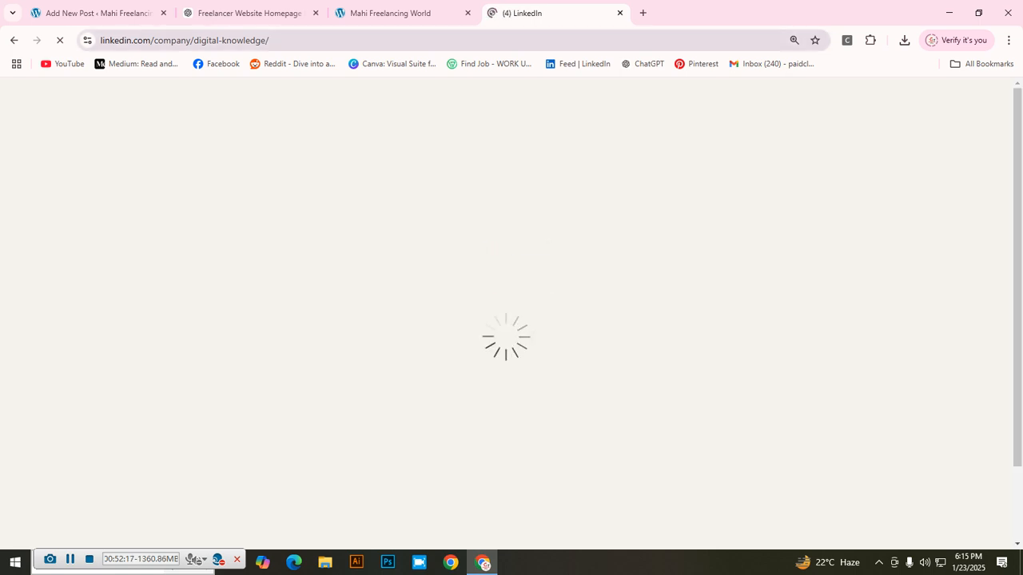
{"action": "left_click", "coordinate": [229, 40]}
{"action": "key", "text": "ctrl+c"}
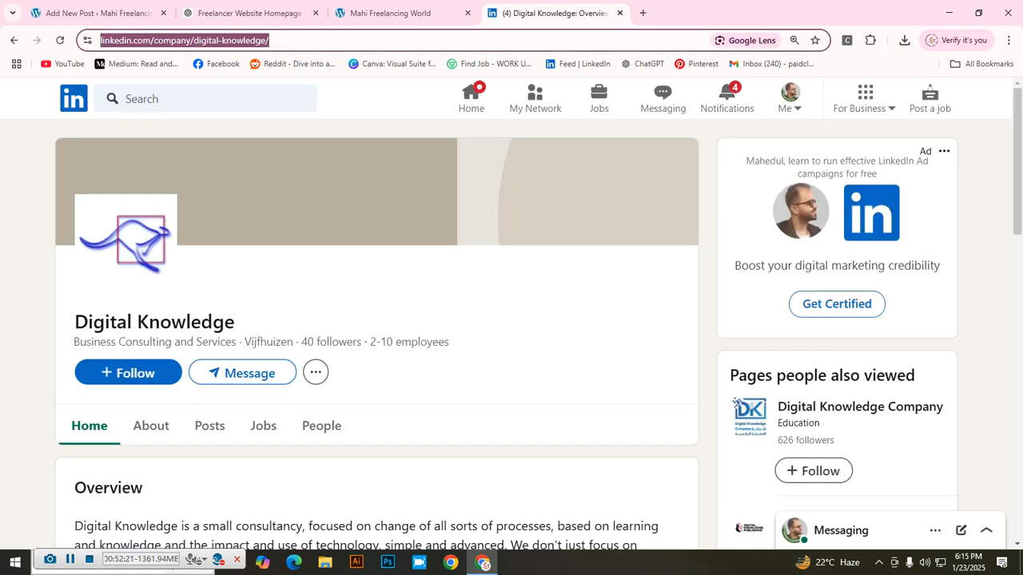
{"action": "left_click", "coordinate": [99, 13]}
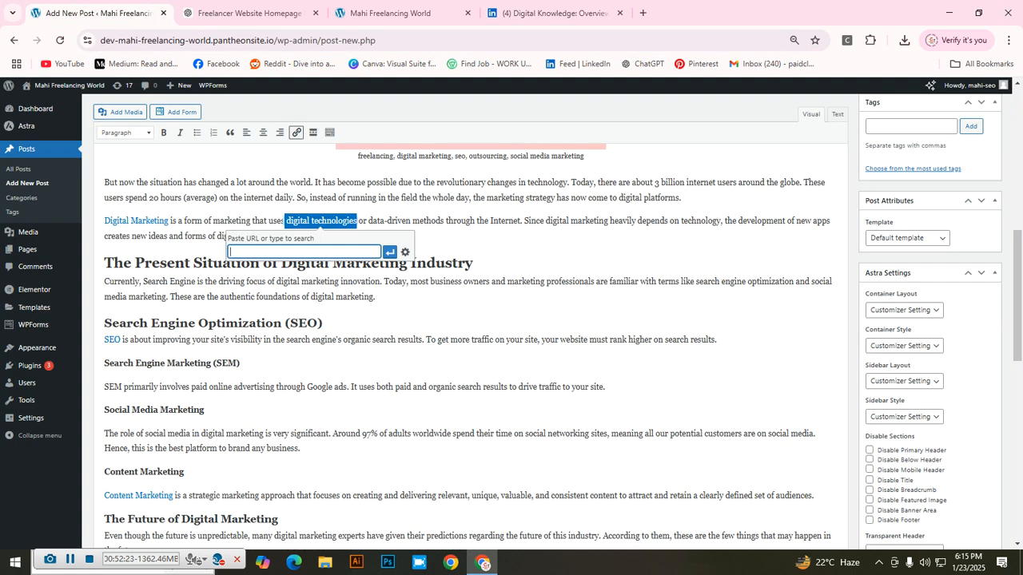
Step: Paste the LinkedIn address and apply it as the link on 'digital technologies'
{"action": "right_click", "coordinate": [257, 253]}
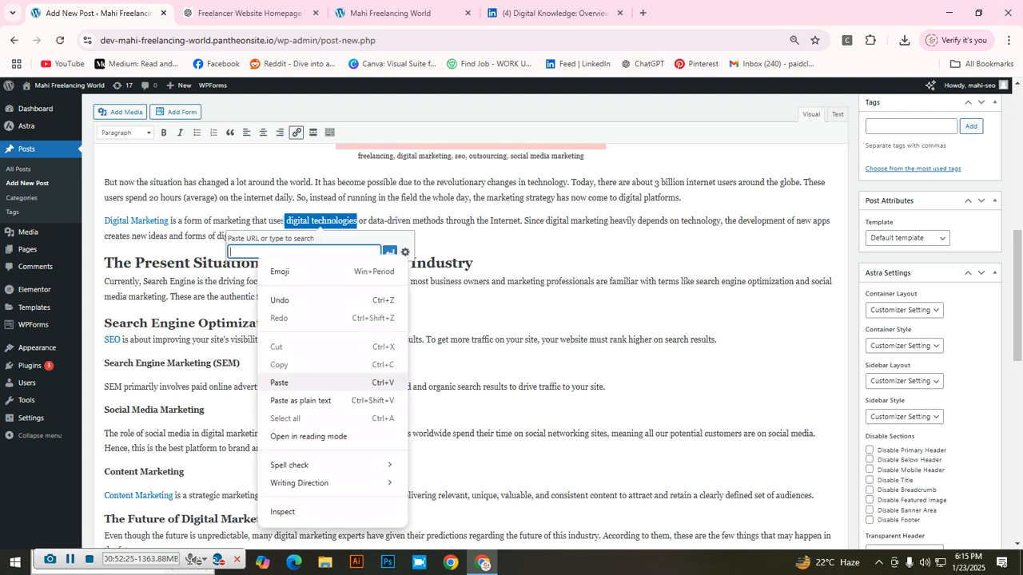
{"action": "left_click", "coordinate": [279, 383]}
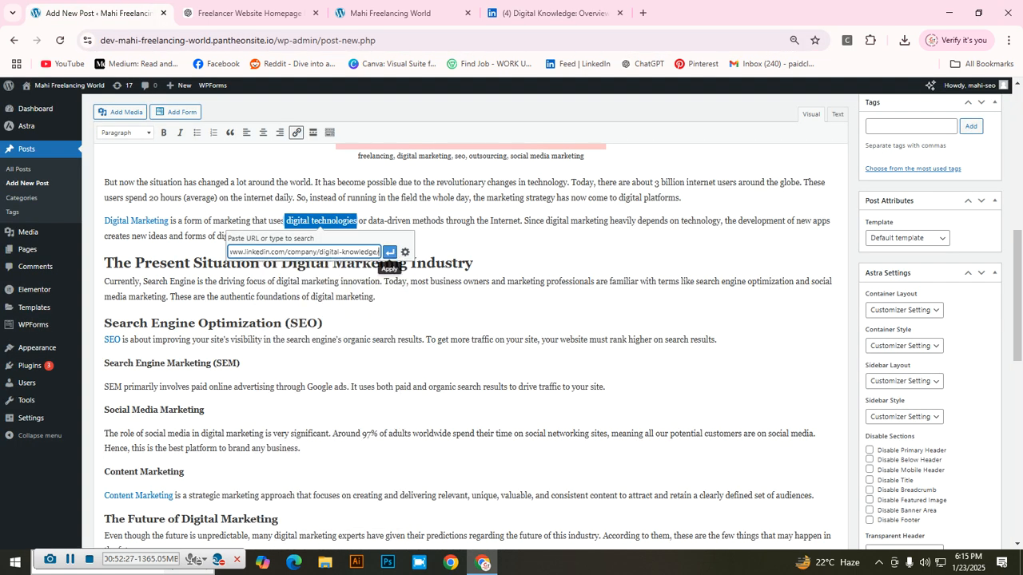
{"action": "left_click", "coordinate": [389, 252]}
{"action": "left_click", "coordinate": [284, 237]}
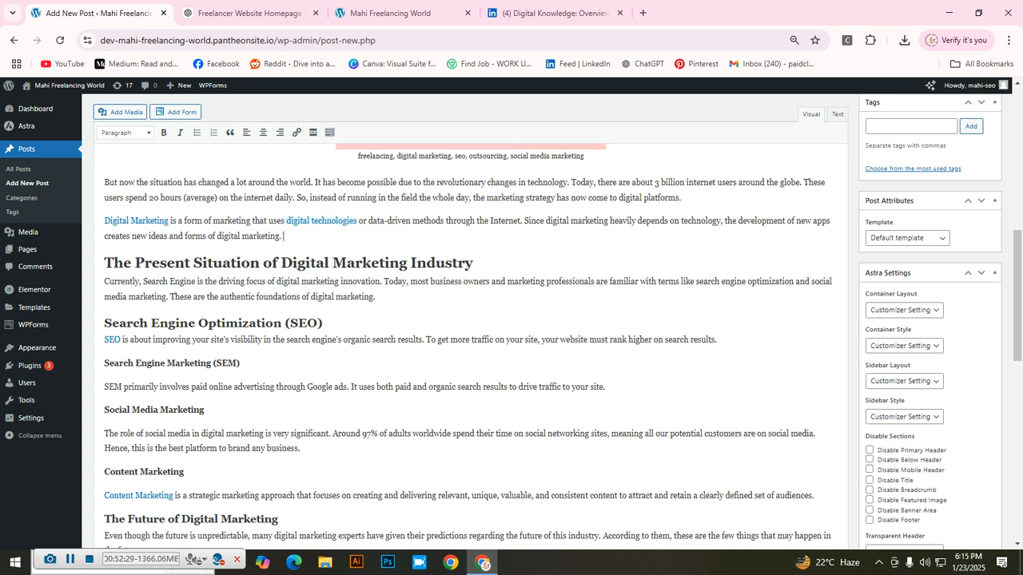
Step: Select the Virtual reality heading, start a link for it, and close the LinkedIn tab
{"action": "scroll", "coordinate": [472, 343], "scroll_direction": "down", "scroll_amount": 3}
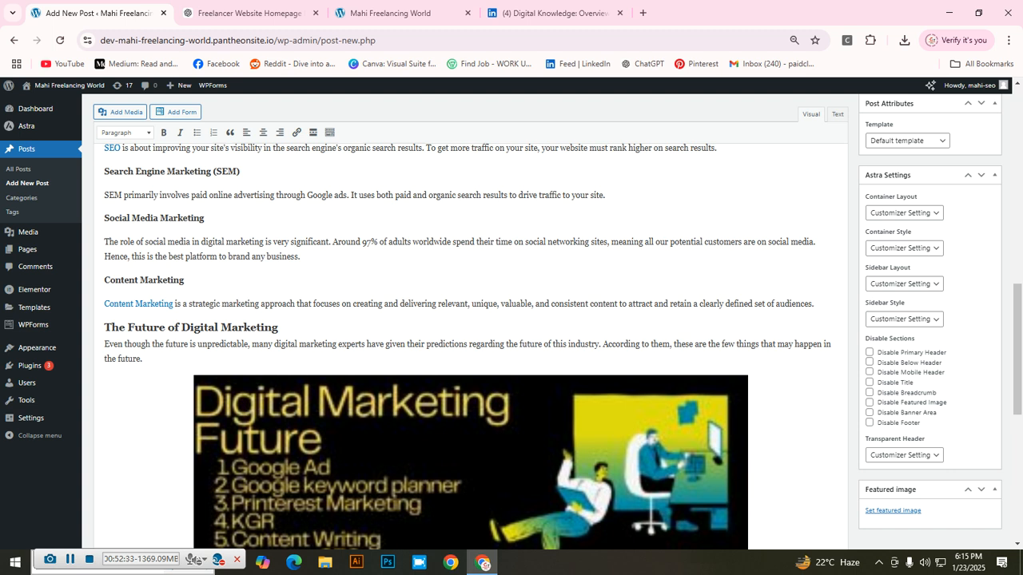
{"action": "scroll", "coordinate": [471, 343], "scroll_direction": "down", "scroll_amount": 2}
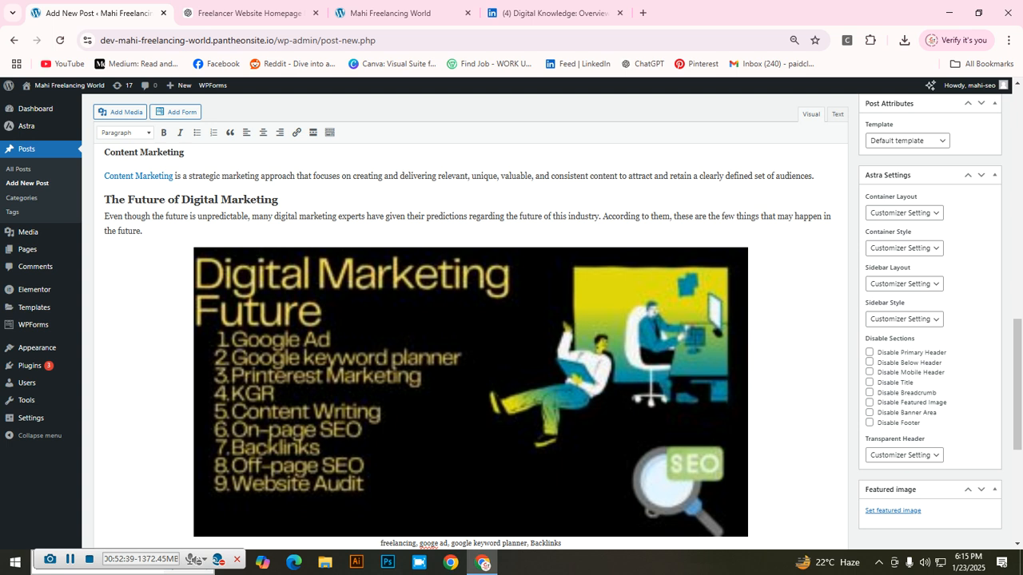
{"action": "scroll", "coordinate": [472, 336], "scroll_direction": "down", "scroll_amount": 4}
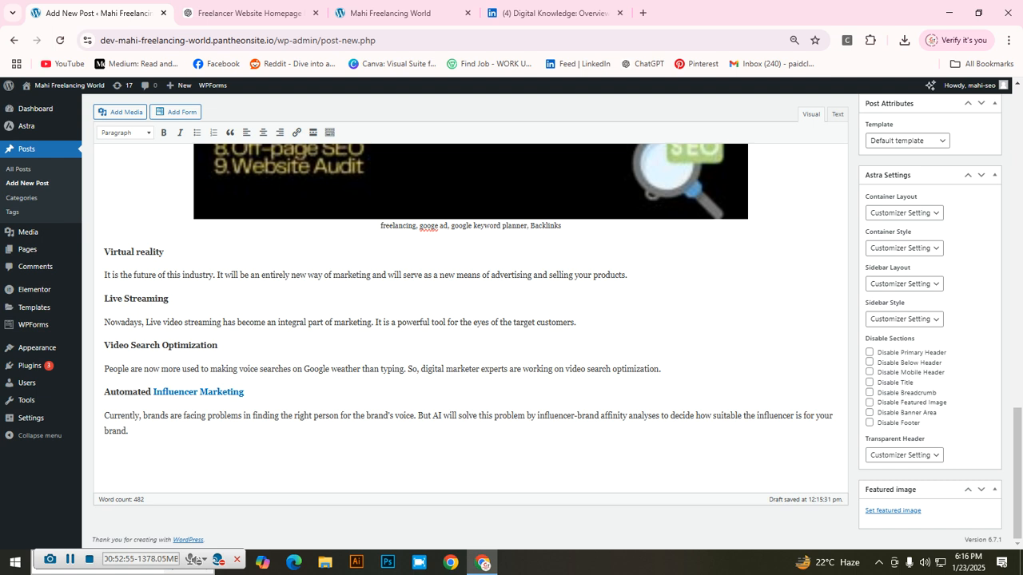
{"action": "key", "text": "ctrl+b"}
{"action": "left_click_drag", "start_coordinate": [165, 253], "coordinate": [104, 252]}
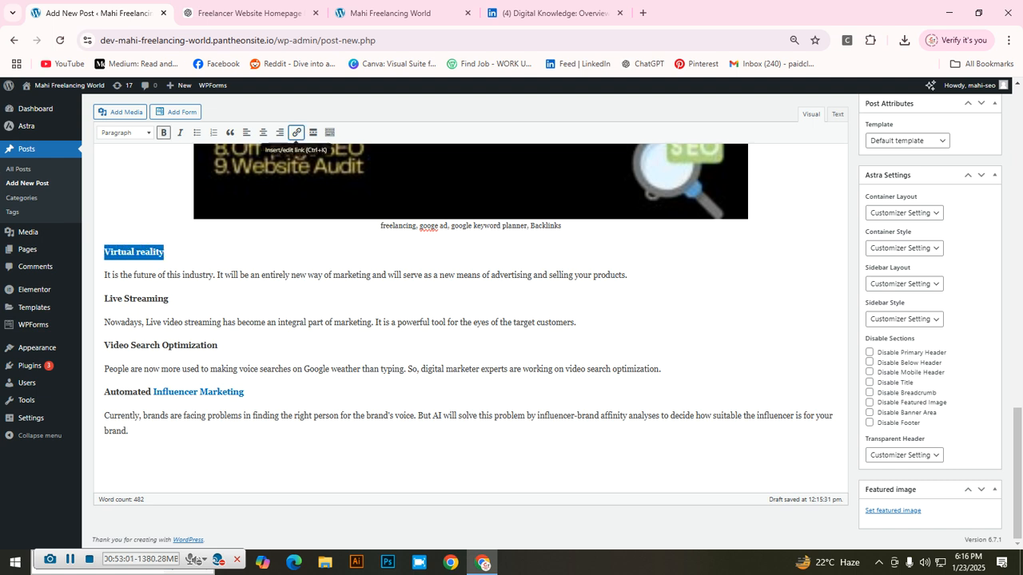
{"action": "left_click", "coordinate": [296, 132]}
{"action": "left_click", "coordinate": [620, 12]}
{"action": "left_click", "coordinate": [490, 13]}
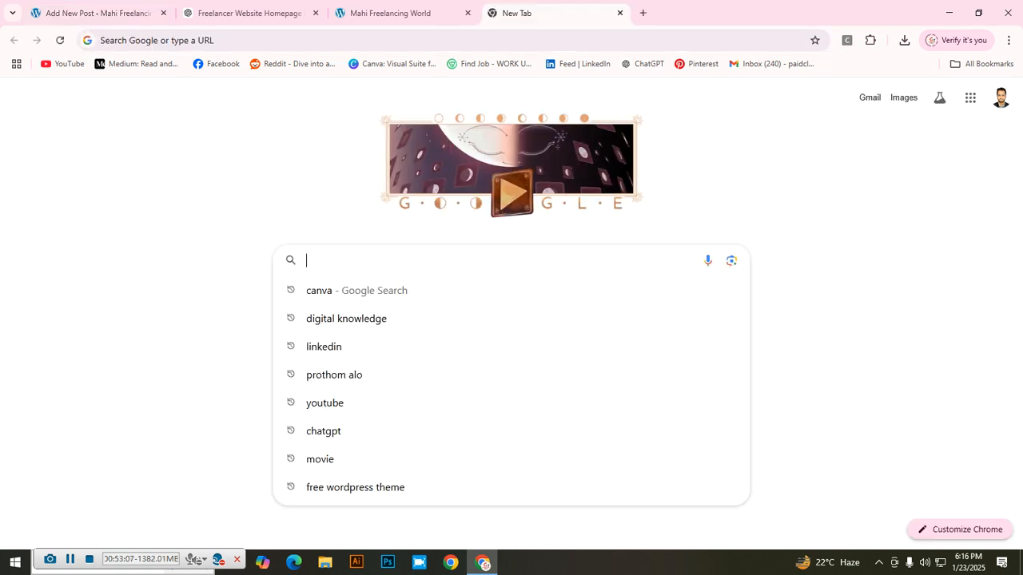
Step: Search Google for 'virtual realit' and expand the AI overview
{"action": "type", "text": "vir"}
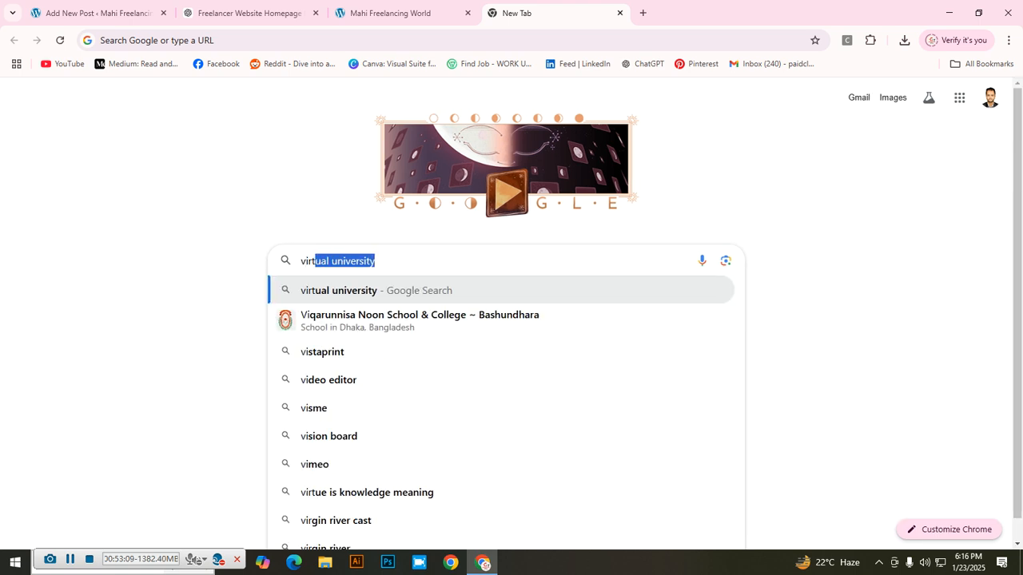
{"action": "type", "text": "tual realit"}
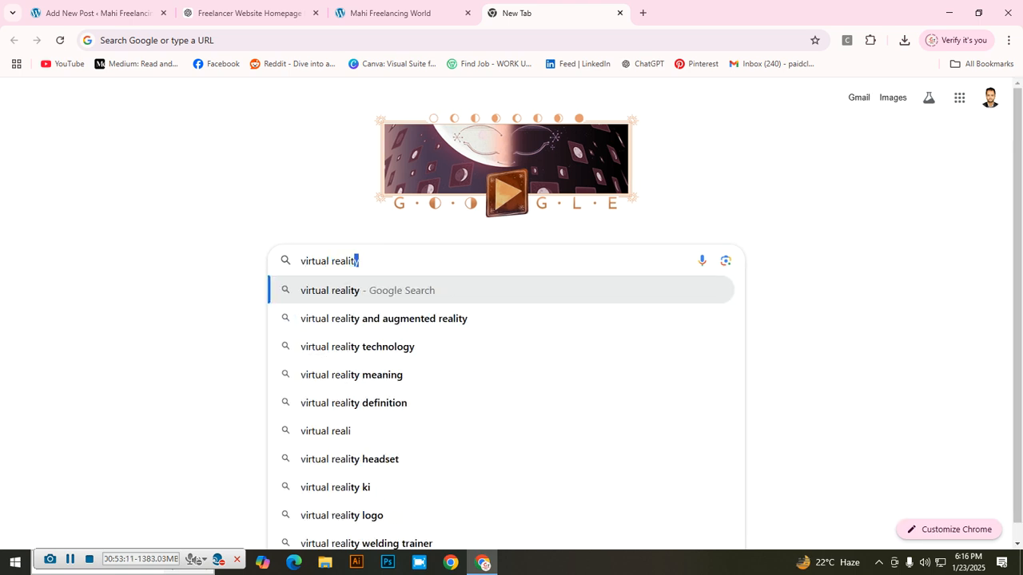
{"action": "key", "text": "Return"}
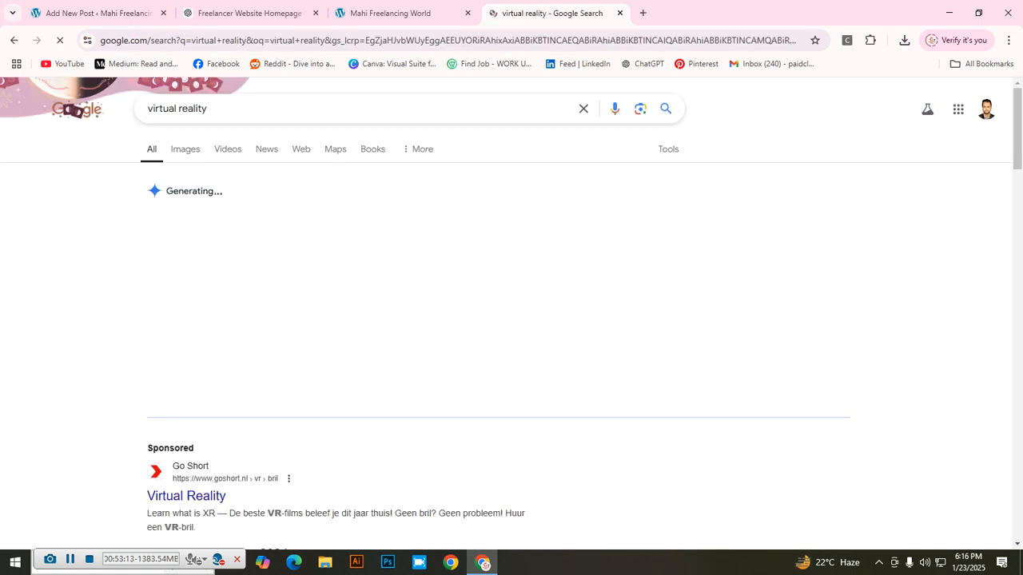
{"action": "scroll", "coordinate": [512, 320], "scroll_direction": "down", "scroll_amount": 3}
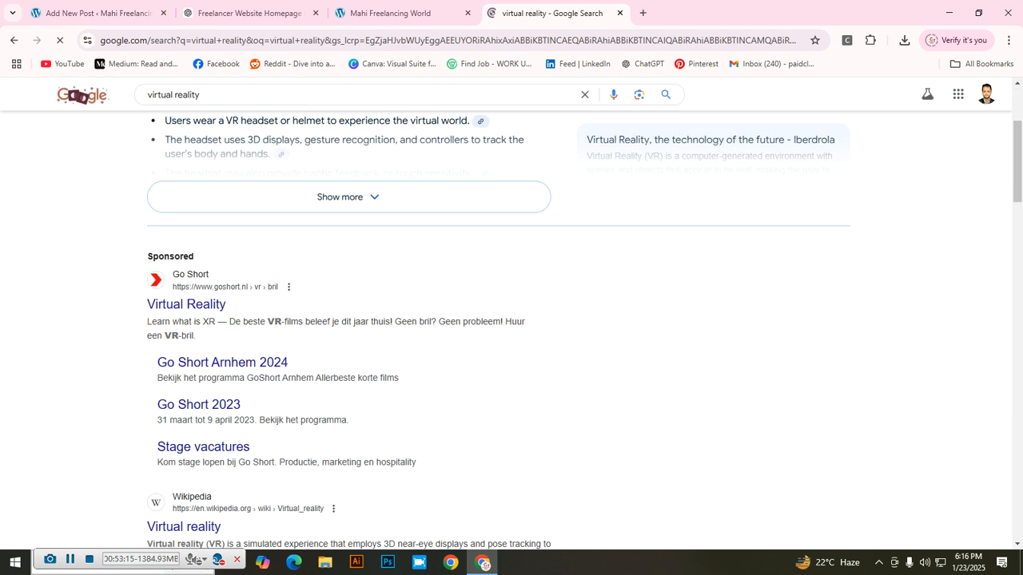
{"action": "scroll", "coordinate": [349, 320], "scroll_direction": "down", "scroll_amount": 1}
{"action": "scroll", "coordinate": [348, 320], "scroll_direction": "up", "scroll_amount": 1}
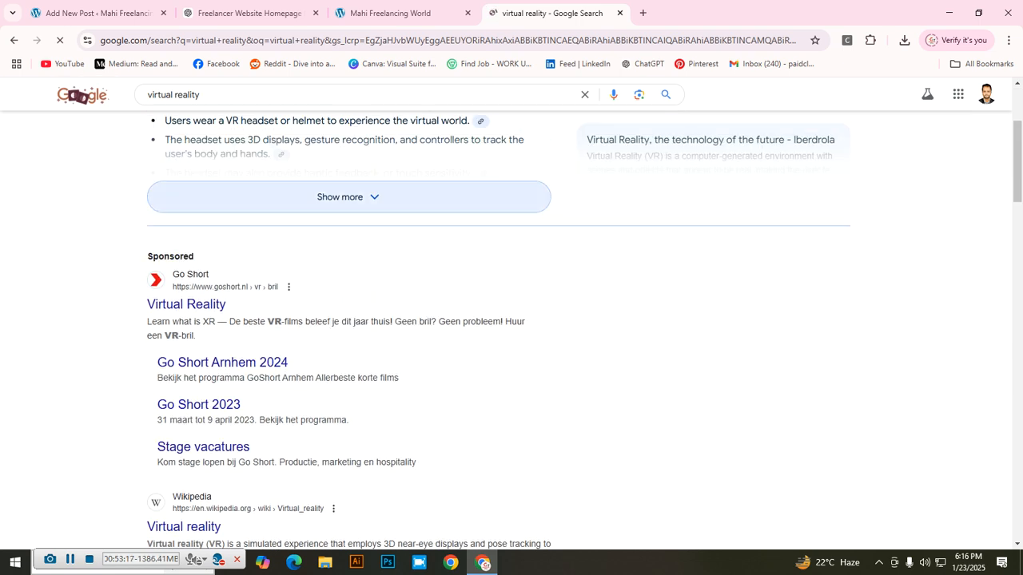
{"action": "left_click", "coordinate": [349, 197]}
{"action": "scroll", "coordinate": [348, 320], "scroll_direction": "up", "scroll_amount": 3}
{"action": "scroll", "coordinate": [348, 319], "scroll_direction": "down", "scroll_amount": 6}
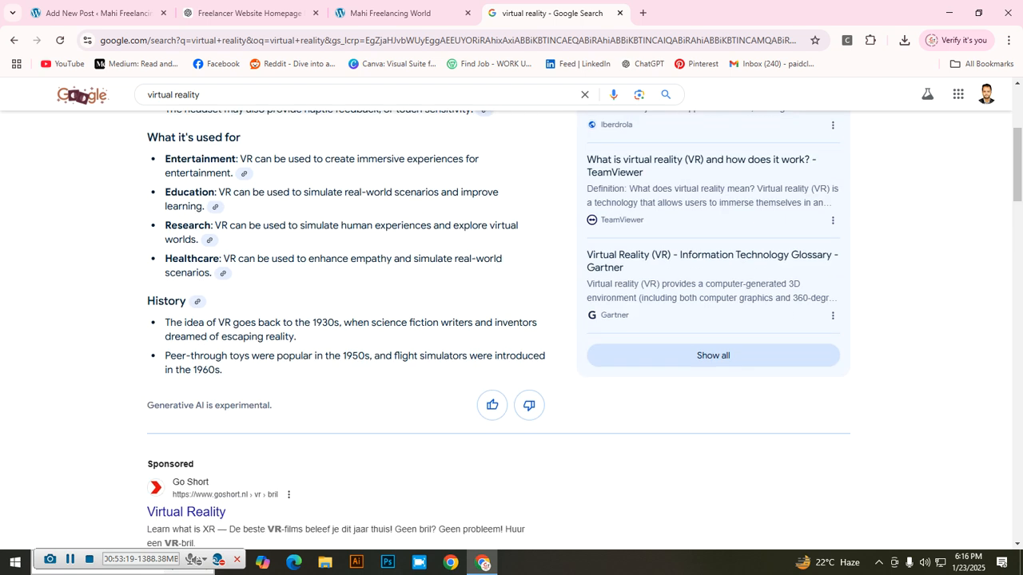
{"action": "scroll", "coordinate": [184, 352], "scroll_direction": "down", "scroll_amount": 3}
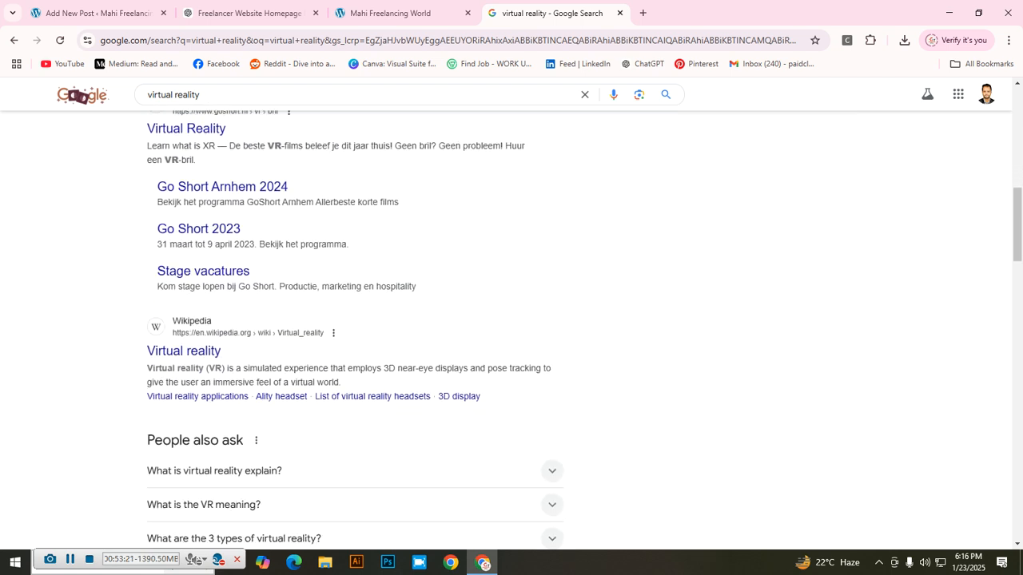
Step: Copy the Wikipedia result's link address and return to the post's link field
{"action": "right_click", "coordinate": [257, 336]}
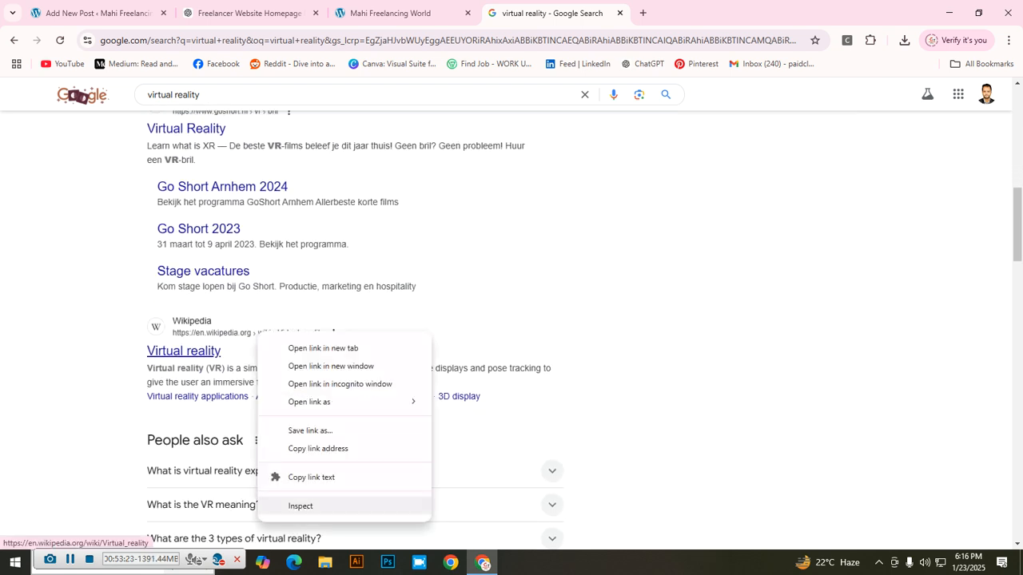
{"action": "left_click", "coordinate": [318, 449]}
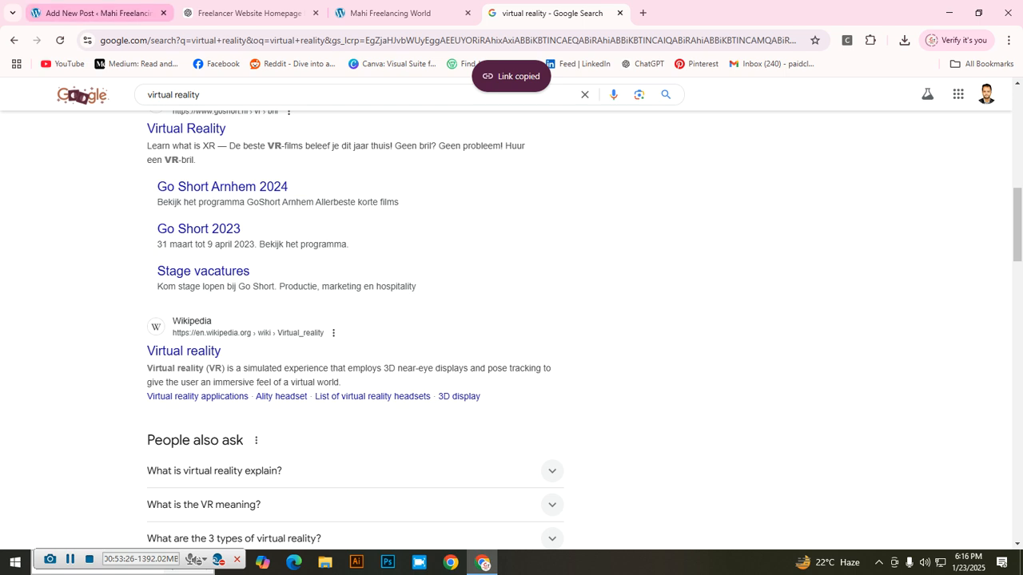
{"action": "left_click", "coordinate": [96, 12]}
{"action": "right_click", "coordinate": [190, 282]}
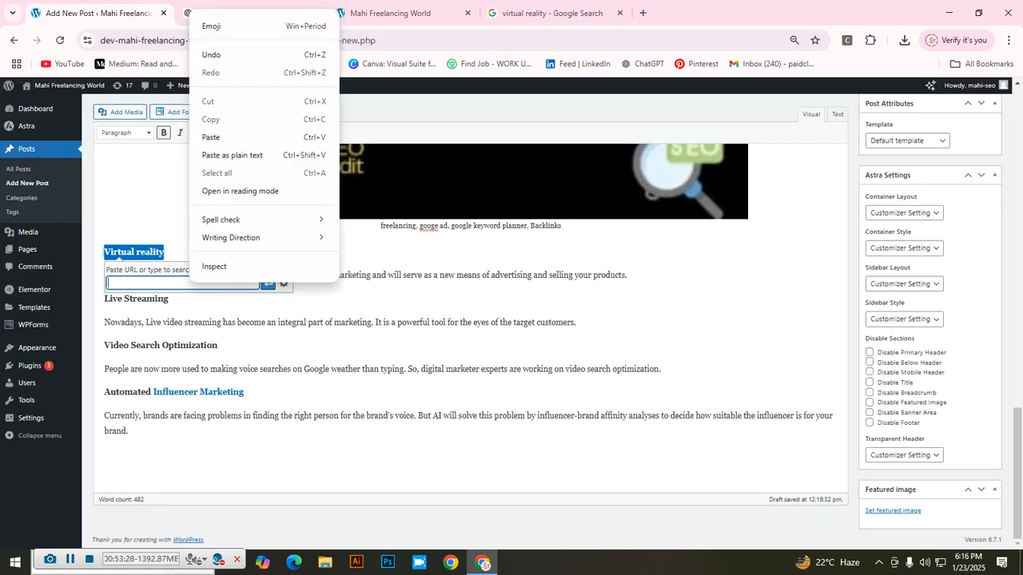
Step: Paste the Wikipedia address and apply it as the Virtual reality heading's link
{"action": "left_click", "coordinate": [212, 137]}
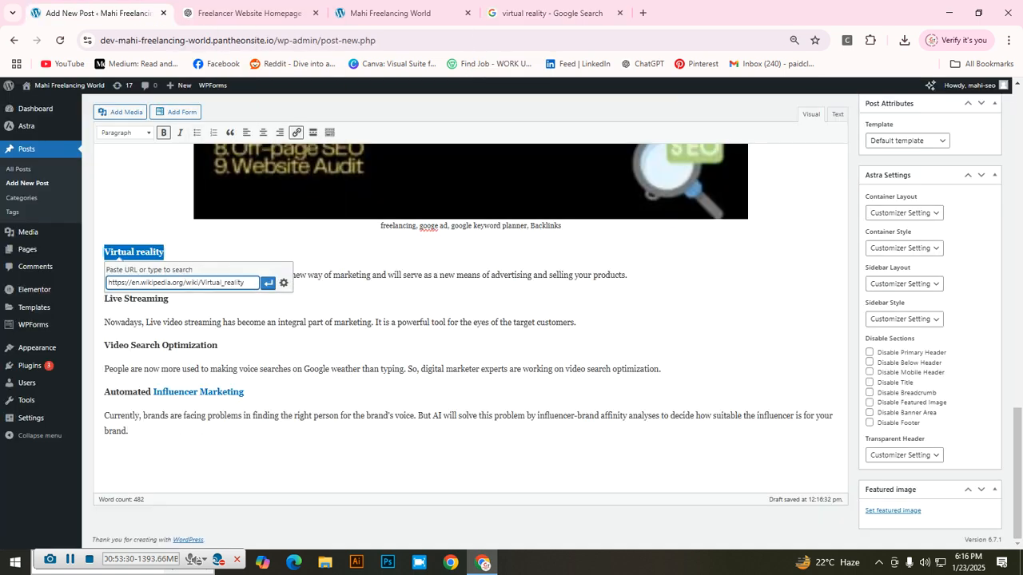
{"action": "left_click", "coordinate": [267, 283]}
{"action": "left_click", "coordinate": [352, 322]}
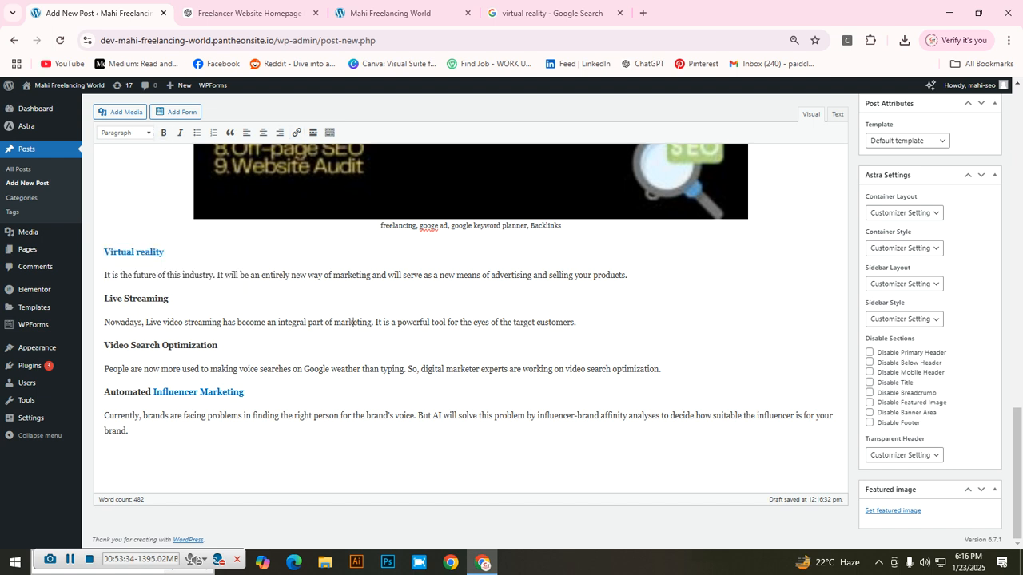
Step: Close the search tab and test the link by opening, then closing, the Wikipedia article
{"action": "left_click", "coordinate": [620, 13]}
{"action": "left_click", "coordinate": [149, 251]}
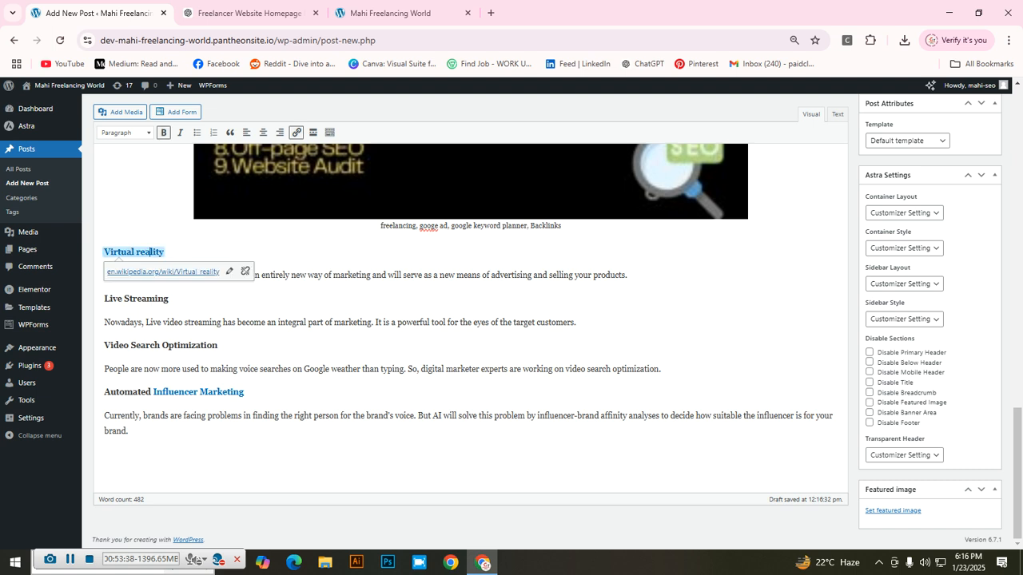
{"action": "left_click", "coordinate": [163, 272]}
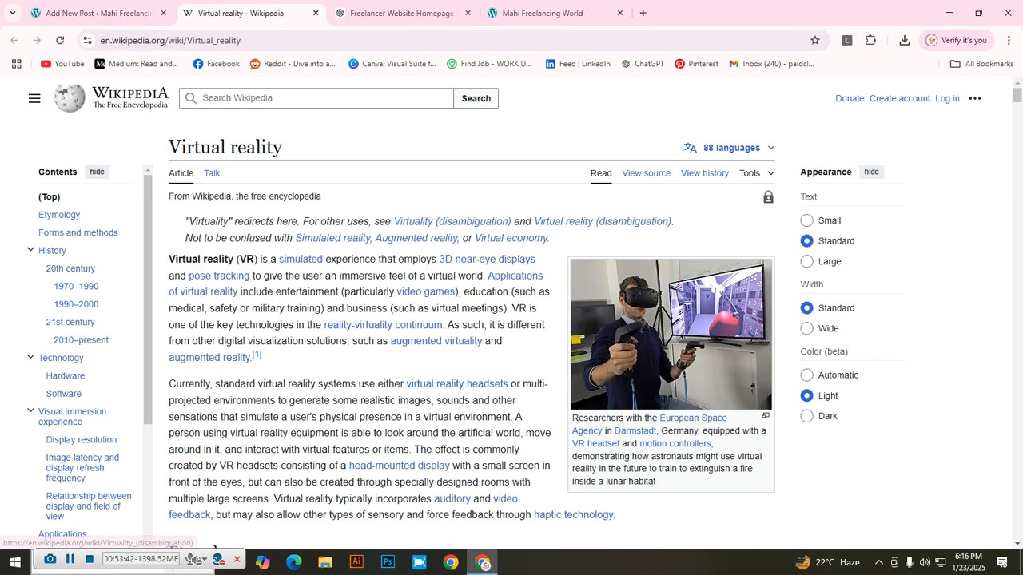
{"action": "left_click", "coordinate": [315, 13]}
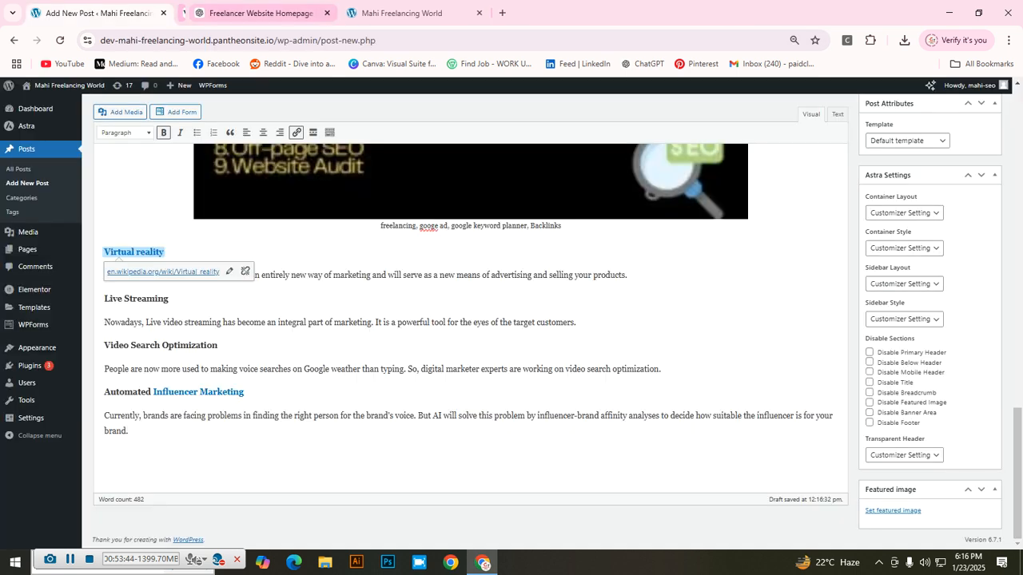
{"action": "left_click", "coordinate": [306, 275]}
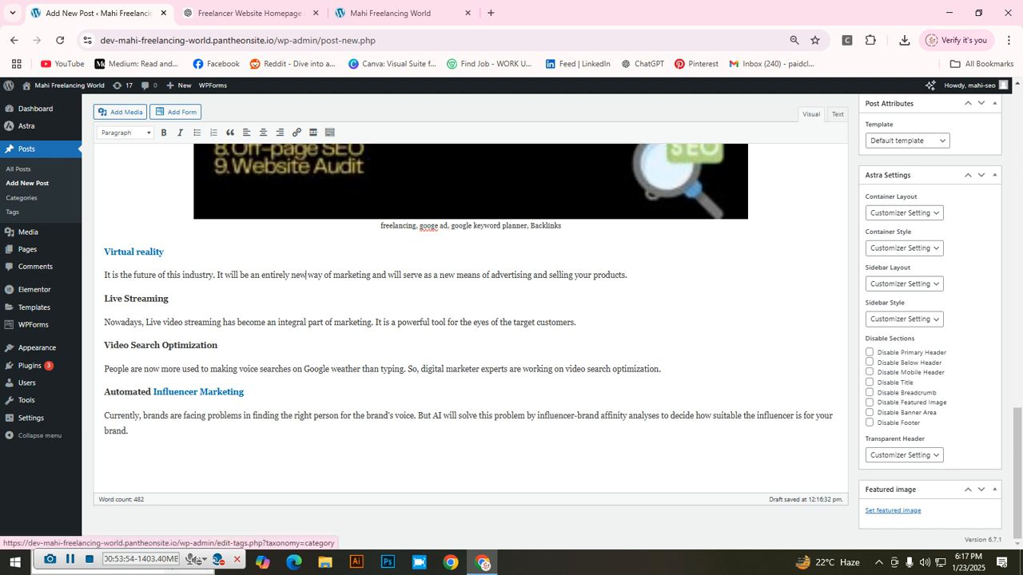
Step: Scroll through the Digital Marketing post and open Chrome's find bar with Ctrl+F
{"action": "scroll", "coordinate": [472, 320], "scroll_direction": "up", "scroll_amount": 1}
{"action": "scroll", "coordinate": [471, 320], "scroll_direction": "up", "scroll_amount": 5}
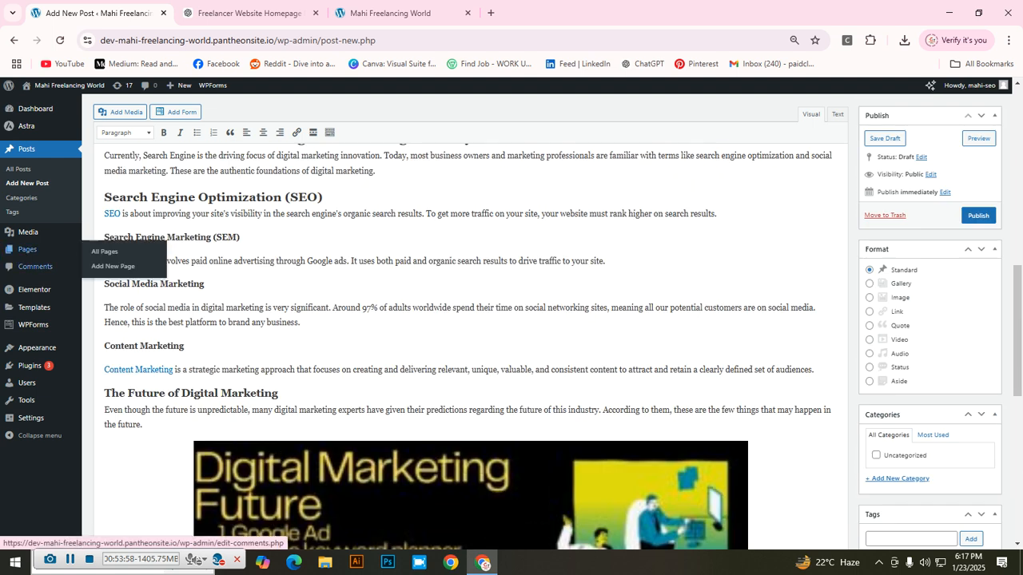
{"action": "scroll", "coordinate": [214, 319], "scroll_direction": "up", "scroll_amount": 8}
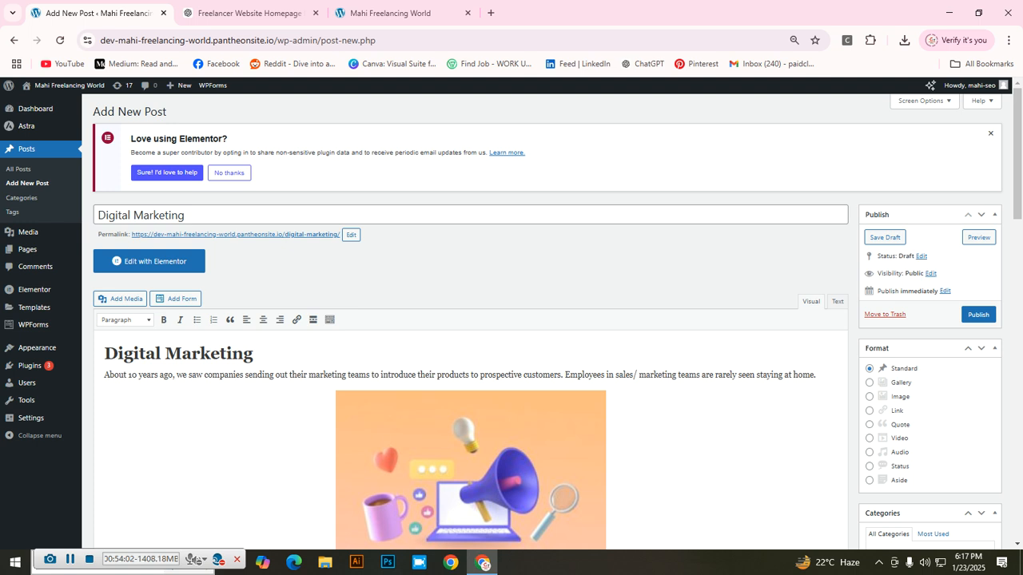
{"action": "scroll", "coordinate": [469, 320], "scroll_direction": "down", "scroll_amount": 3}
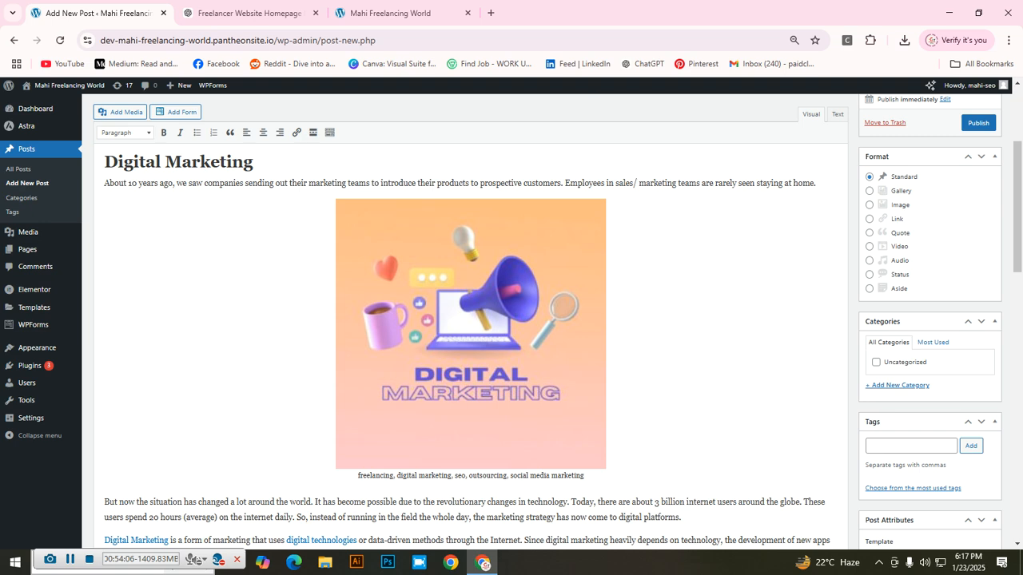
{"action": "scroll", "coordinate": [470, 320], "scroll_direction": "down", "scroll_amount": 2}
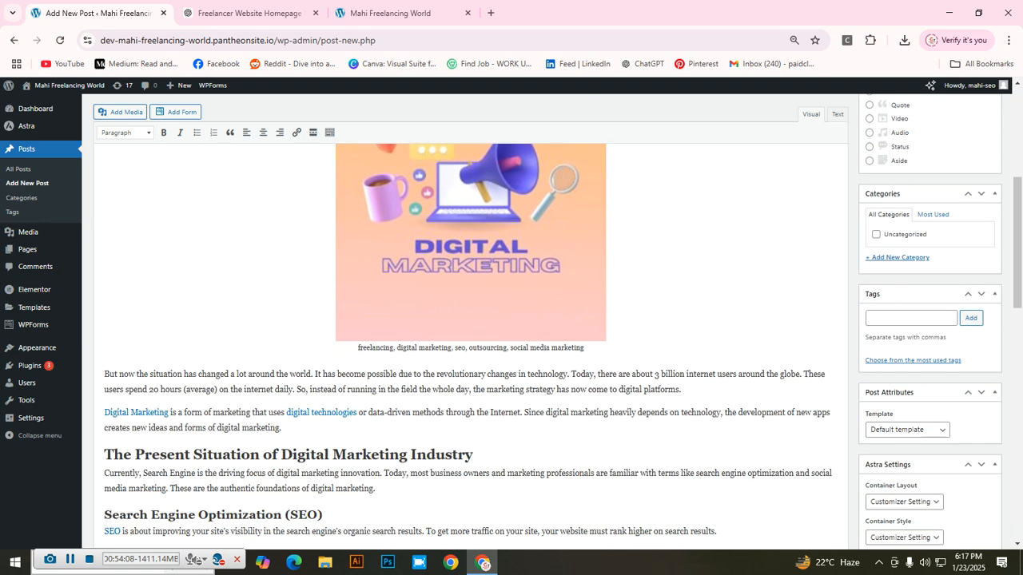
{"action": "scroll", "coordinate": [470, 320], "scroll_direction": "down", "scroll_amount": 5}
{"action": "scroll", "coordinate": [470, 320], "scroll_direction": "up", "scroll_amount": 7}
{"action": "scroll", "coordinate": [470, 319], "scroll_direction": "down", "scroll_amount": 4}
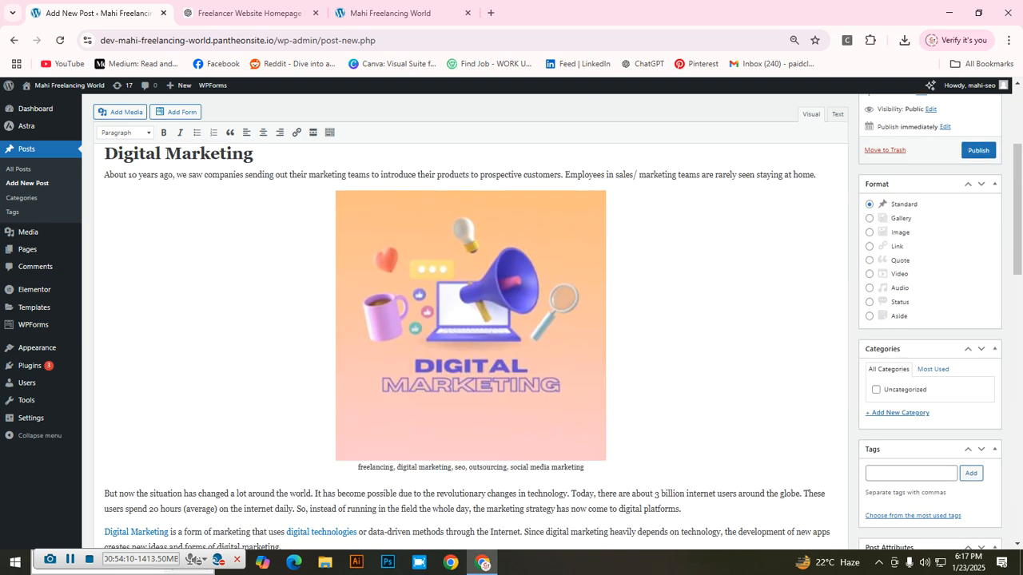
{"action": "scroll", "coordinate": [470, 320], "scroll_direction": "up", "scroll_amount": 2}
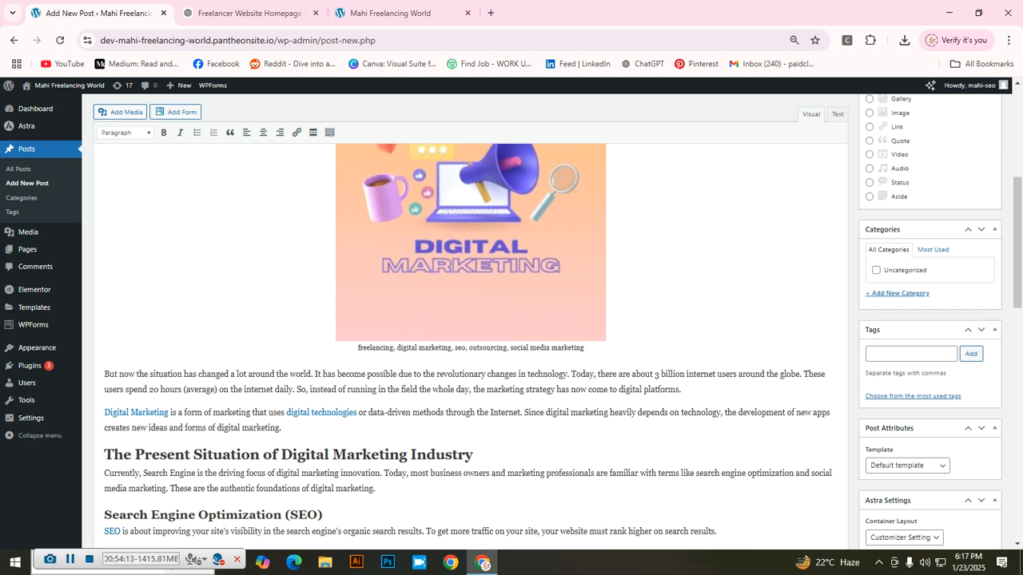
{"action": "key", "text": "ctrl+f"}
{"action": "scroll", "coordinate": [471, 331], "scroll_direction": "up", "scroll_amount": 3}
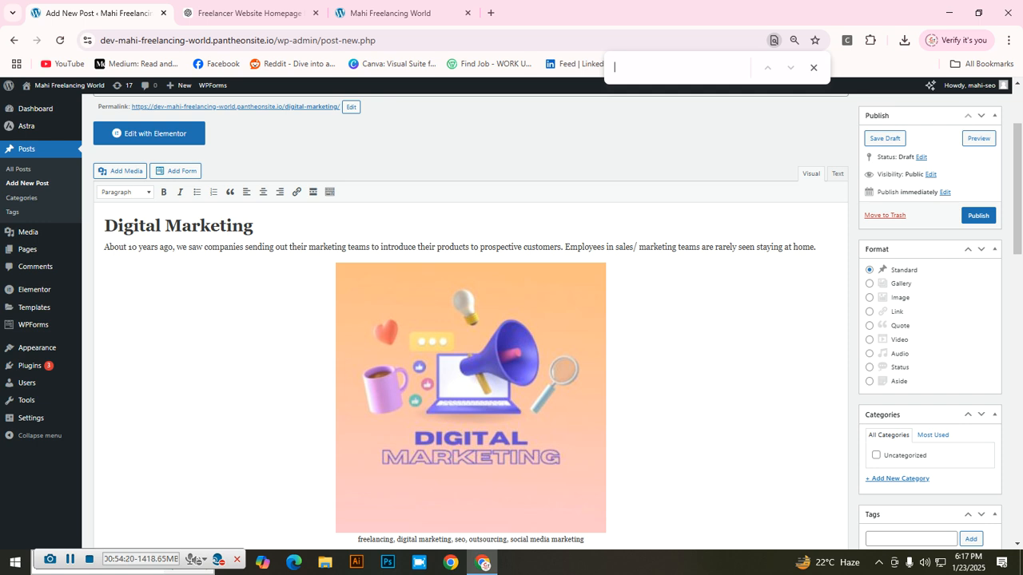
Step: Search the page for 'Digital Marketing' to highlight its 12 matches
{"action": "type", "text": "d"}
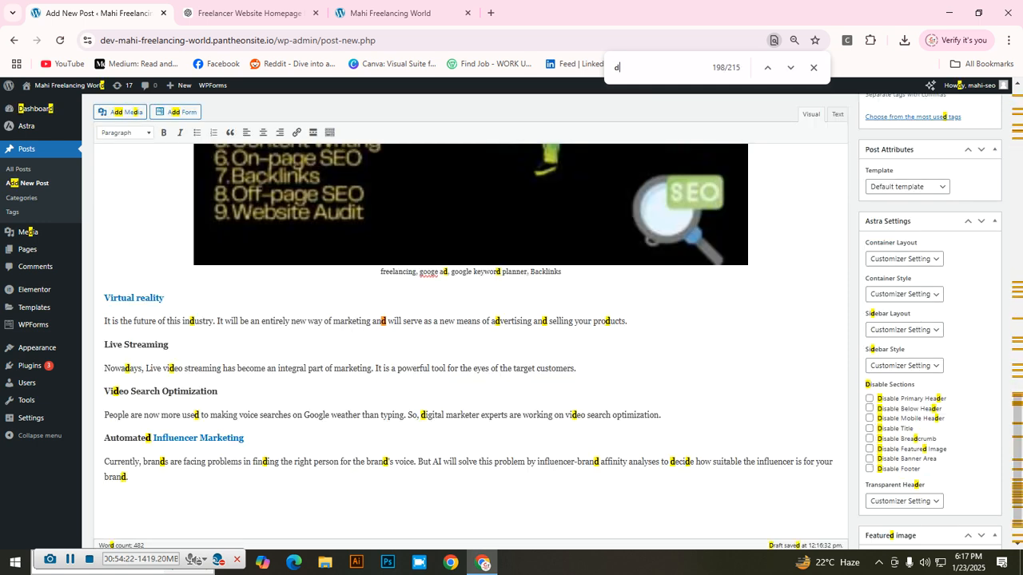
{"action": "key", "text": "BackSpace"}
{"action": "type", "text": "Di"}
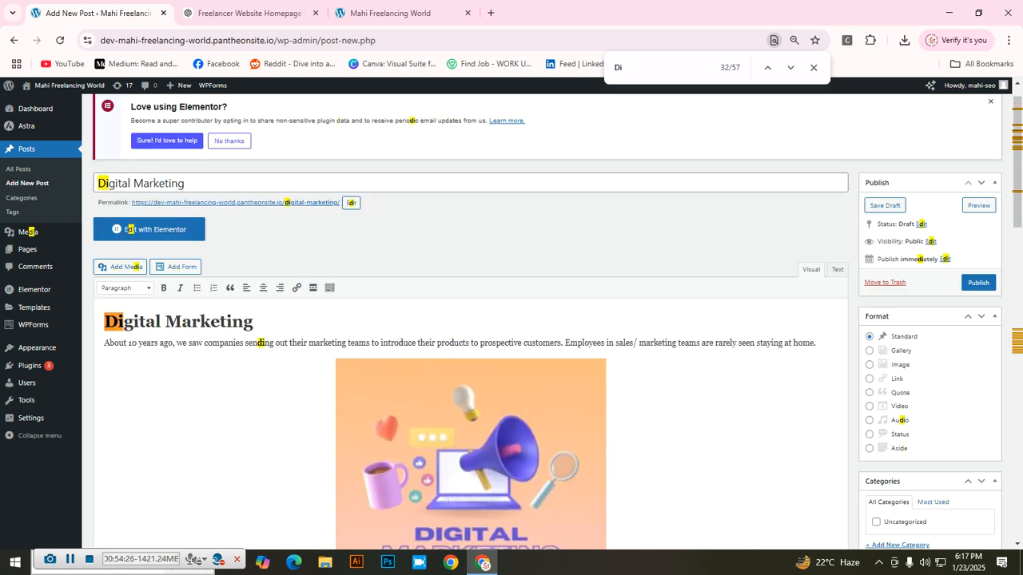
{"action": "key", "text": "BackSpace"}
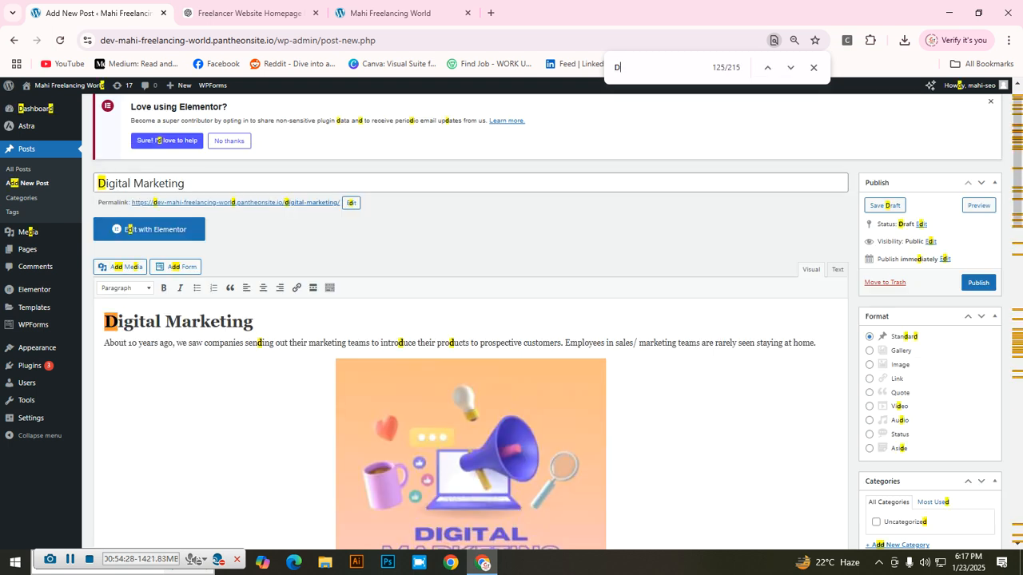
{"action": "type", "text": "igital "}
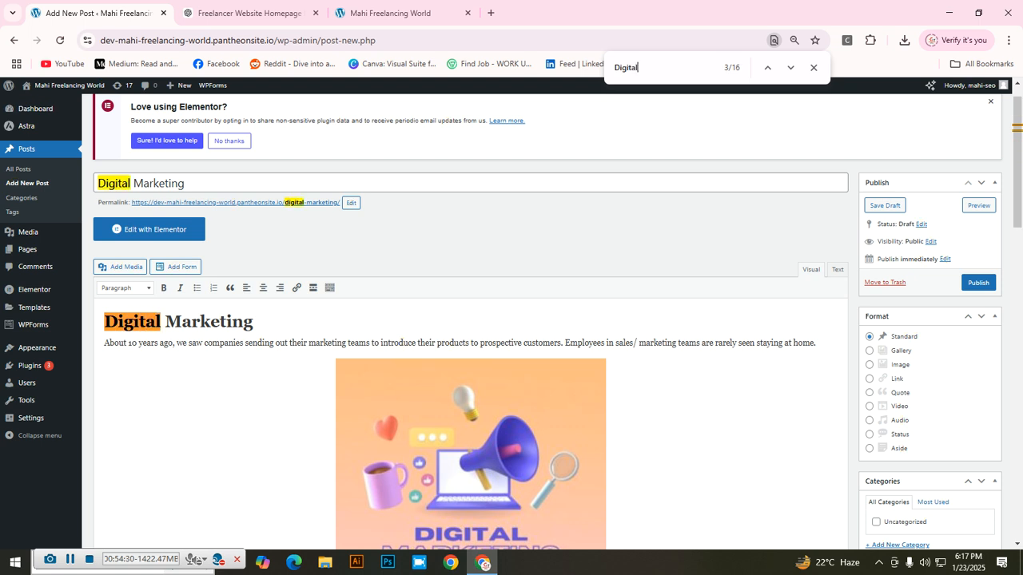
{"action": "type", "text": "Ma"}
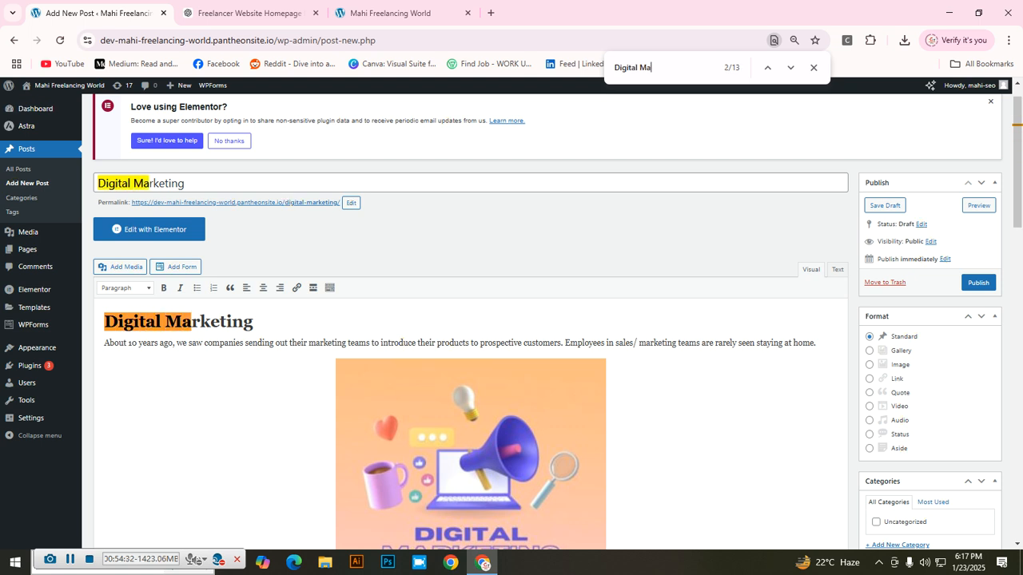
{"action": "type", "text": "rketing"}
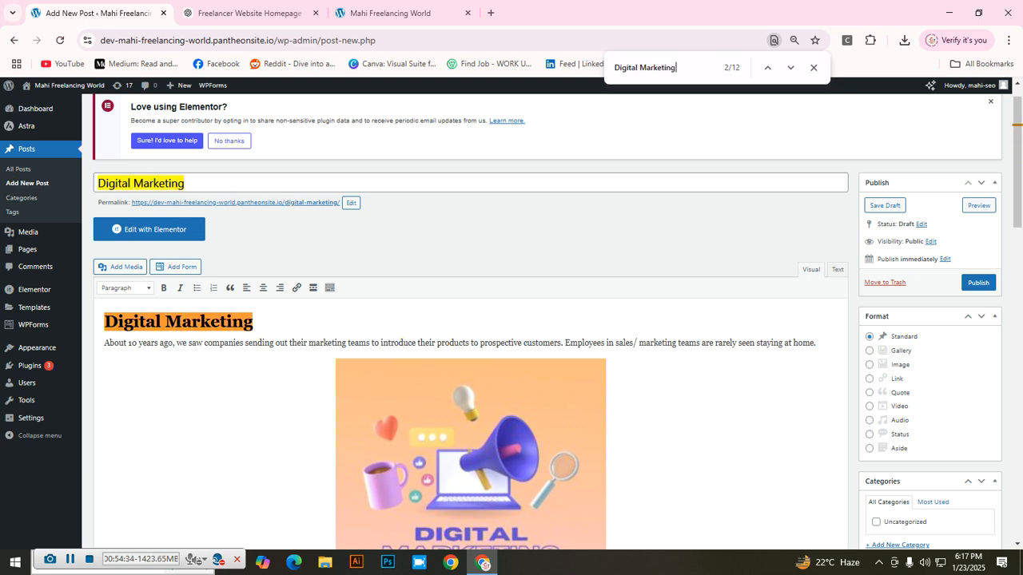
Step: Review the highlighted matches down the post, ending beside the banner image
{"action": "scroll", "coordinate": [470, 320], "scroll_direction": "down", "scroll_amount": 4}
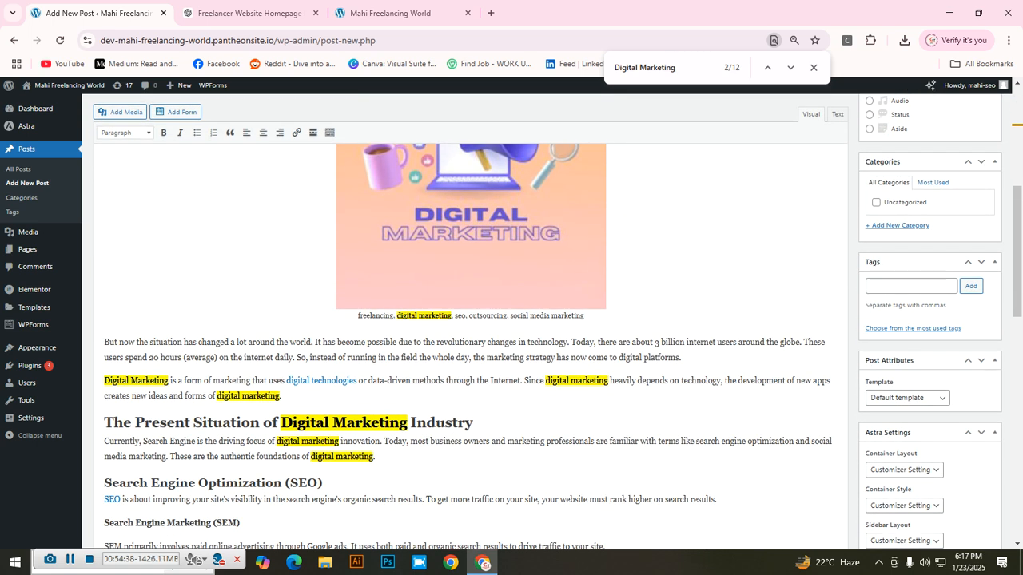
{"action": "scroll", "coordinate": [470, 320], "scroll_direction": "down", "scroll_amount": 1}
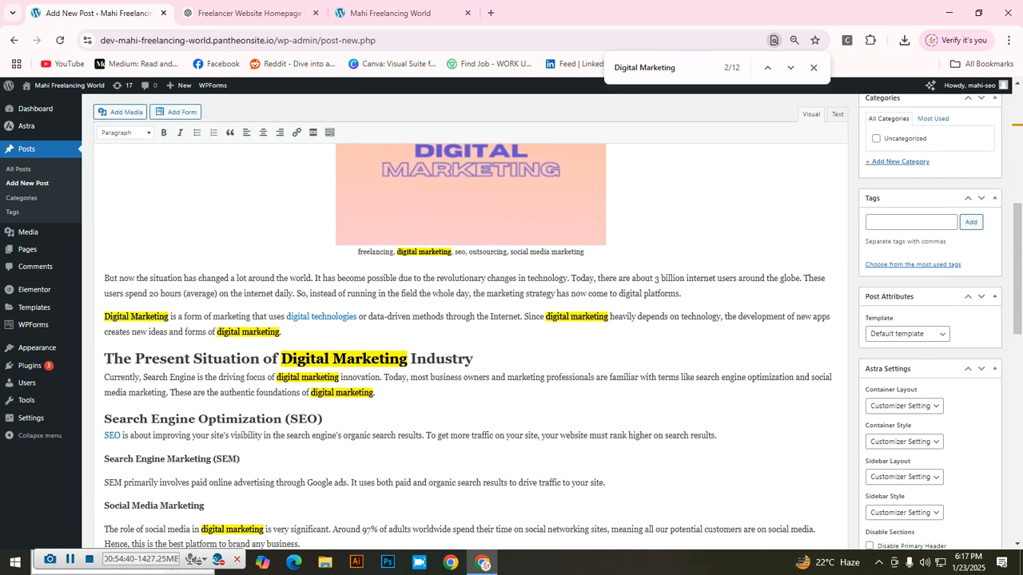
{"action": "scroll", "coordinate": [470, 319], "scroll_direction": "down", "scroll_amount": 10}
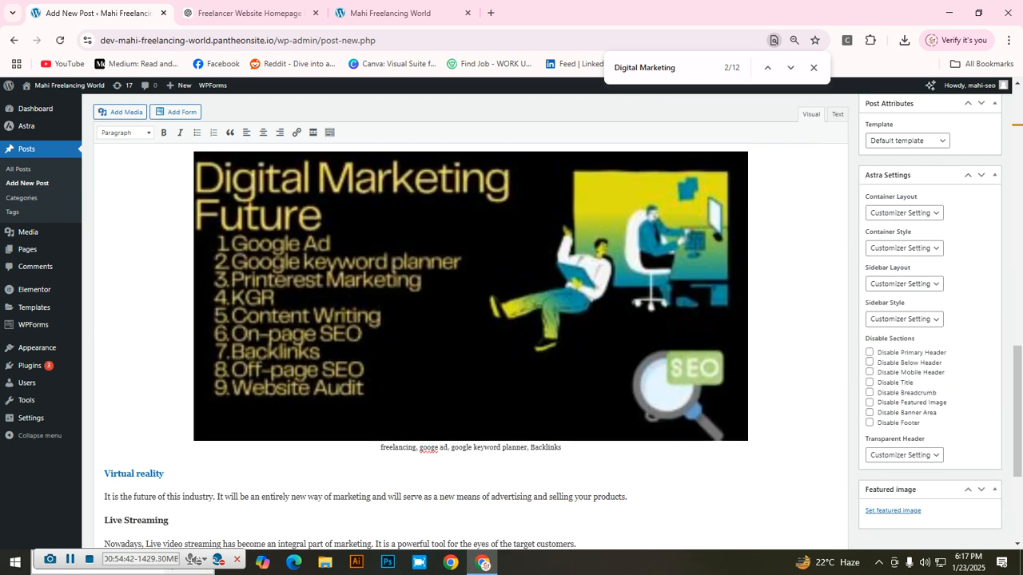
{"action": "scroll", "coordinate": [470, 320], "scroll_direction": "up", "scroll_amount": 10}
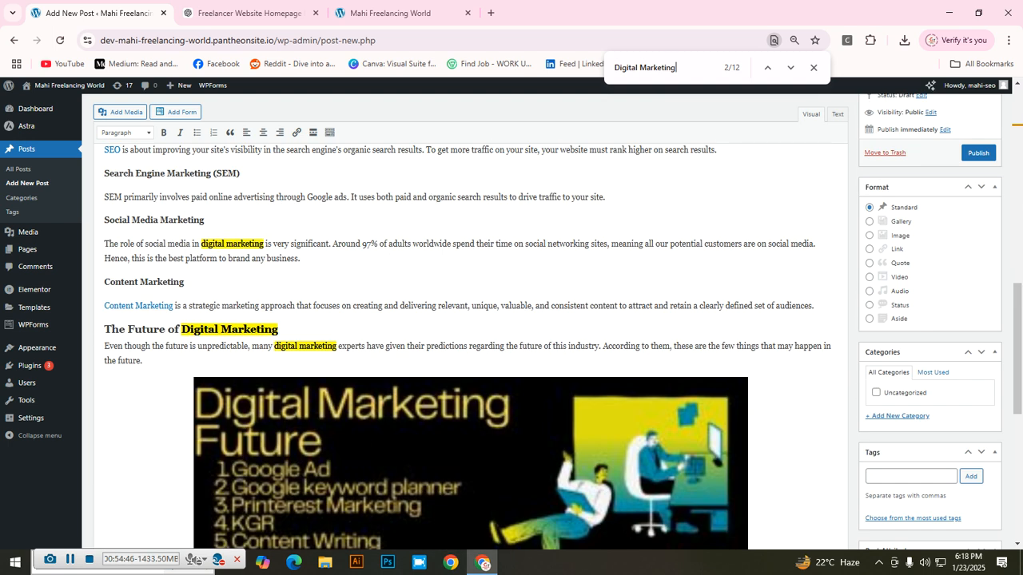
{"action": "scroll", "coordinate": [470, 319], "scroll_direction": "up", "scroll_amount": 3}
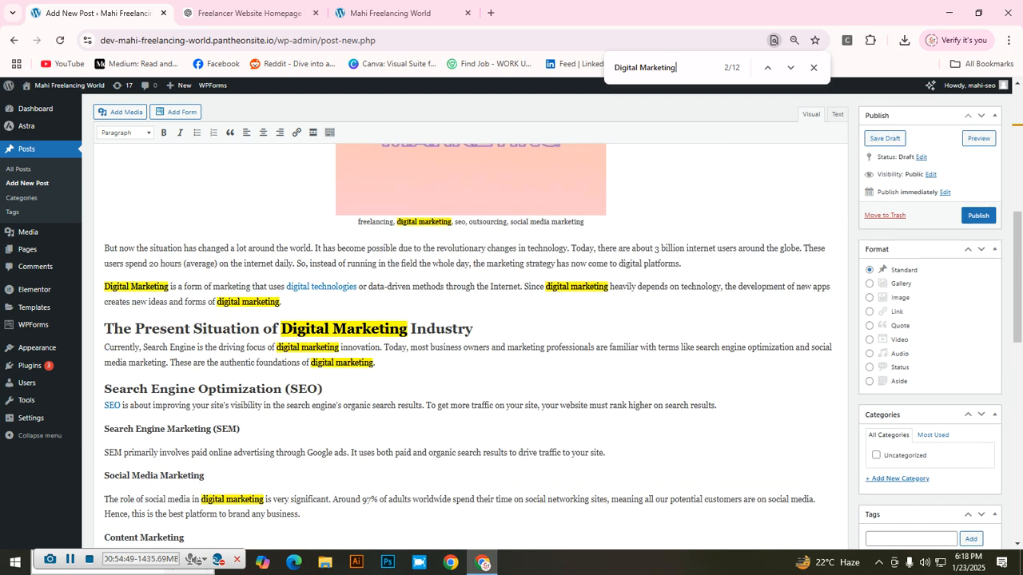
{"action": "scroll", "coordinate": [470, 320], "scroll_direction": "up", "scroll_amount": 4}
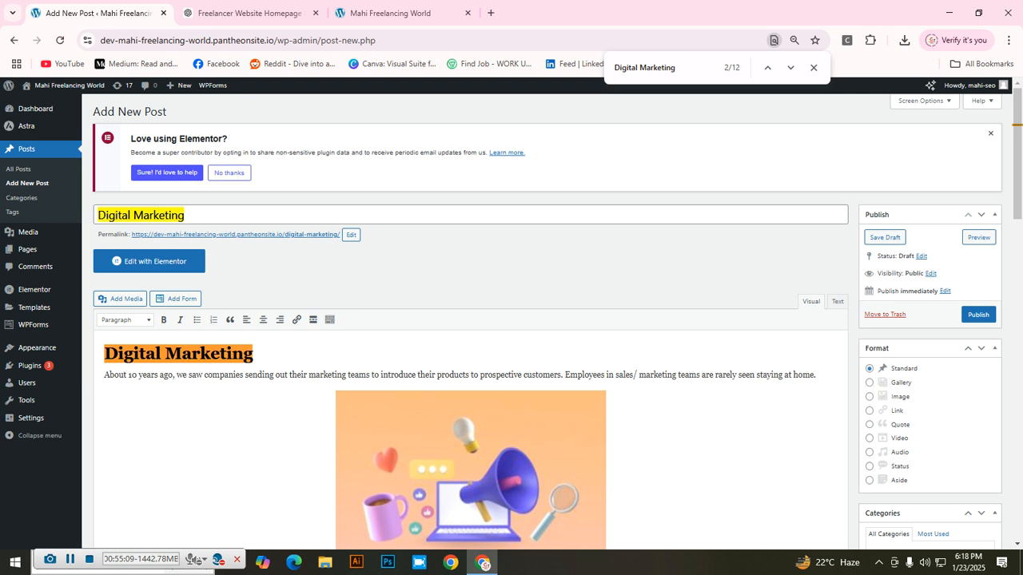
{"action": "scroll", "coordinate": [471, 319], "scroll_direction": "down", "scroll_amount": 3}
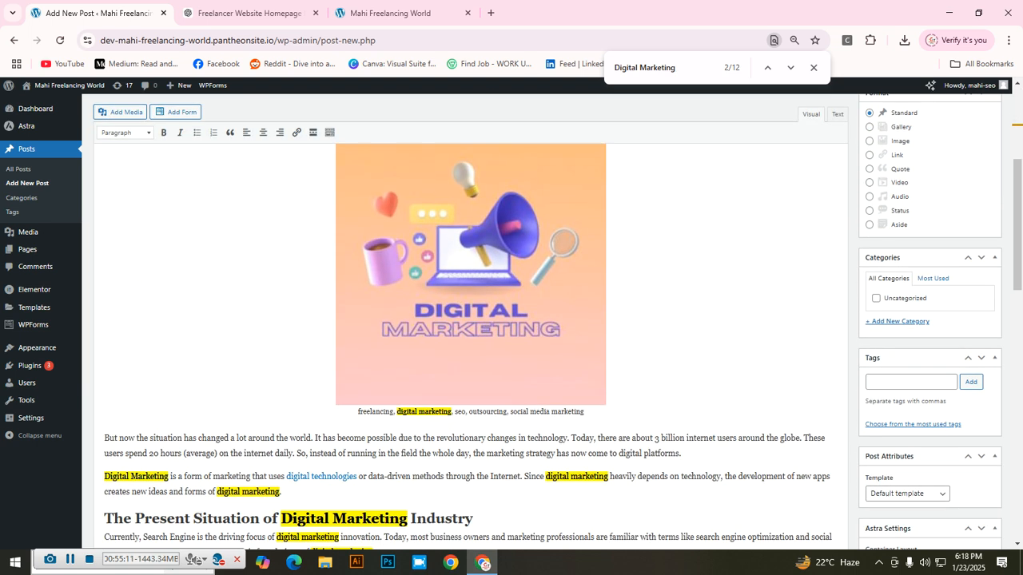
{"action": "scroll", "coordinate": [470, 320], "scroll_direction": "down", "scroll_amount": 1}
{"action": "scroll", "coordinate": [471, 320], "scroll_direction": "up", "scroll_amount": 4}
{"action": "scroll", "coordinate": [470, 320], "scroll_direction": "down", "scroll_amount": 1}
{"action": "left_click", "coordinate": [336, 397]}
{"action": "scroll", "coordinate": [470, 359], "scroll_direction": "down", "scroll_amount": 4}
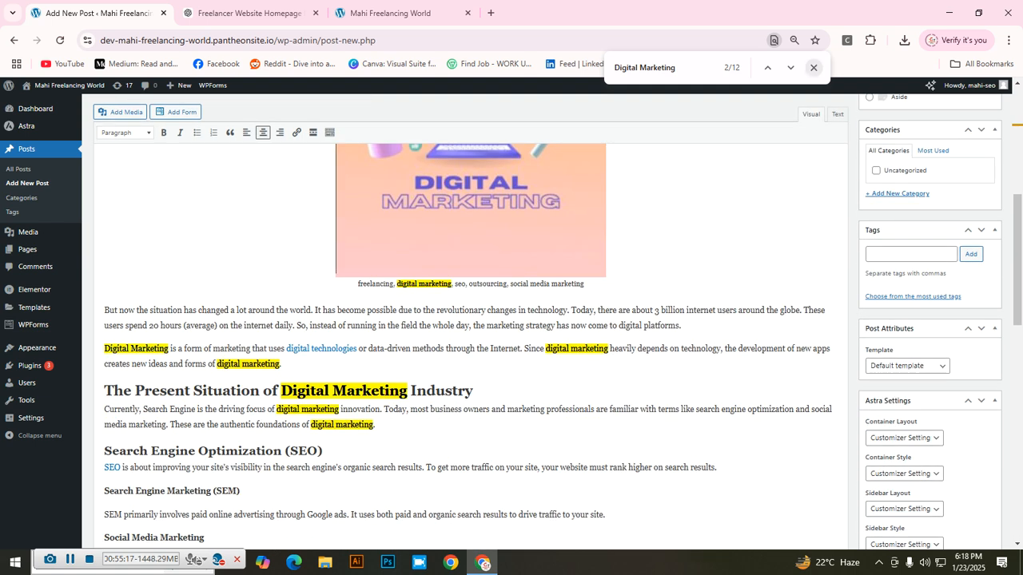
Step: Close the find bar and change 'digital' to 'online' in the banner image caption
{"action": "left_click", "coordinate": [814, 68]}
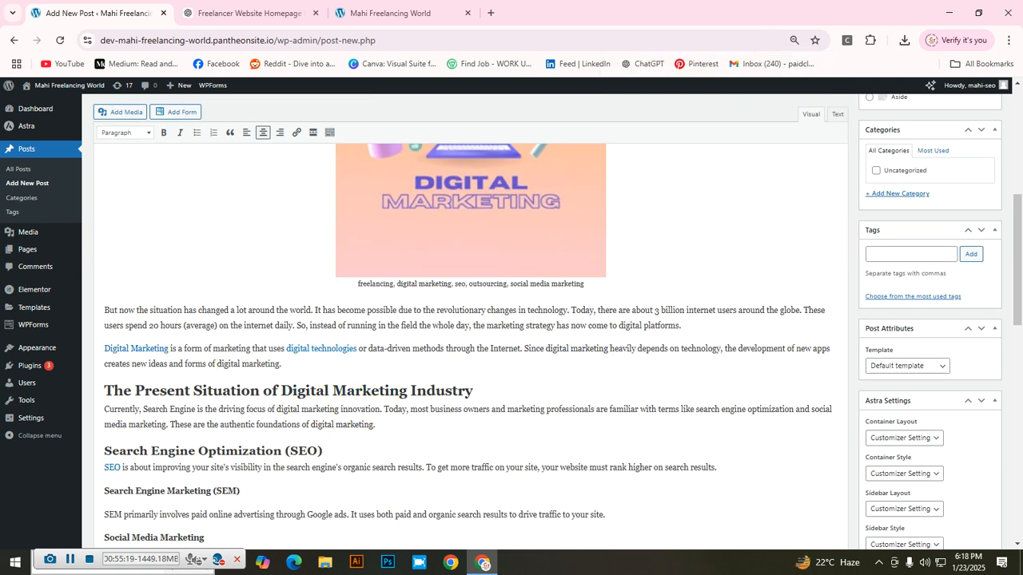
{"action": "double_click", "coordinate": [417, 284]}
{"action": "key", "text": "BackSpace"}
{"action": "key", "text": "BackSpace"}
{"action": "key", "text": "BackSpace"}
{"action": "key", "text": "BackSpace"}
{"action": "key", "text": "BackSpace"}
{"action": "key", "text": "BackSpace"}
{"action": "key", "text": "BackSpace"}
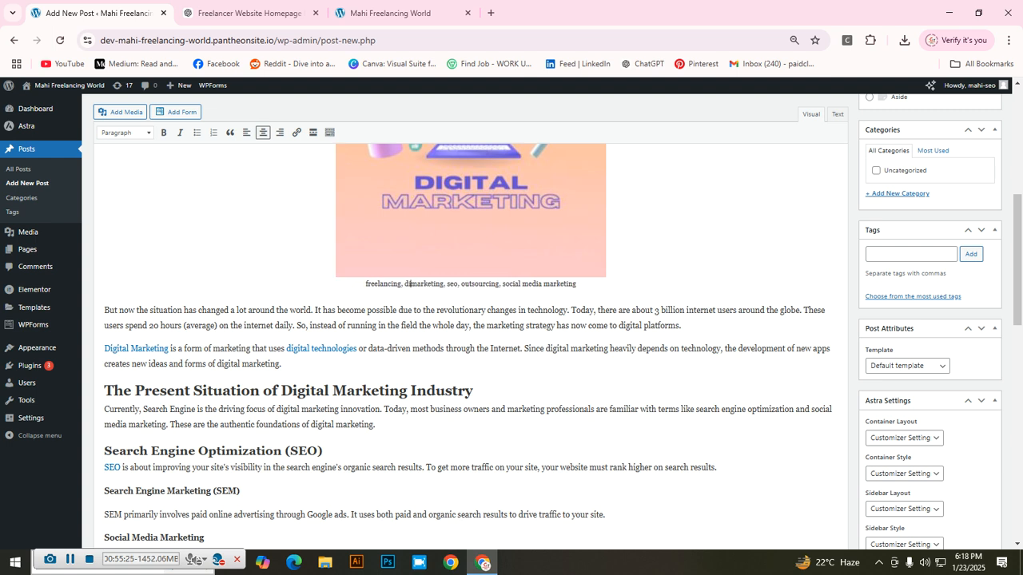
{"action": "key", "text": "BackSpace"}
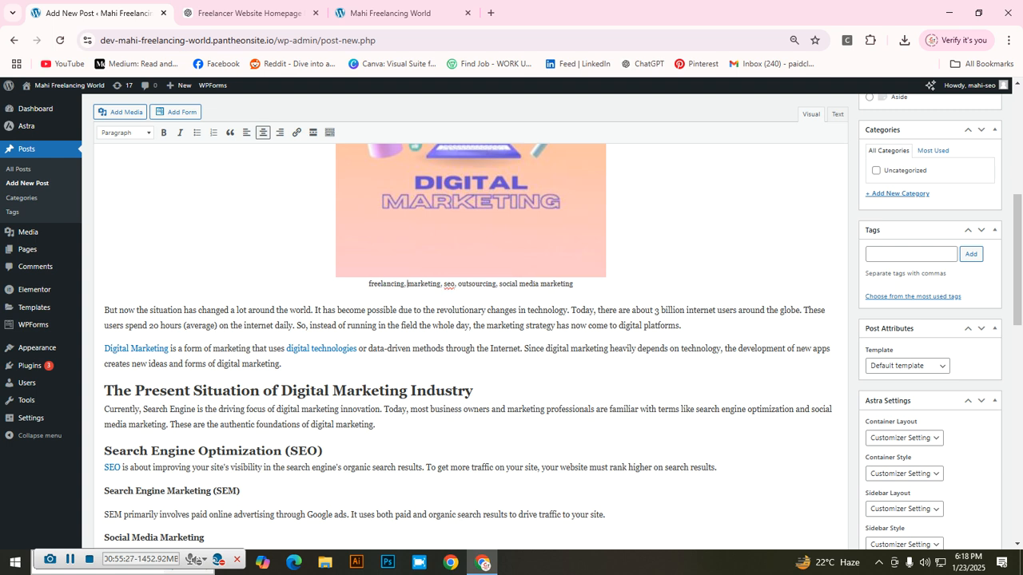
{"action": "type", "text": "onli"}
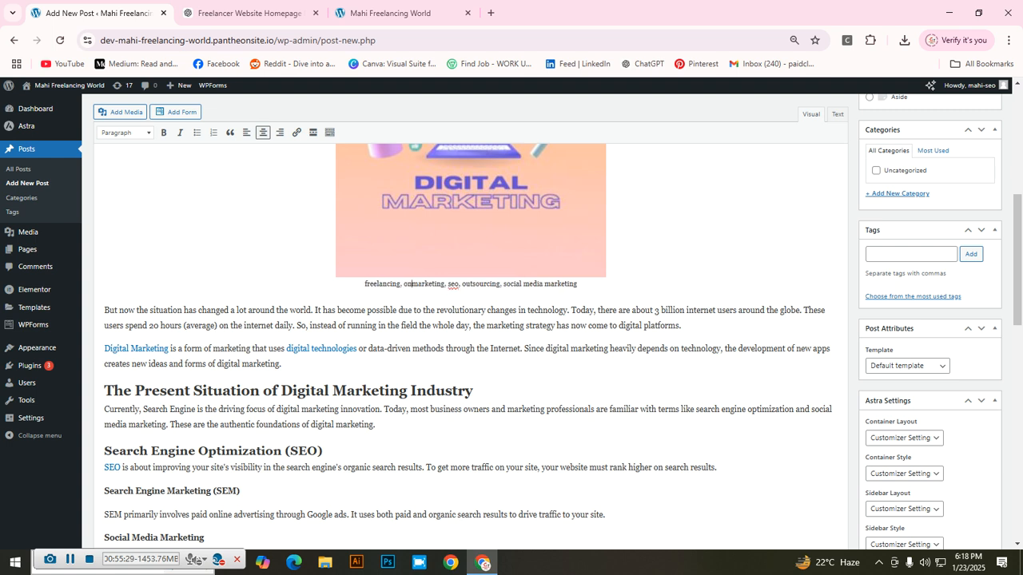
{"action": "type", "text": "ne"}
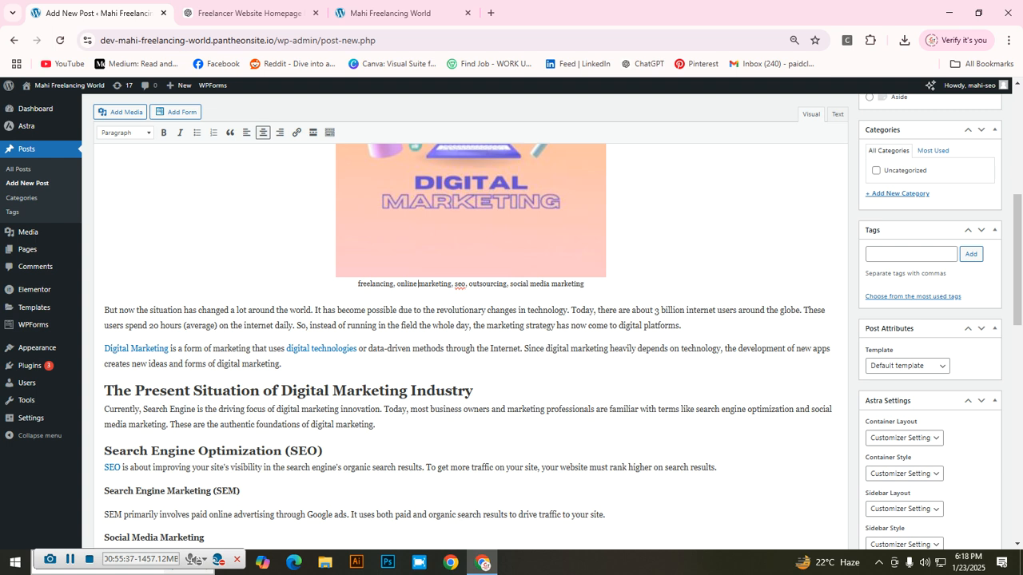
{"action": "scroll", "coordinate": [472, 320], "scroll_direction": "up", "scroll_amount": 5}
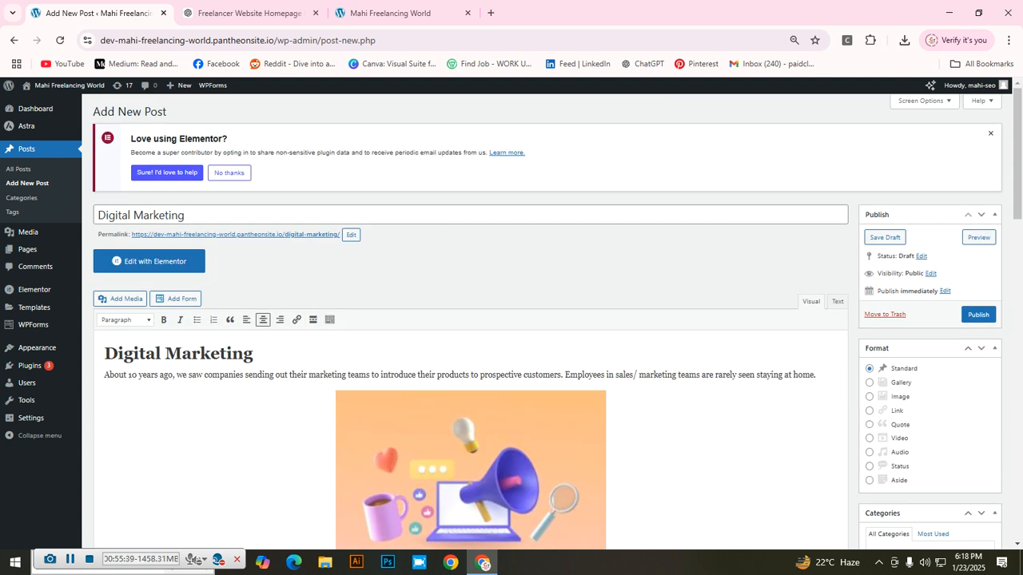
Step: Search again for Digital Marketing and change the opening paragraph's 'digital marketing' to 'online marketing'
{"action": "key", "text": "ctrl+f"}
{"action": "scroll", "coordinate": [471, 320], "scroll_direction": "down", "scroll_amount": 5}
{"action": "scroll", "coordinate": [472, 319], "scroll_direction": "down", "scroll_amount": 1}
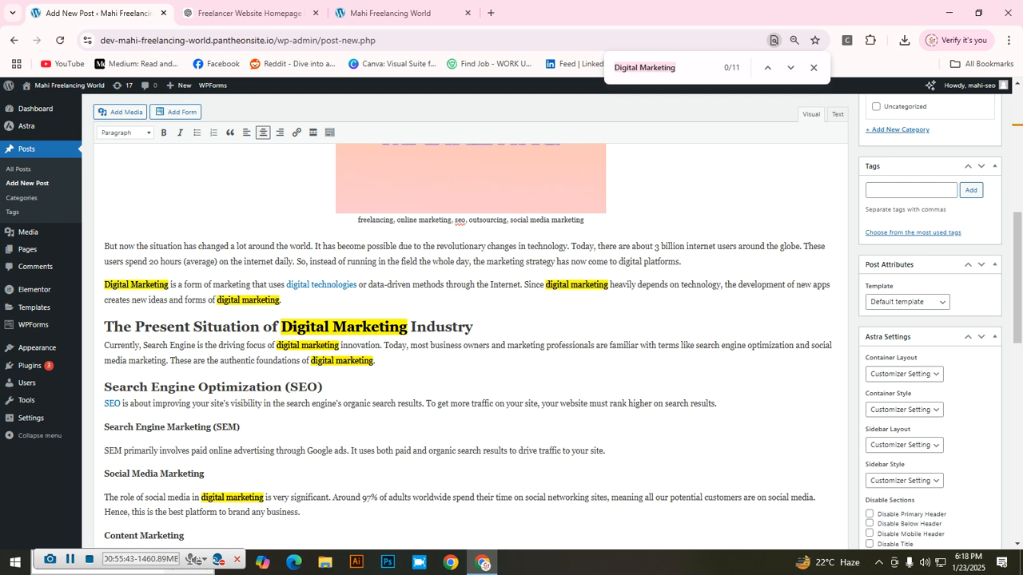
{"action": "scroll", "coordinate": [472, 319], "scroll_direction": "up", "scroll_amount": 5}
{"action": "scroll", "coordinate": [471, 320], "scroll_direction": "down", "scroll_amount": 6}
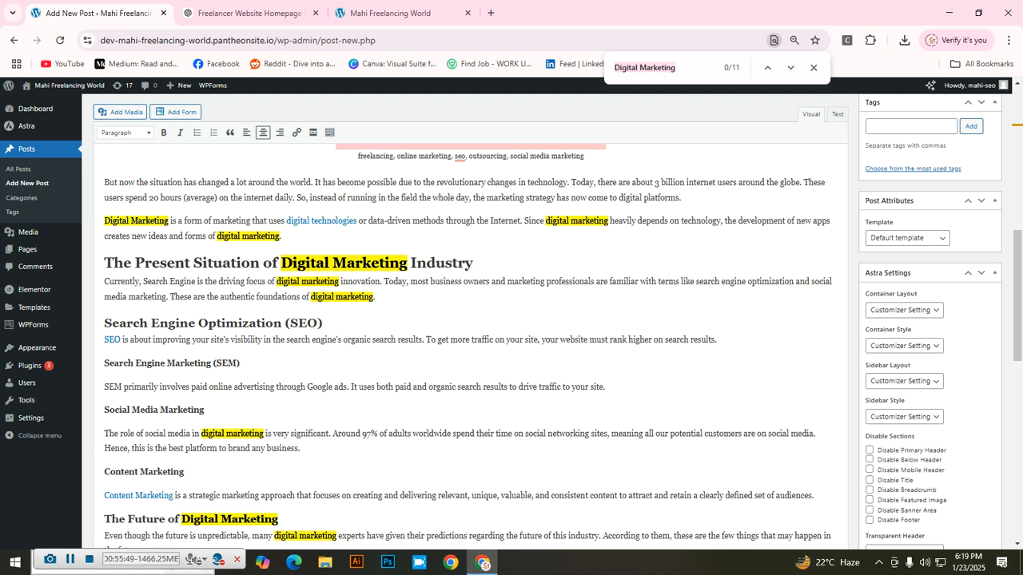
{"action": "left_click", "coordinate": [240, 236]}
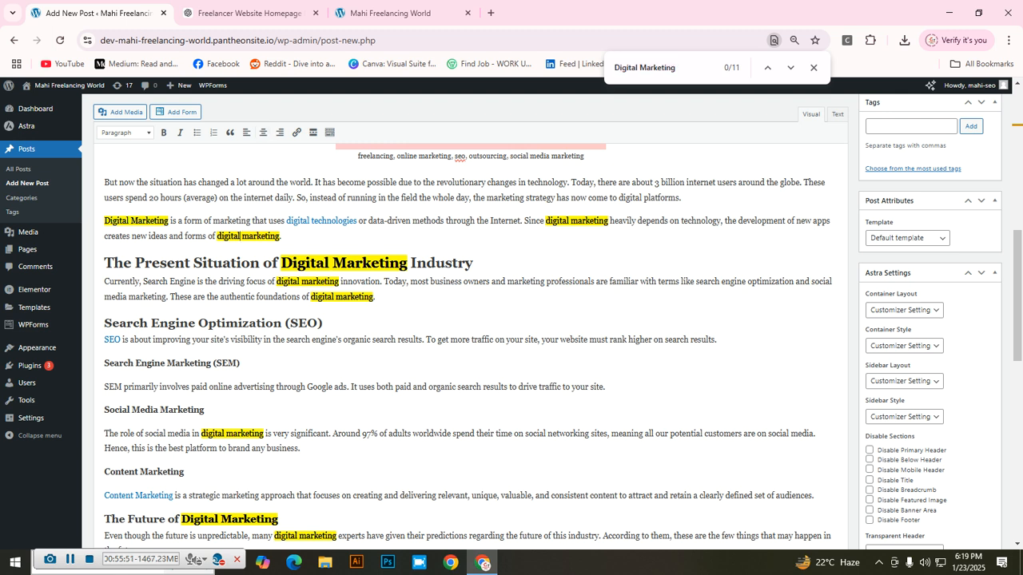
{"action": "key", "text": "BackSpace"}
{"action": "key", "text": "BackSpace"}
{"action": "key", "text": "BackSpace"}
{"action": "key", "text": "BackSpace"}
{"action": "key", "text": "BackSpace"}
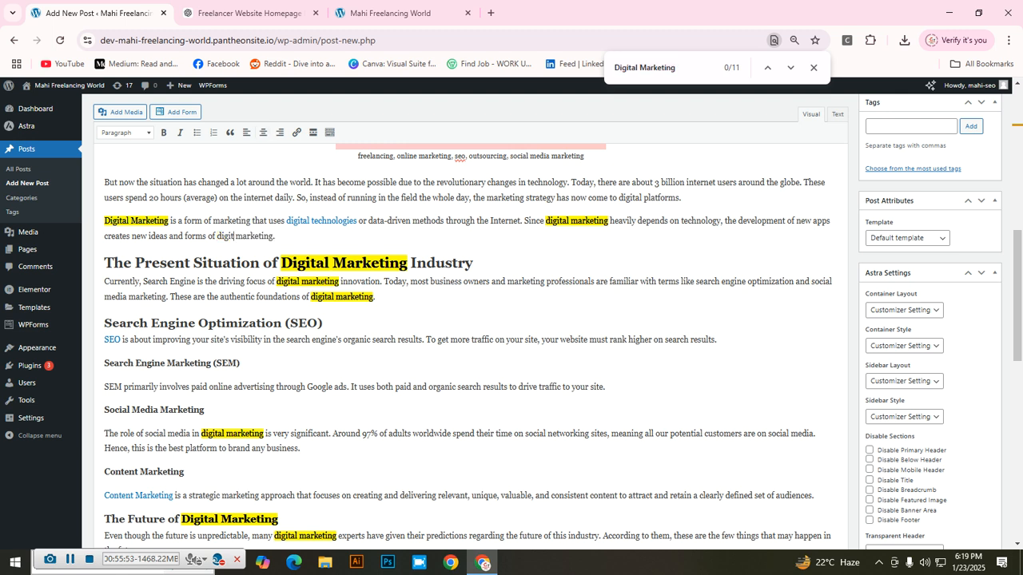
{"action": "key", "text": "BackSpace"}
Step: Replace 'digital' with 'online' in the Currently paragraph and the foundations sentence
{"action": "key", "text": "BackSpace"}
{"action": "type", "text": "online"}
{"action": "left_click", "coordinate": [299, 281]}
{"action": "key", "text": "BackSpace"}
{"action": "key", "text": "BackSpace"}
{"action": "key", "text": "BackSpace"}
{"action": "key", "text": "BackSpace"}
{"action": "key", "text": "BackSpace"}
{"action": "key", "text": "BackSpace"}
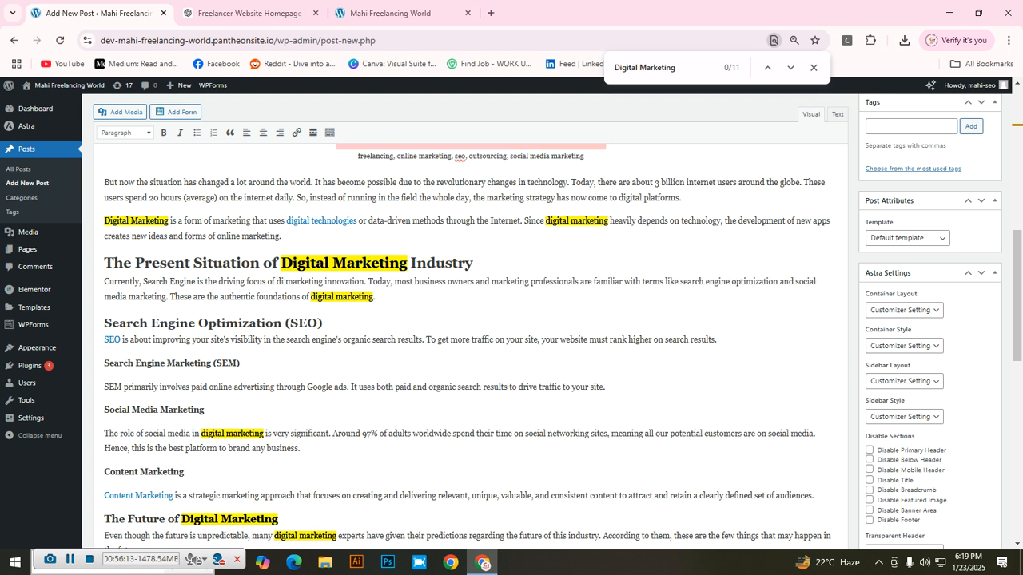
{"action": "key", "text": "BackSpace"}
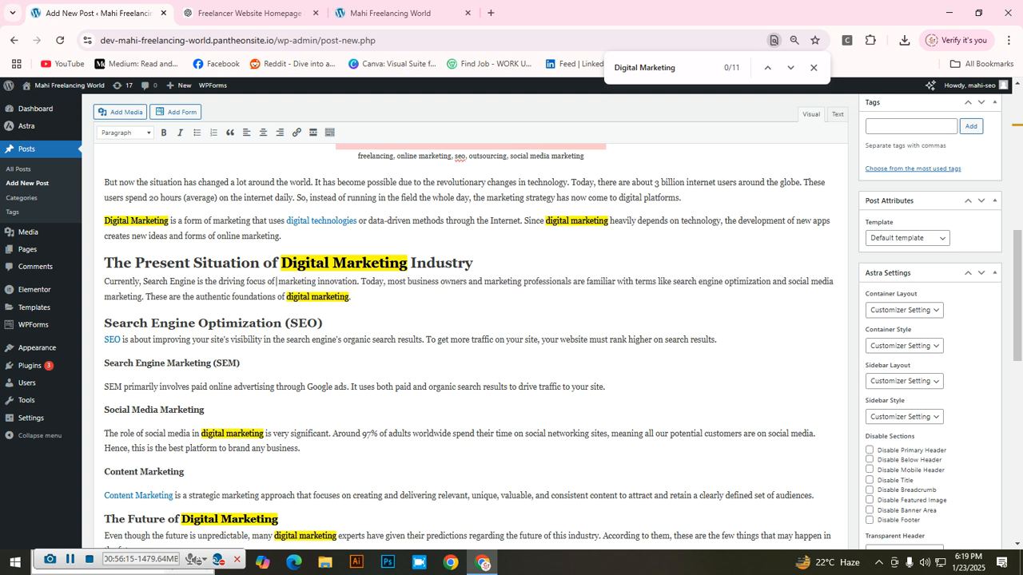
{"action": "type", "text": "online"}
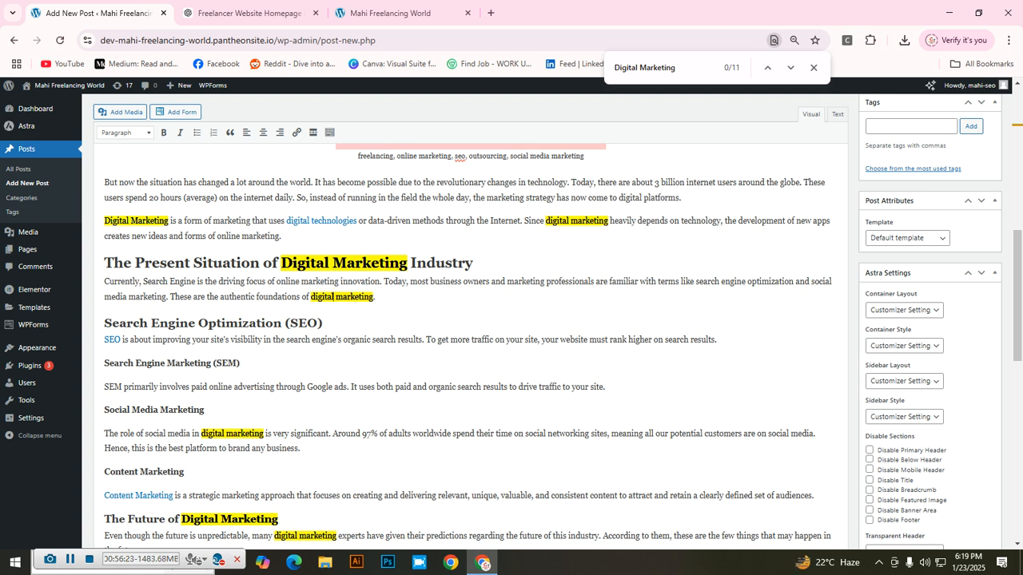
{"action": "key", "text": "BackSpace"}
{"action": "key", "text": "BackSpace"}
{"action": "key", "text": "BackSpace"}
{"action": "key", "text": "BackSpace"}
{"action": "key", "text": "BackSpace"}
{"action": "key", "text": "BackSpace"}
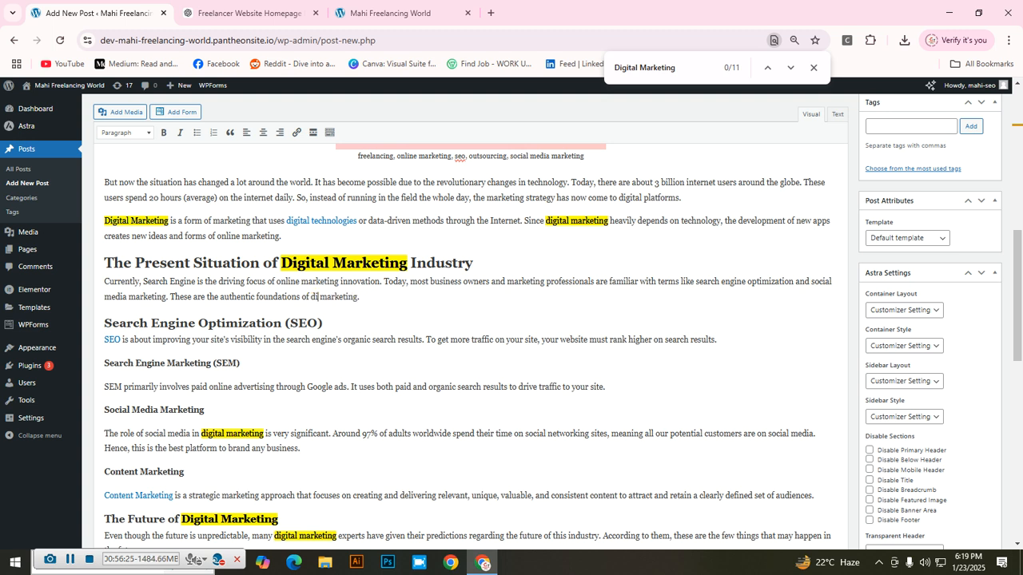
{"action": "key", "text": "BackSpace"}
{"action": "type", "text": "online"}
Step: Delete the word 'digital' from the social media paragraph
{"action": "scroll", "coordinate": [471, 344], "scroll_direction": "down", "scroll_amount": 2}
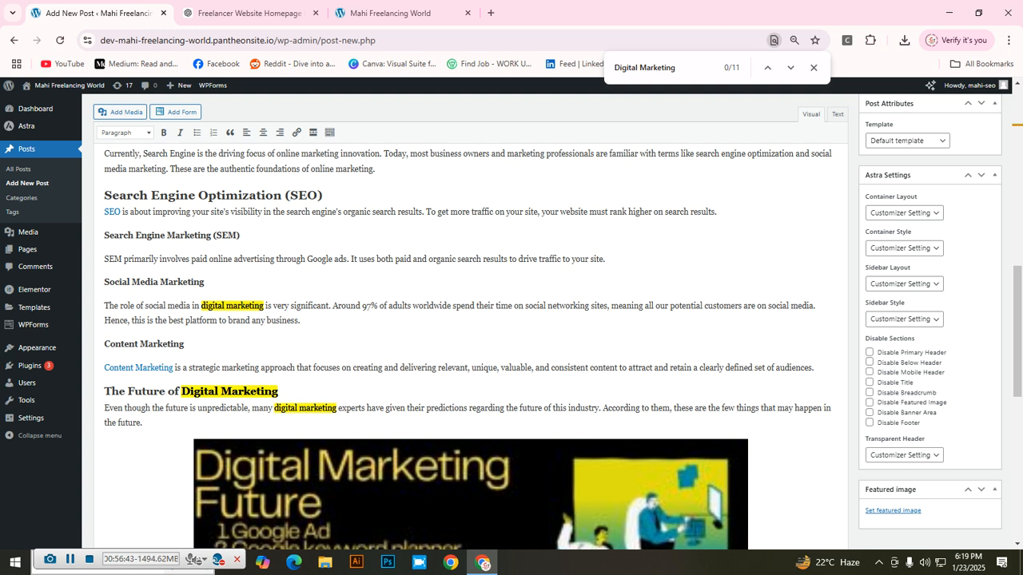
{"action": "scroll", "coordinate": [470, 336], "scroll_direction": "up", "scroll_amount": 7}
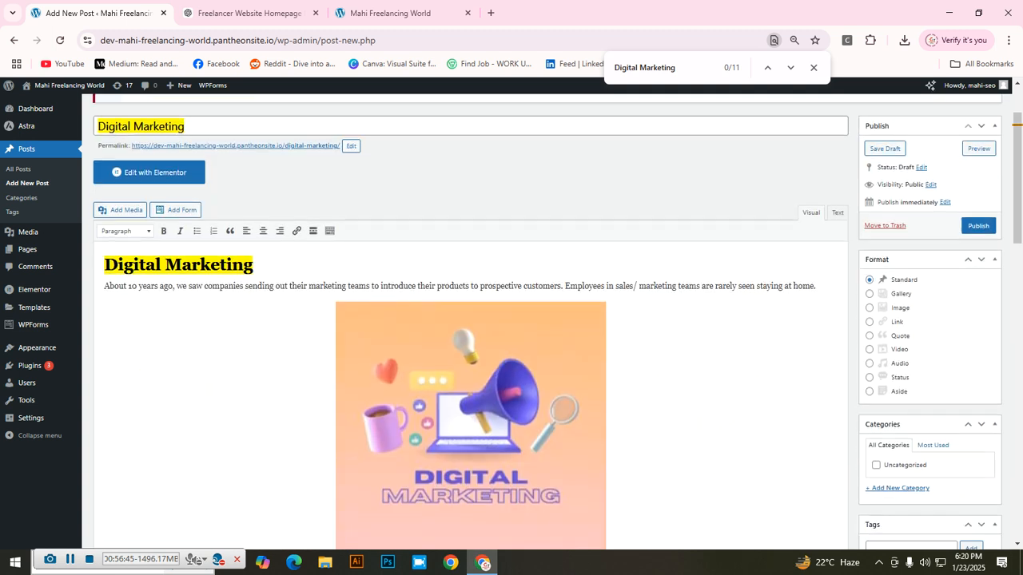
{"action": "scroll", "coordinate": [469, 336], "scroll_direction": "down", "scroll_amount": 3}
{"action": "scroll", "coordinate": [470, 336], "scroll_direction": "down", "scroll_amount": 2}
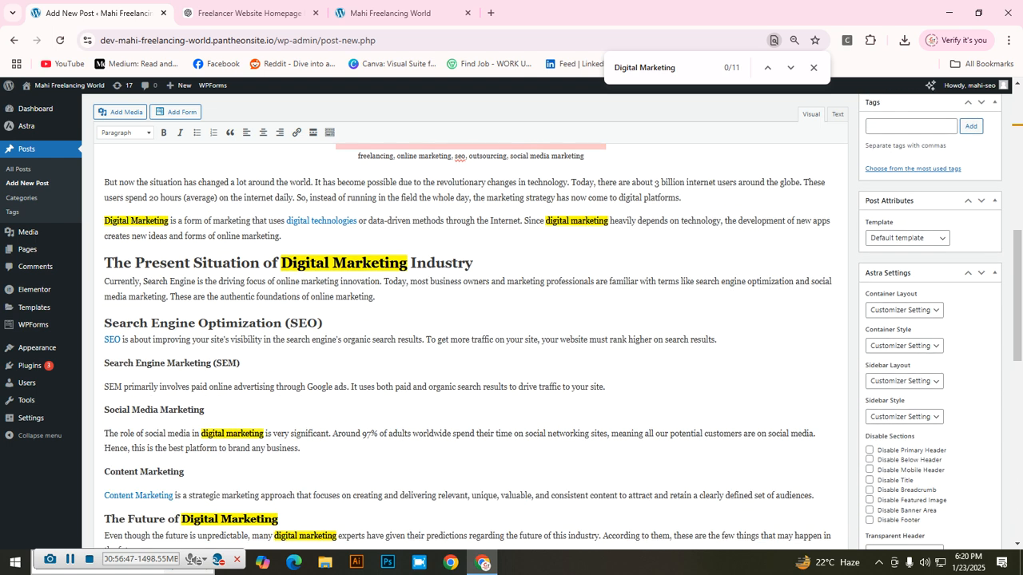
{"action": "scroll", "coordinate": [470, 335], "scroll_direction": "down", "scroll_amount": 2}
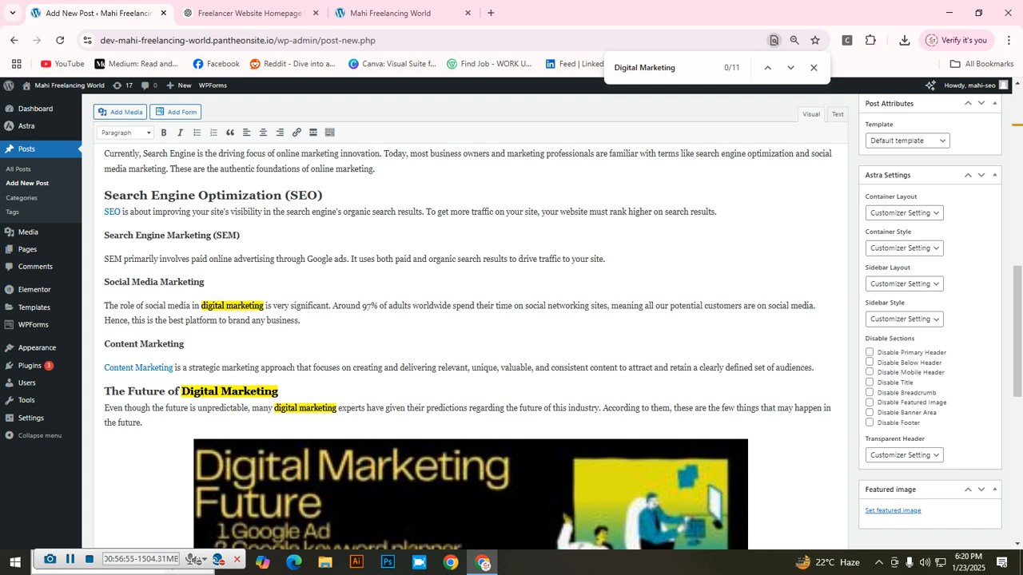
{"action": "key", "text": "BackSpace"}
{"action": "key", "text": "BackSpace"}
{"action": "key", "text": "BackSpace"}
{"action": "key", "text": "BackSpace"}
{"action": "key", "text": "BackSpace"}
{"action": "key", "text": "BackSpace"}
{"action": "key", "text": "BackSpace"}
{"action": "key", "text": "BackSpace"}
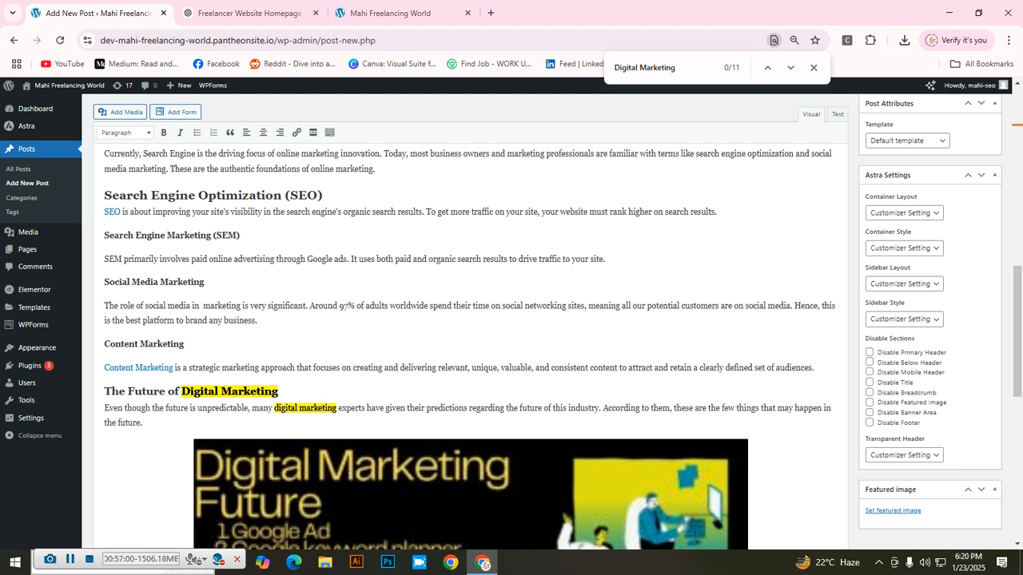
Step: Make the future section read 'many online marketing experts' and review the post
{"action": "scroll", "coordinate": [479, 344], "scroll_direction": "down", "scroll_amount": 2}
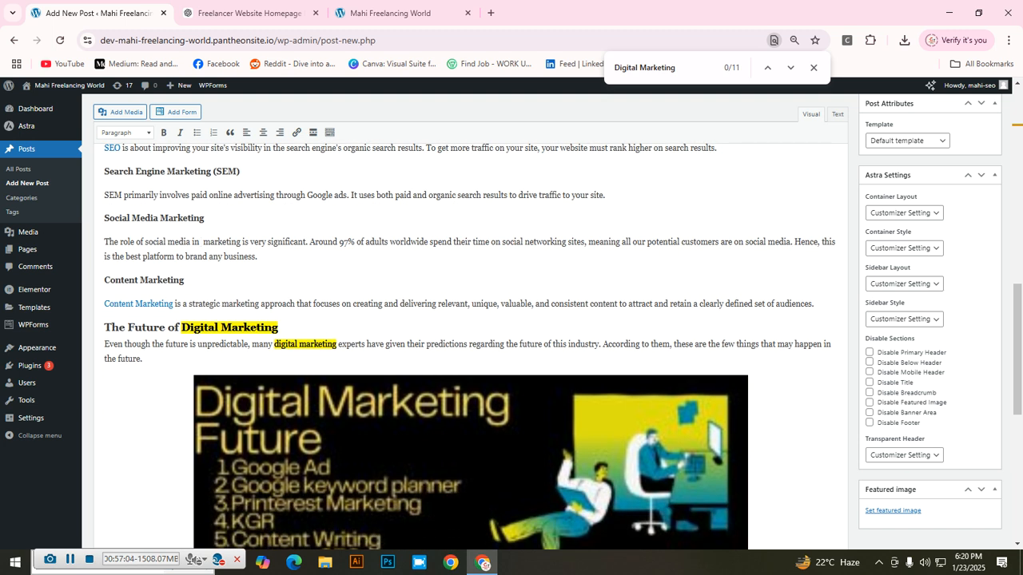
{"action": "scroll", "coordinate": [471, 344], "scroll_direction": "down", "scroll_amount": 2}
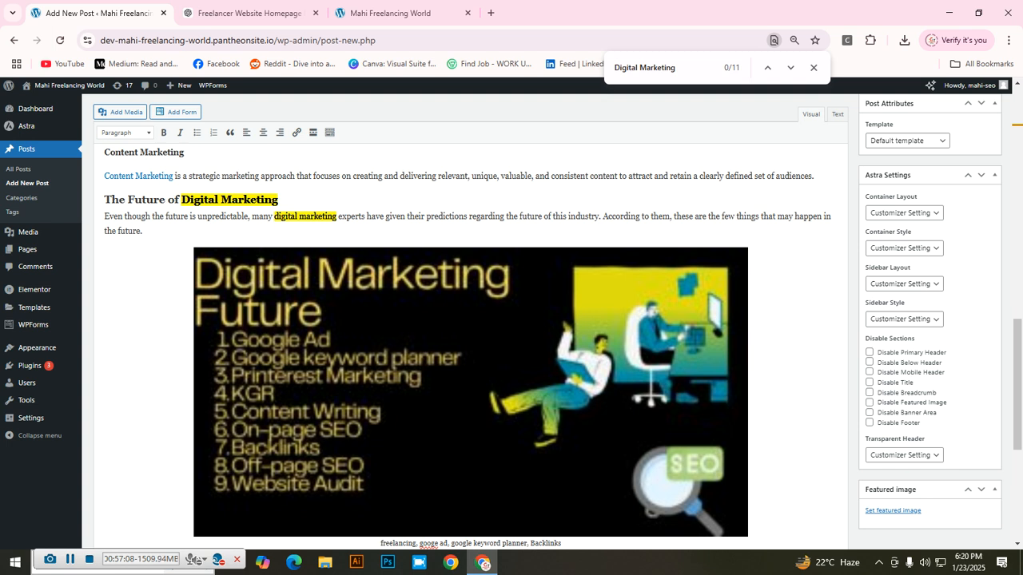
{"action": "left_click", "coordinate": [299, 216]}
{"action": "key", "text": "BackSpace"}
{"action": "key", "text": "BackSpace"}
{"action": "key", "text": "BackSpace"}
{"action": "key", "text": "BackSpace"}
{"action": "key", "text": "BackSpace"}
{"action": "key", "text": "BackSpace"}
{"action": "key", "text": "BackSpace"}
{"action": "key", "text": "BackSpace"}
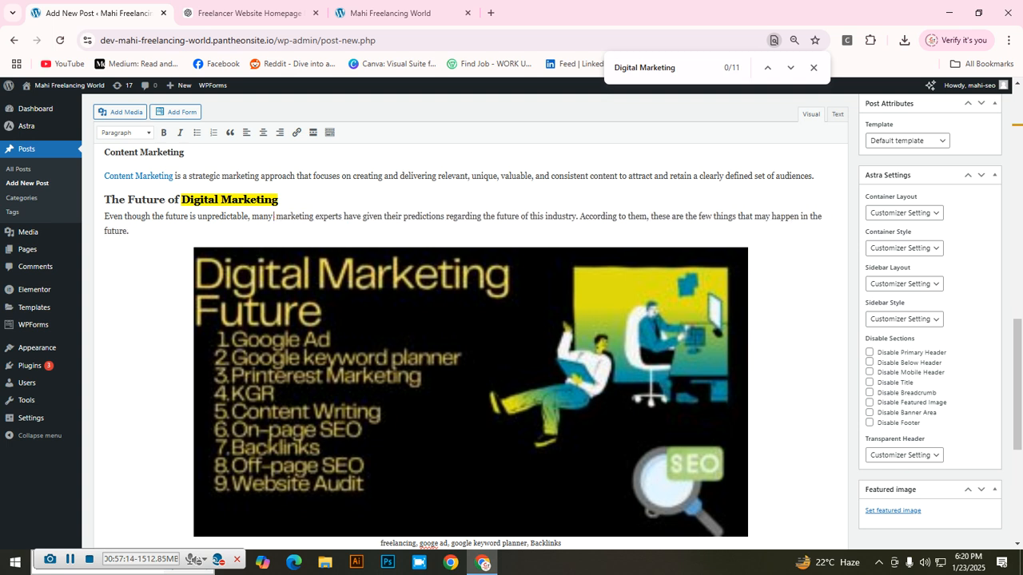
{"action": "type", "text": "onlin"}
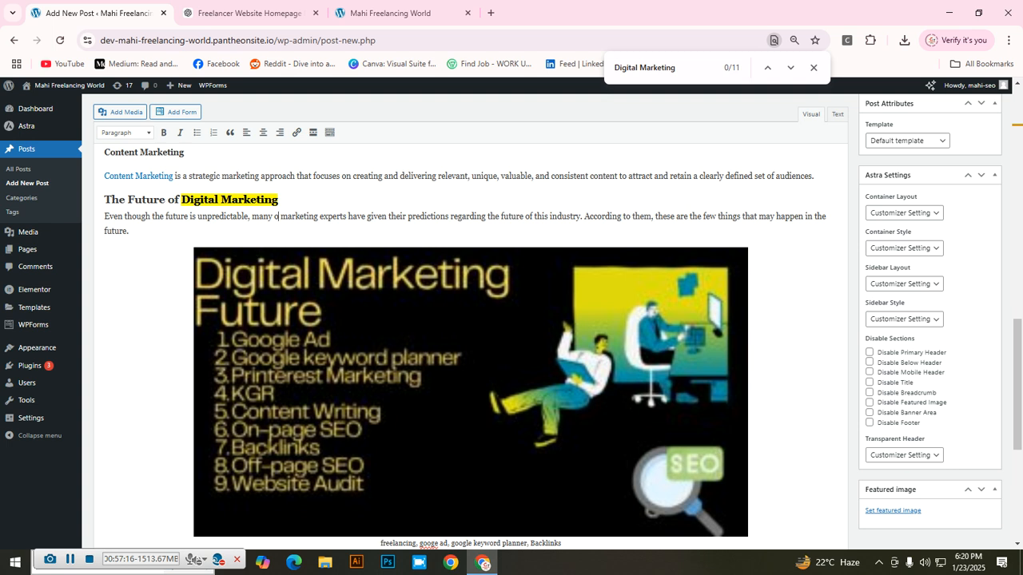
{"action": "type", "text": "e"}
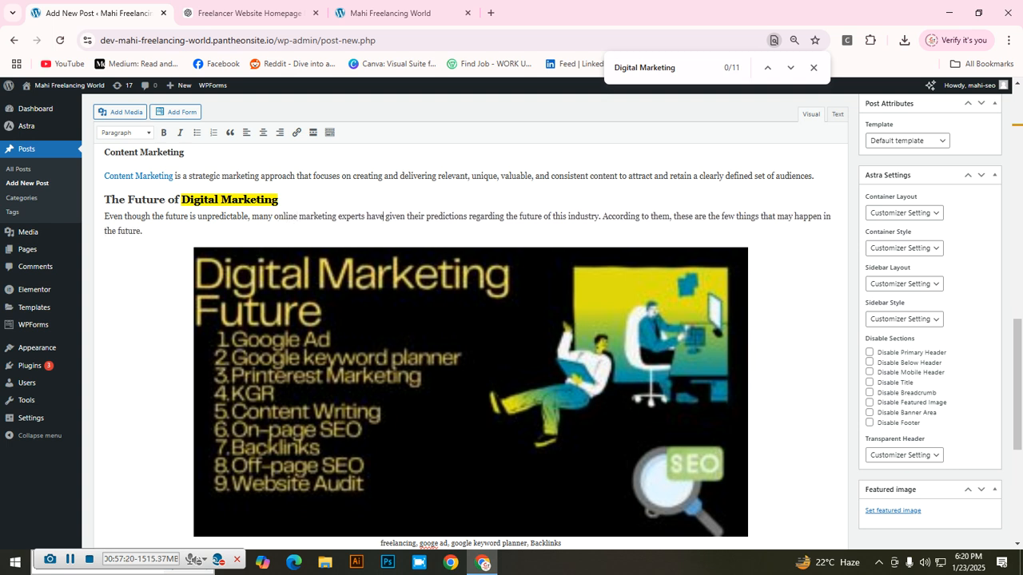
{"action": "scroll", "coordinate": [471, 343], "scroll_direction": "down", "scroll_amount": 4}
{"action": "scroll", "coordinate": [472, 344], "scroll_direction": "up", "scroll_amount": 6}
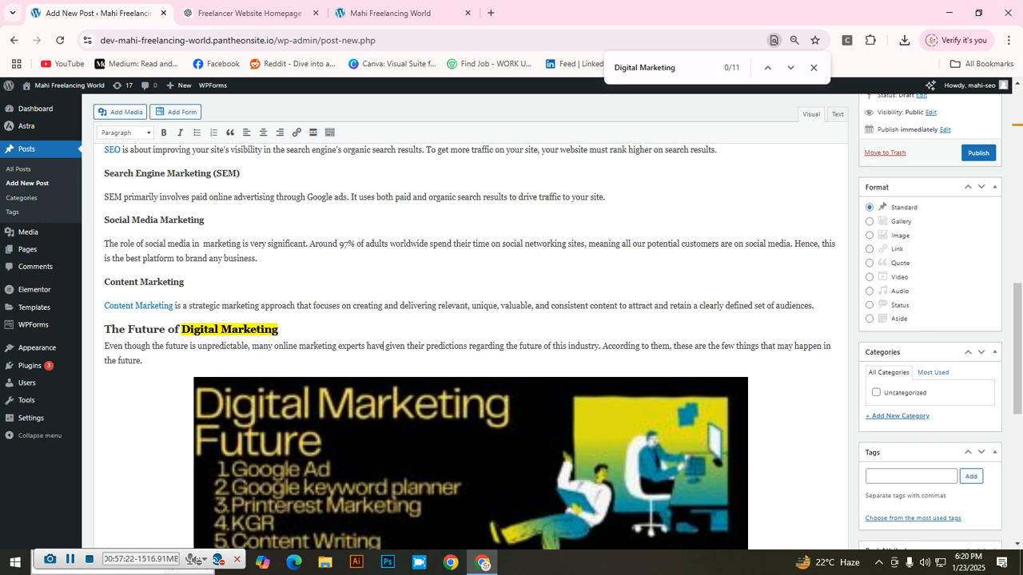
{"action": "scroll", "coordinate": [472, 344], "scroll_direction": "up", "scroll_amount": 10}
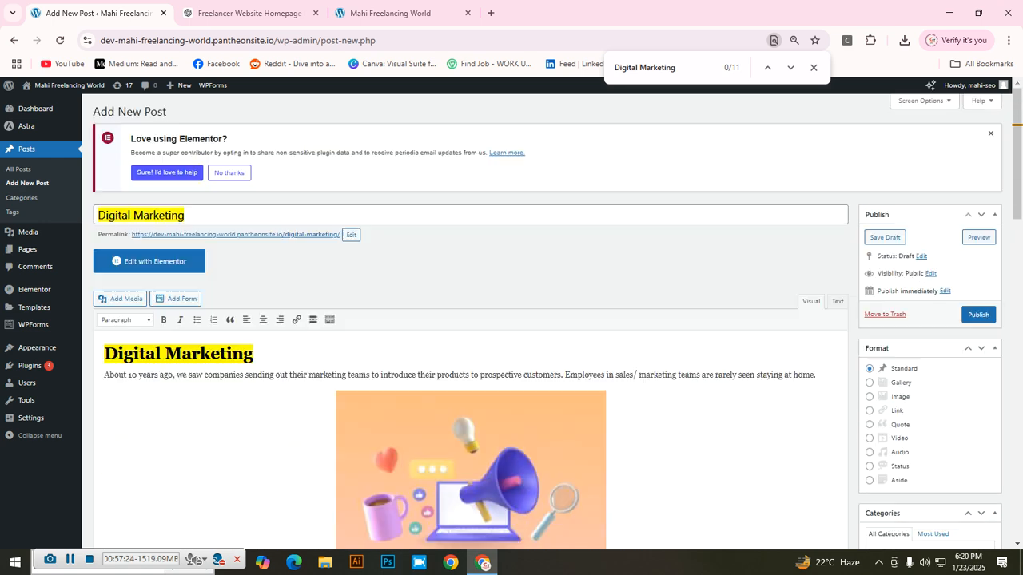
{"action": "scroll", "coordinate": [471, 344], "scroll_direction": "down", "scroll_amount": 6}
{"action": "scroll", "coordinate": [472, 343], "scroll_direction": "down", "scroll_amount": 1}
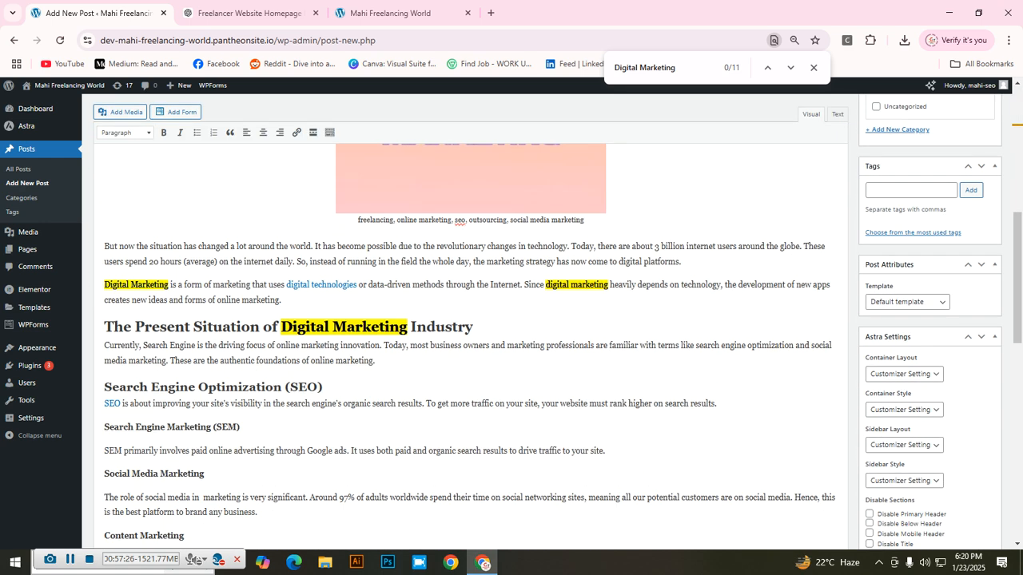
{"action": "scroll", "coordinate": [471, 344], "scroll_direction": "down", "scroll_amount": 10}
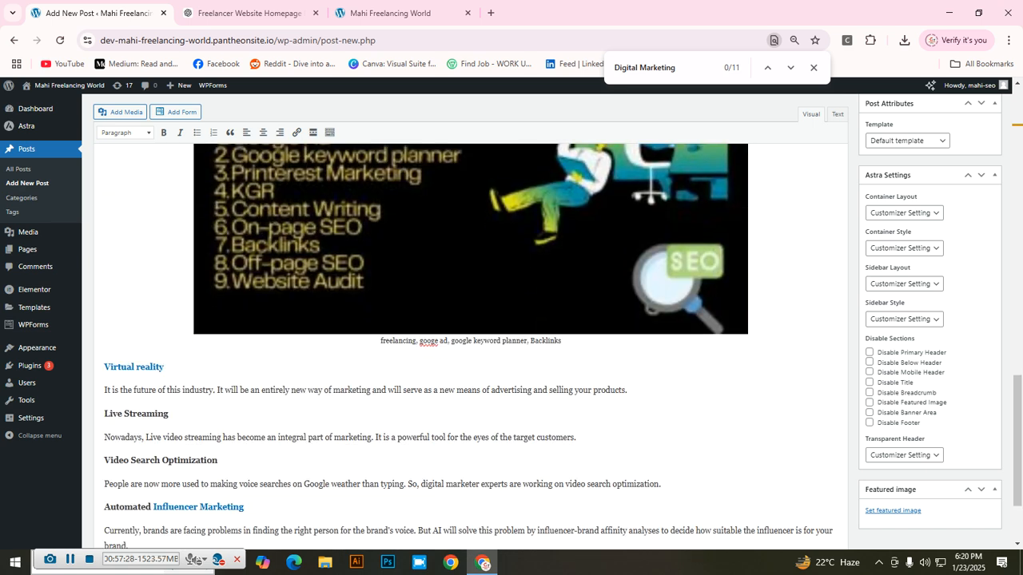
{"action": "scroll", "coordinate": [472, 343], "scroll_direction": "up", "scroll_amount": 12}
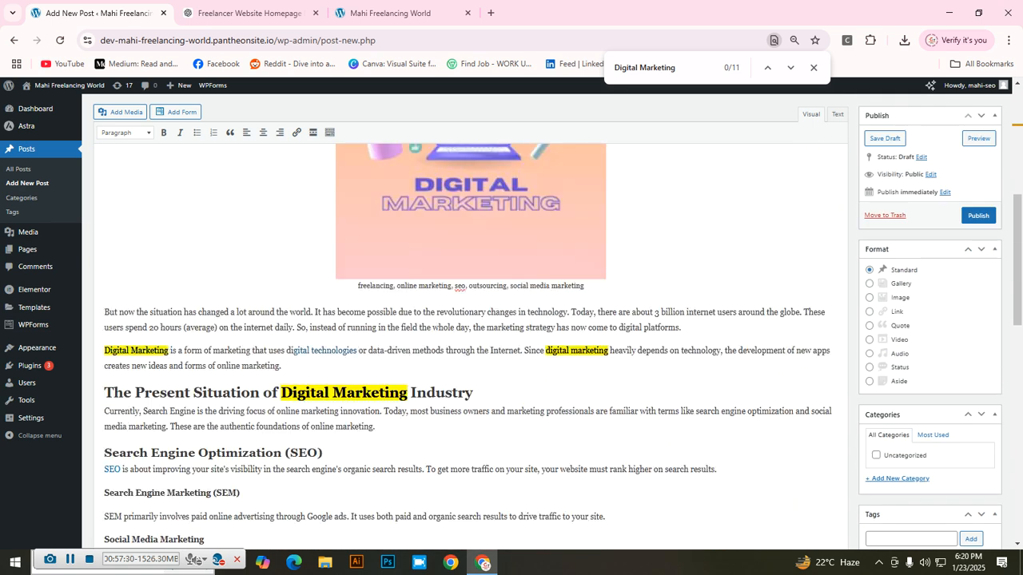
{"action": "scroll", "coordinate": [471, 344], "scroll_direction": "up", "scroll_amount": 4}
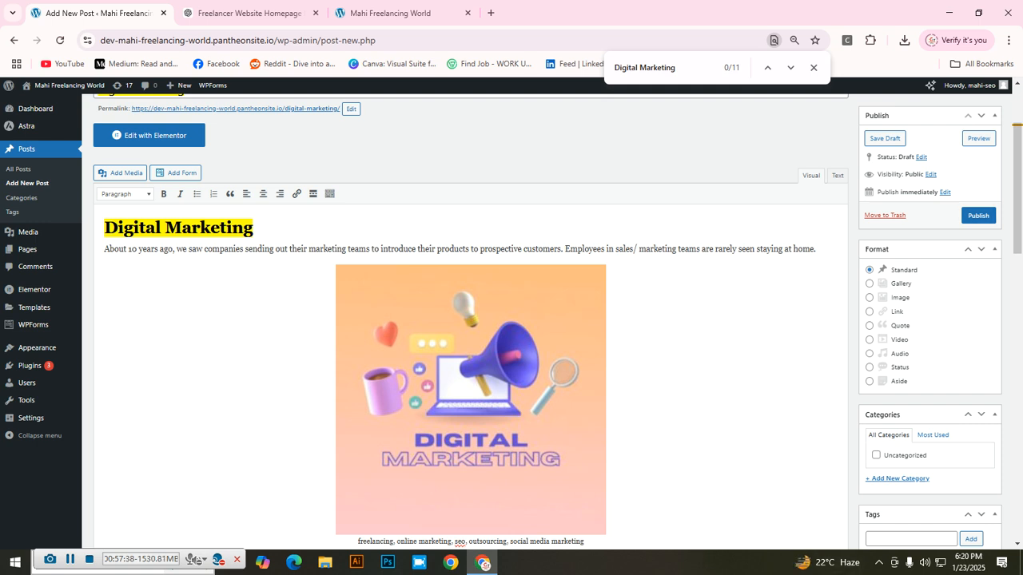
{"action": "scroll", "coordinate": [470, 320], "scroll_direction": "down", "scroll_amount": 15}
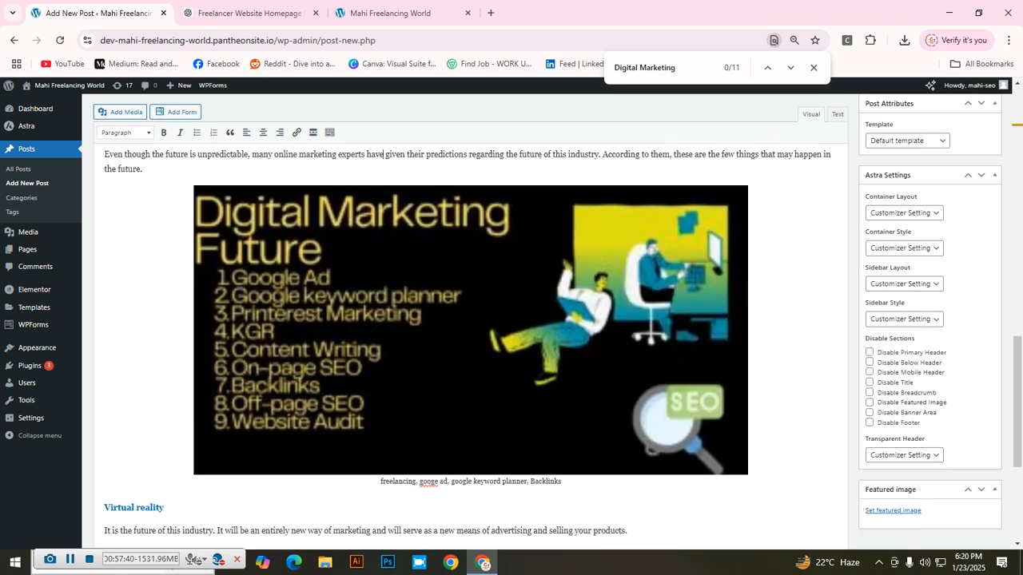
{"action": "scroll", "coordinate": [471, 320], "scroll_direction": "up", "scroll_amount": 20}
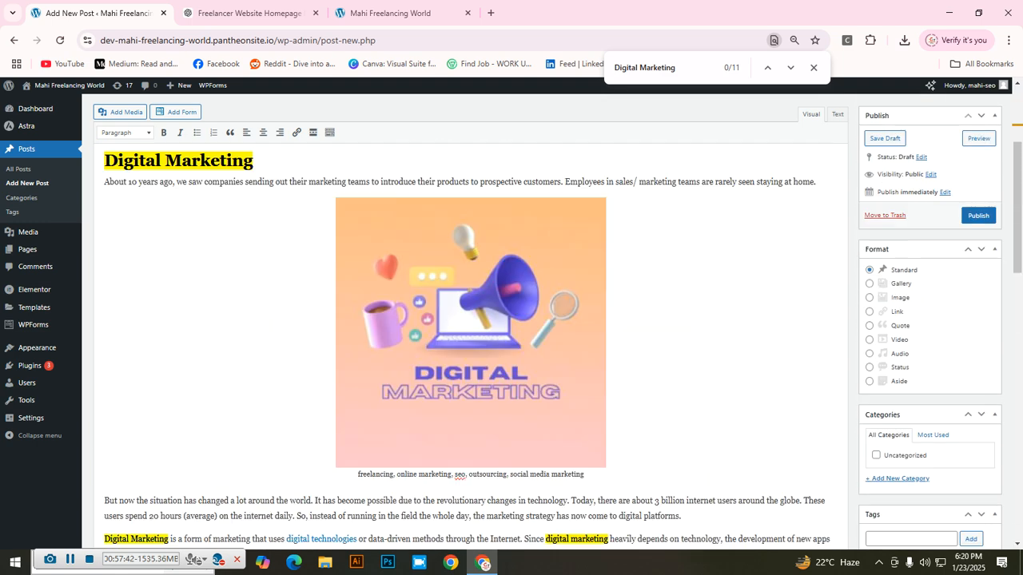
{"action": "scroll", "coordinate": [558, 319], "scroll_direction": "up", "scroll_amount": 1}
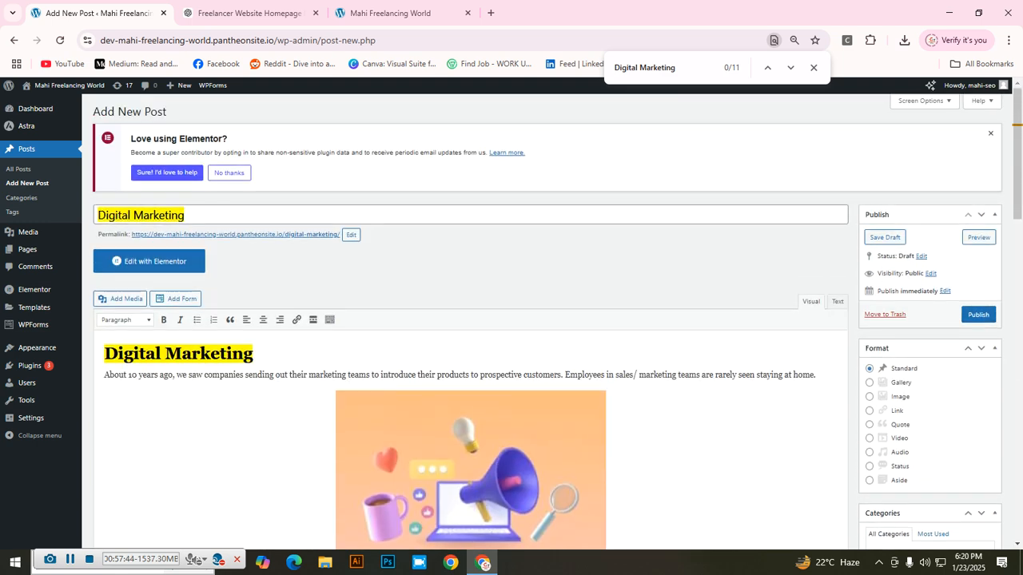
{"action": "scroll", "coordinate": [557, 319], "scroll_direction": "down", "scroll_amount": 2}
Step: Delete the Digital Marketing image under the intro, add an empty paragraph after 'digital platforms.', and open a new tab
{"action": "left_click", "coordinate": [471, 398]}
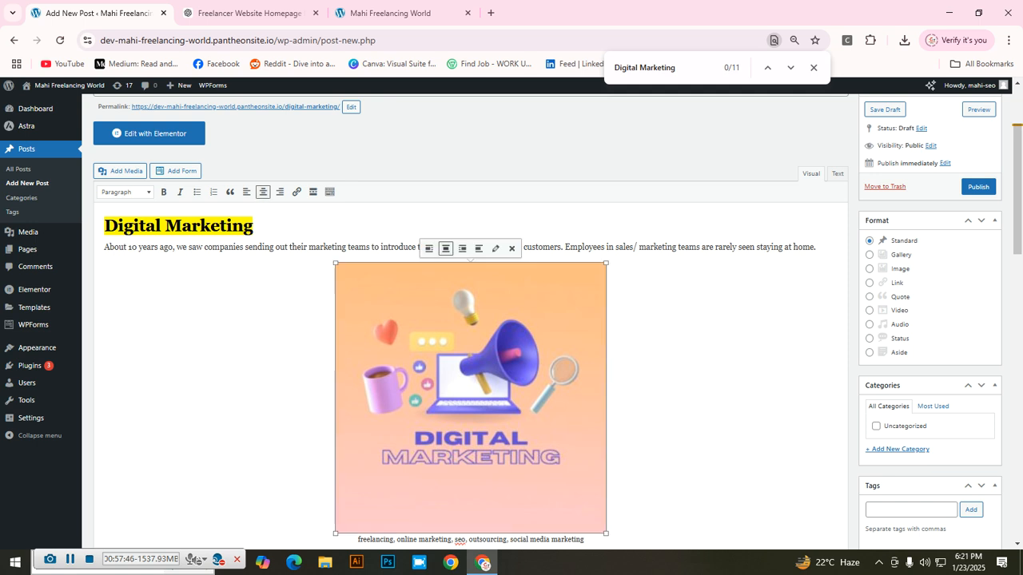
{"action": "key", "text": "Delete"}
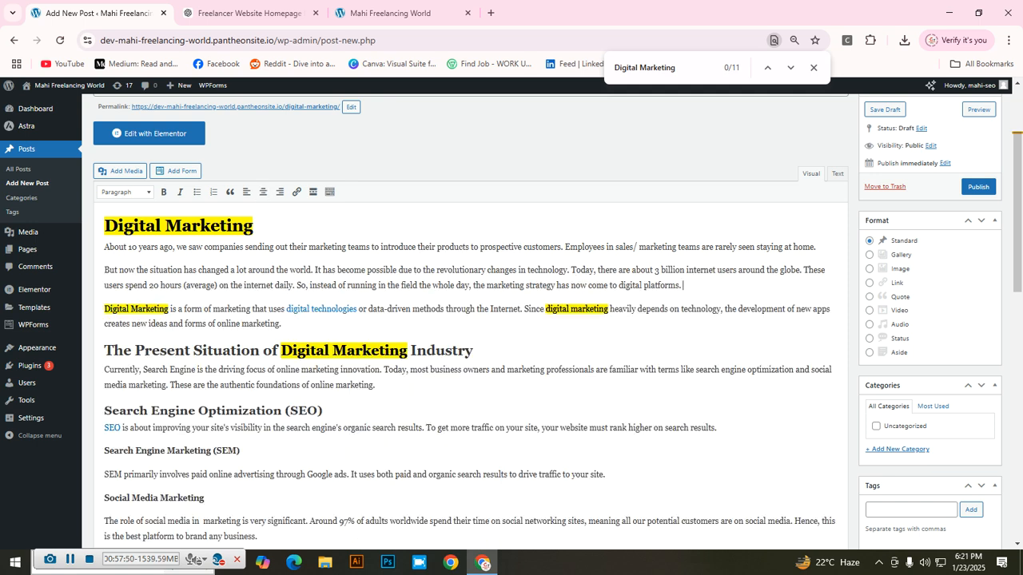
{"action": "key", "text": "Return"}
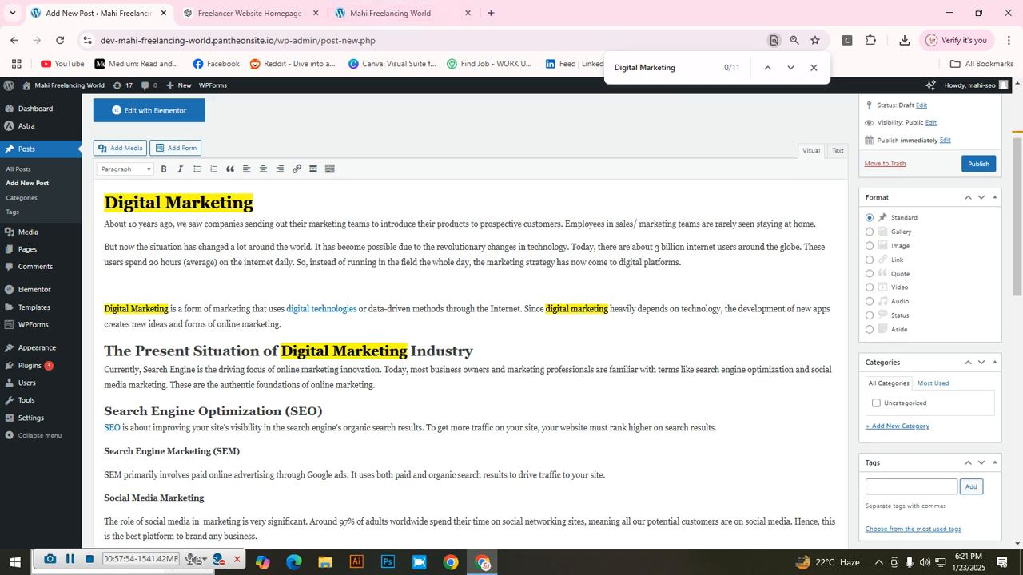
{"action": "left_click", "coordinate": [491, 13]}
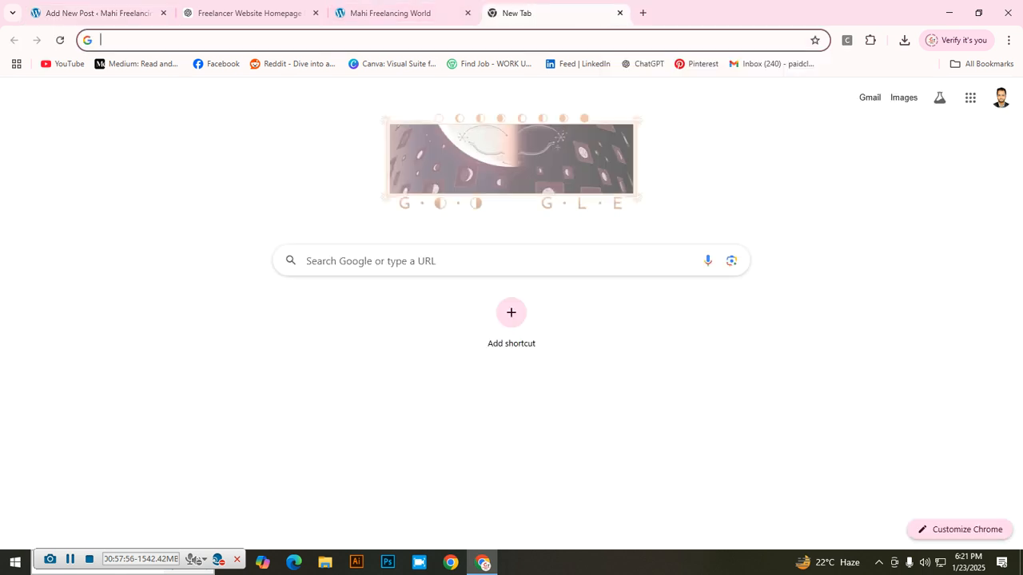
Step: Search Google for 'canva' and open the Canva home page to its recent designs
{"action": "left_click", "coordinate": [448, 260]}
{"action": "type", "text": "canva"}
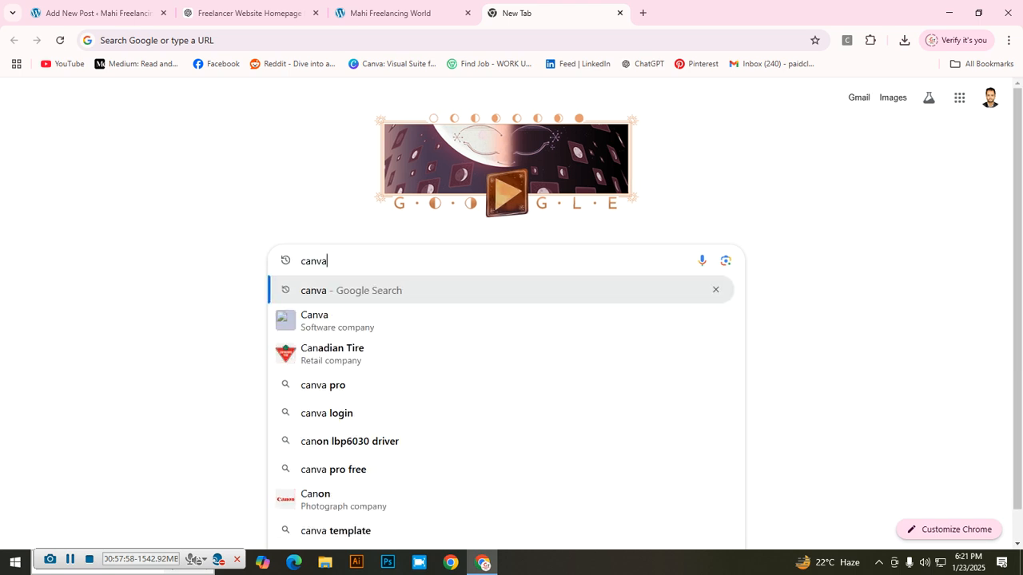
{"action": "key", "text": "Return"}
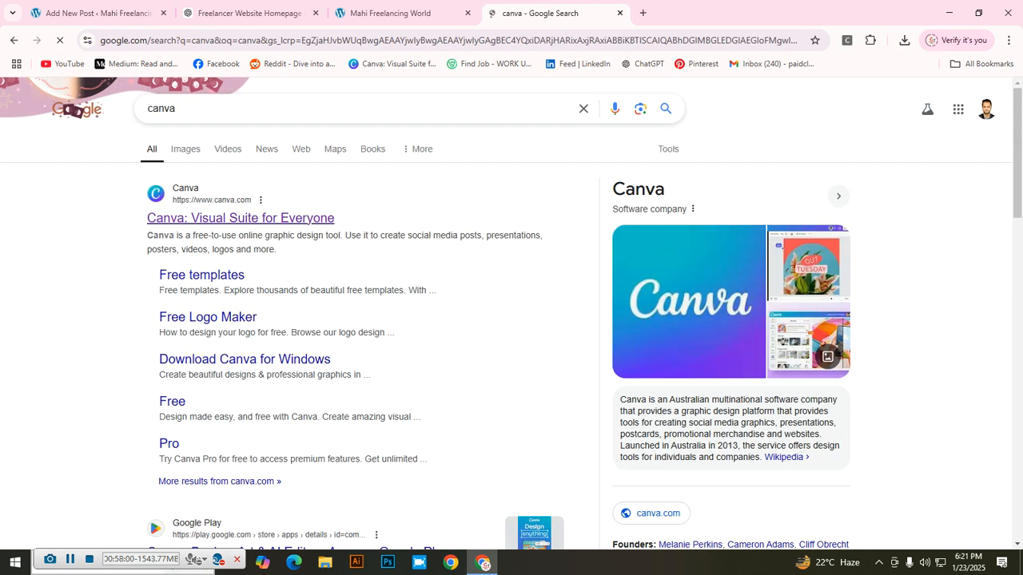
{"action": "left_click", "coordinate": [240, 217]}
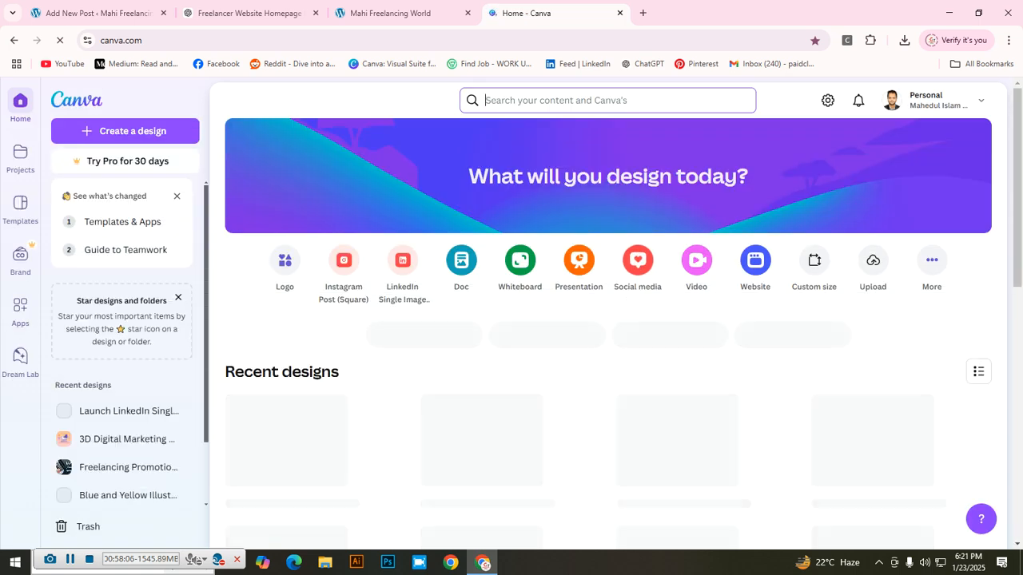
{"action": "scroll", "coordinate": [705, 368], "scroll_direction": "down", "scroll_amount": 1}
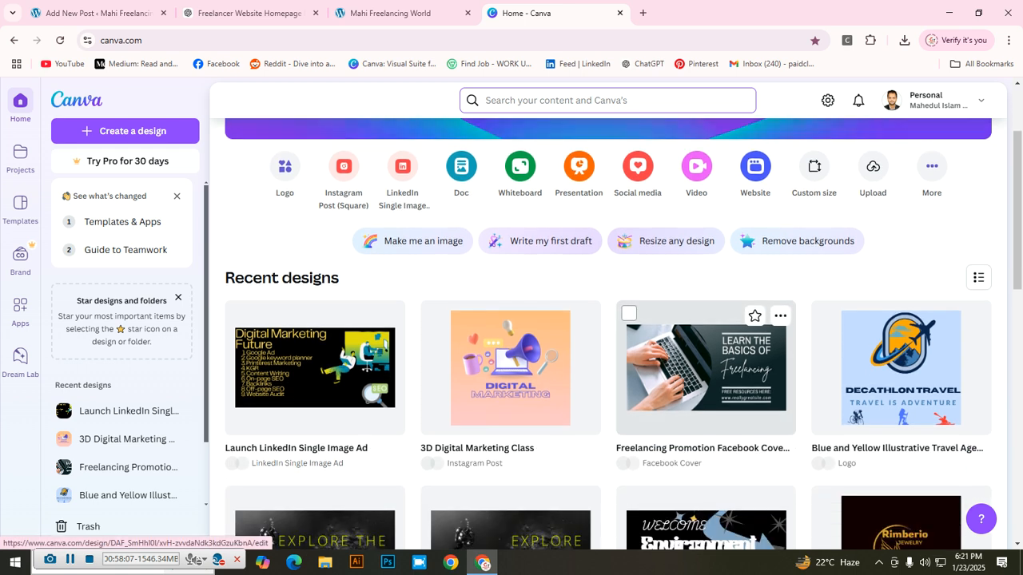
{"action": "scroll", "coordinate": [706, 375], "scroll_direction": "down", "scroll_amount": 1}
Step: Open the Freelancing Promotion design and change its headline to DIGITAL MARKETING
{"action": "left_click", "coordinate": [705, 276]}
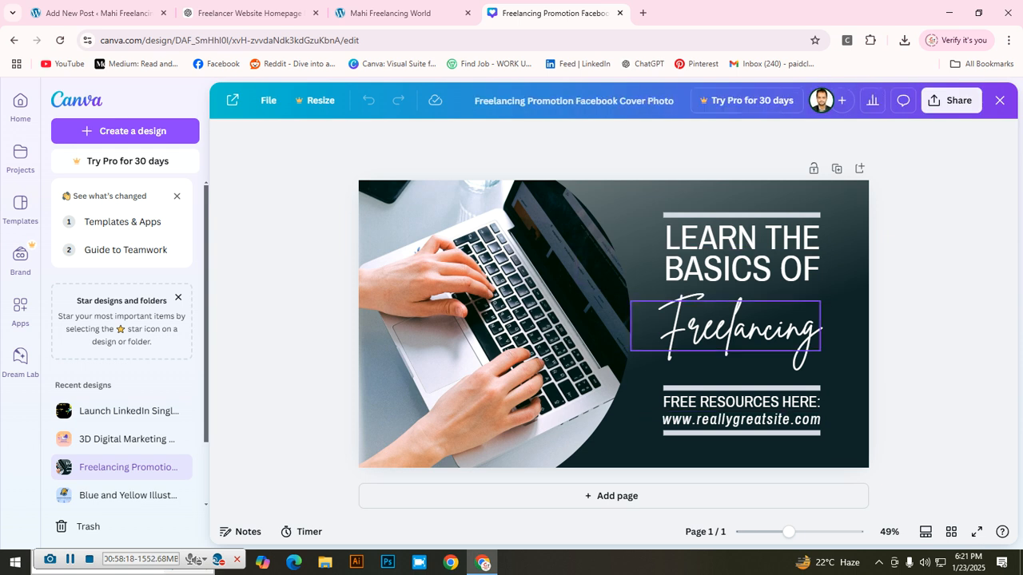
{"action": "left_click", "coordinate": [769, 239]}
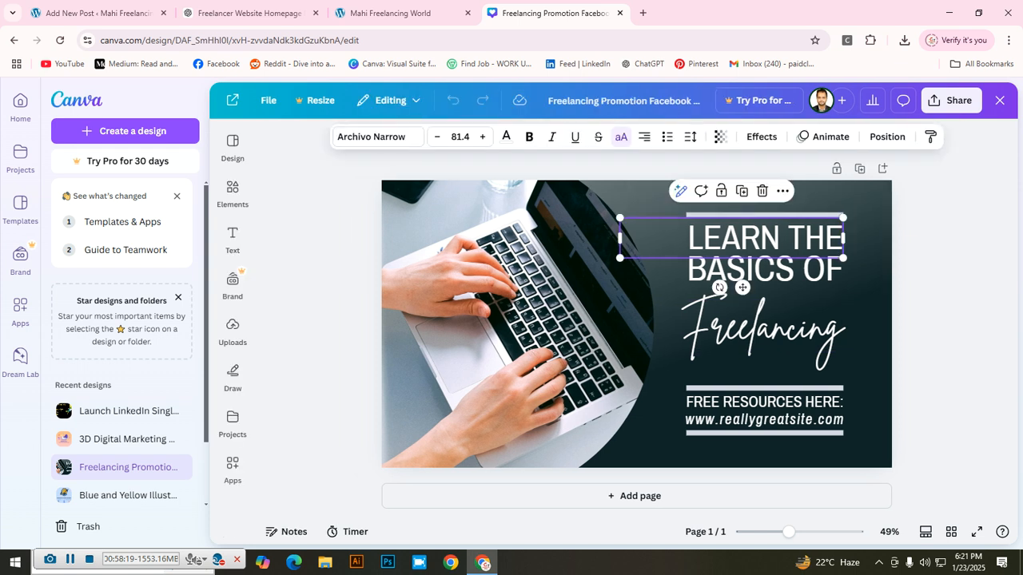
{"action": "double_click", "coordinate": [703, 236]}
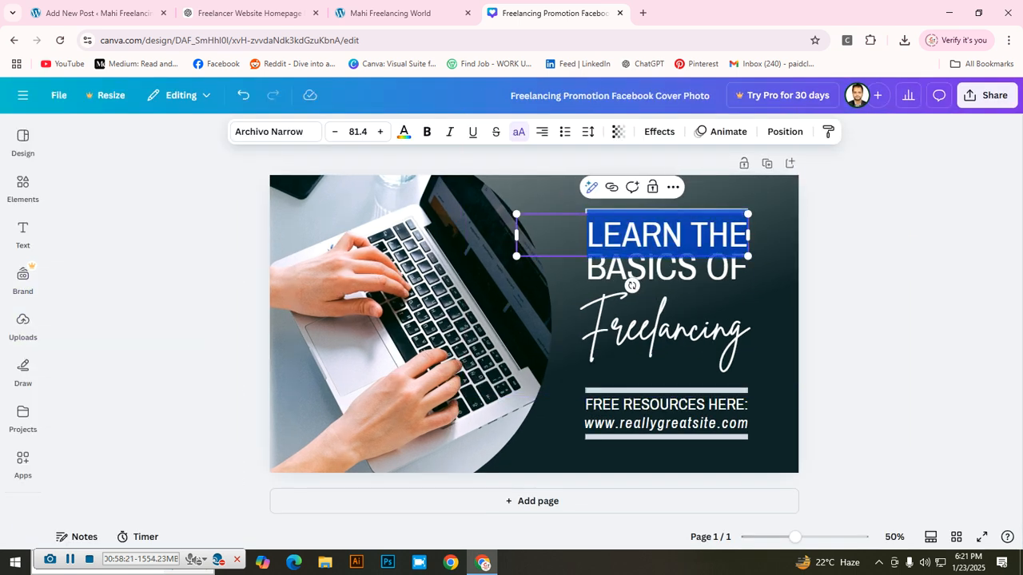
{"action": "type", "text": "DIGITAL"}
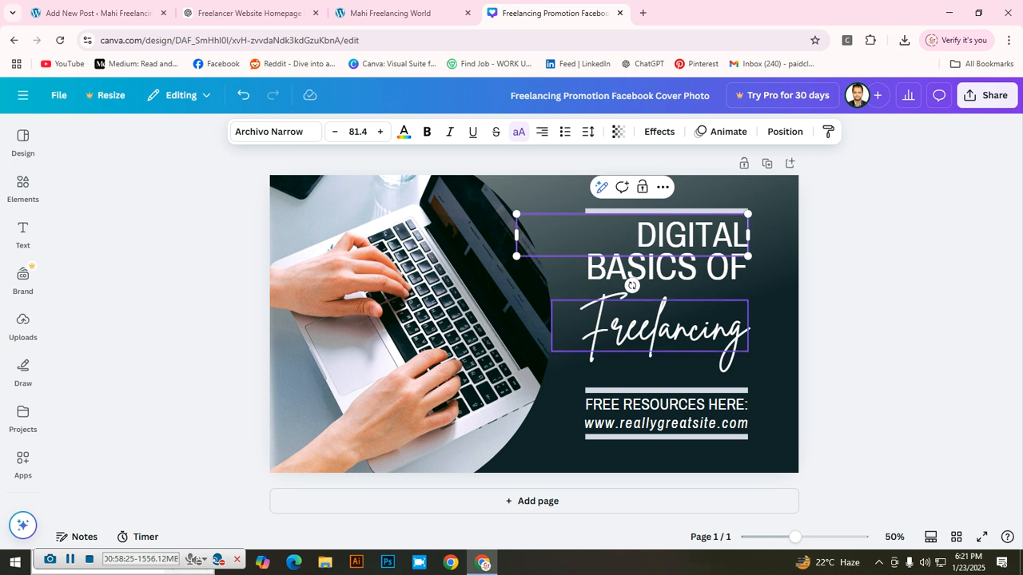
{"action": "double_click", "coordinate": [663, 268]}
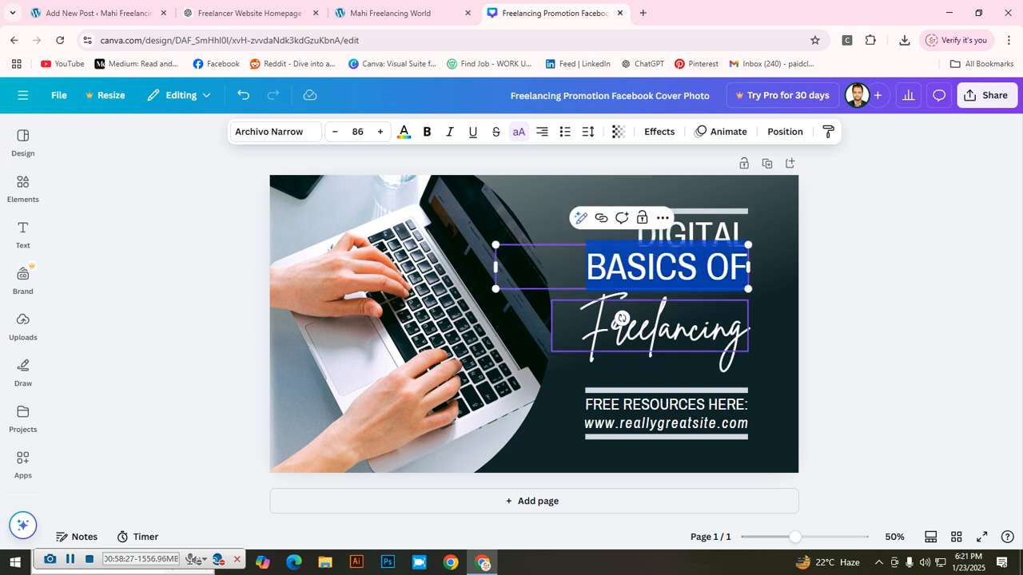
{"action": "type", "text": "MARK"}
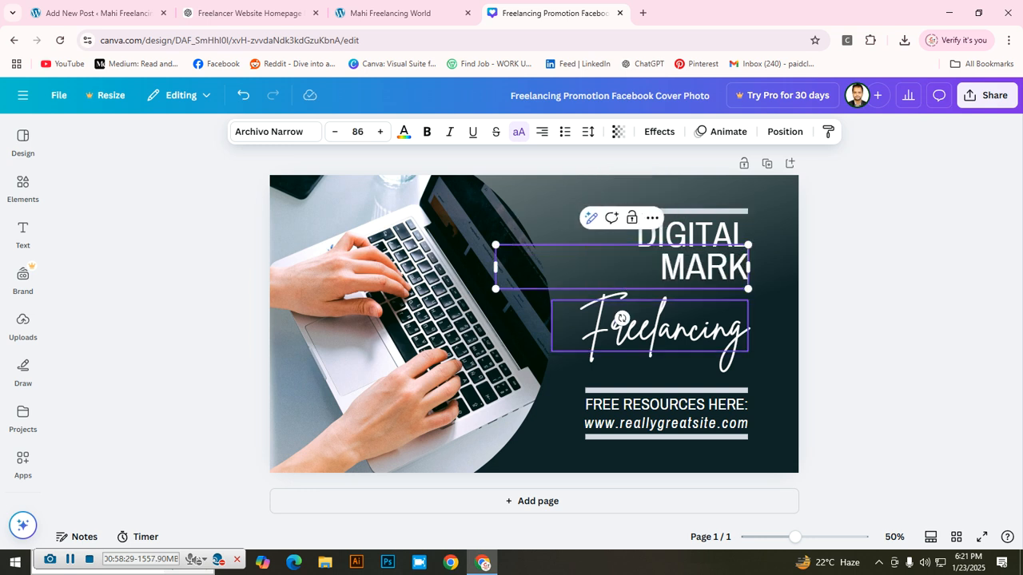
{"action": "type", "text": "ETING"}
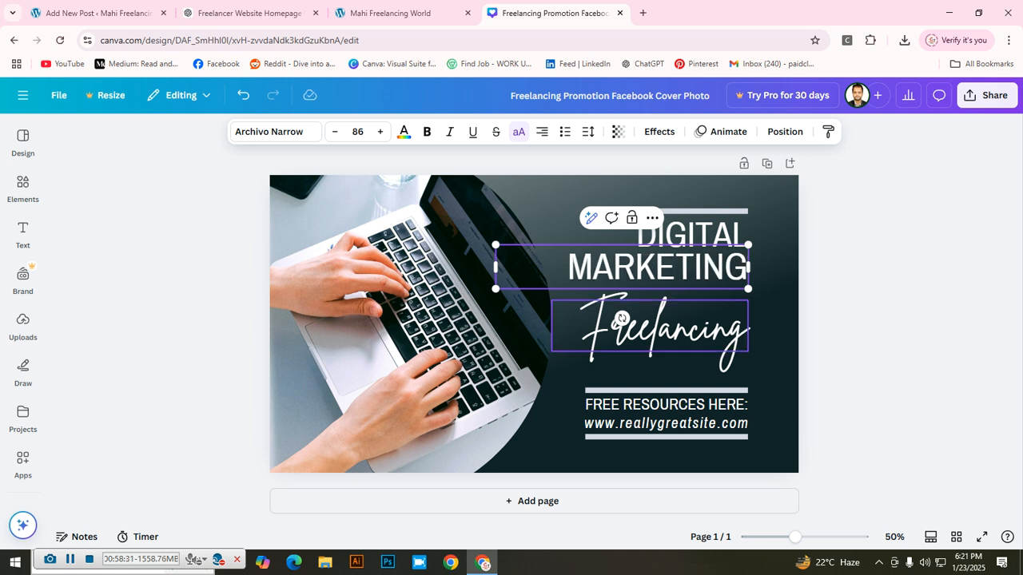
Step: Widen the Freelancing text box and delete the FREE RESOURCES HERE: and website lines
{"action": "double_click", "coordinate": [622, 318]}
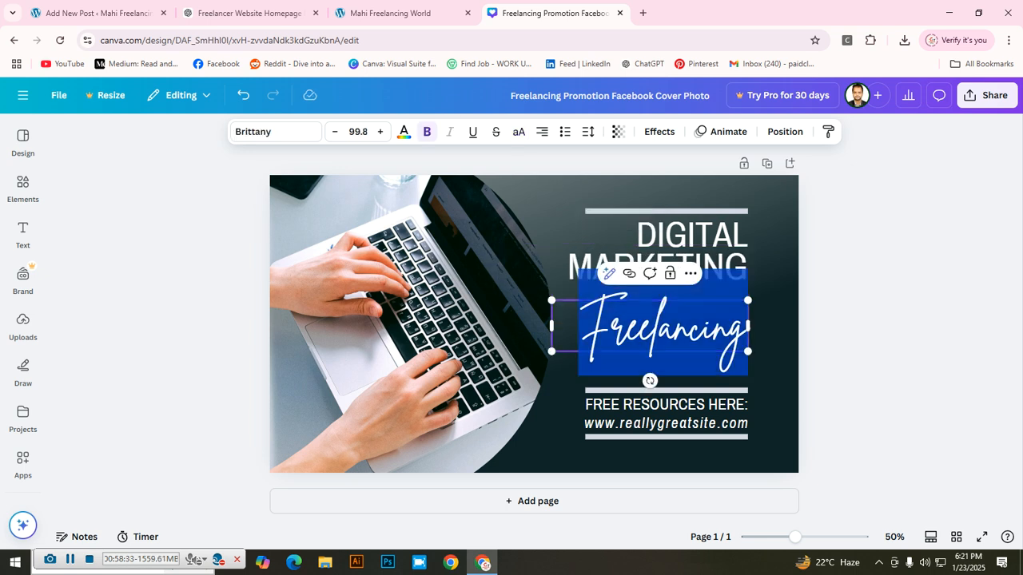
{"action": "left_click", "coordinate": [578, 328]}
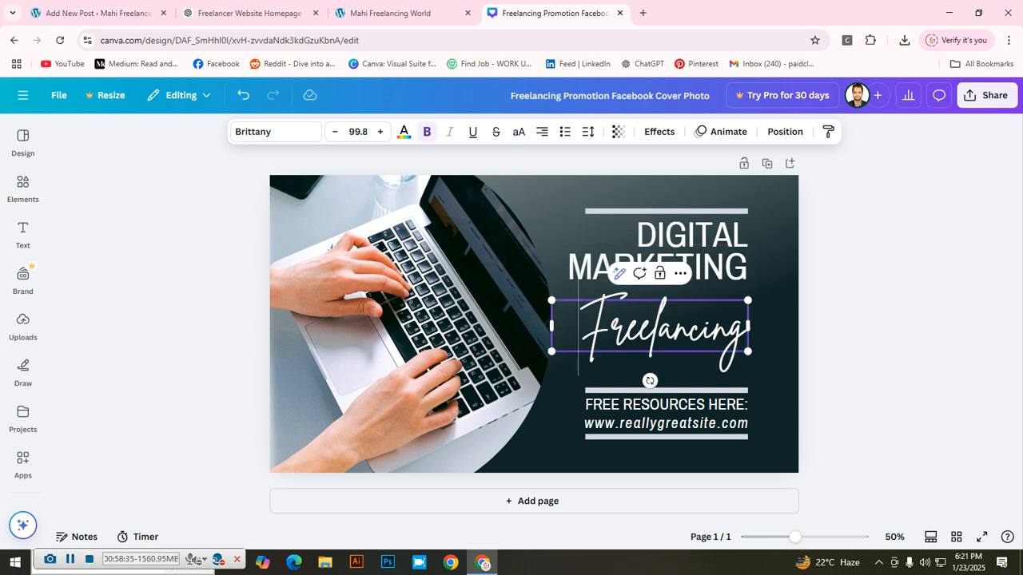
{"action": "type", "text": "&"}
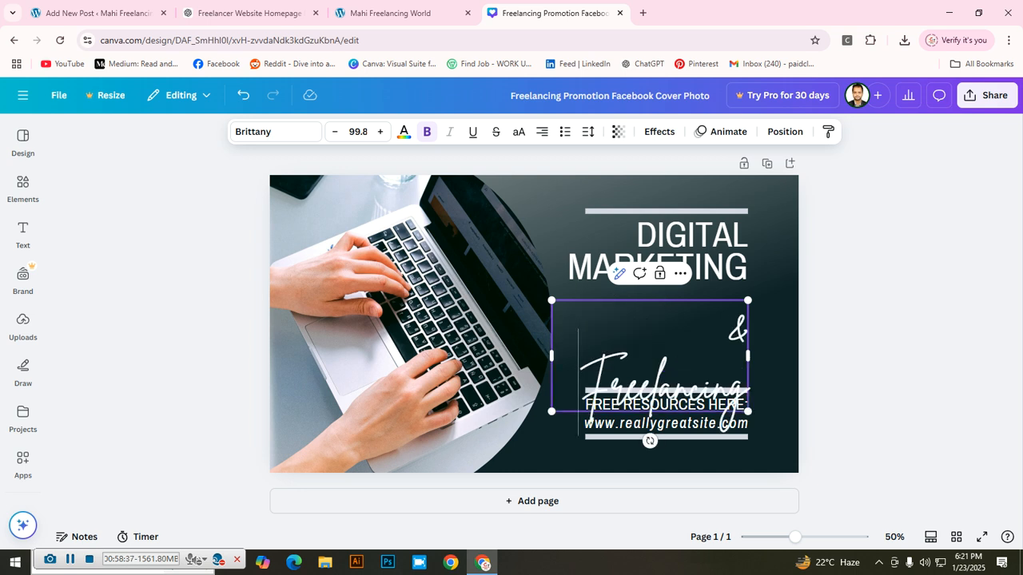
{"action": "key", "text": "ctrl+z"}
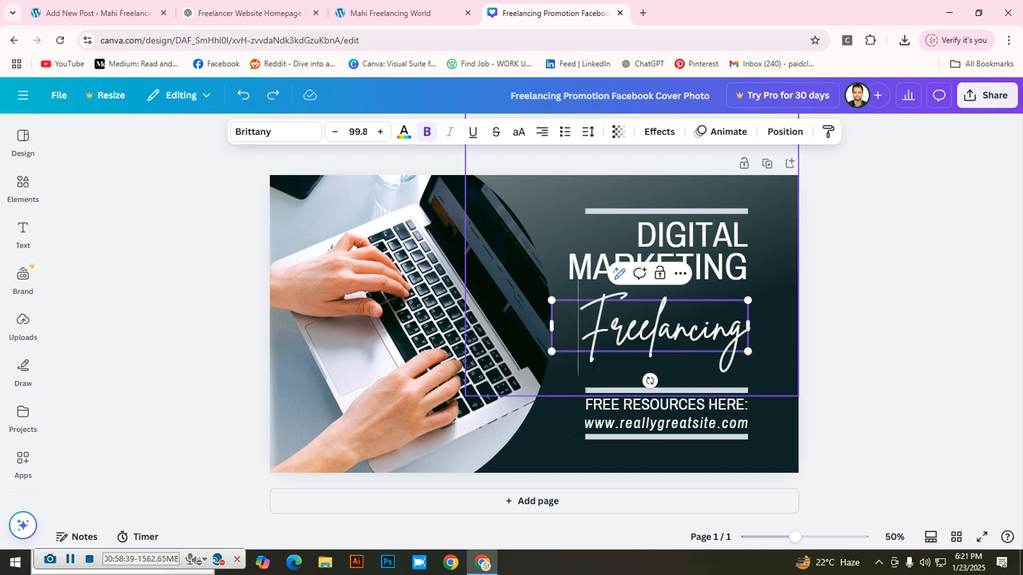
{"action": "left_click_drag", "start_coordinate": [748, 326], "coordinate": [755, 326]}
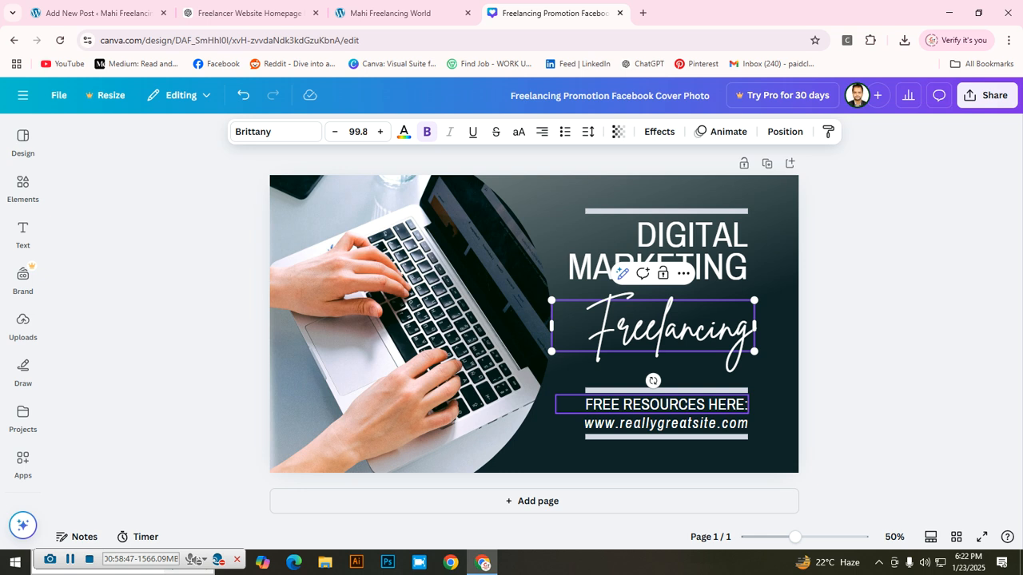
{"action": "double_click", "coordinate": [748, 405]}
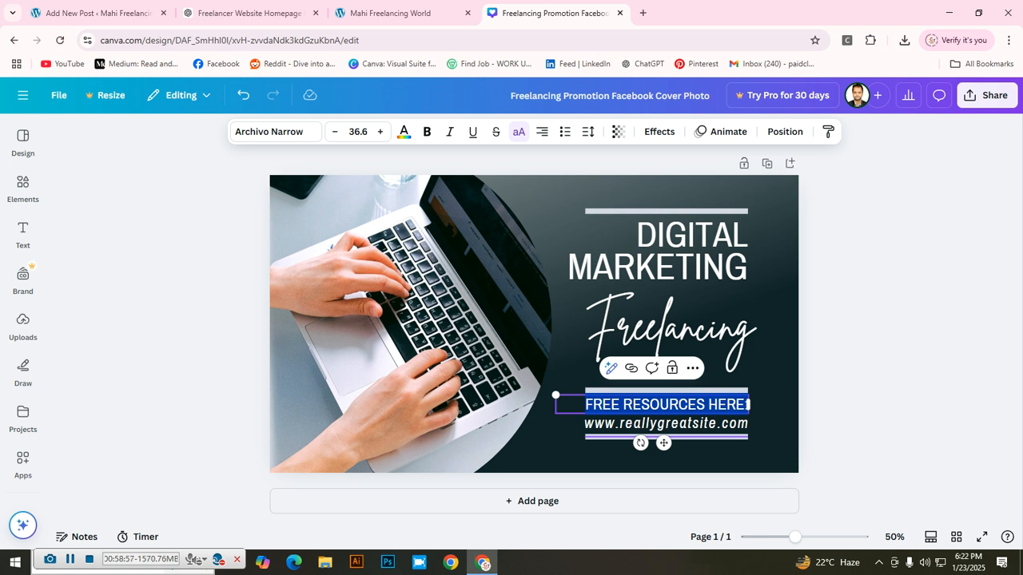
{"action": "key", "text": "BackSpace"}
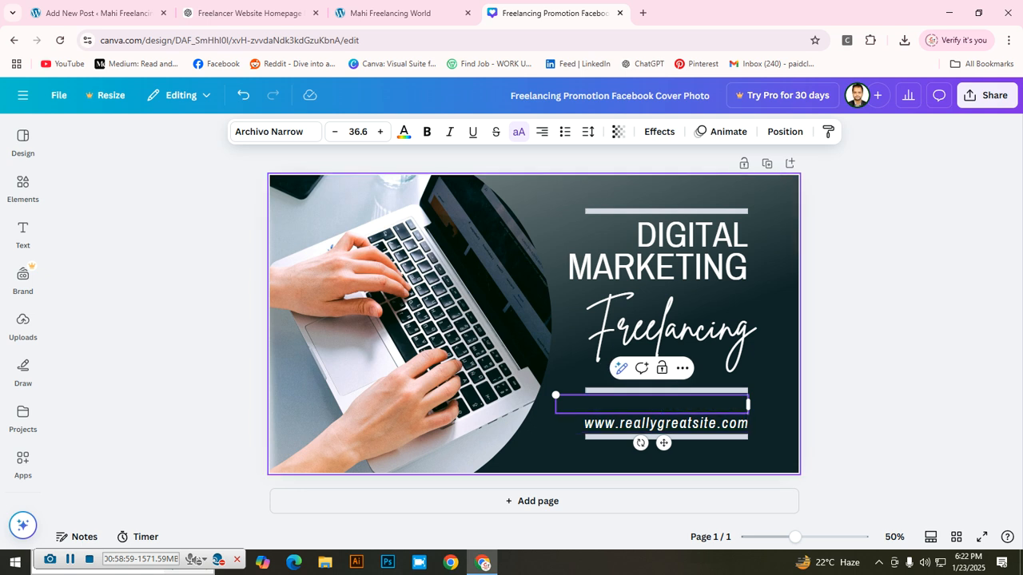
{"action": "left_click", "coordinate": [665, 424]}
{"action": "key", "text": "Delete"}
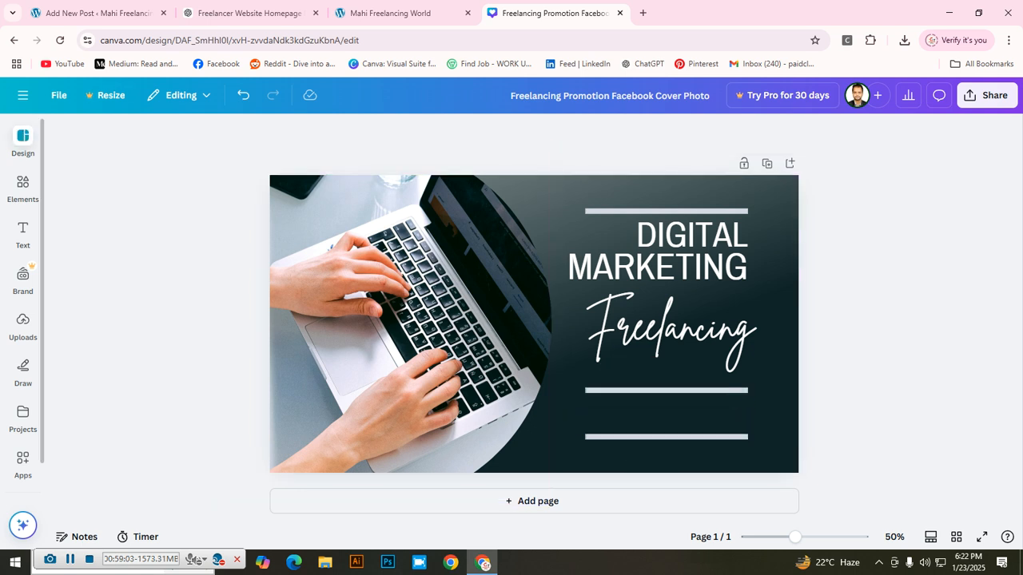
Step: Search Elements for 'digital marketing' and swap the laptop photo for a megaphone graphic
{"action": "left_click", "coordinate": [23, 188]}
{"action": "left_click", "coordinate": [22, 188]}
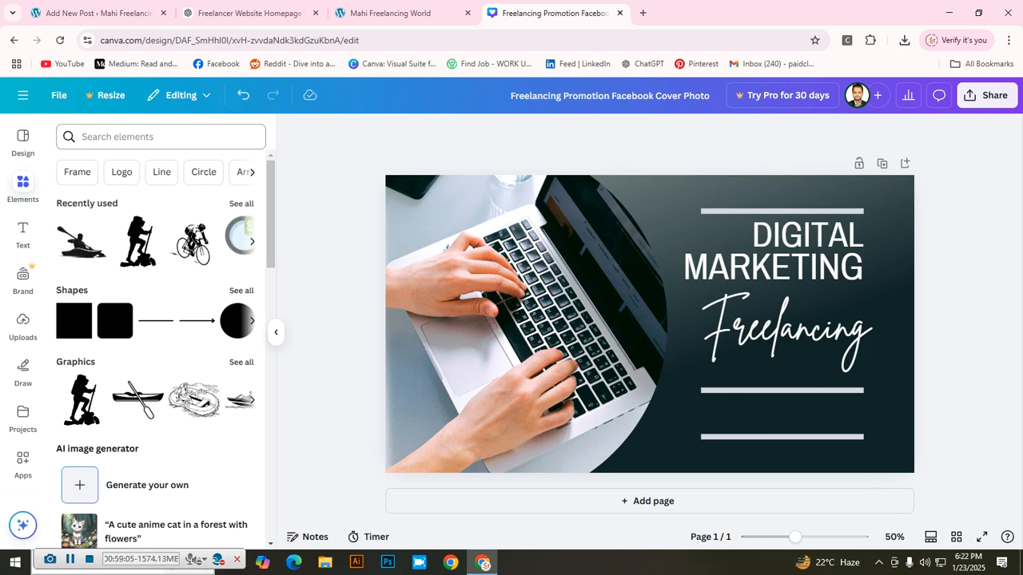
{"action": "left_click", "coordinate": [135, 137]}
{"action": "type", "text": "digital marketing"}
{"action": "key", "text": "Return"}
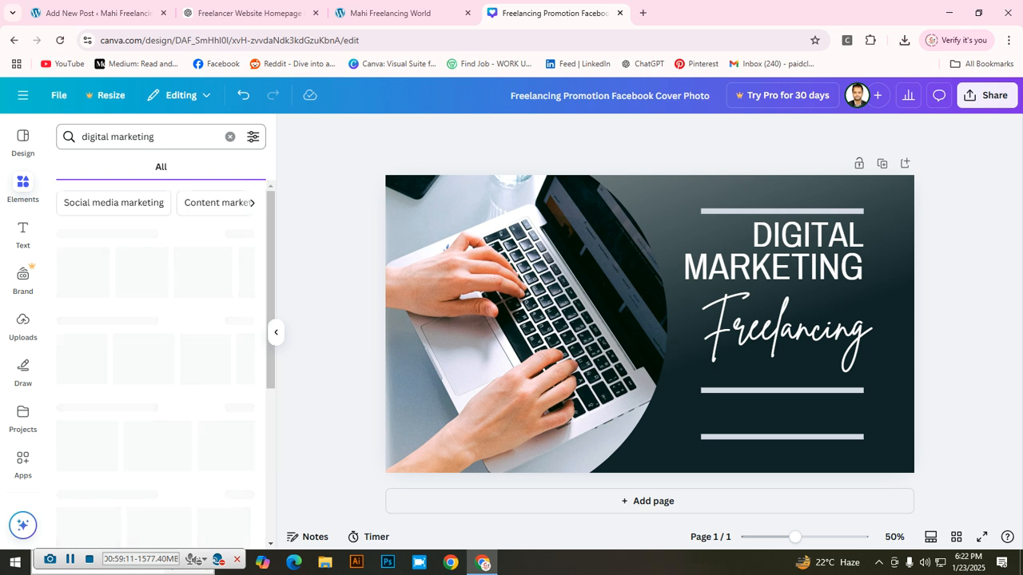
{"action": "left_click", "coordinate": [143, 166]}
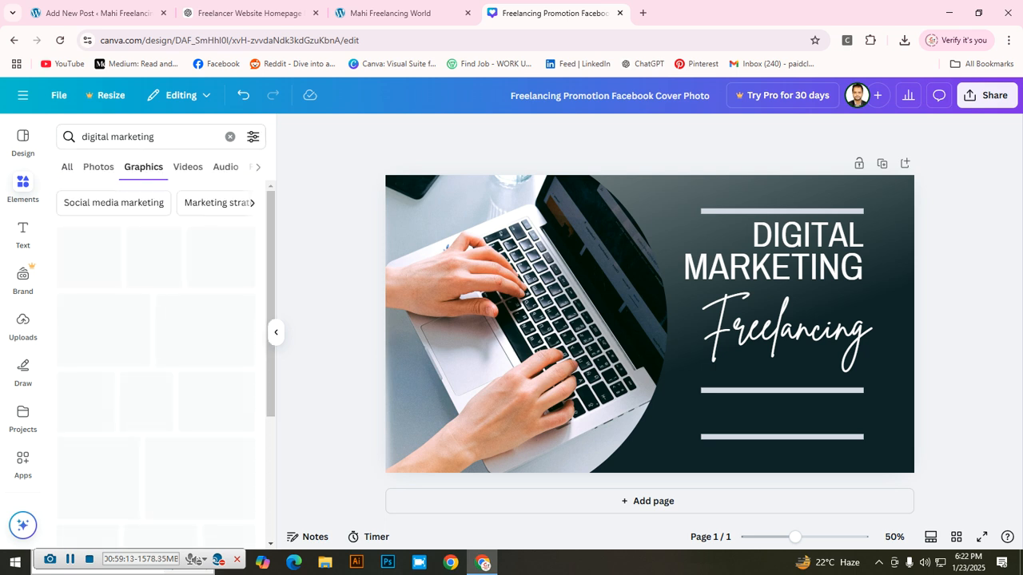
{"action": "scroll", "coordinate": [177, 238], "scroll_direction": "down", "scroll_amount": 1}
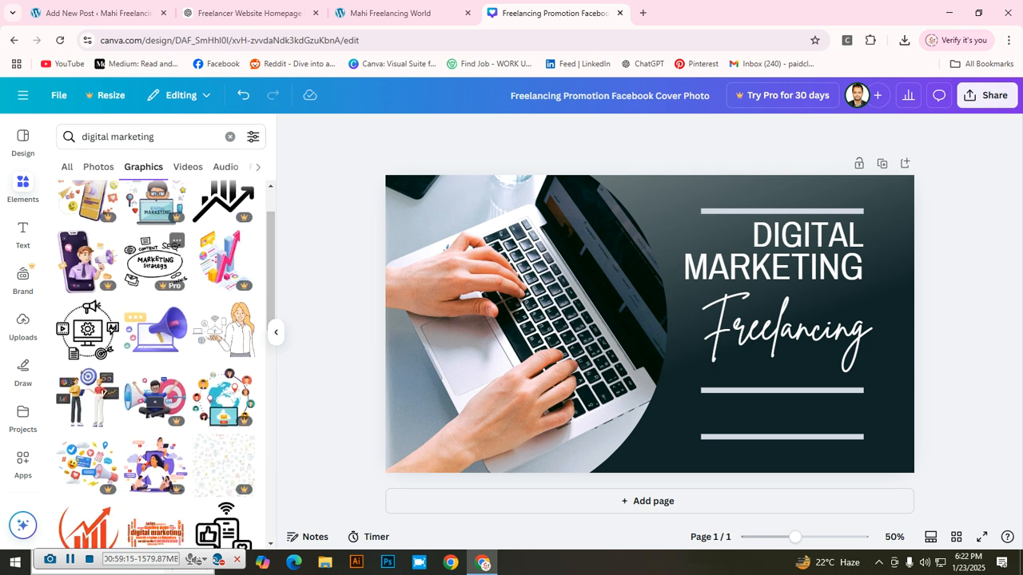
{"action": "left_click", "coordinate": [156, 328]}
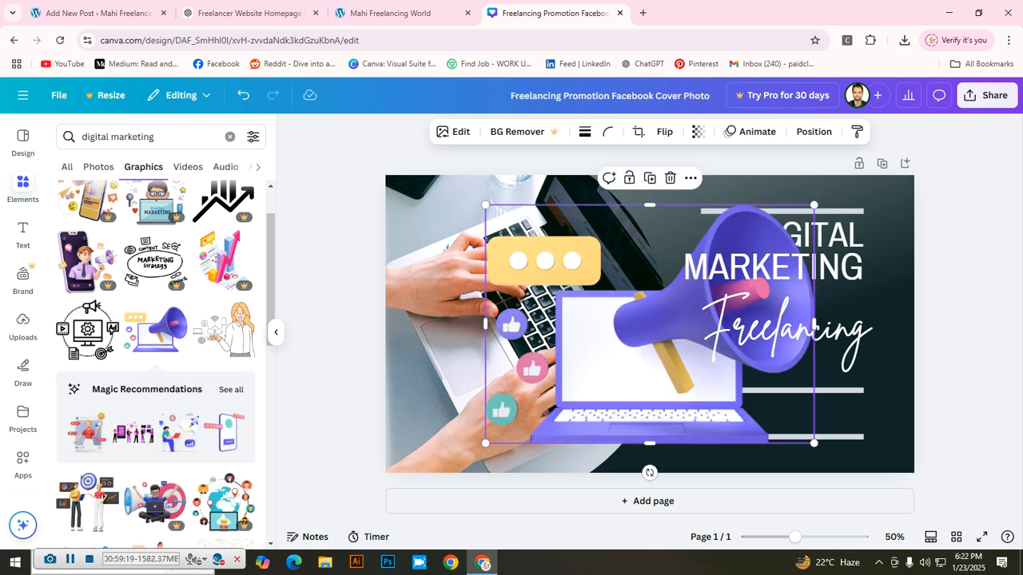
{"action": "left_click_drag", "start_coordinate": [485, 204], "coordinate": [688, 351]}
{"action": "left_click_drag", "start_coordinate": [751, 397], "coordinate": [764, 419]}
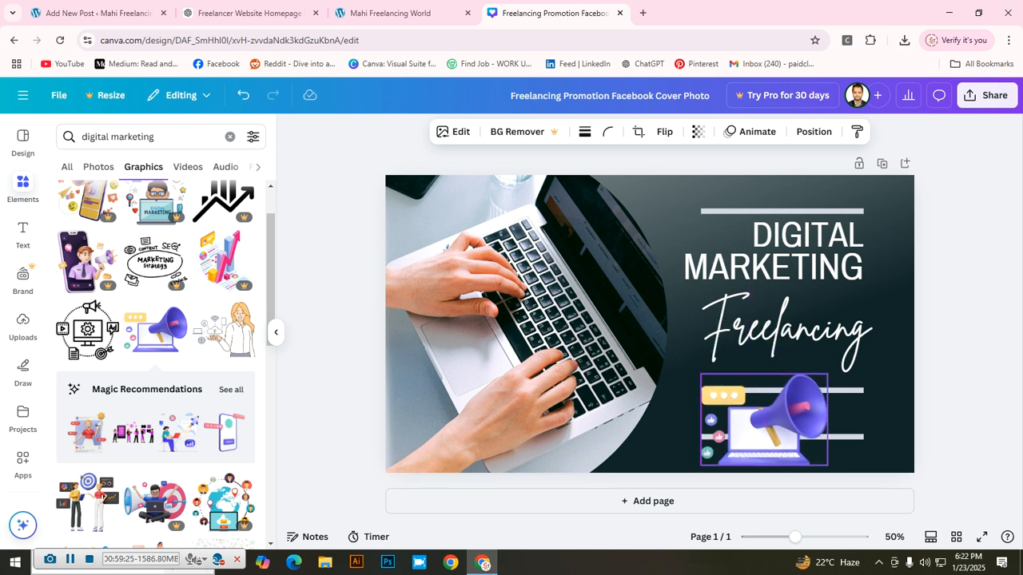
{"action": "left_click_drag", "start_coordinate": [764, 420], "coordinate": [591, 375]}
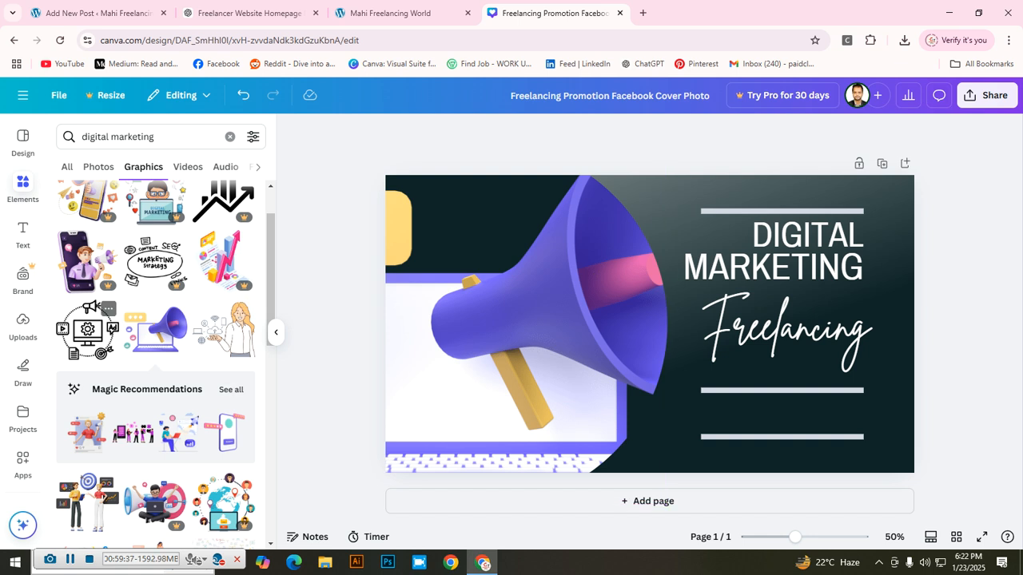
Step: Add a circular marketing icons graphic, sized 160 by 153 between the lower lines, coloured light grey
{"action": "left_click", "coordinate": [86, 329]}
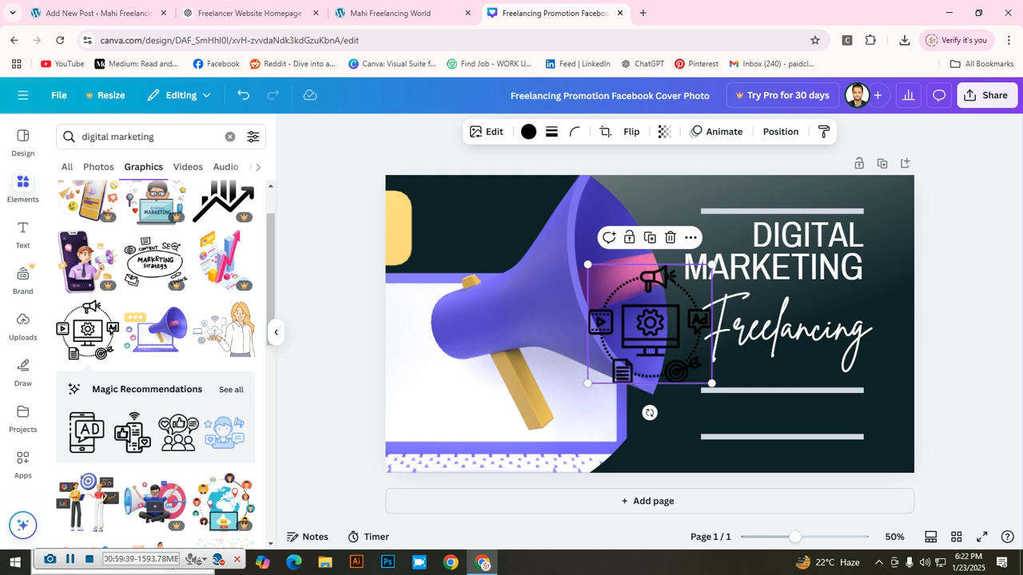
{"action": "left_click_drag", "start_coordinate": [587, 265], "coordinate": [646, 319]}
{"action": "left_click_drag", "start_coordinate": [675, 352], "coordinate": [732, 415]}
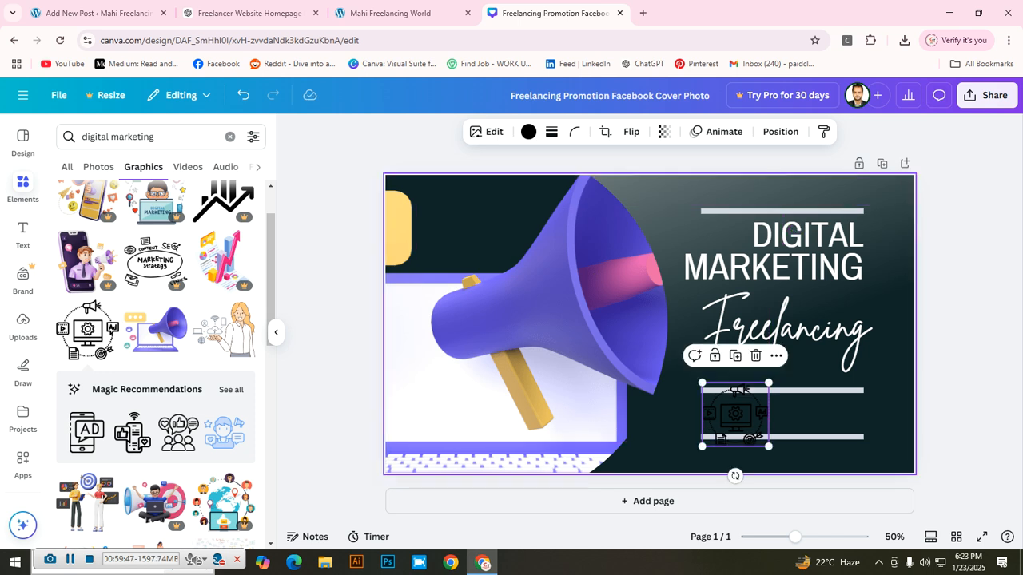
{"action": "left_click_drag", "start_coordinate": [702, 446], "coordinate": [700, 448]}
{"action": "right_click", "coordinate": [702, 447]}
{"action": "left_click", "coordinate": [652, 441]}
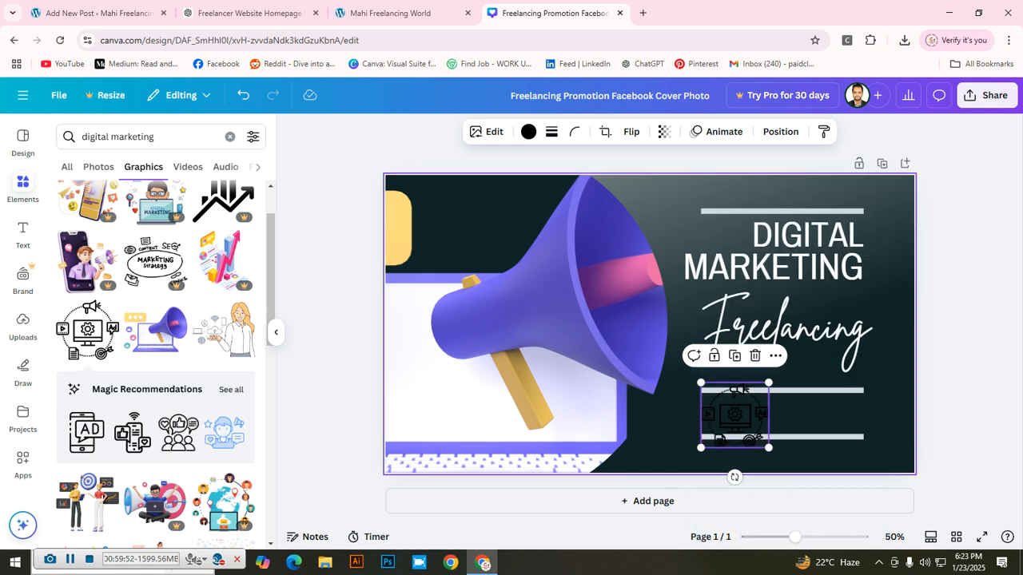
{"action": "left_click_drag", "start_coordinate": [769, 448], "coordinate": [758, 436]}
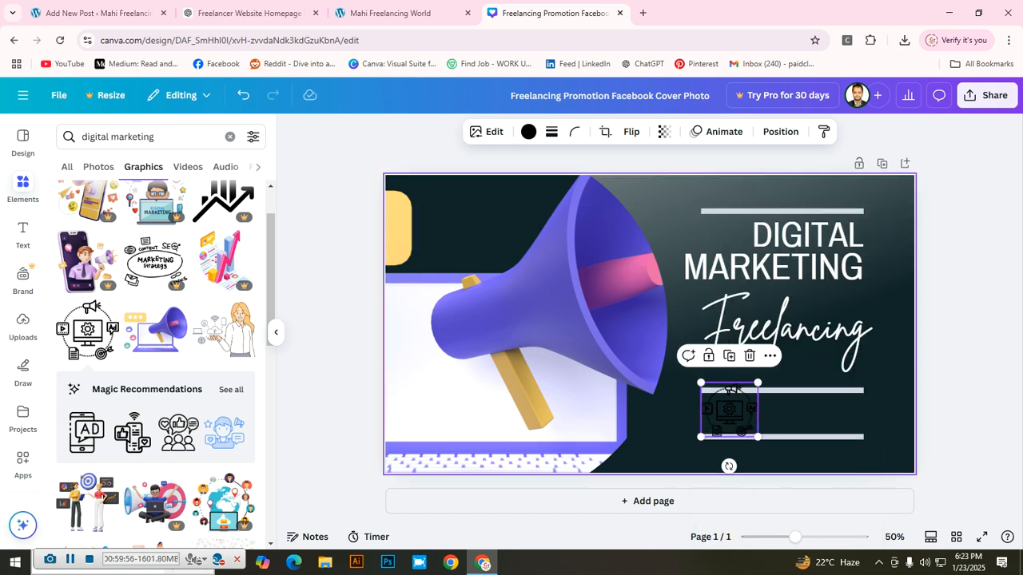
{"action": "left_click_drag", "start_coordinate": [700, 382], "coordinate": [706, 388]}
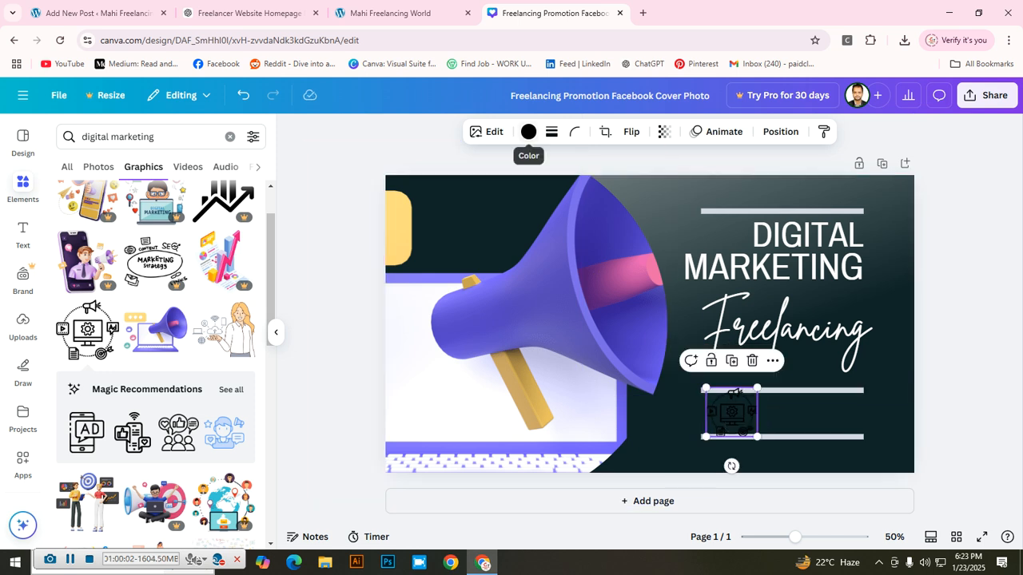
{"action": "left_click", "coordinate": [528, 132]}
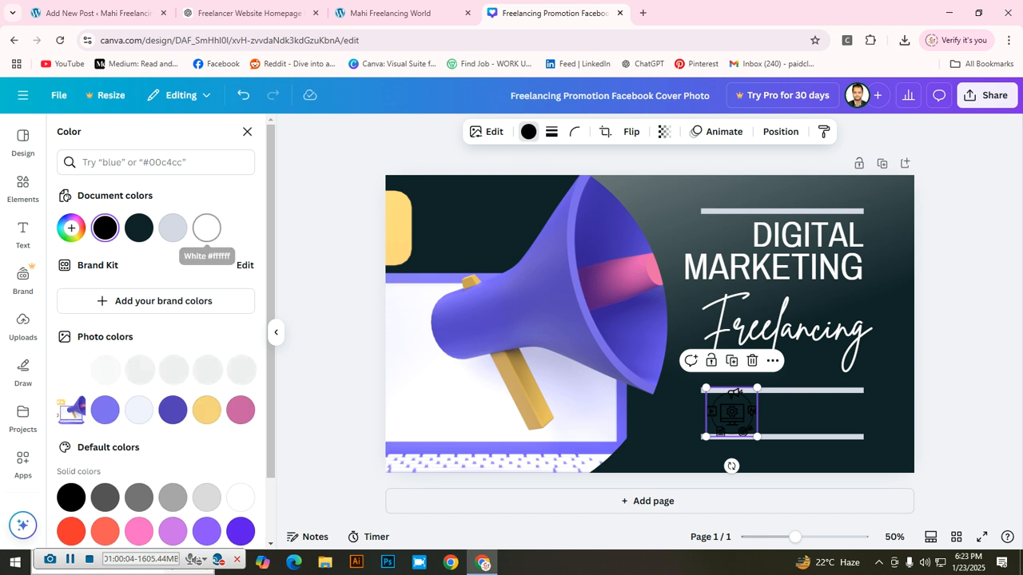
{"action": "left_click", "coordinate": [172, 228]}
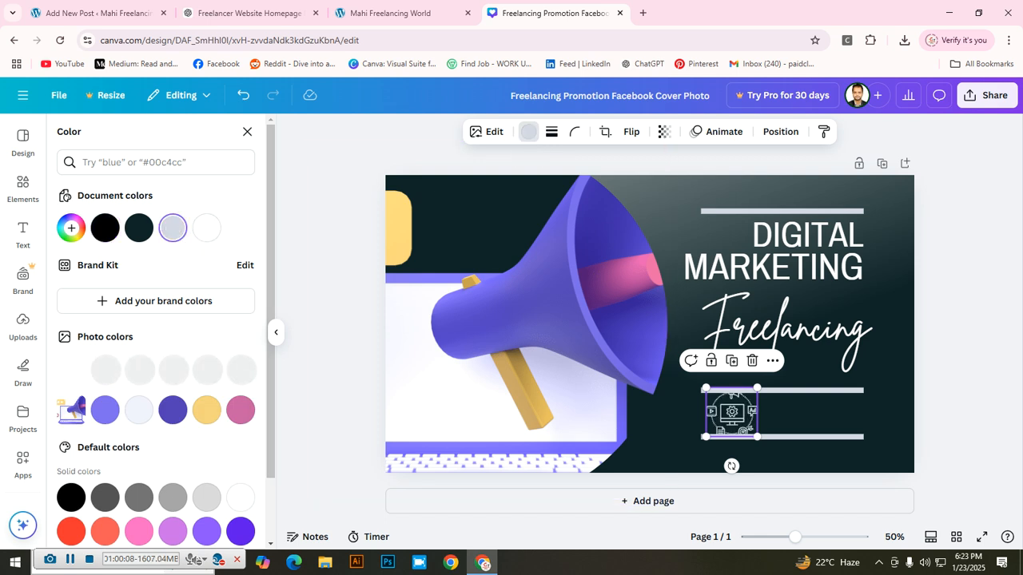
{"action": "left_click", "coordinate": [247, 131]}
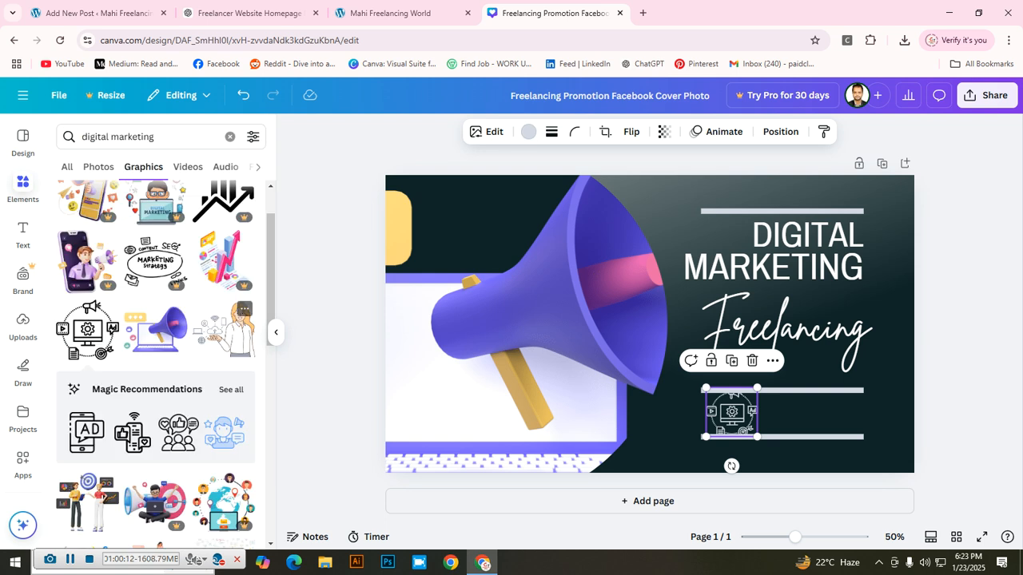
Step: Add a woman illustration, scaled down onto the lower-right lines
{"action": "left_click", "coordinate": [225, 329]}
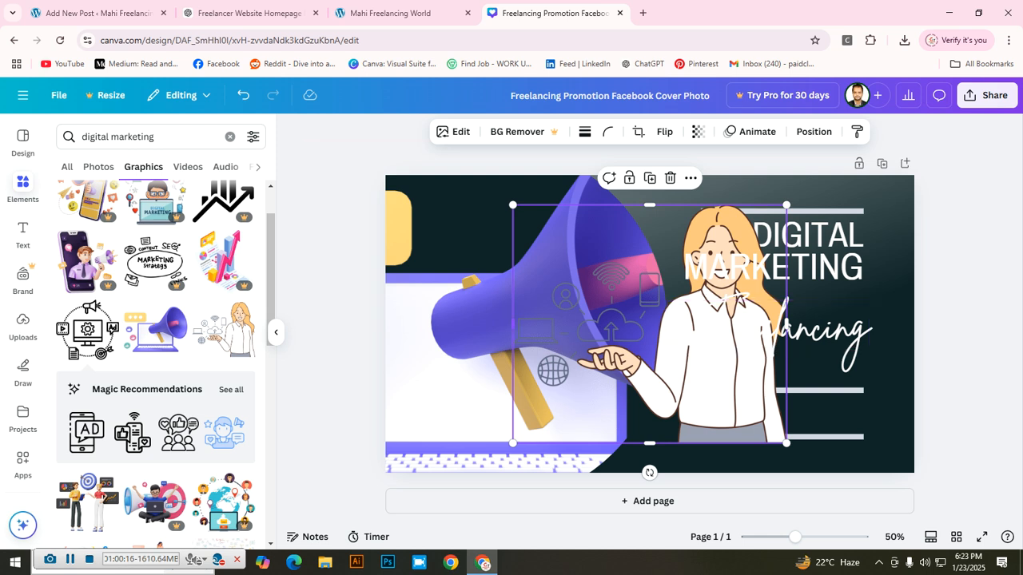
{"action": "left_click_drag", "start_coordinate": [513, 206], "coordinate": [840, 420]}
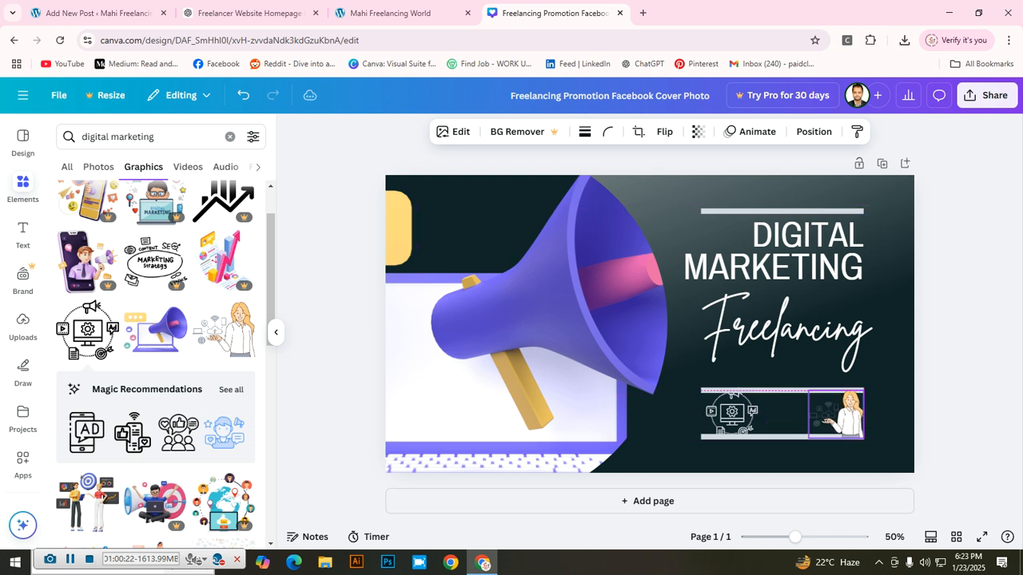
{"action": "key", "text": "Escape"}
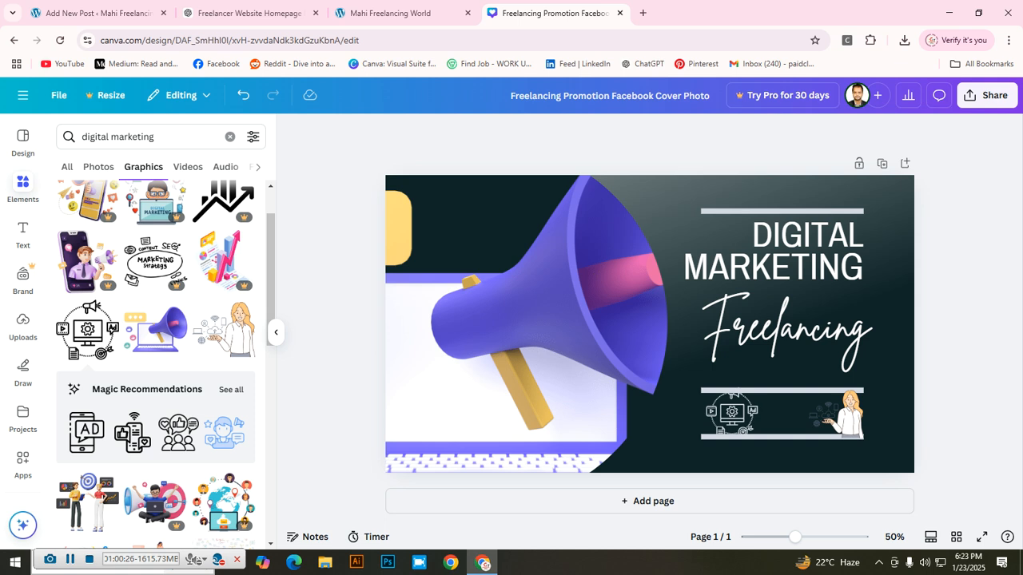
{"action": "left_click", "coordinate": [988, 95]}
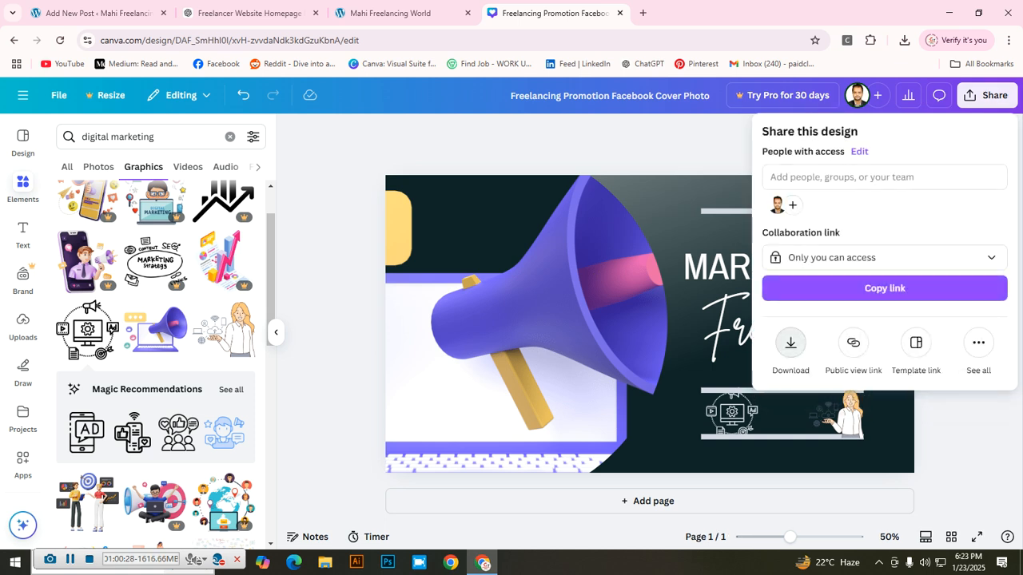
Step: Download the Canva banner as a JPG and return to the WordPress post editor
{"action": "left_click", "coordinate": [791, 342]}
{"action": "left_click", "coordinate": [884, 184]}
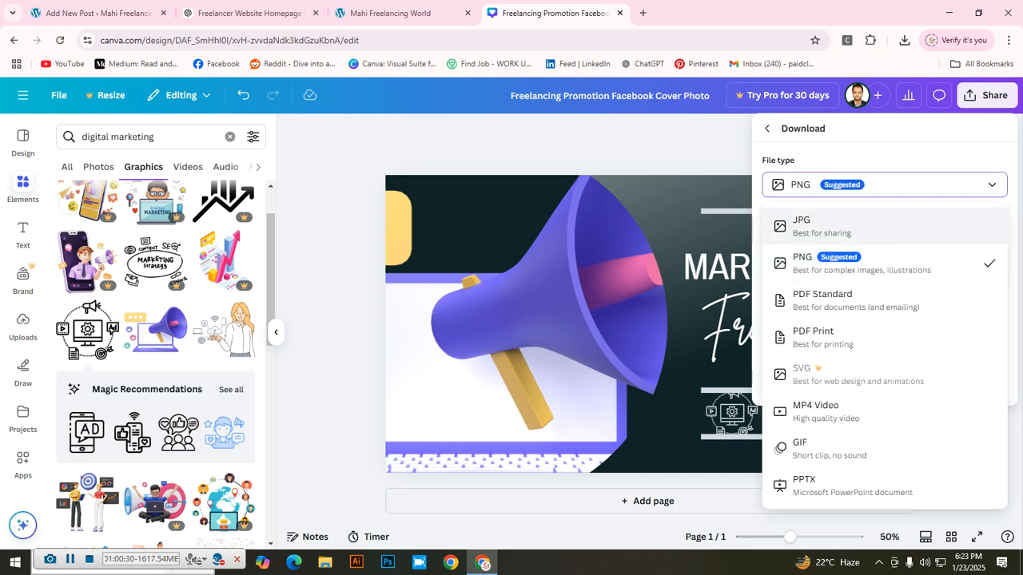
{"action": "left_click", "coordinate": [807, 226]}
{"action": "left_click", "coordinate": [884, 400]}
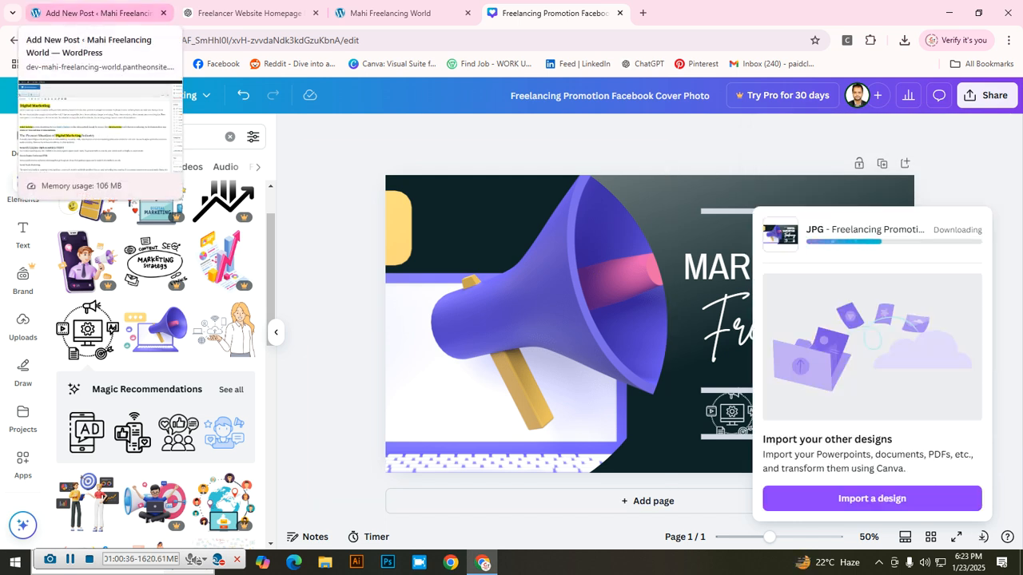
{"action": "left_click", "coordinate": [92, 13]}
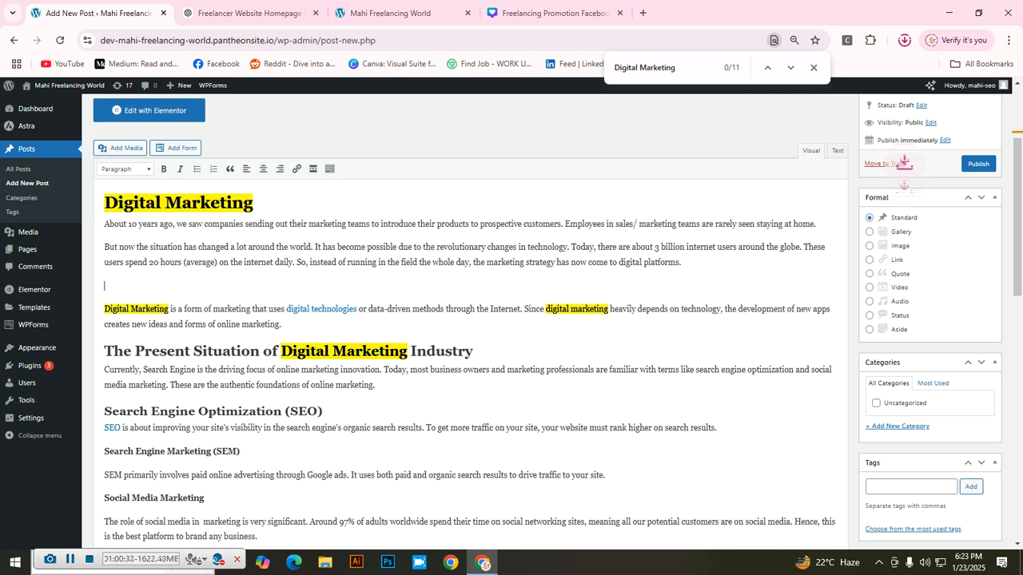
Step: Upload 'Freelancing Promotion Facebook Cover Photo.jpg' from Downloads to the media library and select its alt text field
{"action": "left_click", "coordinate": [120, 148]}
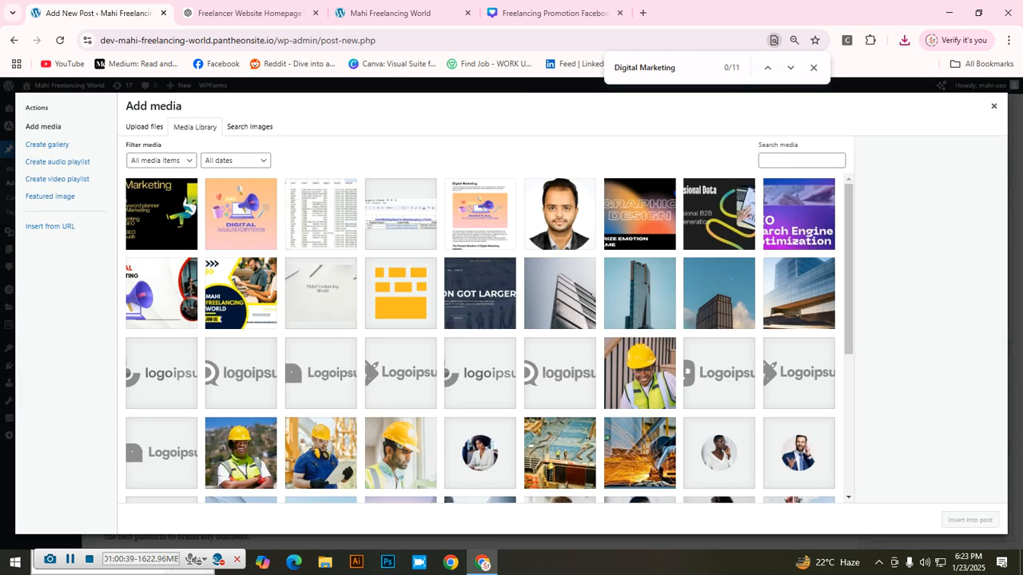
{"action": "left_click", "coordinate": [144, 127]}
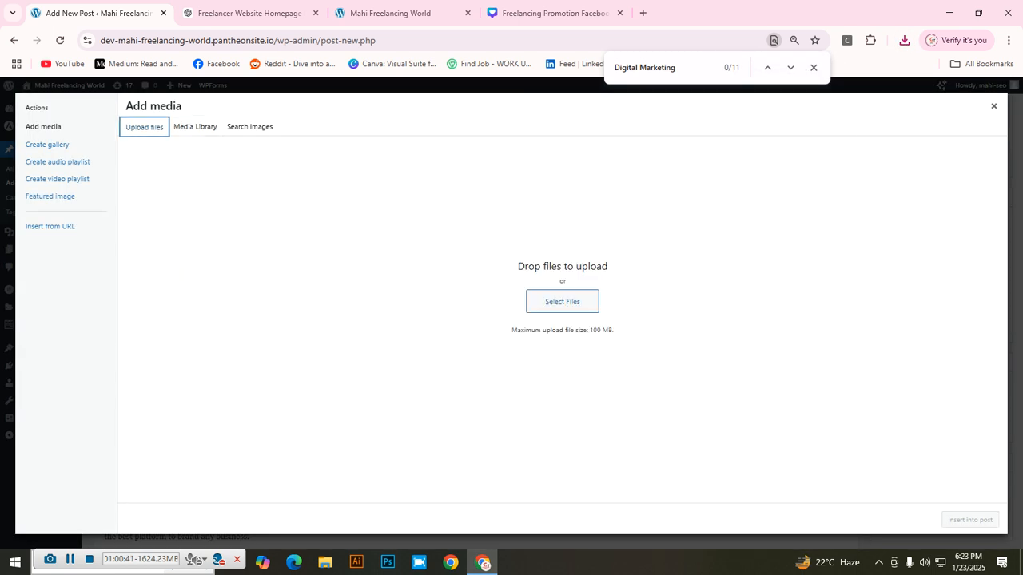
{"action": "left_click", "coordinate": [562, 301]}
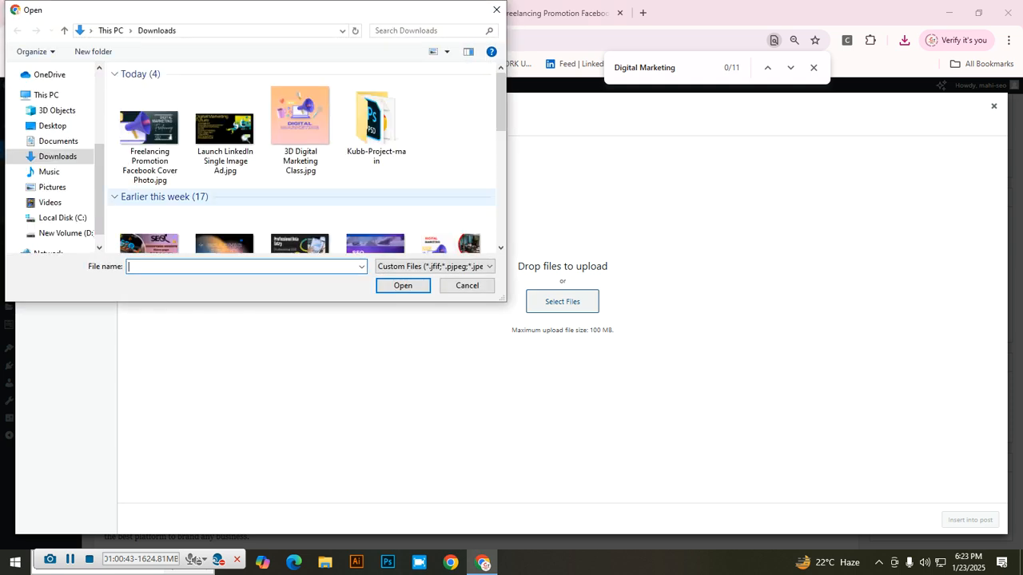
{"action": "left_click", "coordinate": [149, 131]}
{"action": "left_click", "coordinate": [403, 285]}
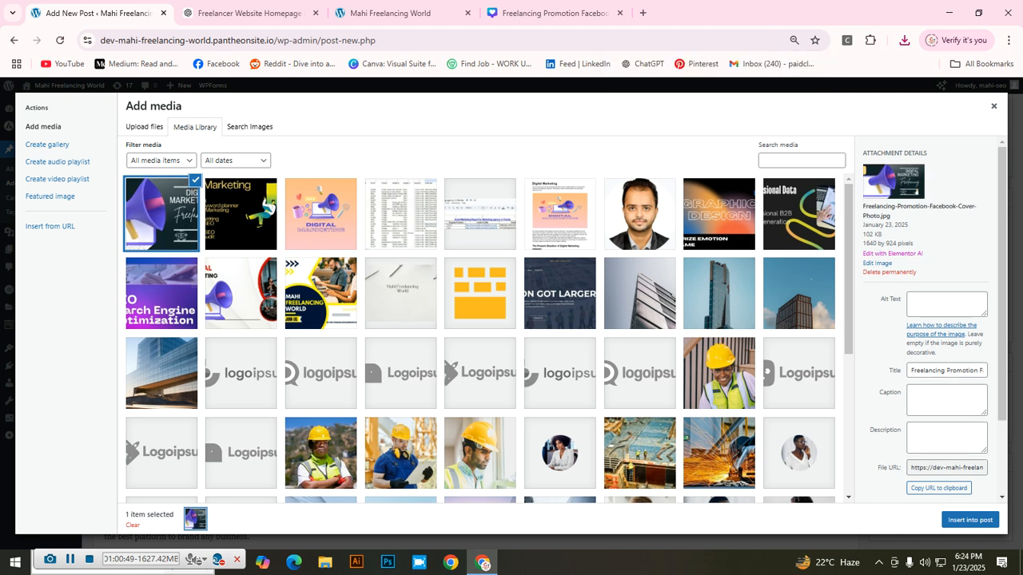
{"action": "left_click", "coordinate": [946, 305]}
Step: Enter alt text 'Digital Marketing Image', a keyword caption, and description 'This is digital marketing content image'
{"action": "type", "text": "Digital Mar"}
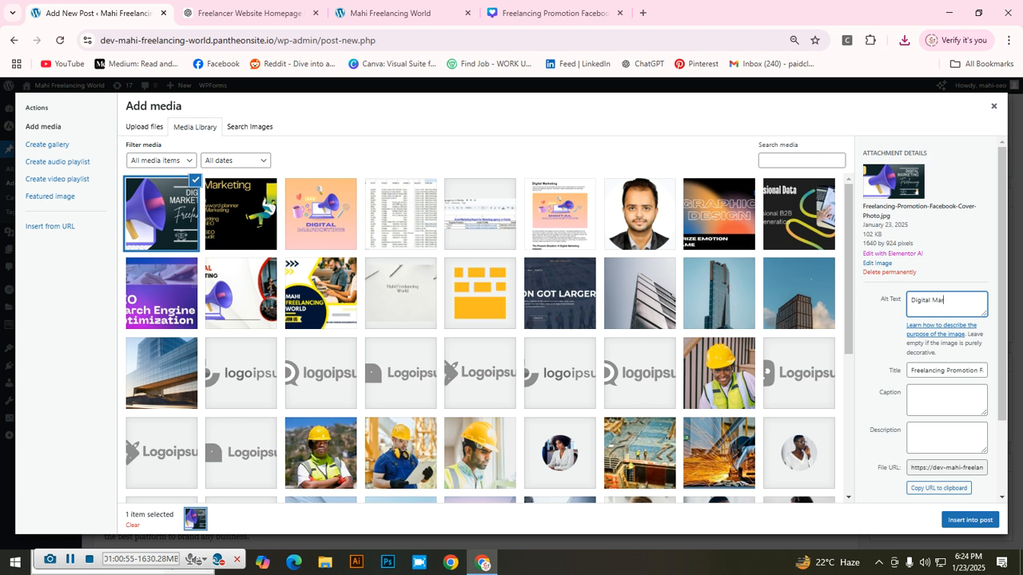
{"action": "type", "text": "keting Image"}
{"action": "left_click", "coordinate": [946, 399]}
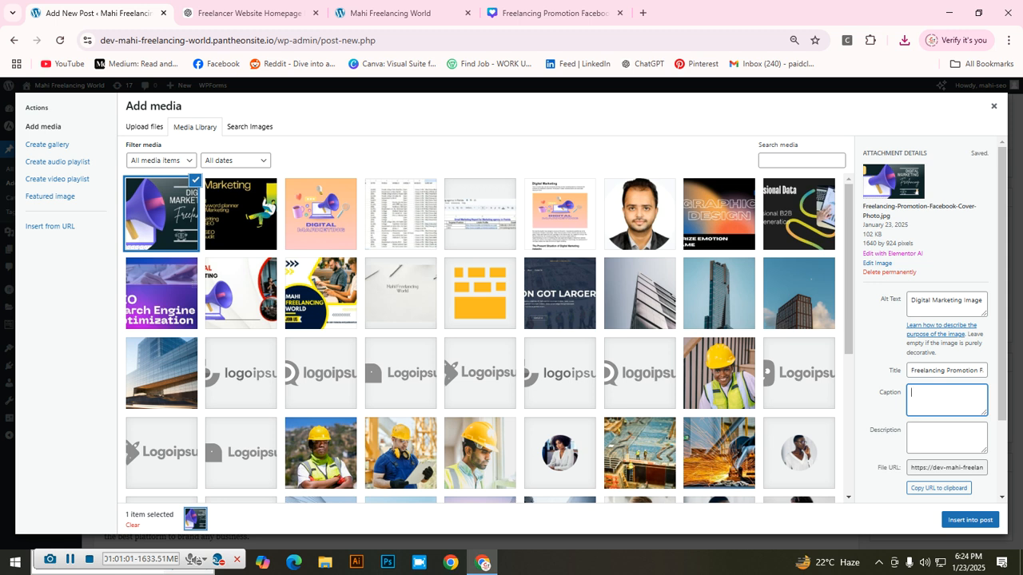
{"action": "type", "text": "freela"}
{"action": "type", "text": "ncing"}
{"action": "type", "text": ", digital marke"}
{"action": "type", "text": "ting. "}
{"action": "type", "text": "ou"}
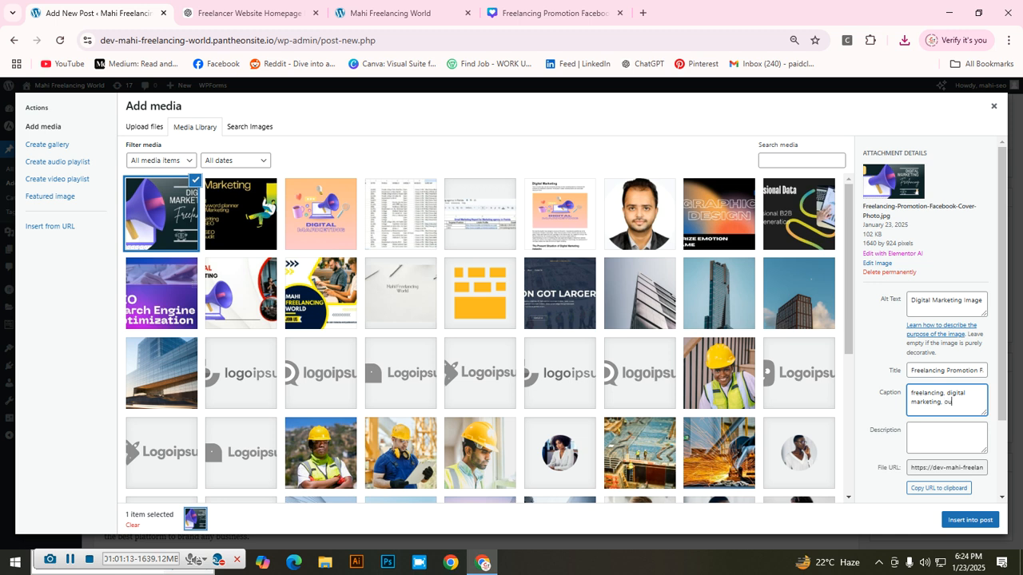
{"action": "type", "text": "tsourcing"}
{"action": "left_click", "coordinate": [946, 438]}
{"action": "type", "text": "This is digital marketing"}
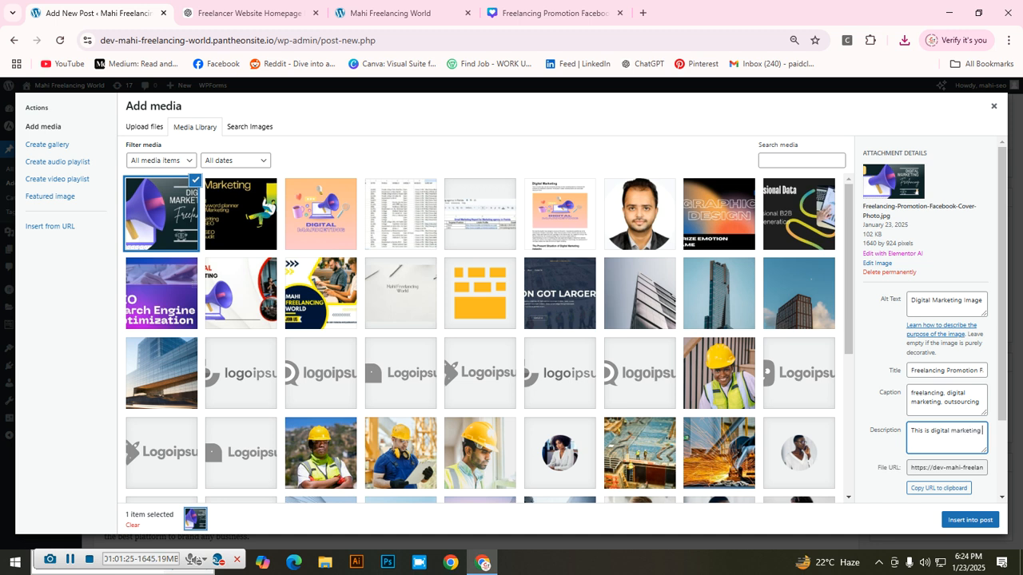
{"action": "type", "text": " content image"}
Step: Replace 'digital' with 'online' in the caption and insert the banner into the post
{"action": "left_click", "coordinate": [944, 402]}
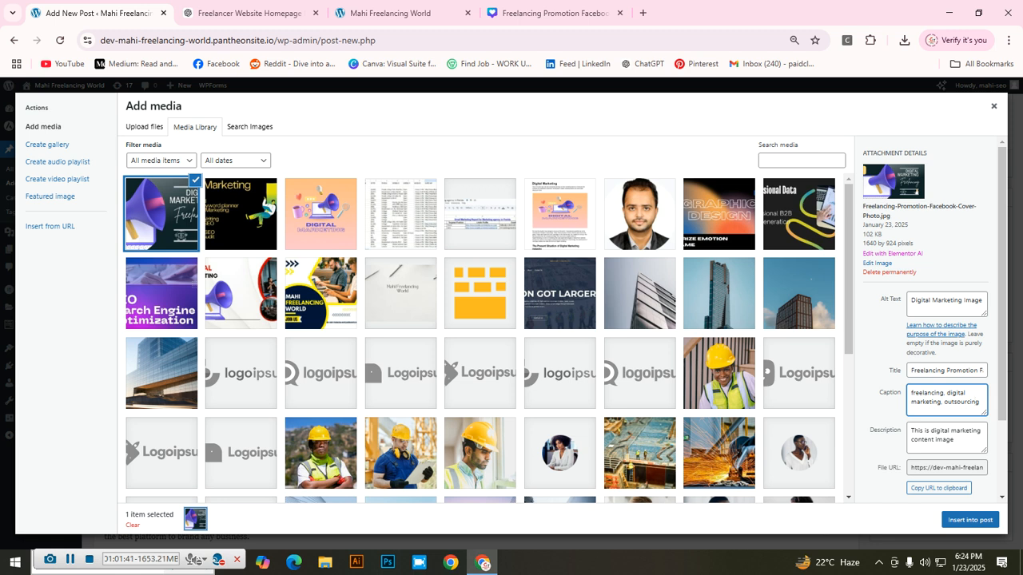
{"action": "key", "text": "Delete"}
{"action": "key", "text": "BackSpace"}
{"action": "key", "text": "BackSpace"}
{"action": "key", "text": "BackSpace"}
{"action": "key", "text": "BackSpace"}
{"action": "key", "text": "BackSpace"}
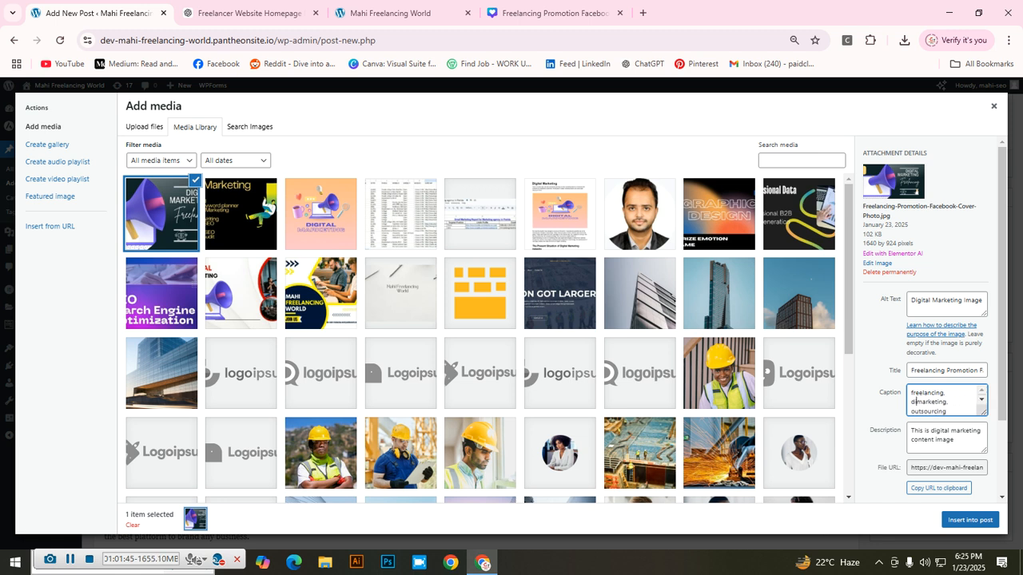
{"action": "key", "text": "BackSpace"}
{"action": "key", "text": "BackSpace"}
{"action": "type", "text": "online"}
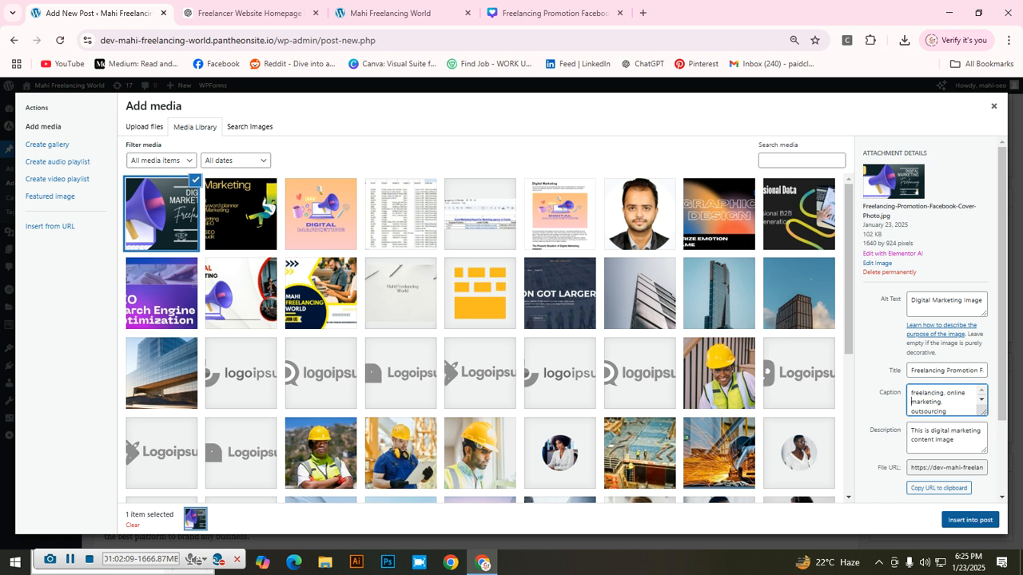
{"action": "left_click", "coordinate": [969, 520]}
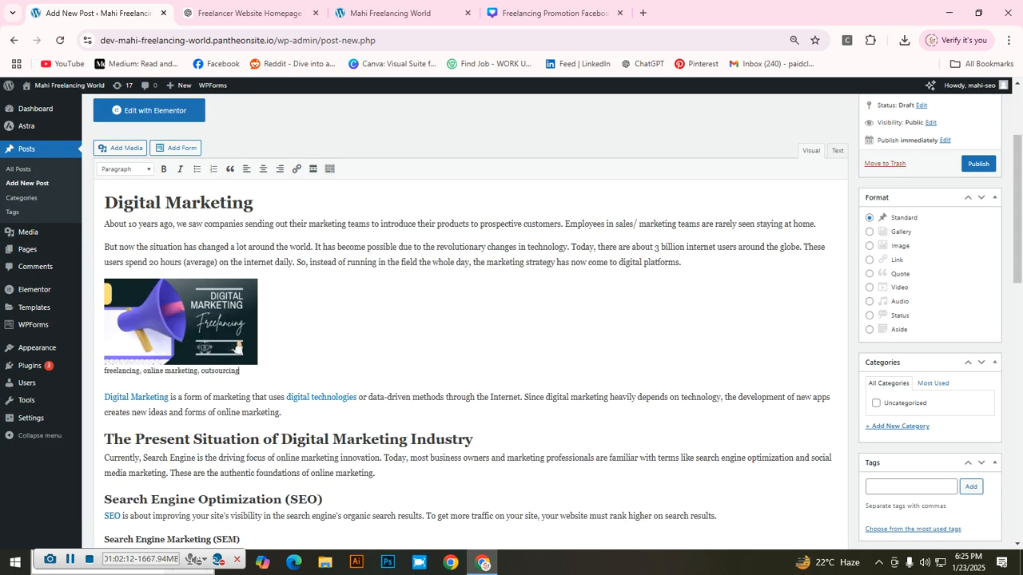
Step: Enlarge the inserted banner by its corner handle and center it with its caption
{"action": "left_click", "coordinate": [180, 322]}
{"action": "left_click_drag", "start_coordinate": [257, 364], "coordinate": [567, 402]}
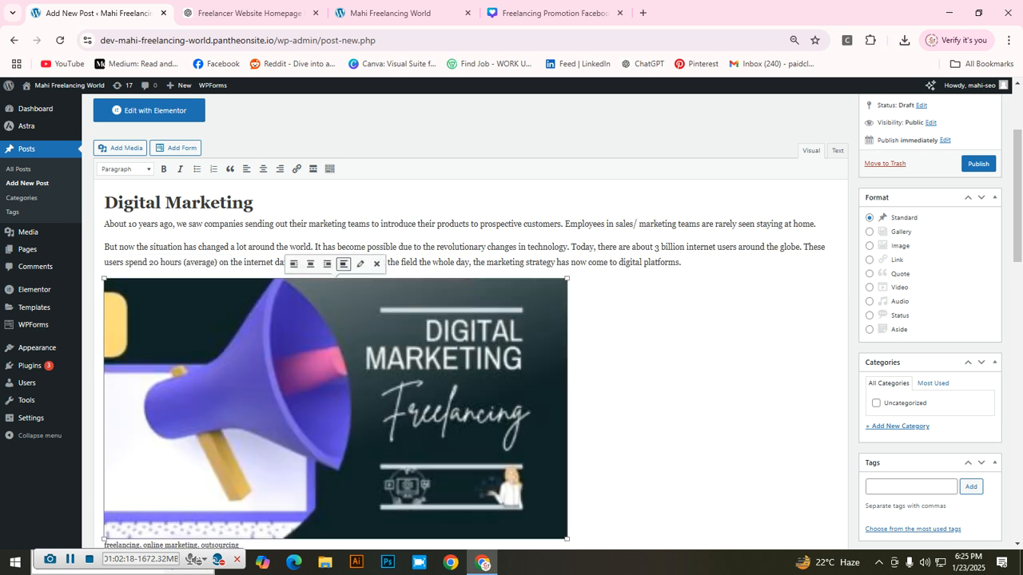
{"action": "left_click", "coordinate": [262, 172]}
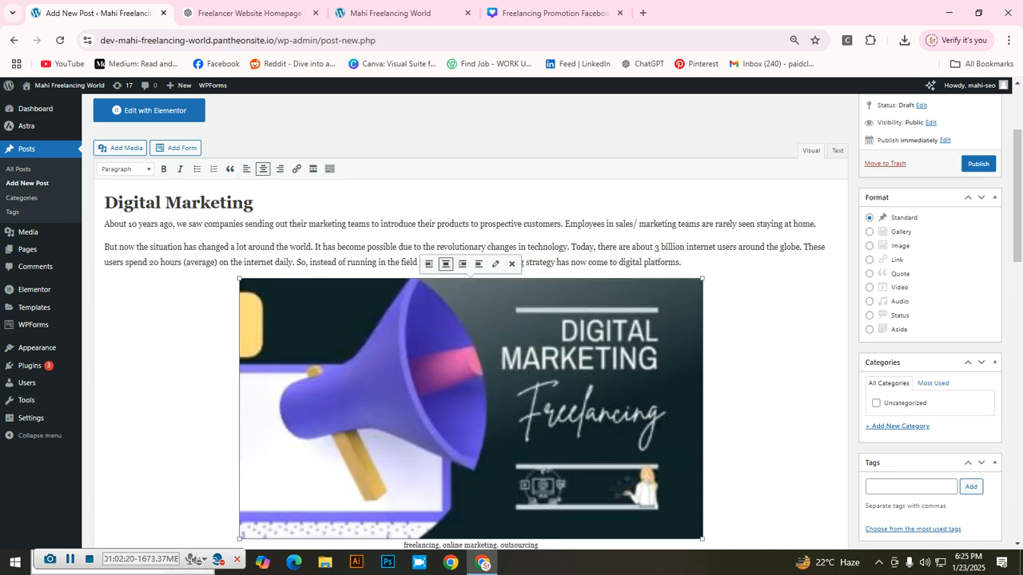
Step: Review the zoomed-out draft, click into the tags field, and open a new browser tab
{"action": "scroll", "coordinate": [471, 319], "scroll_direction": "down", "scroll_amount": 4}
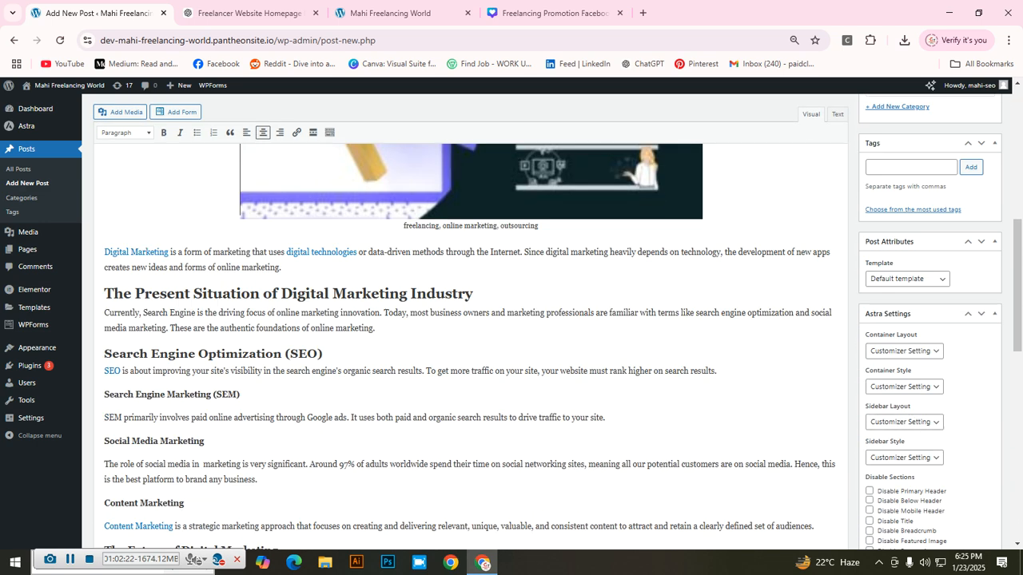
{"action": "scroll", "coordinate": [471, 319], "scroll_direction": "up", "scroll_amount": 4}
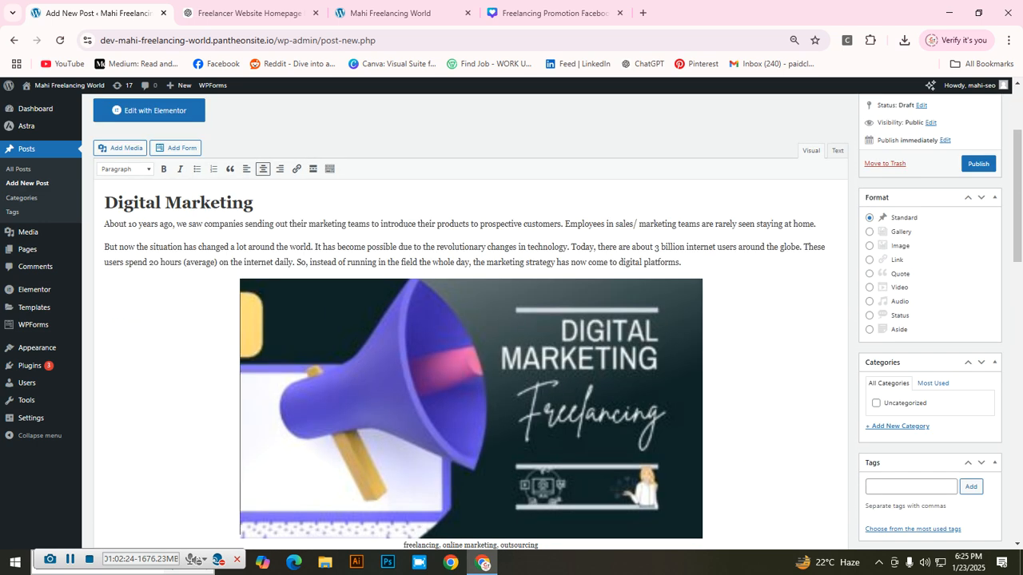
{"action": "key", "text": "ctrl+minus"}
{"action": "scroll", "coordinate": [472, 320], "scroll_direction": "down", "scroll_amount": 6}
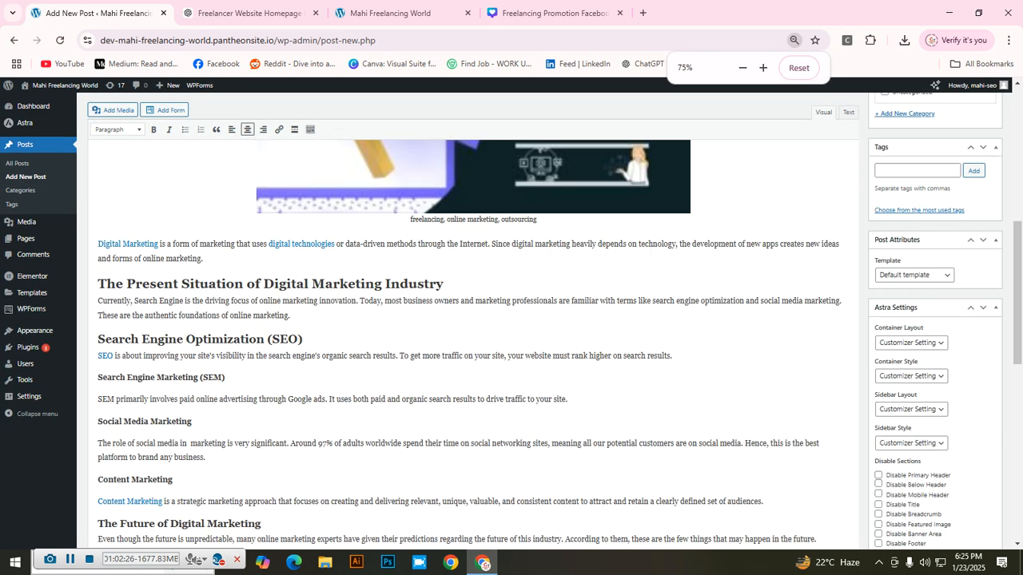
{"action": "scroll", "coordinate": [471, 320], "scroll_direction": "down", "scroll_amount": 6}
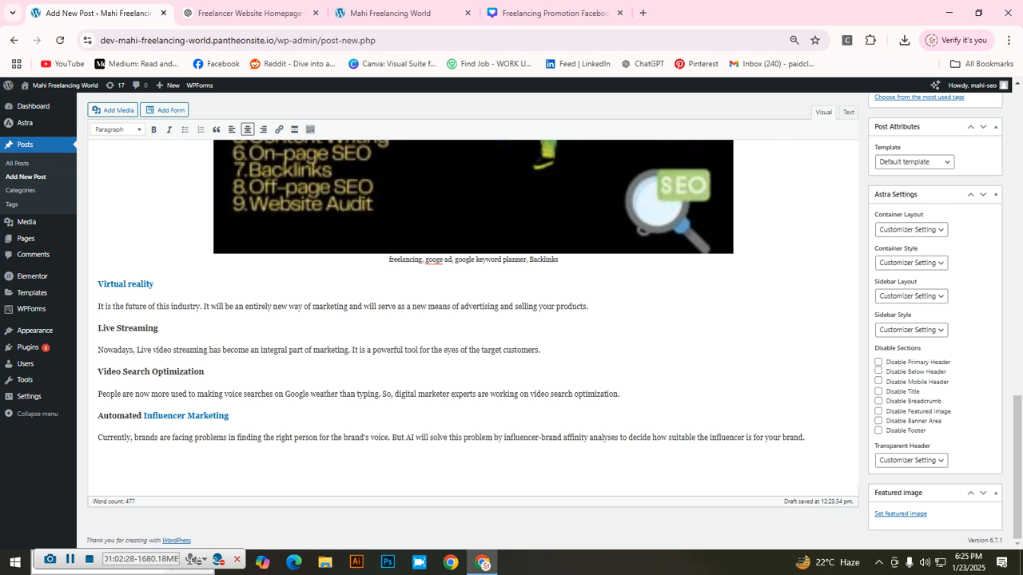
{"action": "scroll", "coordinate": [472, 320], "scroll_direction": "up", "scroll_amount": 5}
{"action": "scroll", "coordinate": [472, 320], "scroll_direction": "up", "scroll_amount": 8}
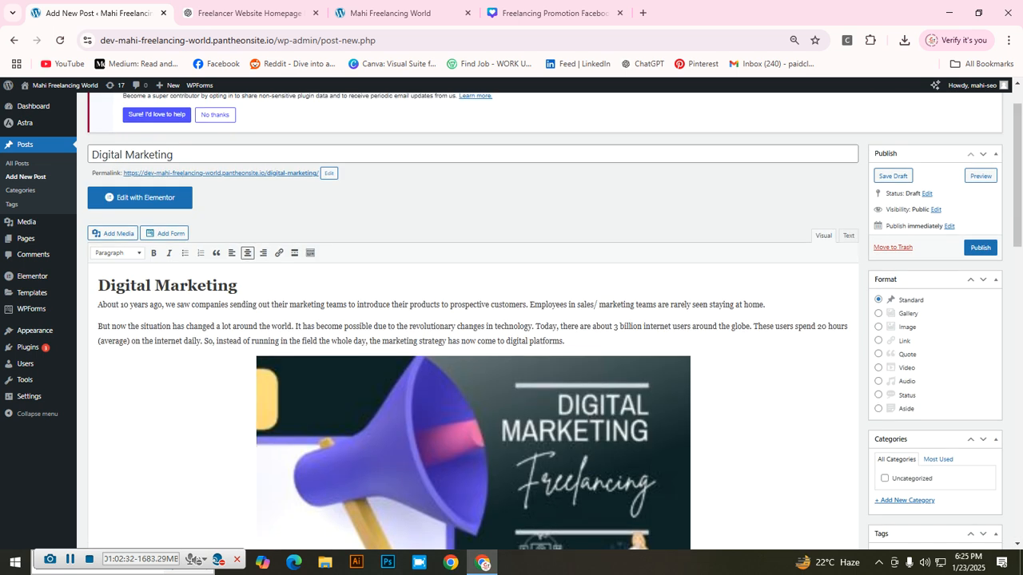
{"action": "scroll", "coordinate": [471, 319], "scroll_direction": "down", "scroll_amount": 1}
{"action": "scroll", "coordinate": [471, 320], "scroll_direction": "down", "scroll_amount": 1}
{"action": "scroll", "coordinate": [471, 320], "scroll_direction": "down", "scroll_amount": 1}
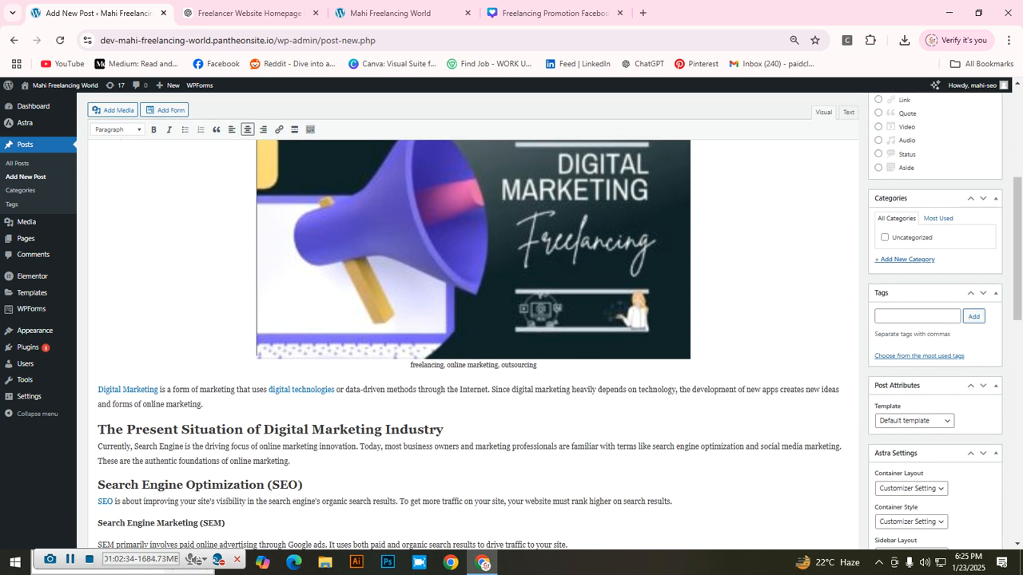
{"action": "scroll", "coordinate": [471, 320], "scroll_direction": "up", "scroll_amount": 2}
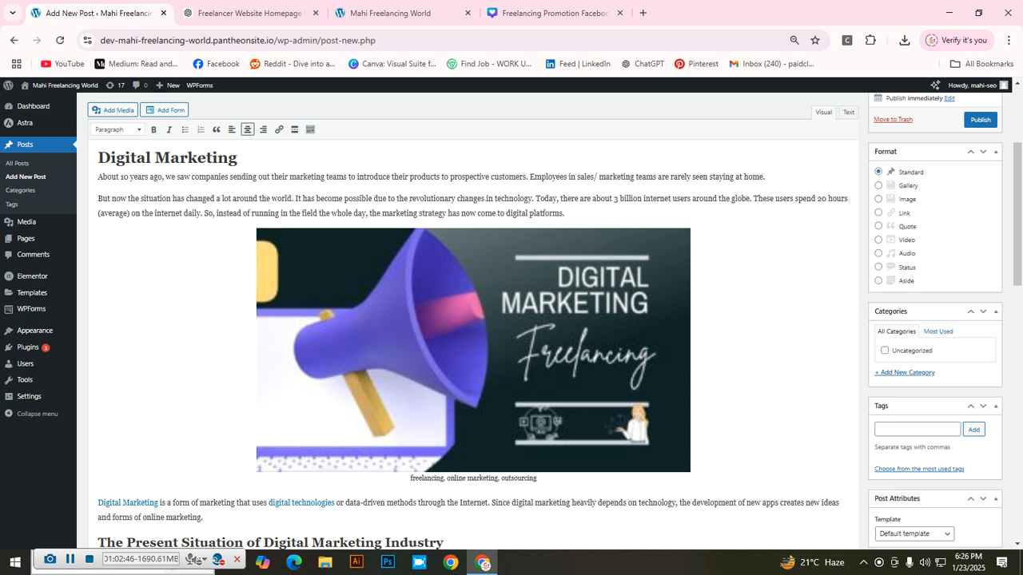
{"action": "scroll", "coordinate": [471, 319], "scroll_direction": "up", "scroll_amount": 1}
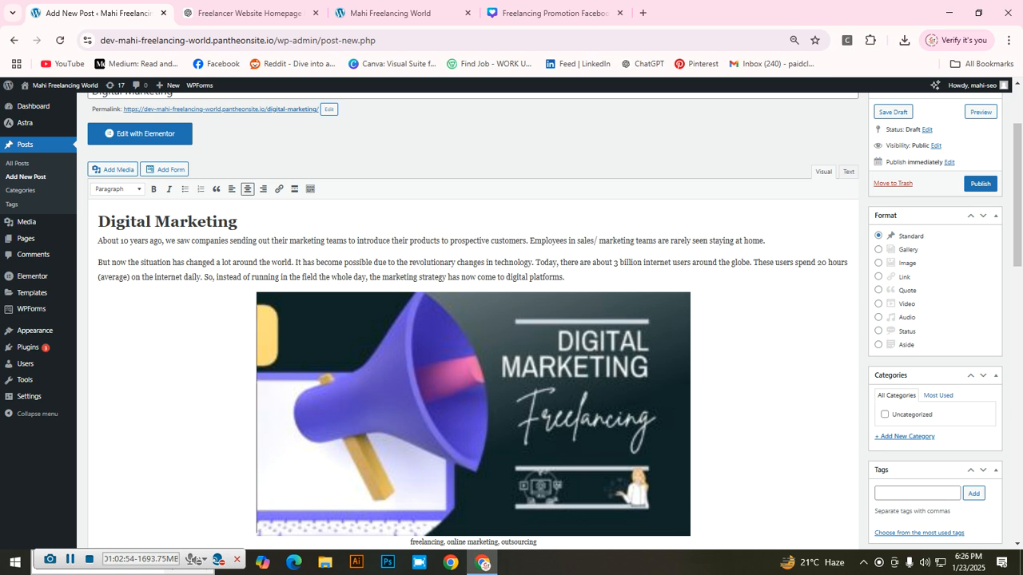
{"action": "scroll", "coordinate": [471, 320], "scroll_direction": "down", "scroll_amount": 3}
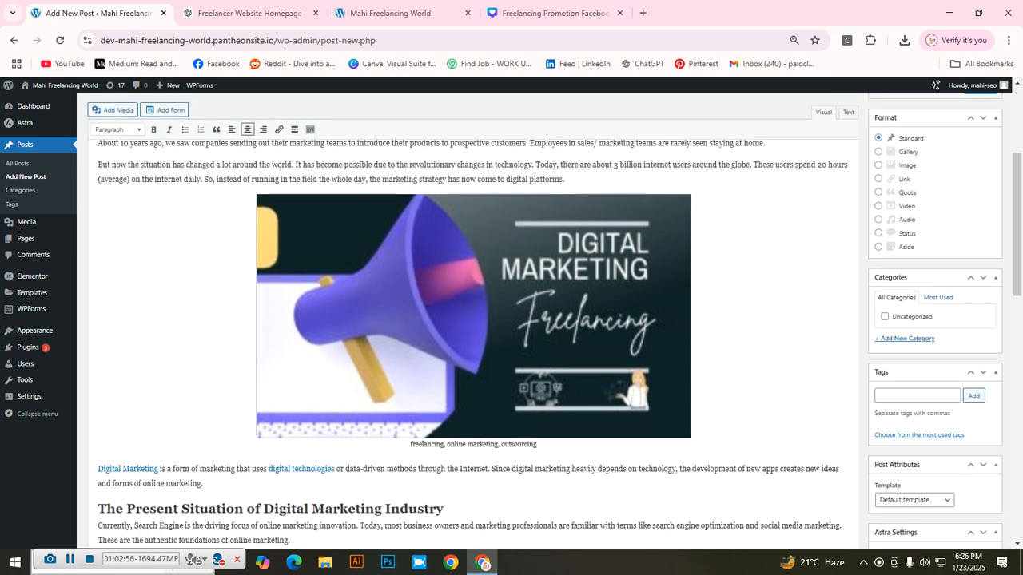
{"action": "left_click", "coordinate": [917, 365]}
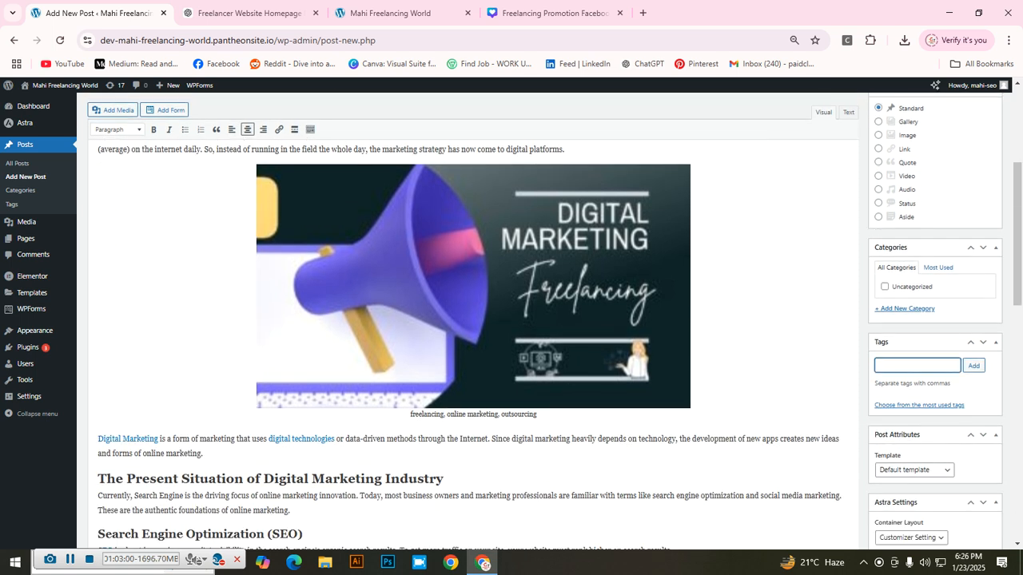
{"action": "key", "text": "ctrl+t"}
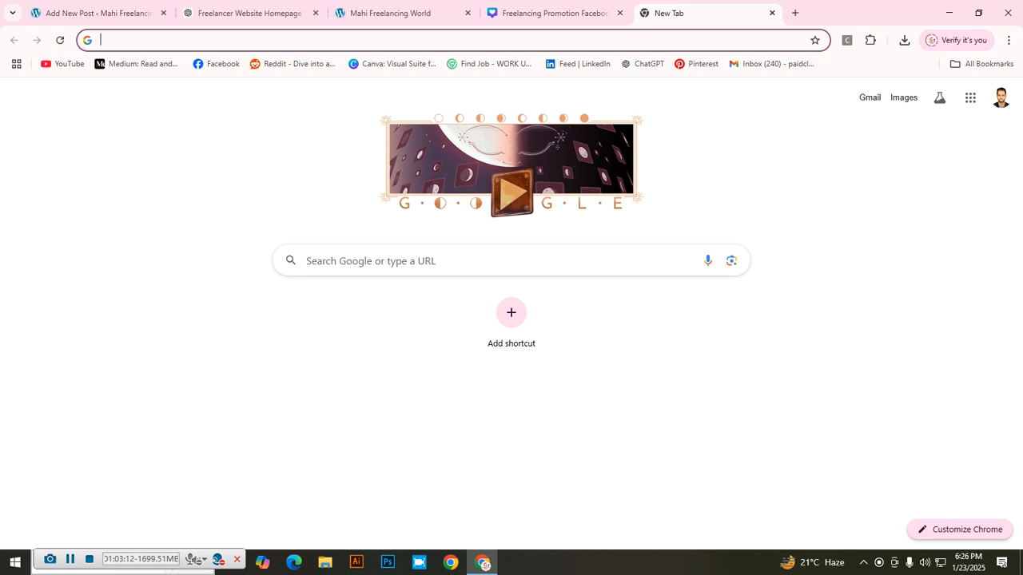
Step: Search Google for 'tunepkoint' and open the Time Point Workforce Management result
{"action": "type", "text": "tu"}
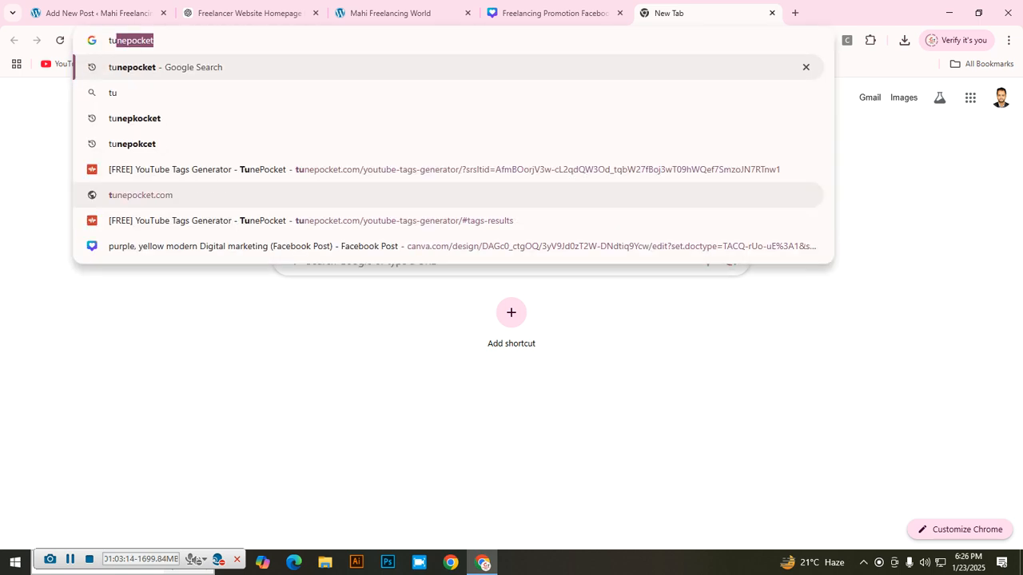
{"action": "type", "text": "nepkoint"}
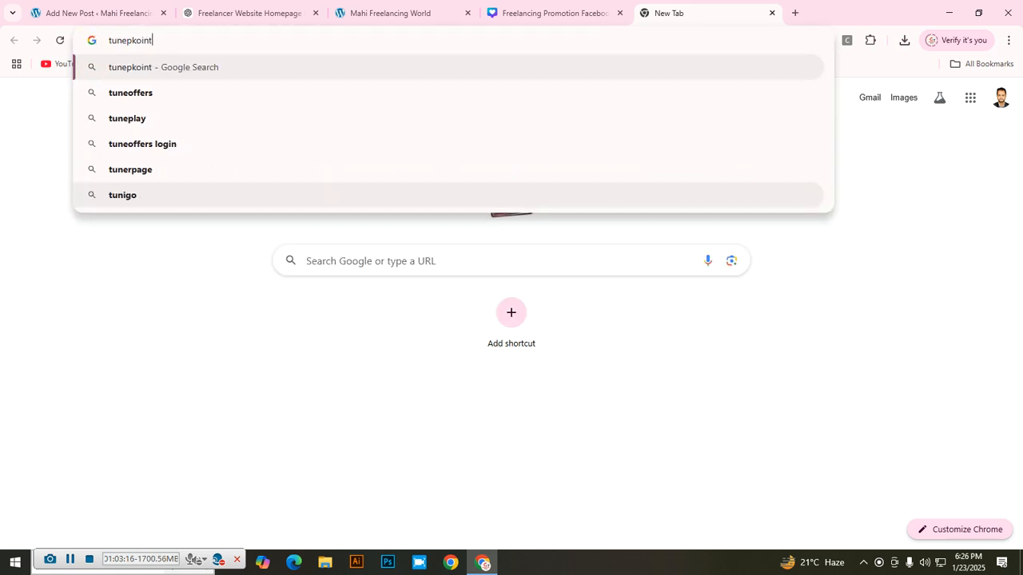
{"action": "key", "text": "Return"}
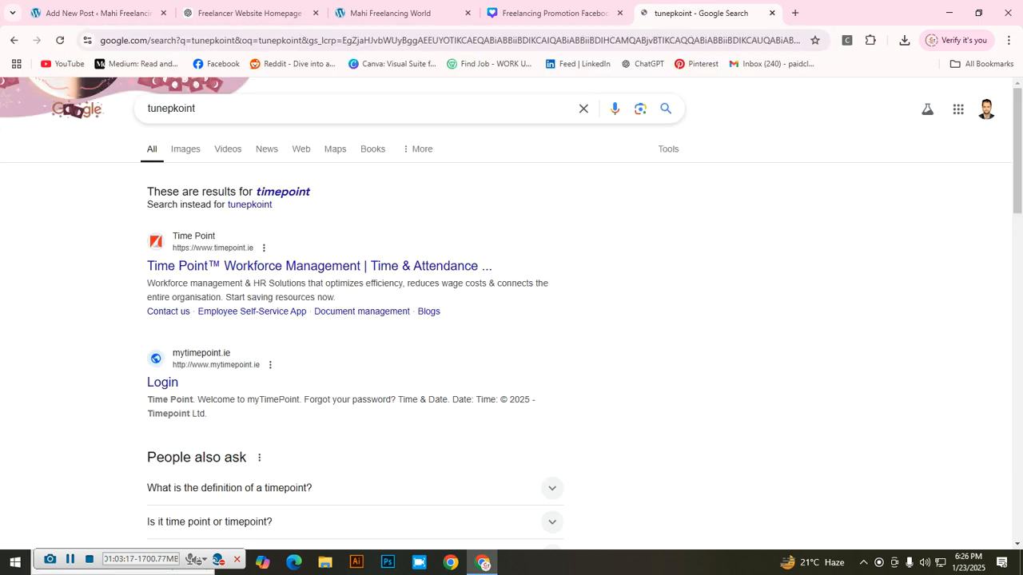
{"action": "left_click", "coordinate": [320, 266]}
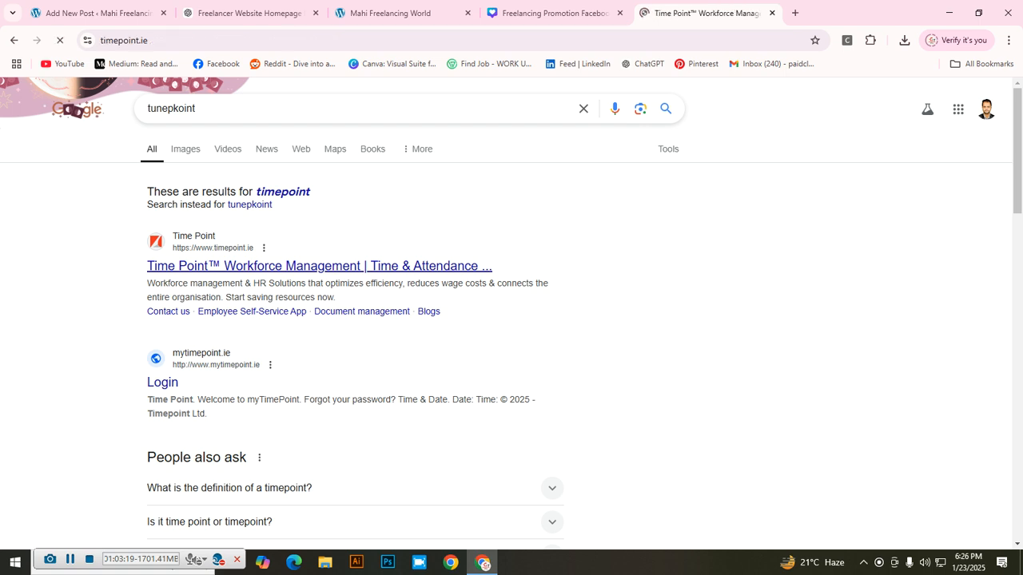
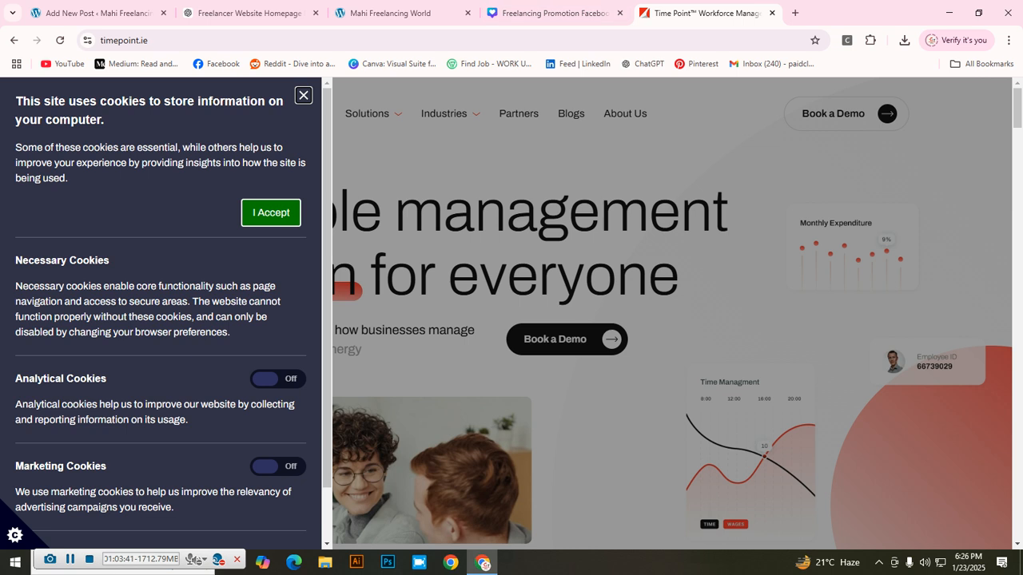
Step: Close the Freelancing Promotion Facebook tab and start a fresh blank tab
{"action": "right_click", "coordinate": [625, 17]}
{"action": "left_click", "coordinate": [647, 201]}
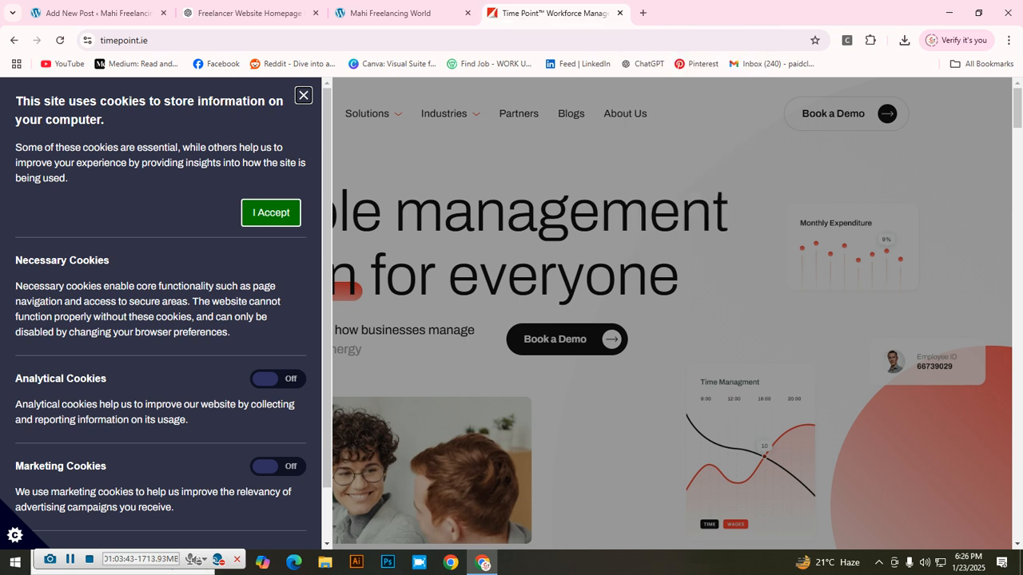
{"action": "left_click", "coordinate": [642, 13]}
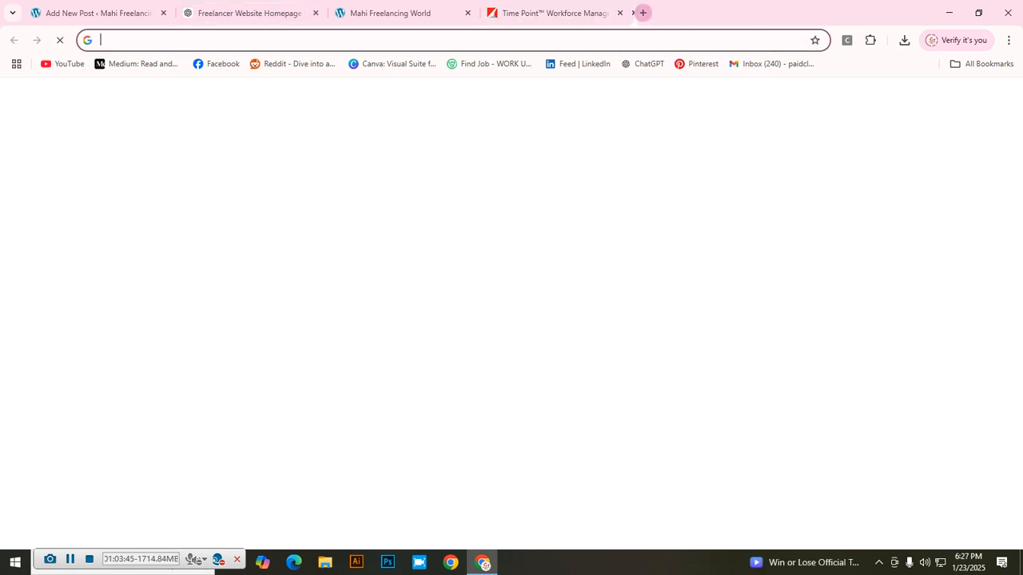
Step: Go to Google Drive through the apps grid and open the 'SEO CLASS5-5 ON PAGE SEO' presentation
{"action": "left_click", "coordinate": [969, 97]}
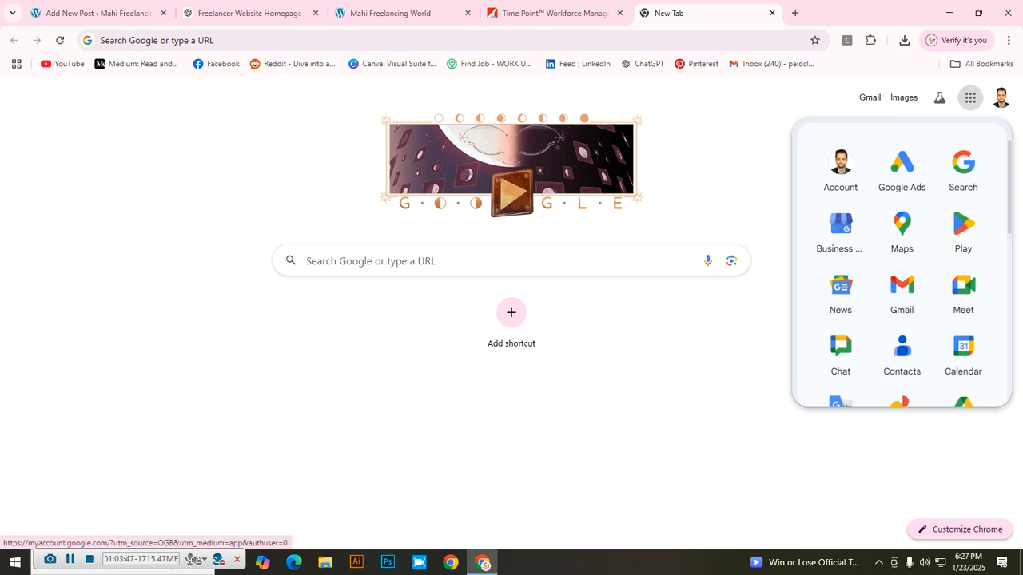
{"action": "scroll", "coordinate": [901, 349], "scroll_direction": "down", "scroll_amount": 1}
{"action": "left_click", "coordinate": [963, 349]}
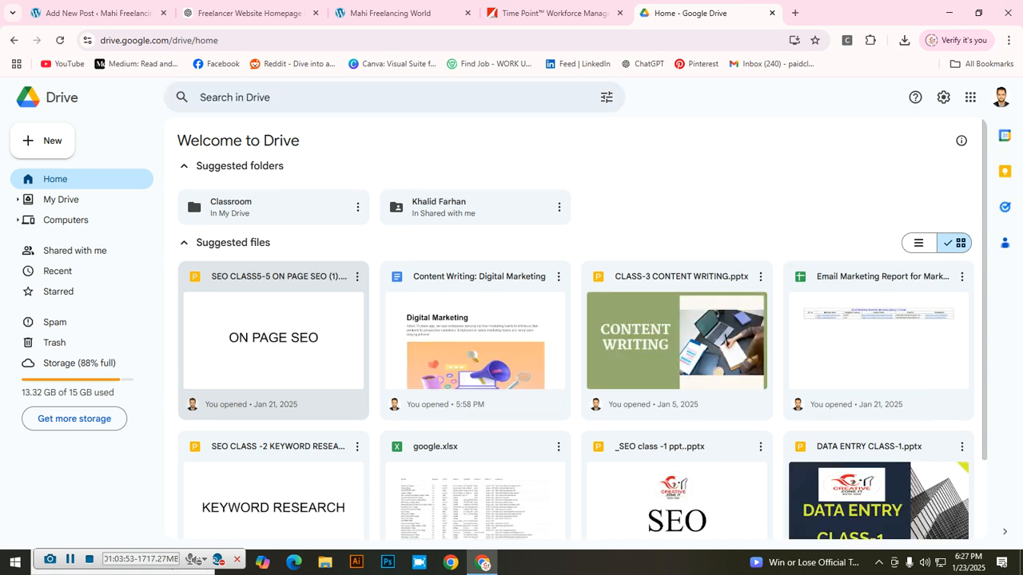
{"action": "double_click", "coordinate": [276, 333]}
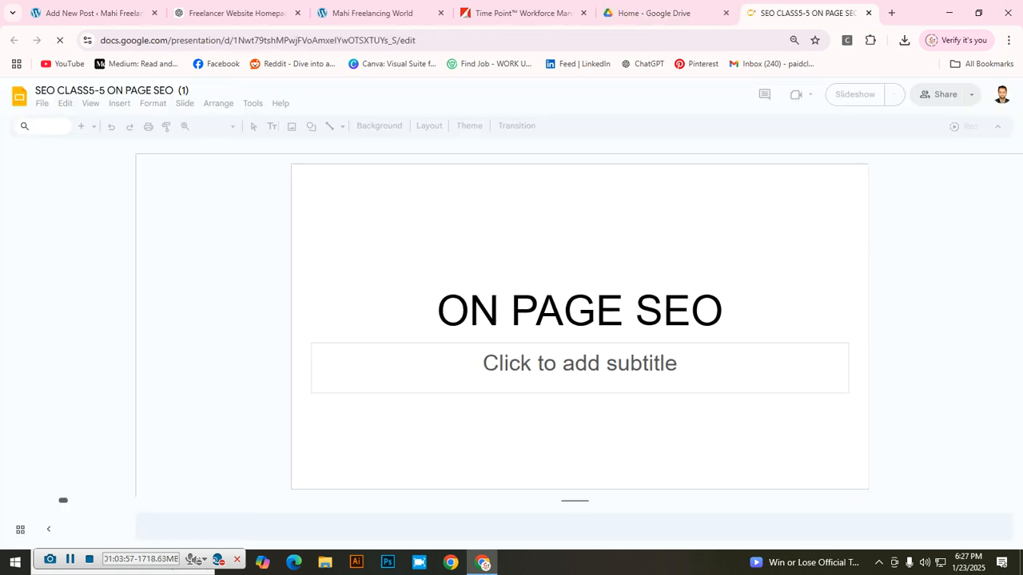
Step: Present the ON PAGE SEO deck full screen for two slides, then exit and close it
{"action": "key", "text": "ctrl+F5"}
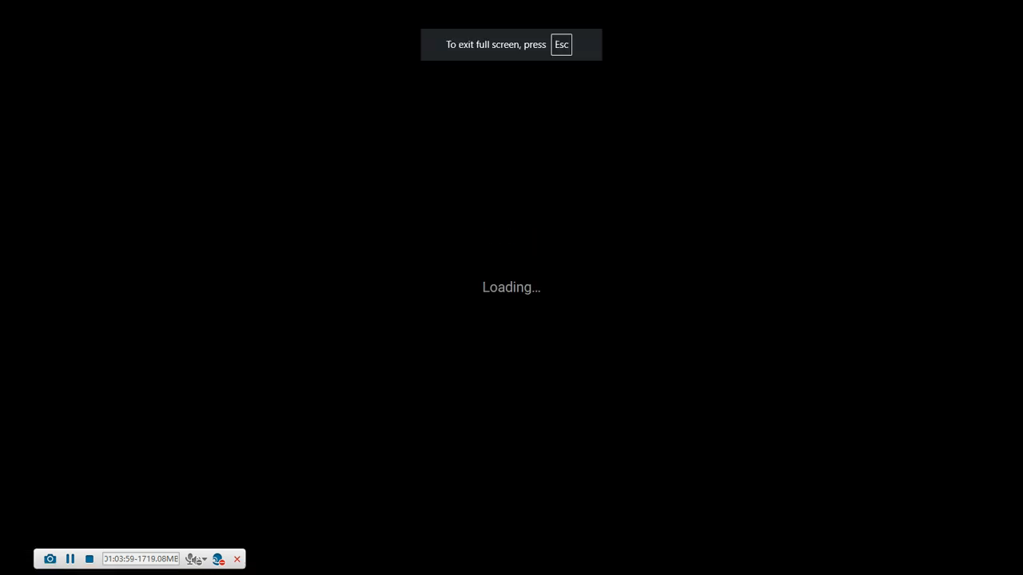
{"action": "key", "text": "Right"}
{"action": "key", "text": "Right"}
{"action": "key", "text": "Right"}
{"action": "key", "text": "Right"}
{"action": "key", "text": "Right"}
{"action": "key", "text": "Right"}
{"action": "key", "text": "Right"}
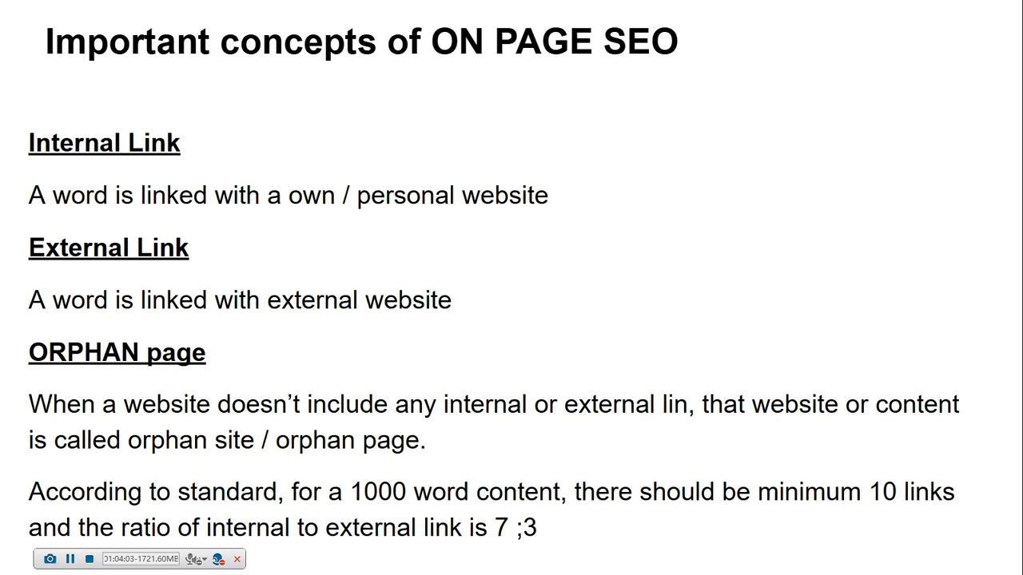
{"action": "key", "text": "Right"}
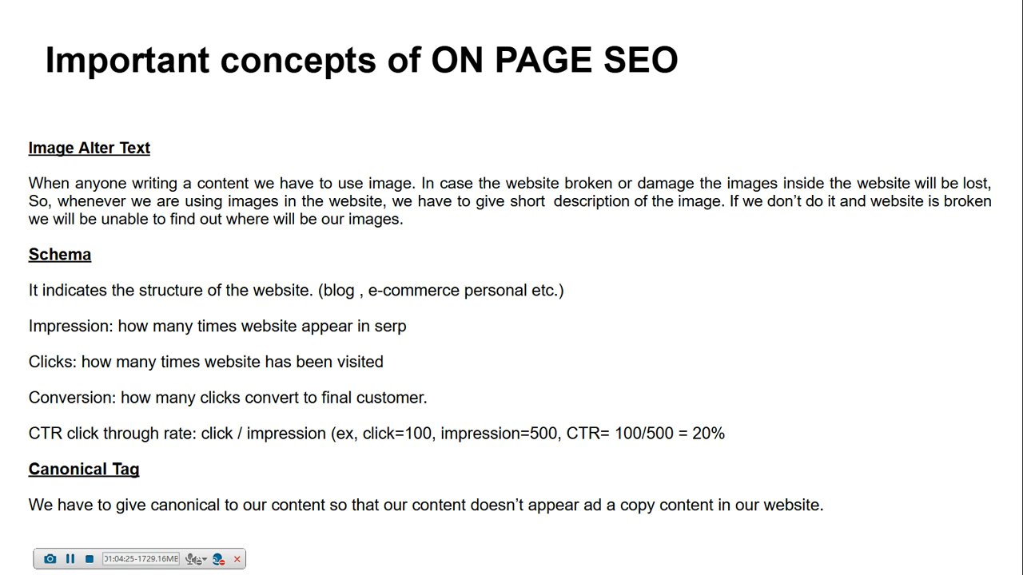
{"action": "key", "text": "Escape"}
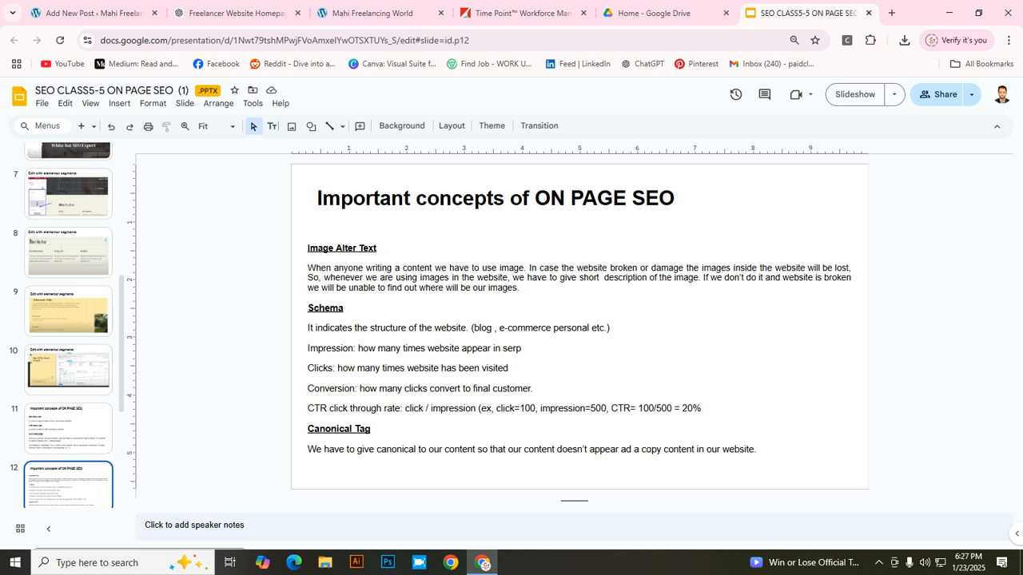
{"action": "left_click", "coordinate": [869, 12]}
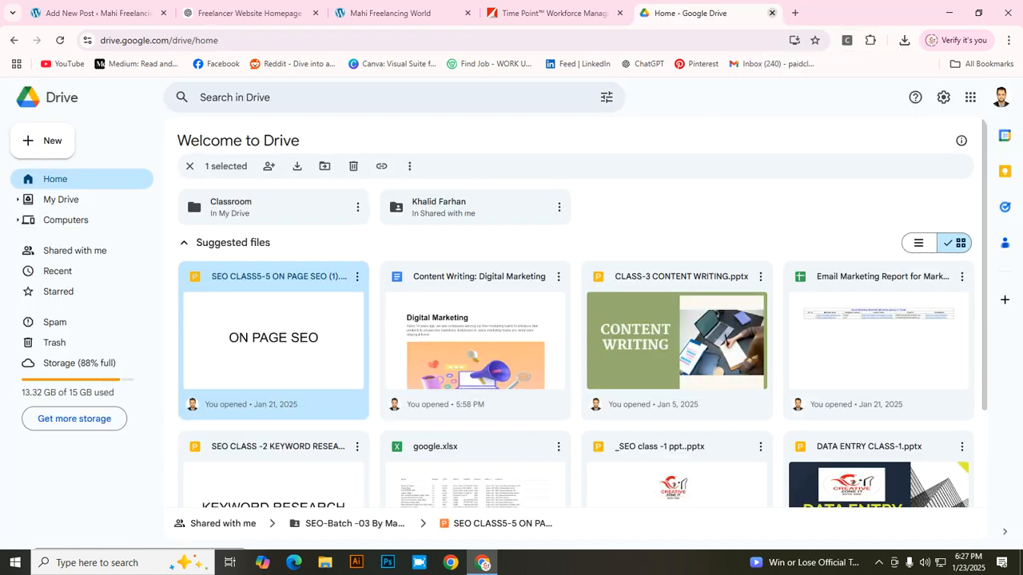
Step: Close the Drive tabs, search Google for 'tunepocket' and open its YouTube Tags Generator
{"action": "left_click", "coordinate": [712, 13]}
{"action": "left_click", "coordinate": [712, 12]}
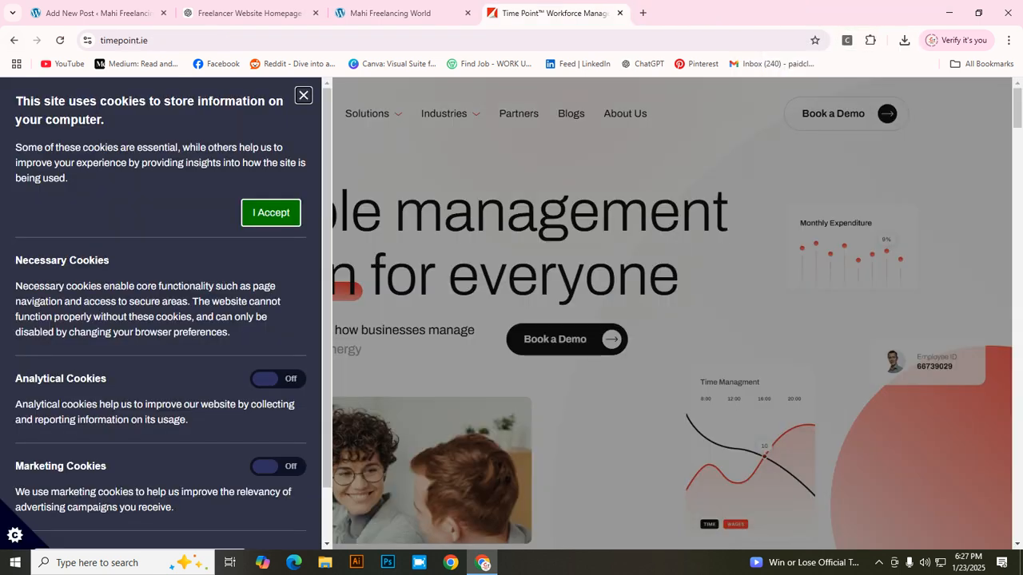
{"action": "left_click", "coordinate": [14, 40]}
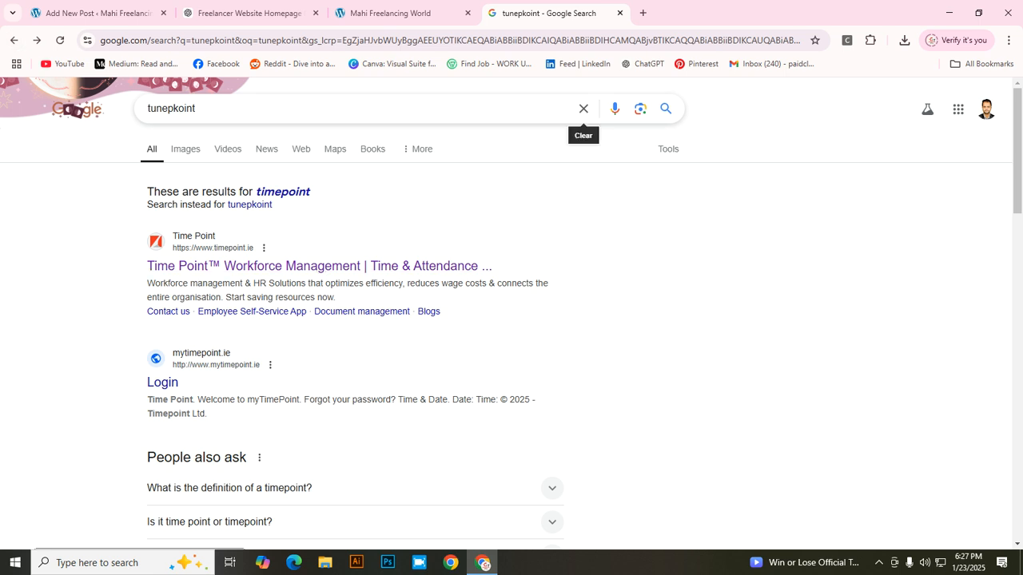
{"action": "left_click", "coordinate": [583, 109]}
{"action": "type", "text": "tu"}
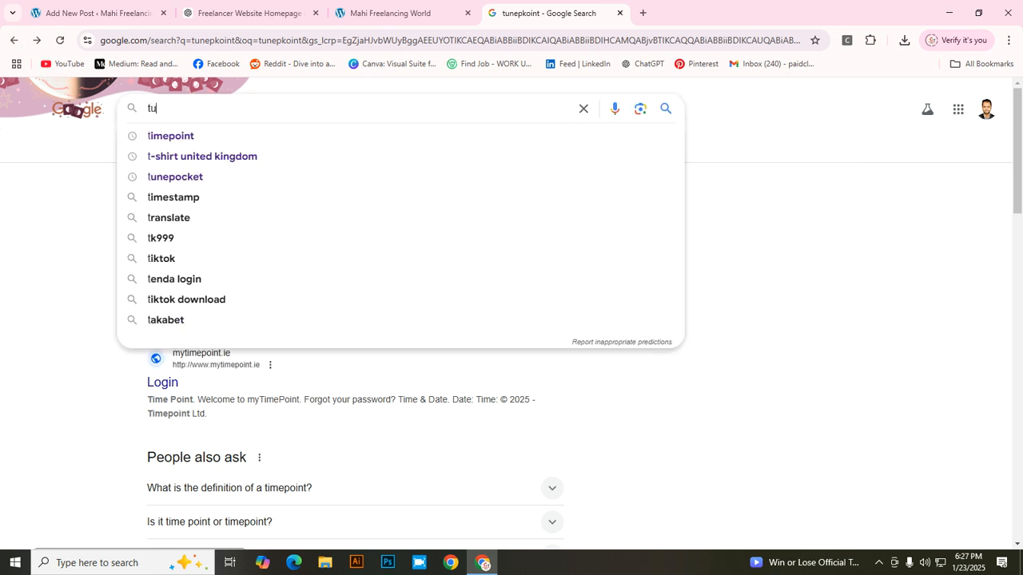
{"action": "type", "text": "nepocket"}
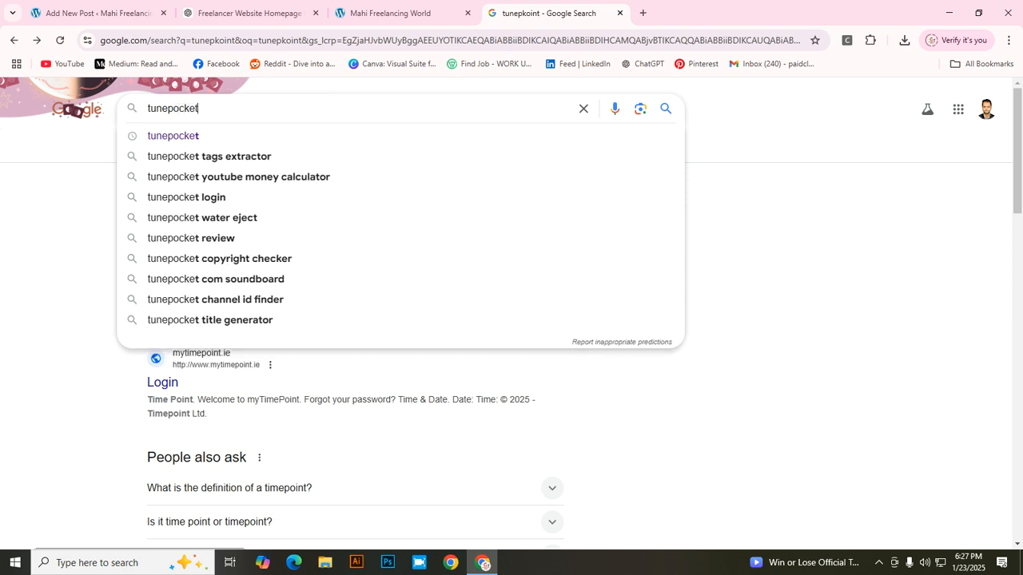
{"action": "key", "text": "Return"}
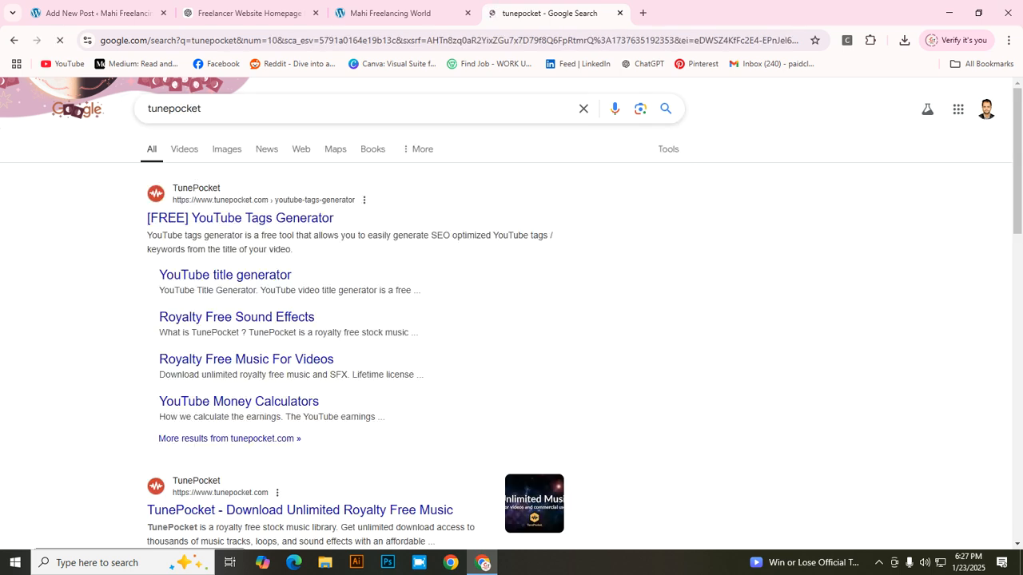
{"action": "left_click", "coordinate": [262, 218]}
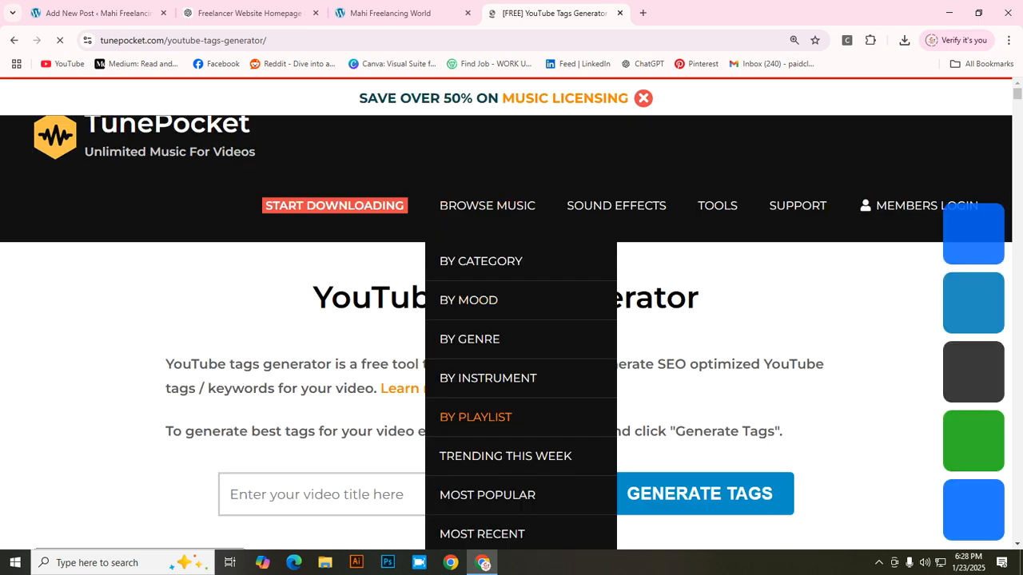
Step: Generate YouTube tags for 'digital marketing' on TunePocket and copy them to the clipboard
{"action": "left_click", "coordinate": [463, 494]}
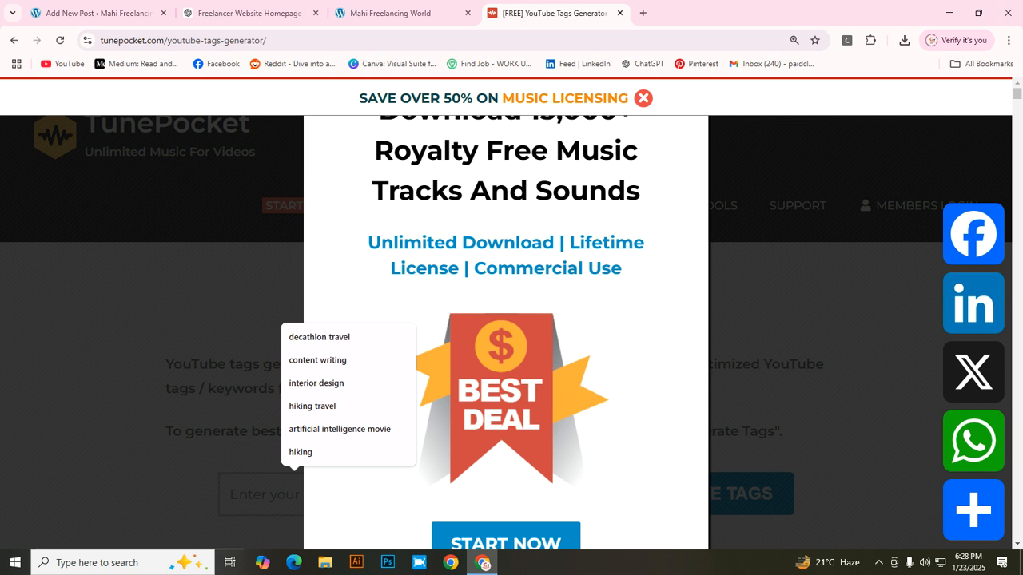
{"action": "key", "text": "ctrl+minus"}
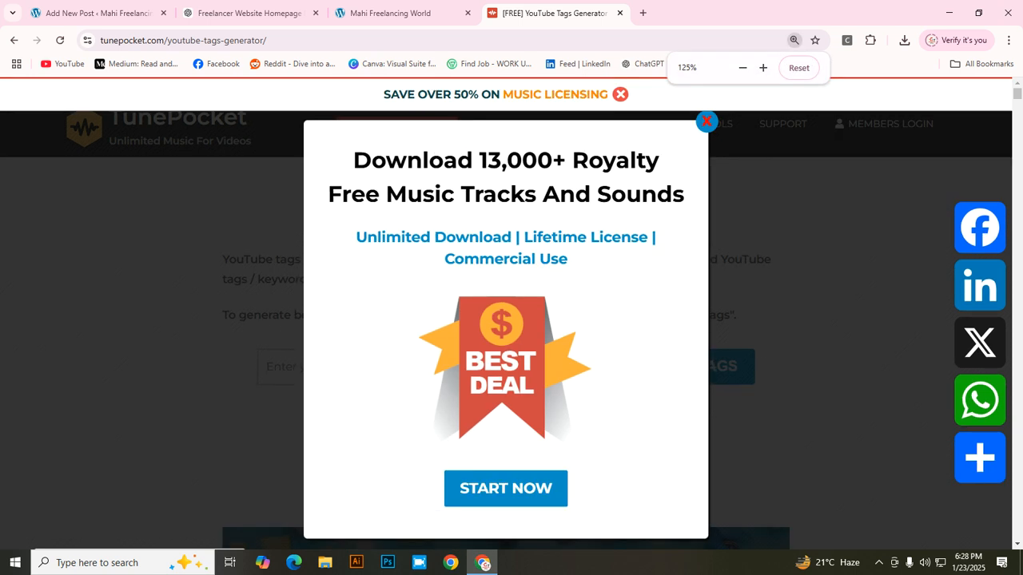
{"action": "left_click", "coordinate": [706, 121]}
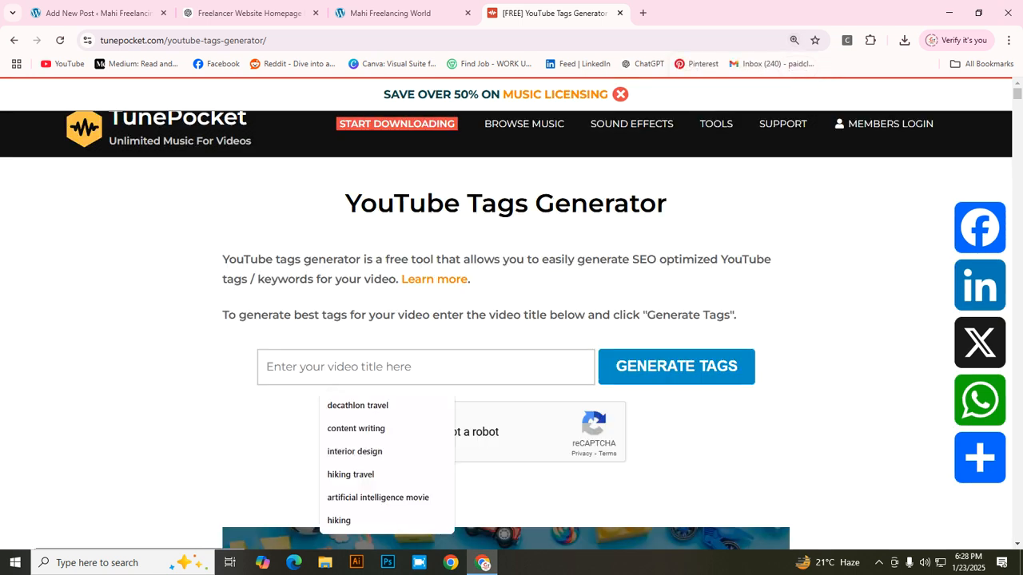
{"action": "type", "text": "digita"}
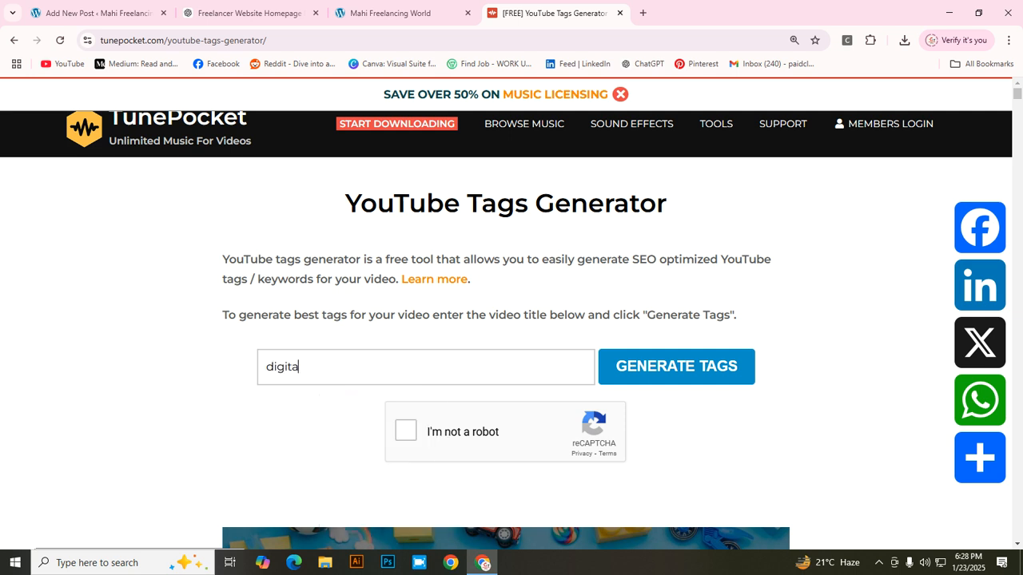
{"action": "type", "text": "l marketing"}
{"action": "left_click", "coordinate": [406, 430]}
{"action": "left_click", "coordinate": [676, 366]}
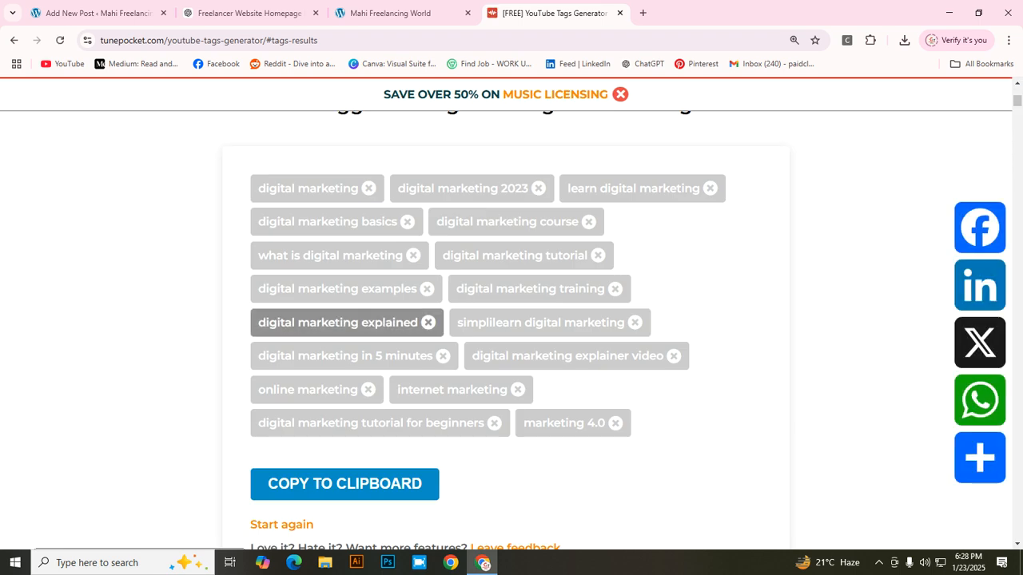
{"action": "left_click", "coordinate": [345, 484]}
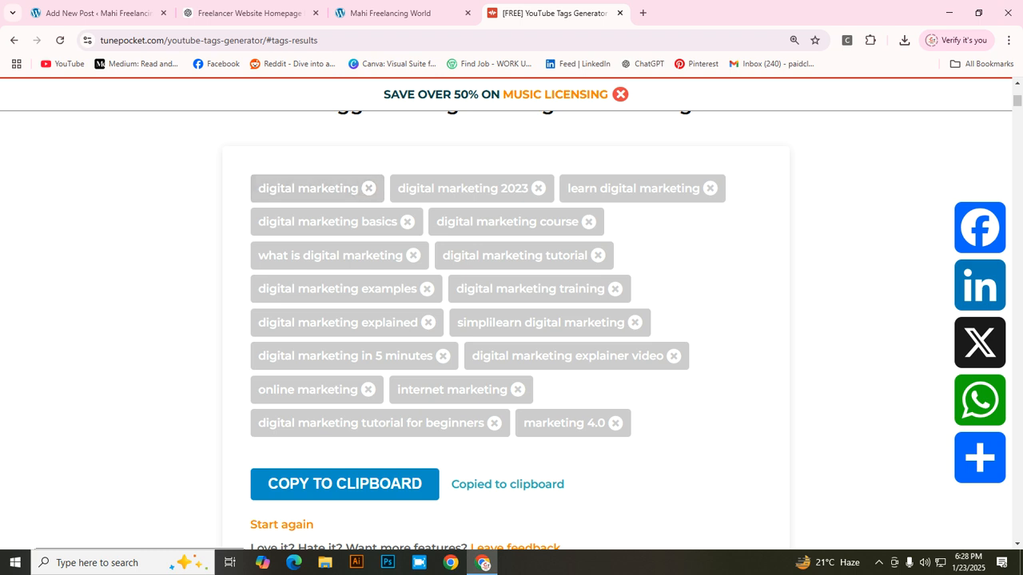
{"action": "left_click", "coordinate": [94, 13]}
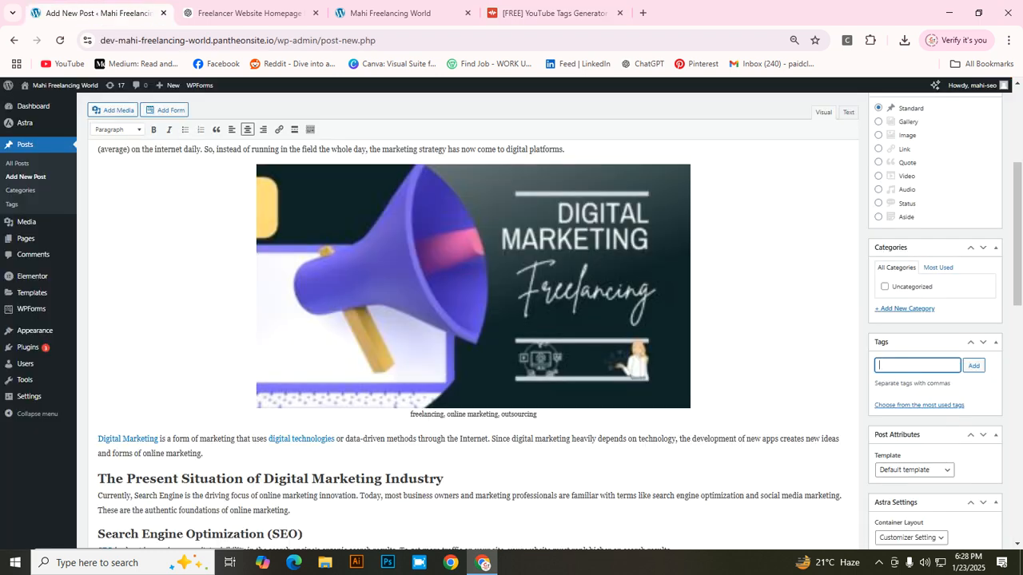
Step: Paste the copied digital marketing tags into the post's Tags box and add them
{"action": "right_click", "coordinate": [883, 366]}
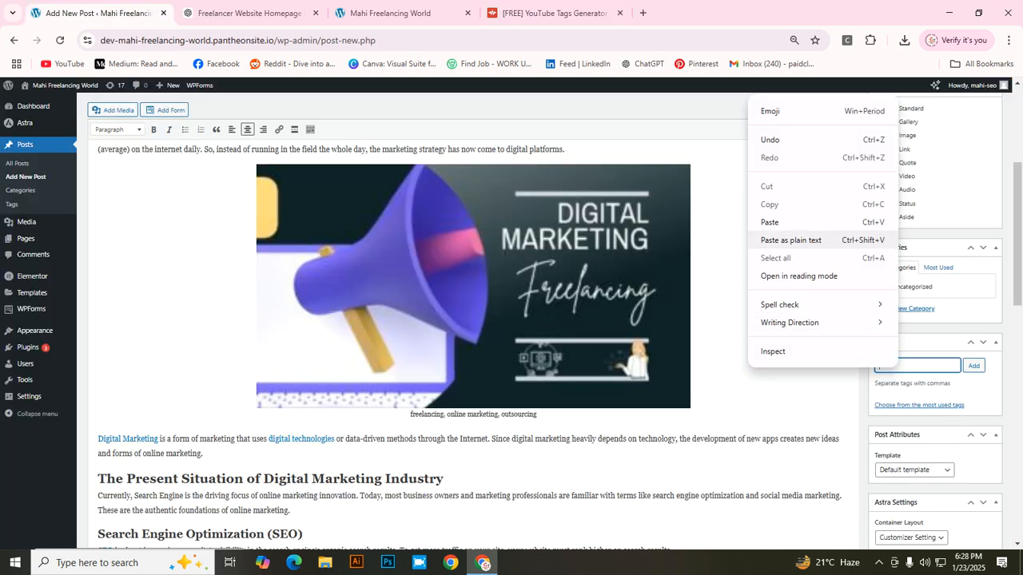
{"action": "left_click", "coordinate": [767, 221]}
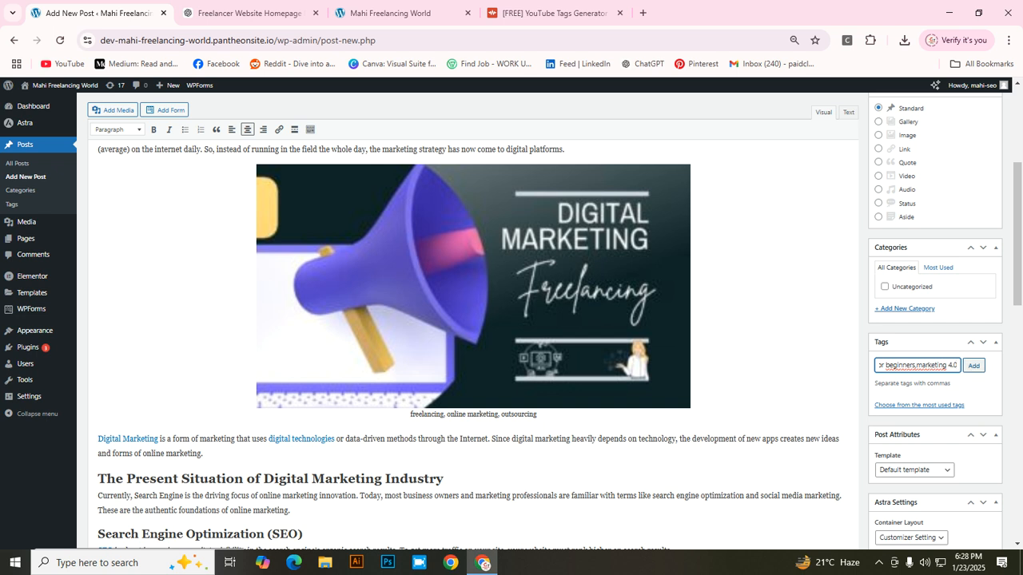
{"action": "left_click", "coordinate": [973, 365]}
Step: Publish the Digital Marketing post
{"action": "scroll", "coordinate": [544, 319], "scroll_direction": "down", "scroll_amount": 4}
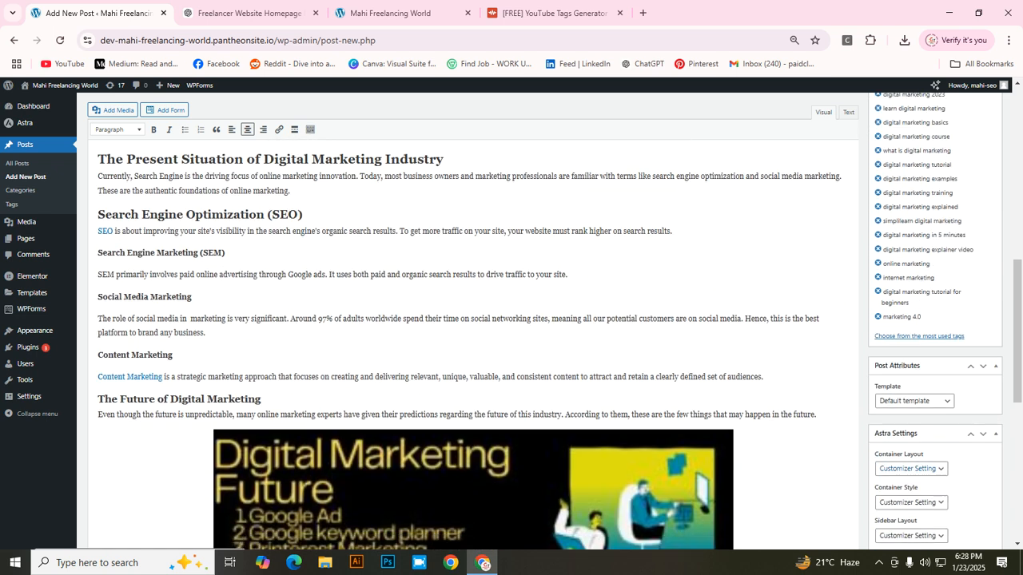
{"action": "scroll", "coordinate": [700, 544], "scroll_direction": "up", "scroll_amount": 1}
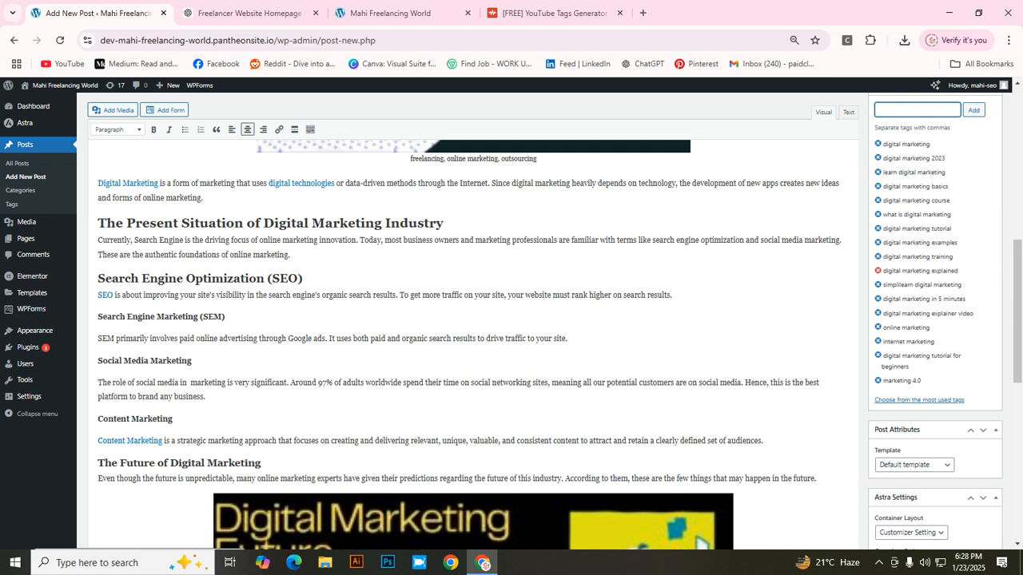
{"action": "scroll", "coordinate": [700, 543], "scroll_direction": "down", "scroll_amount": 2}
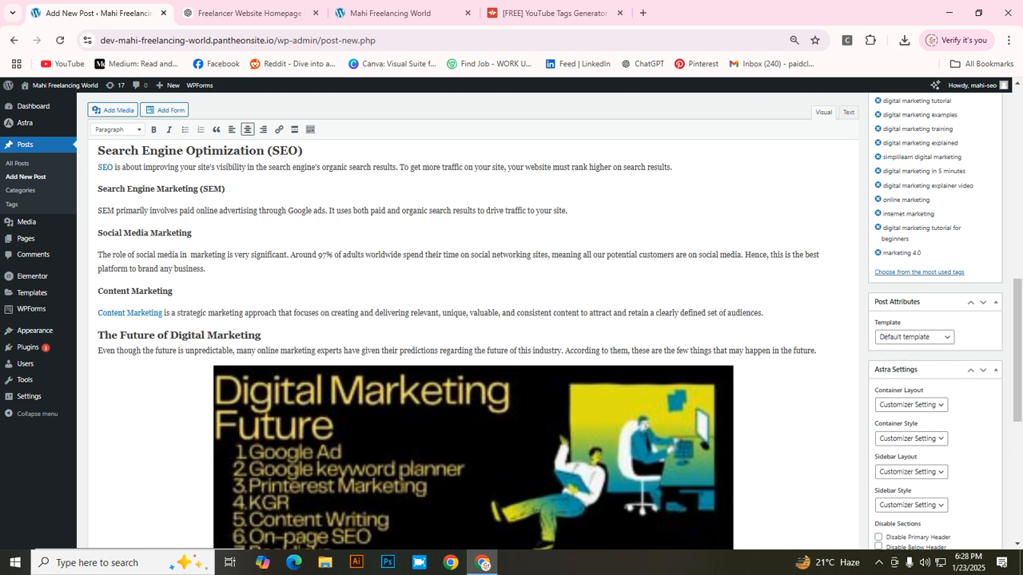
{"action": "scroll", "coordinate": [543, 343], "scroll_direction": "down", "scroll_amount": 2}
{"action": "scroll", "coordinate": [543, 343], "scroll_direction": "down", "scroll_amount": 4}
{"action": "scroll", "coordinate": [544, 343], "scroll_direction": "up", "scroll_amount": 10}
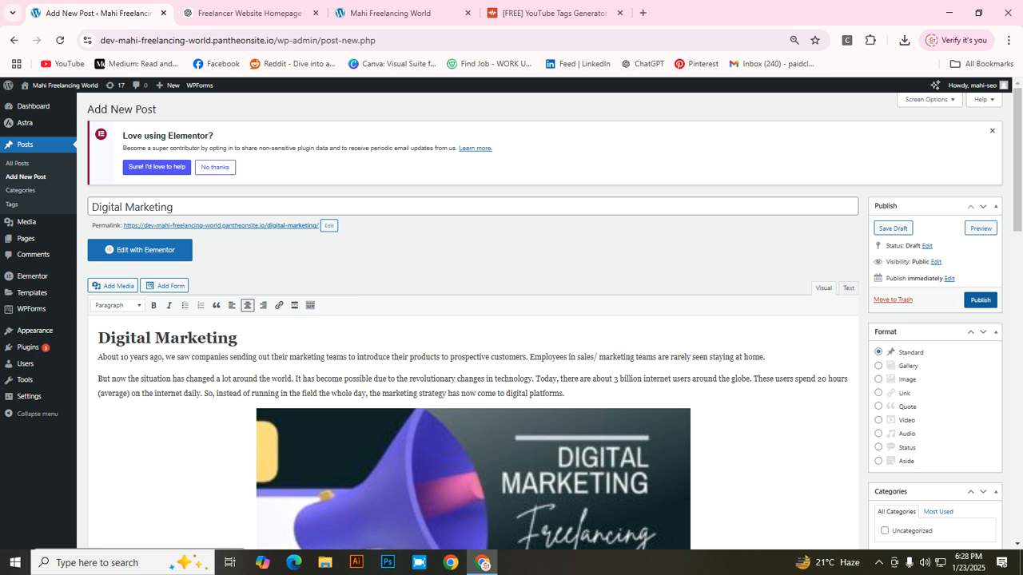
{"action": "left_click", "coordinate": [980, 301]}
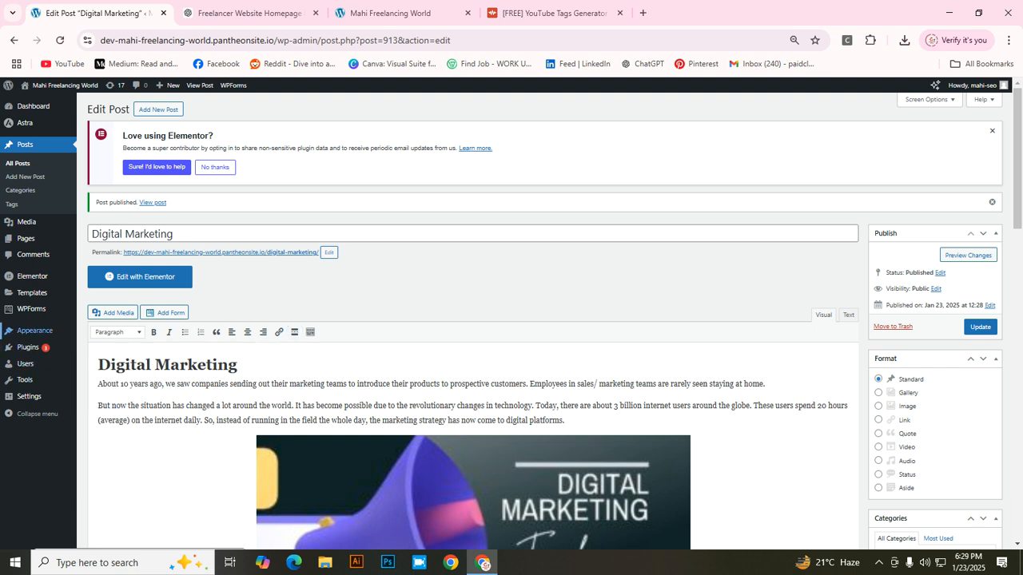
{"action": "mouse_move", "coordinate": [36, 330]}
Step: Add the Digital Marketing post to Main Menu, indented beneath SEO Optimized Content Writing
{"action": "left_click", "coordinate": [94, 388]}
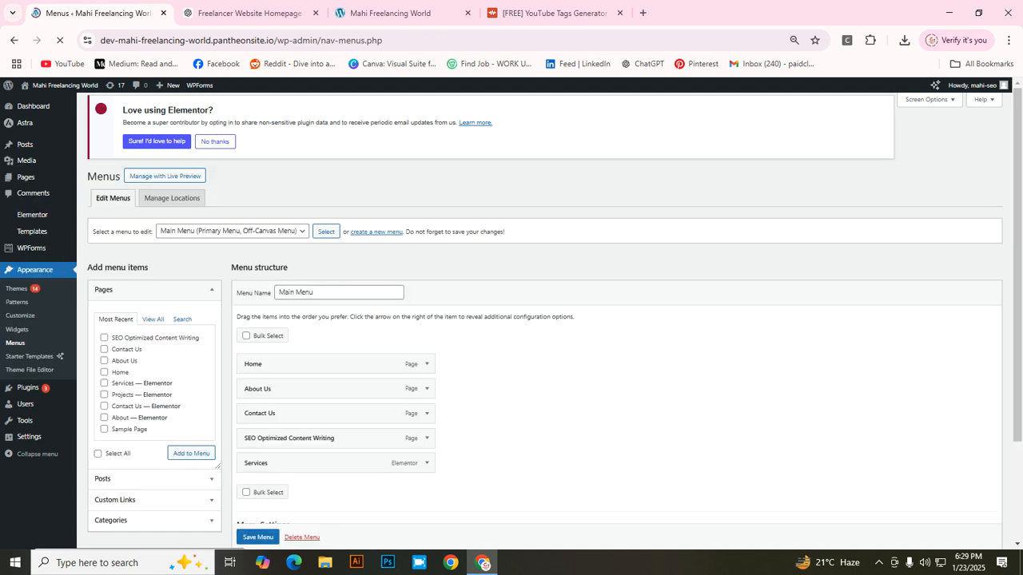
{"action": "scroll", "coordinate": [544, 320], "scroll_direction": "down", "scroll_amount": 2}
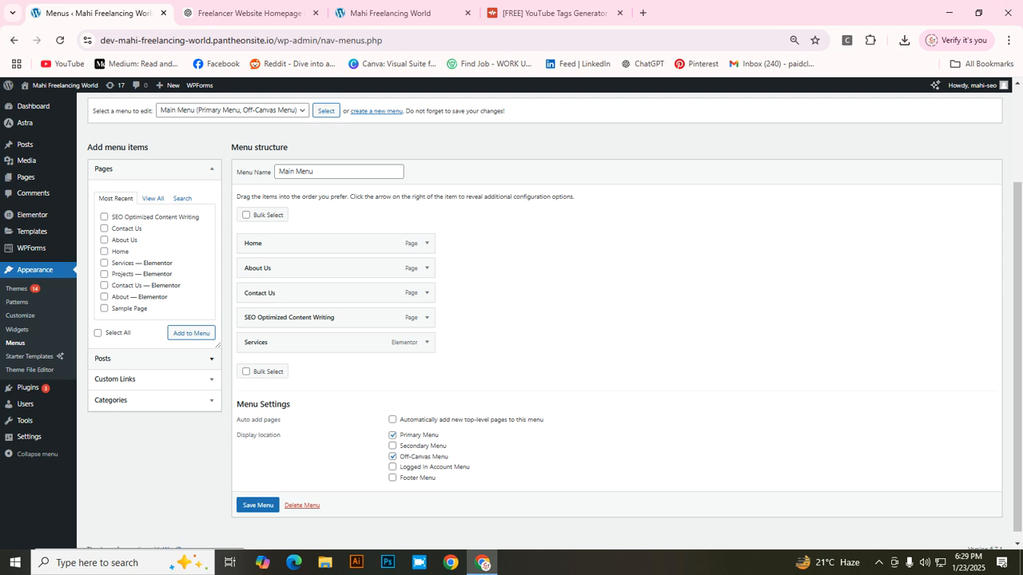
{"action": "left_click", "coordinate": [152, 358]}
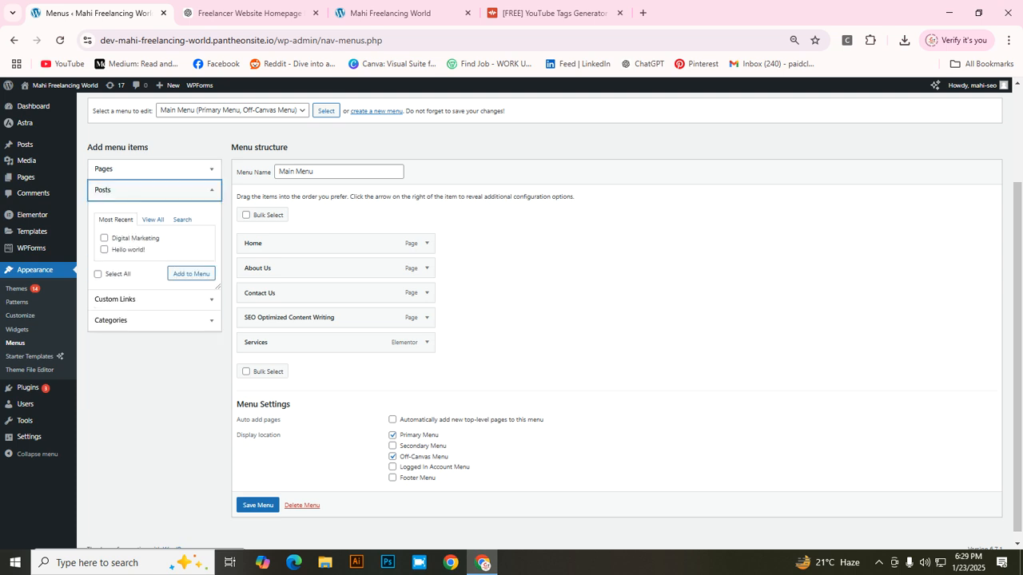
{"action": "left_click", "coordinate": [104, 238]}
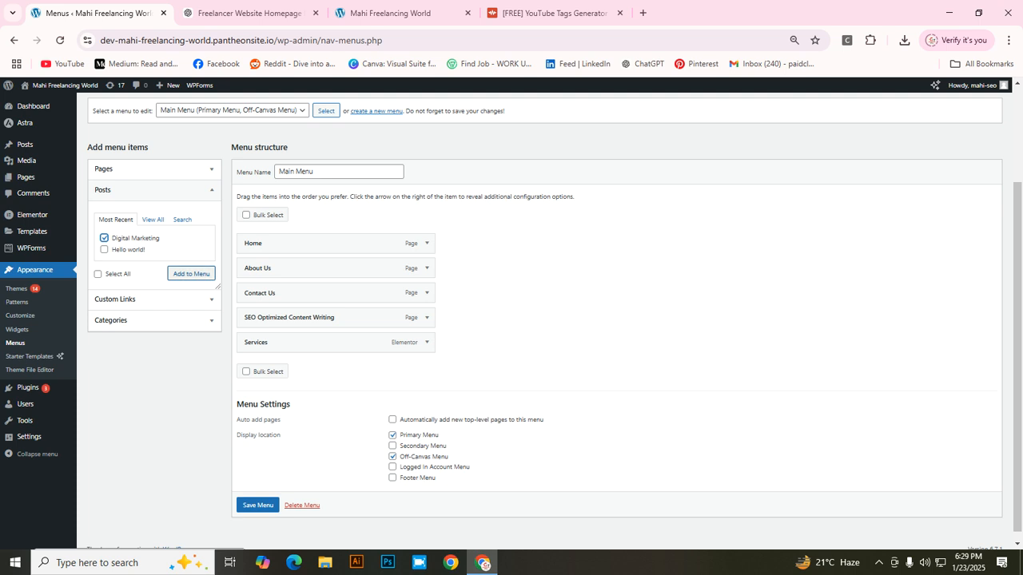
{"action": "left_click", "coordinate": [191, 273]}
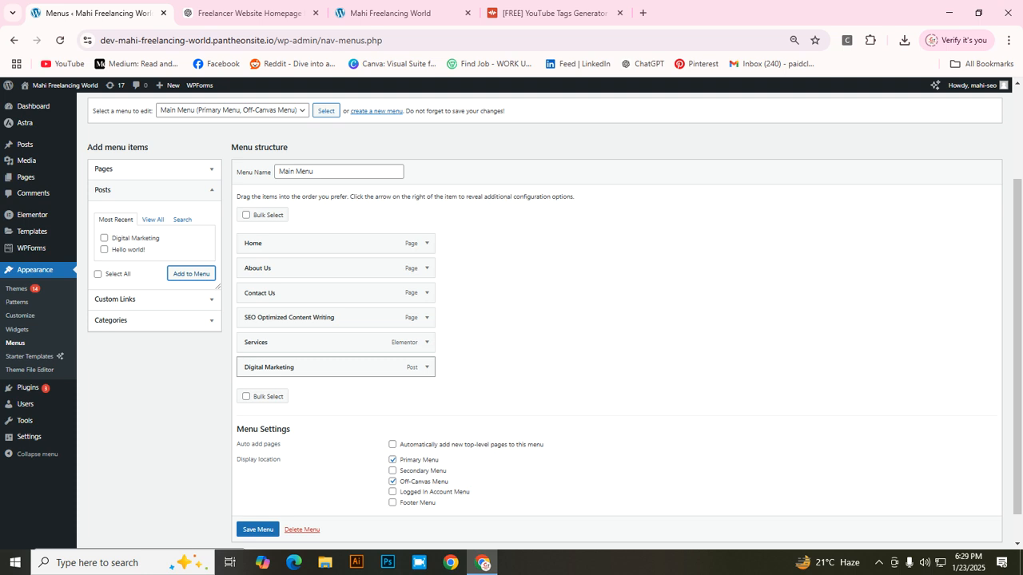
{"action": "left_click_drag", "start_coordinate": [336, 366], "coordinate": [355, 335]}
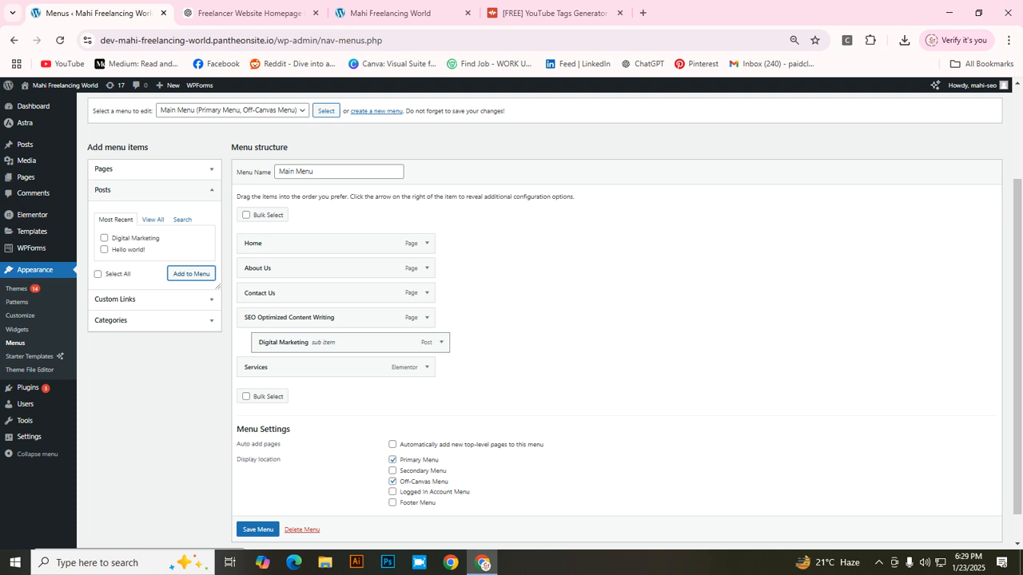
{"action": "mouse_move", "coordinate": [352, 342]}
{"action": "left_mouse_down"}
{"action": "mouse_move", "coordinate": [371, 342]}
{"action": "mouse_move", "coordinate": [351, 342]}
{"action": "left_mouse_up"}
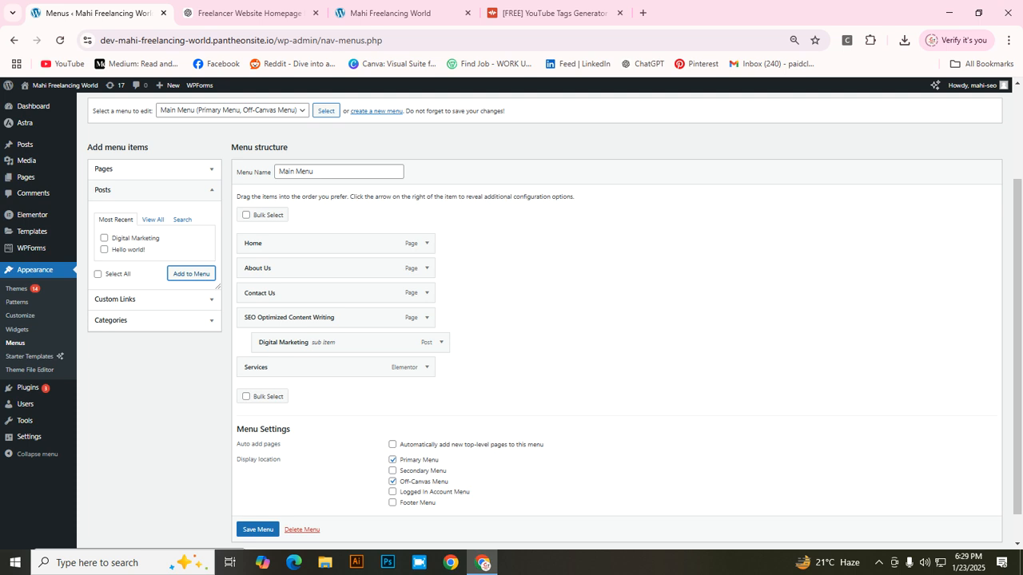
{"action": "left_click", "coordinate": [258, 528]}
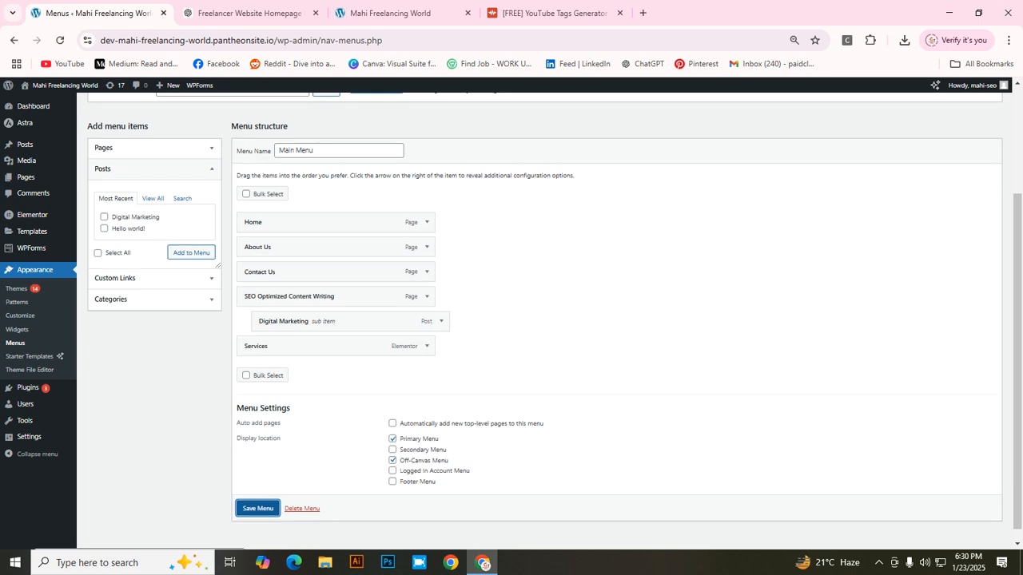
Step: Save the Main Menu with the new Digital Marketing sub item
{"action": "left_click", "coordinate": [257, 509]}
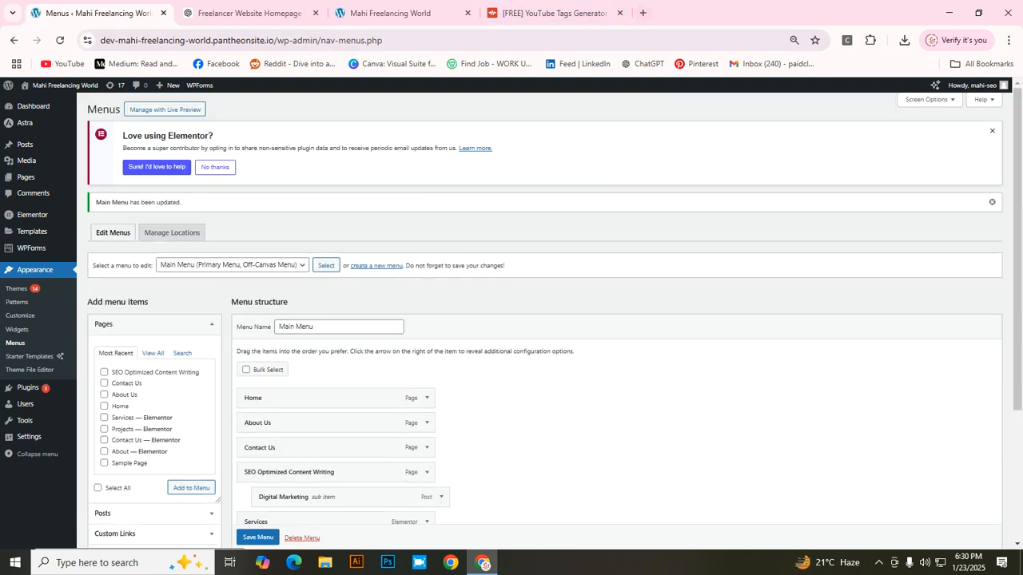
{"action": "left_click", "coordinate": [642, 13]}
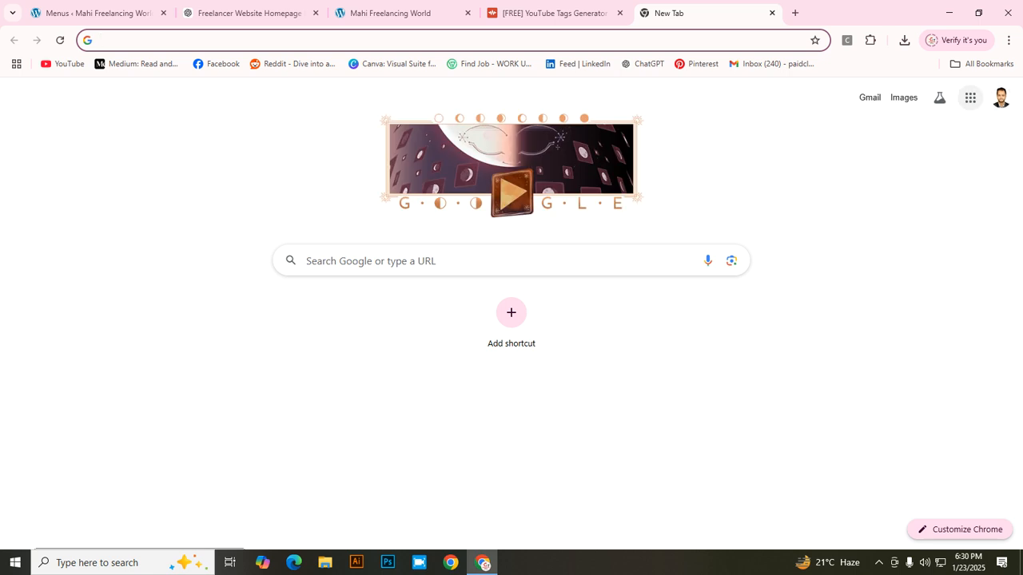
{"action": "left_click", "coordinate": [970, 97]}
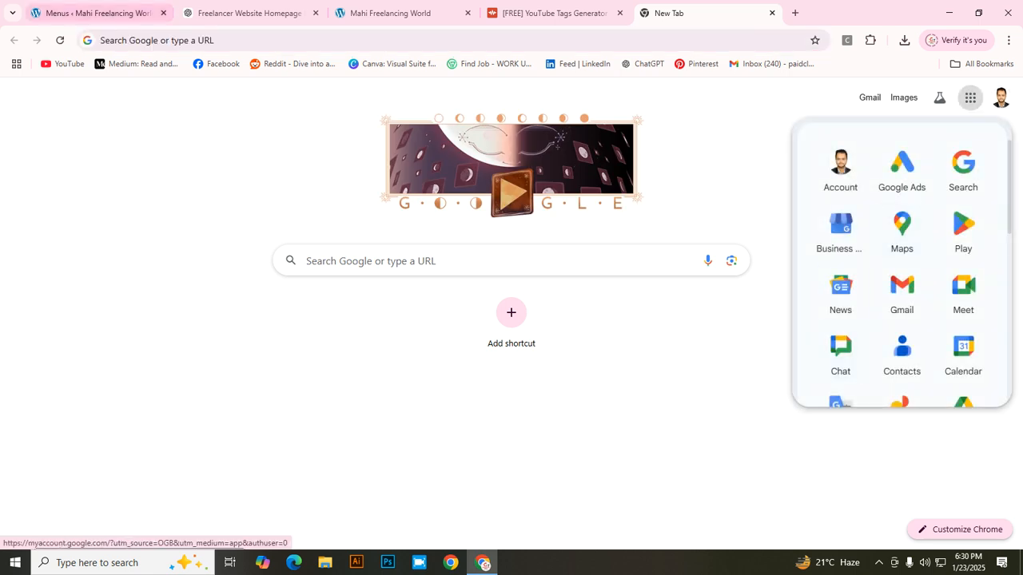
{"action": "left_click", "coordinate": [92, 13]}
Step: Visit the live site from the admin bar to check the menu
{"action": "mouse_move", "coordinate": [32, 106]}
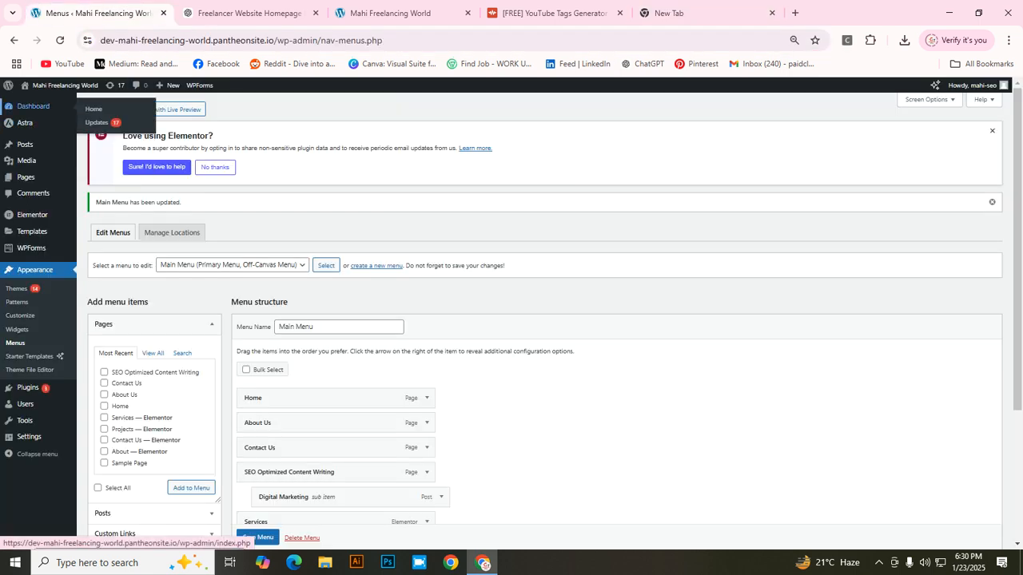
{"action": "mouse_move", "coordinate": [64, 84]}
{"action": "left_click", "coordinate": [34, 102]}
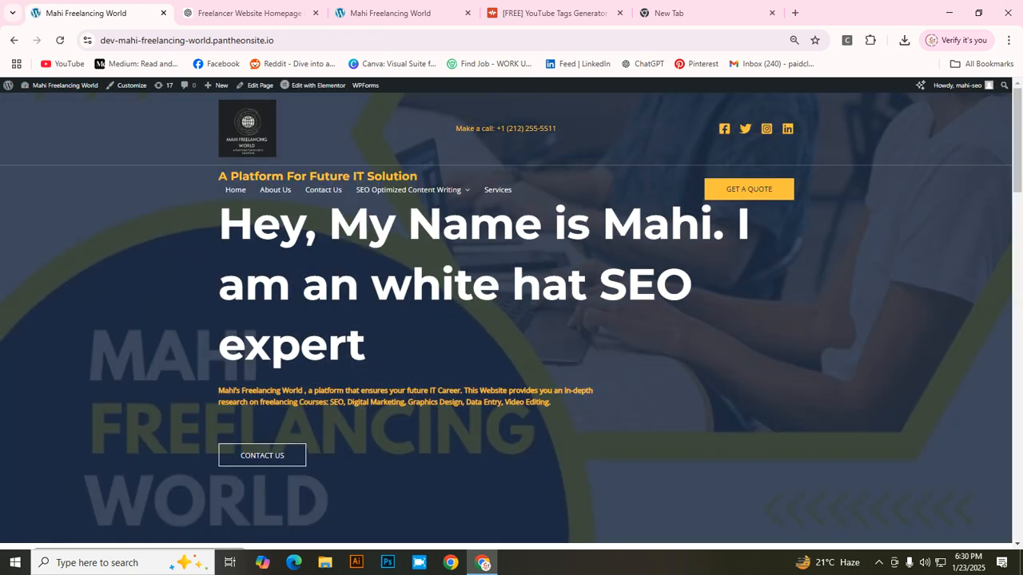
Step: Open the Digital Marketing post from the SEO Optimized Content Writing dropdown and scroll through it
{"action": "mouse_move", "coordinate": [409, 189]}
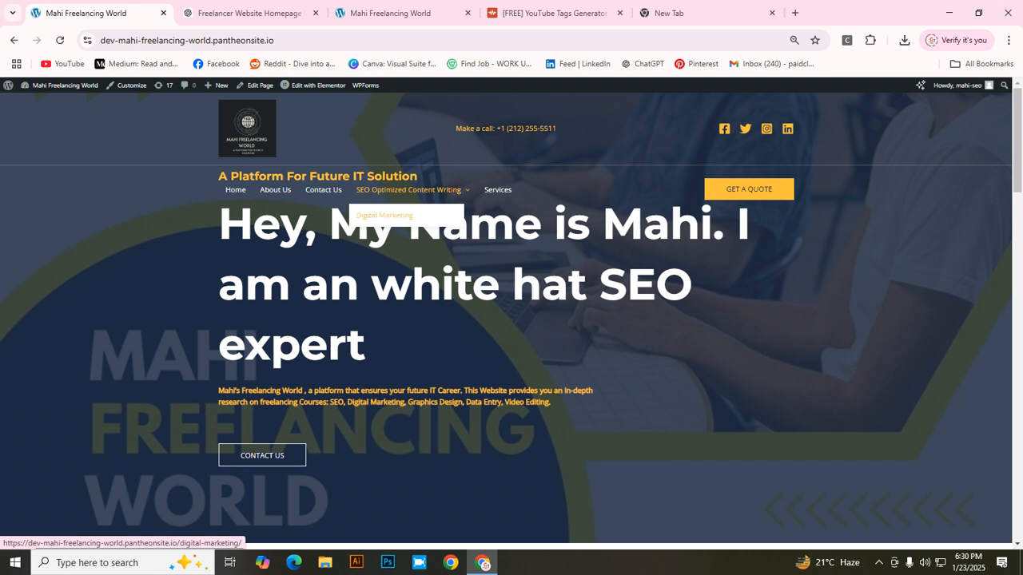
{"action": "left_click", "coordinate": [384, 215]}
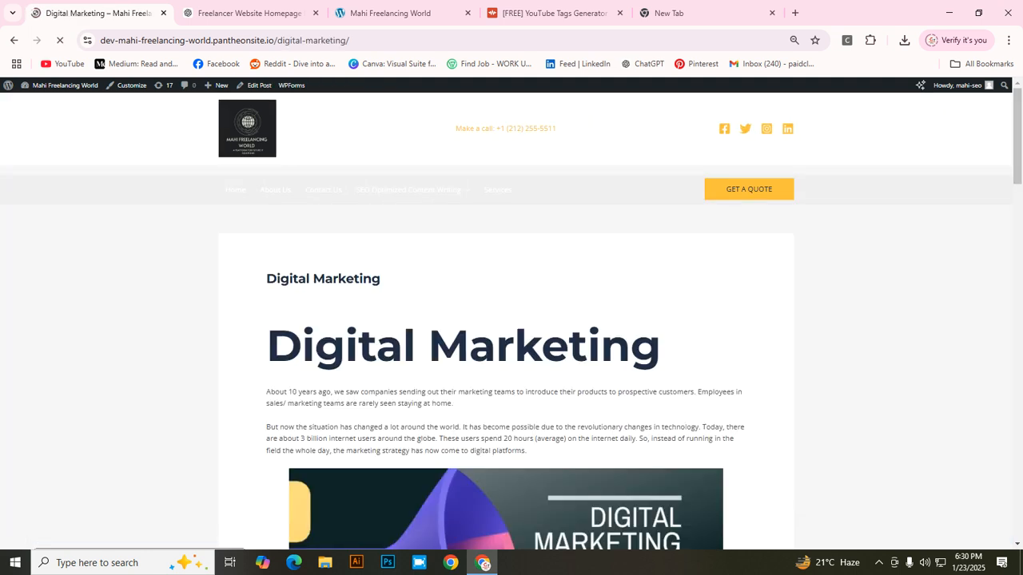
{"action": "scroll", "coordinate": [662, 223], "scroll_direction": "down", "scroll_amount": 15}
{"action": "scroll", "coordinate": [662, 223], "scroll_direction": "down", "scroll_amount": 5}
{"action": "scroll", "coordinate": [661, 223], "scroll_direction": "up", "scroll_amount": 20}
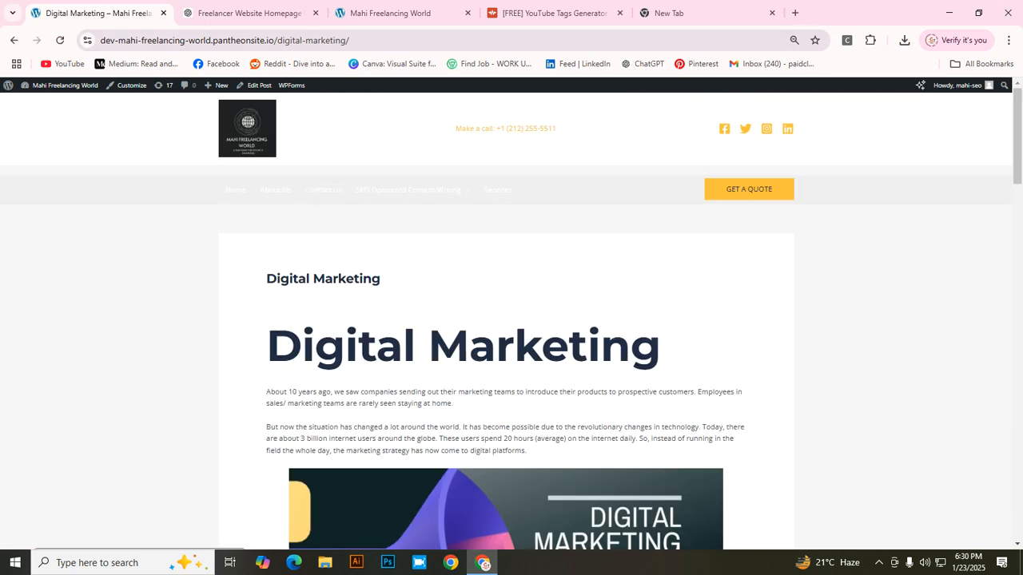
Step: Close the four unneeded browser tabs, including the YouTube tags generator
{"action": "left_click", "coordinate": [316, 13]}
{"action": "left_click", "coordinate": [316, 12]}
{"action": "left_click", "coordinate": [316, 12]}
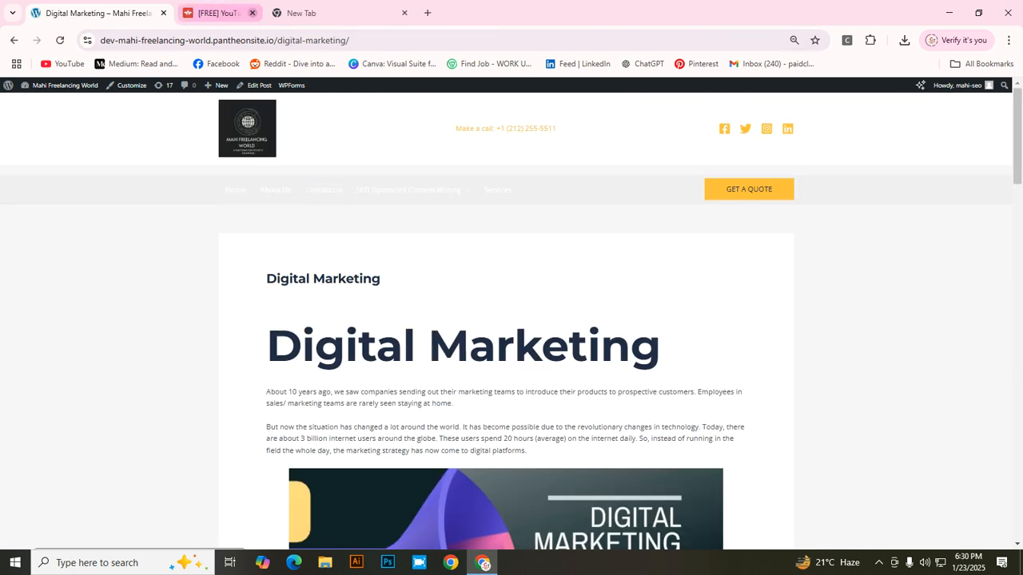
{"action": "left_click", "coordinate": [252, 13]}
{"action": "left_click", "coordinate": [252, 13]}
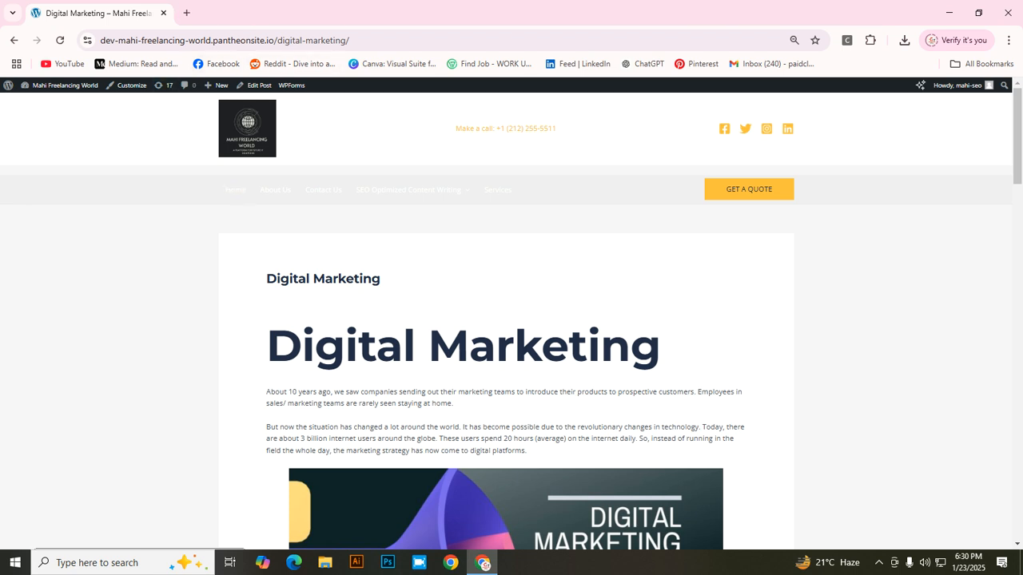
Step: Return to the home page and open it with Edit with Elementor
{"action": "left_click", "coordinate": [14, 40]}
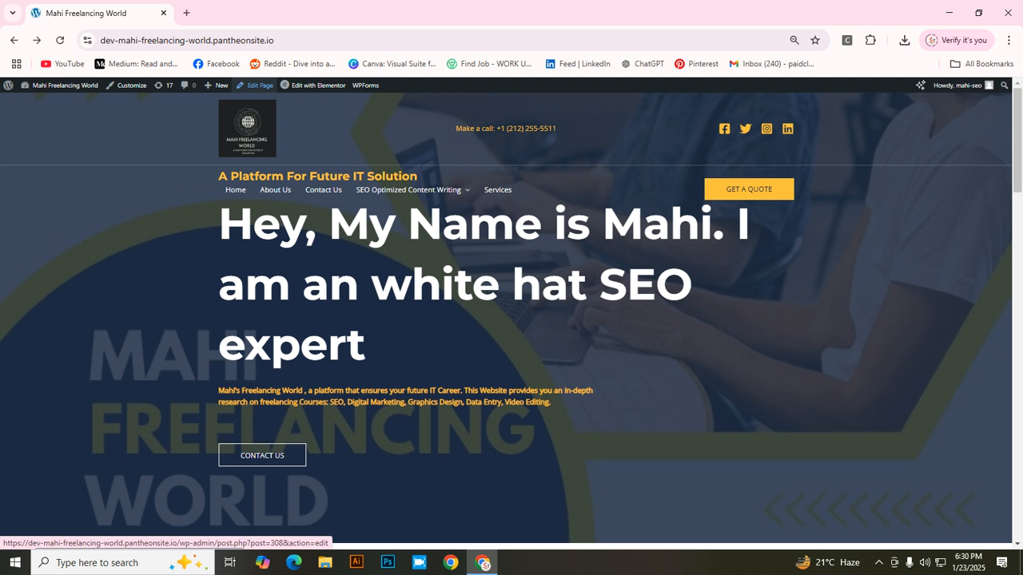
{"action": "mouse_move", "coordinate": [314, 85]}
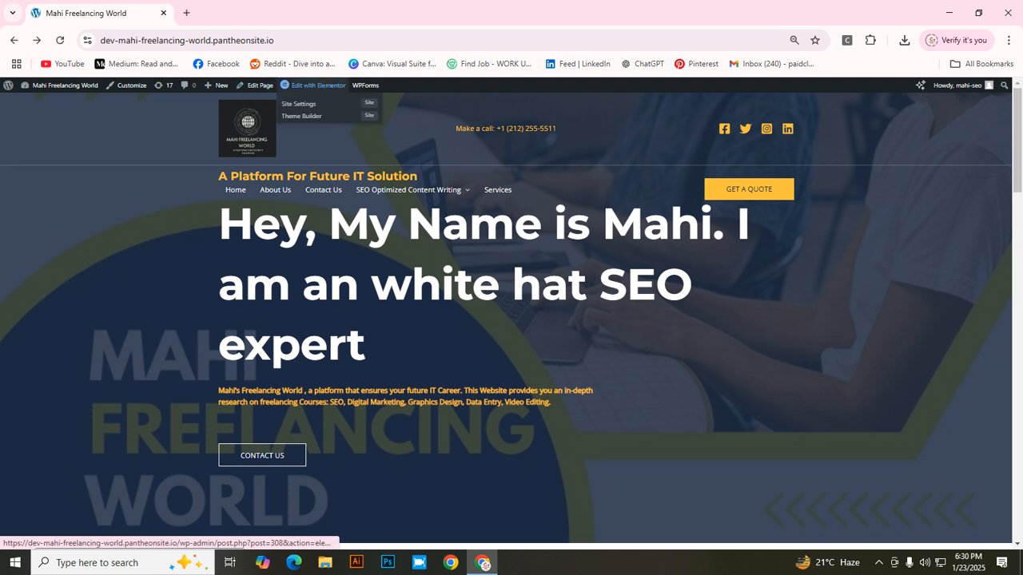
{"action": "left_click", "coordinate": [313, 85]}
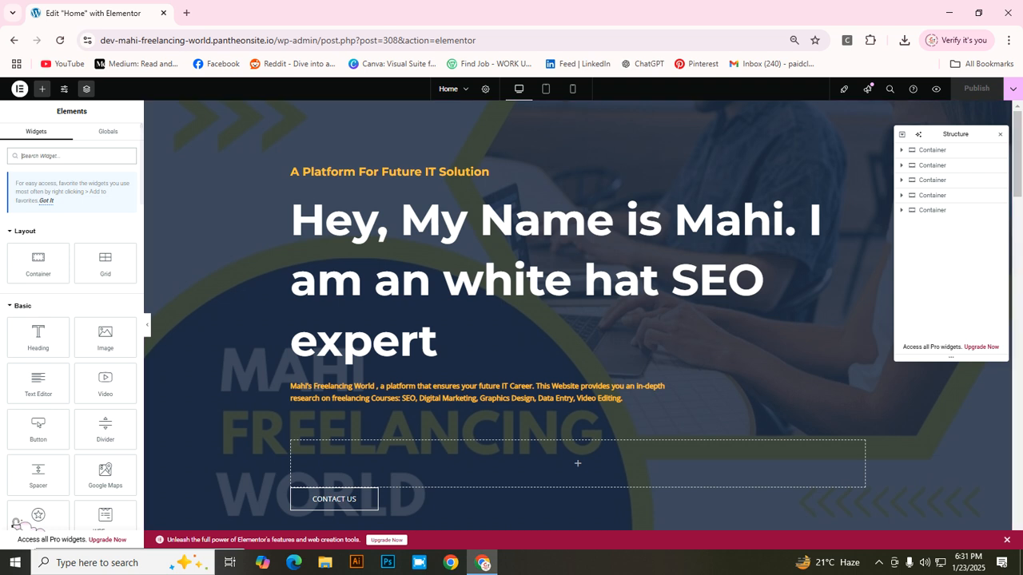
Step: Select the hero heading in Elementor, then go back to the live homepage unchanged
{"action": "left_click", "coordinate": [438, 341]}
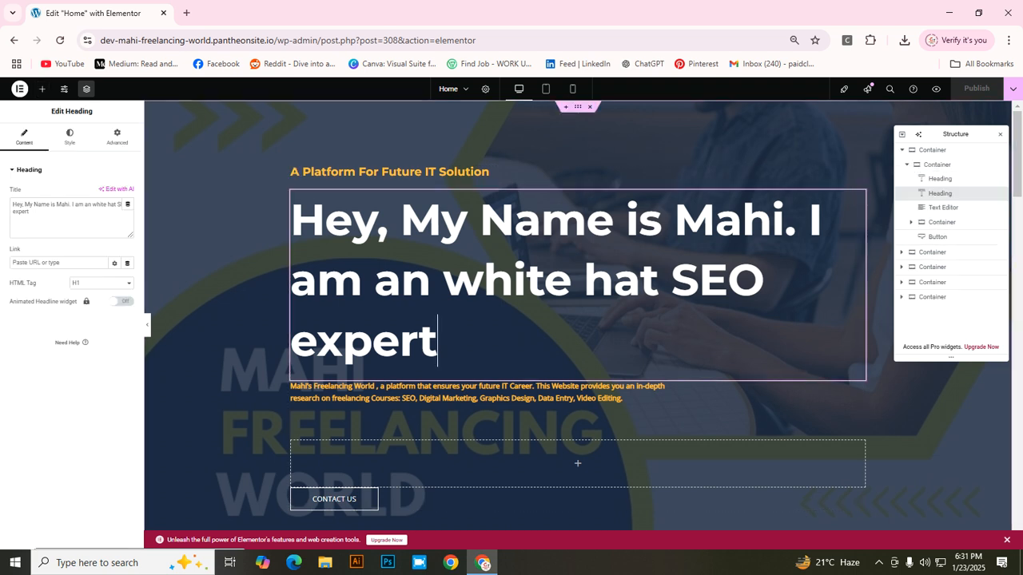
{"action": "left_click", "coordinate": [13, 40]}
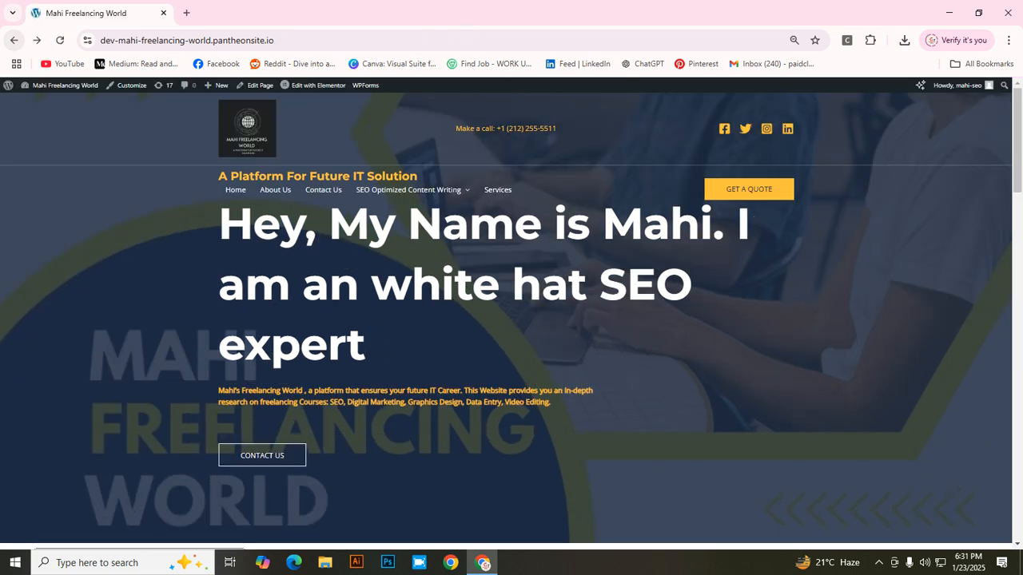
Step: Check that Digital Marketing appears under SEO Optimized Content Writing, then go to the admin Dashboard
{"action": "mouse_move", "coordinate": [408, 190]}
{"action": "mouse_move", "coordinate": [64, 85]}
{"action": "left_click", "coordinate": [37, 103]}
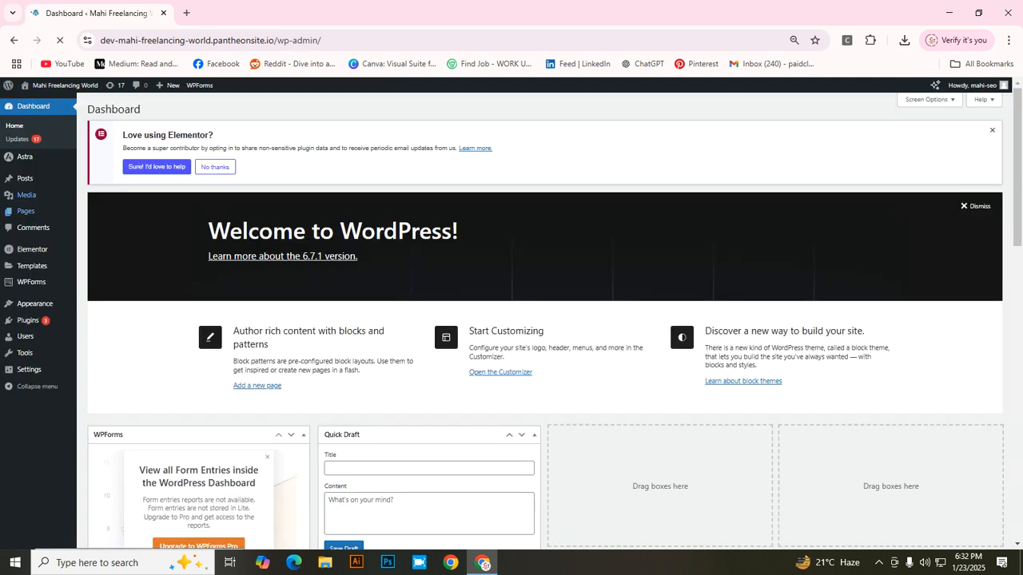
Step: Open the Digital Marketing post's Edit Post screen from All Posts, then return to the live site
{"action": "mouse_move", "coordinate": [24, 179]}
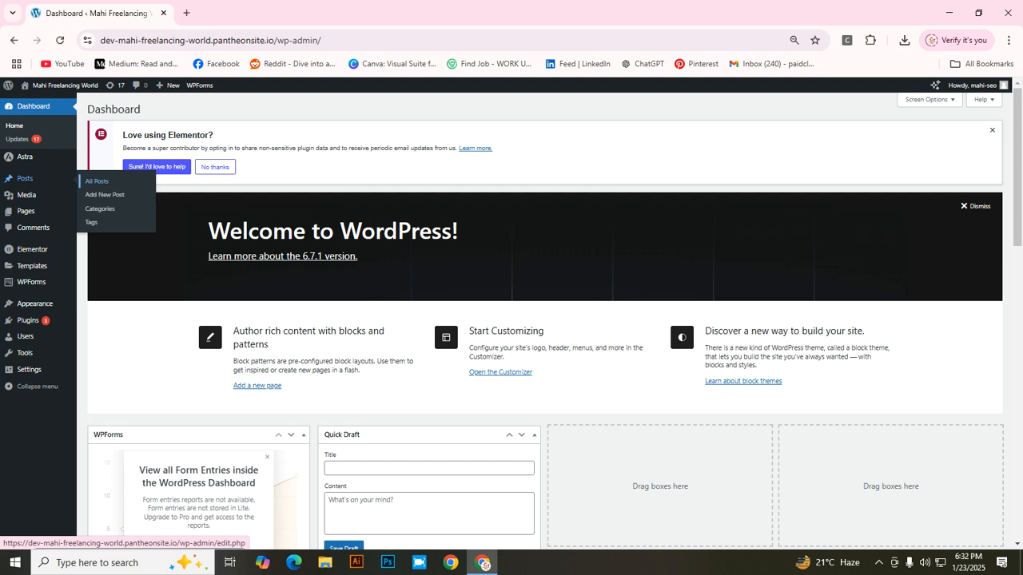
{"action": "left_click", "coordinate": [95, 181]}
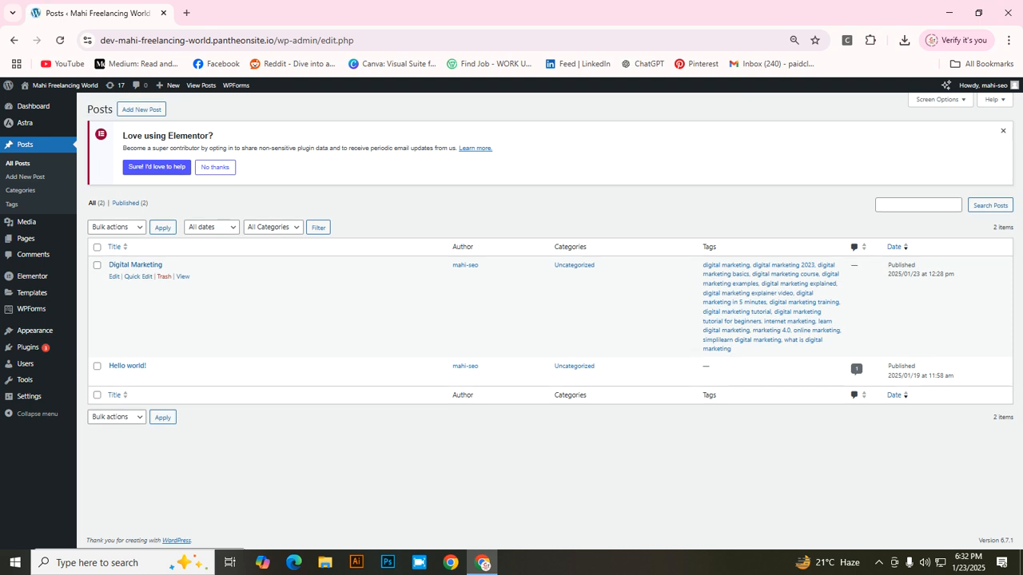
{"action": "left_click", "coordinate": [115, 277]}
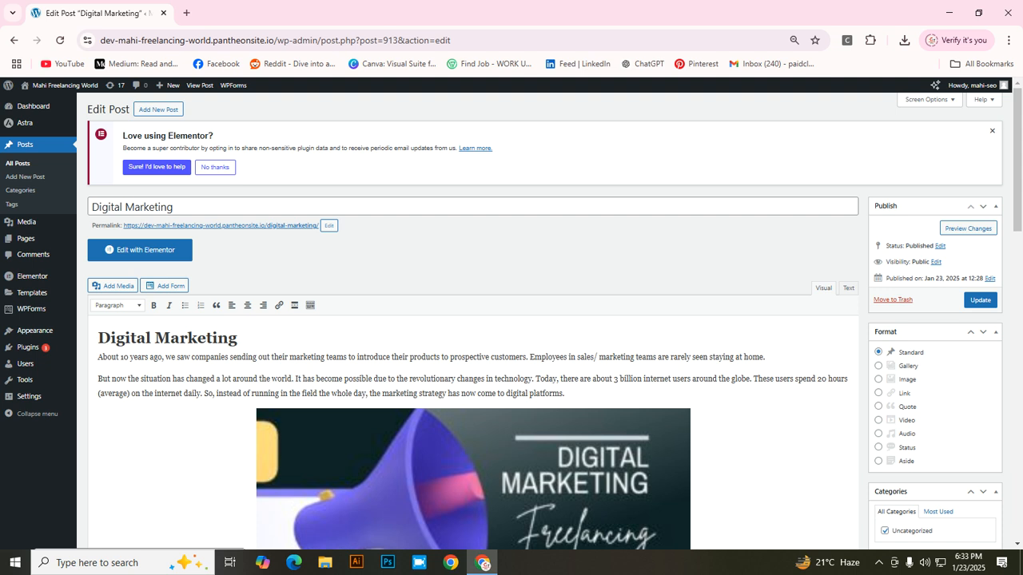
{"action": "mouse_move", "coordinate": [64, 85]}
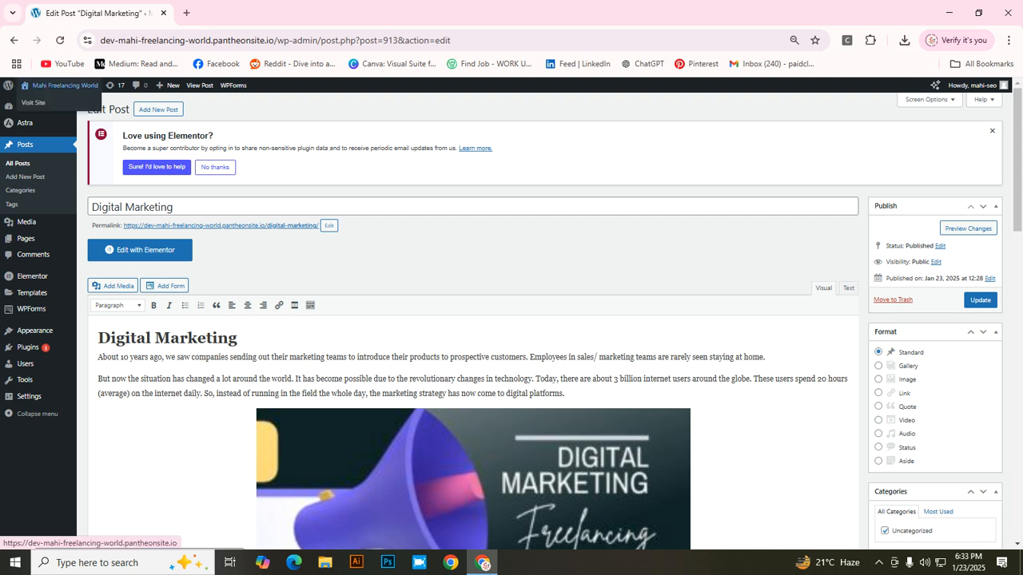
{"action": "left_click", "coordinate": [34, 102]}
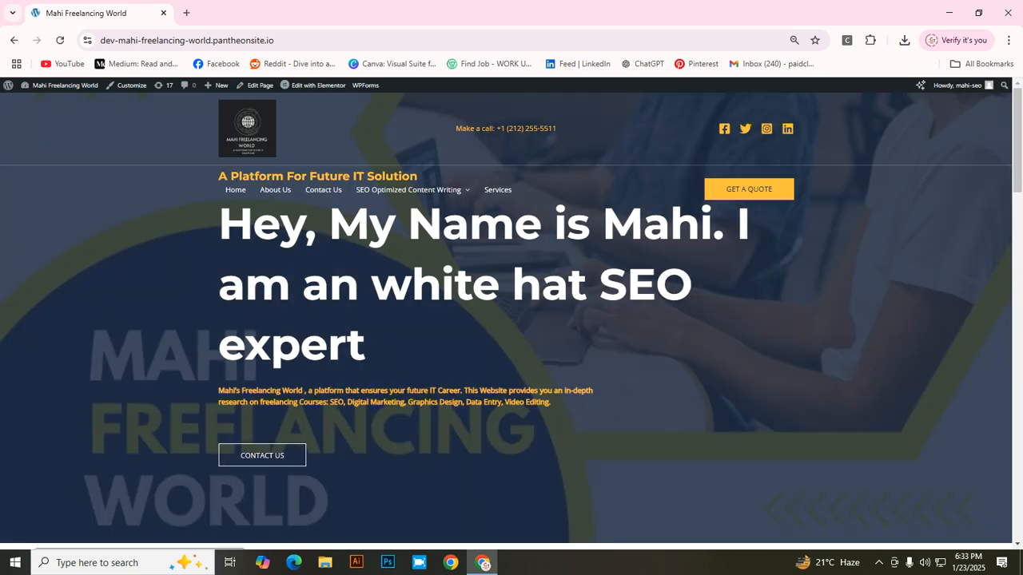
Step: Scroll the home page to Hire Me For and hide the screen recorder's toolbar
{"action": "scroll", "coordinate": [263, 455], "scroll_direction": "down", "scroll_amount": 3}
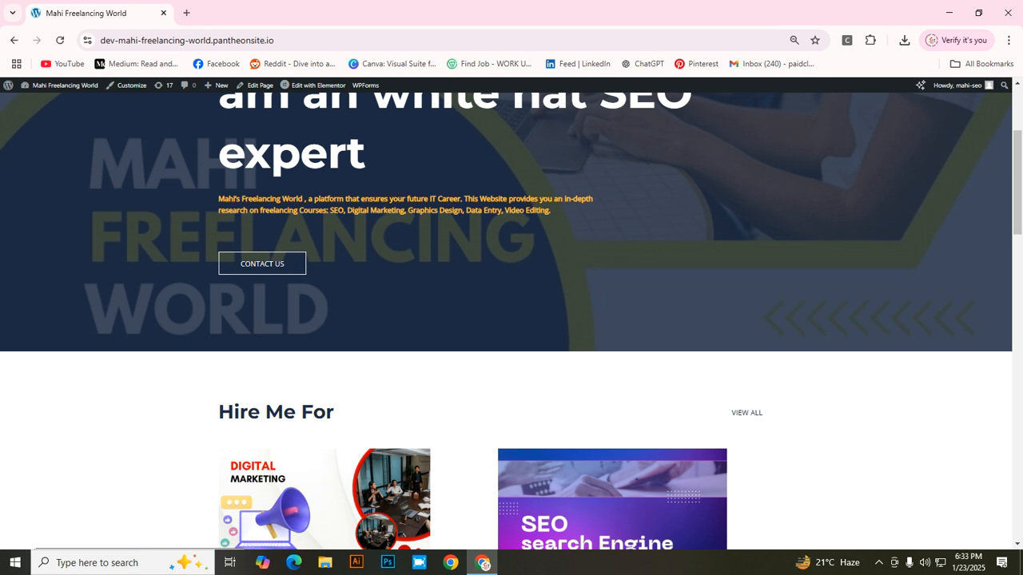
{"action": "left_click", "coordinate": [879, 563]}
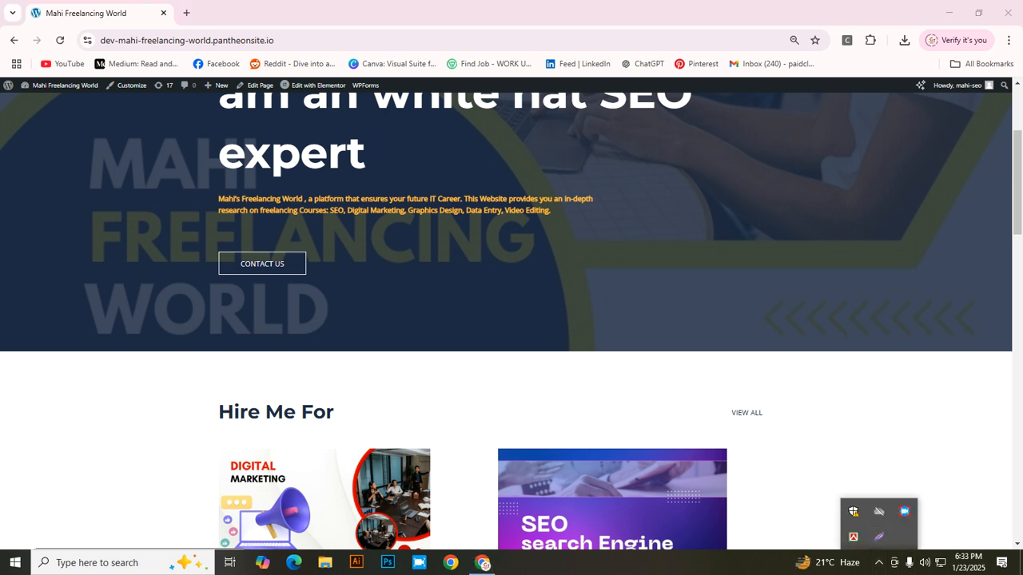
{"action": "right_click", "coordinate": [904, 512]}
{"action": "left_click", "coordinate": [946, 432]}
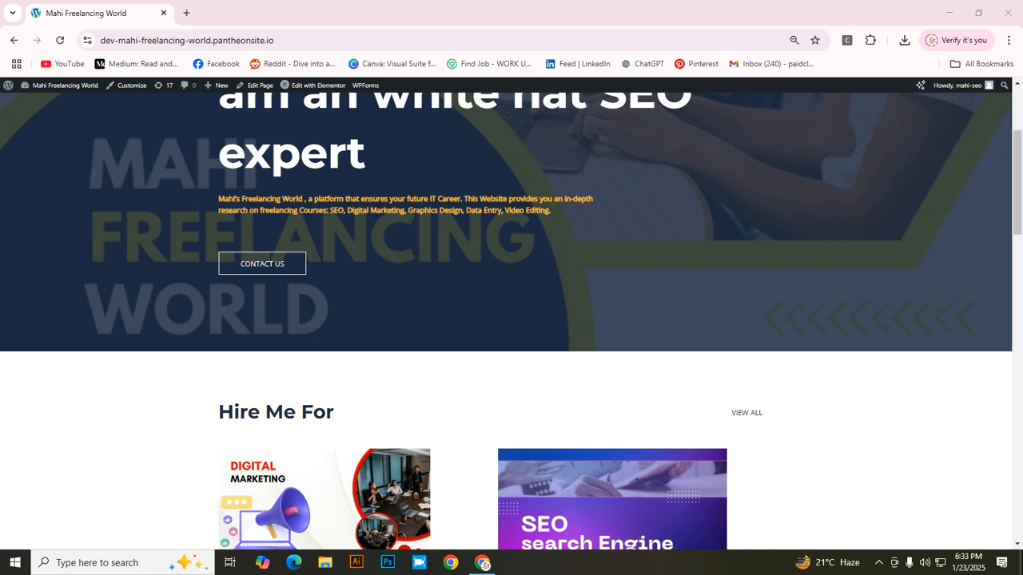
Step: Minimize the browser to the desktop and bring back the screen recorder's toolbar
{"action": "left_click", "coordinate": [949, 13]}
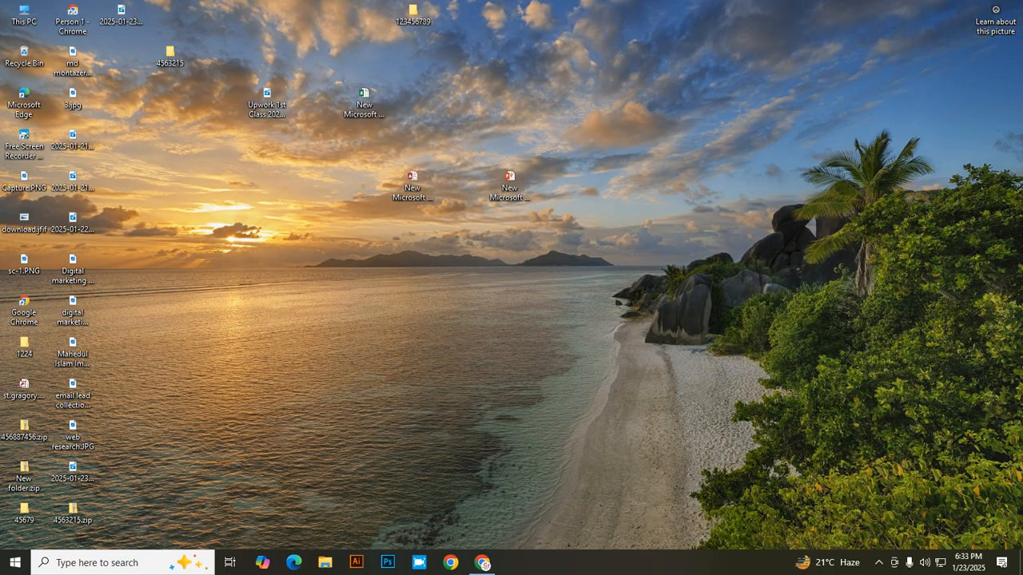
{"action": "left_click", "coordinate": [879, 563]}
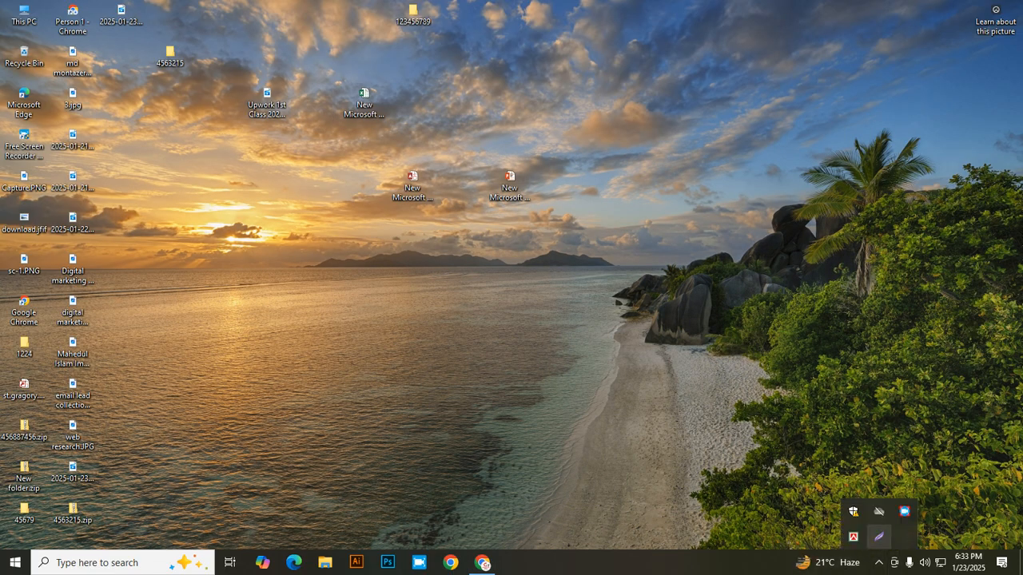
{"action": "right_click", "coordinate": [904, 511]}
{"action": "left_click", "coordinate": [946, 426]}
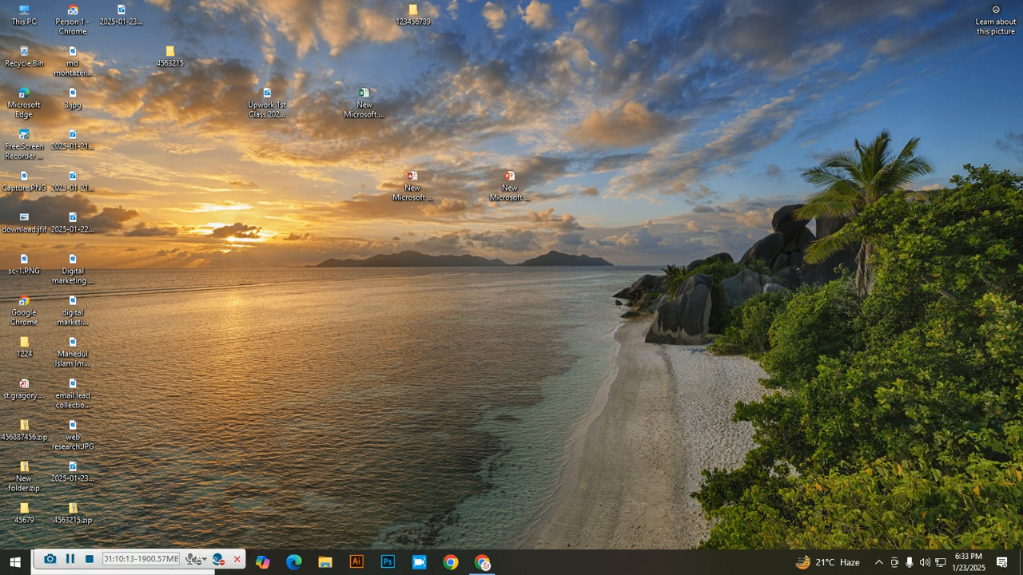